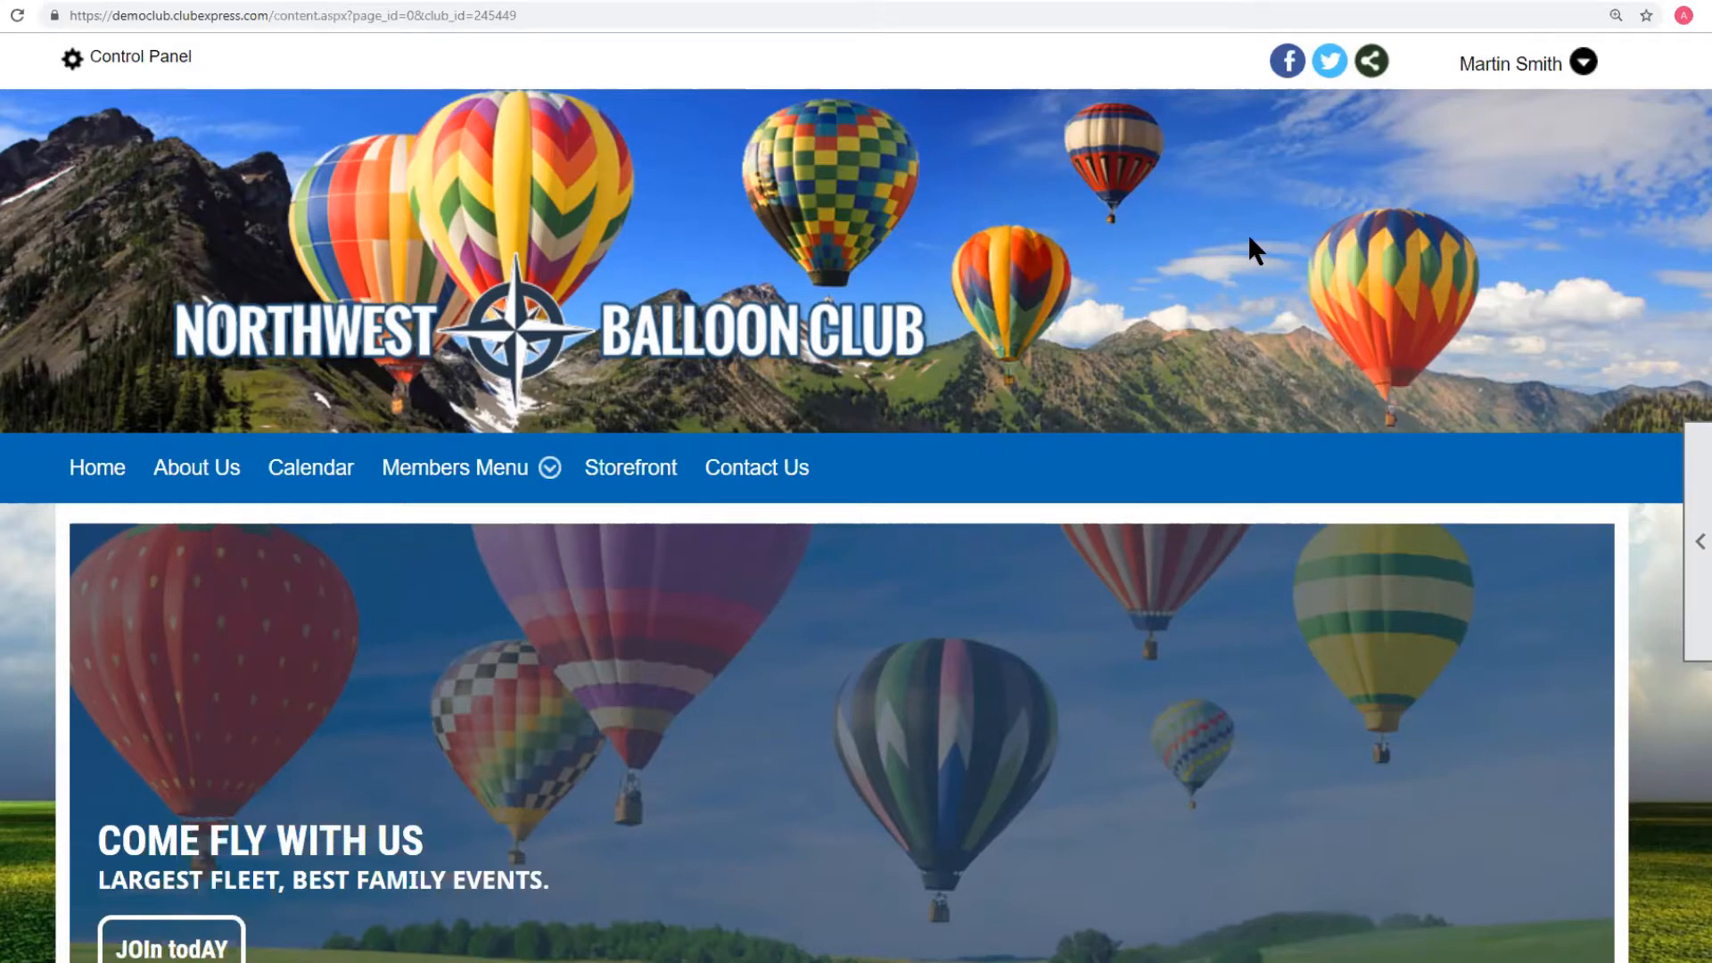
Go to Members Menu > Interests from the signed-in user's dropdown.
left_click(1496, 67)
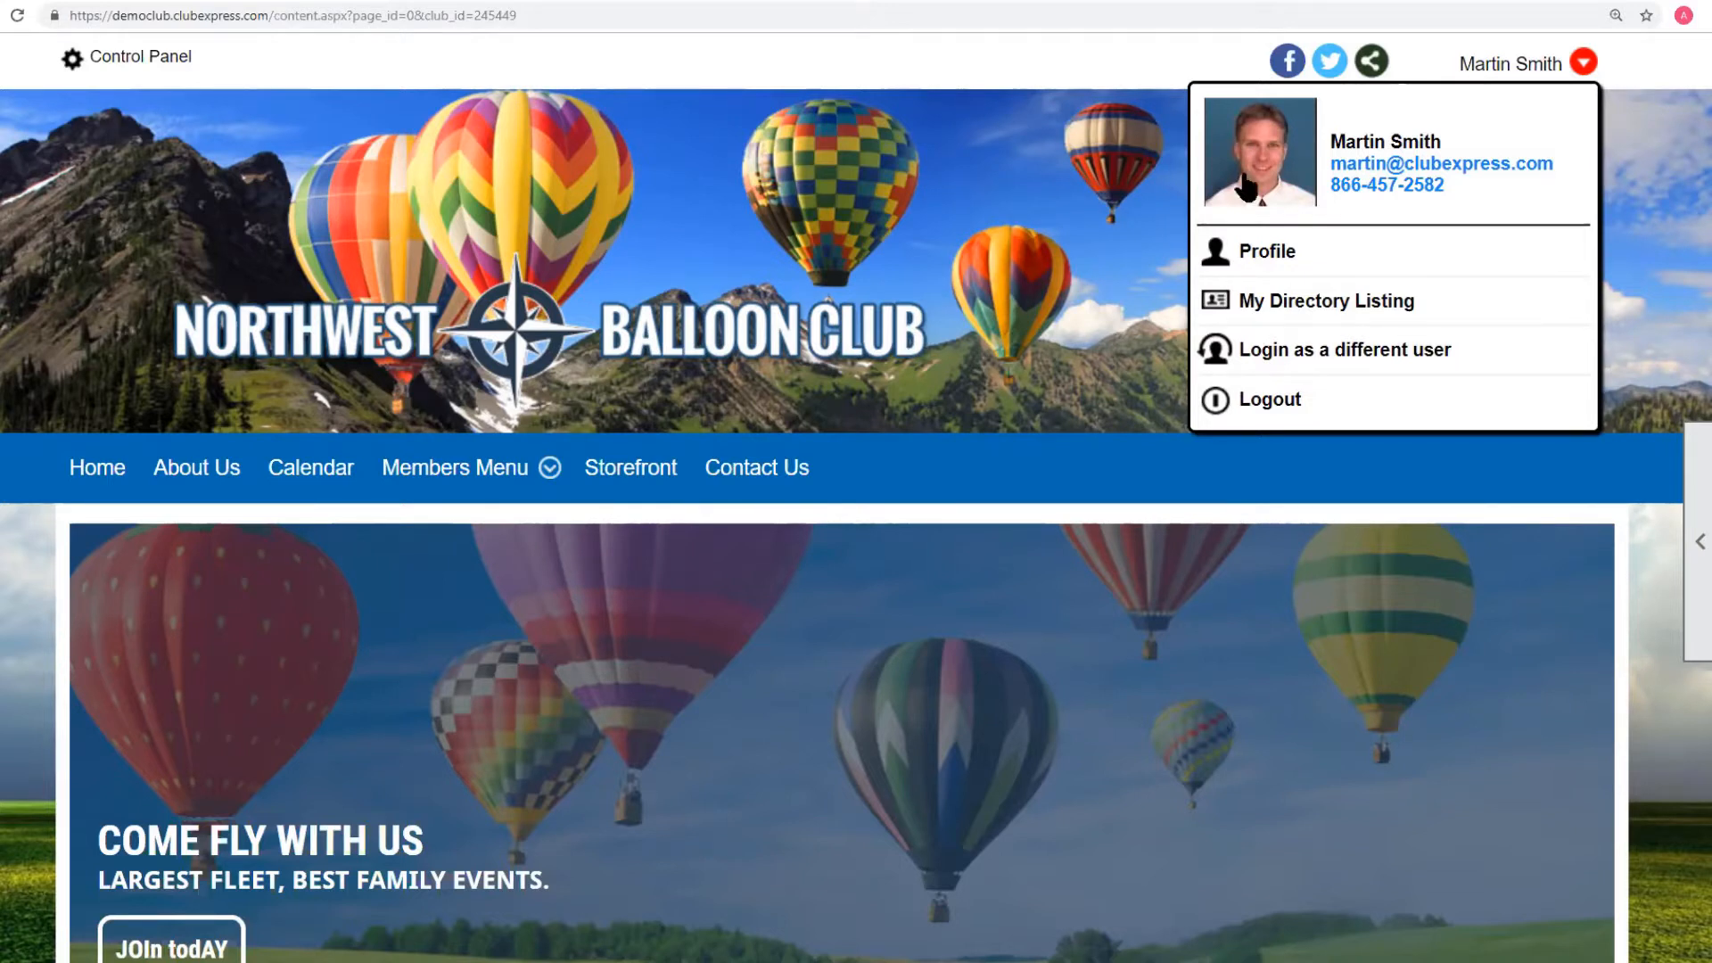
mouse_move(433, 488)
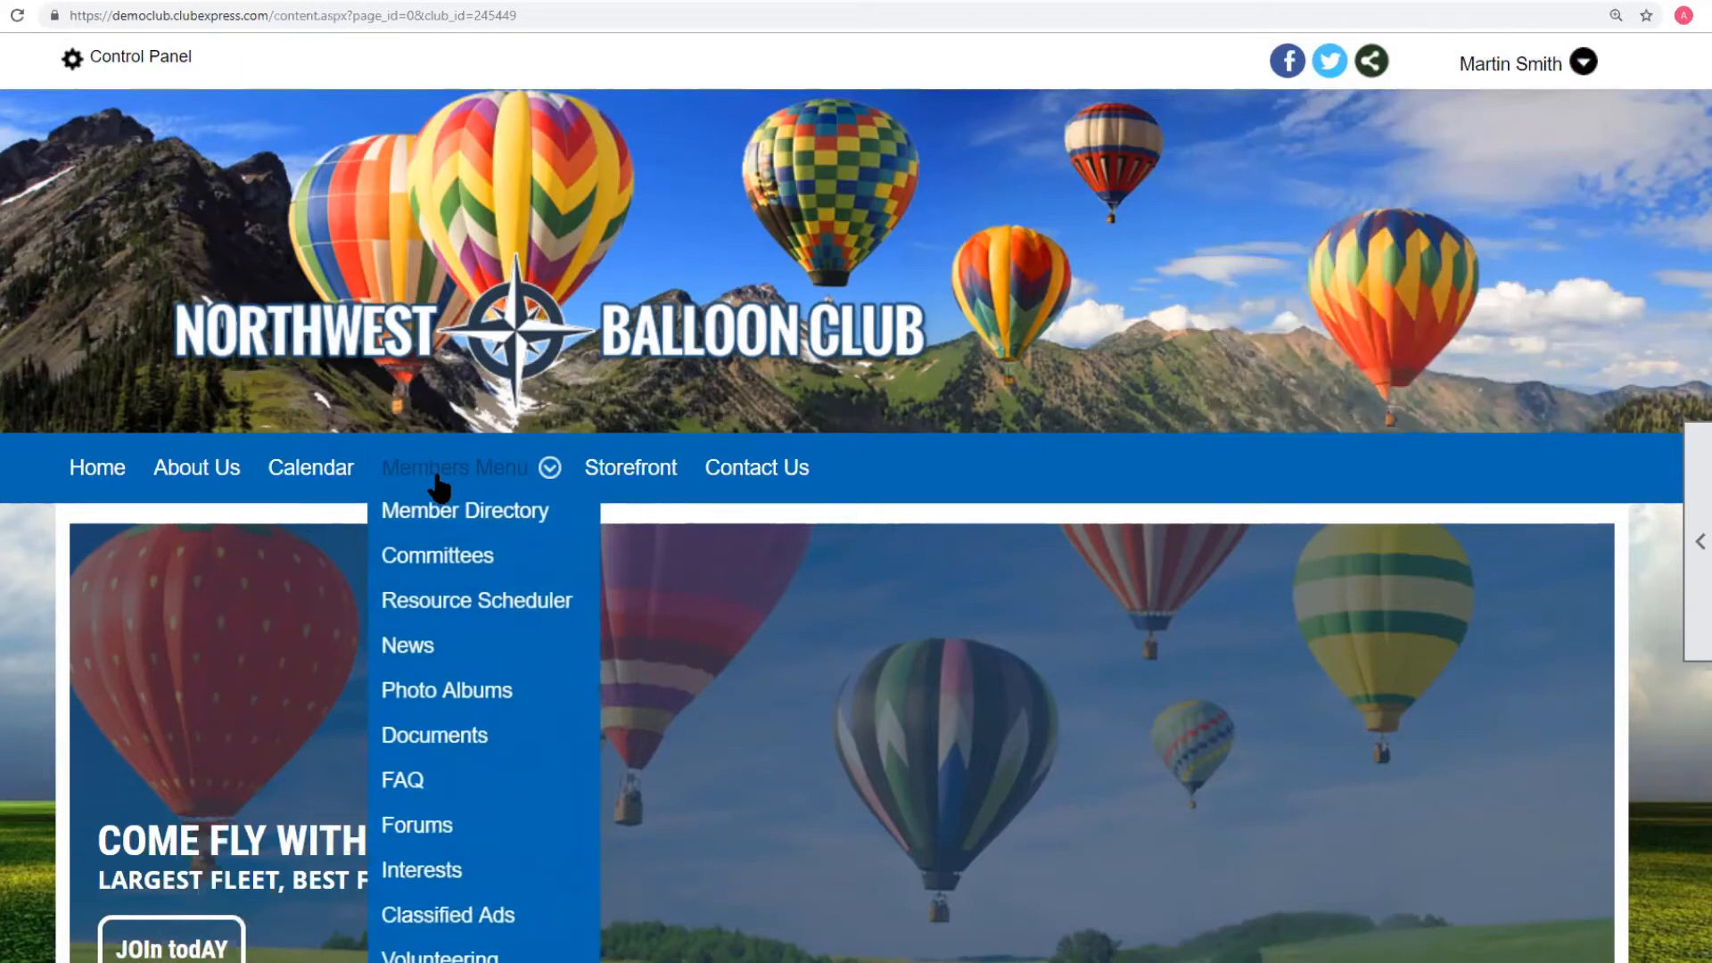
left_click(512, 878)
scroll(1704, 352, "down", 1)
left_click_drag(1705, 344, 1705, 469)
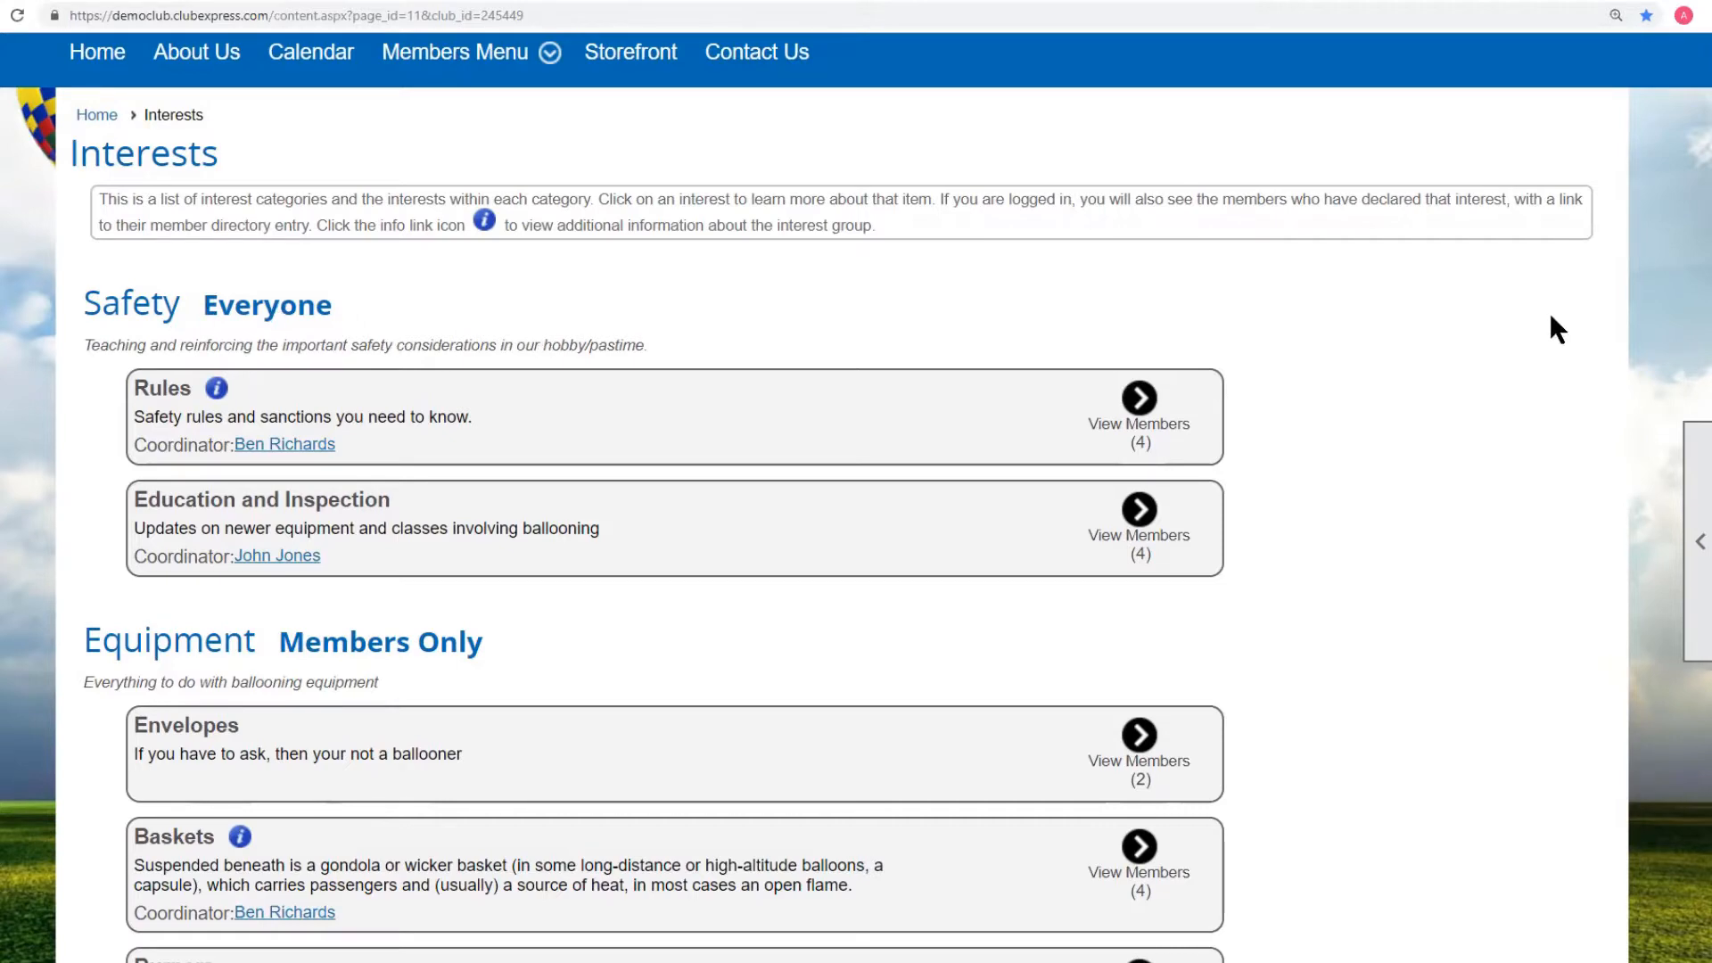
key("ctrl+minus")
key("ctrl+minus")
key("ctrl+minus")
key("ctrl+minus")
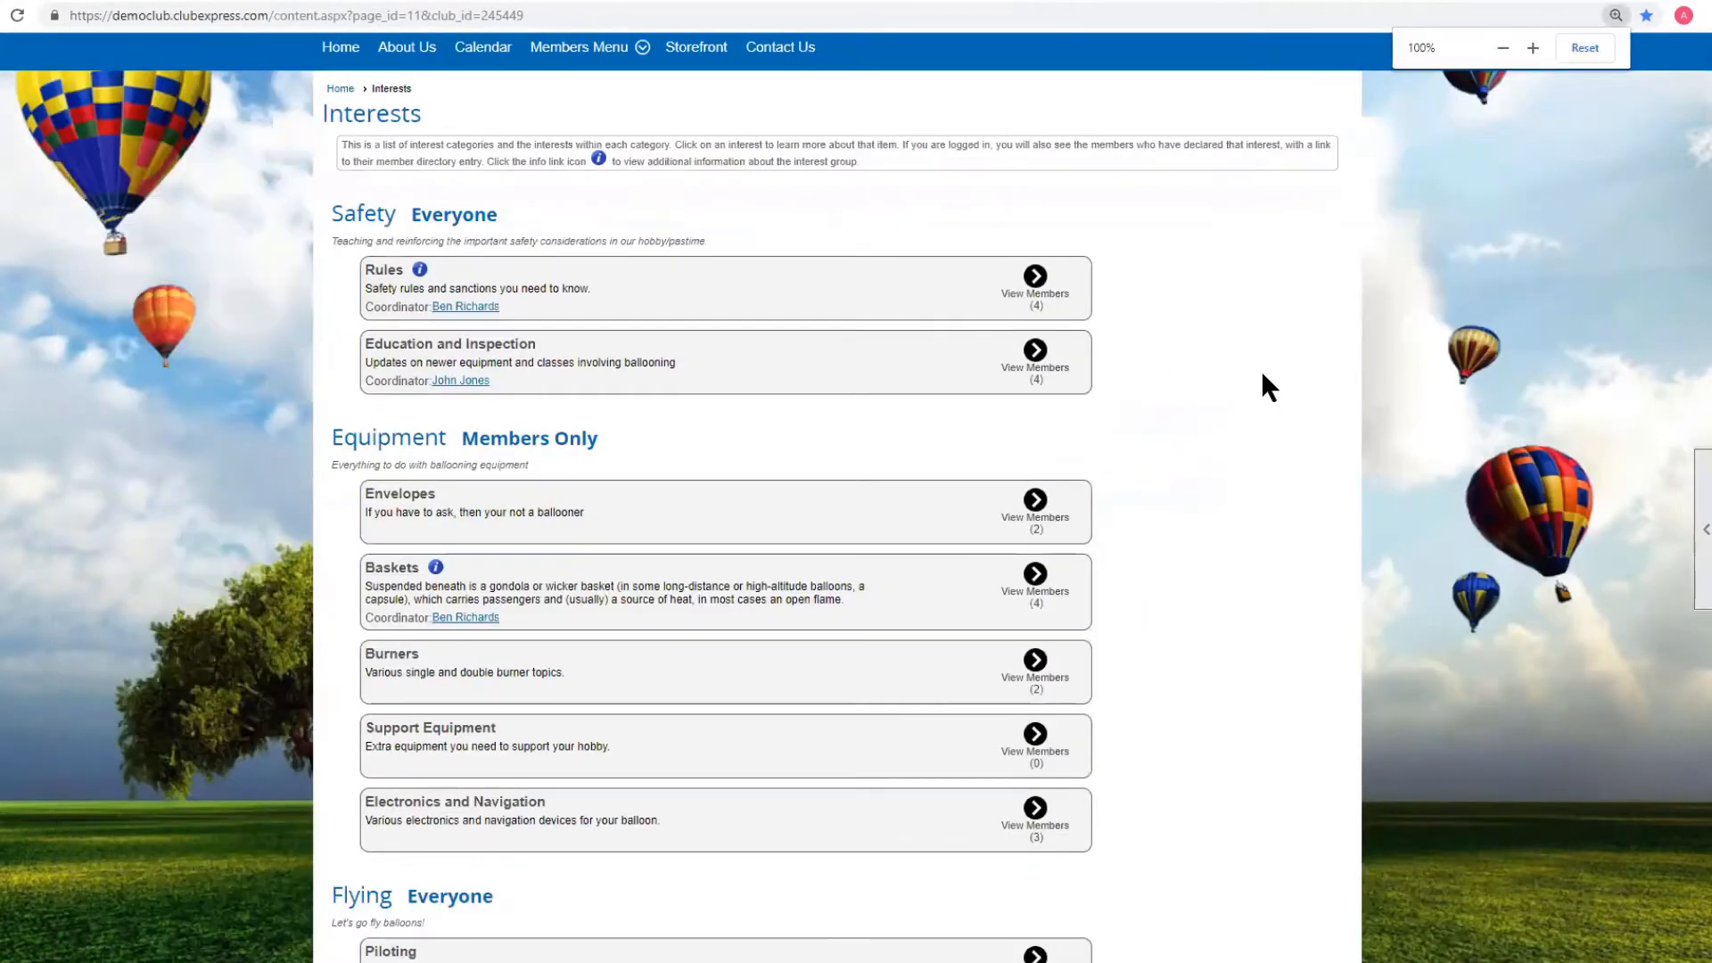
key("ctrl+minus")
key("ctrl+minus")
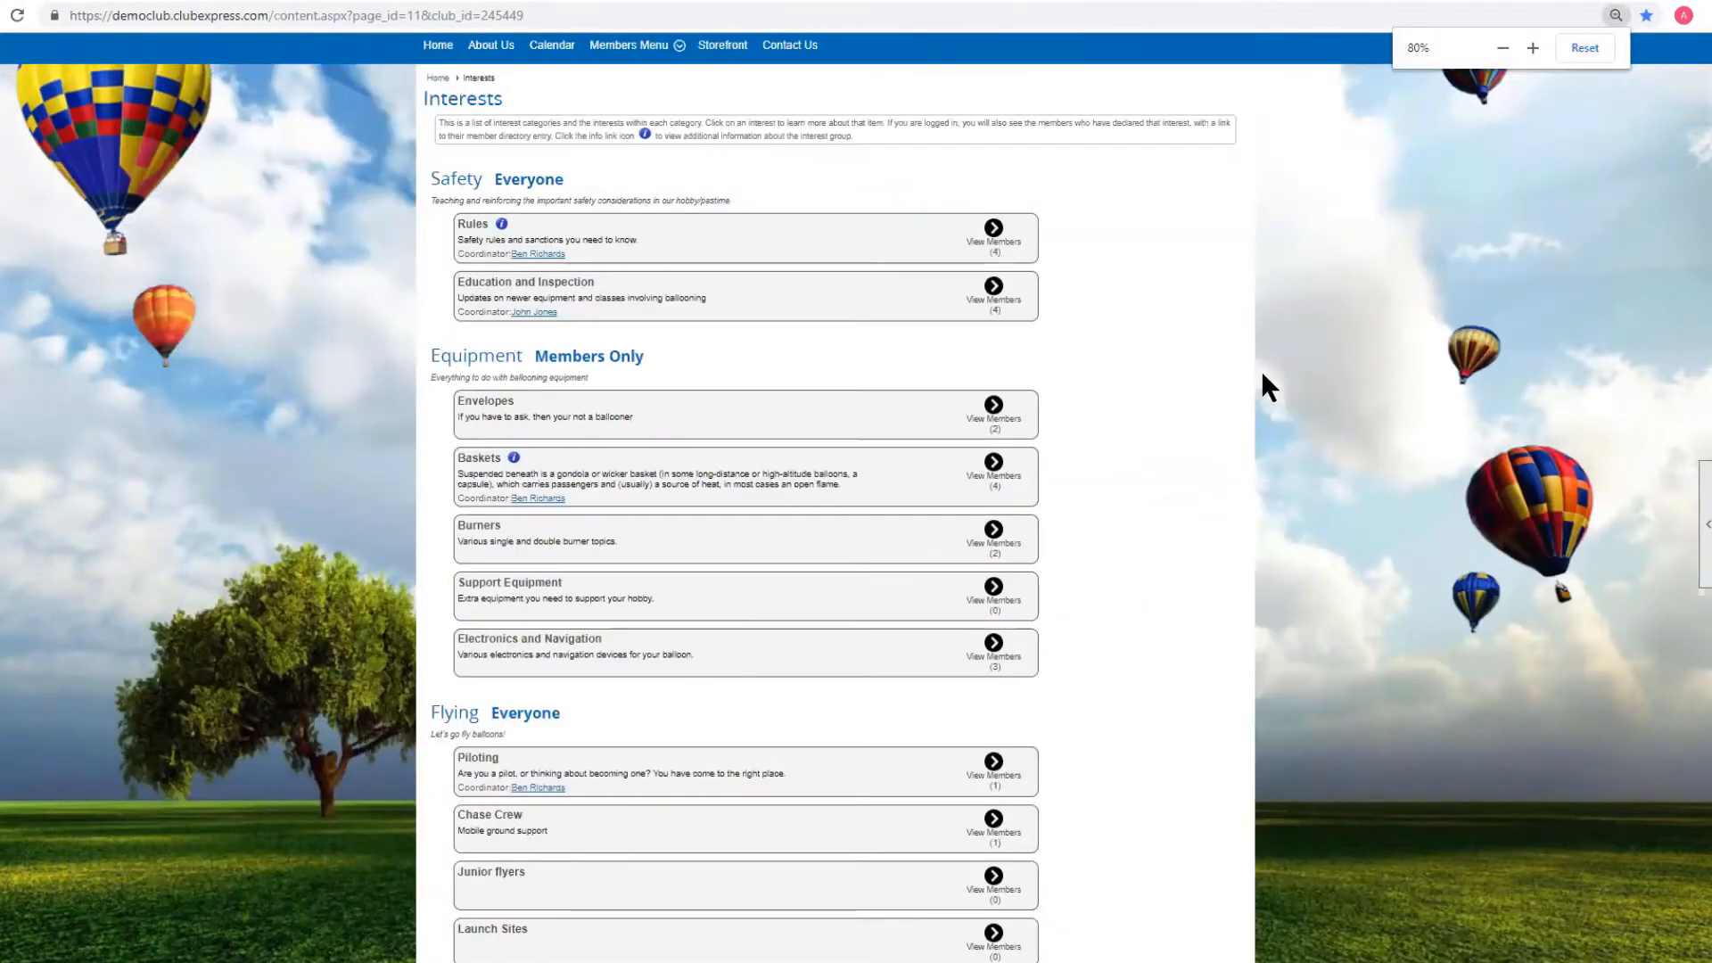
key("ctrl+minus")
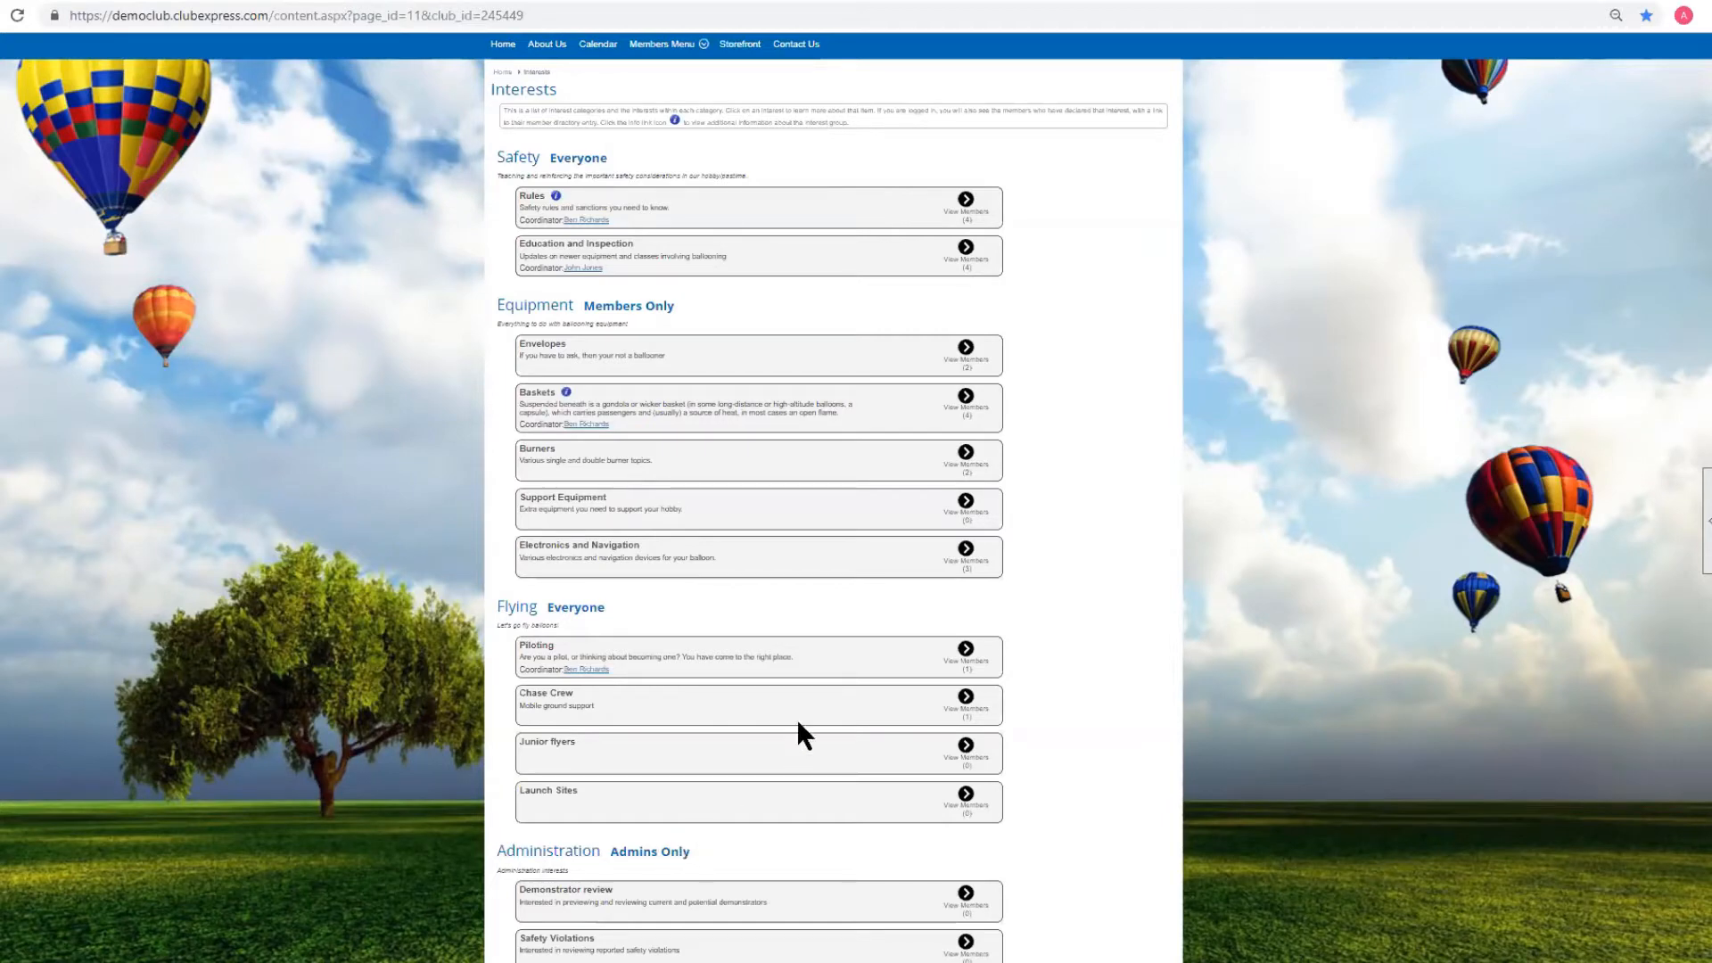
scroll(798, 723, "up", 7)
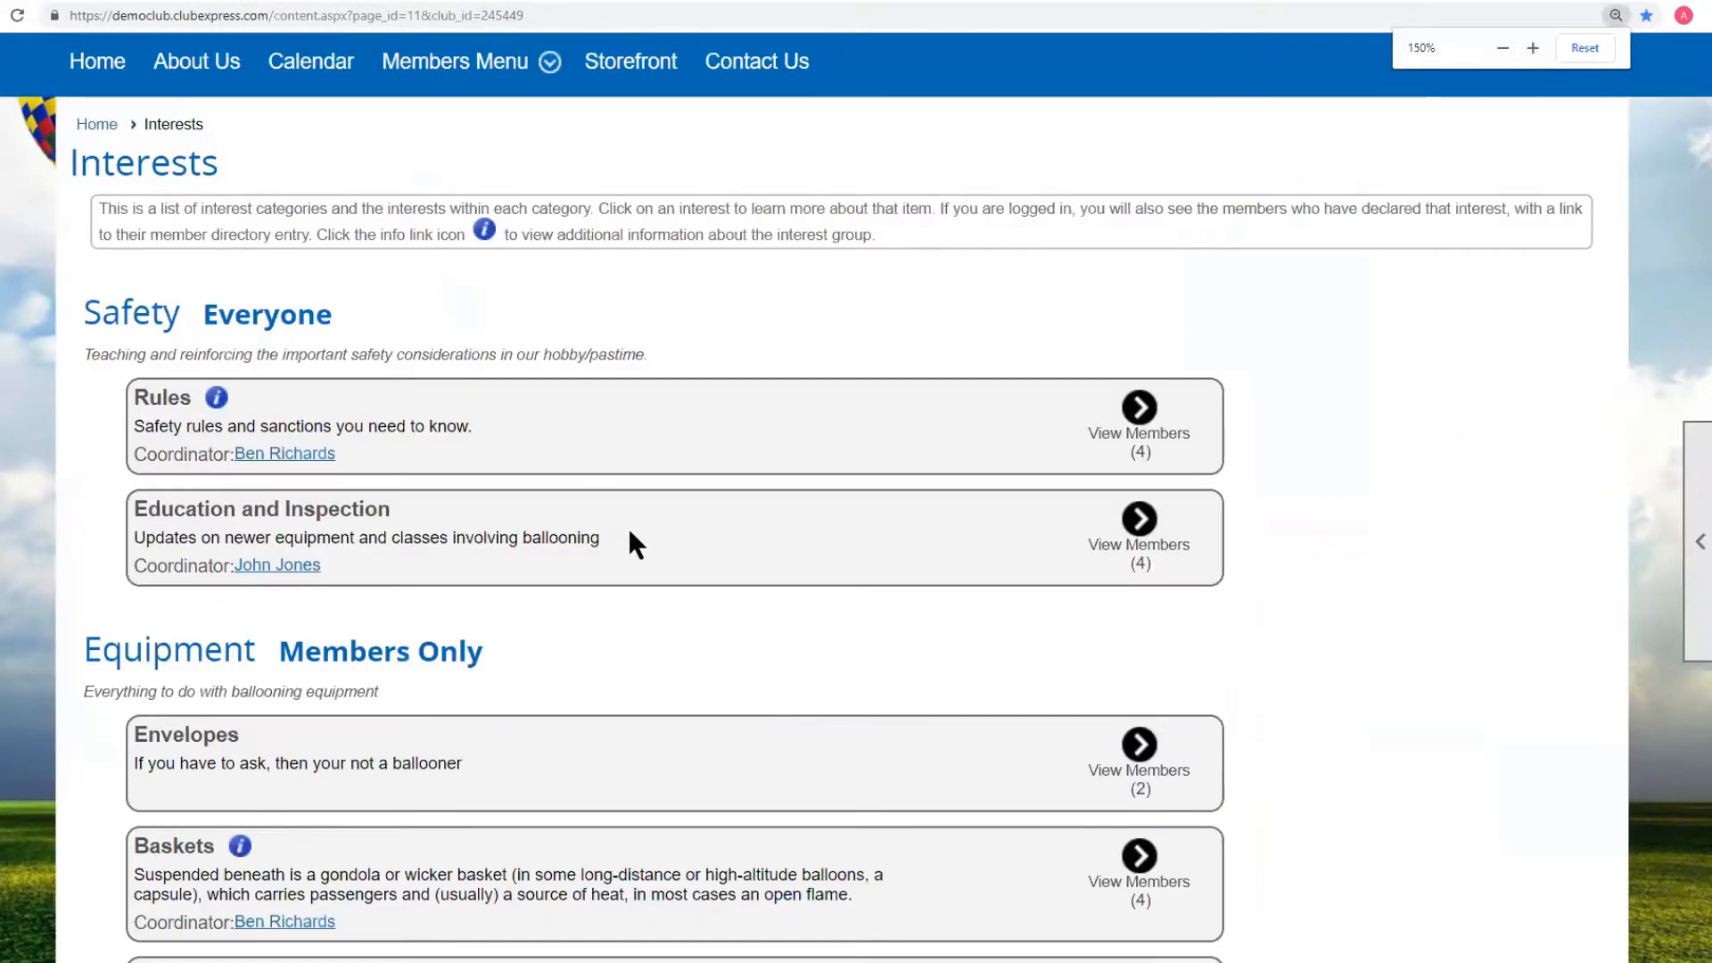
scroll(654, 539, "up", 3)
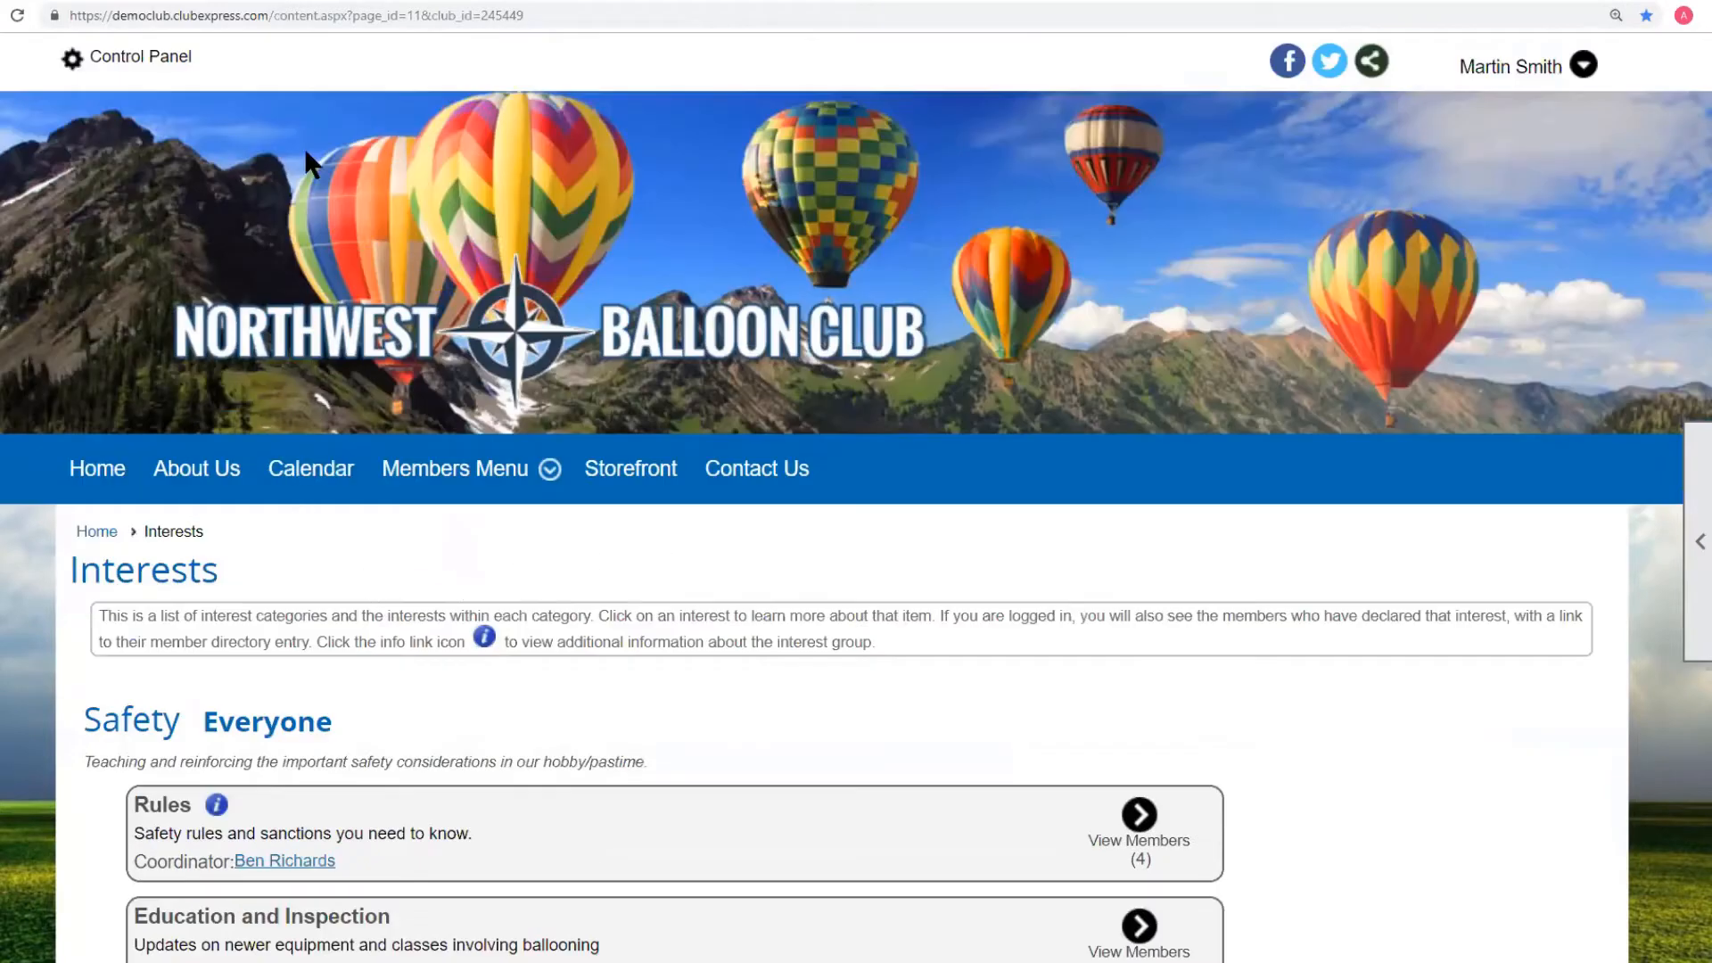
Copy the Interests page address and log out of the administrator account.
left_click(571, 14)
key("ctrl+c")
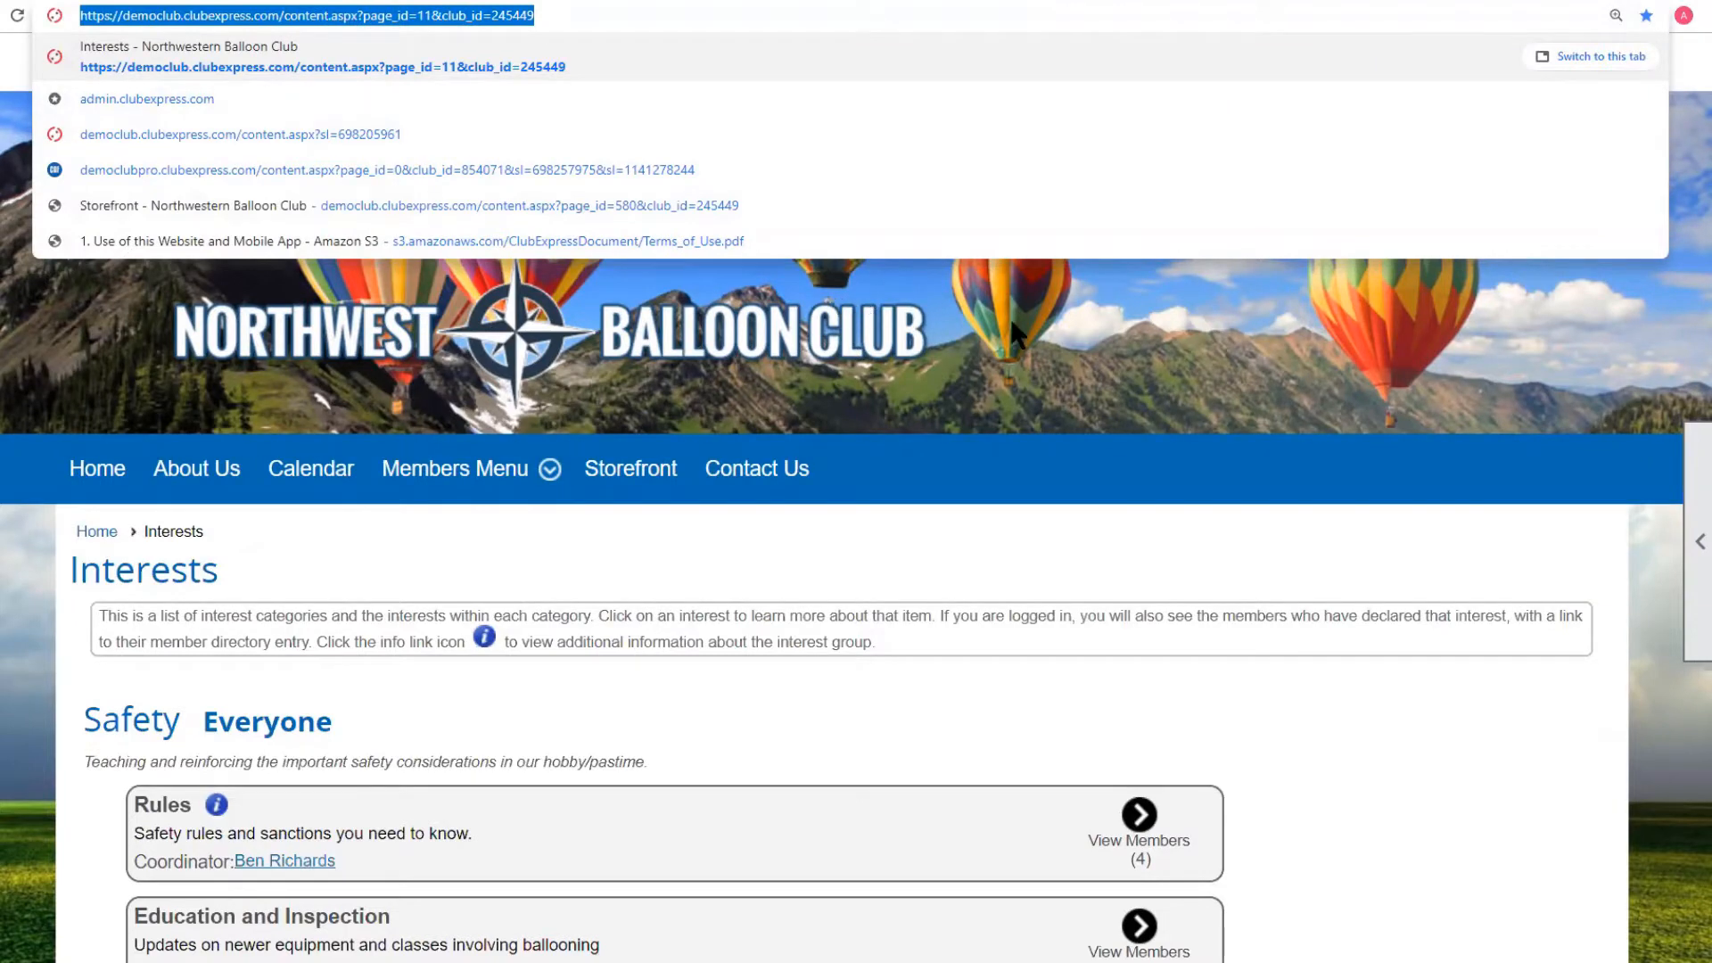
left_click(1070, 308)
left_click(1509, 71)
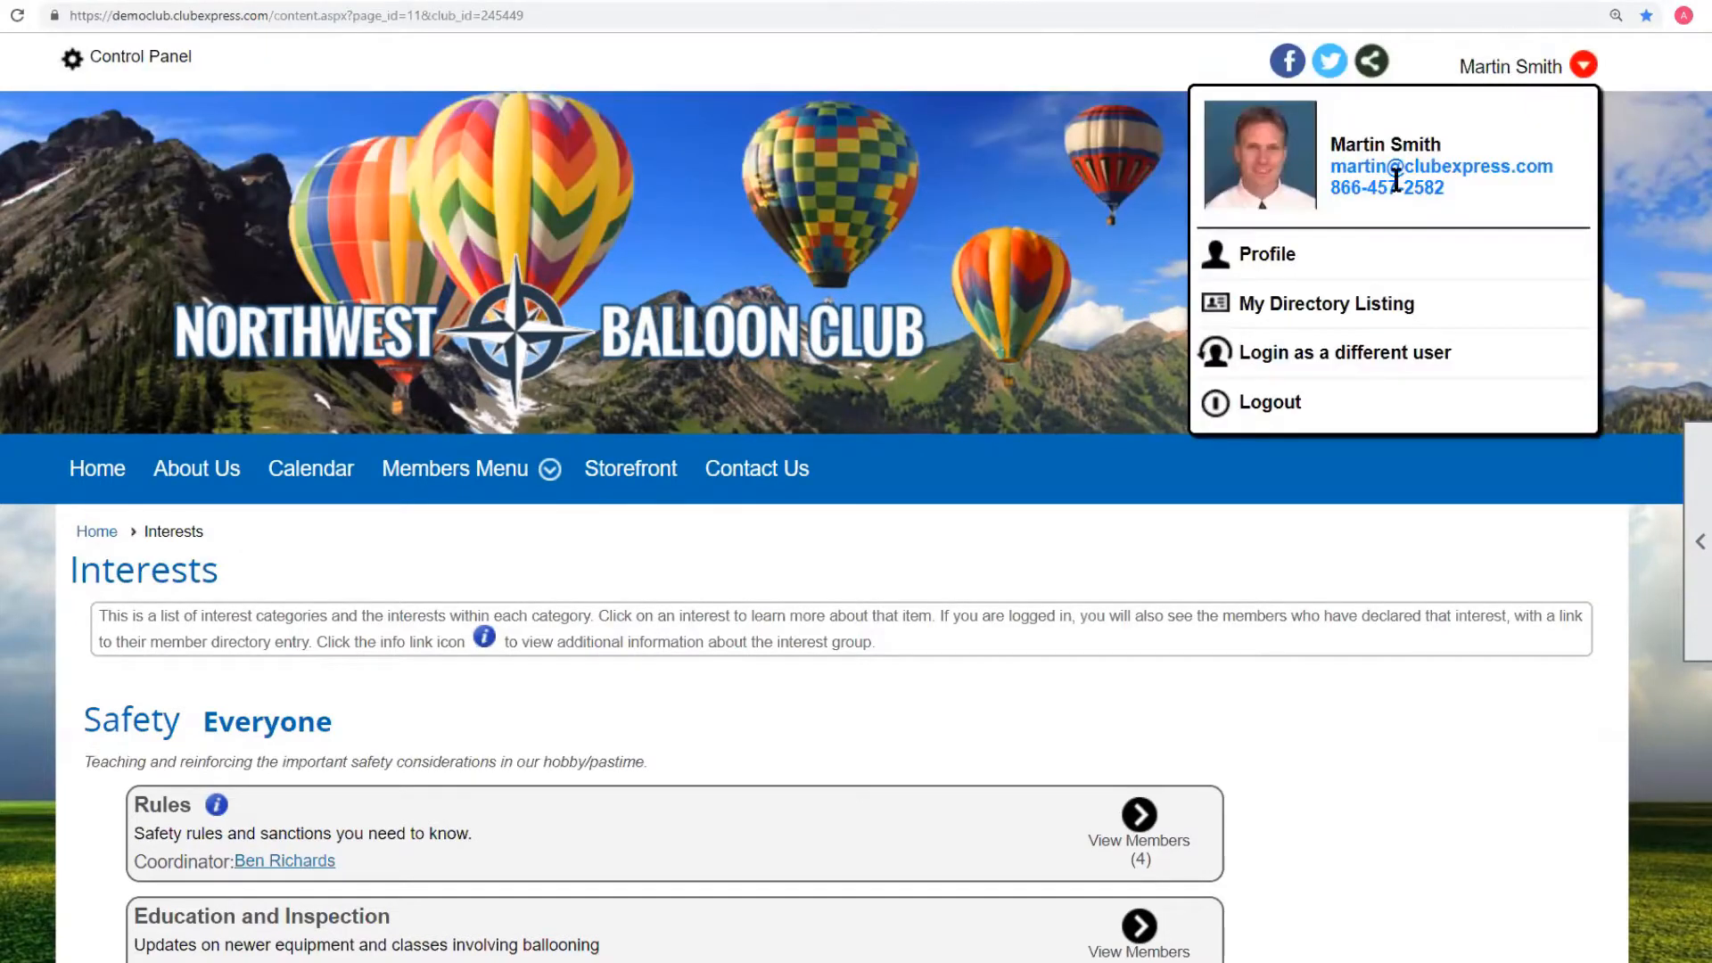
left_click(1265, 406)
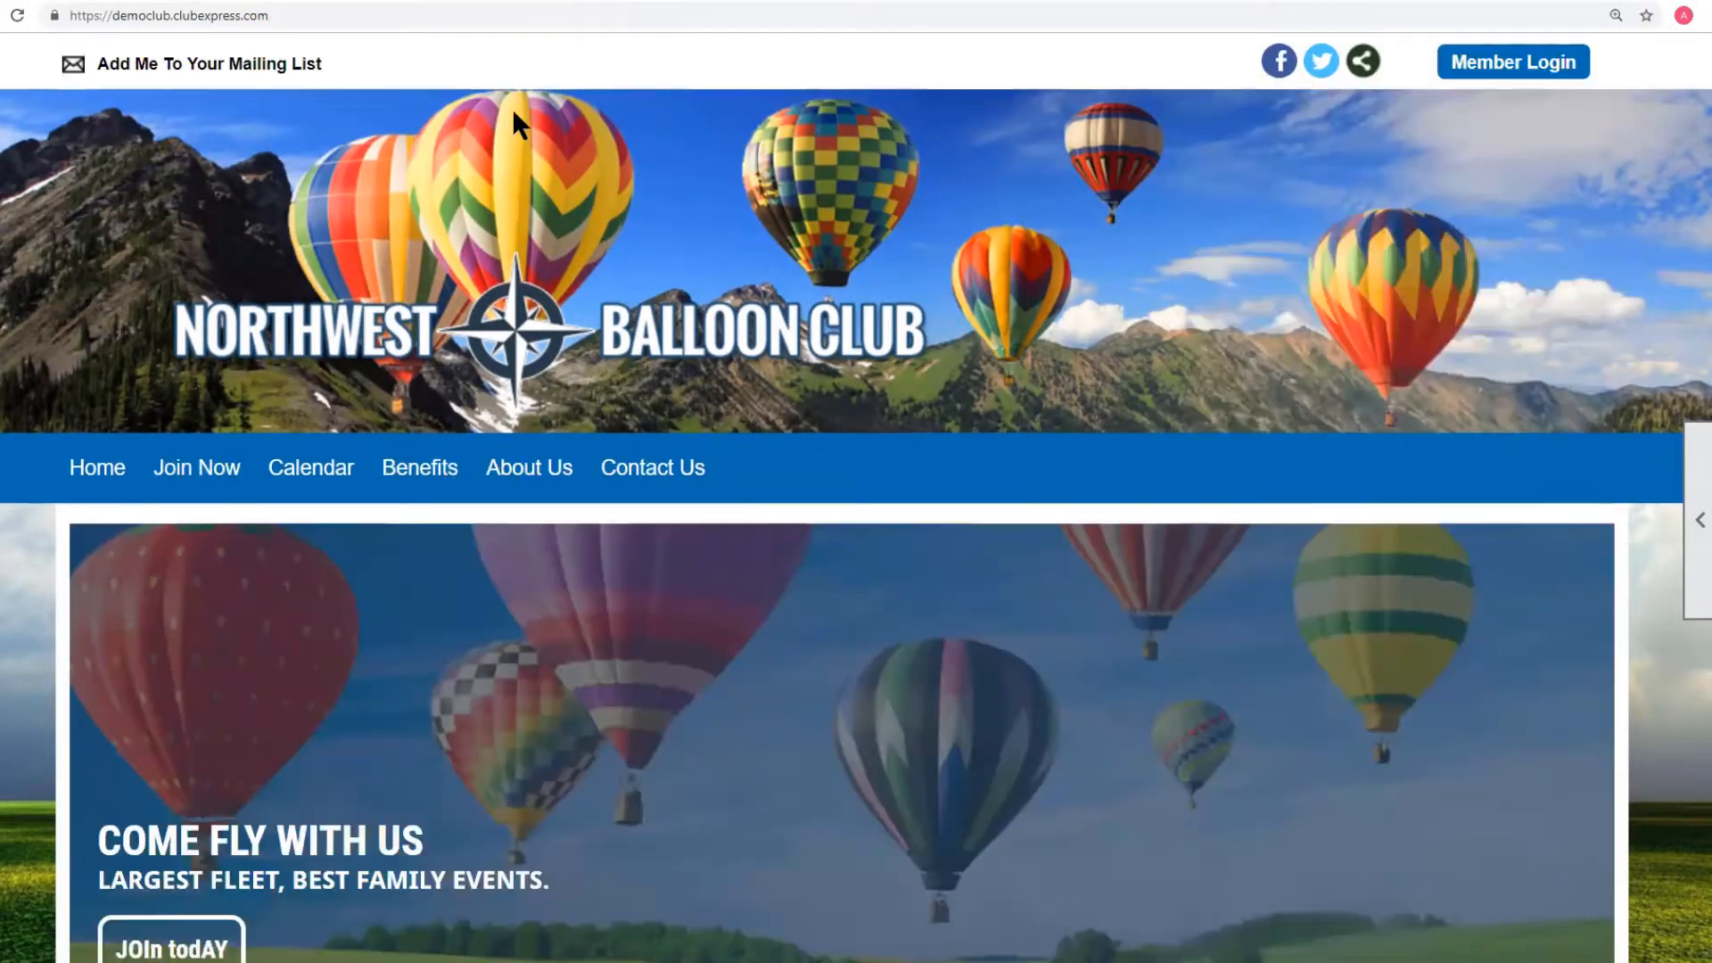
Paste the Interests address and load it as a logged-out public visitor.
left_click(333, 13)
key("ctrl+v")
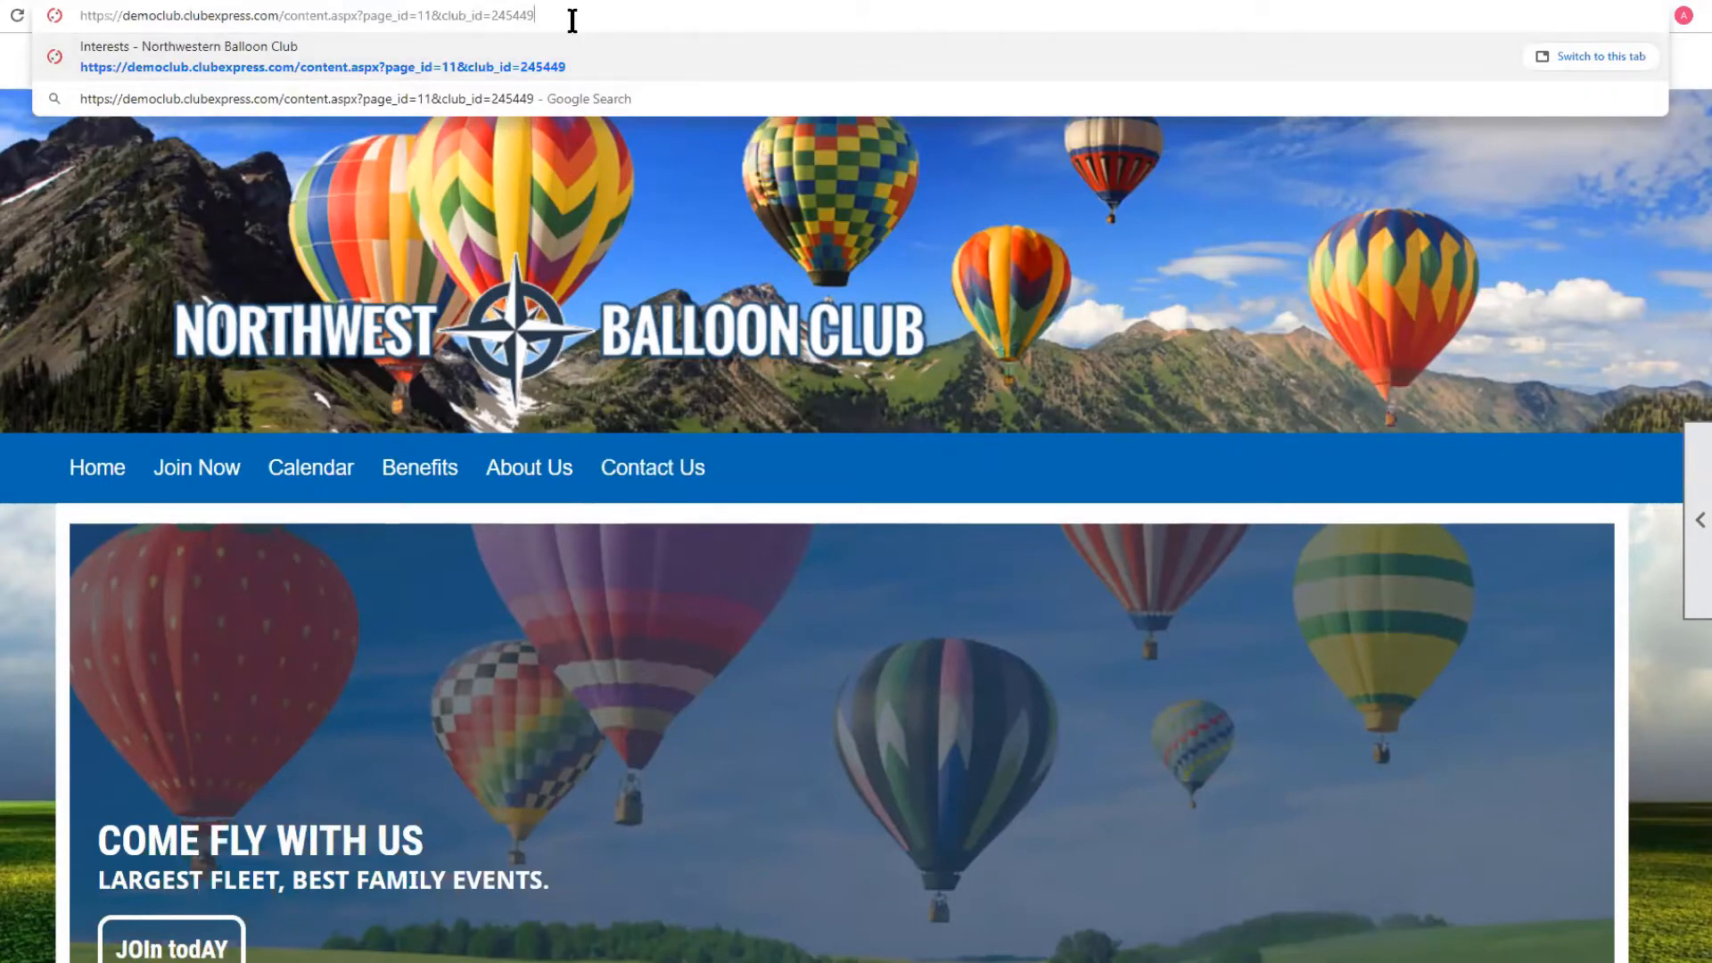
key("Return")
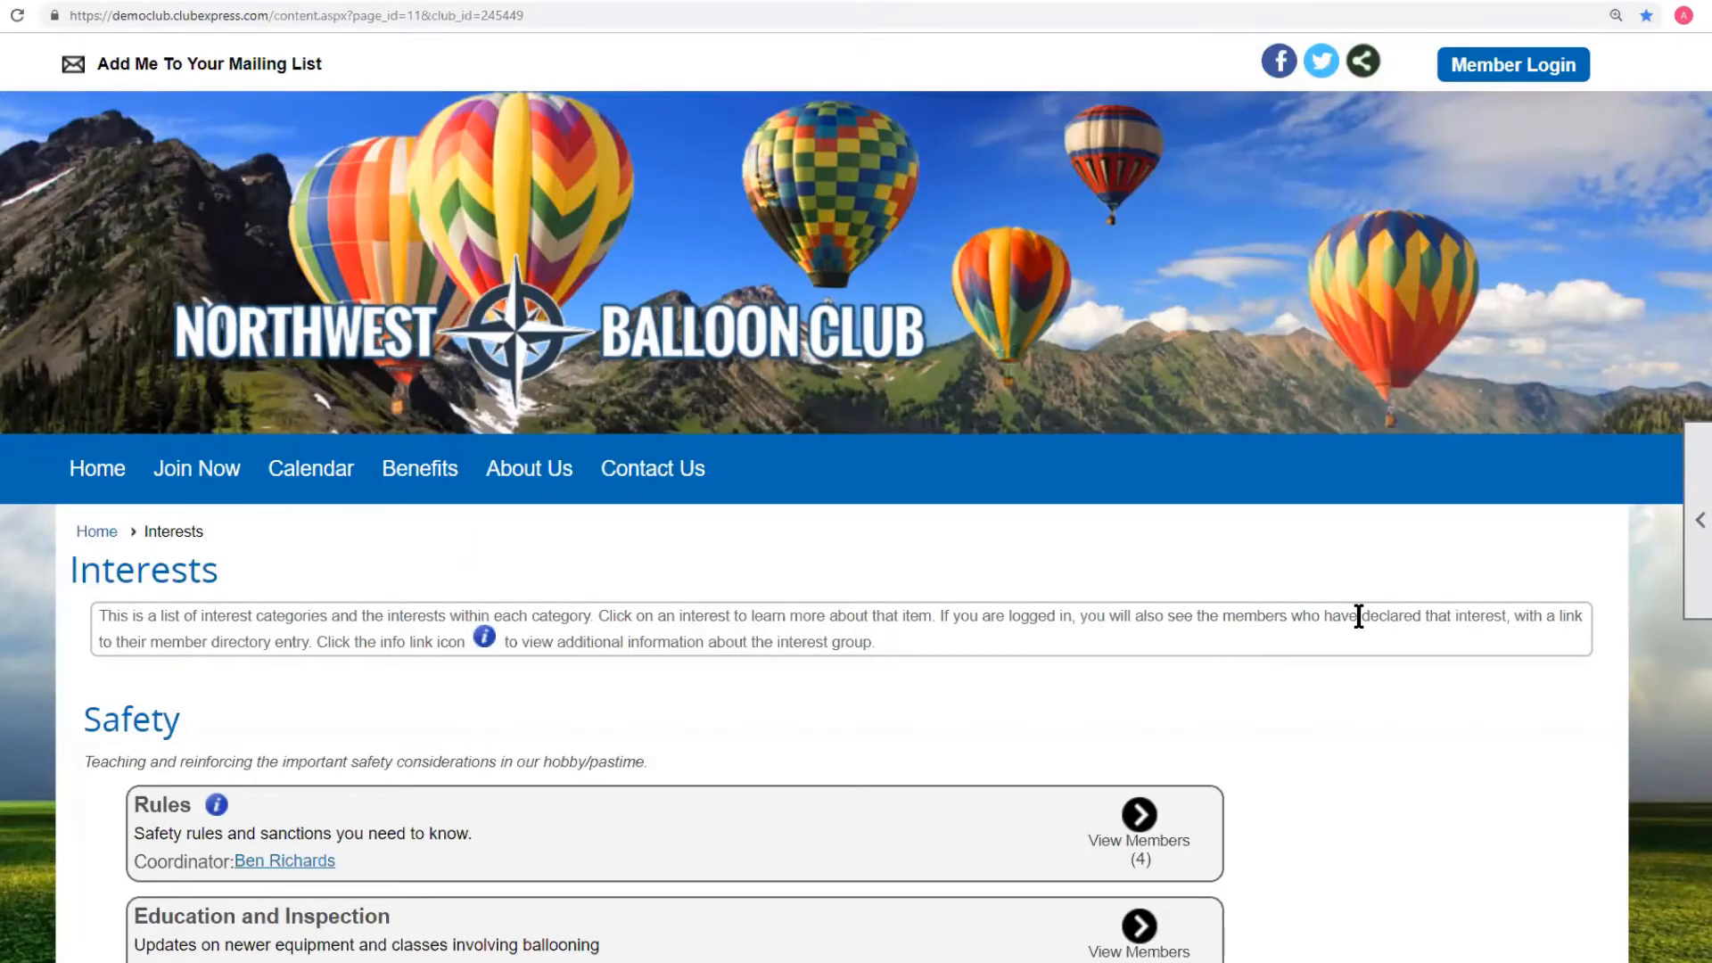
scroll(1357, 615, "down", 6)
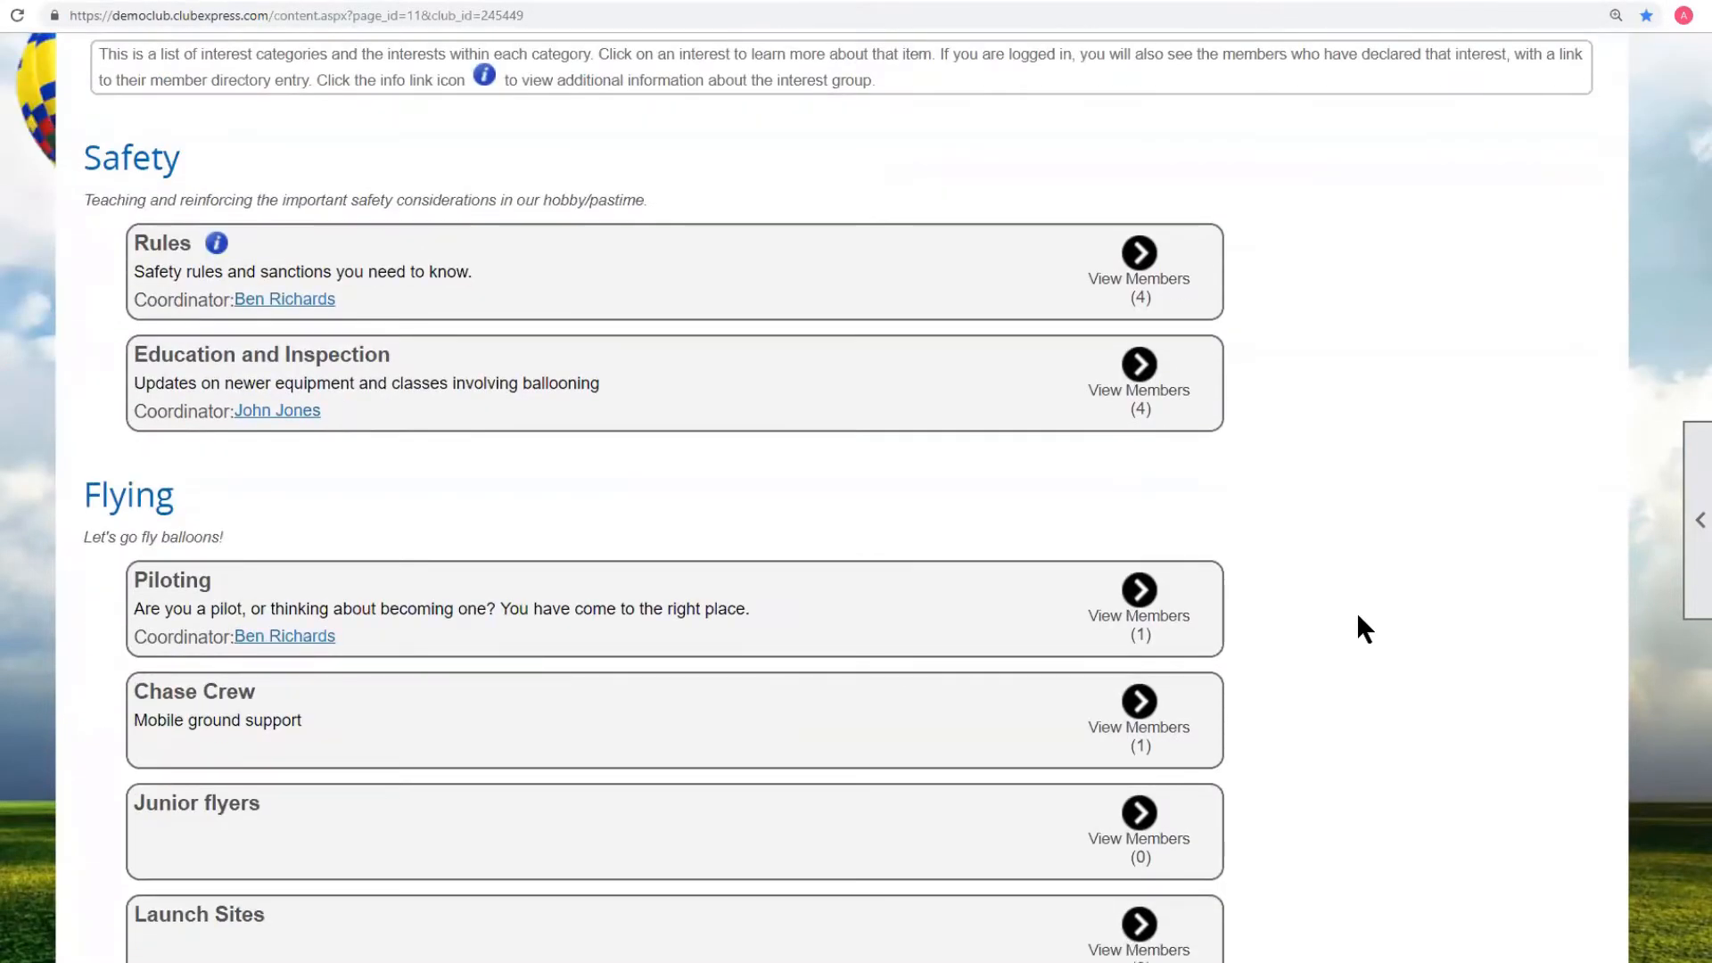
scroll(1364, 628, "down", 1)
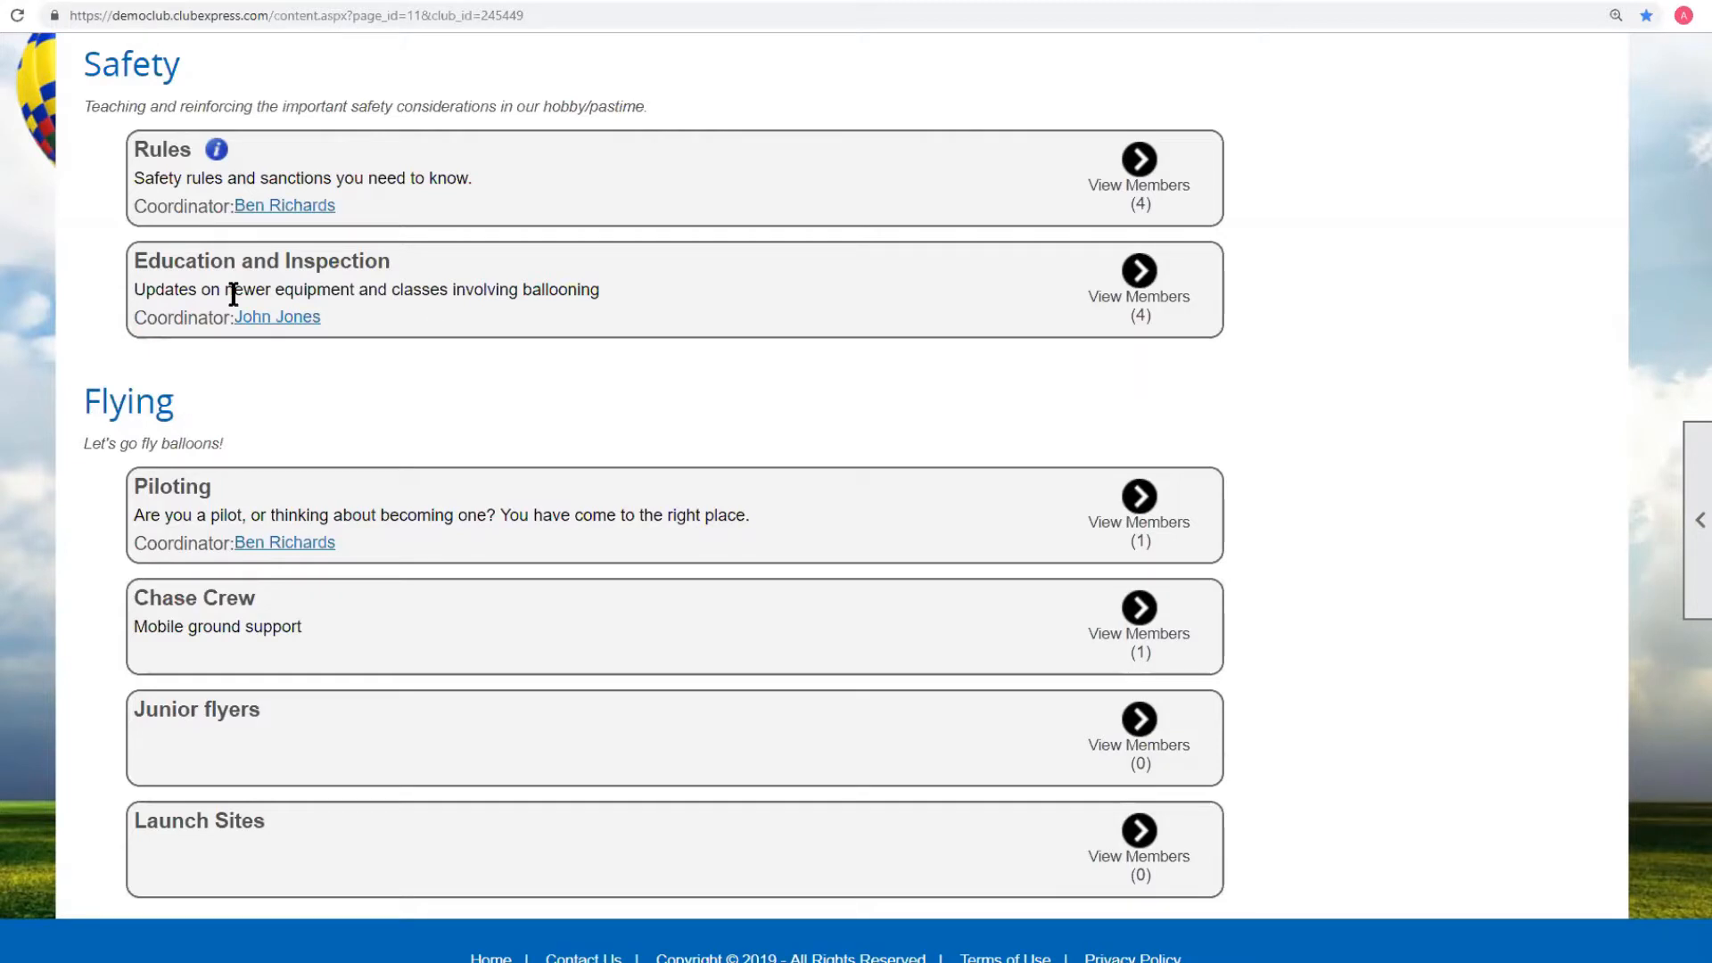
left_click(1148, 172)
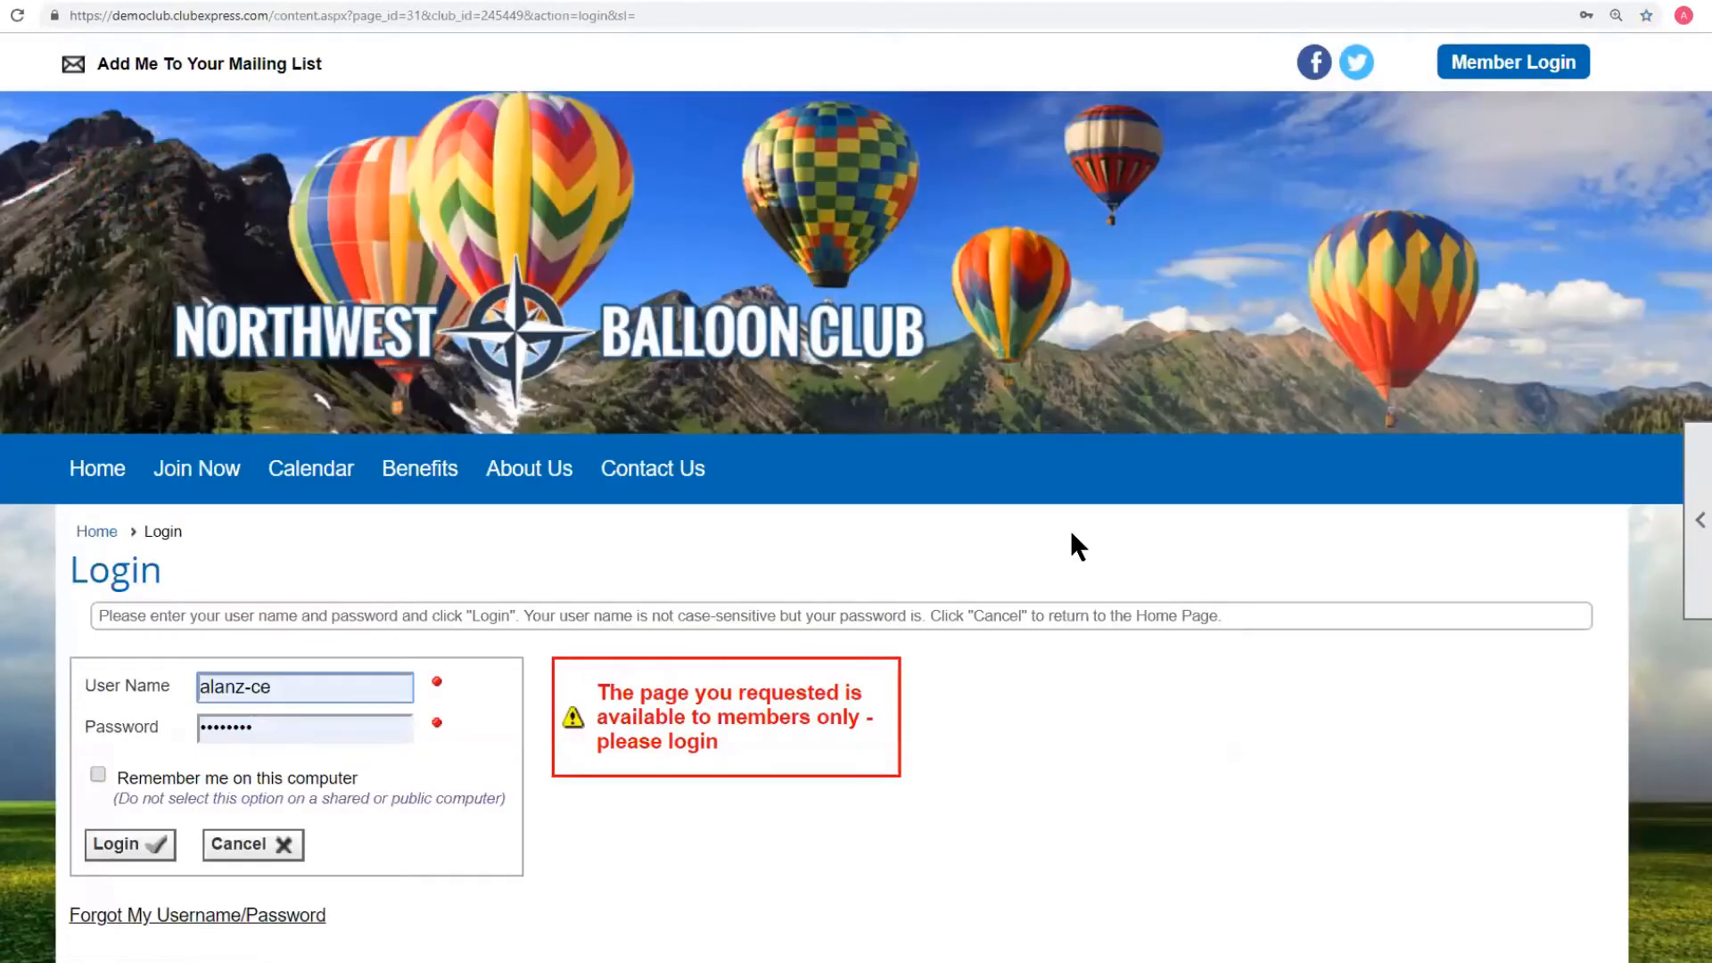
key("alt+Left")
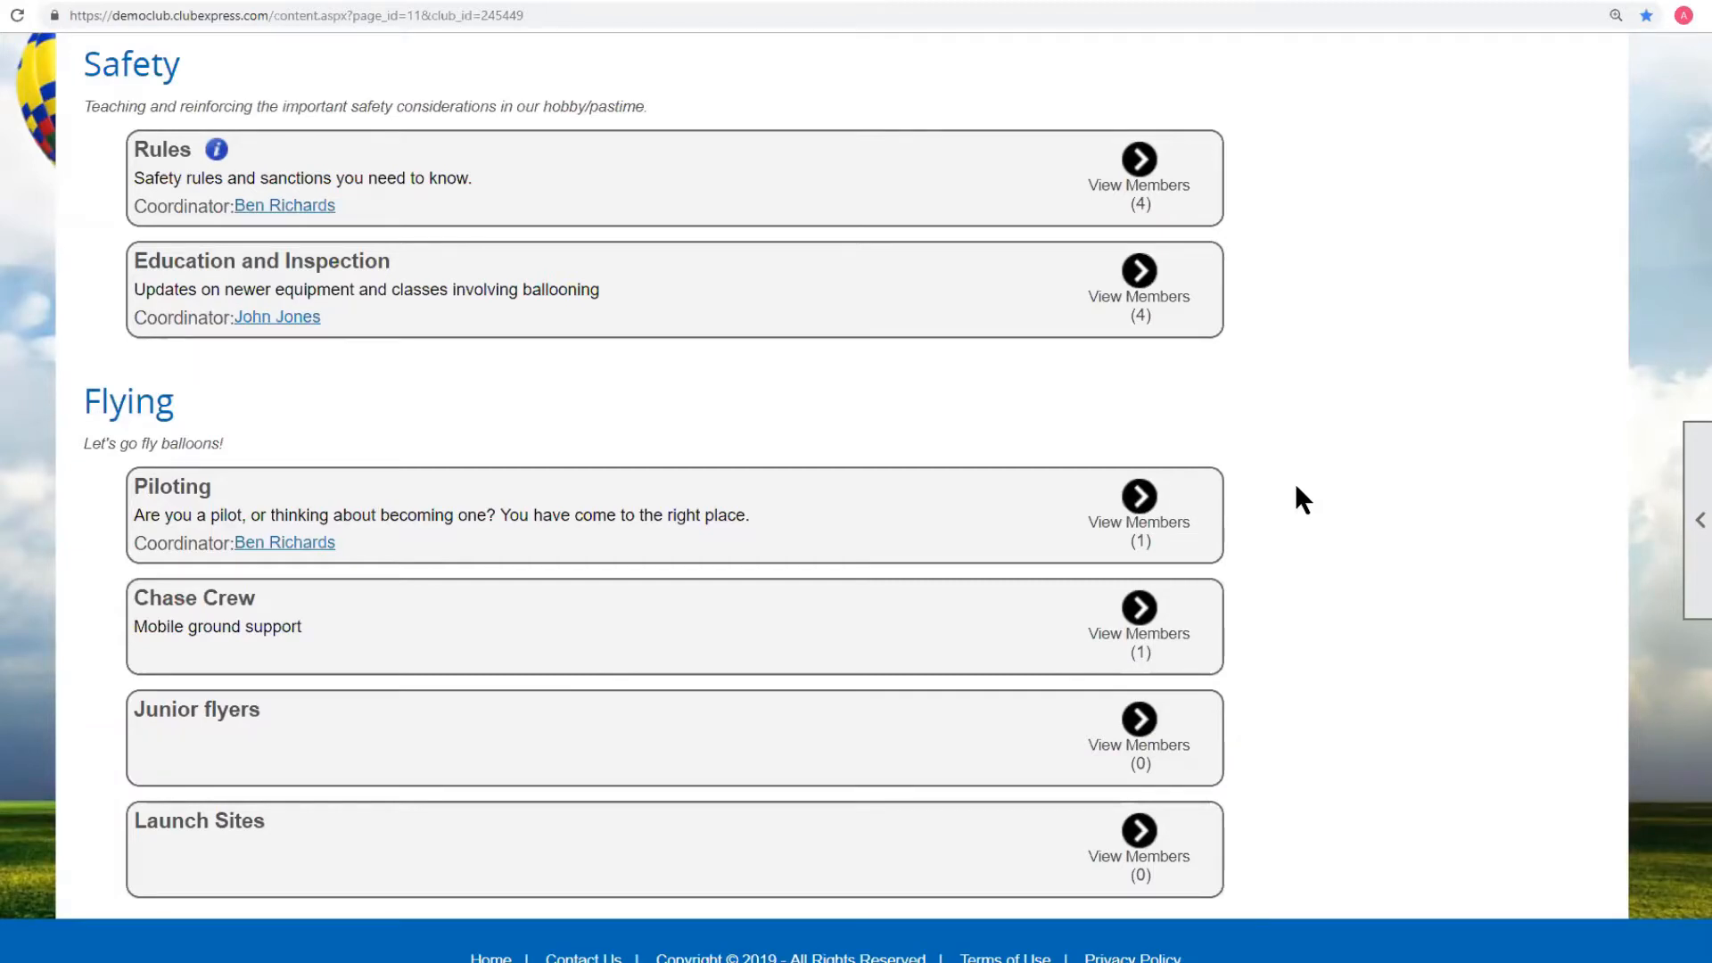
scroll(1294, 484, "up", 7)
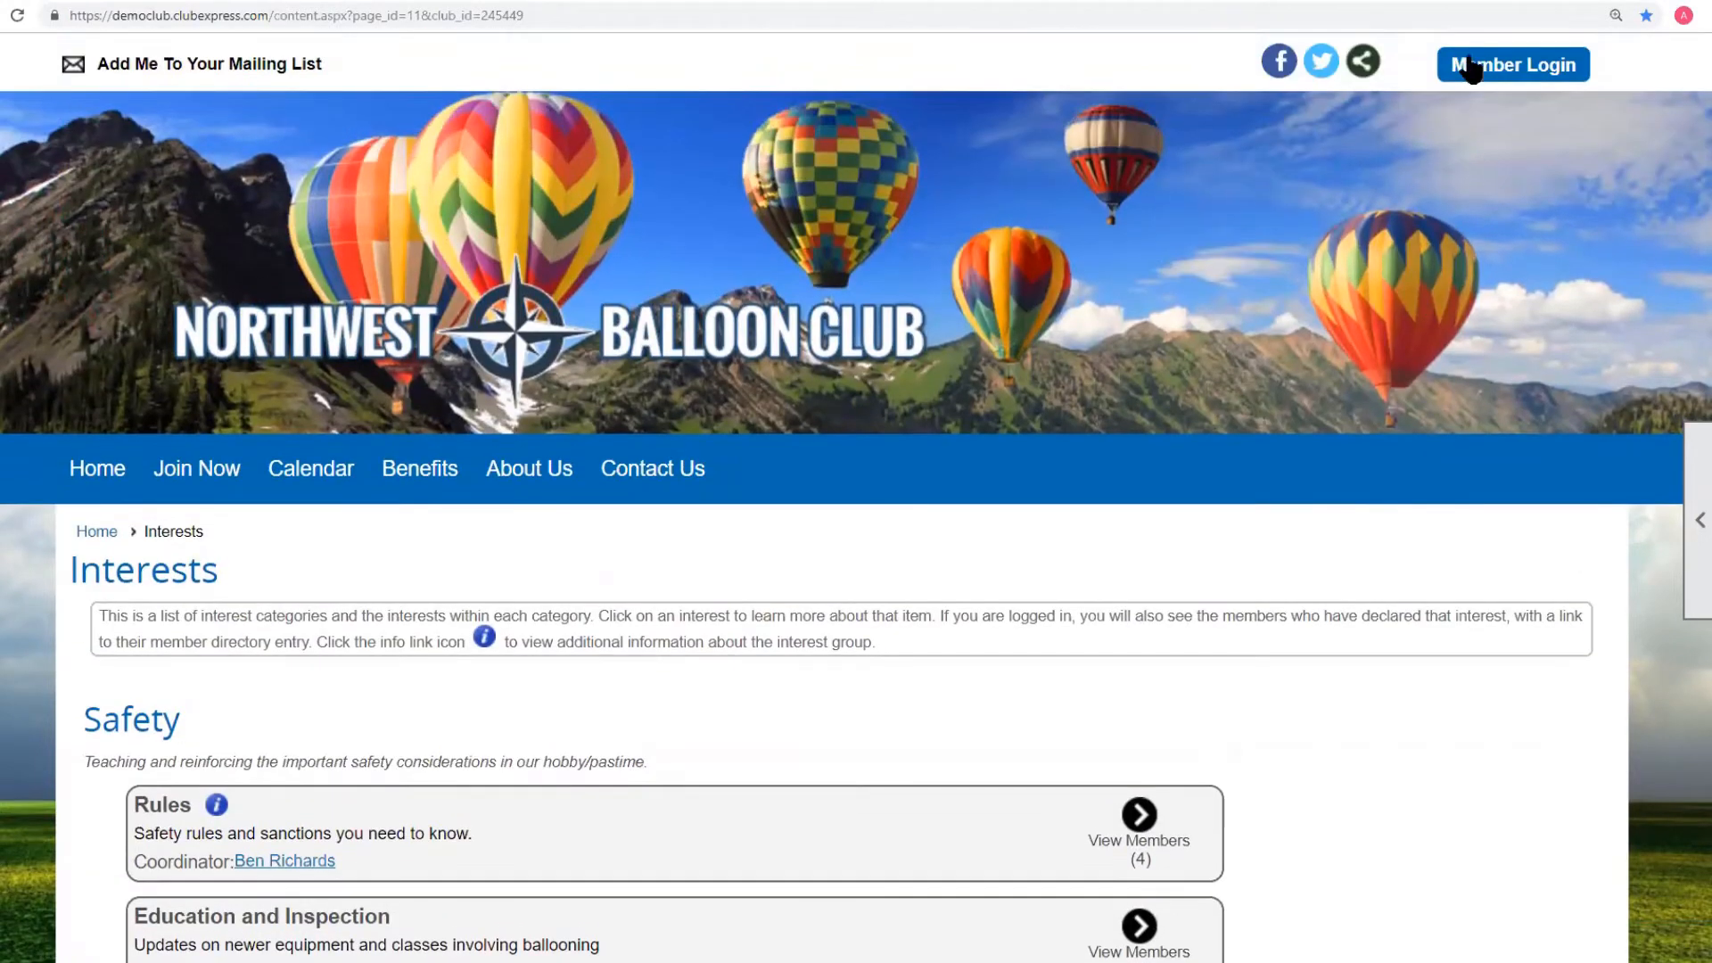
Sign in through Member Login with the regular member's username and password.
left_click(1471, 66)
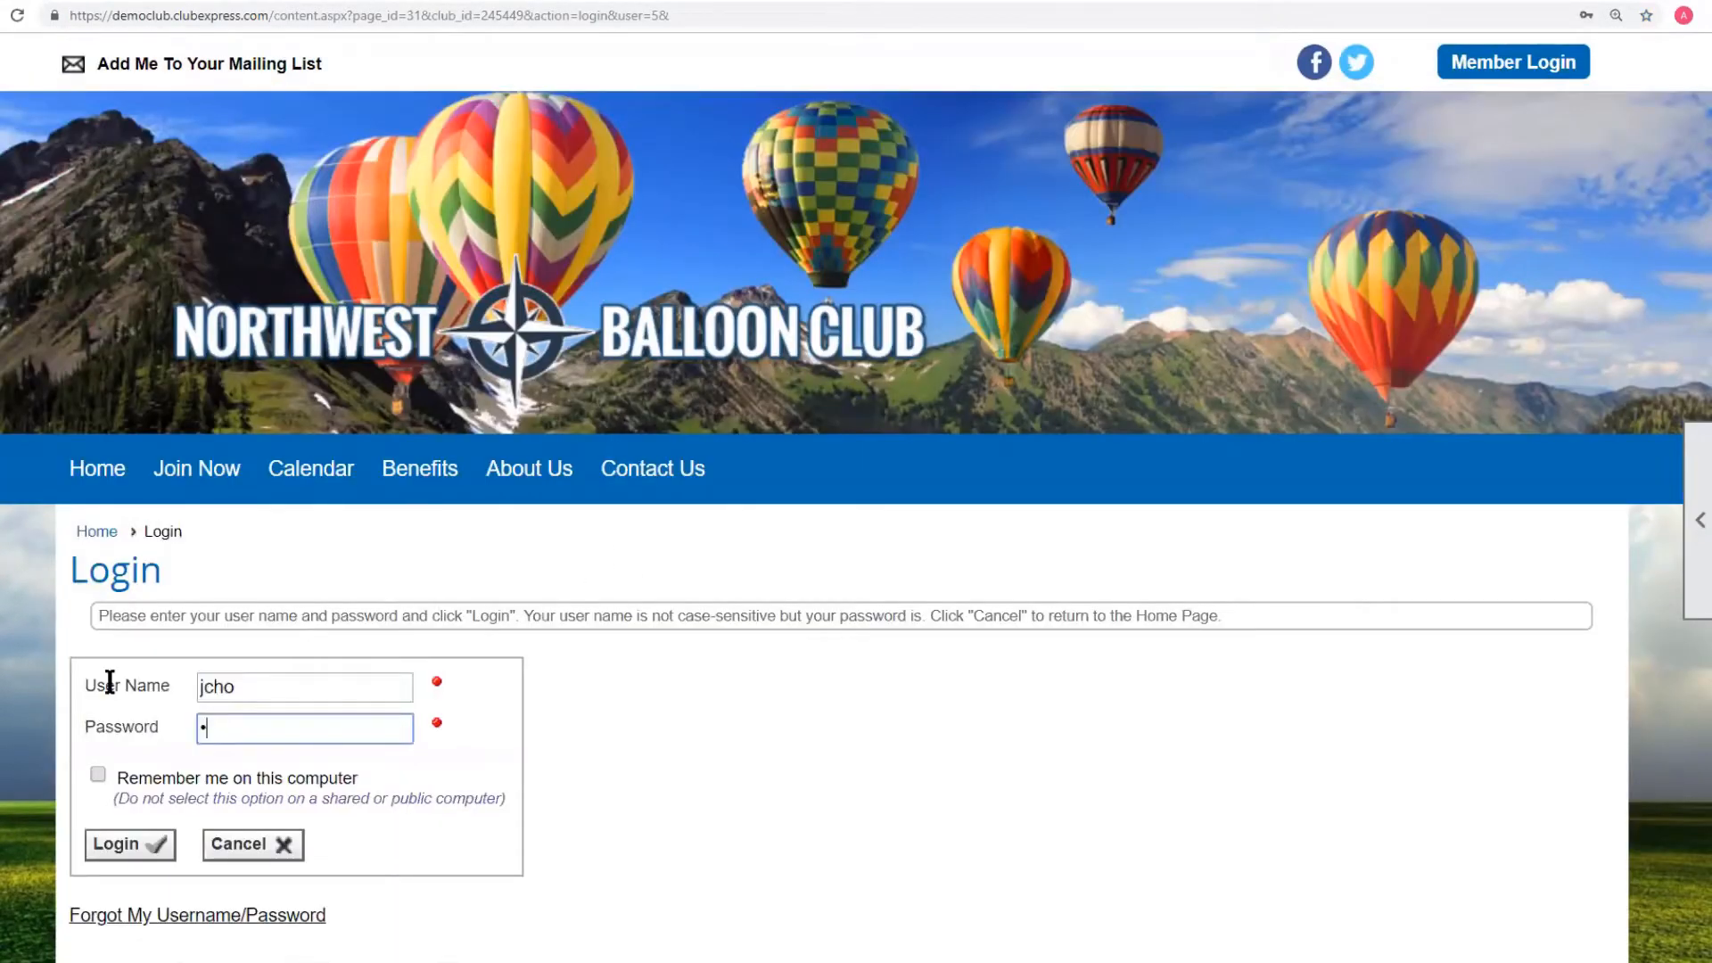
type("•••••••")
left_click(143, 845)
Scroll through the Interests page to see the new Equipment category and its interests.
scroll(1159, 468, "down", 6)
scroll(1351, 465, "down", 8)
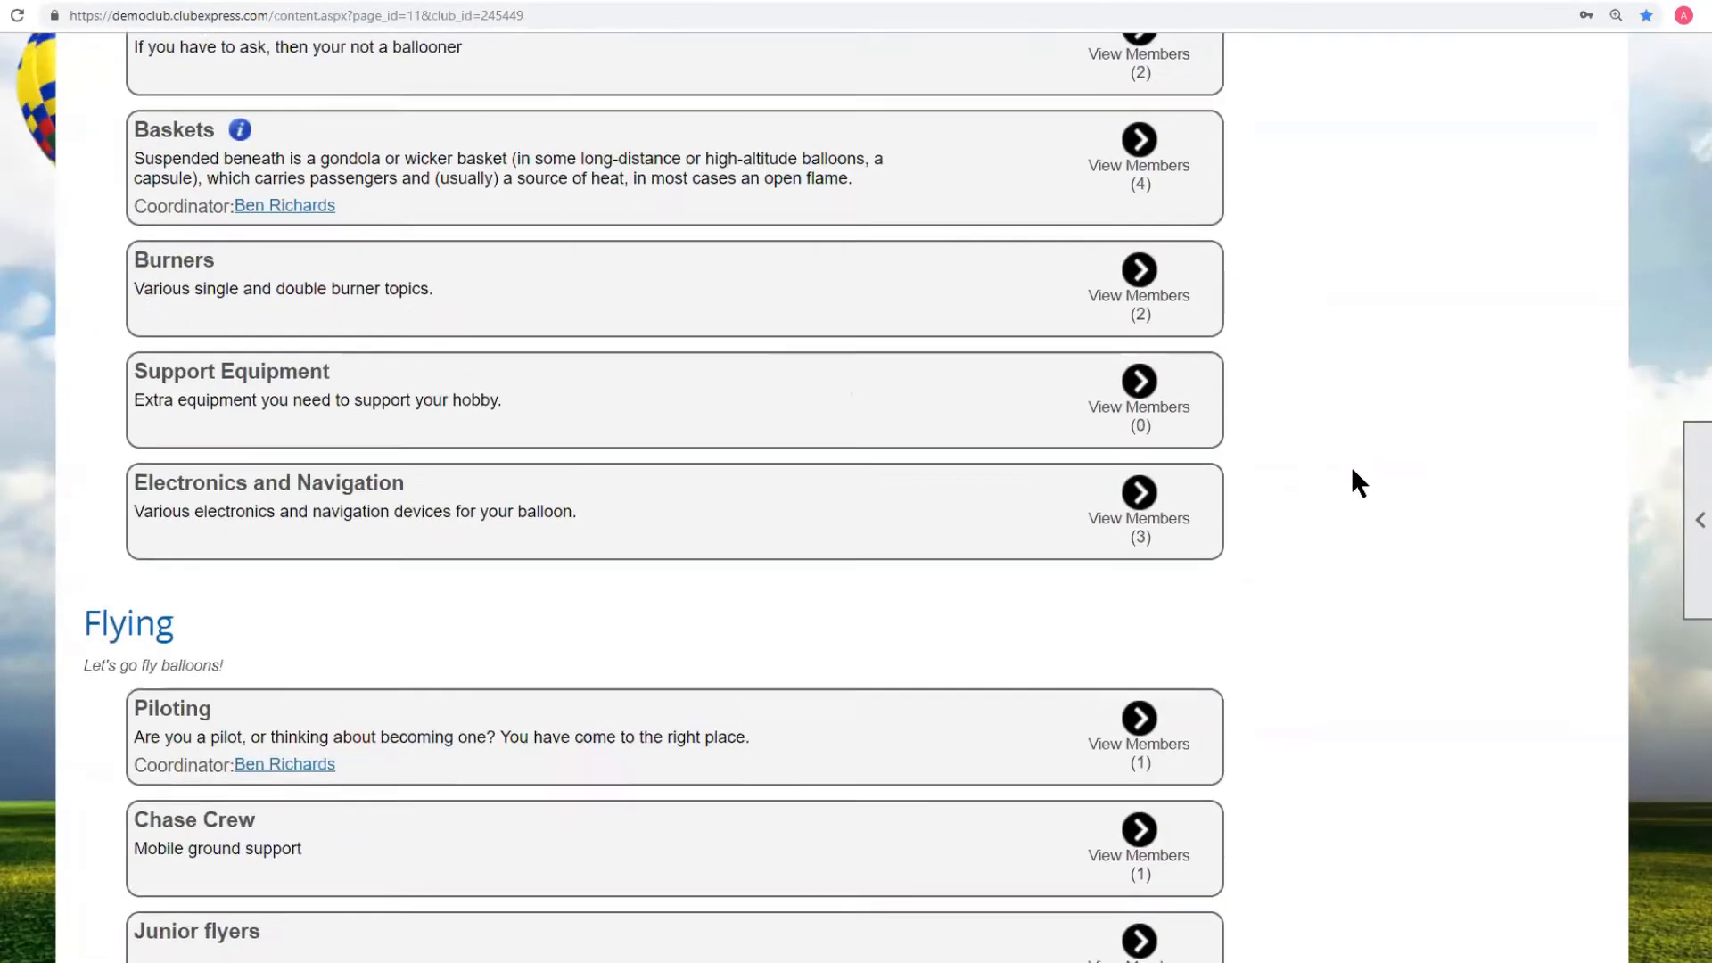
scroll(1351, 464, "up", 8)
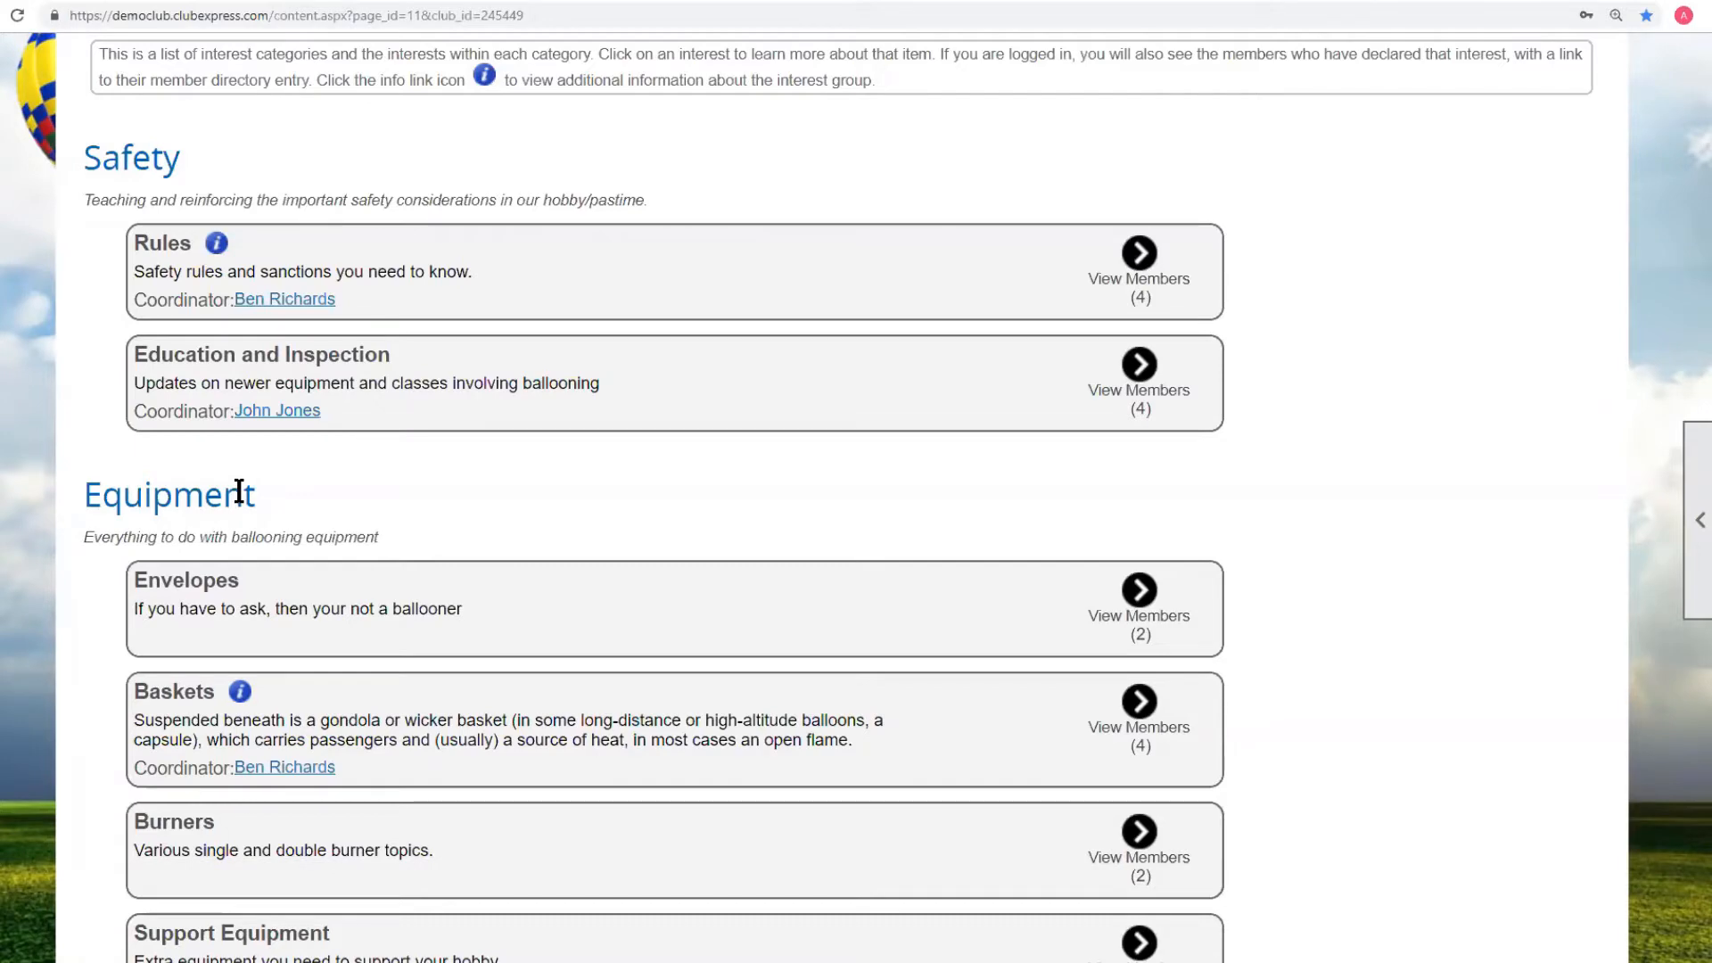
scroll(431, 484, "down", 6)
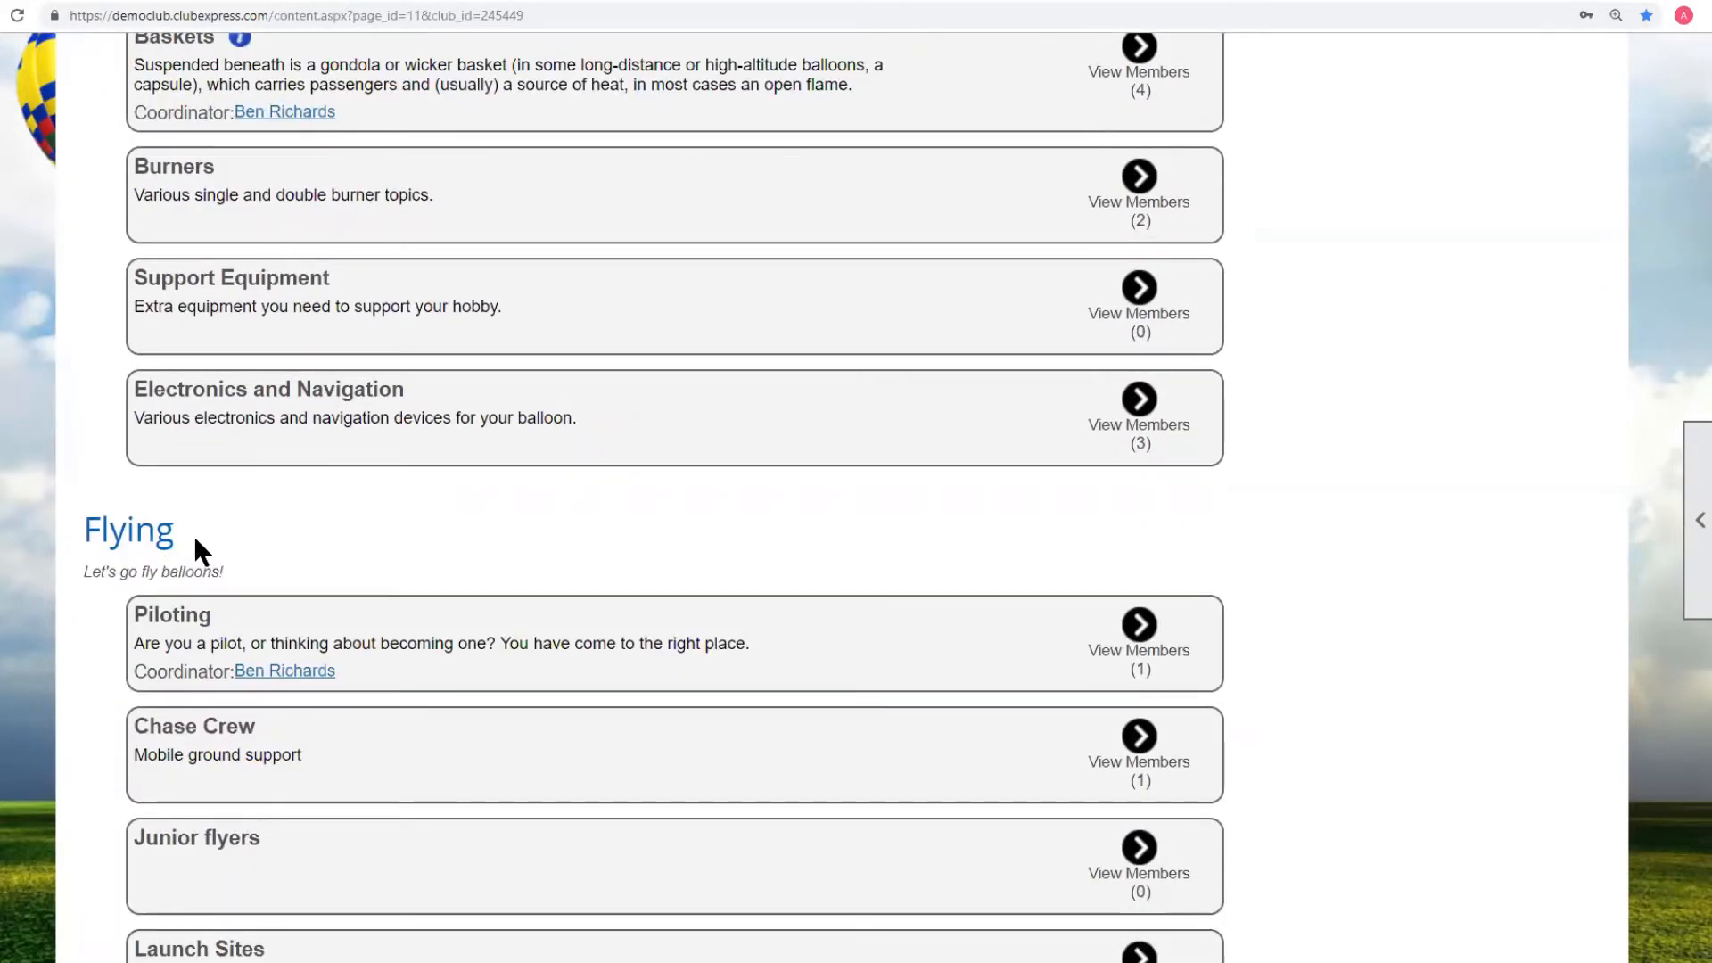
scroll(195, 534, "down", 2)
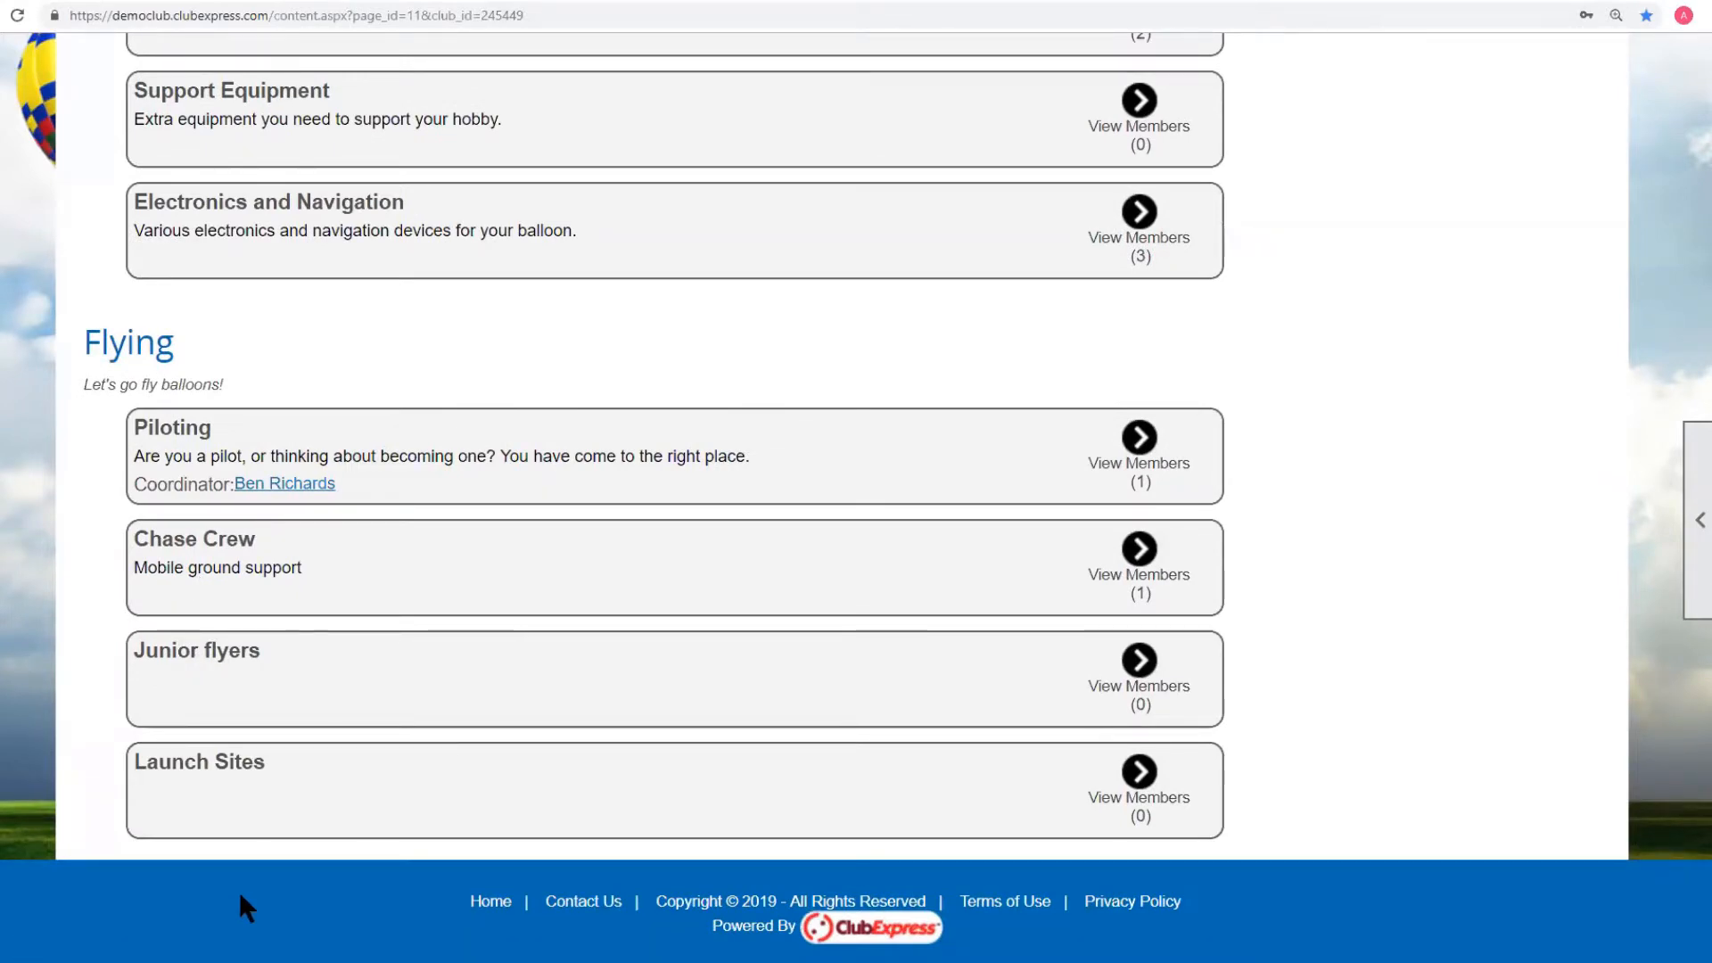
scroll(239, 891, "up", 8)
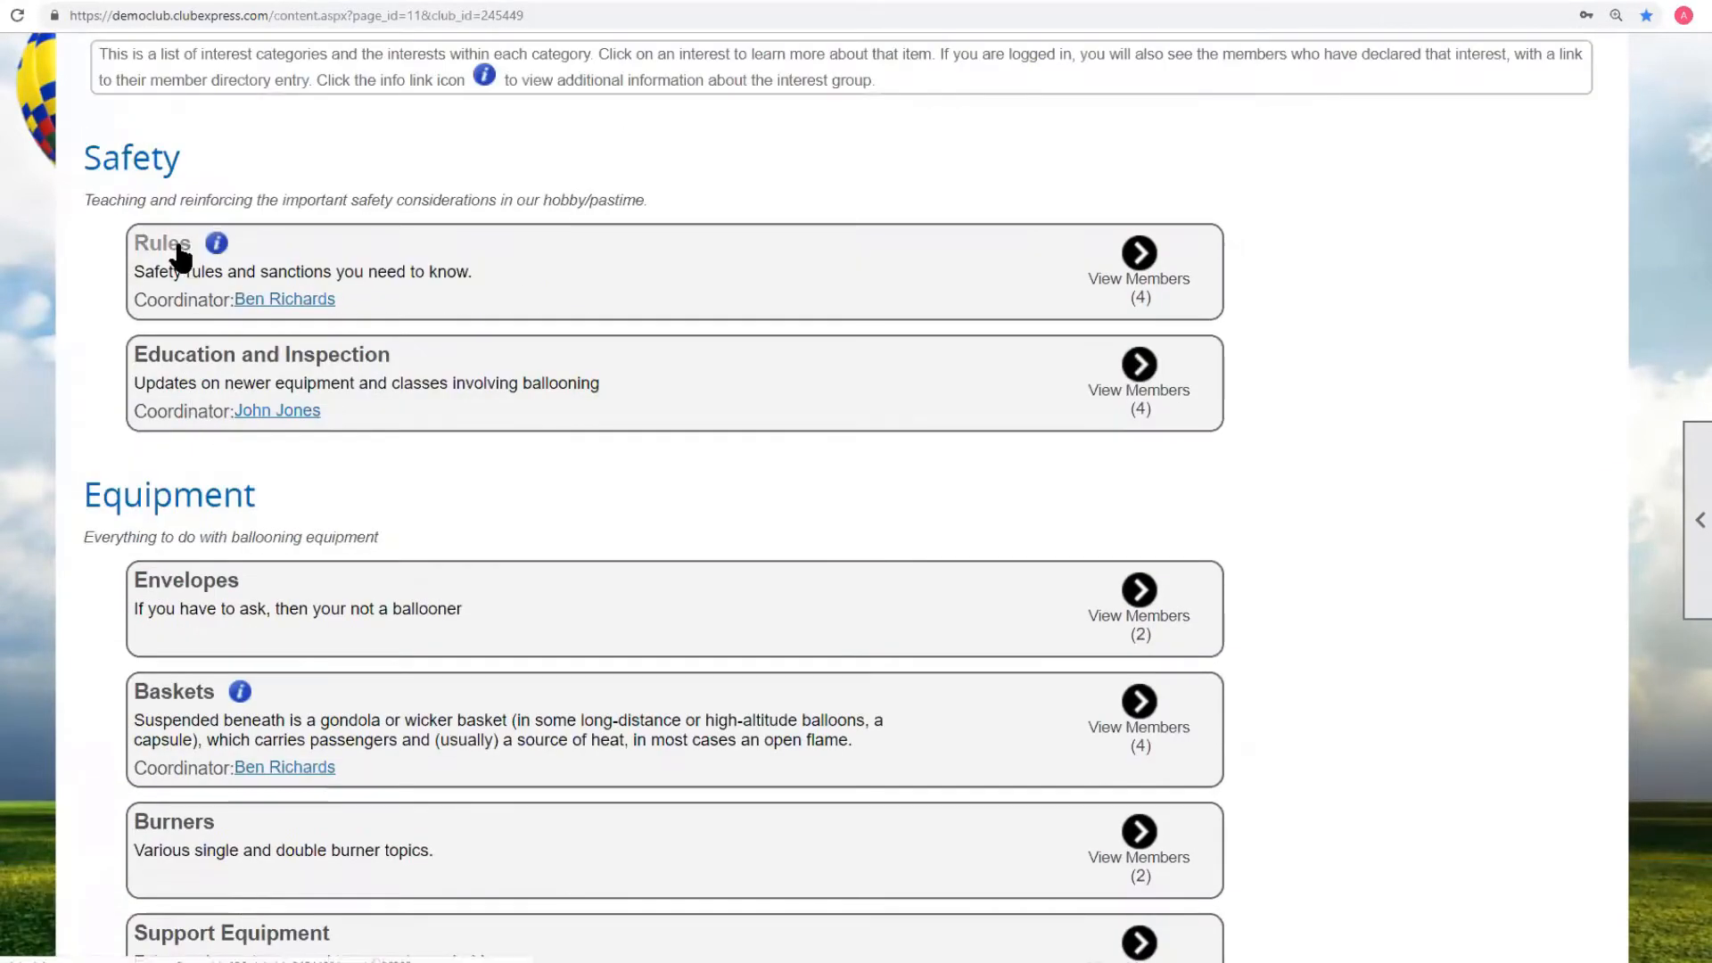
Open the Rules member list and use Sign Me Up, so Rules shows 5 members.
left_click(1139, 254)
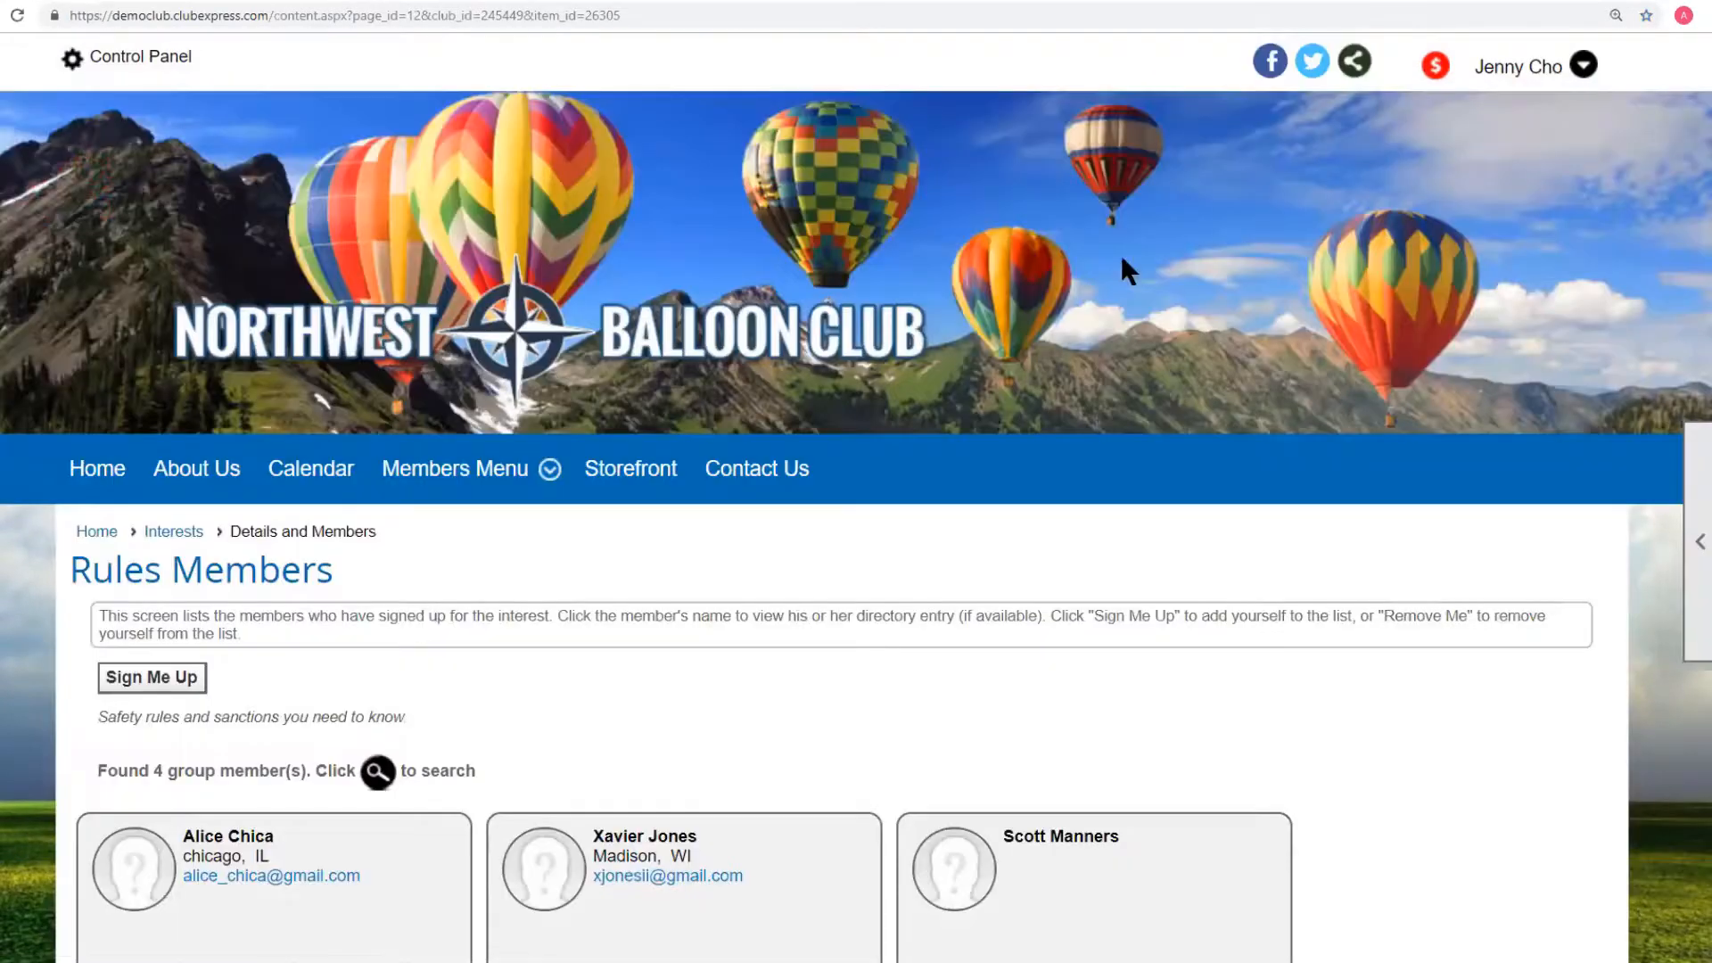
scroll(731, 620, "down", 4)
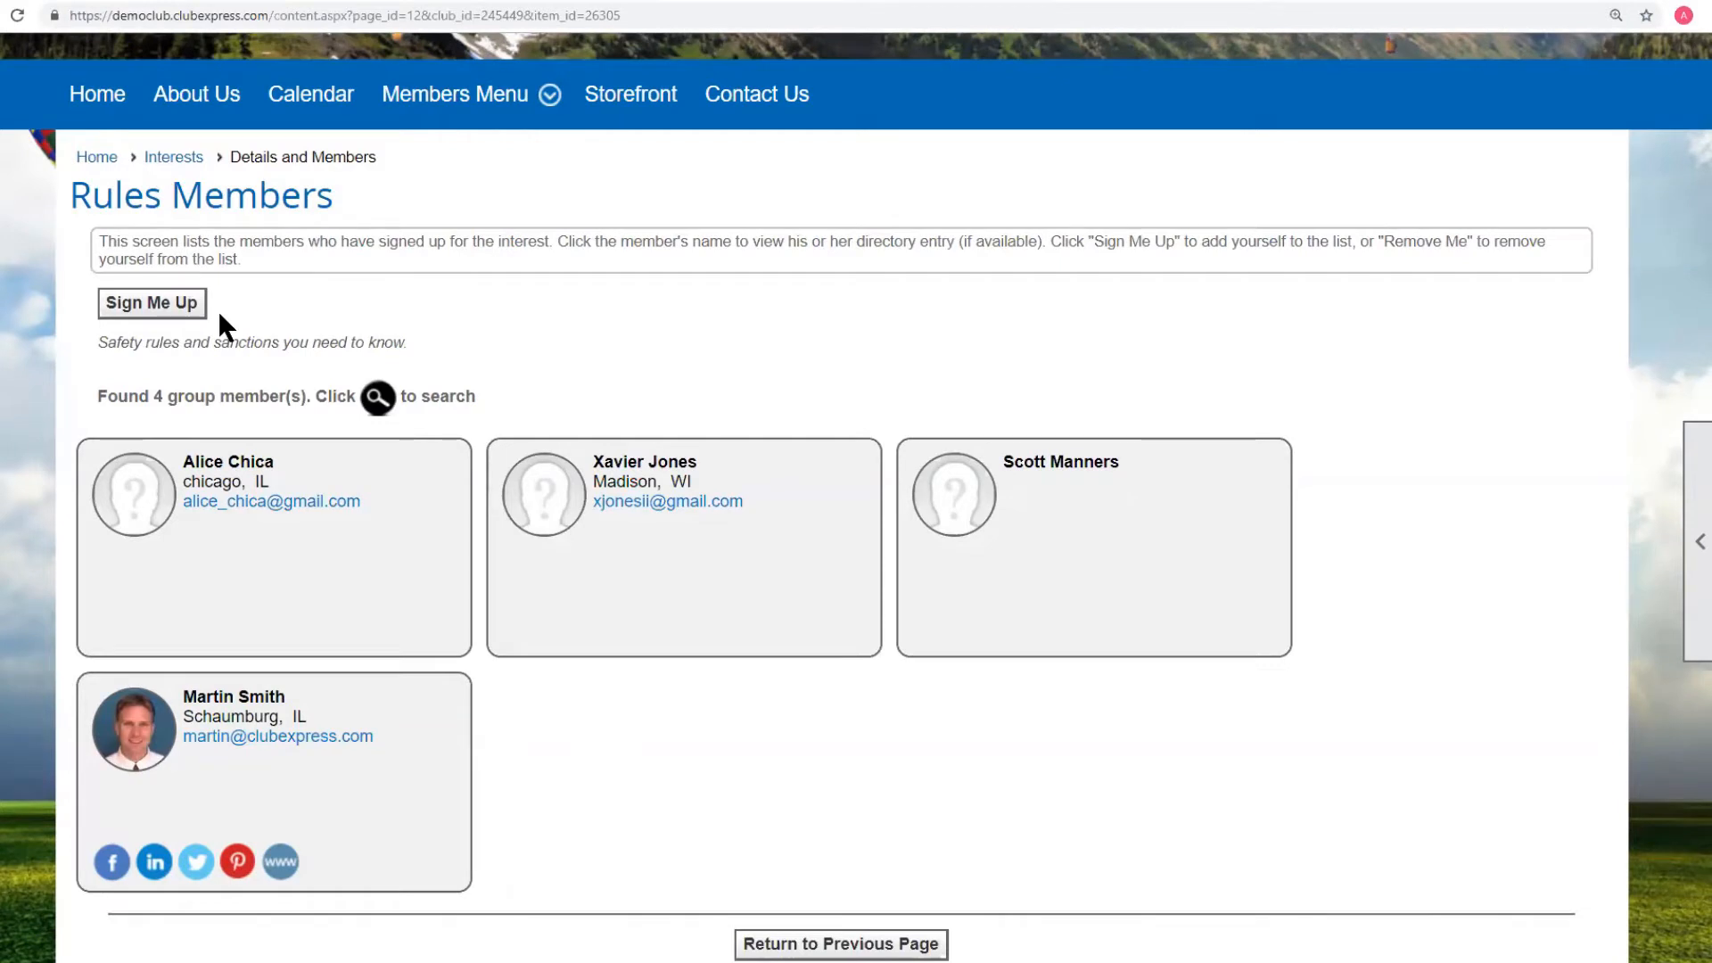
left_click(148, 312)
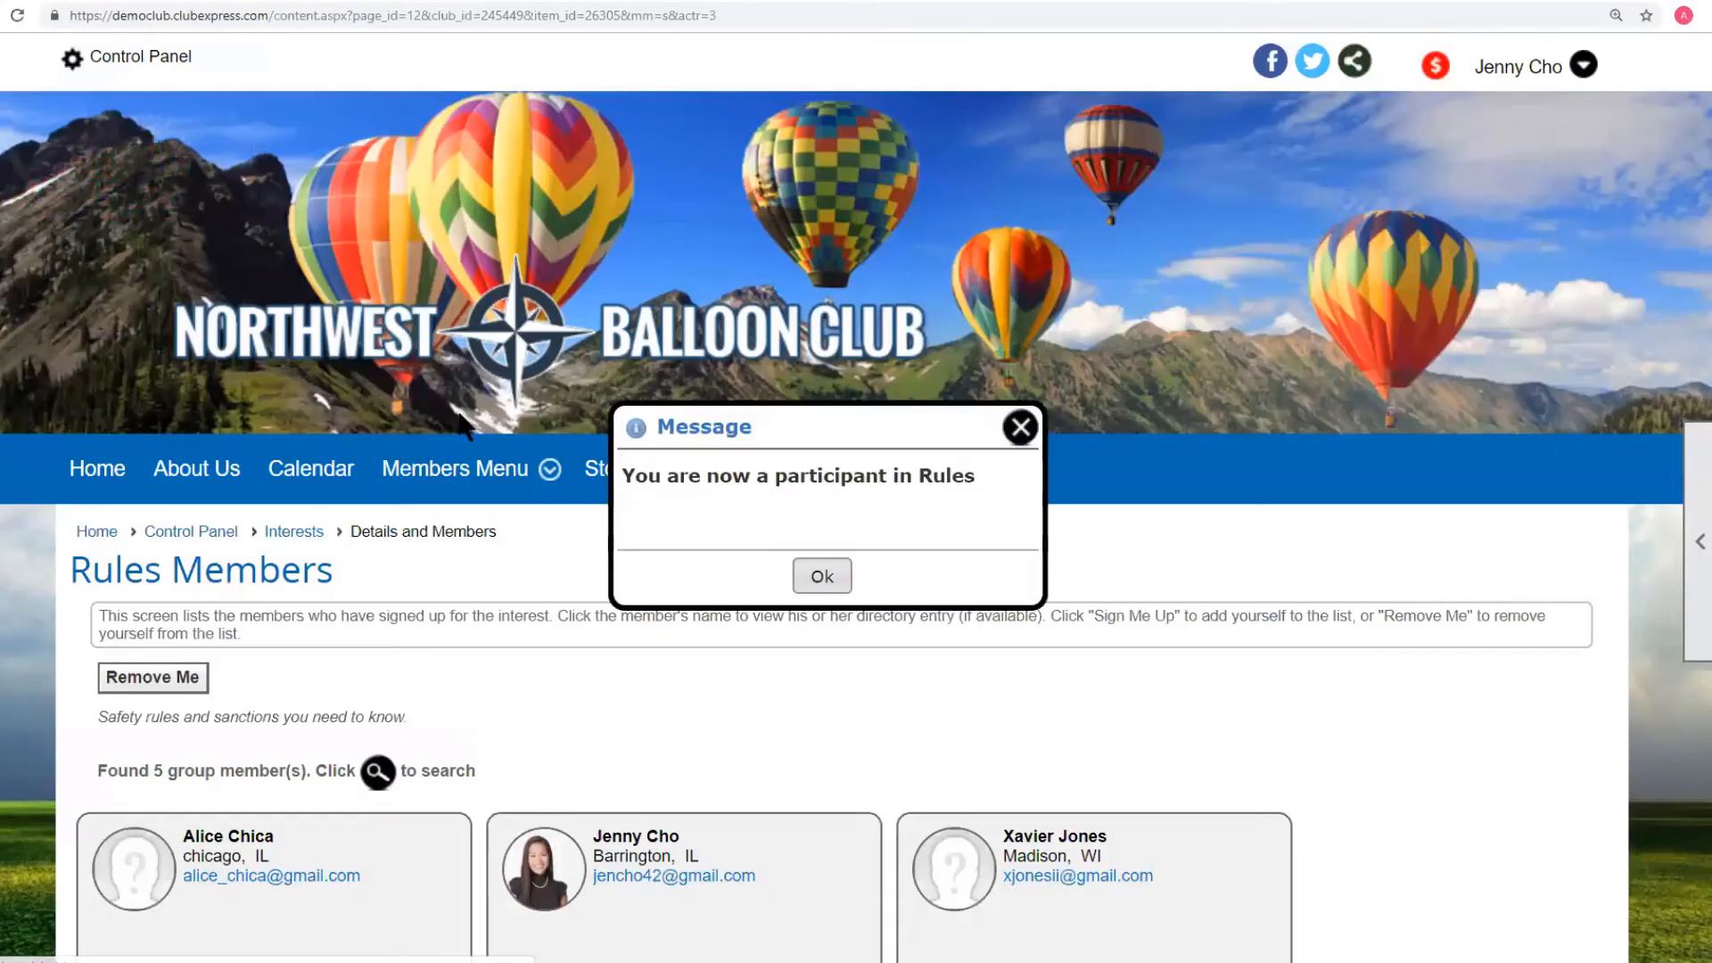
left_click(817, 575)
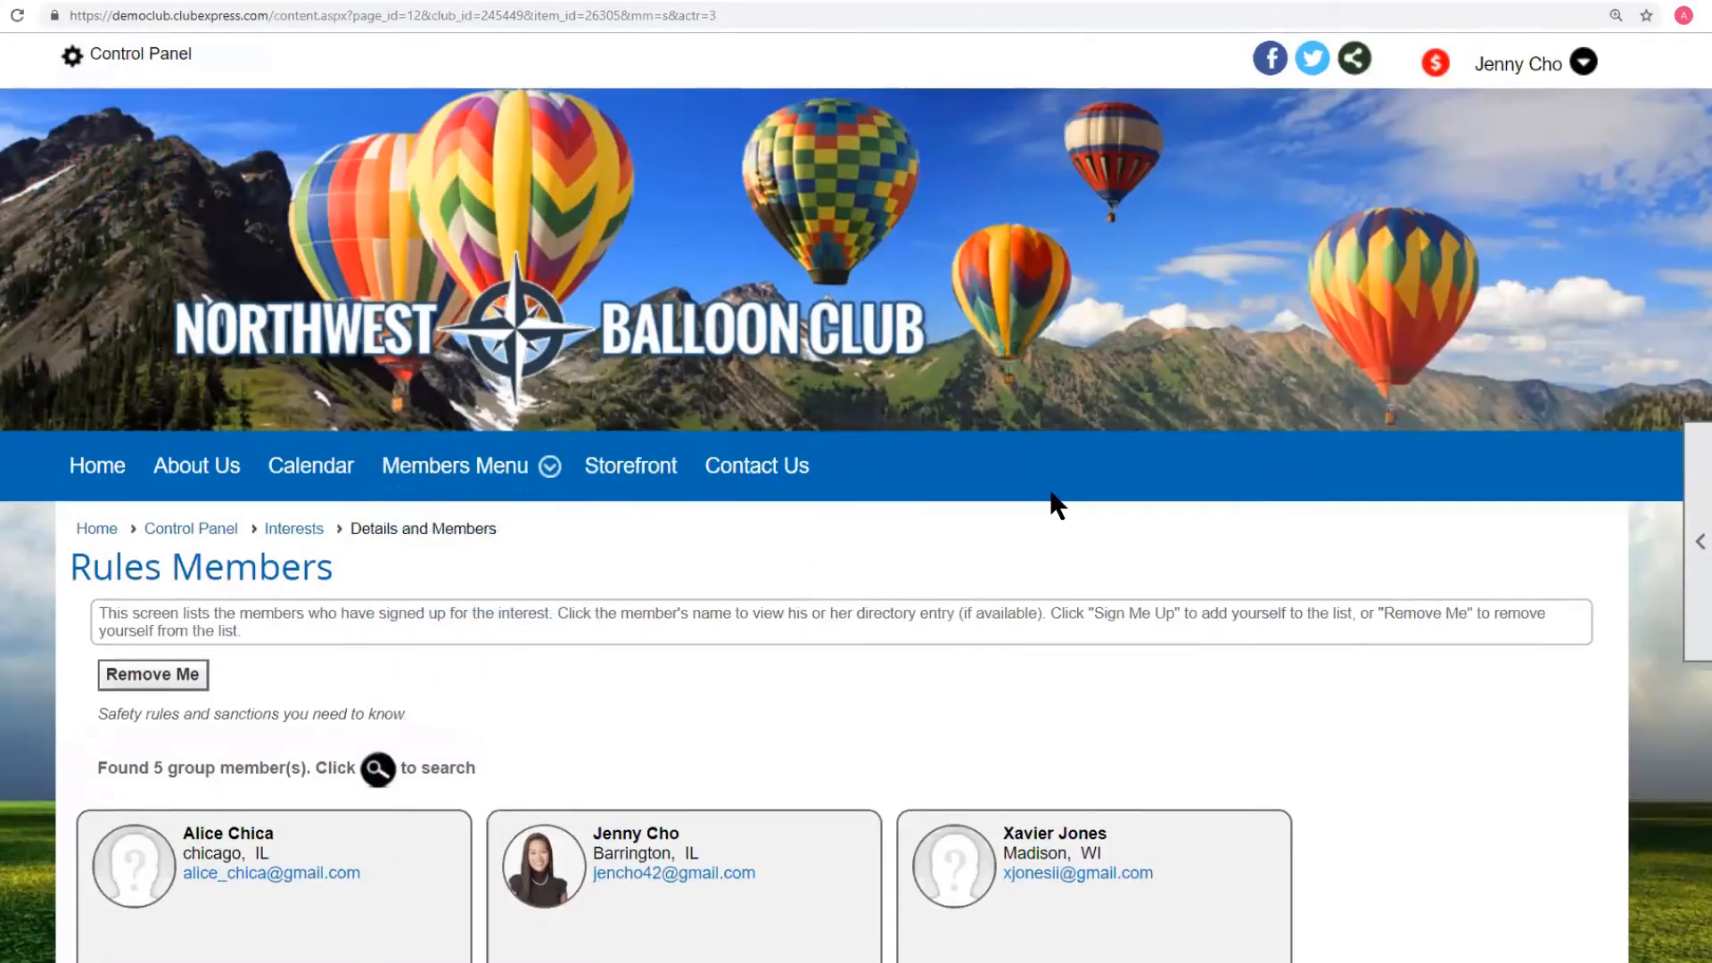
scroll(1052, 500, "down", 5)
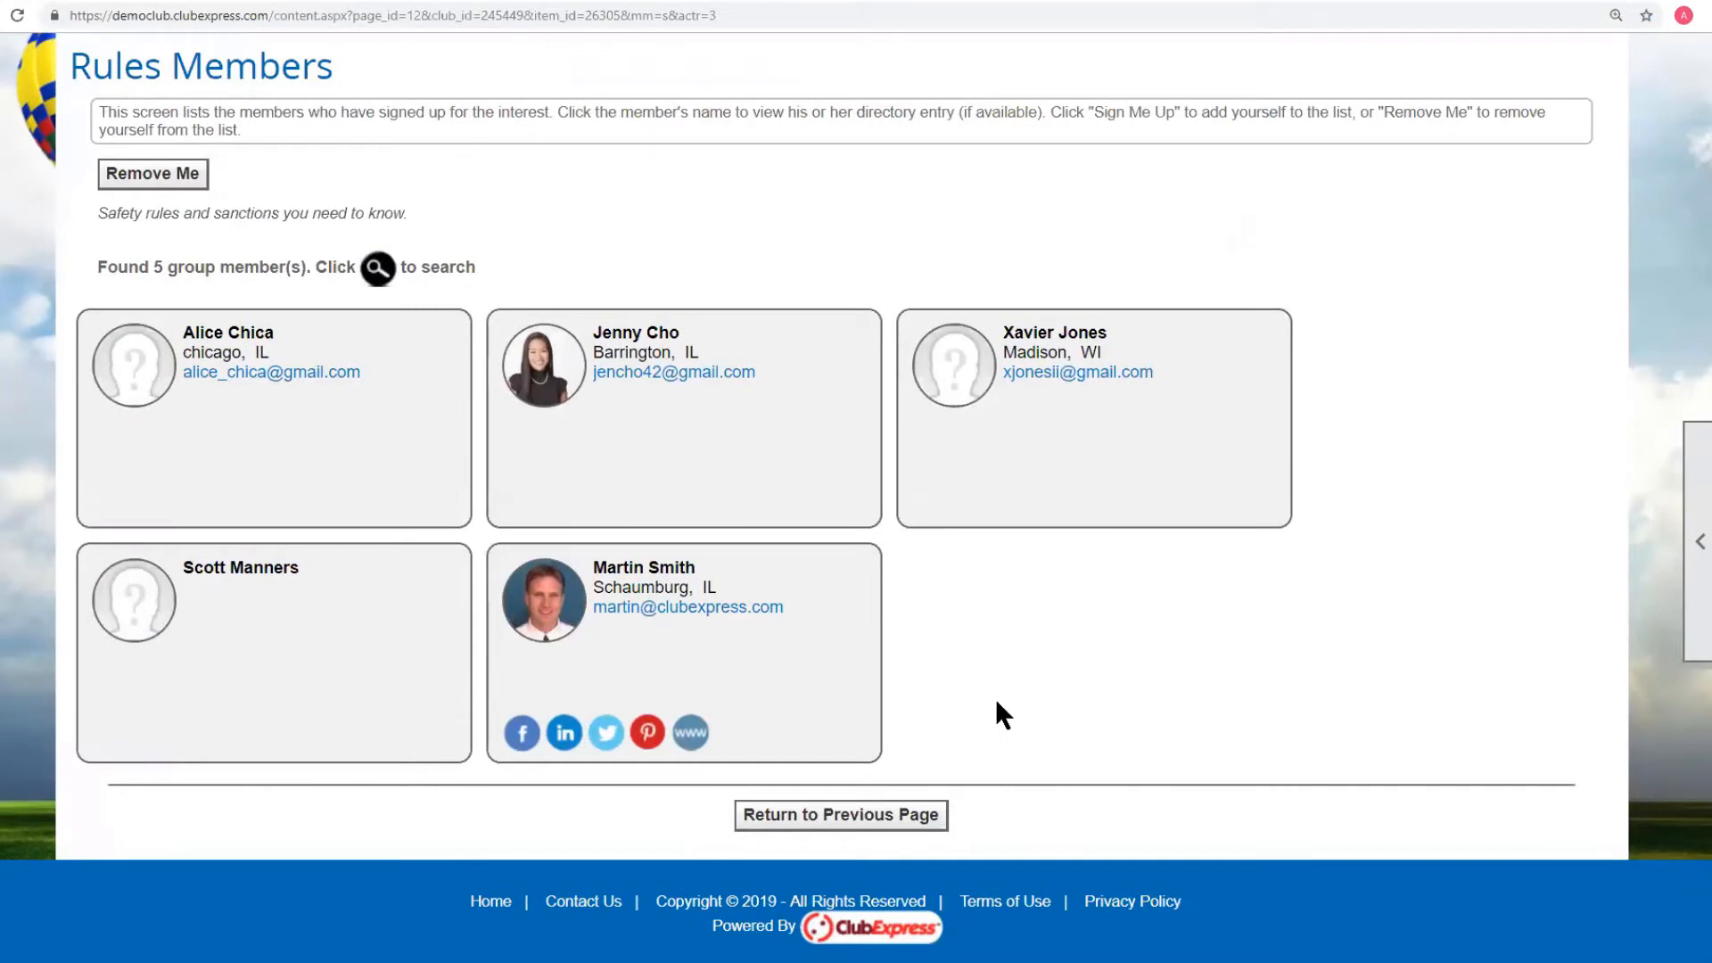
scroll(995, 698, "up", 2)
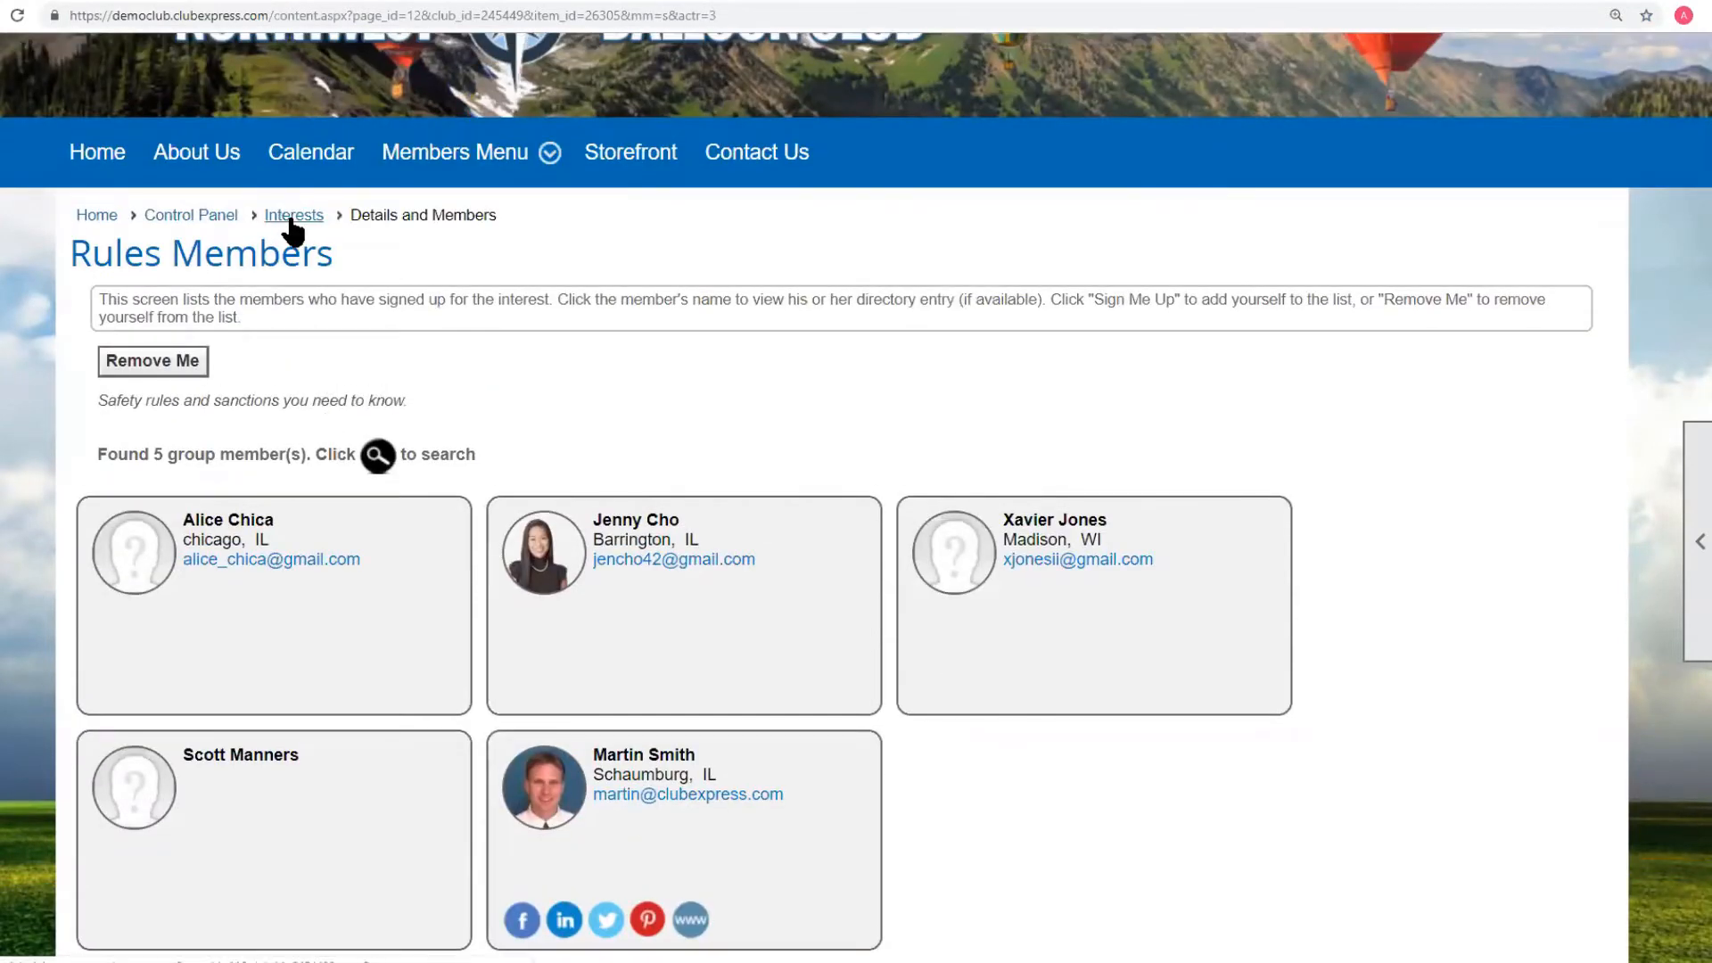
Return to Interests, view and close the Rules coordinator's bio, then scroll to Equipment.
left_click(291, 219)
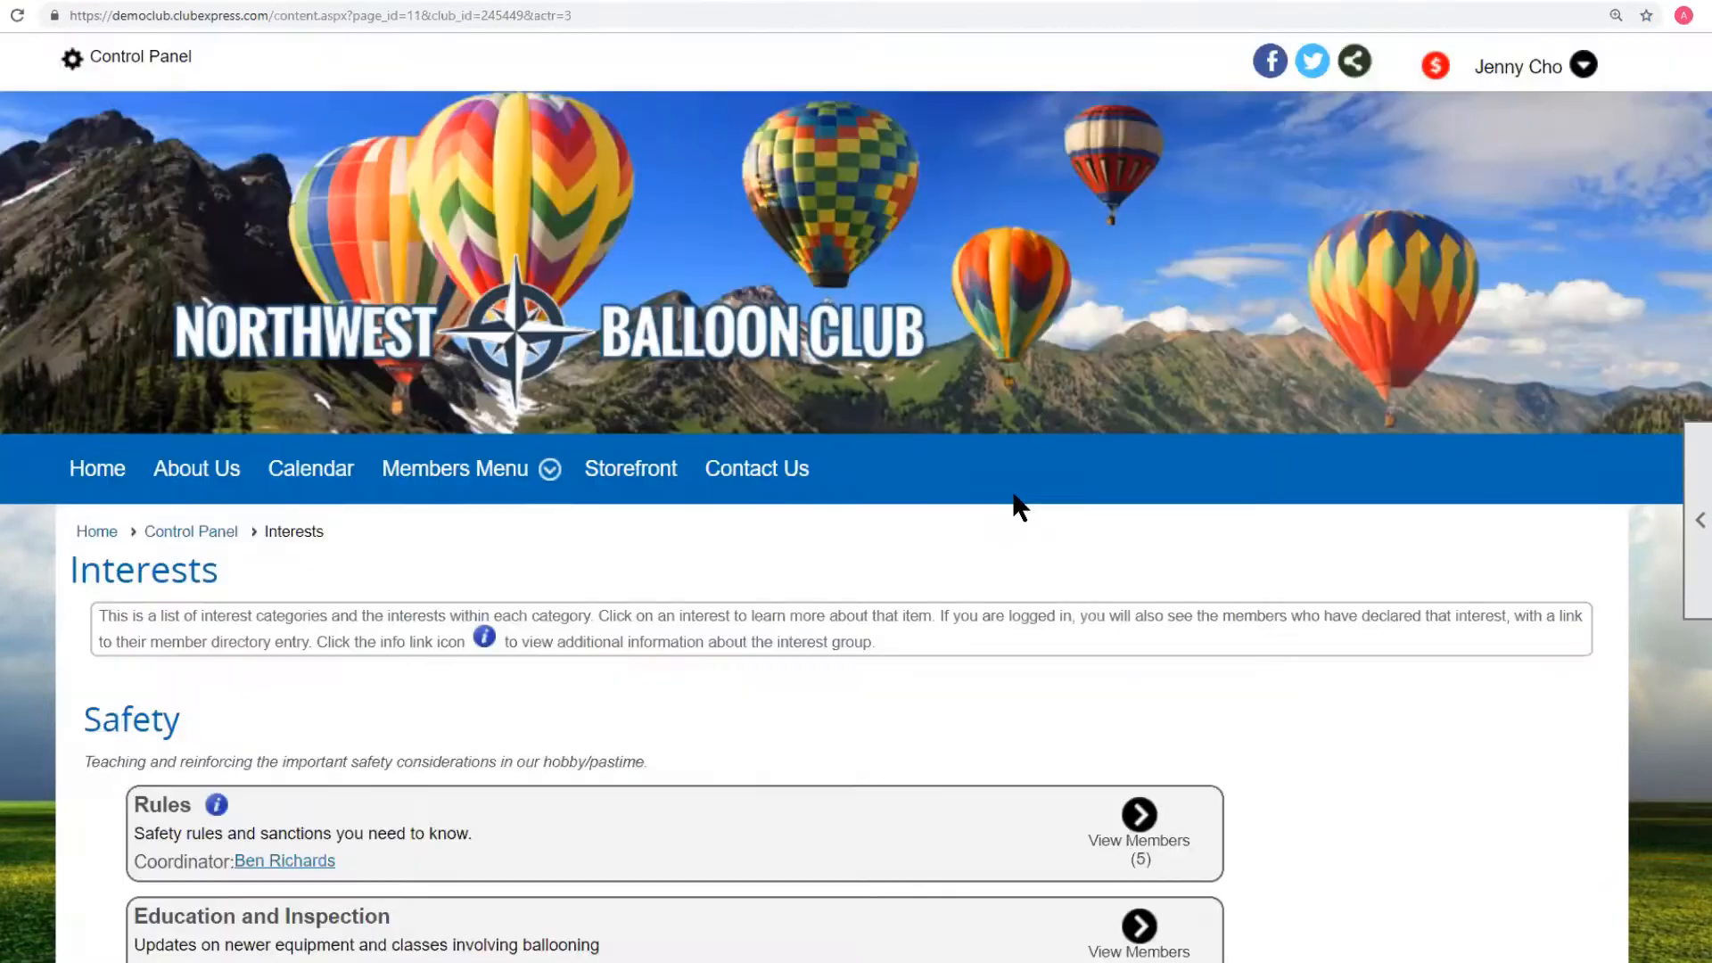
scroll(1016, 499, "down", 3)
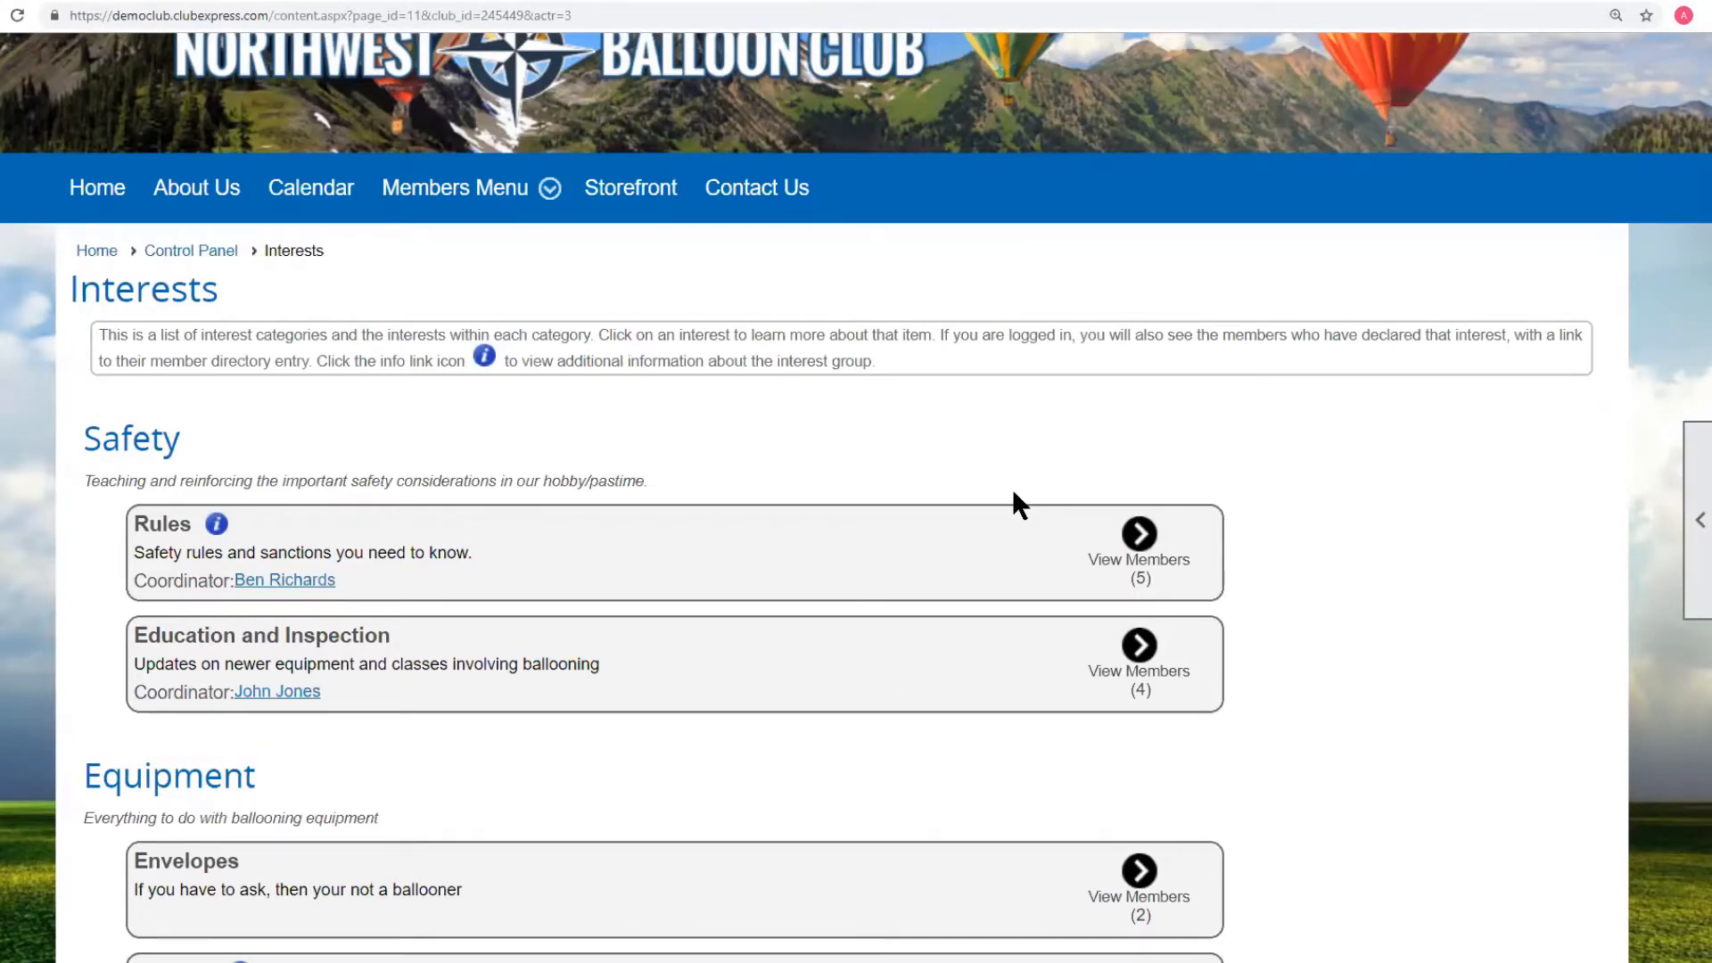
scroll(269, 443, "down", 2)
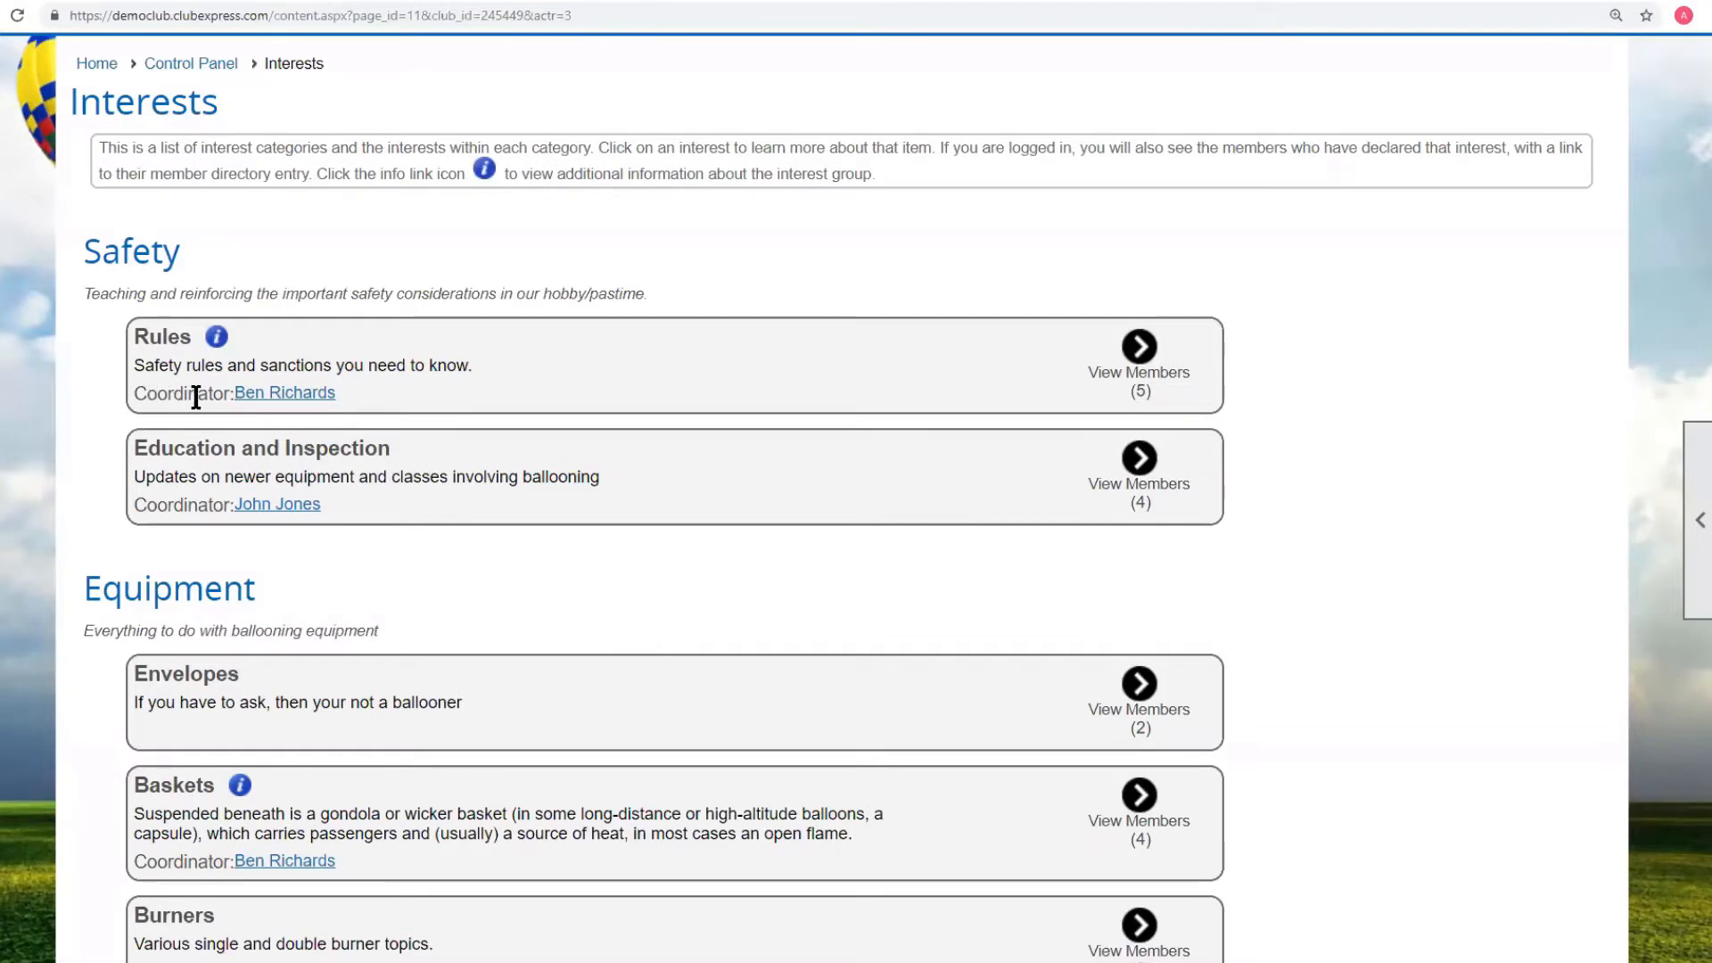
left_click(284, 395)
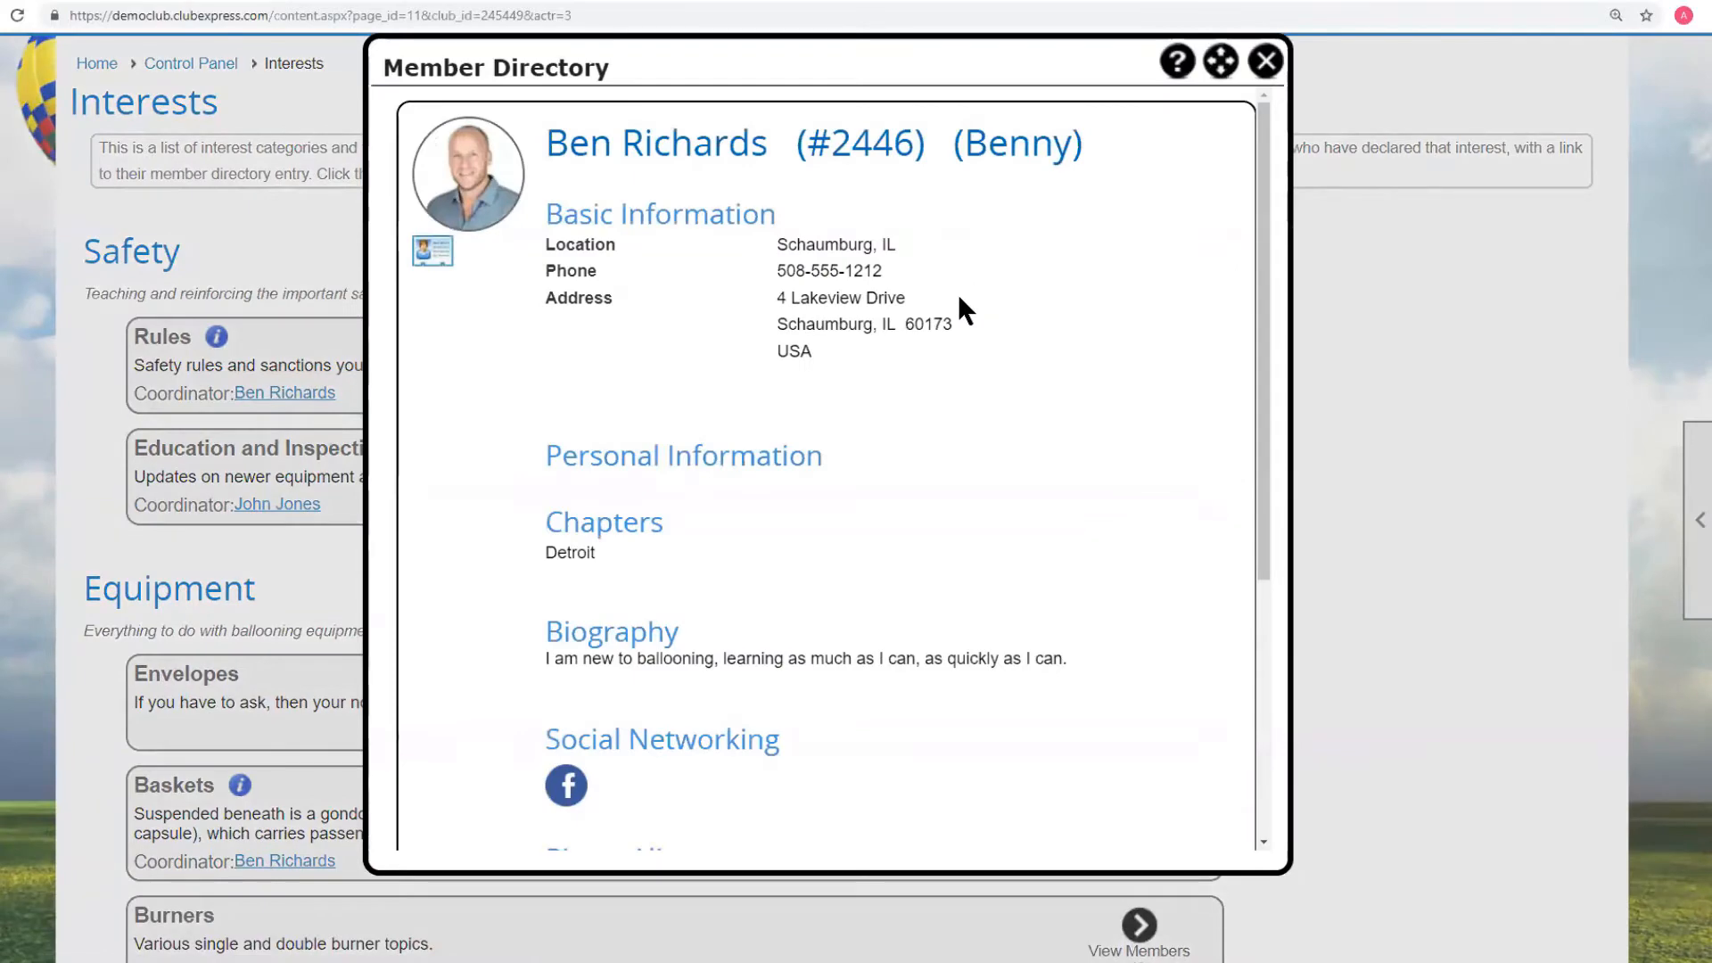
left_click(1266, 62)
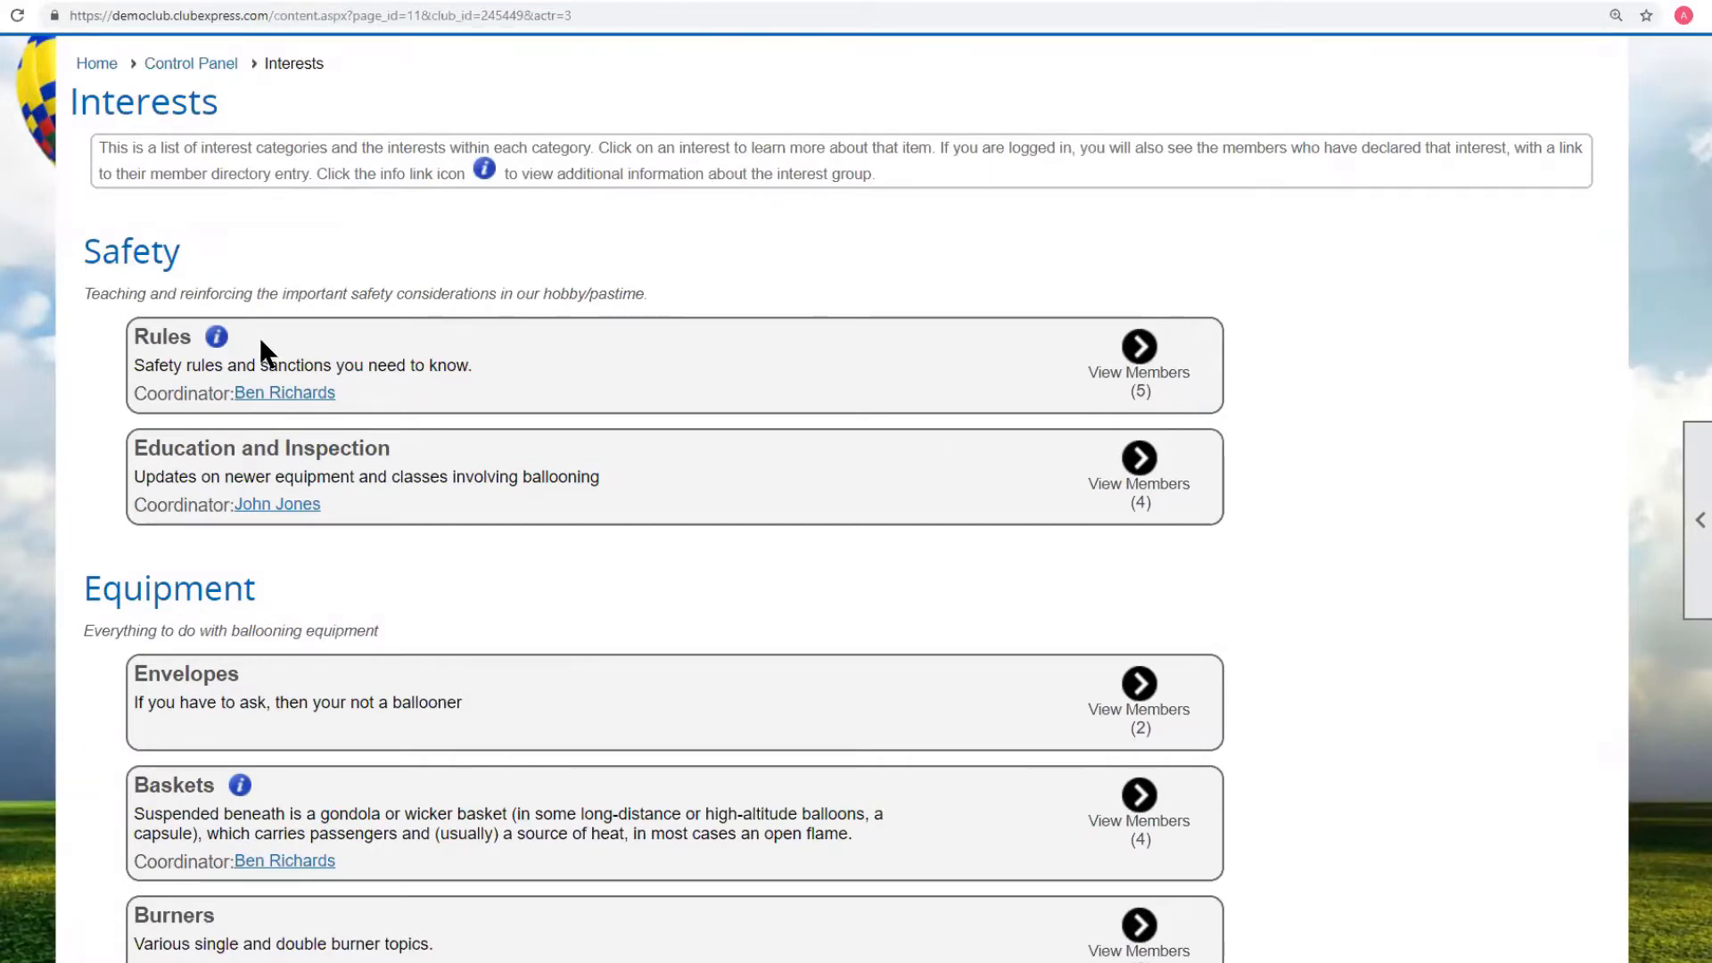
scroll(260, 341, "down", 4)
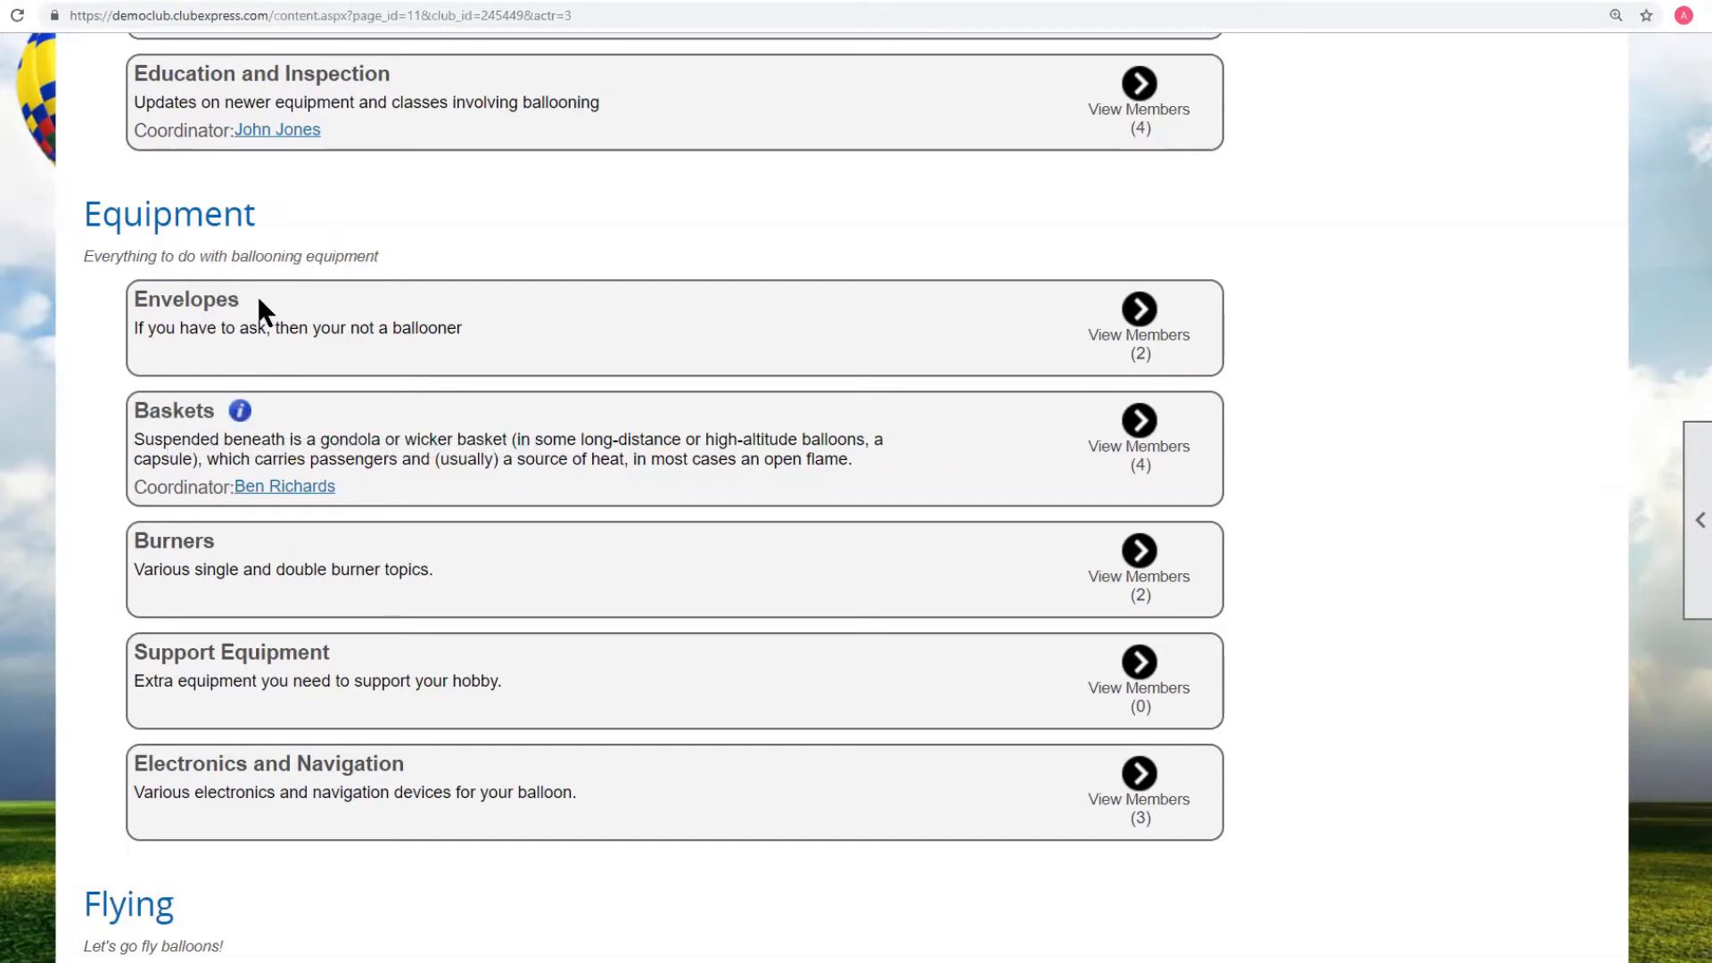
left_click(240, 413)
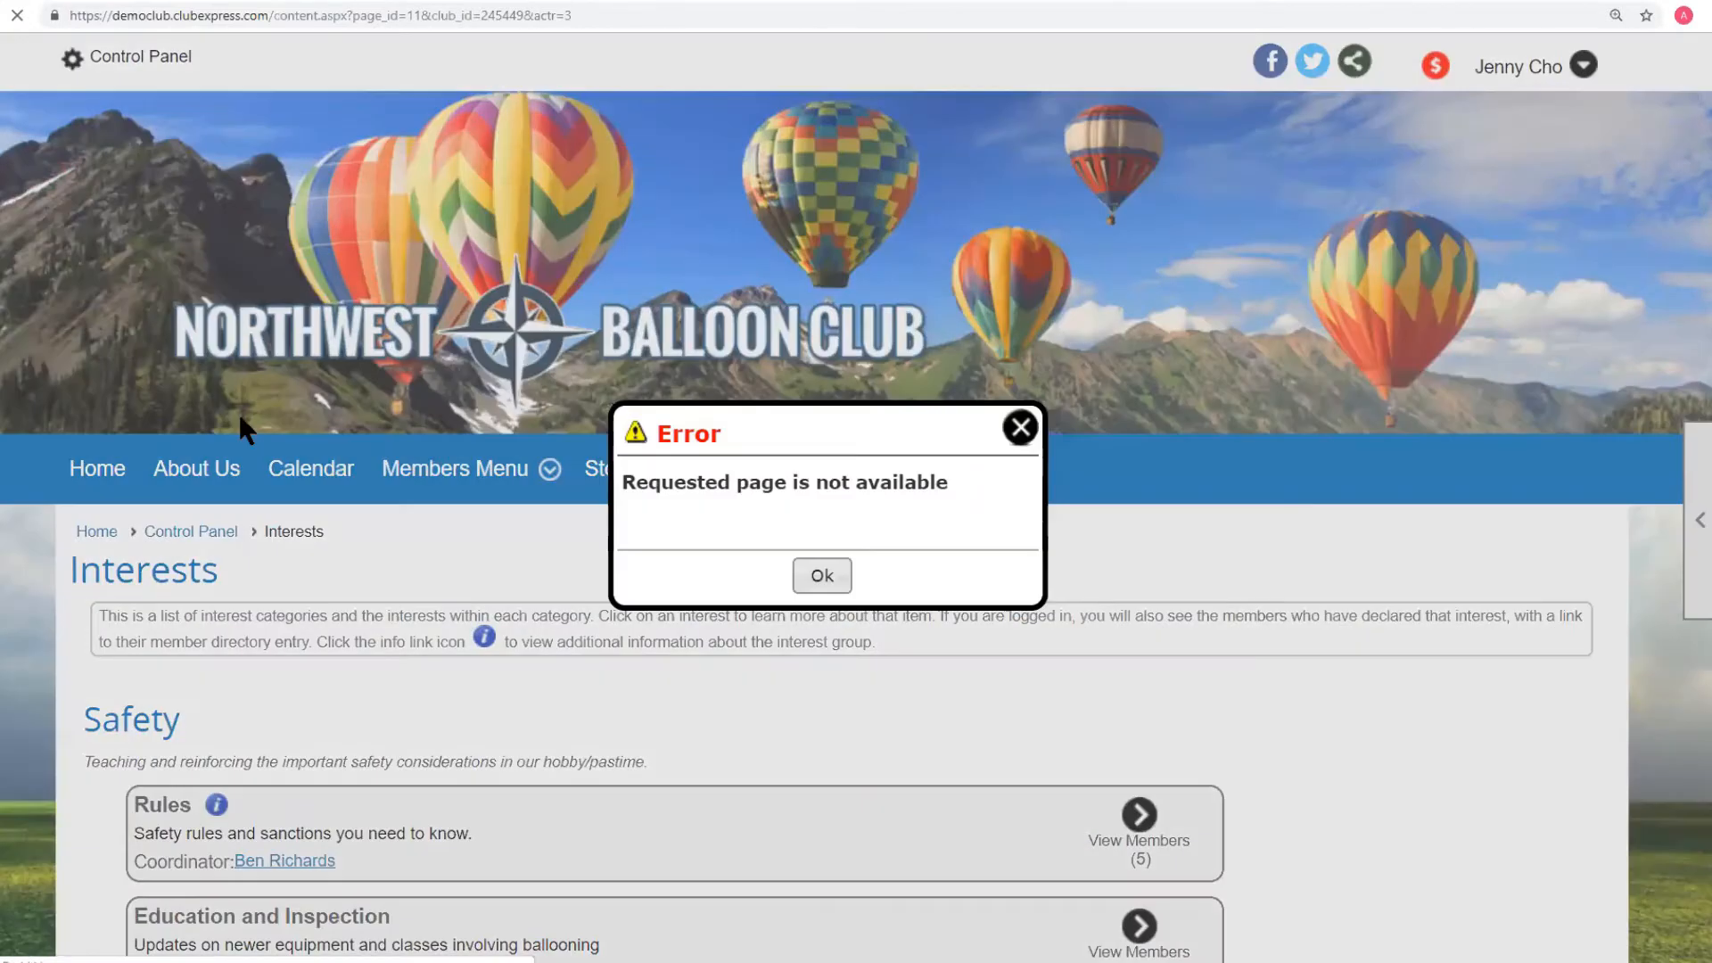
left_click(841, 571)
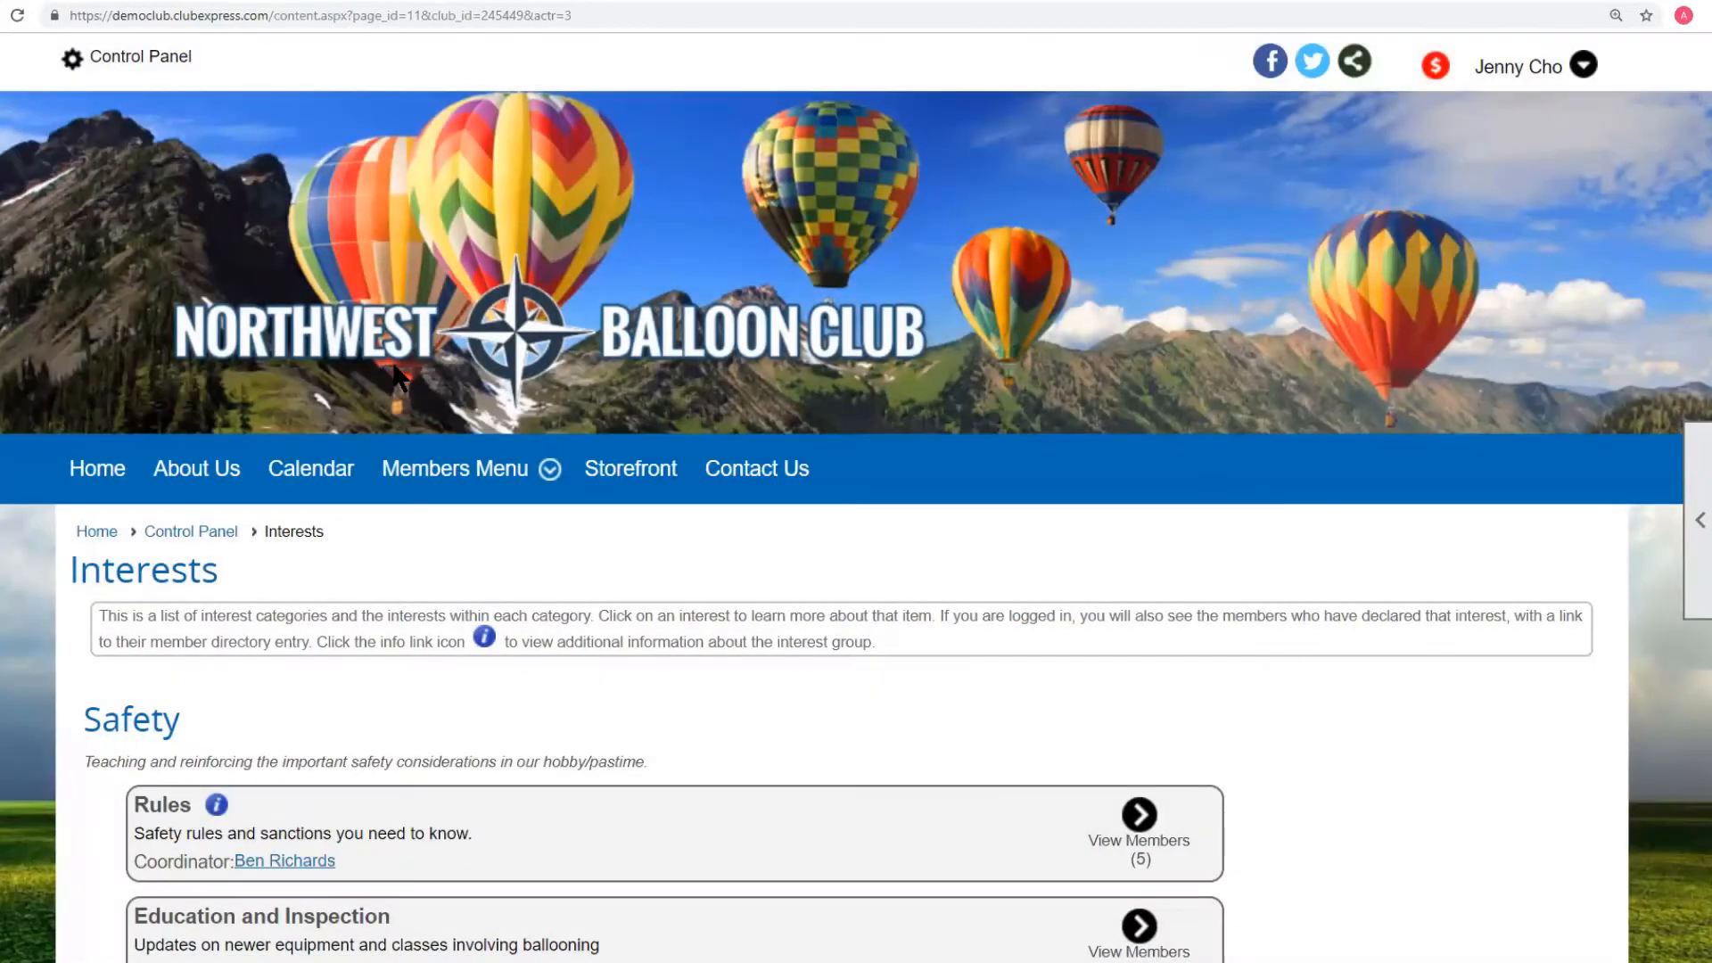
scroll(397, 373, "down", 4)
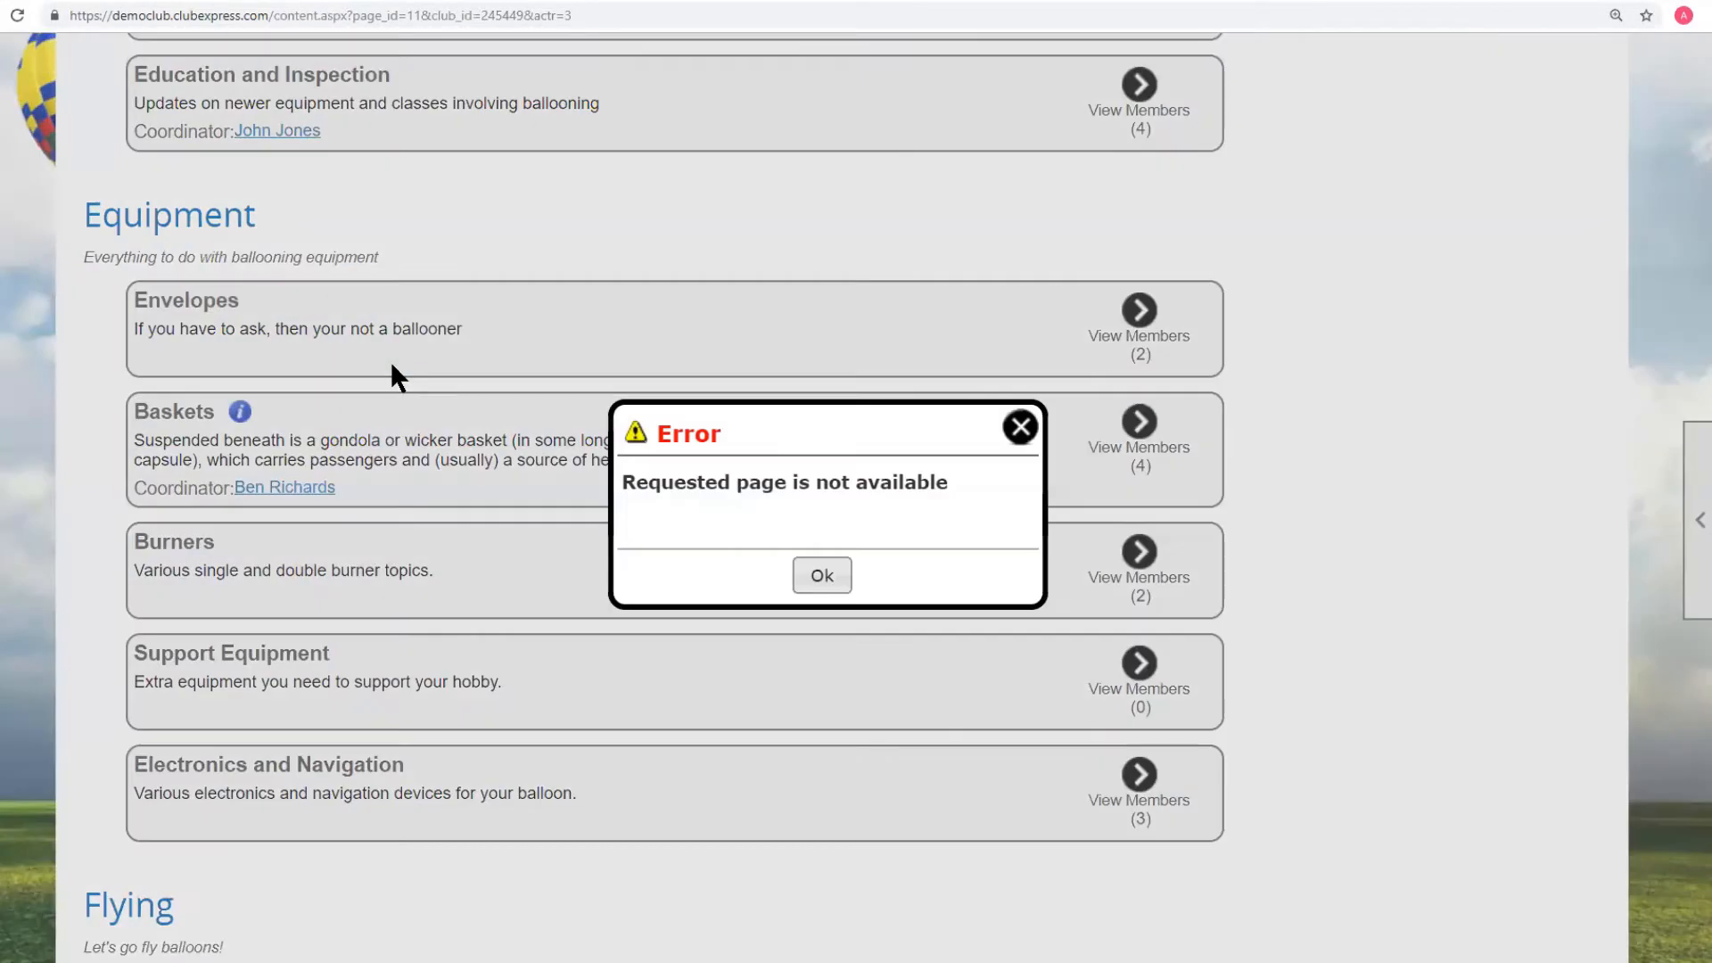
left_click(818, 579)
scroll(356, 375, "up", 5)
left_click(211, 436)
scroll(133, 472, "down", 3)
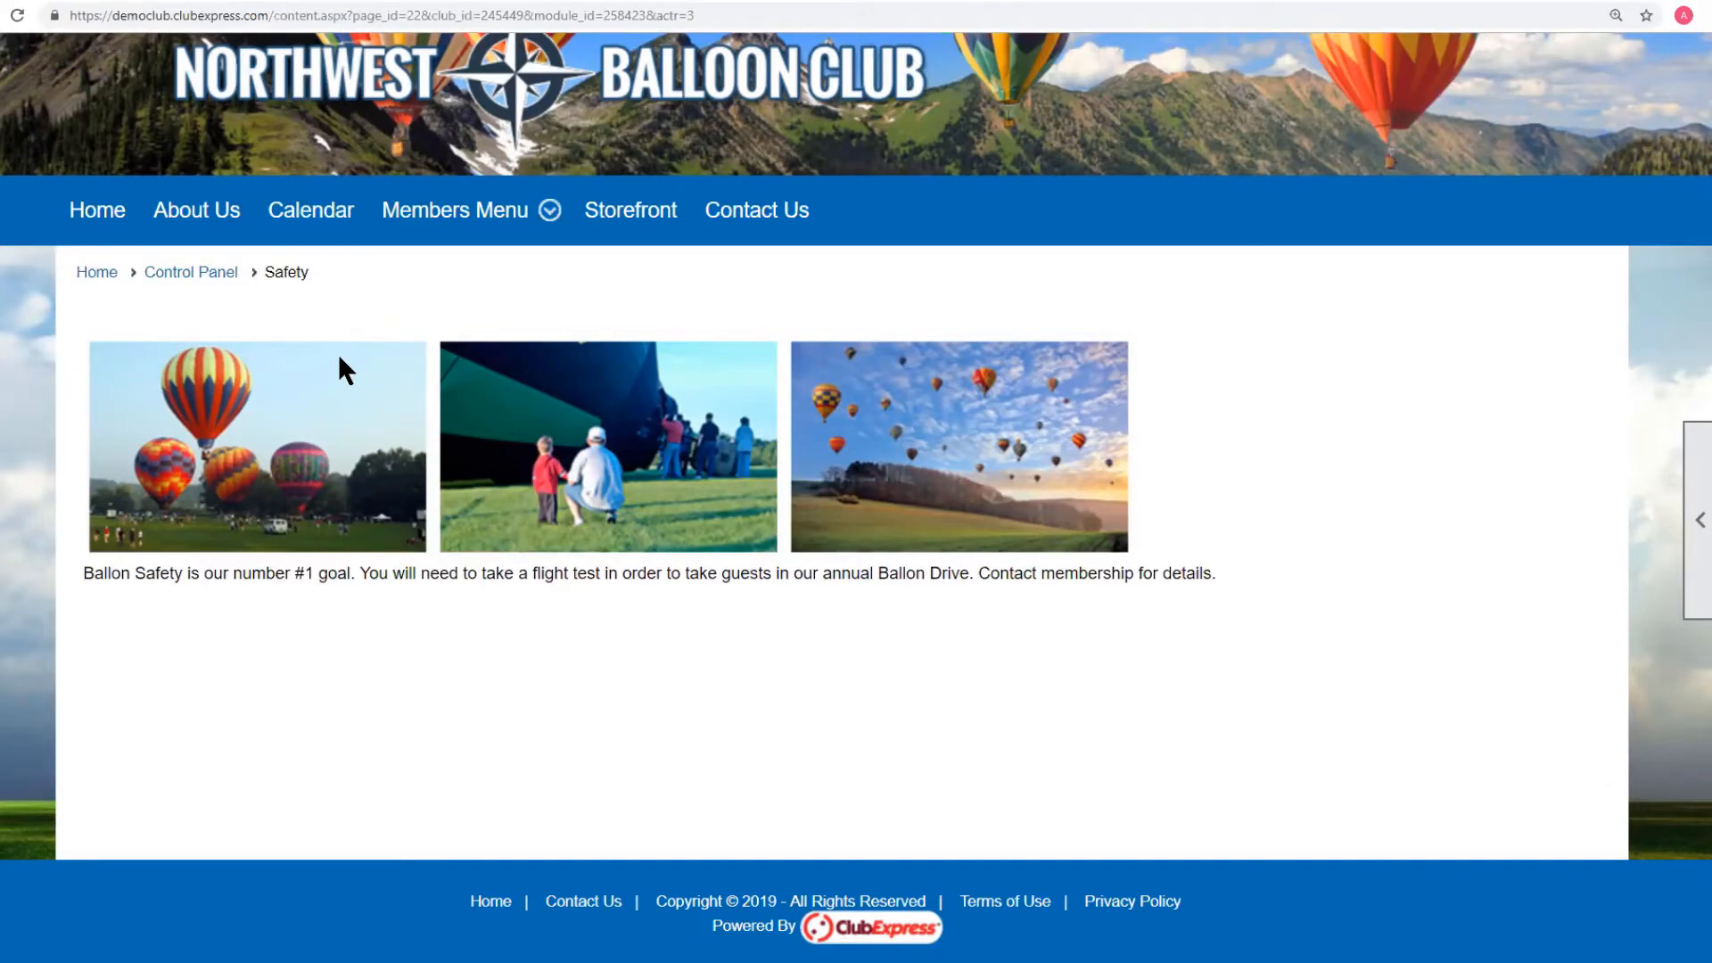
scroll(1105, 649, "up", 3)
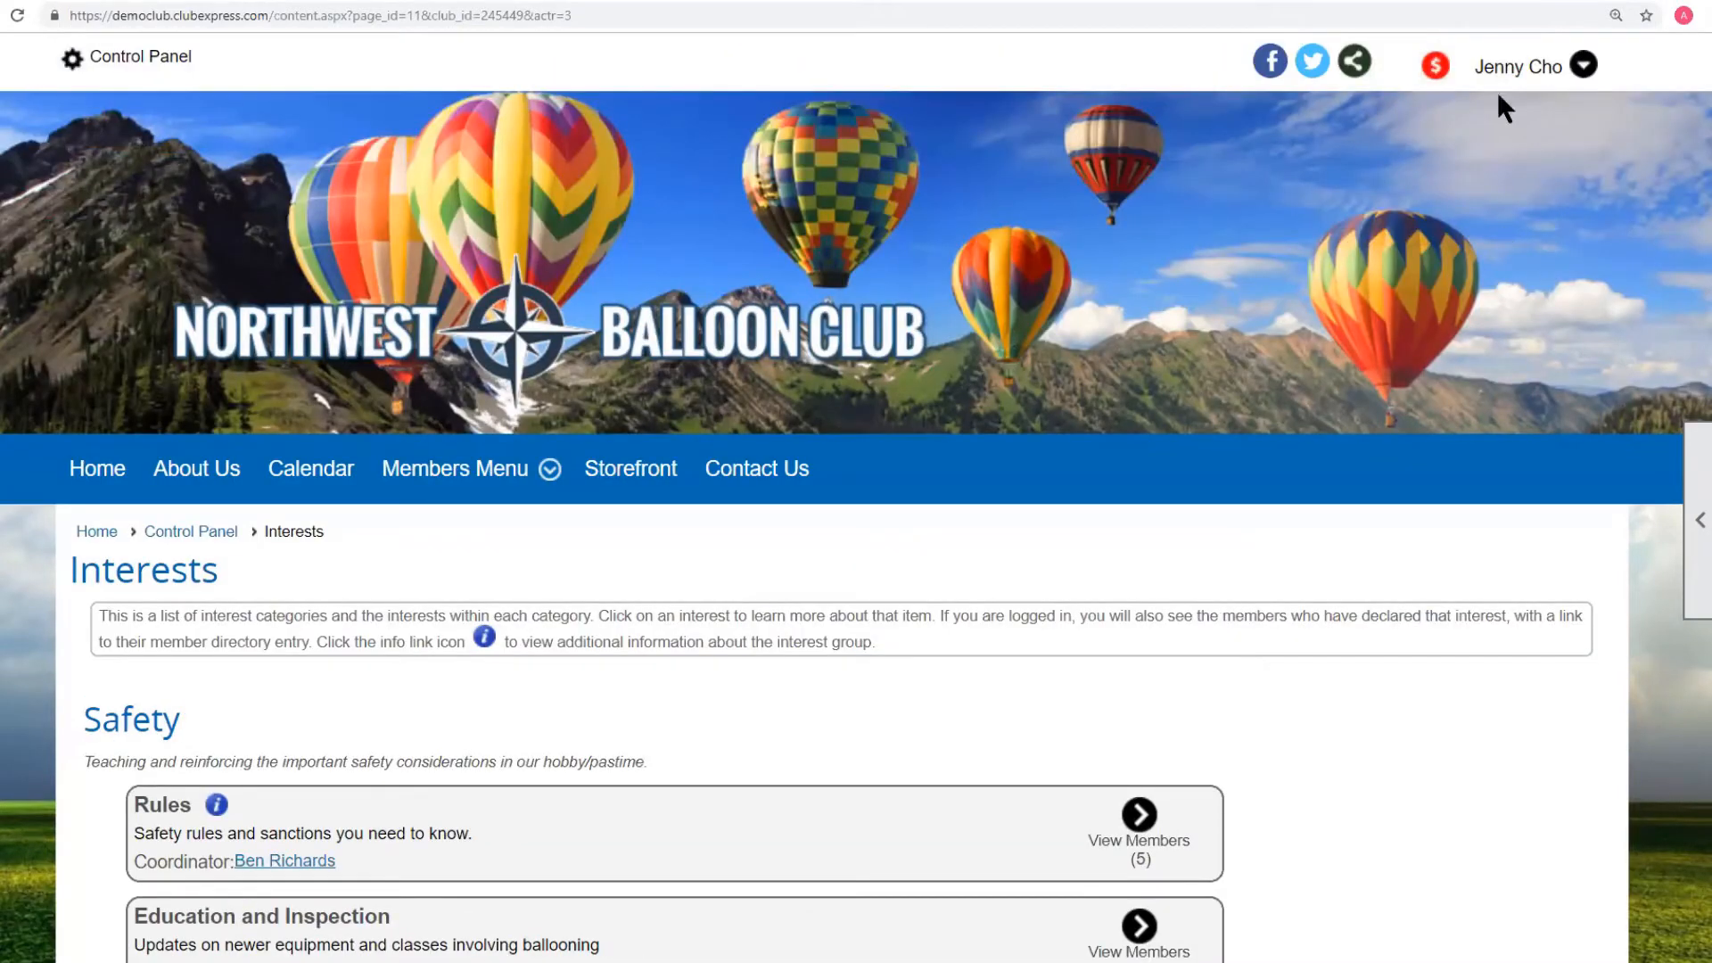
Log in as a different member with their username and password, then open Members Menu > Interests.
left_click(1501, 75)
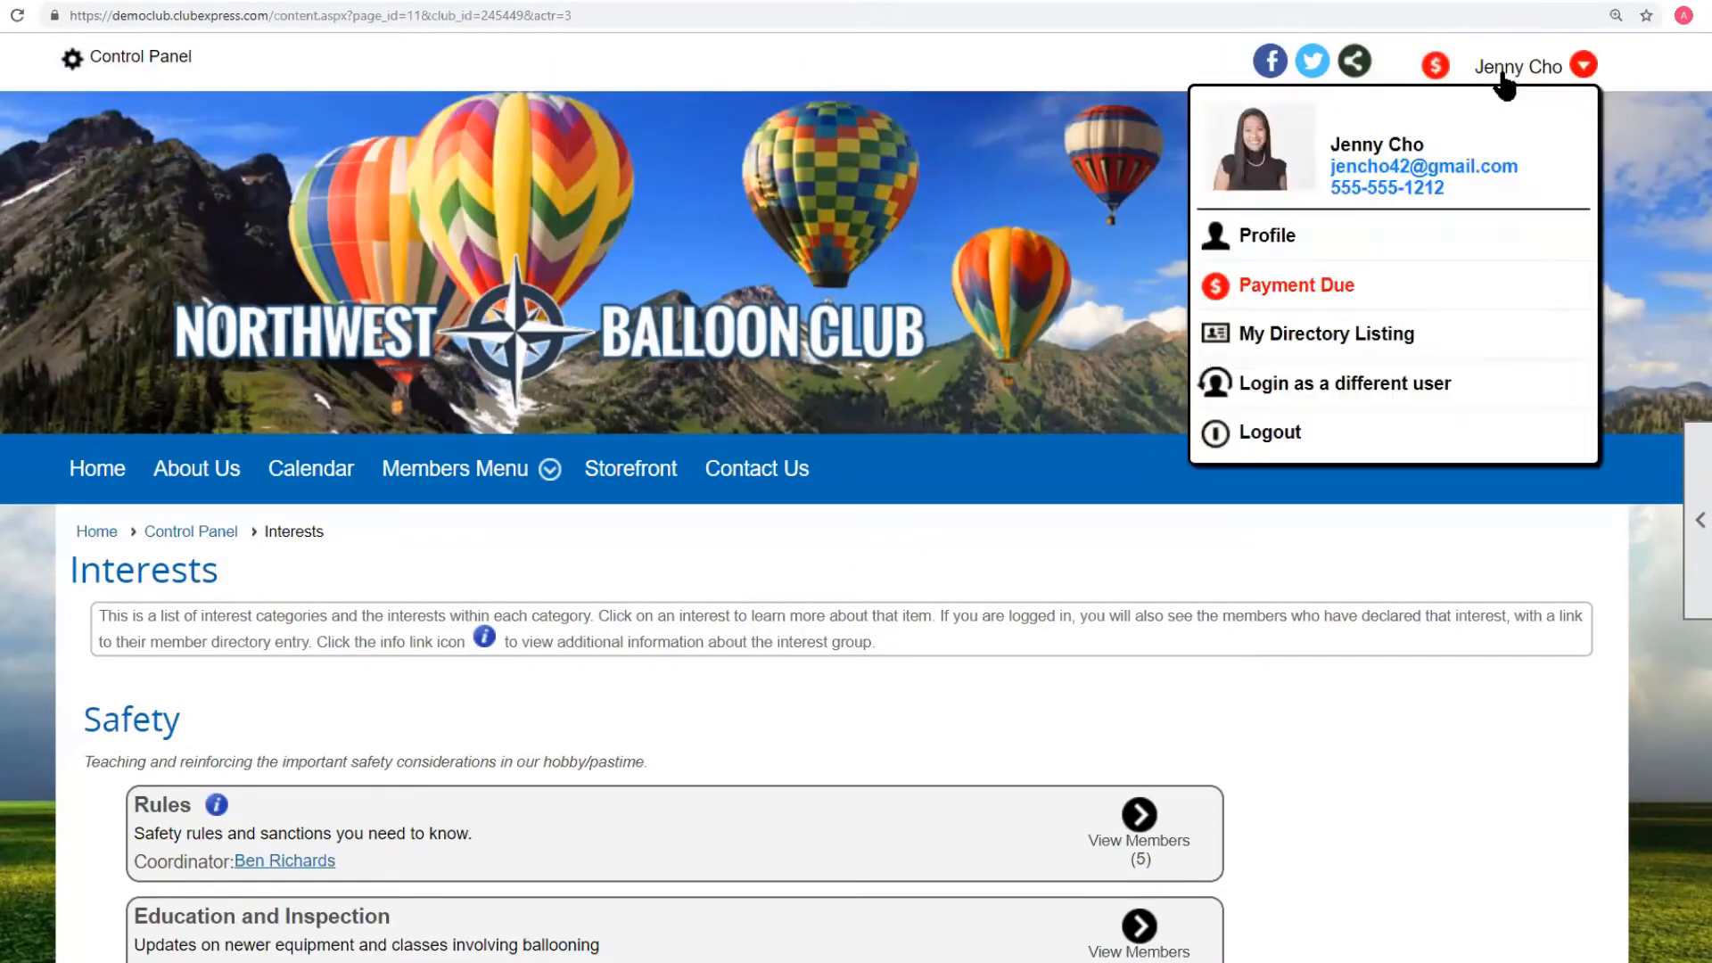
left_click(1334, 382)
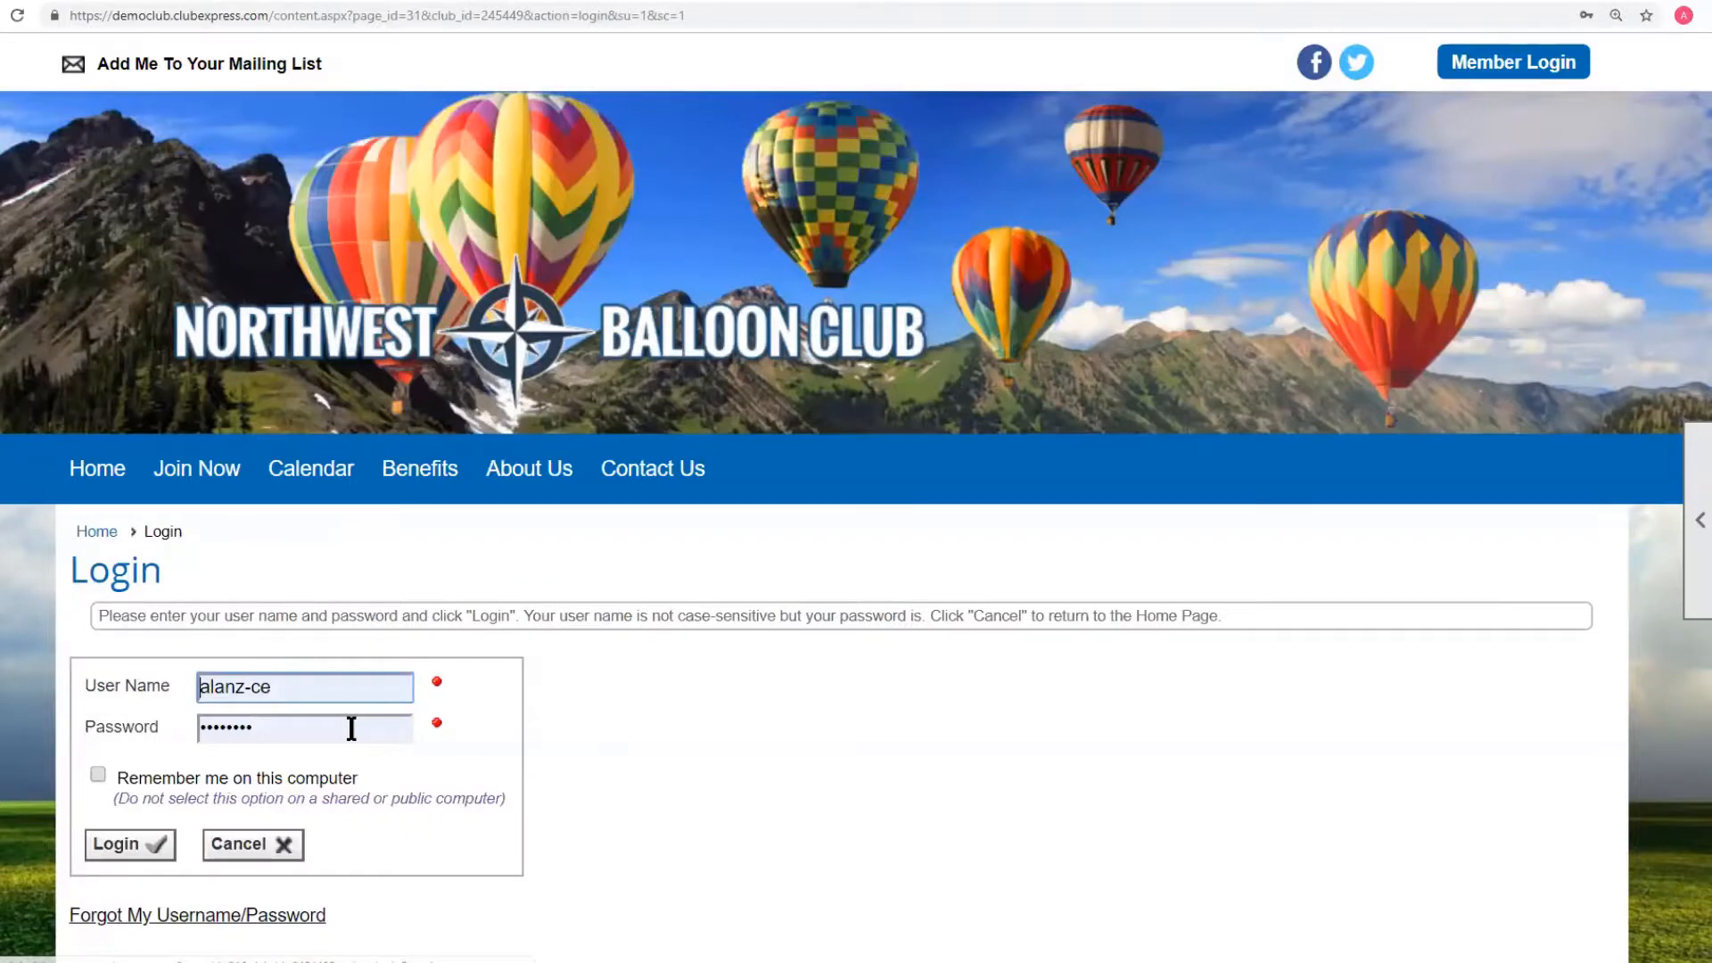
type("msmith")
key("Tab")
type("•••••")
key("Return")
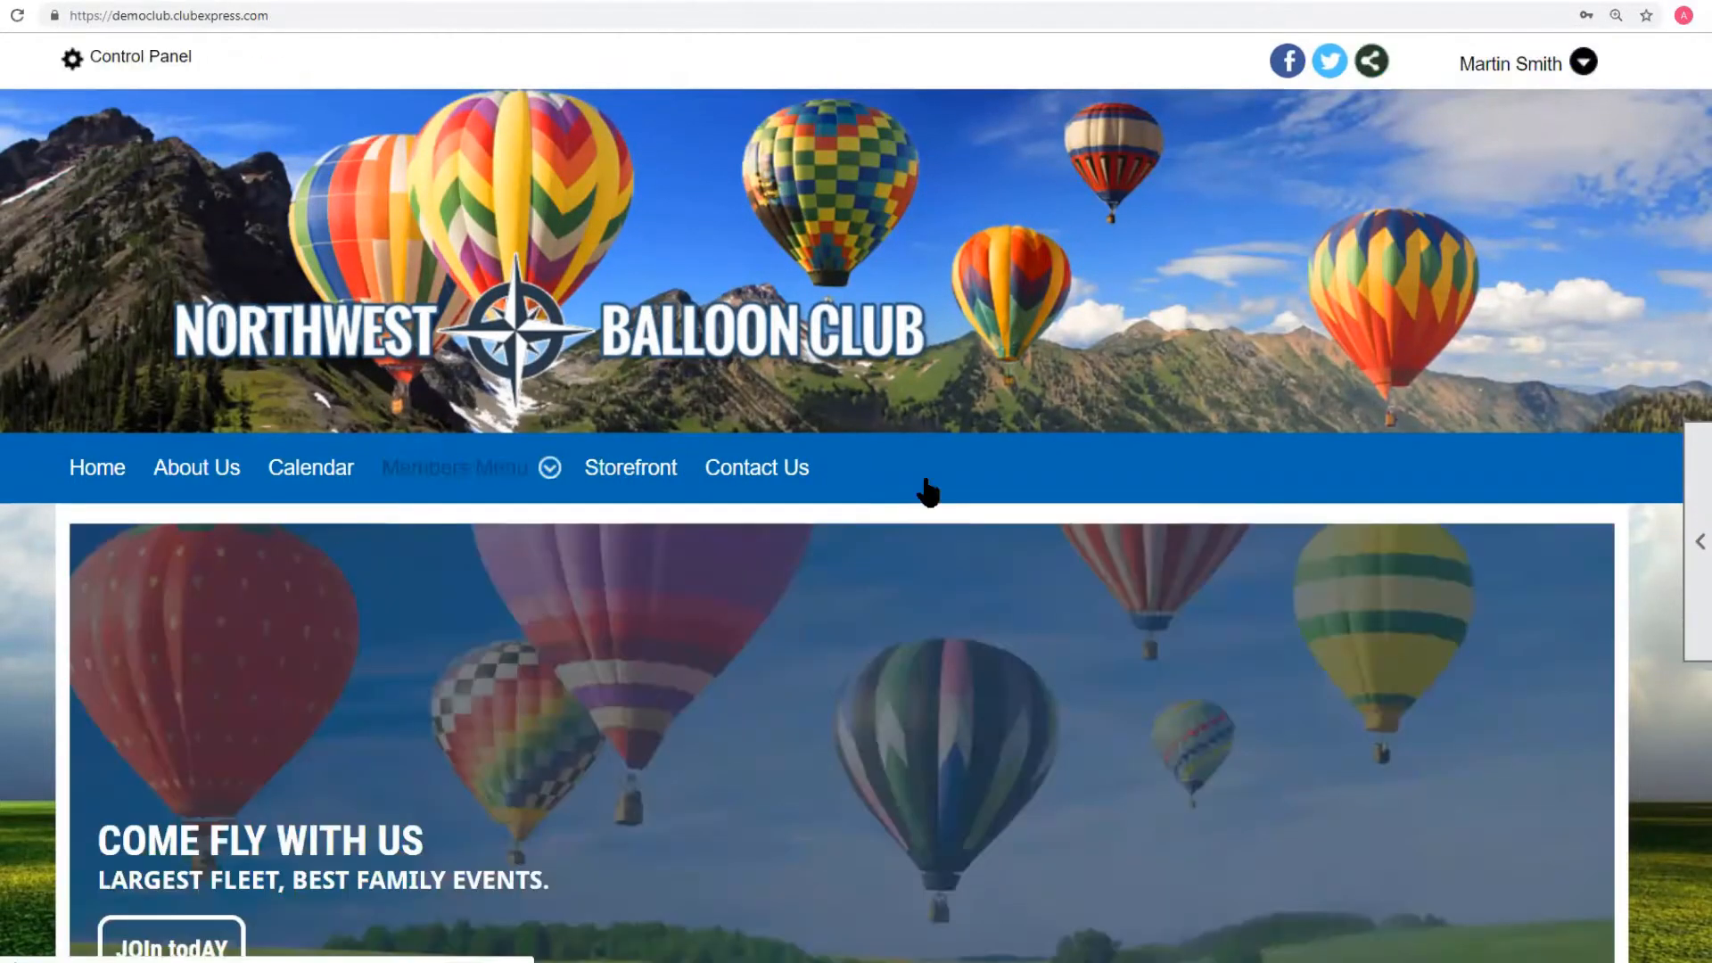
mouse_move(382, 485)
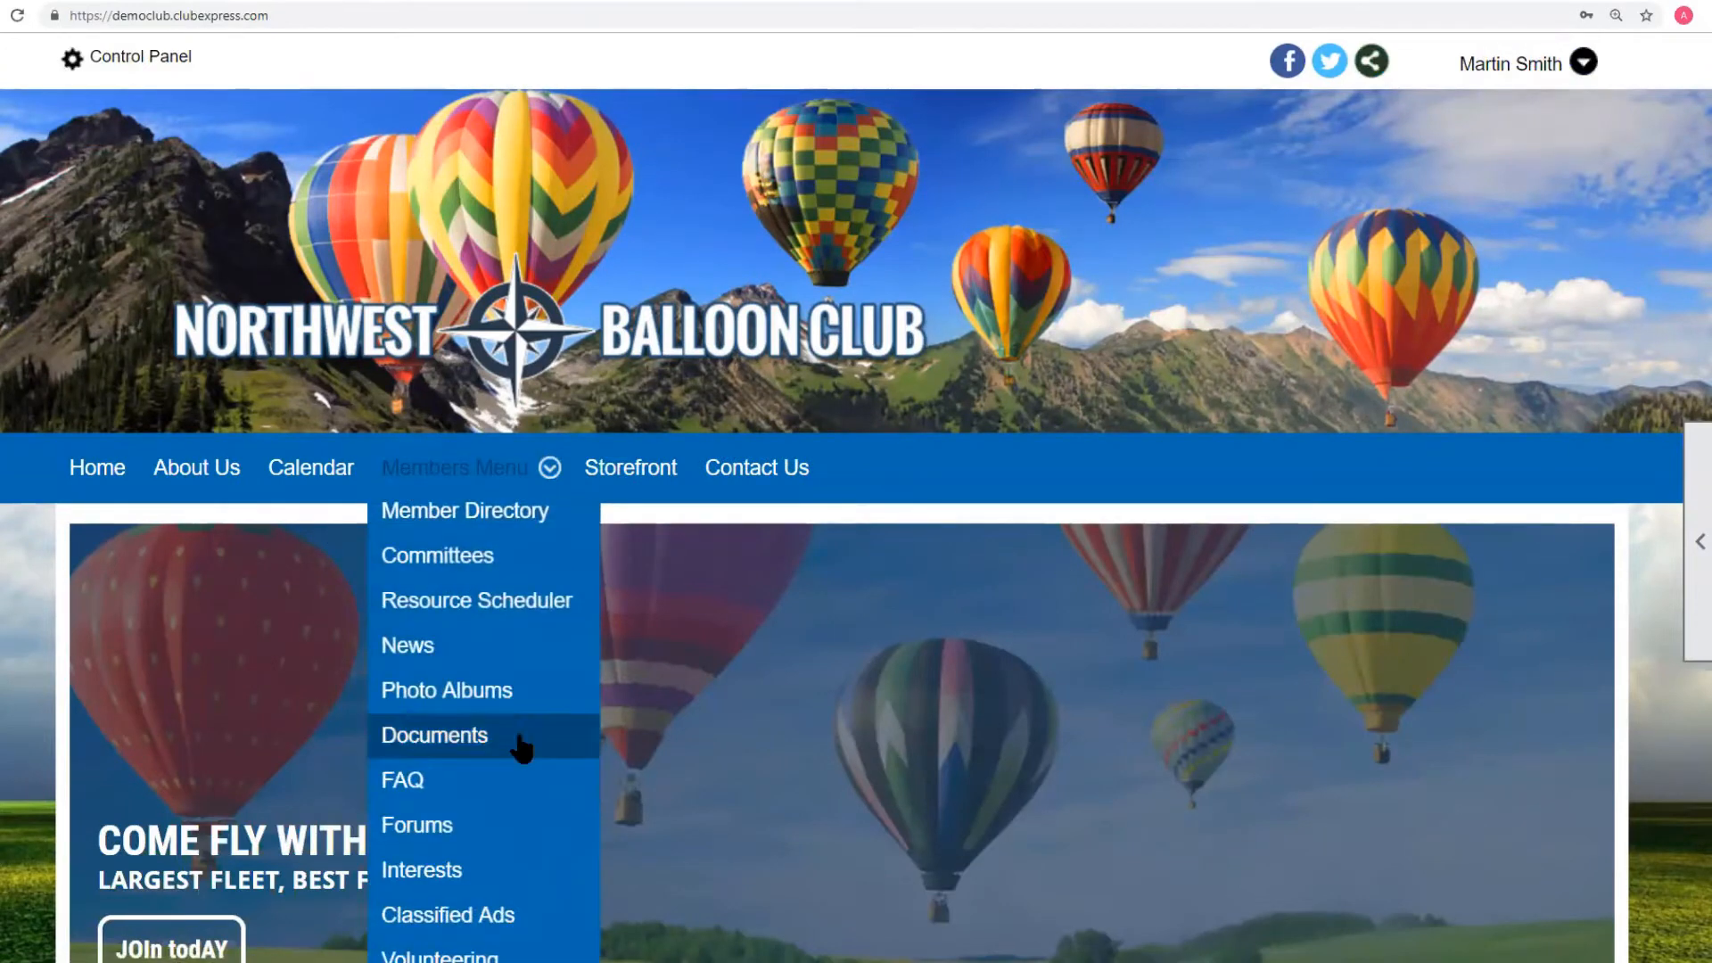
left_click(486, 854)
View the Baskets information page, go back, and open the Baskets member list.
scroll(855, 669, "down", 5)
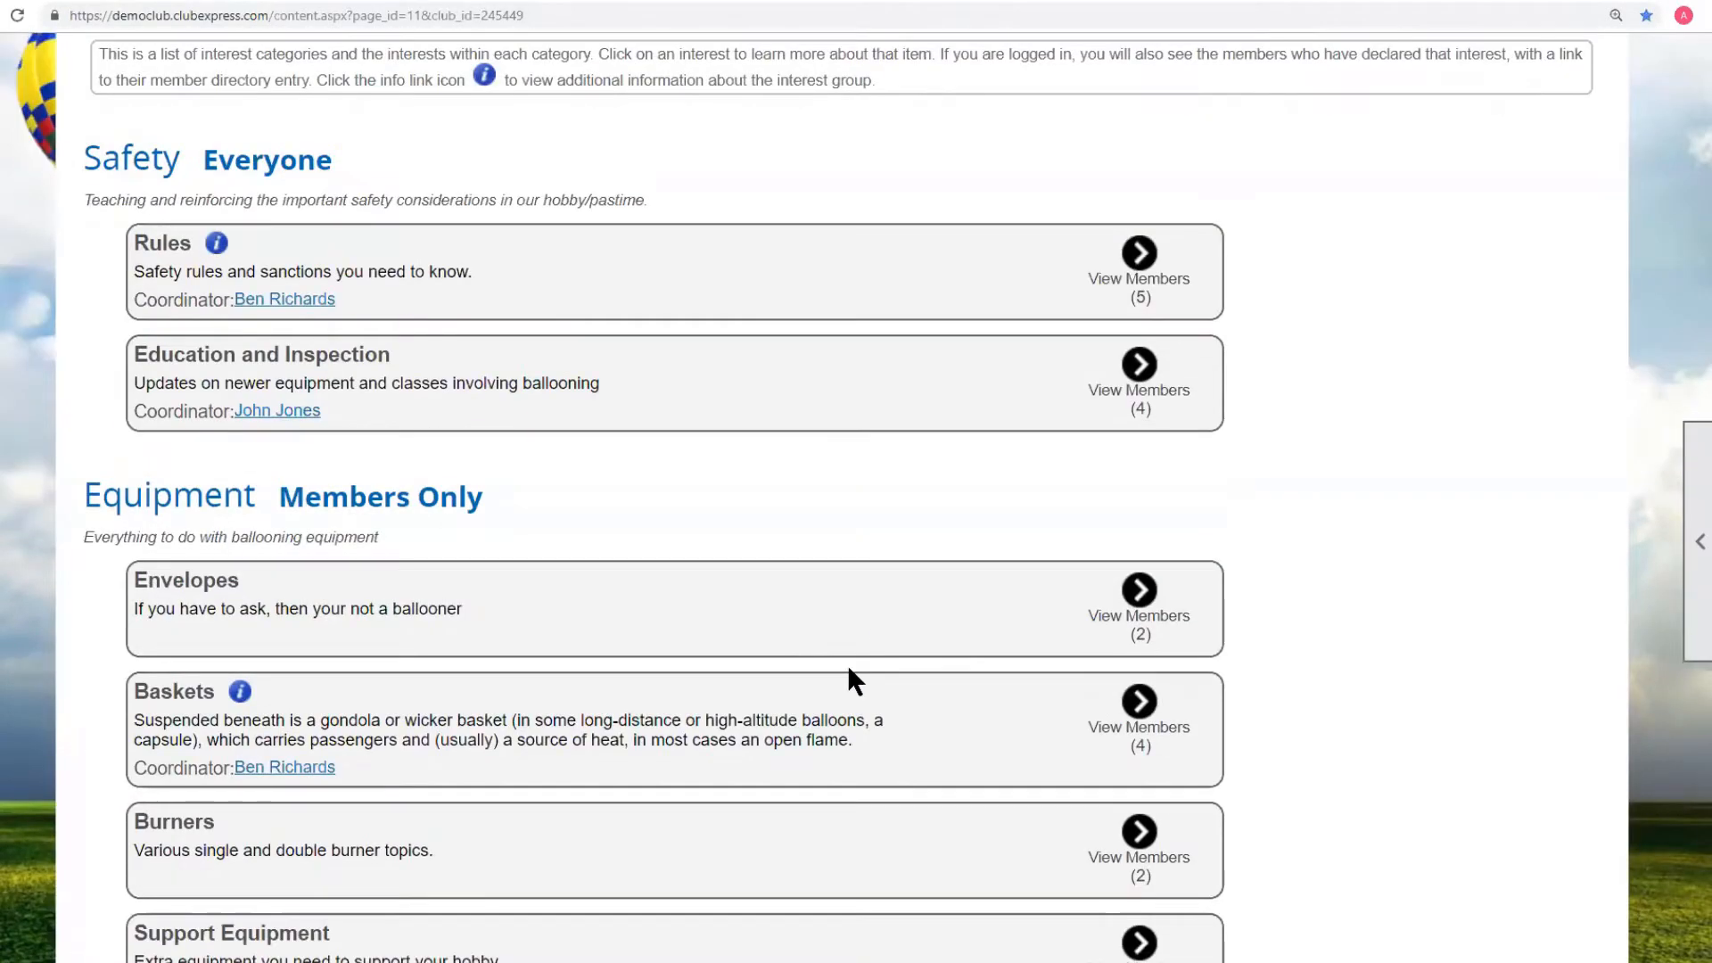
left_click(239, 693)
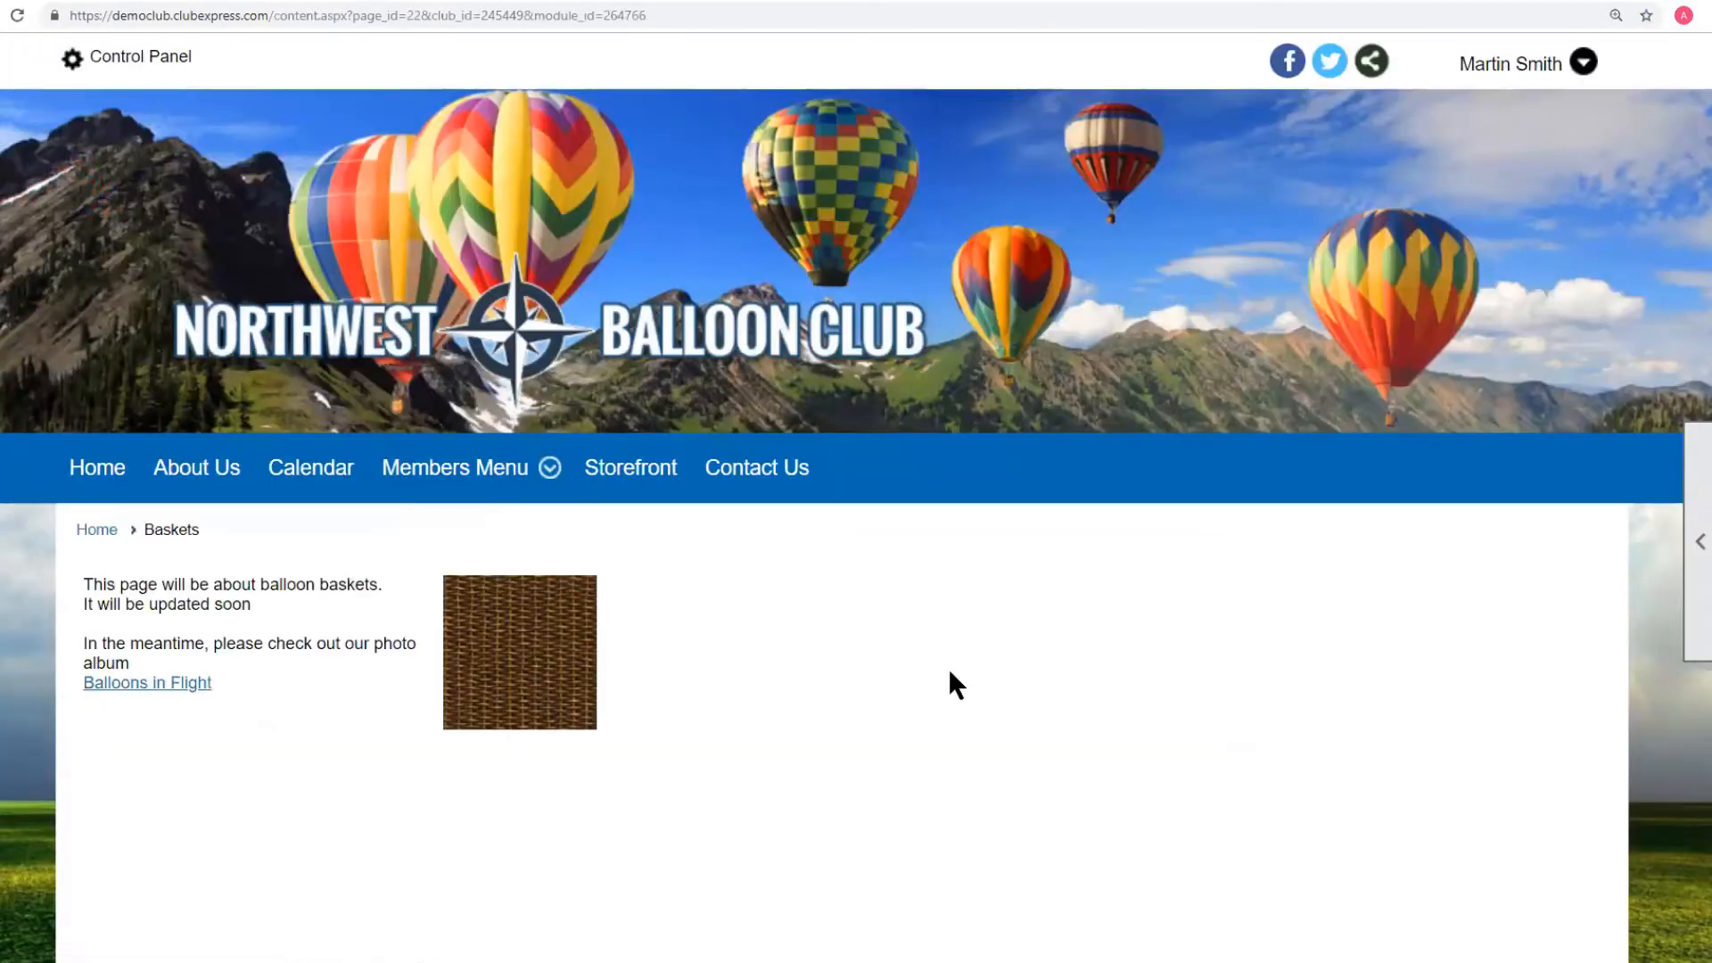
scroll(939, 670, "down", 3)
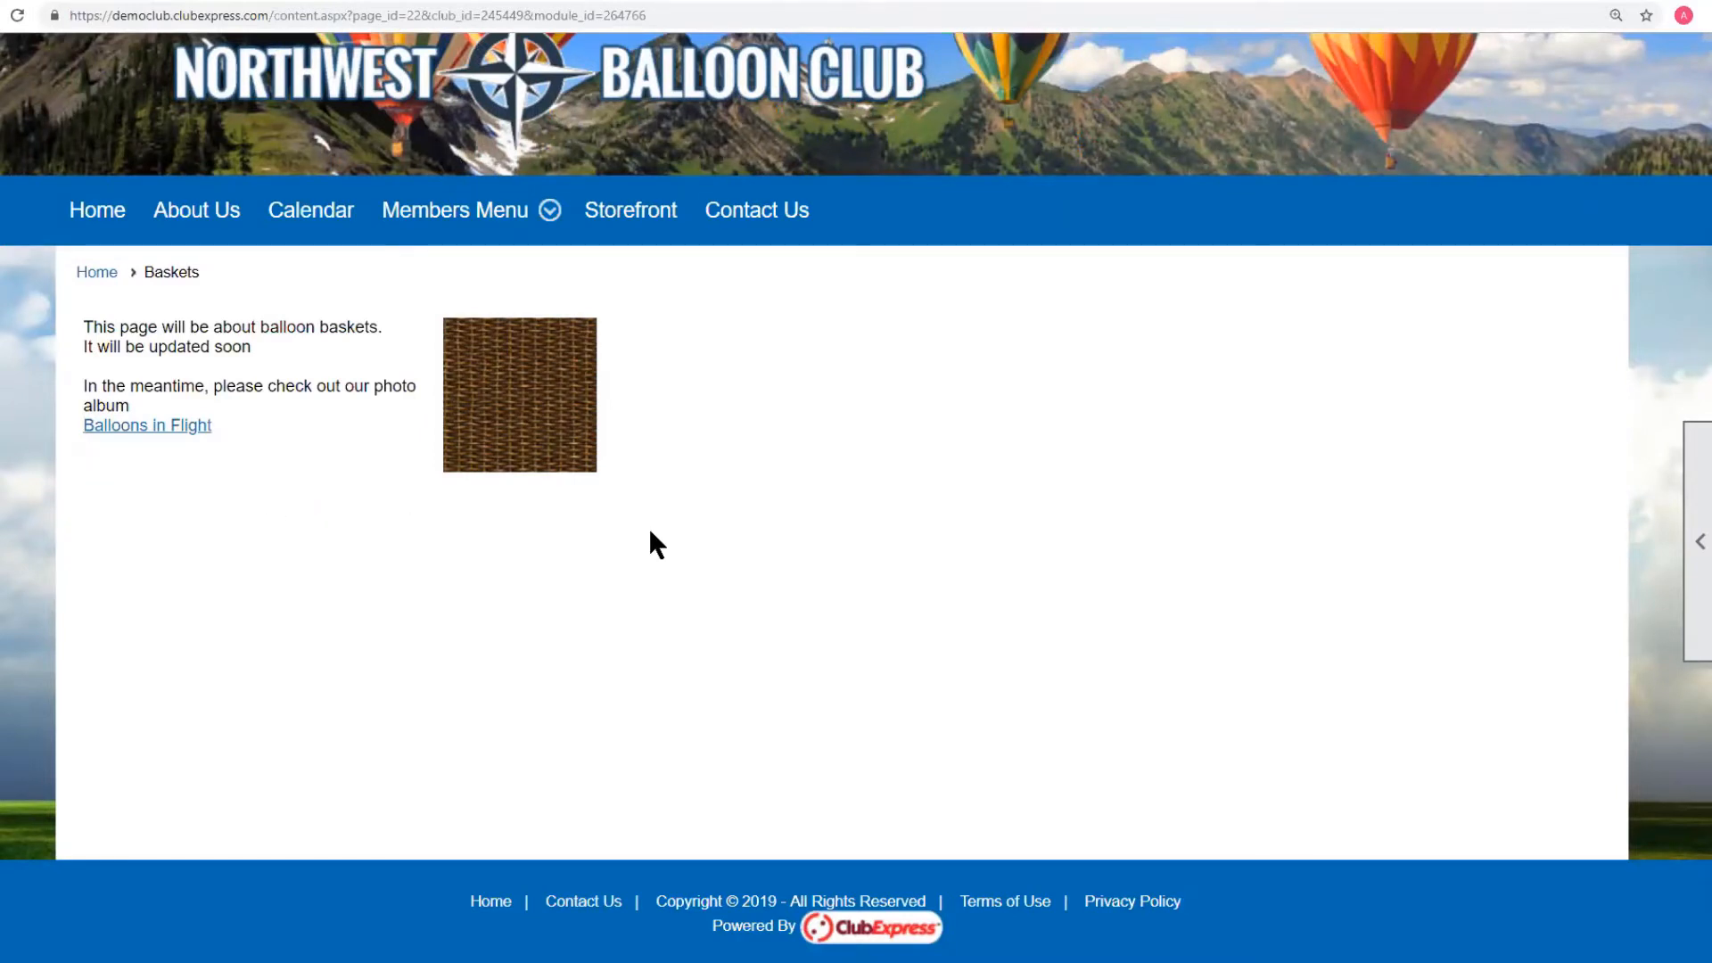
key("alt+Left")
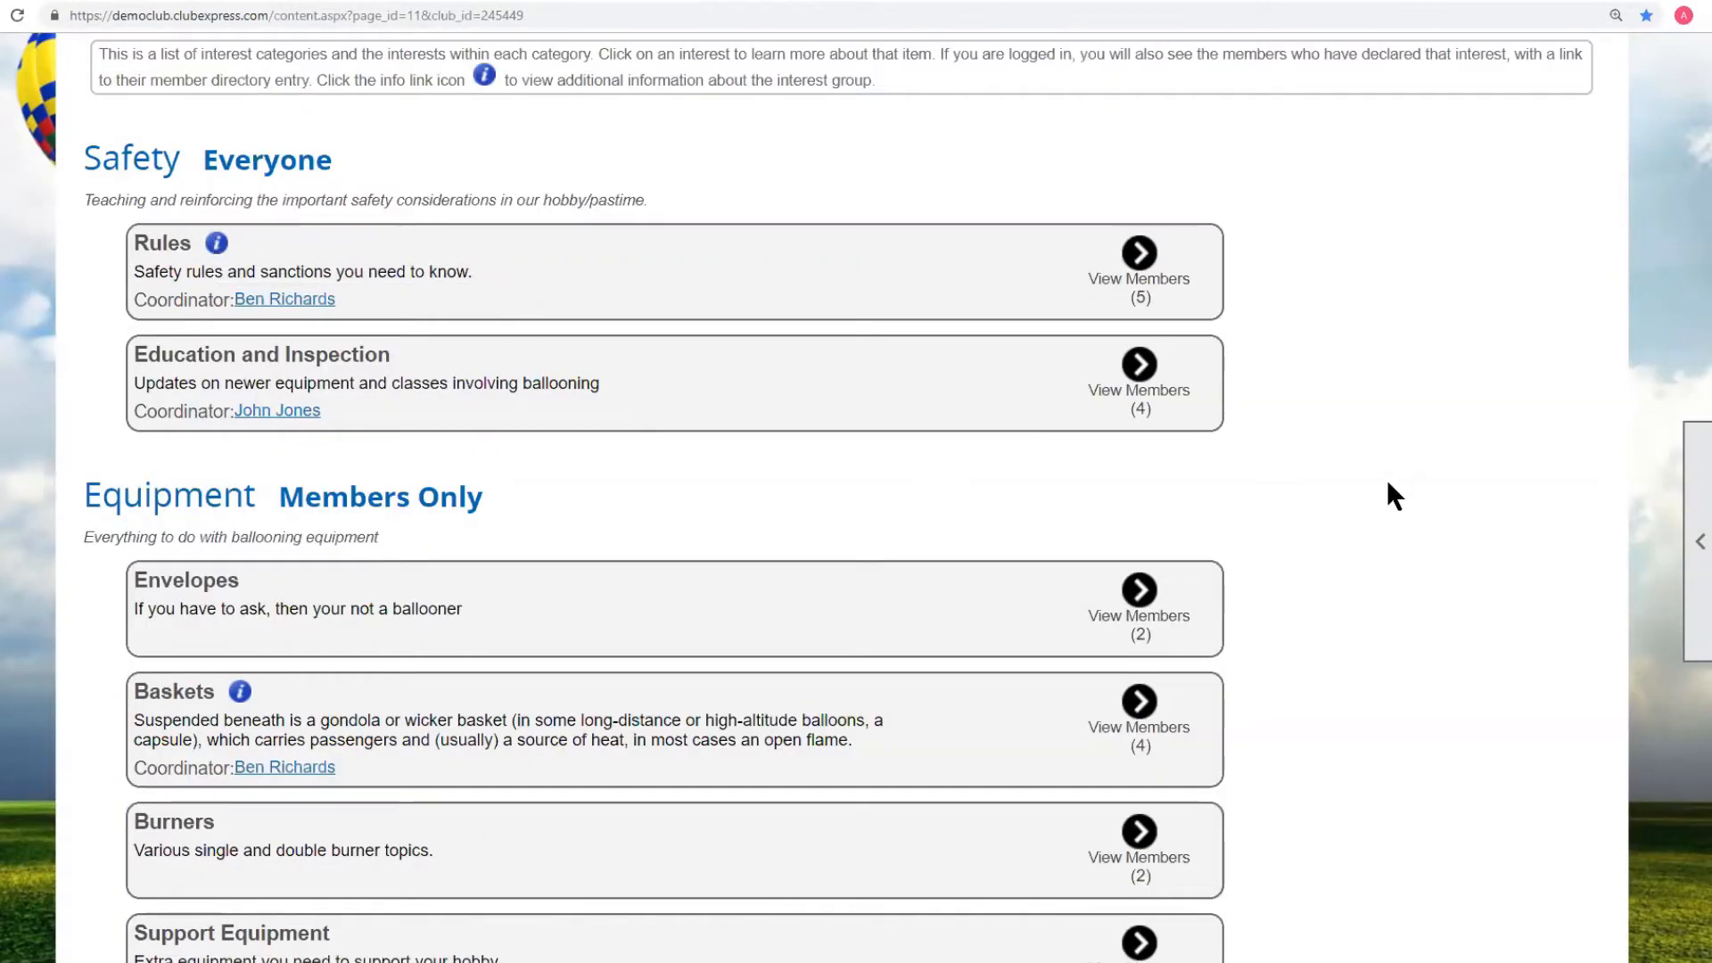
scroll(1389, 484, "down", 4)
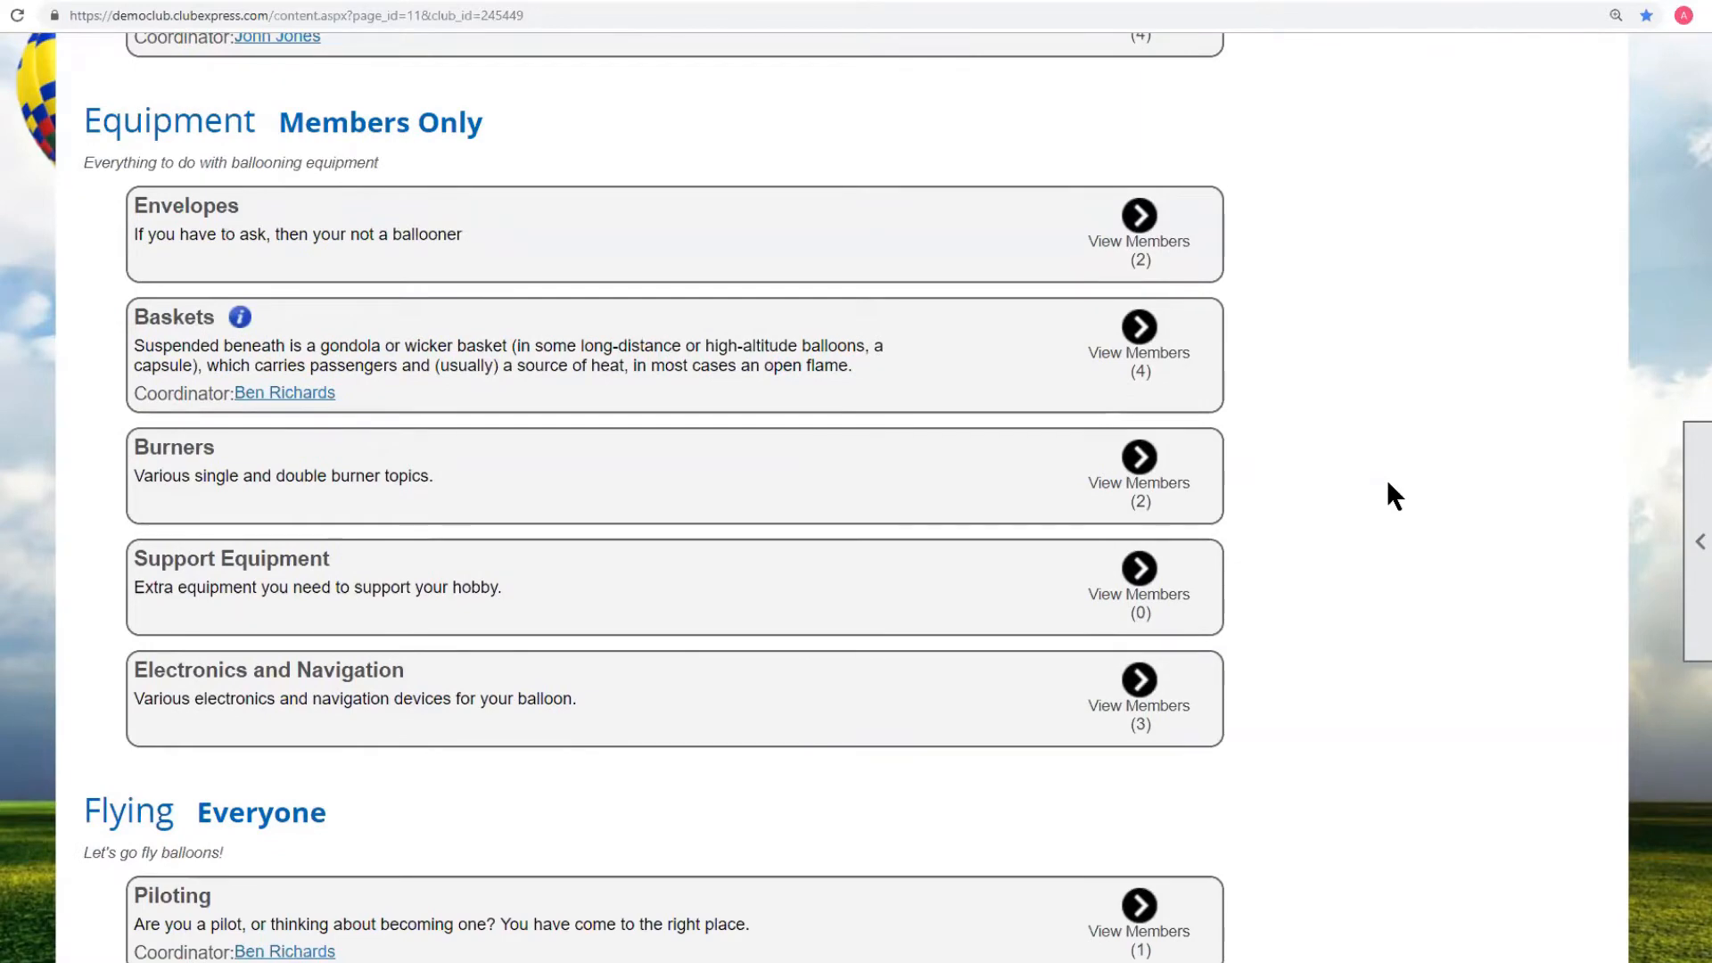
scroll(1388, 479, "up", 6)
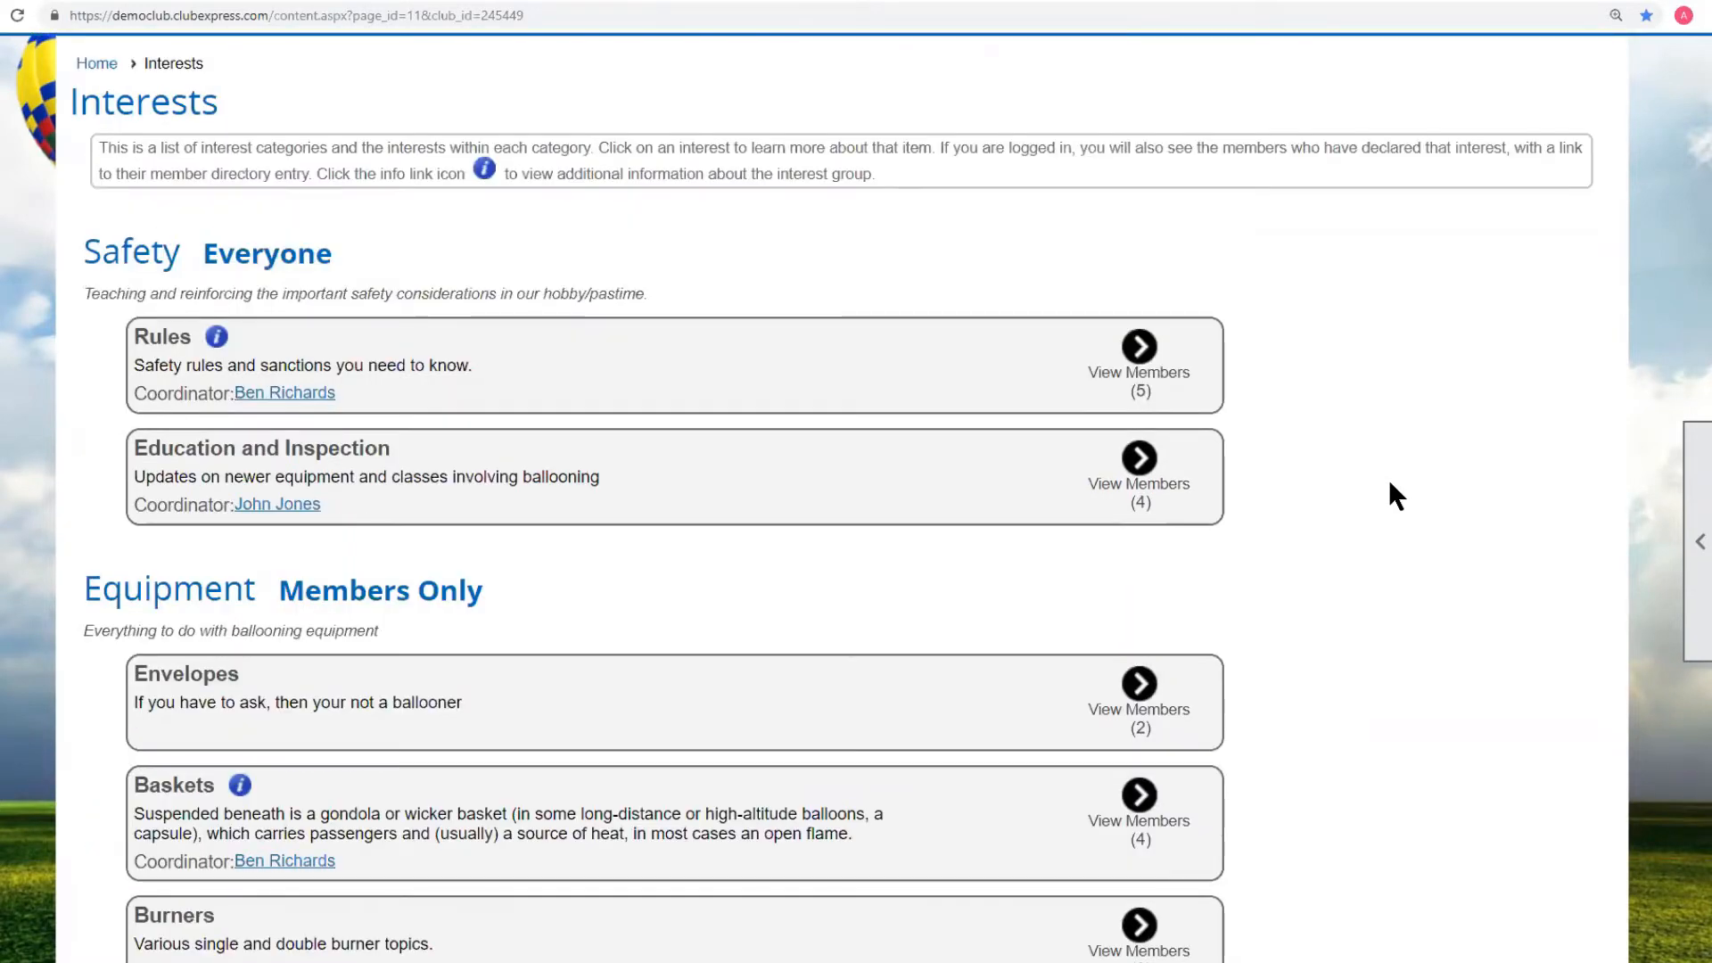
scroll(1424, 477, "down", 3)
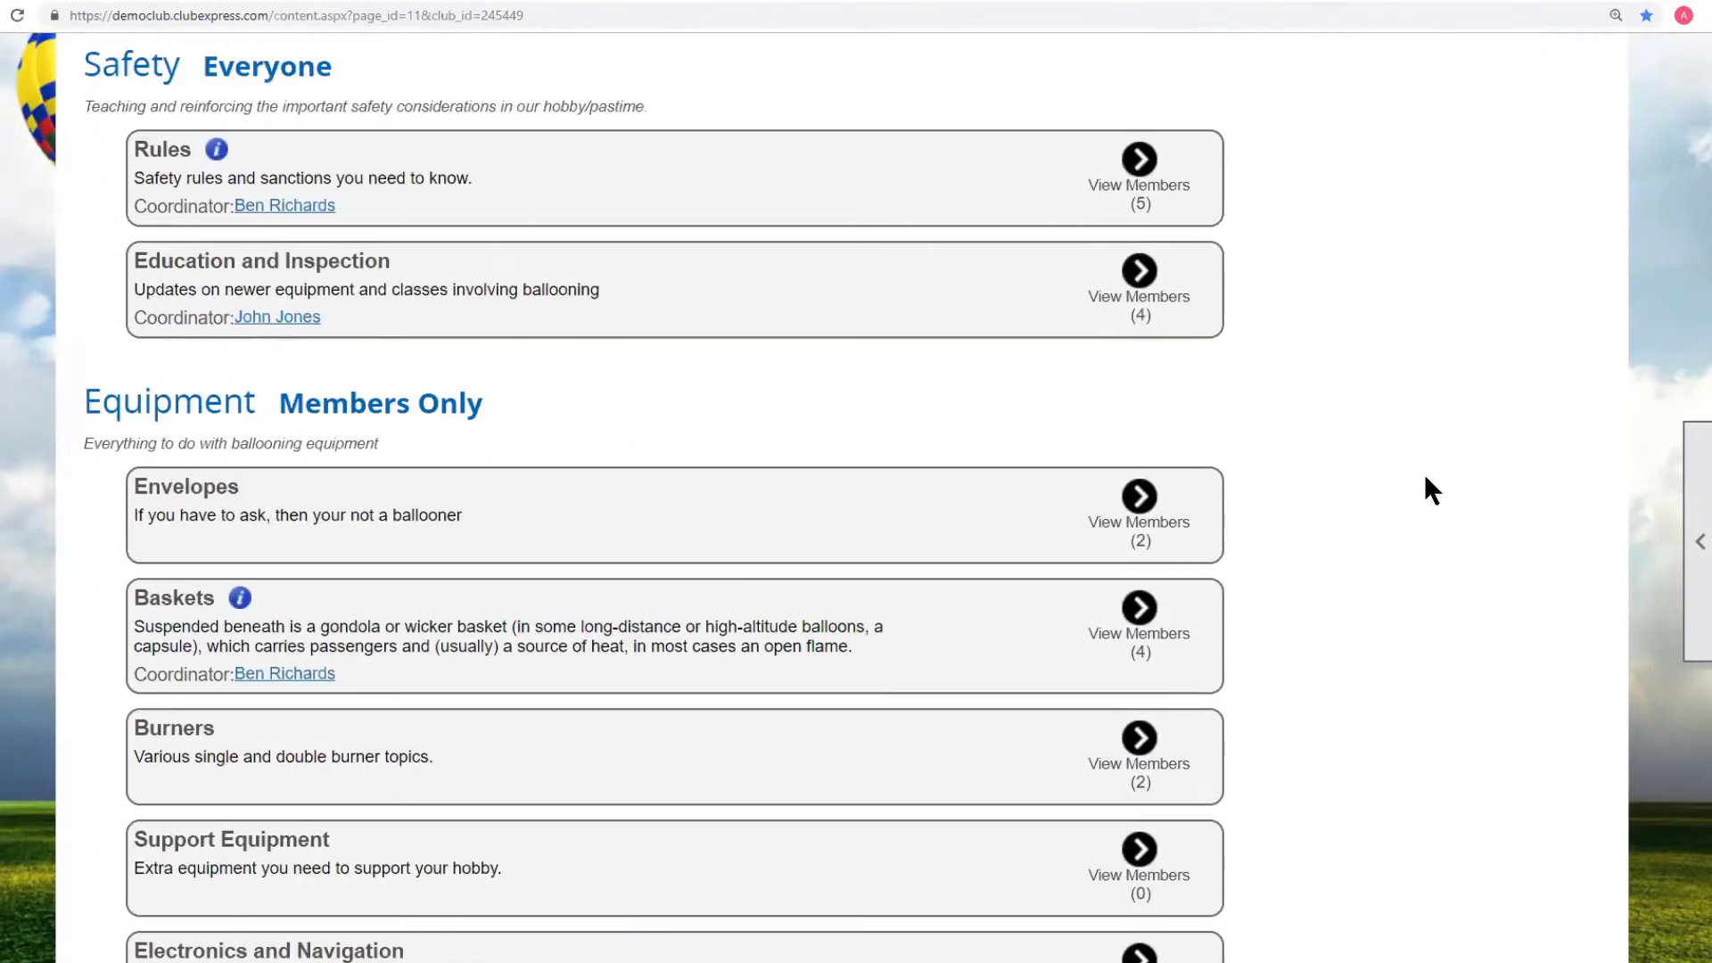
left_click(171, 599)
Remove yourself from Baskets, sign back up, and open the exported member CSV.
scroll(1185, 642, "down", 5)
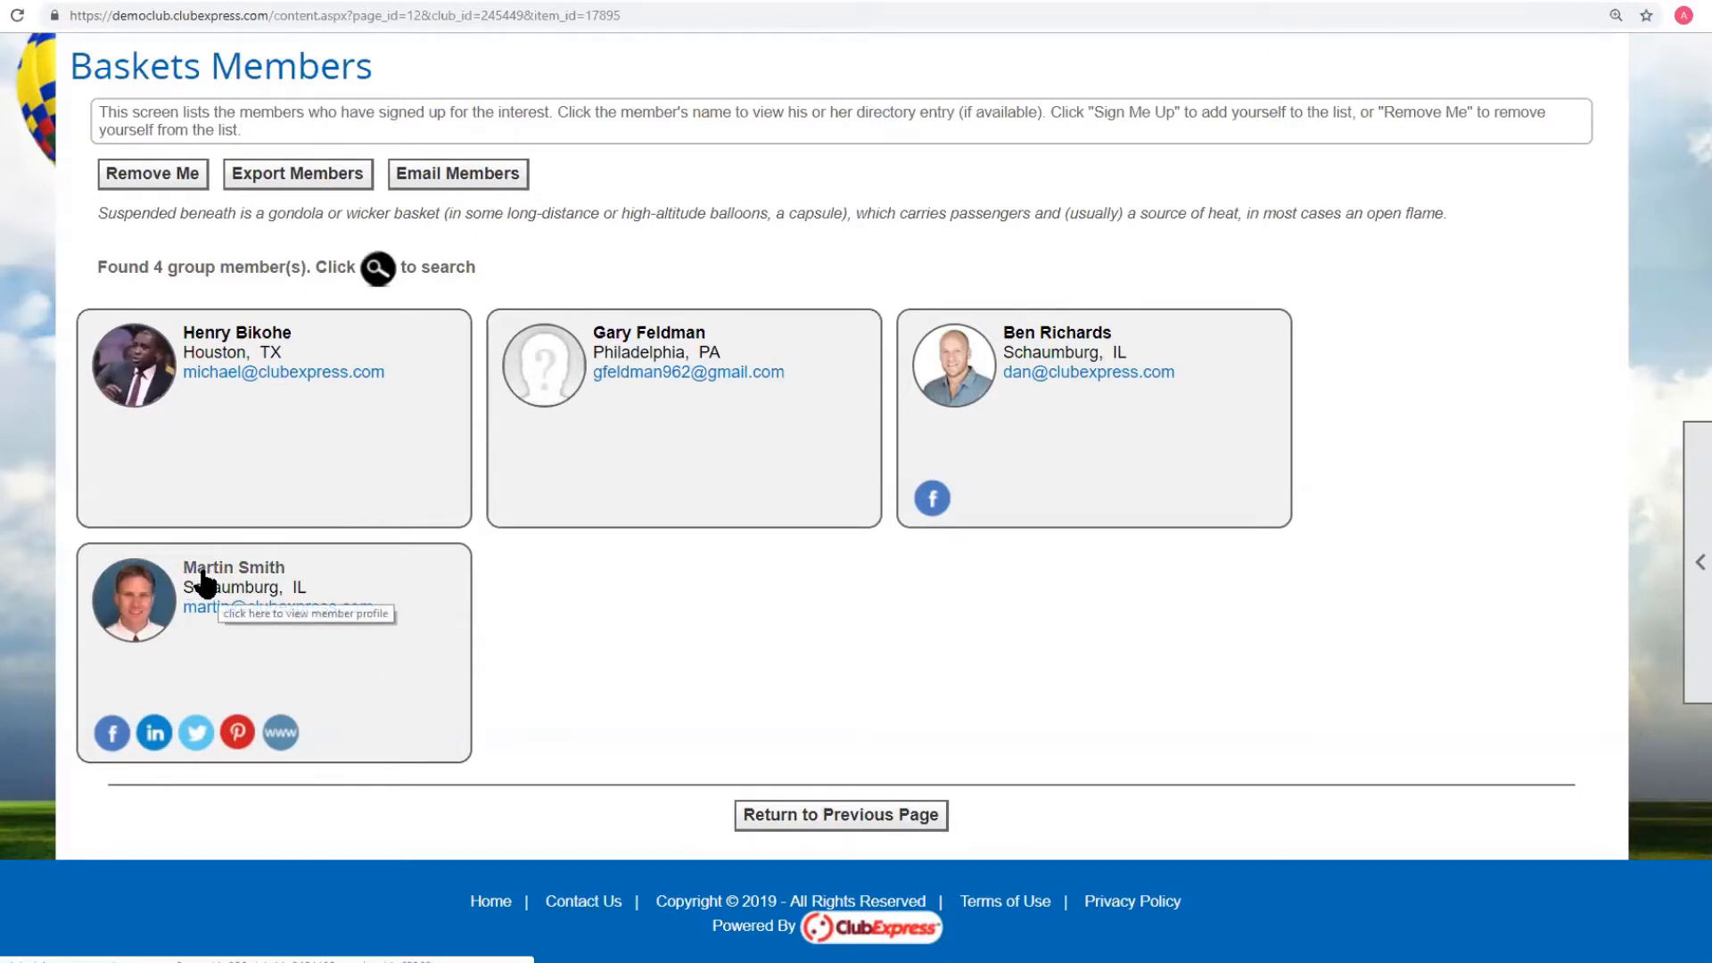
left_click(155, 178)
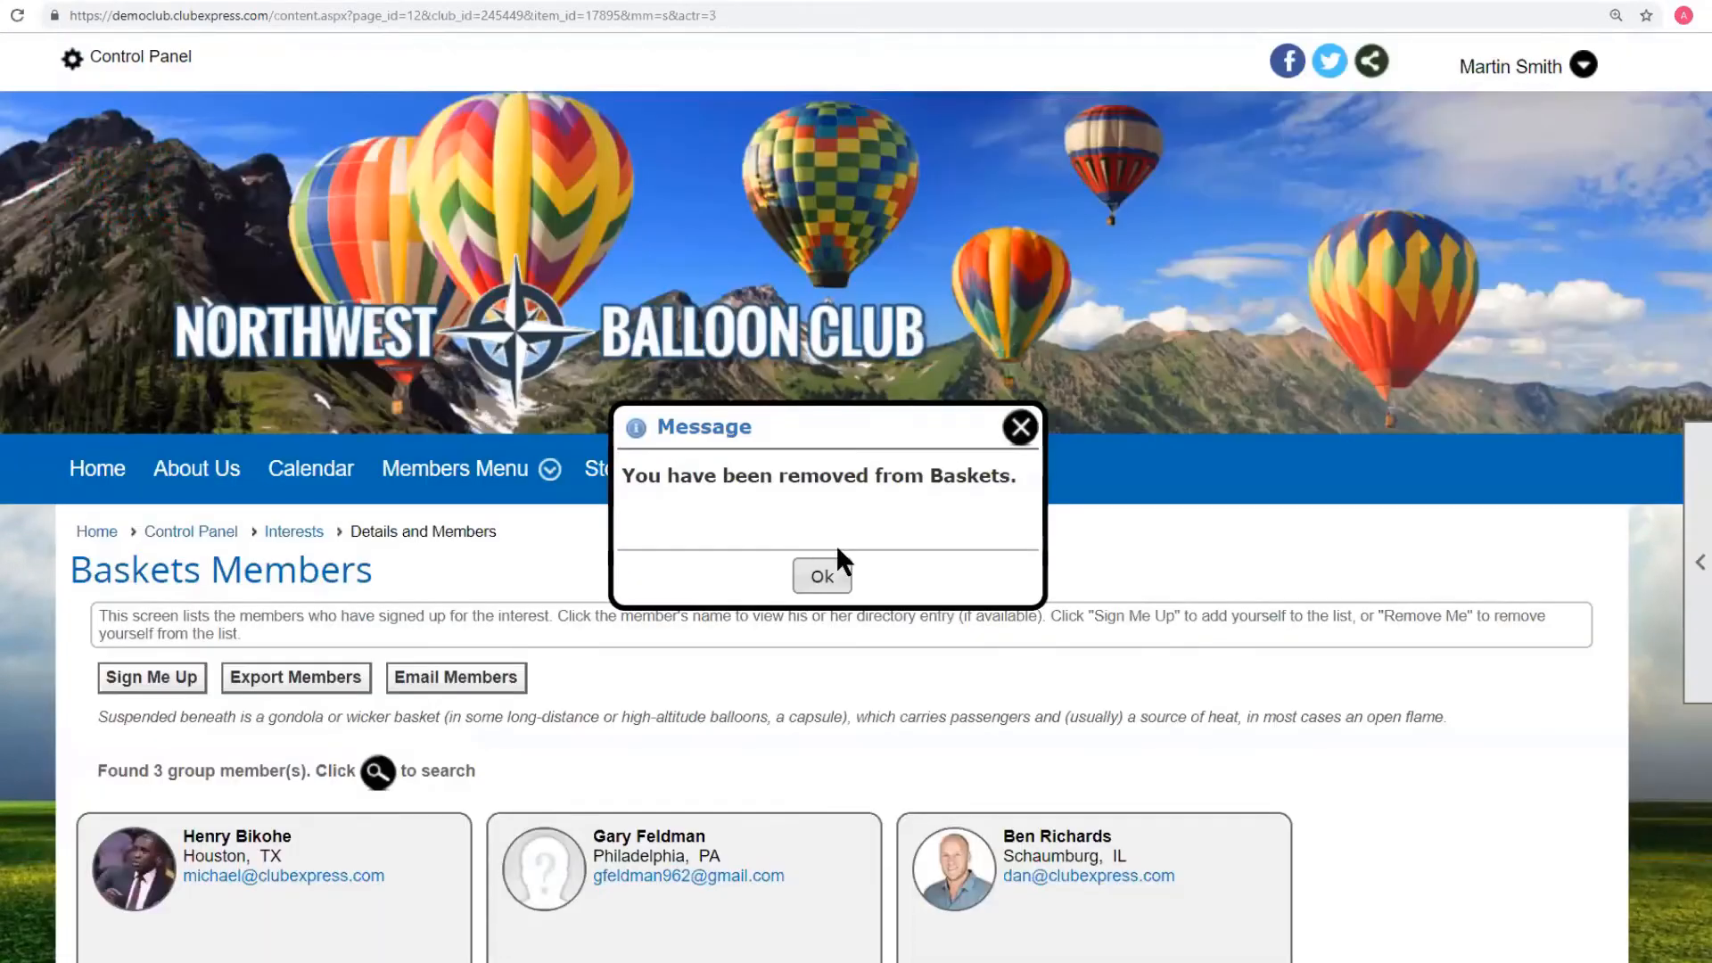
left_click(836, 570)
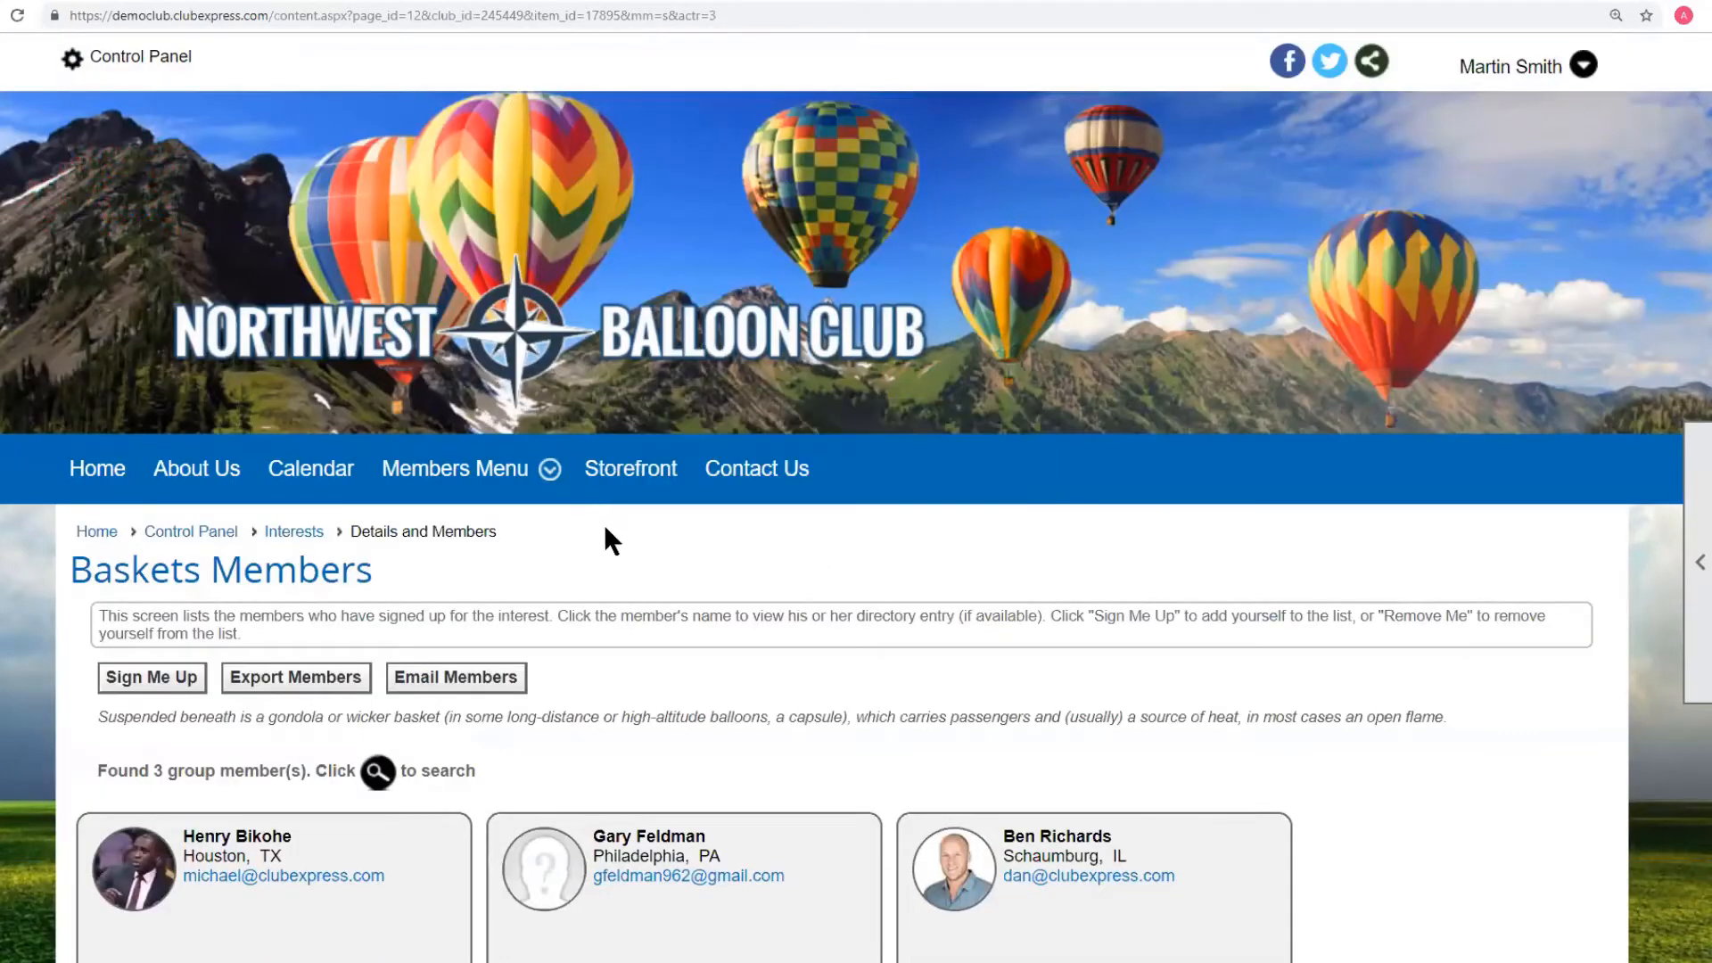
scroll(535, 508, "down", 2)
scroll(440, 478, "down", 1)
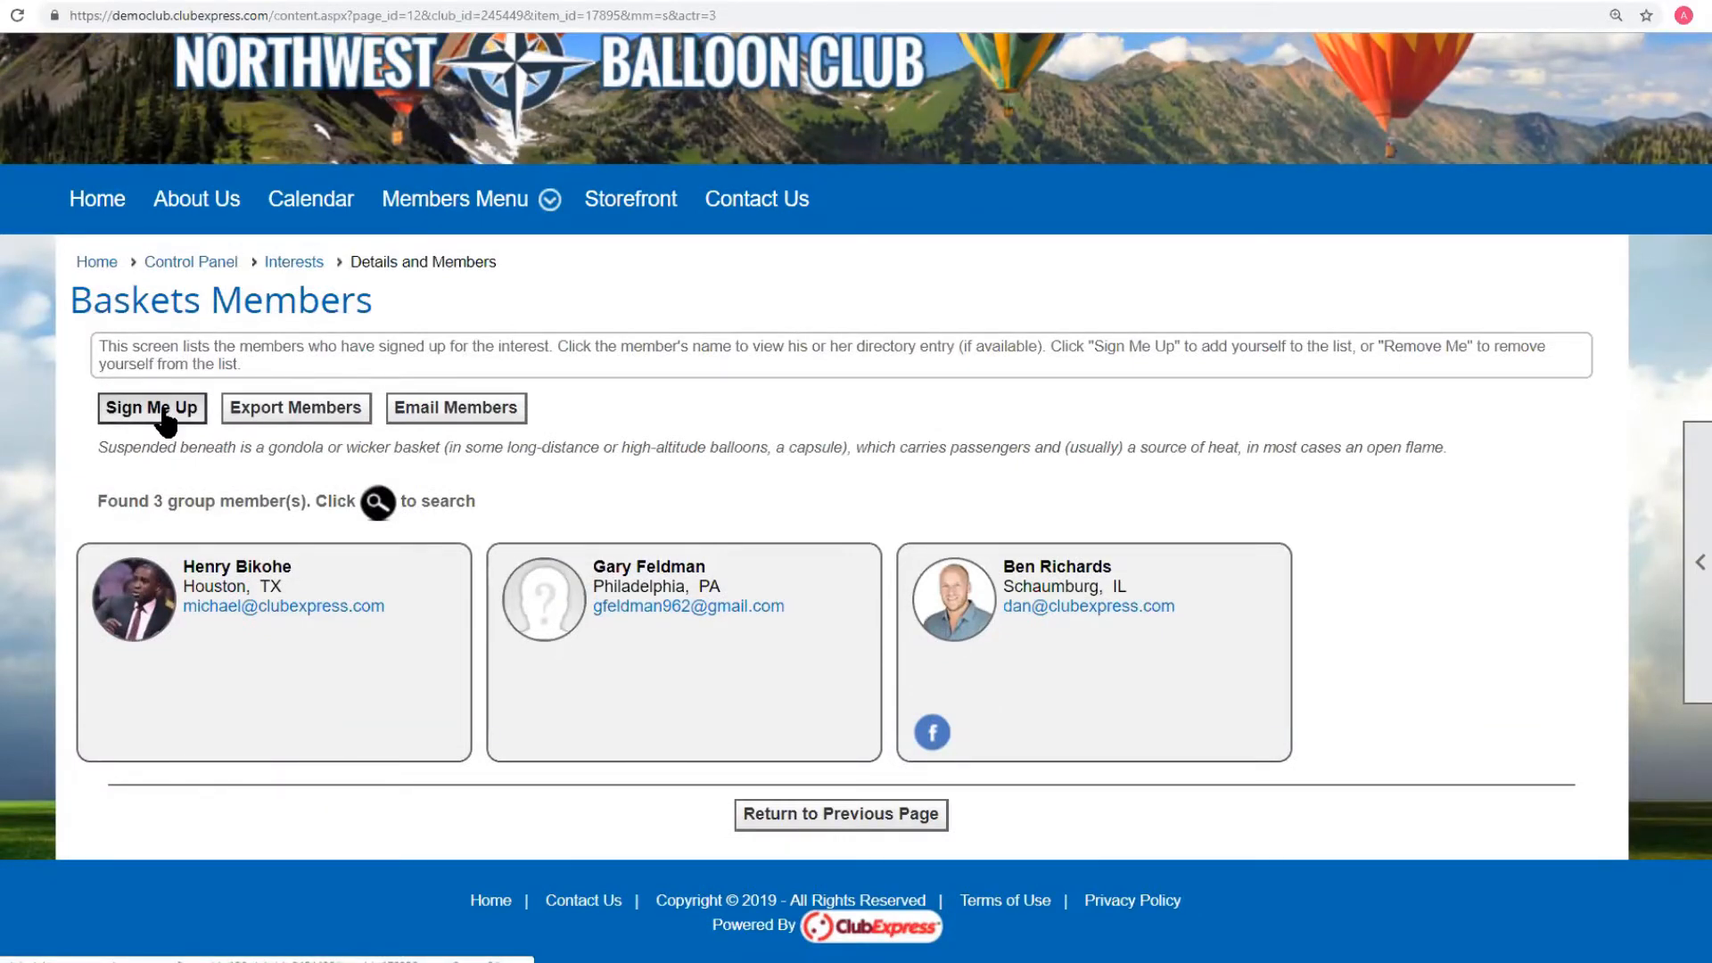
left_click(154, 407)
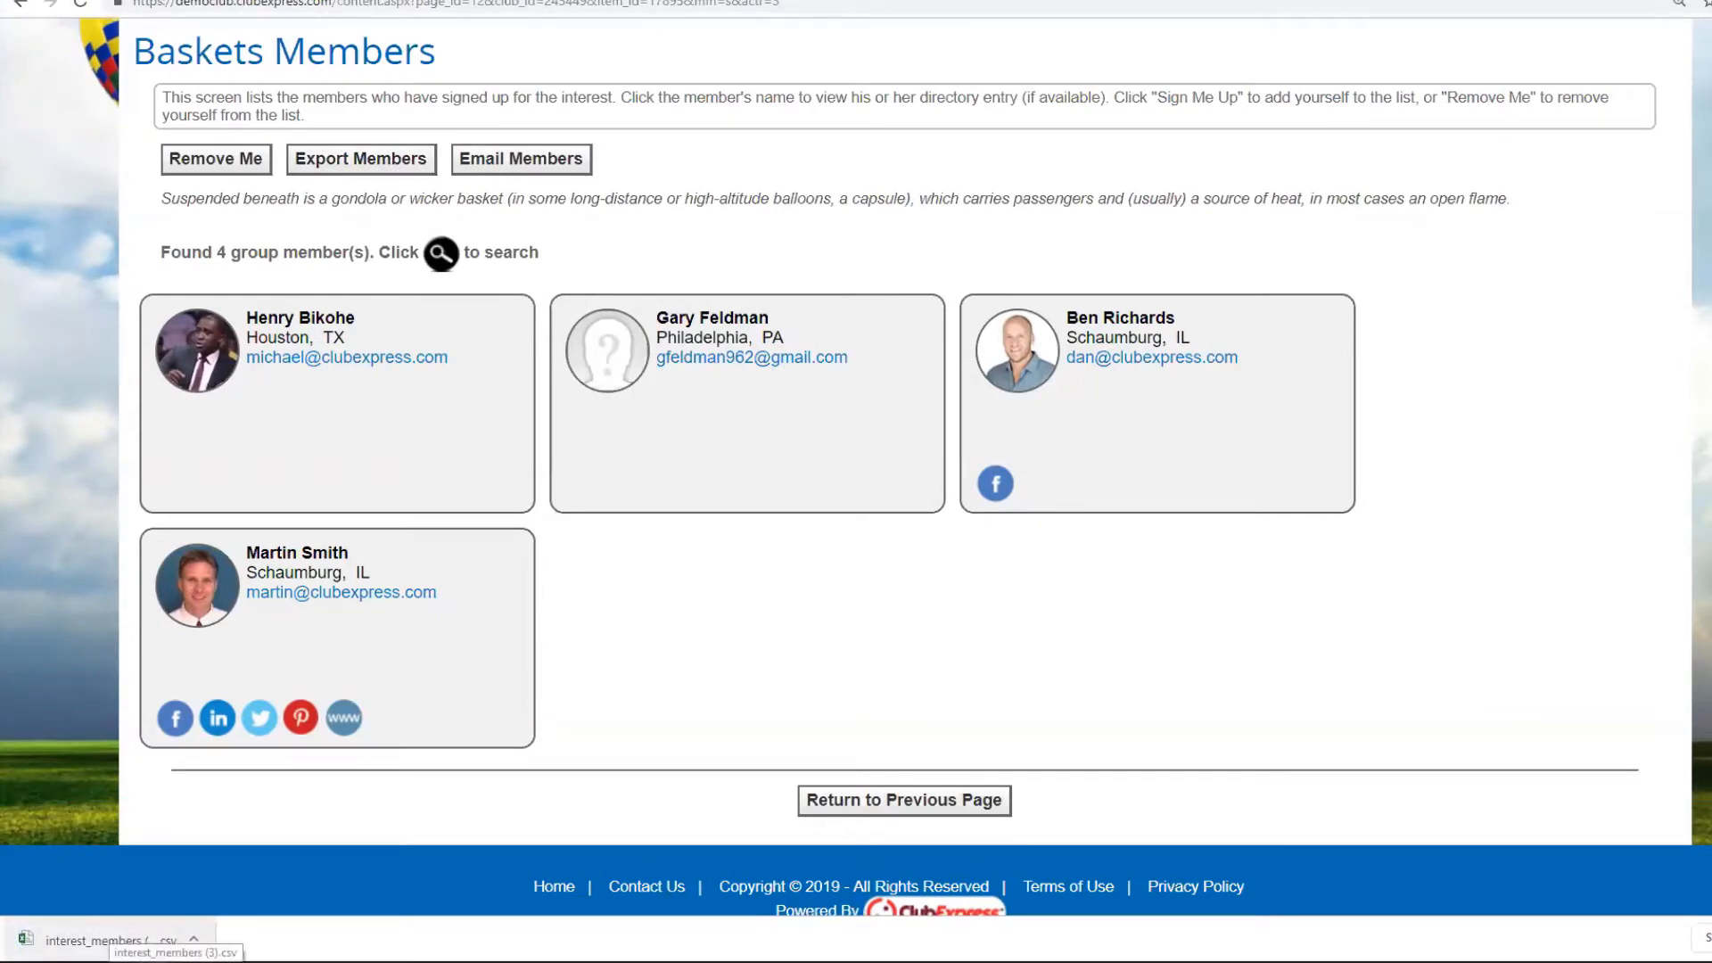
left_click(105, 940)
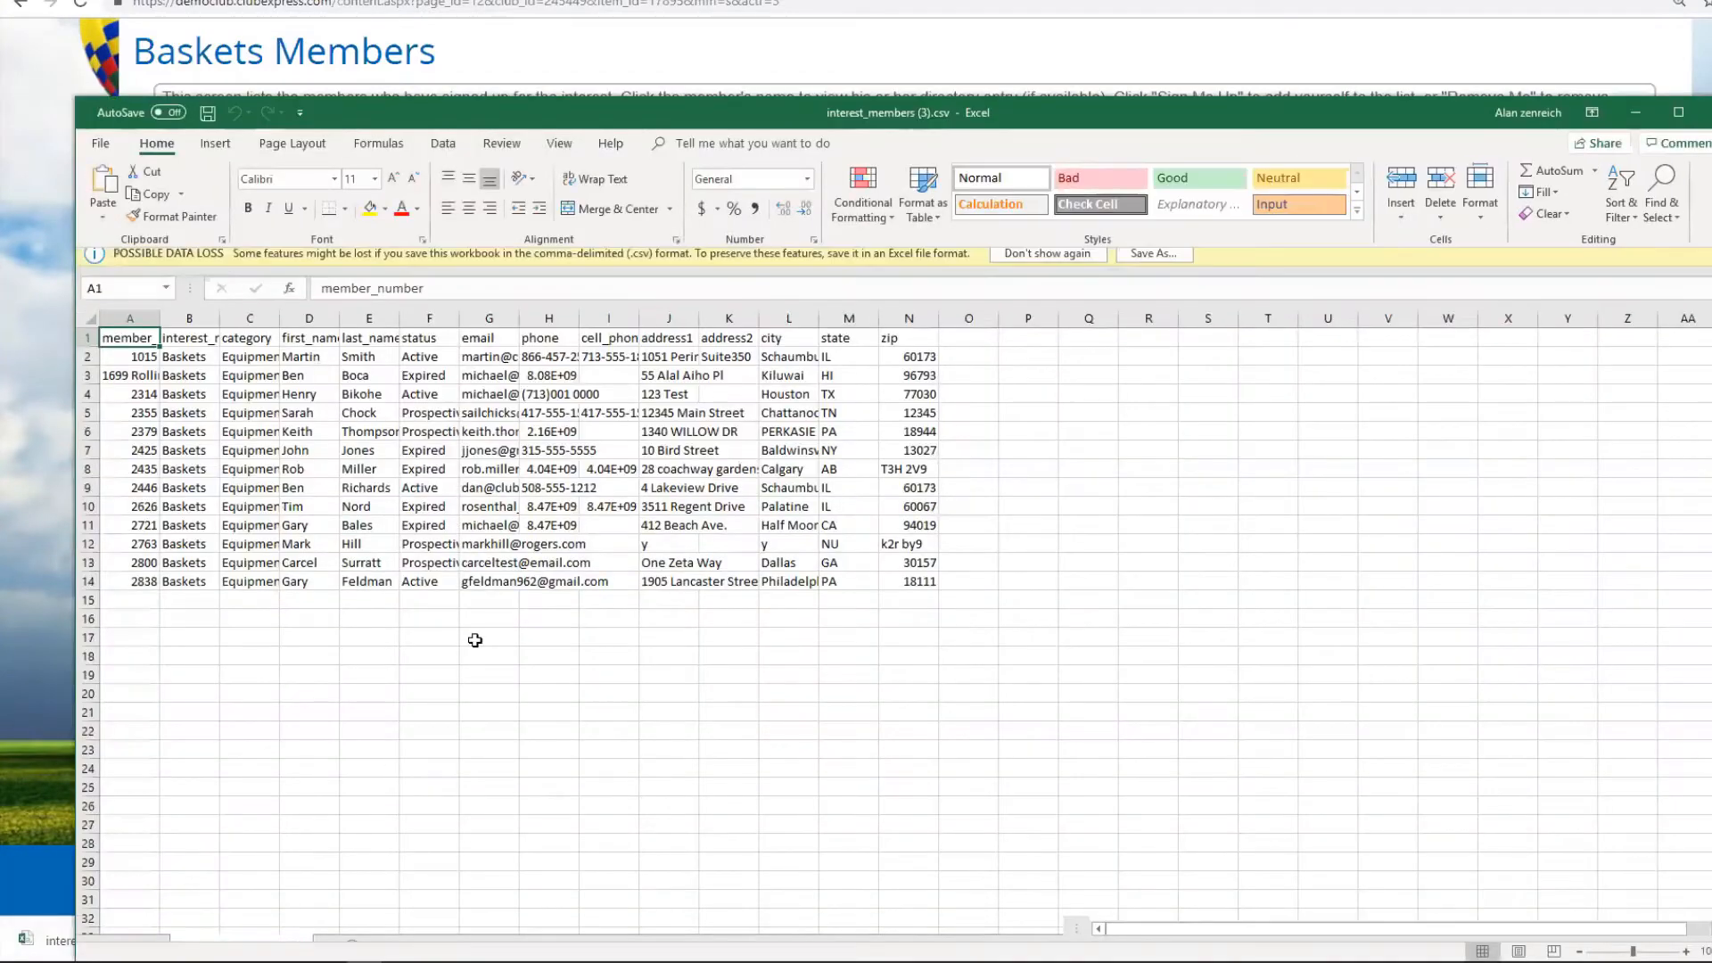
Autofit columns B, C, G and F, then close Excel choosing Don't Save.
double_click(218, 324)
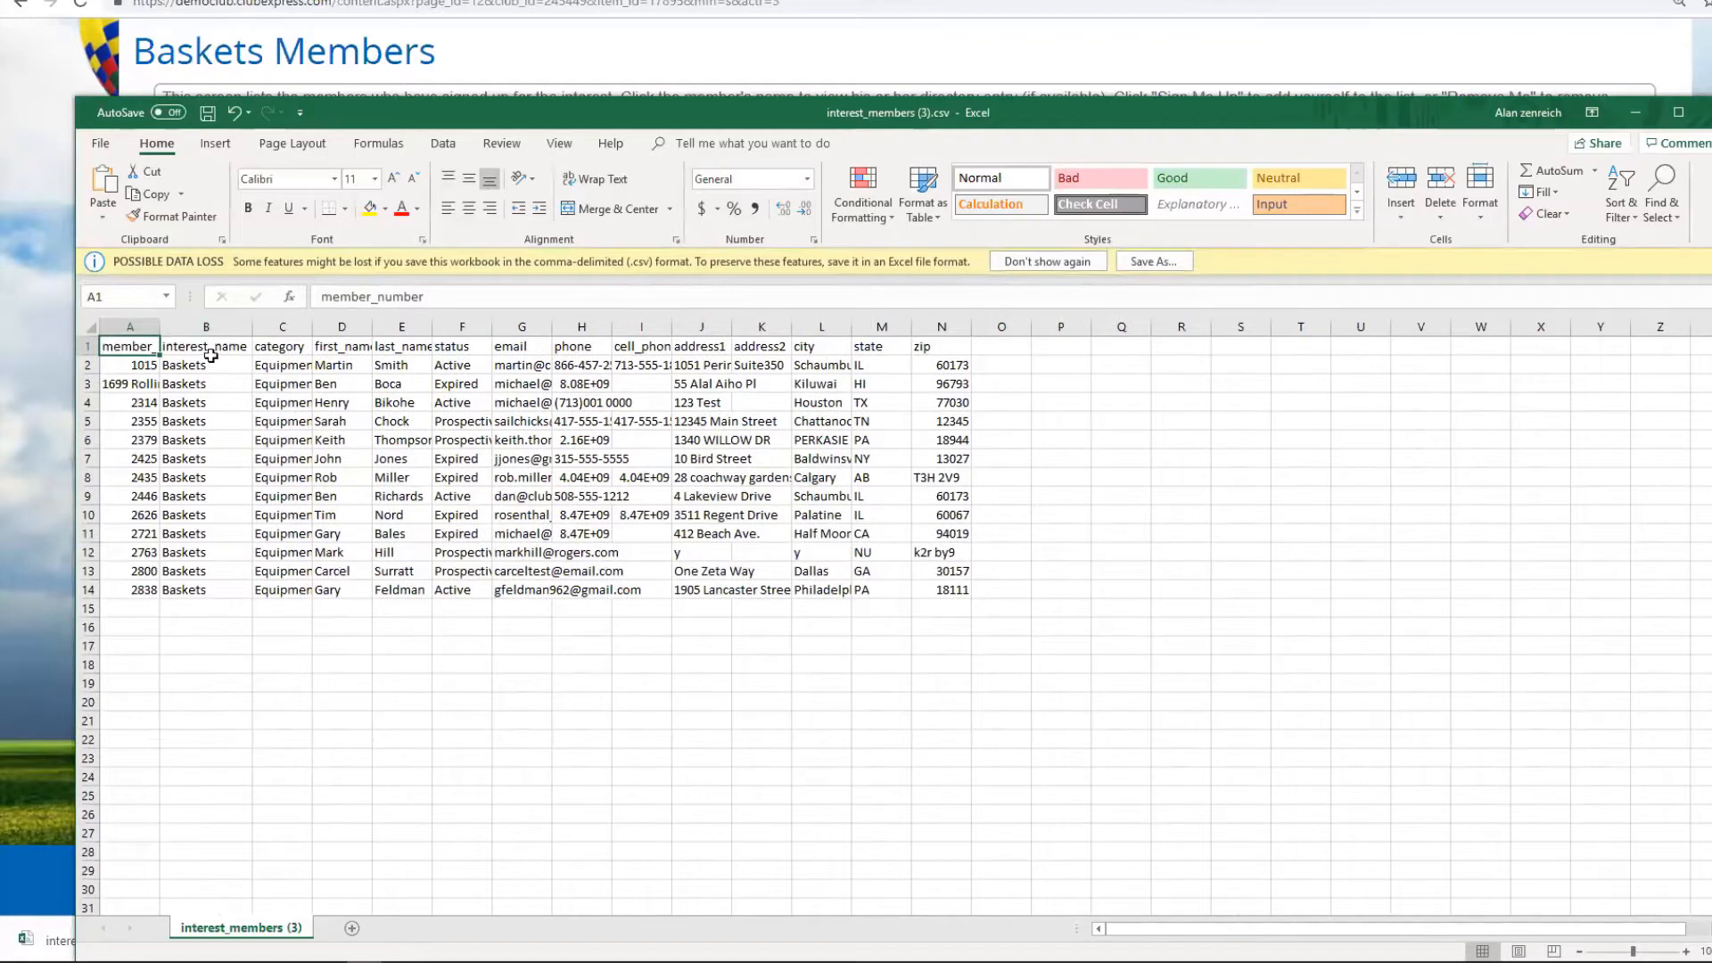
double_click(308, 326)
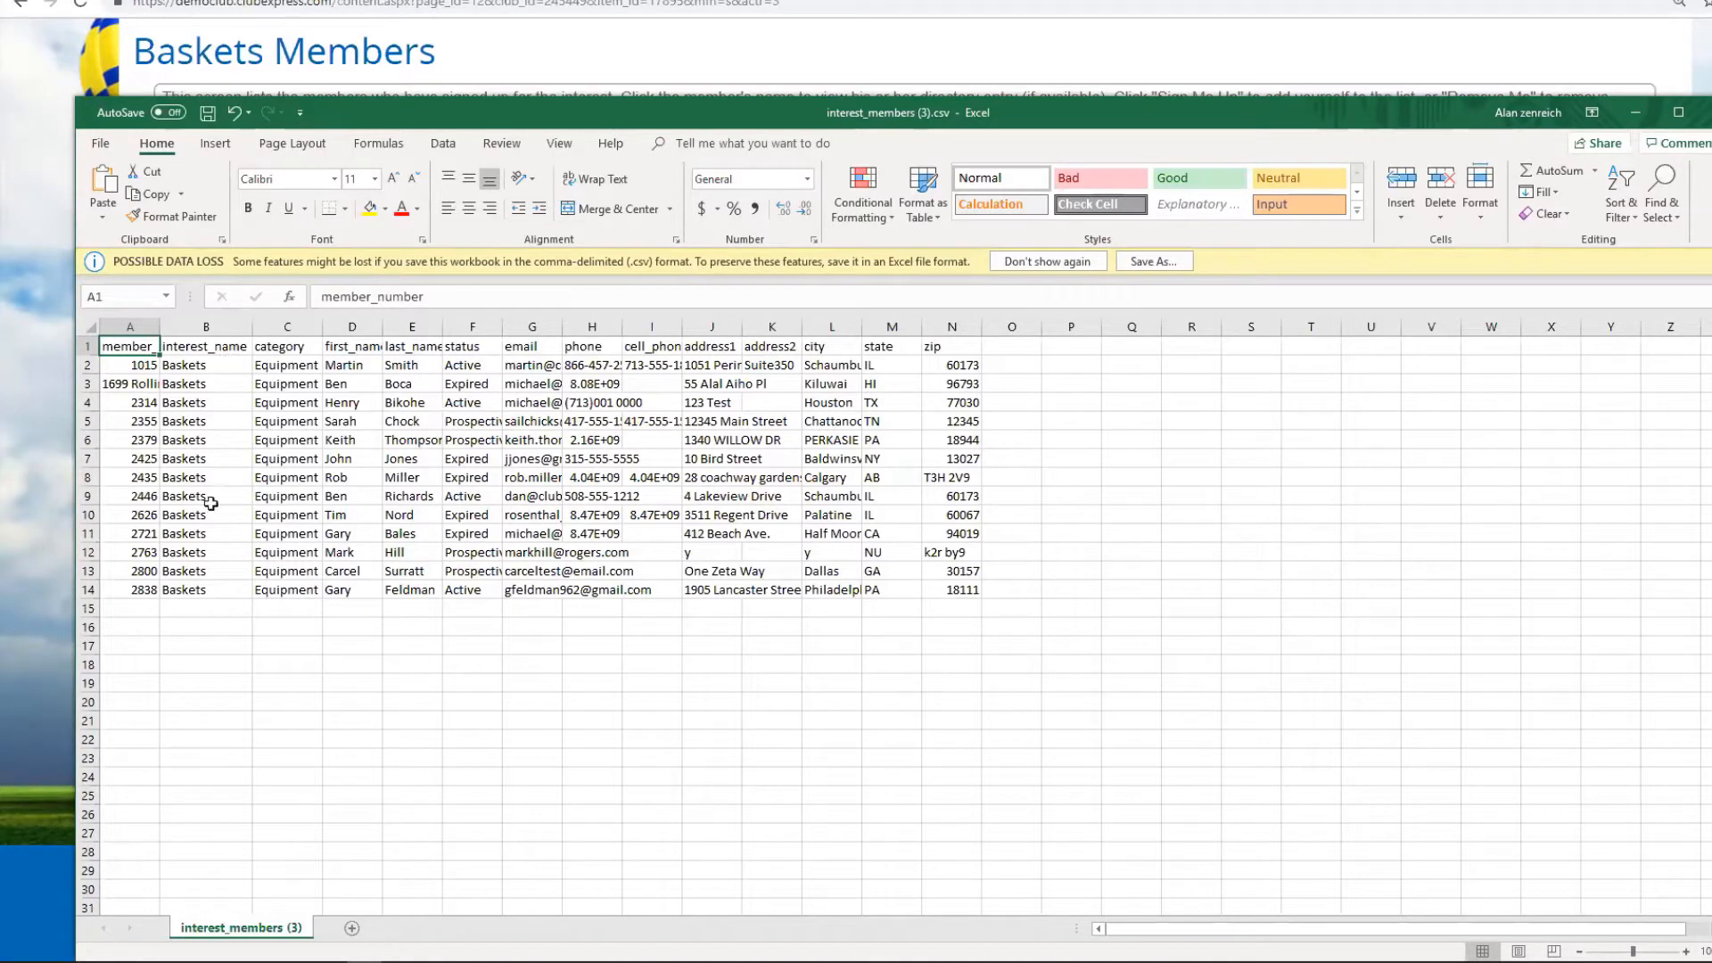
double_click(563, 322)
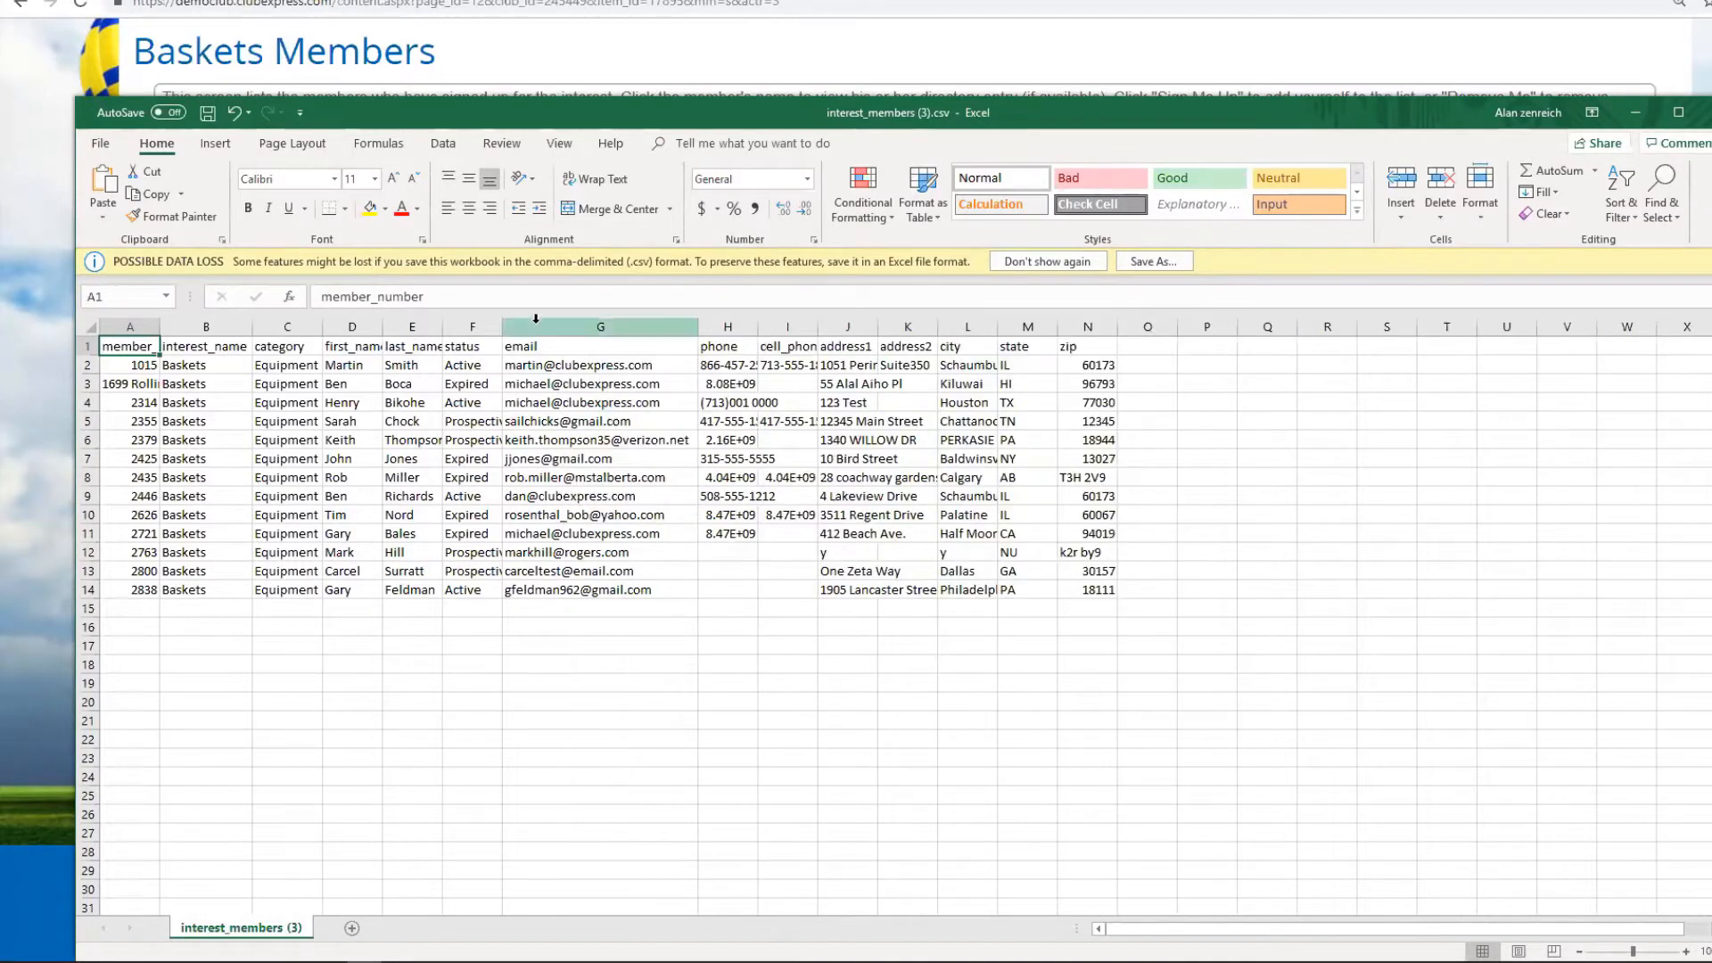
double_click(502, 326)
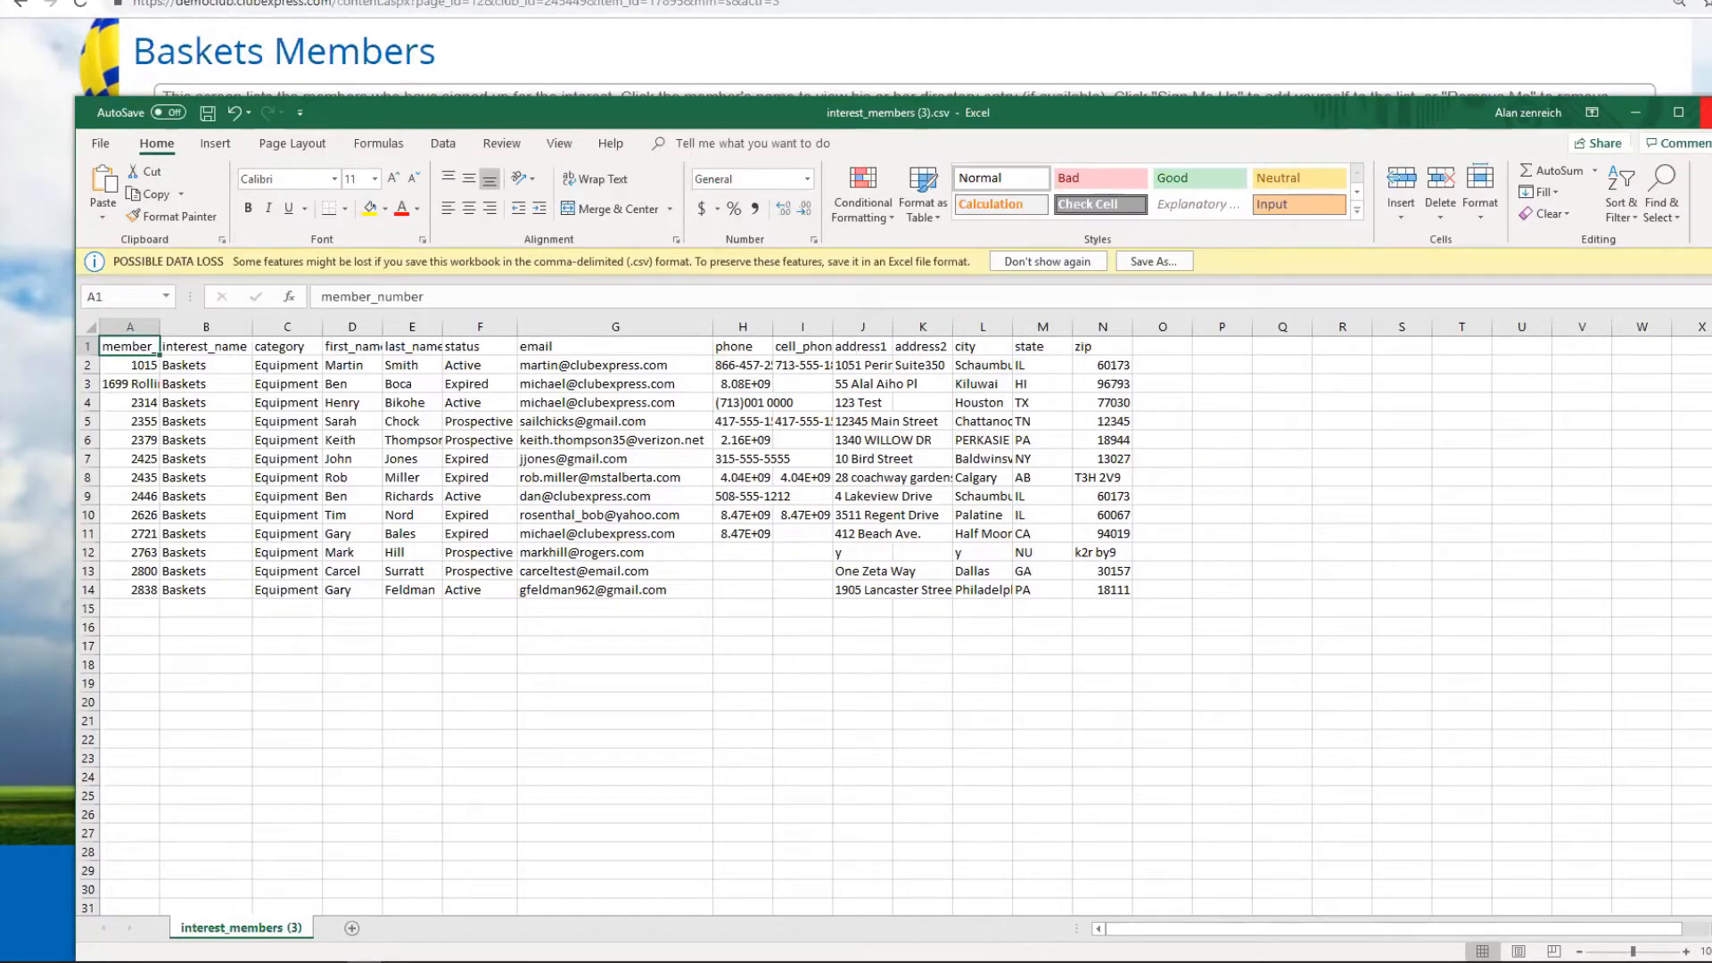
left_click(1703, 112)
left_click(863, 486)
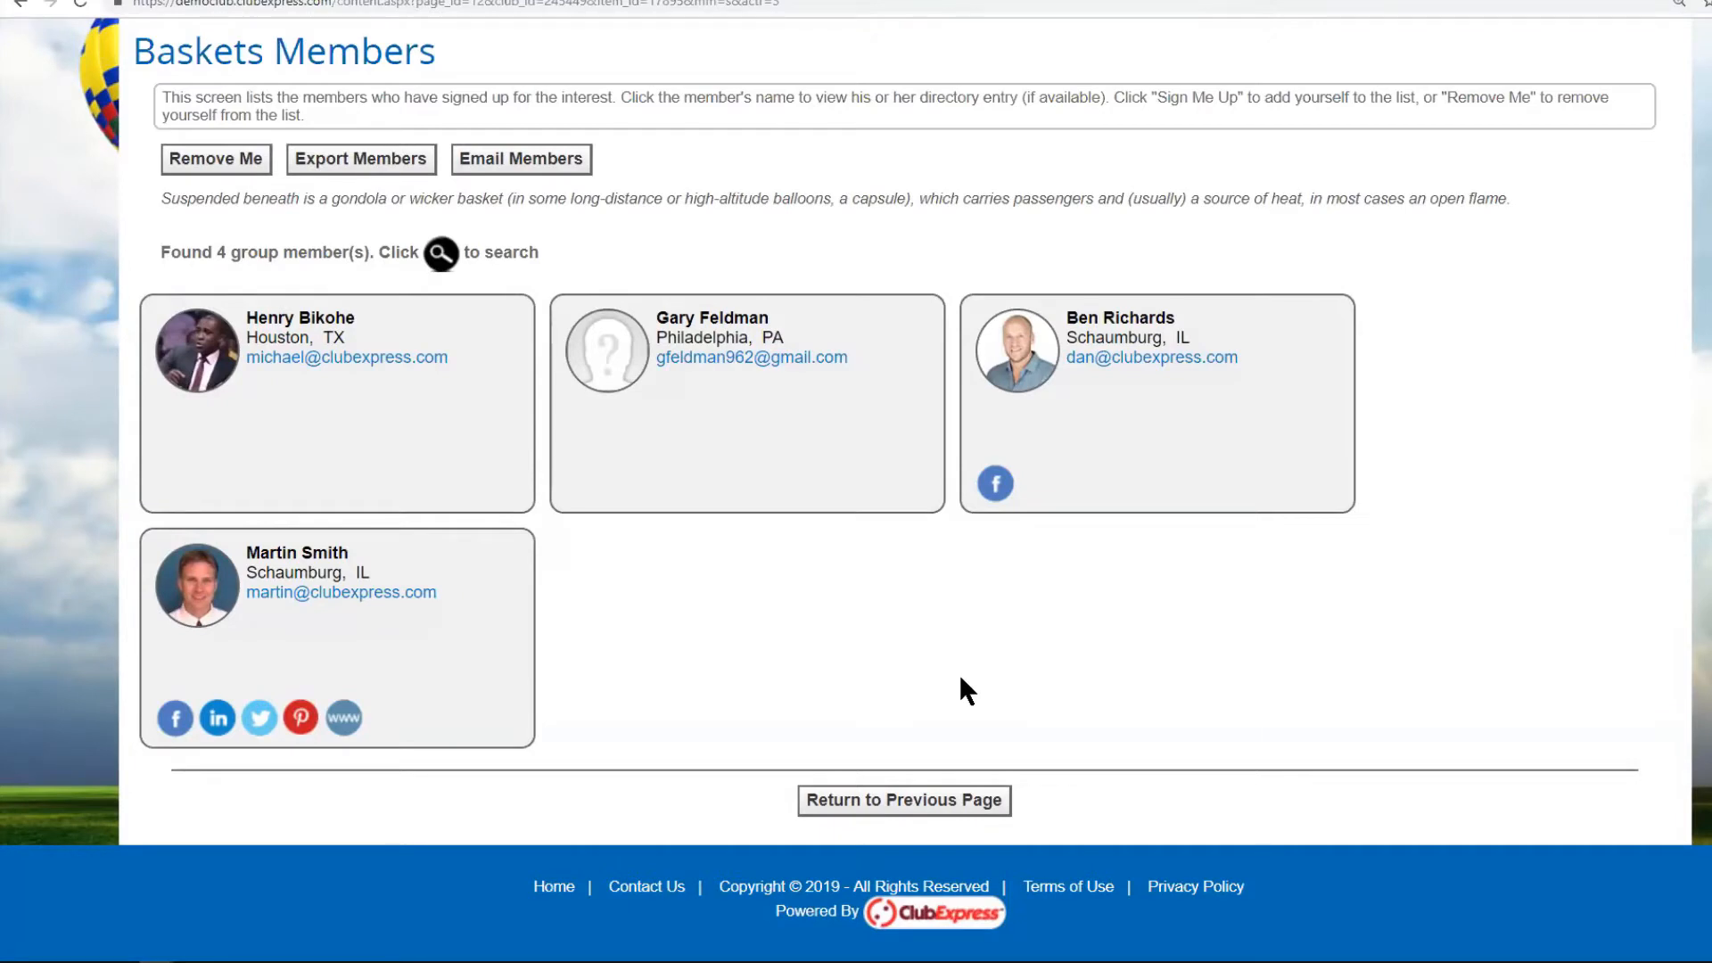
Start an email to Baskets members, resize and move the form, then cancel and discard it.
left_click(531, 161)
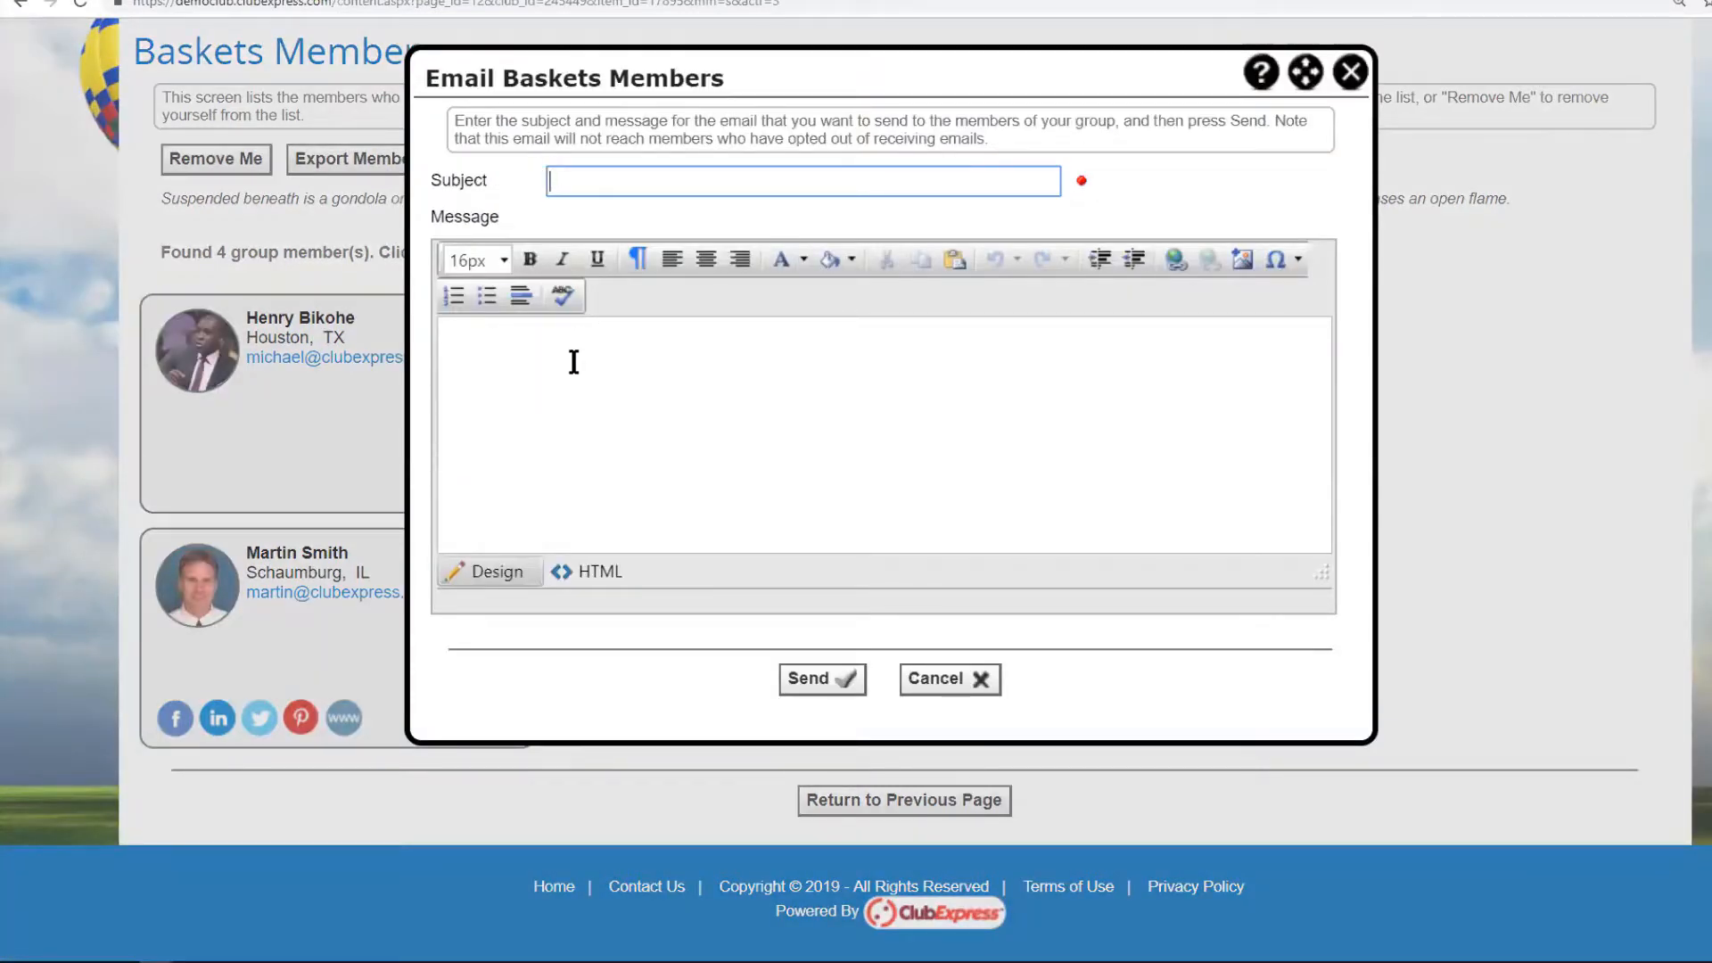
left_click_drag(1376, 743, 1643, 811)
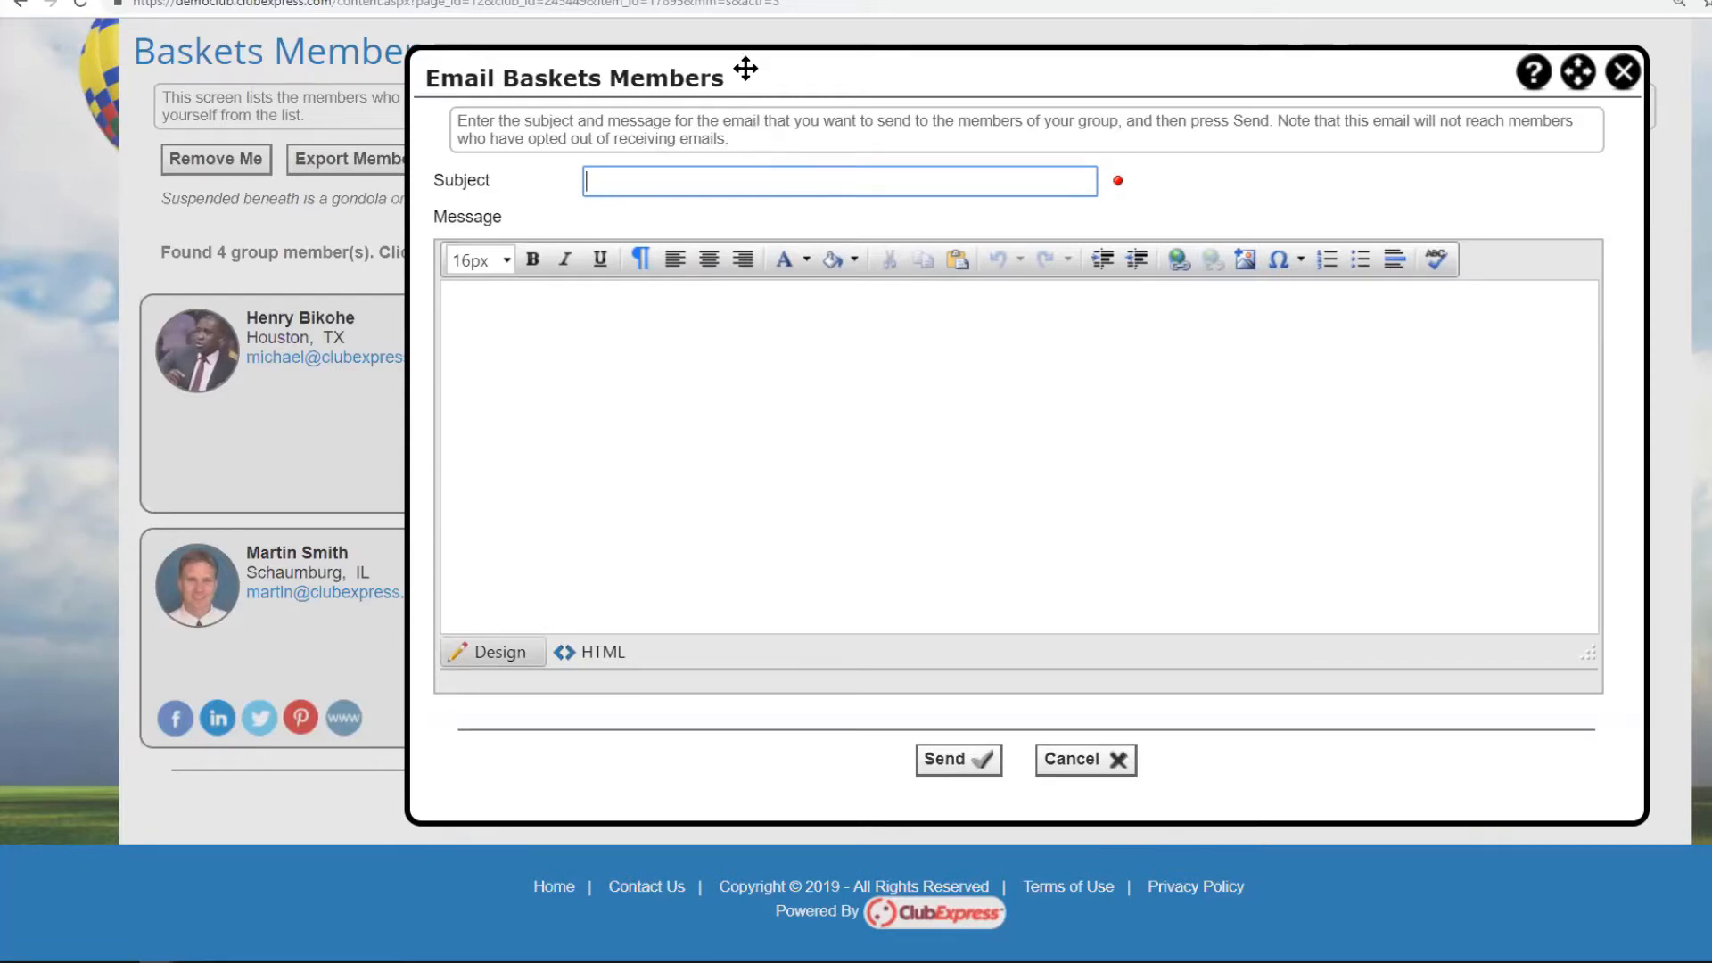
left_click_drag(741, 68, 616, 69)
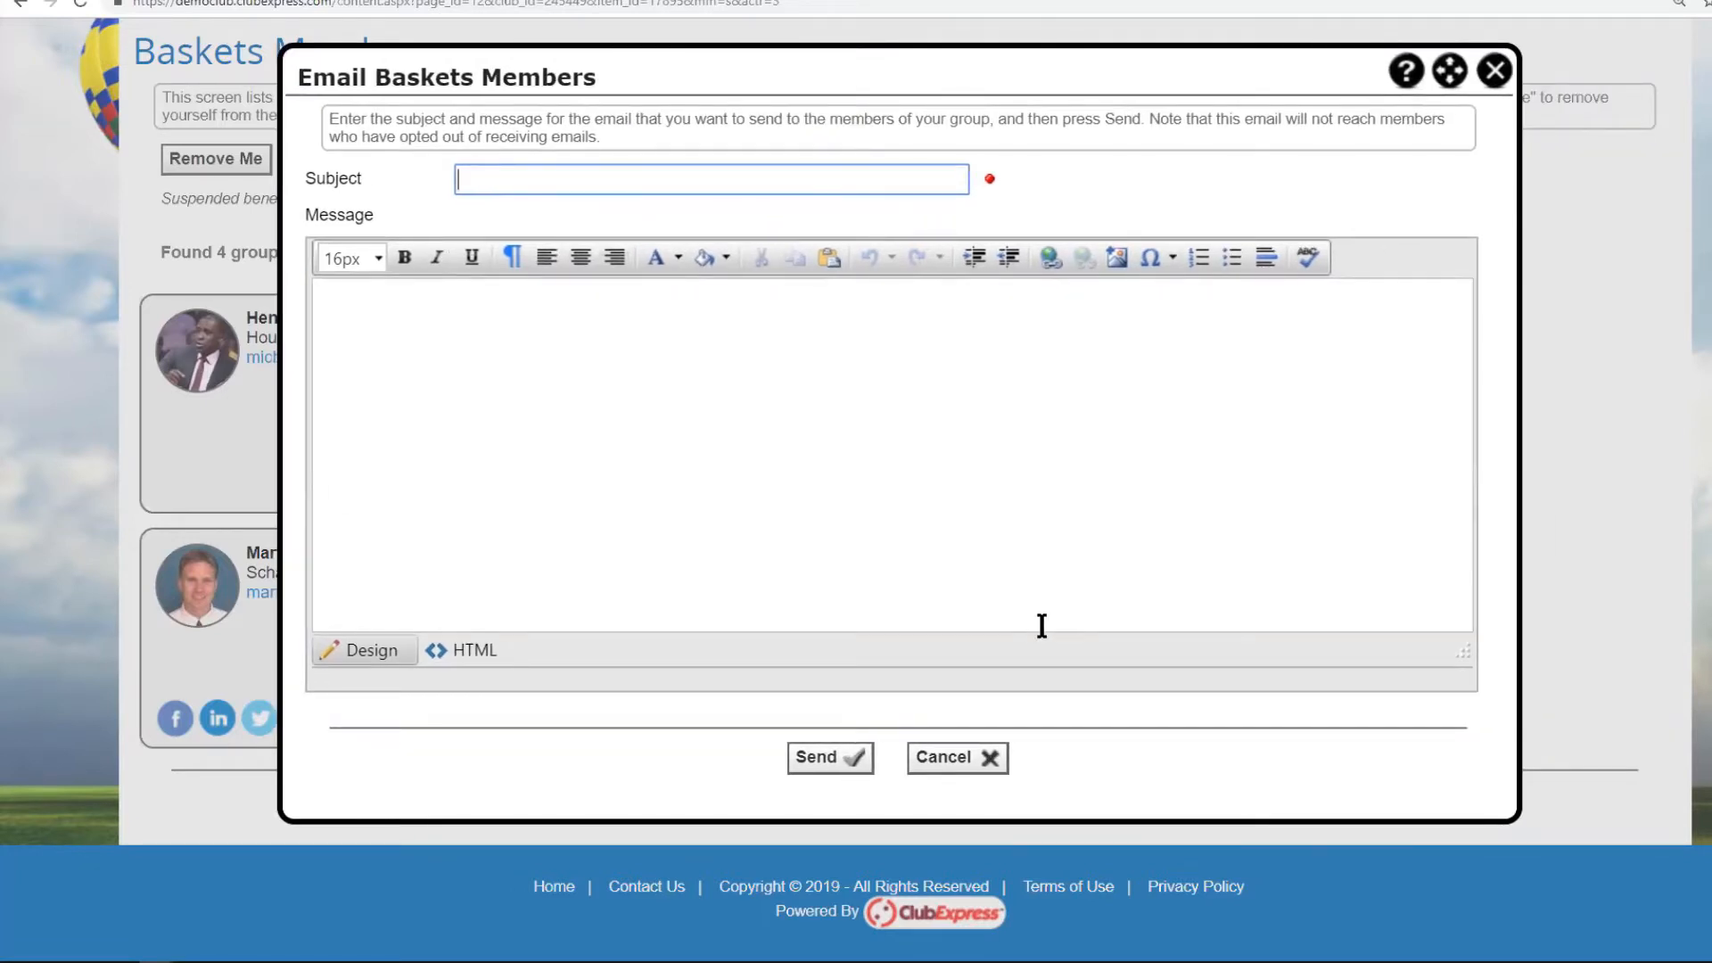
left_click(961, 760)
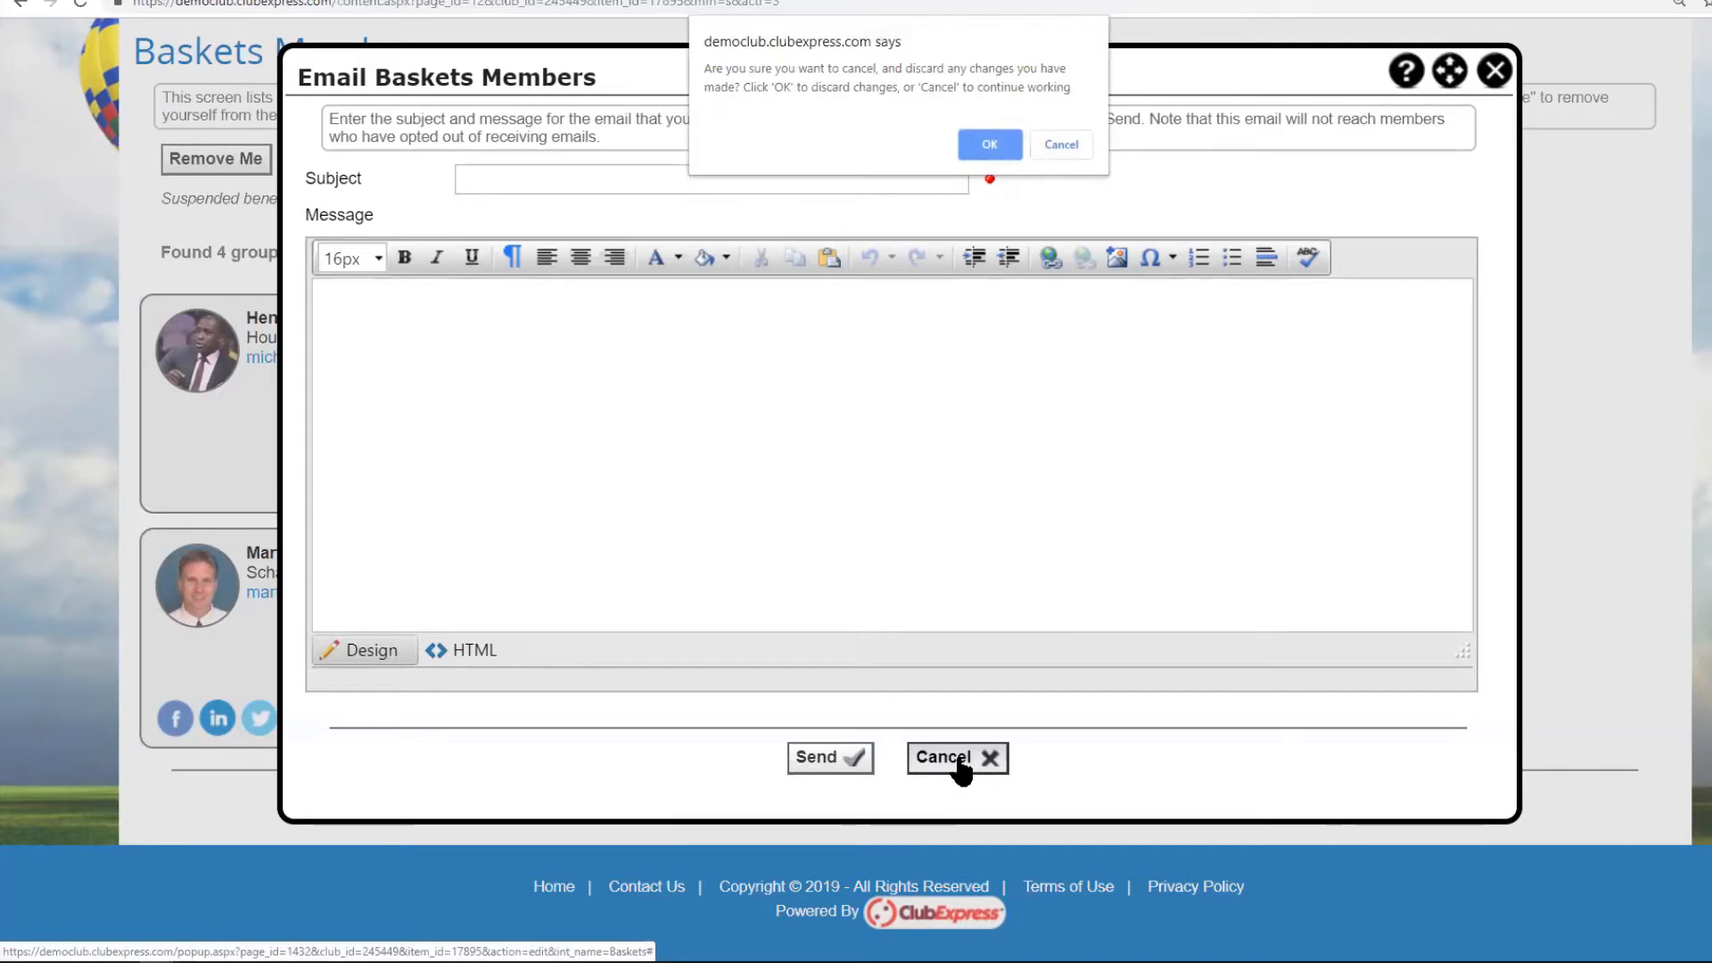
left_click(995, 144)
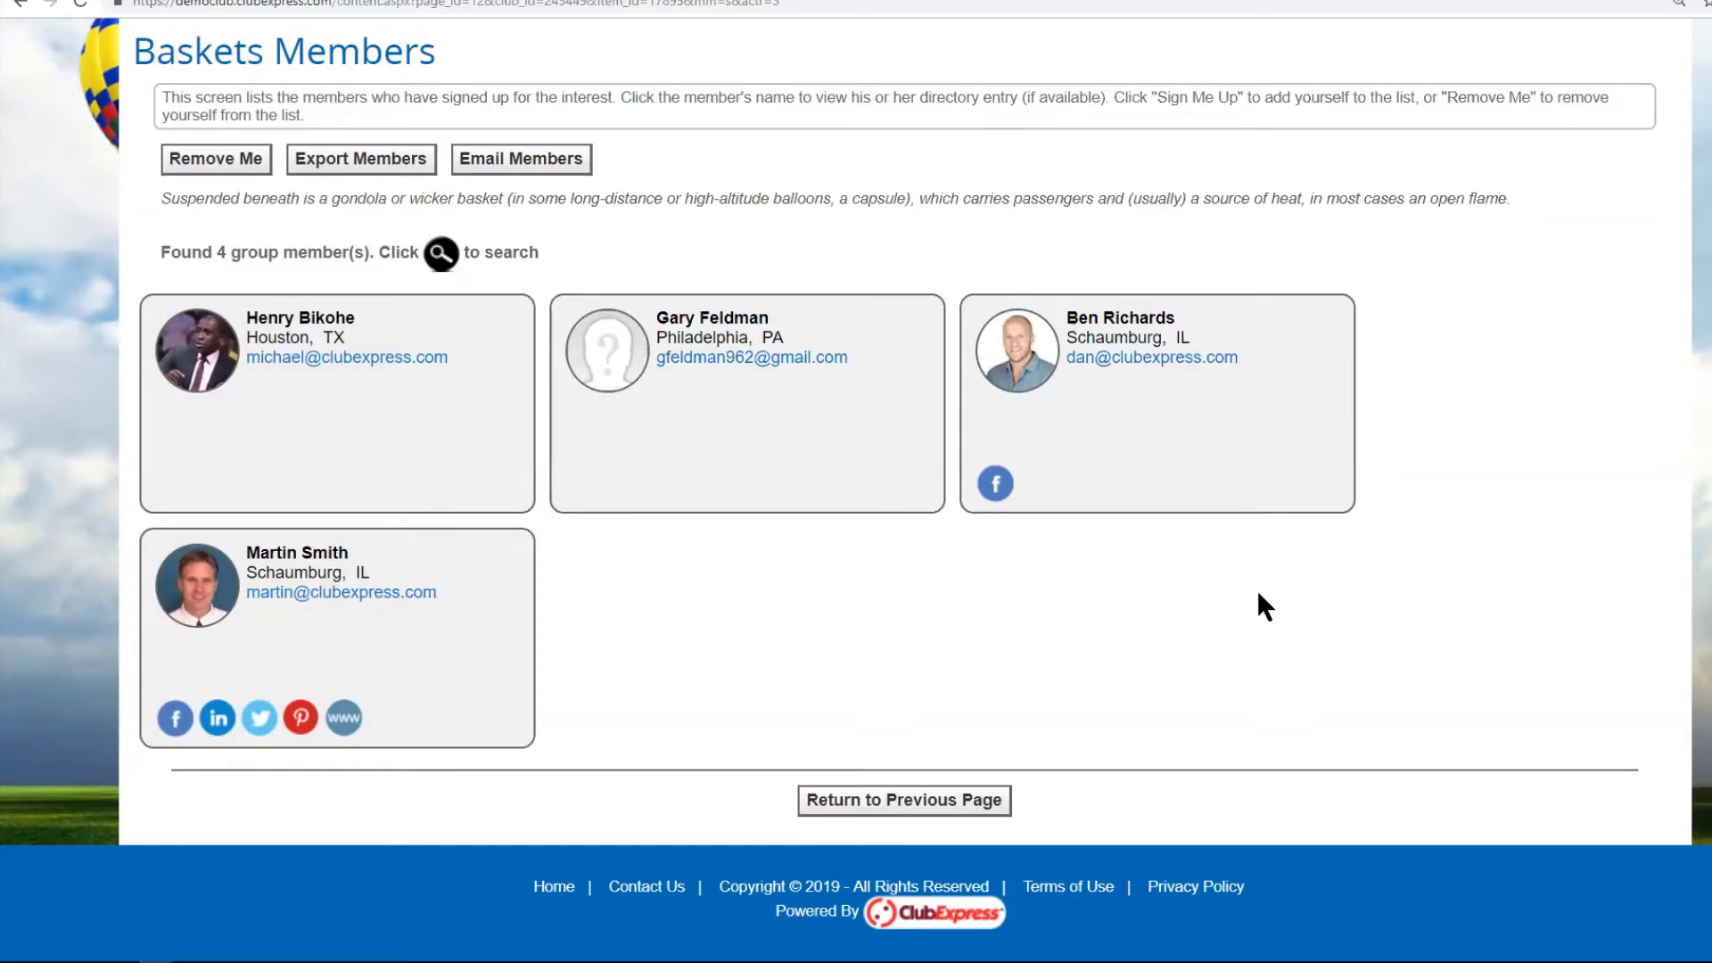
Return to the Interests list and open the Education and Inspection members page with its 4 members.
scroll(1007, 580, "up", 3)
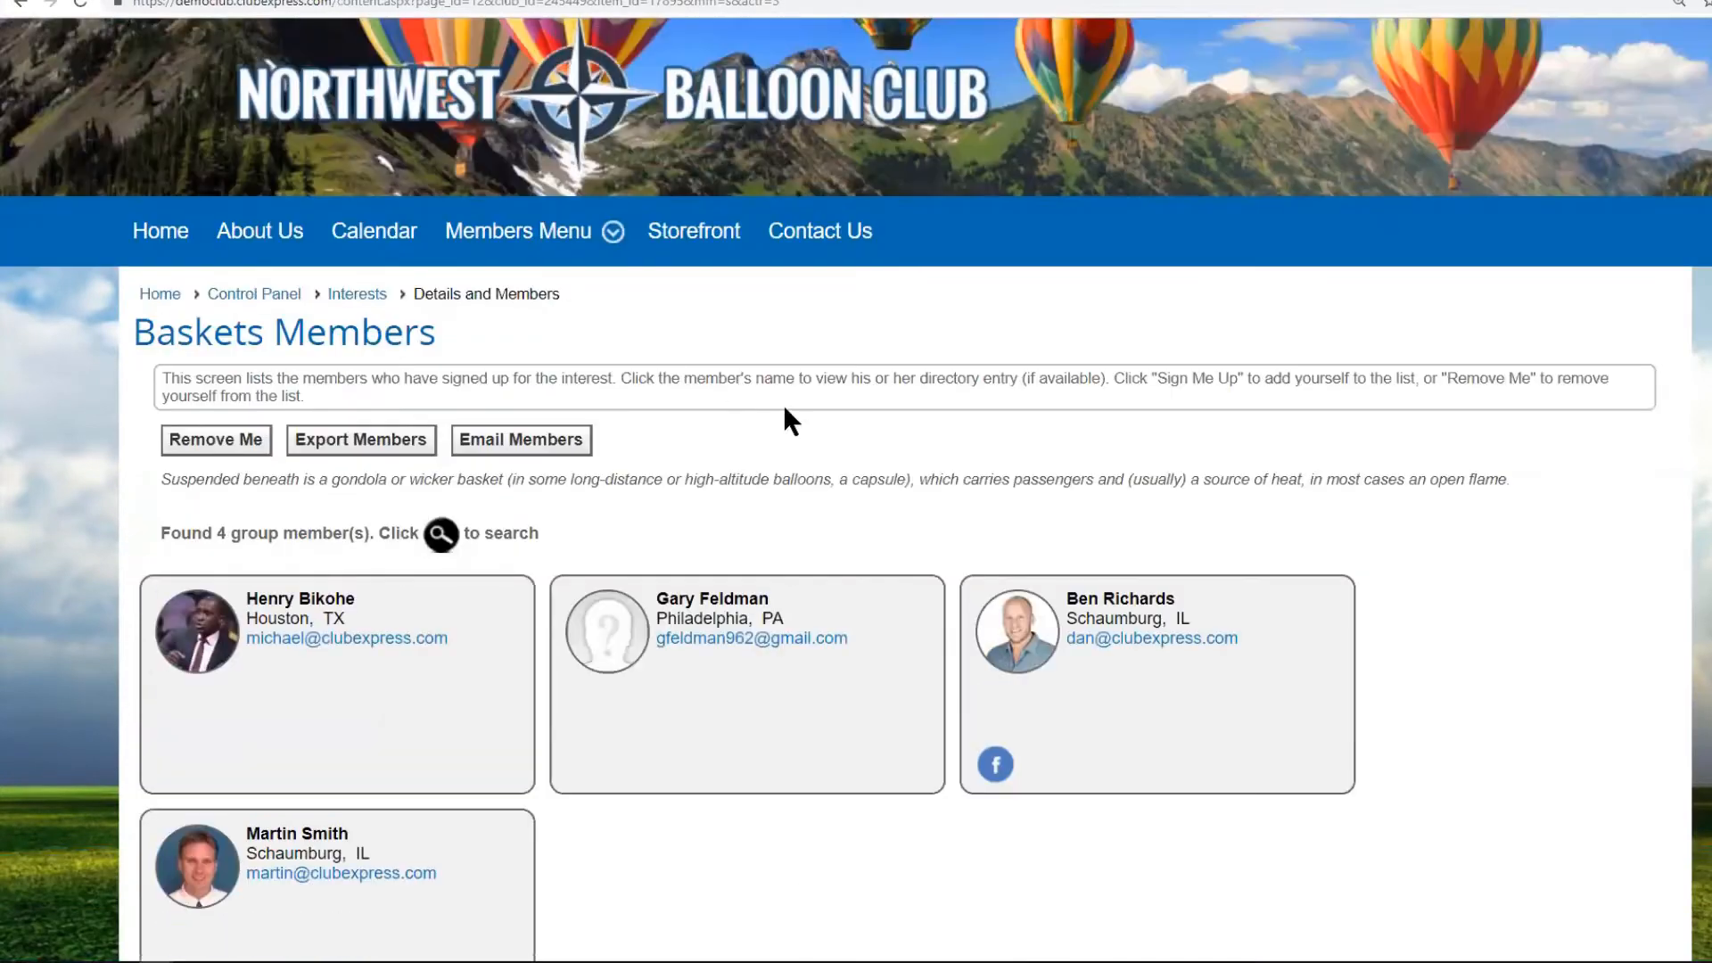
left_click(359, 300)
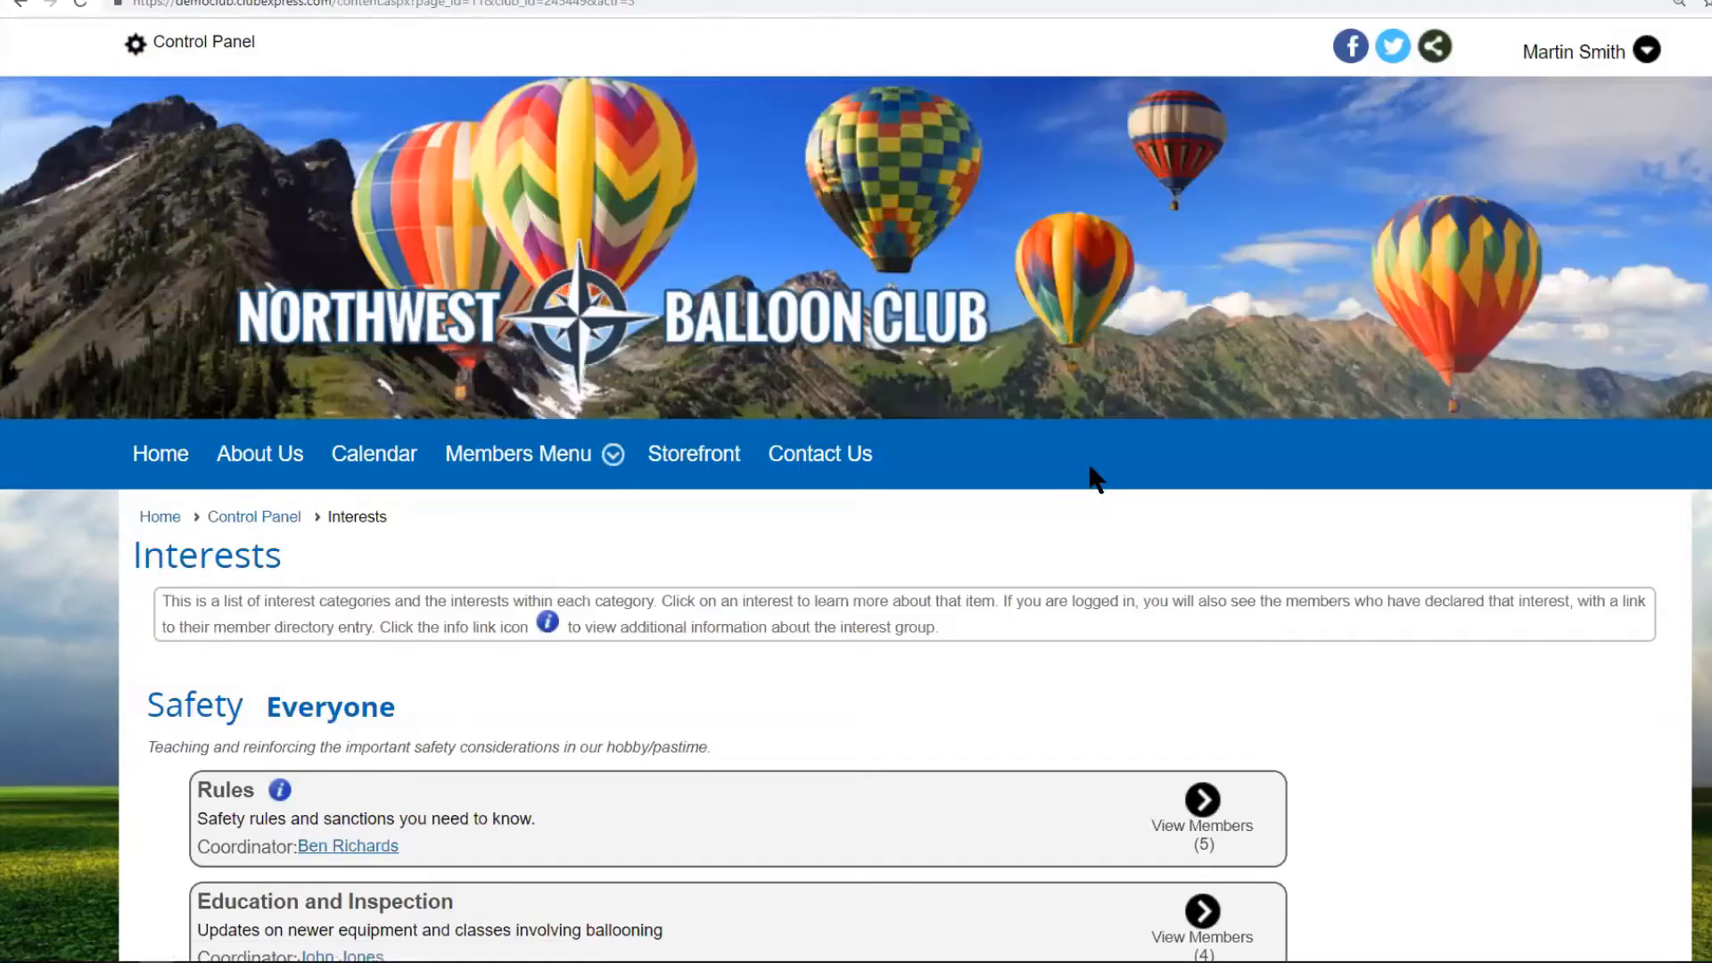
scroll(1390, 482, "down", 5)
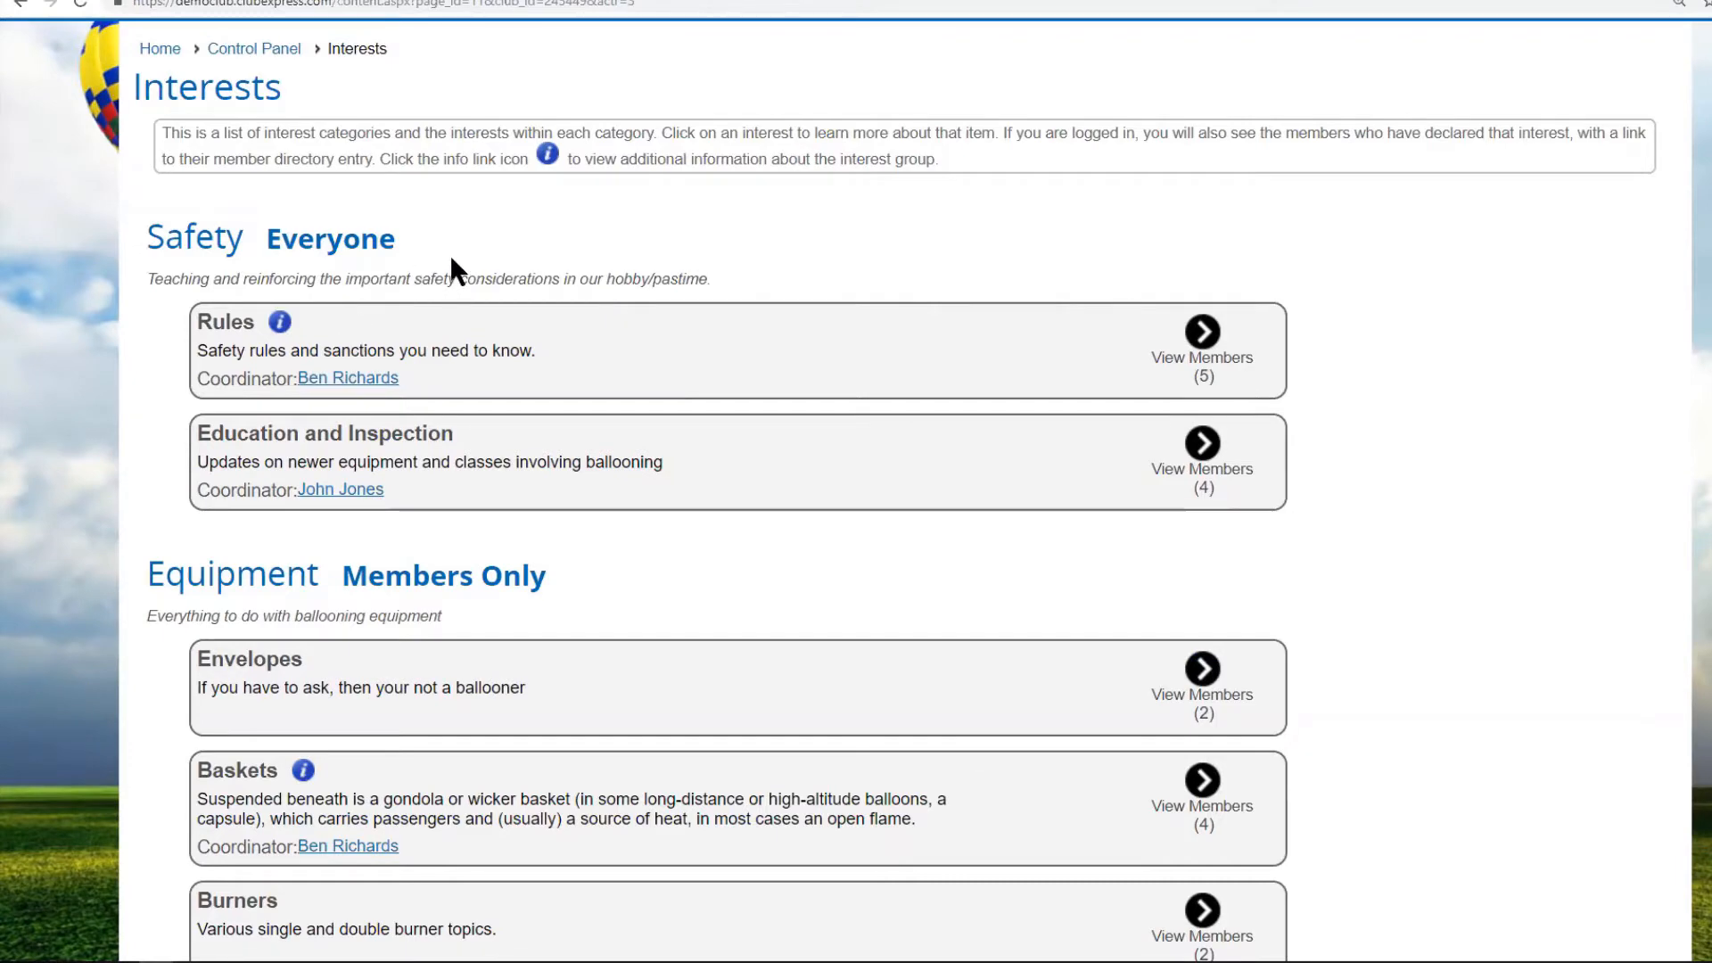
scroll(681, 268, "up", 4)
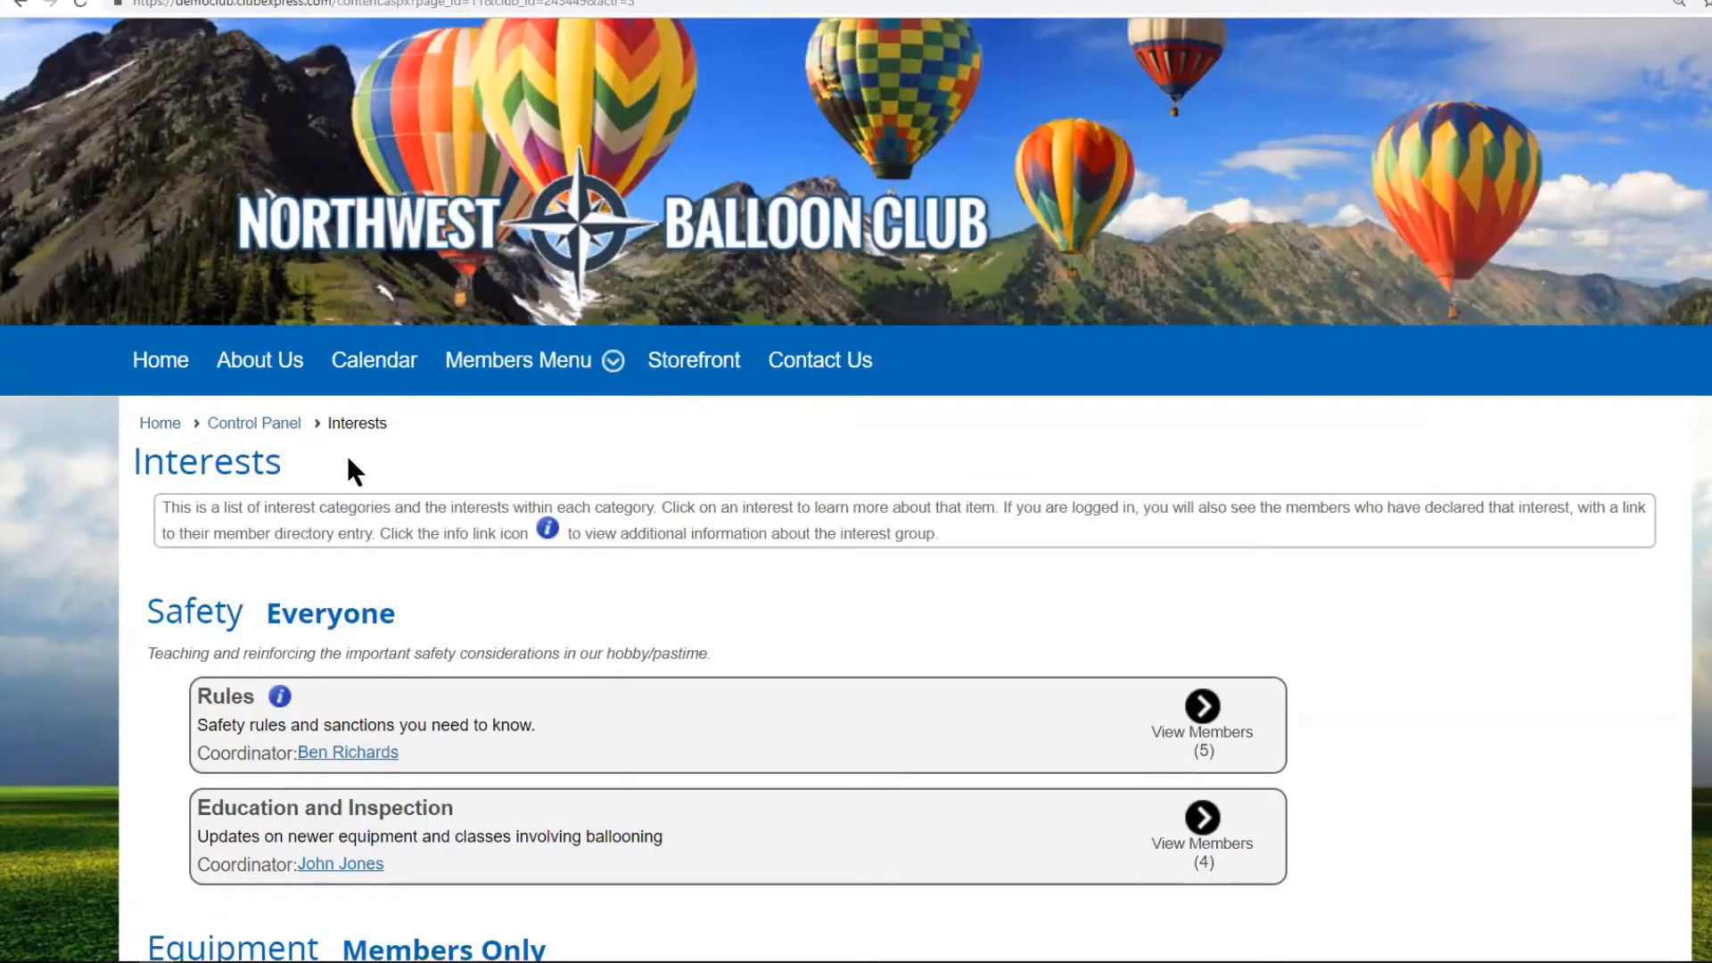
scroll(582, 436, "down", 4)
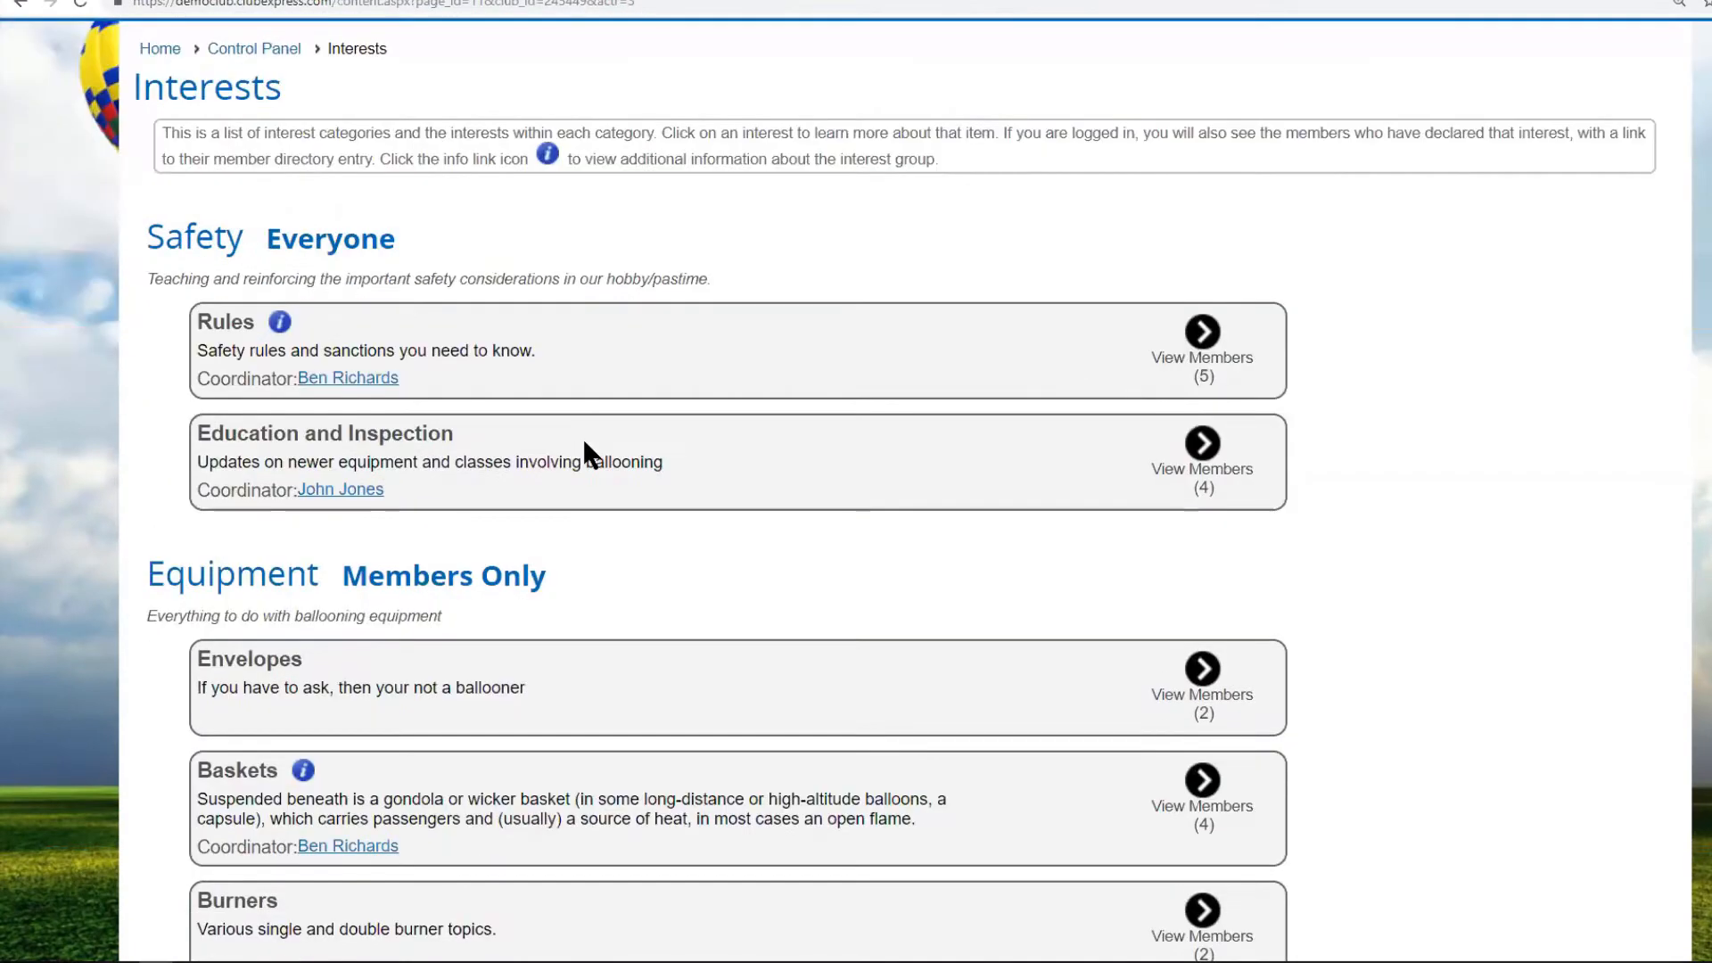
left_click(314, 437)
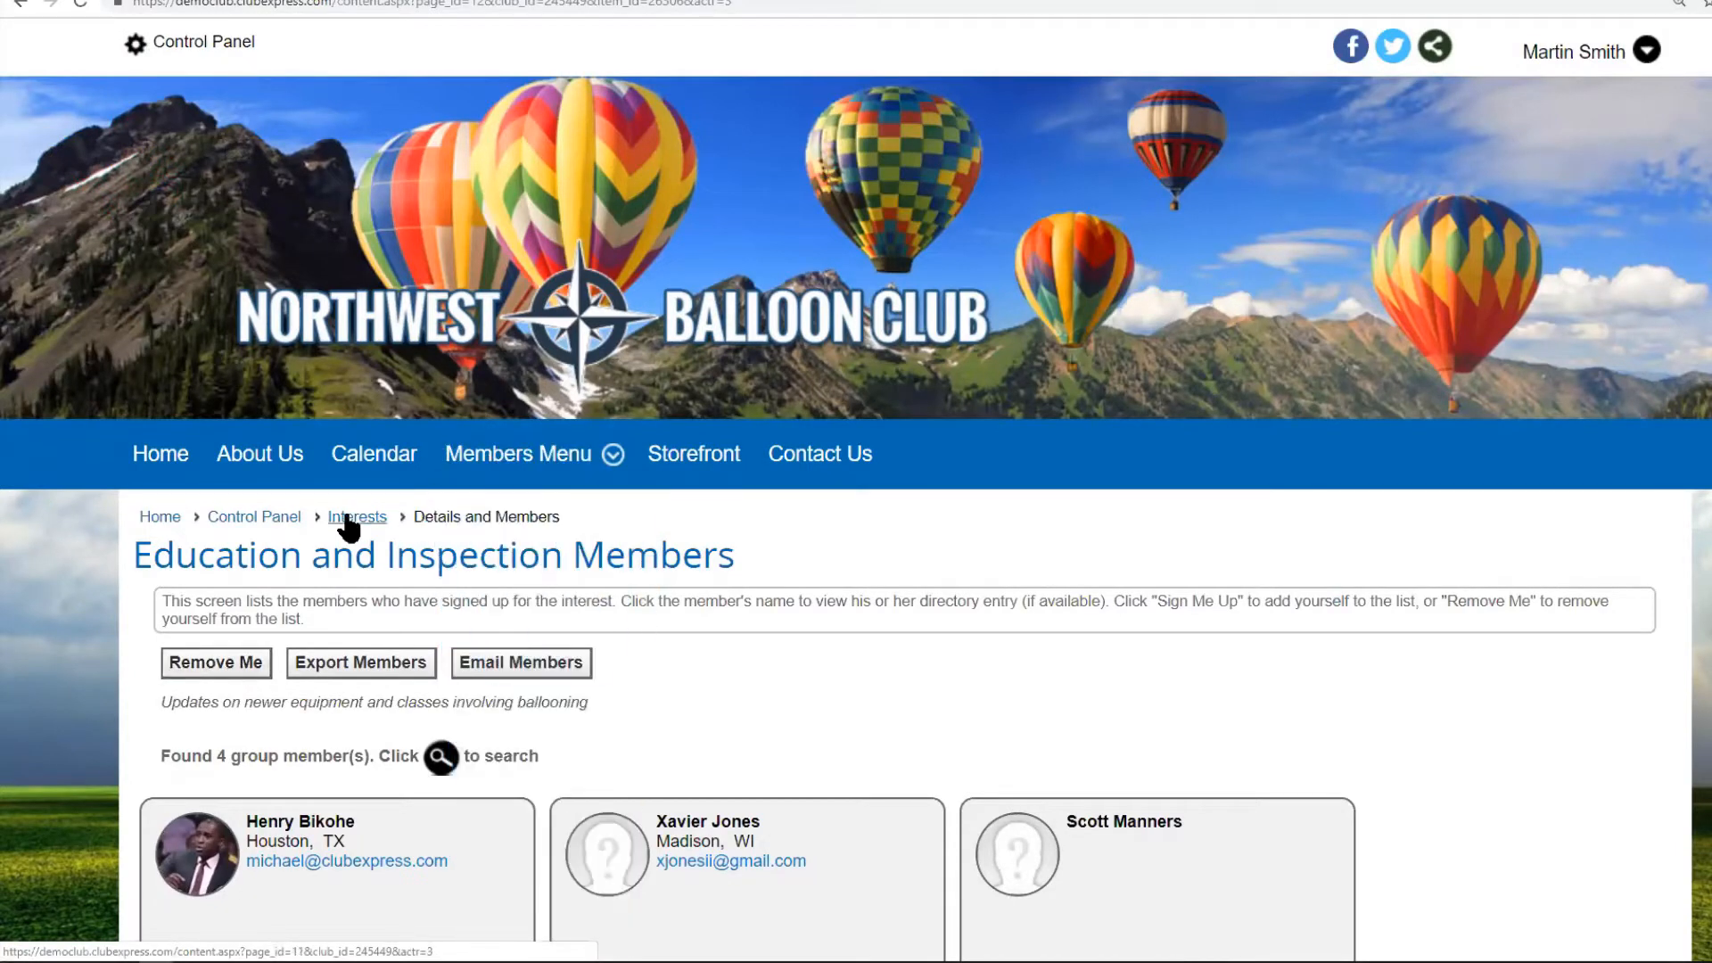
left_click(1567, 71)
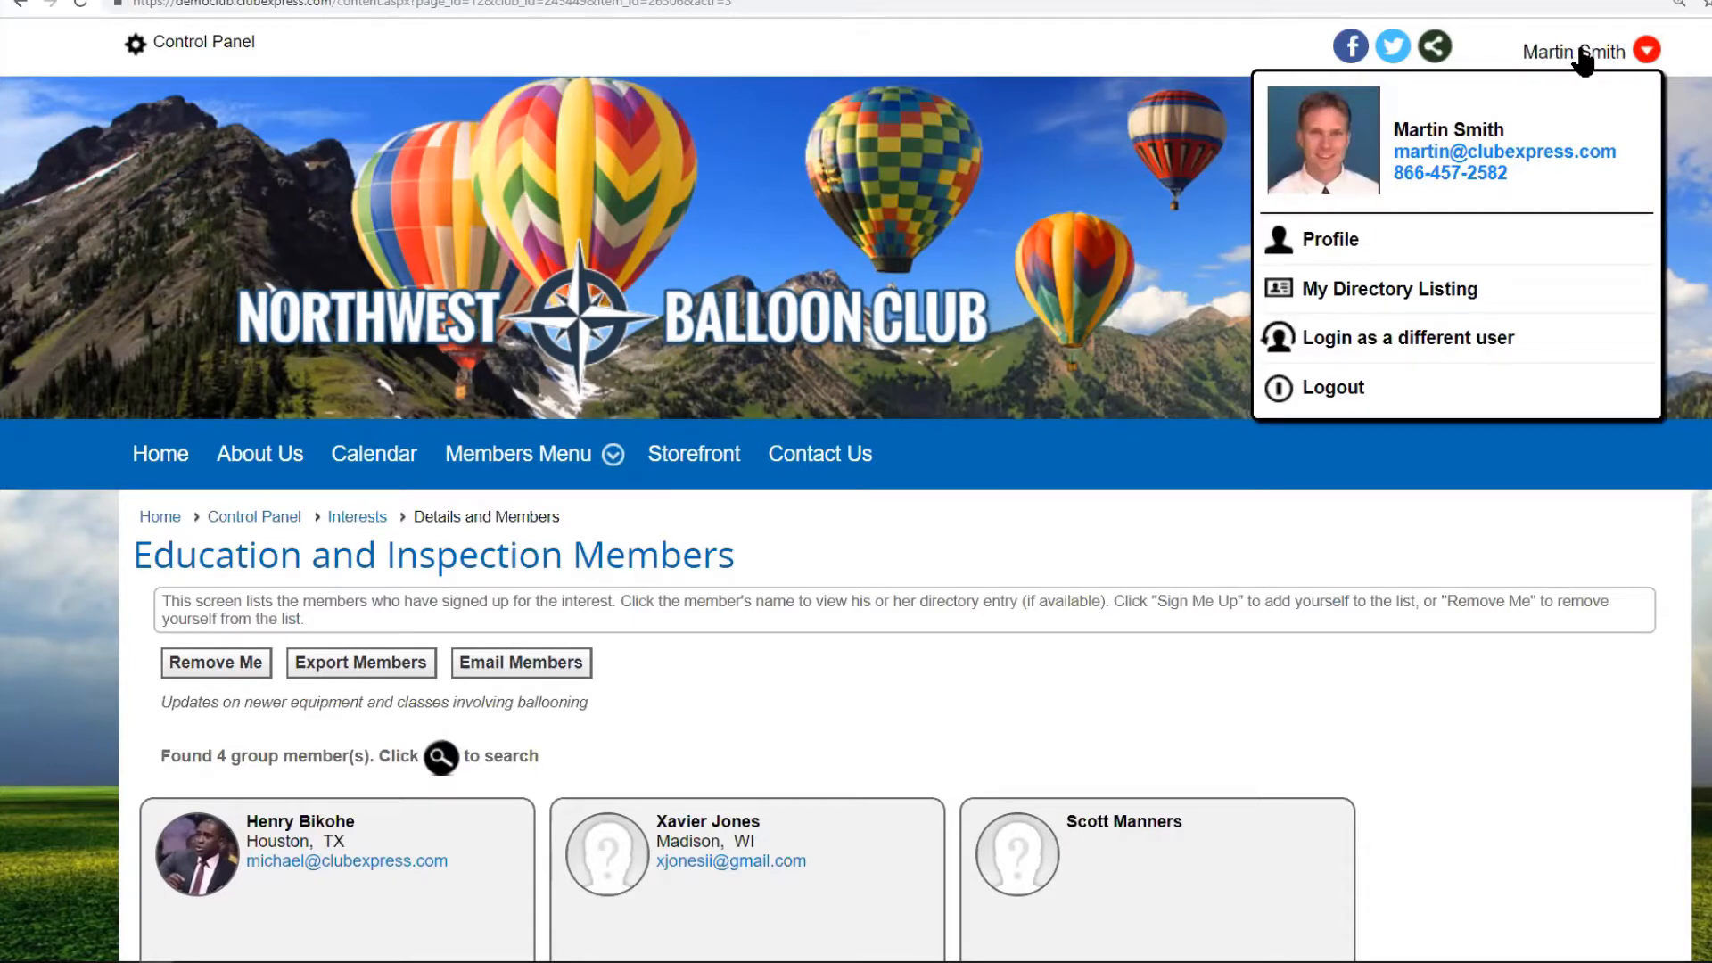
Open the Interests selections in your member profile.
left_click(1328, 254)
scroll(1050, 455, "down", 6)
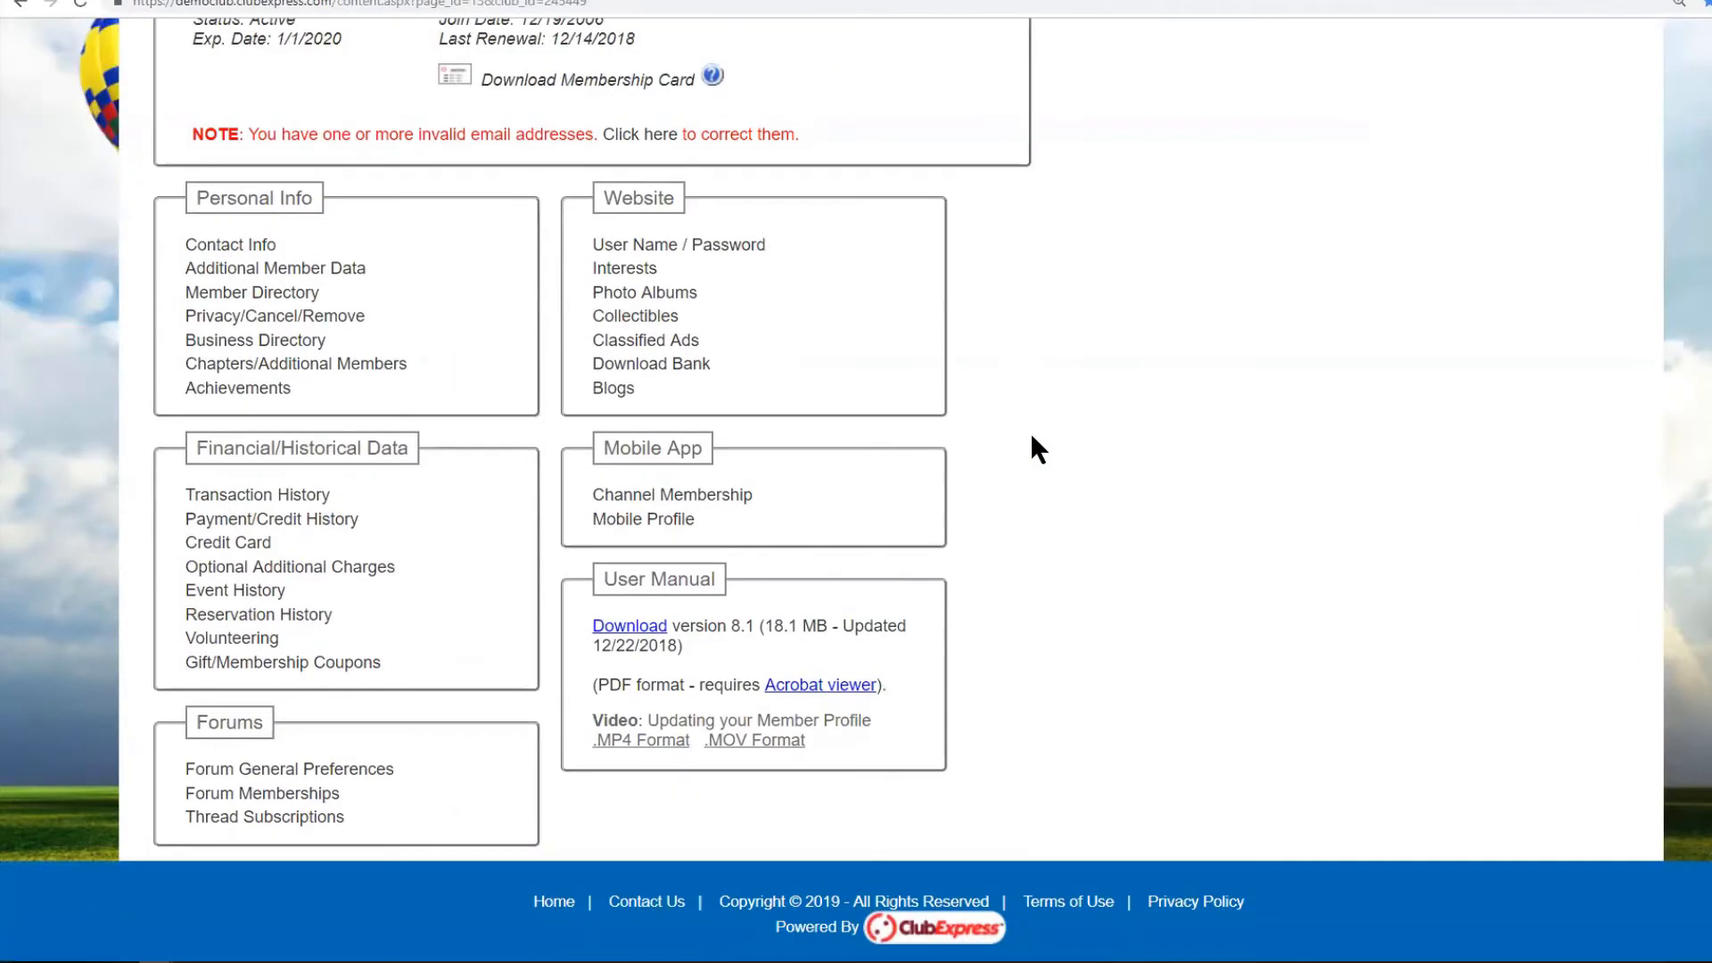
left_click(632, 282)
scroll(1192, 344, "down", 1)
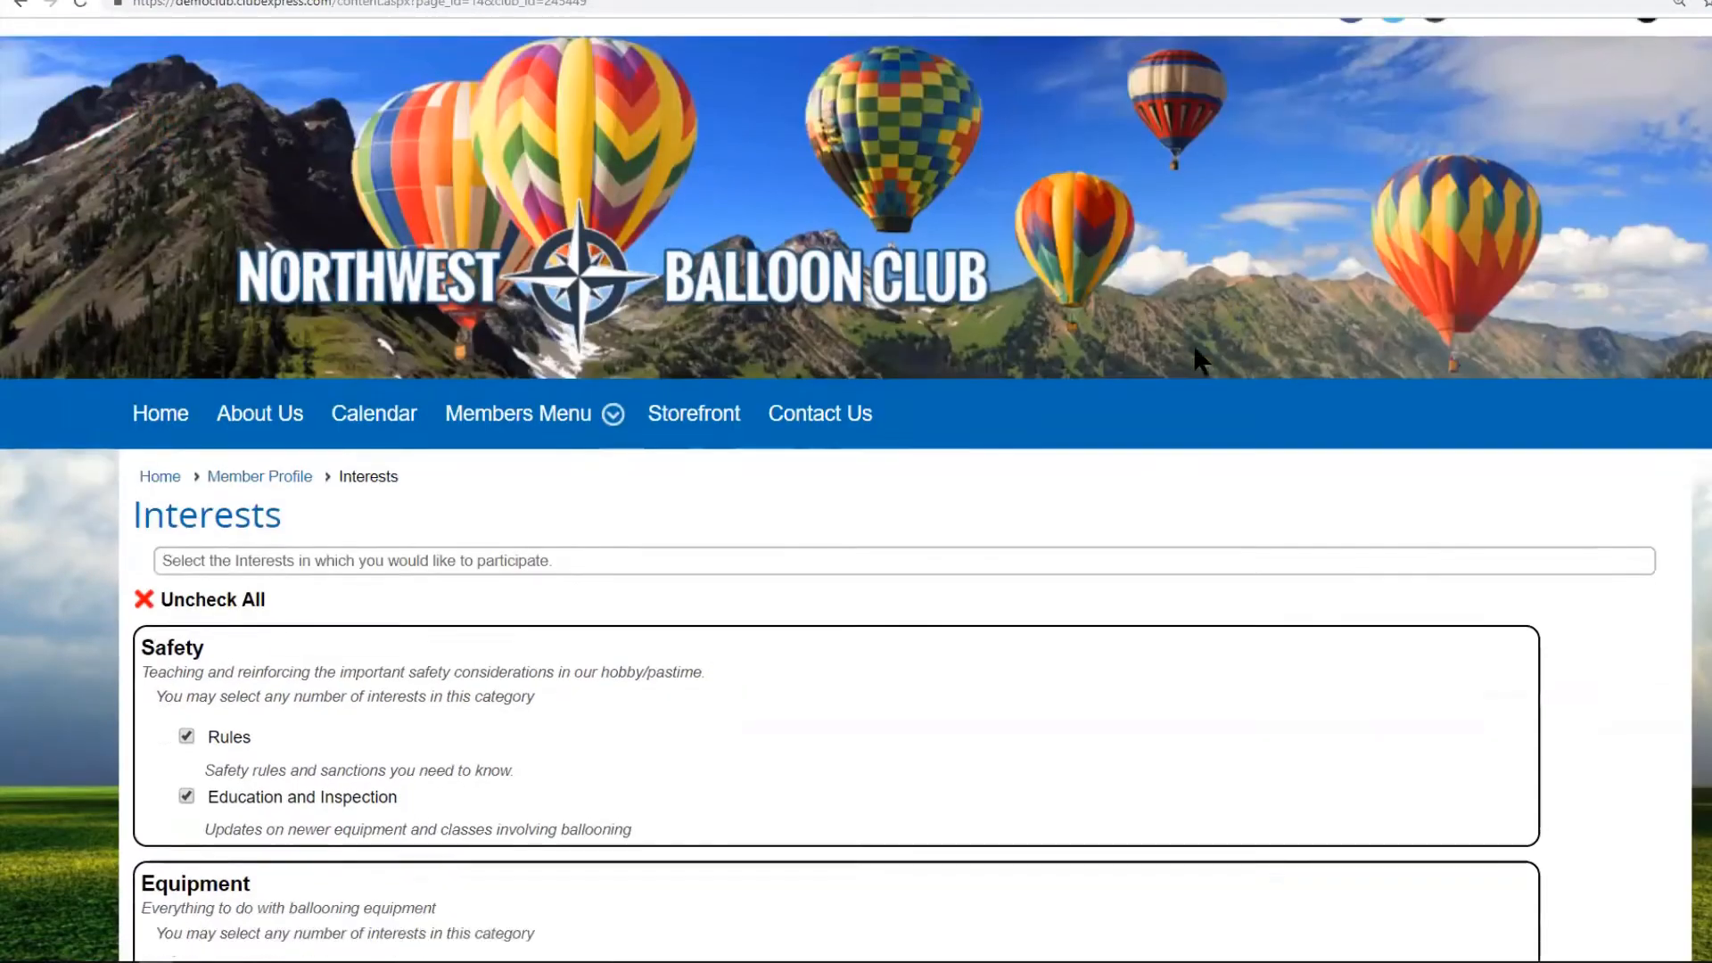
scroll(1193, 344, "down", 5)
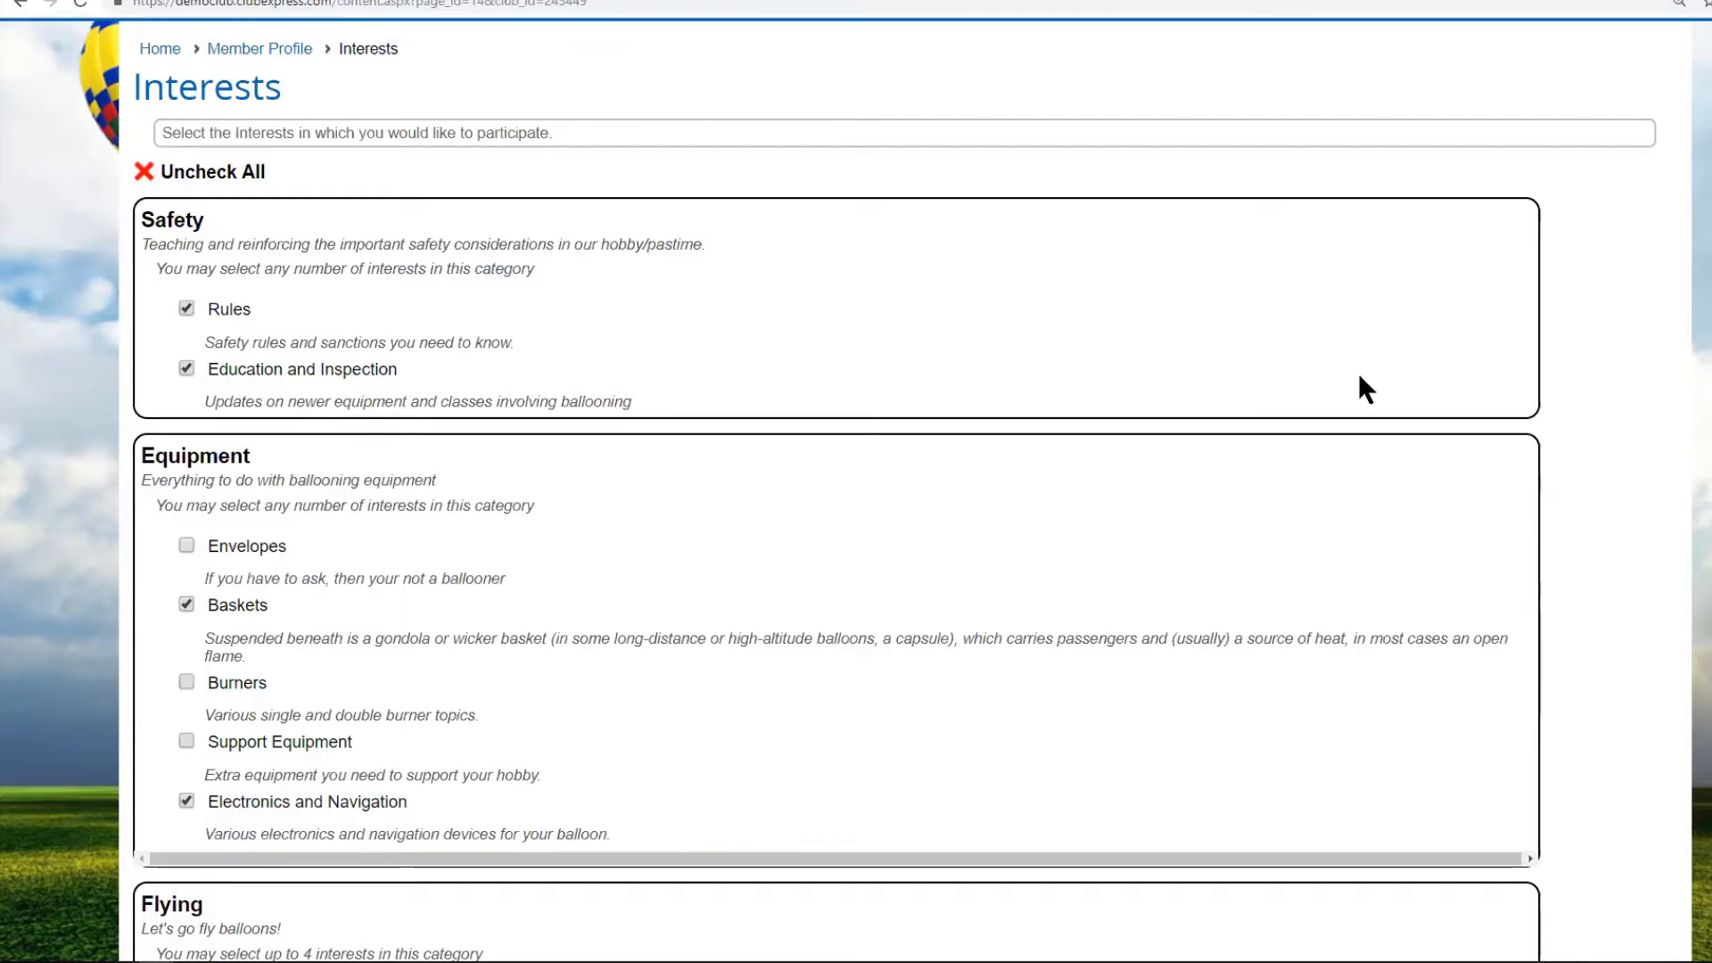
scroll(1338, 392, "down", 8)
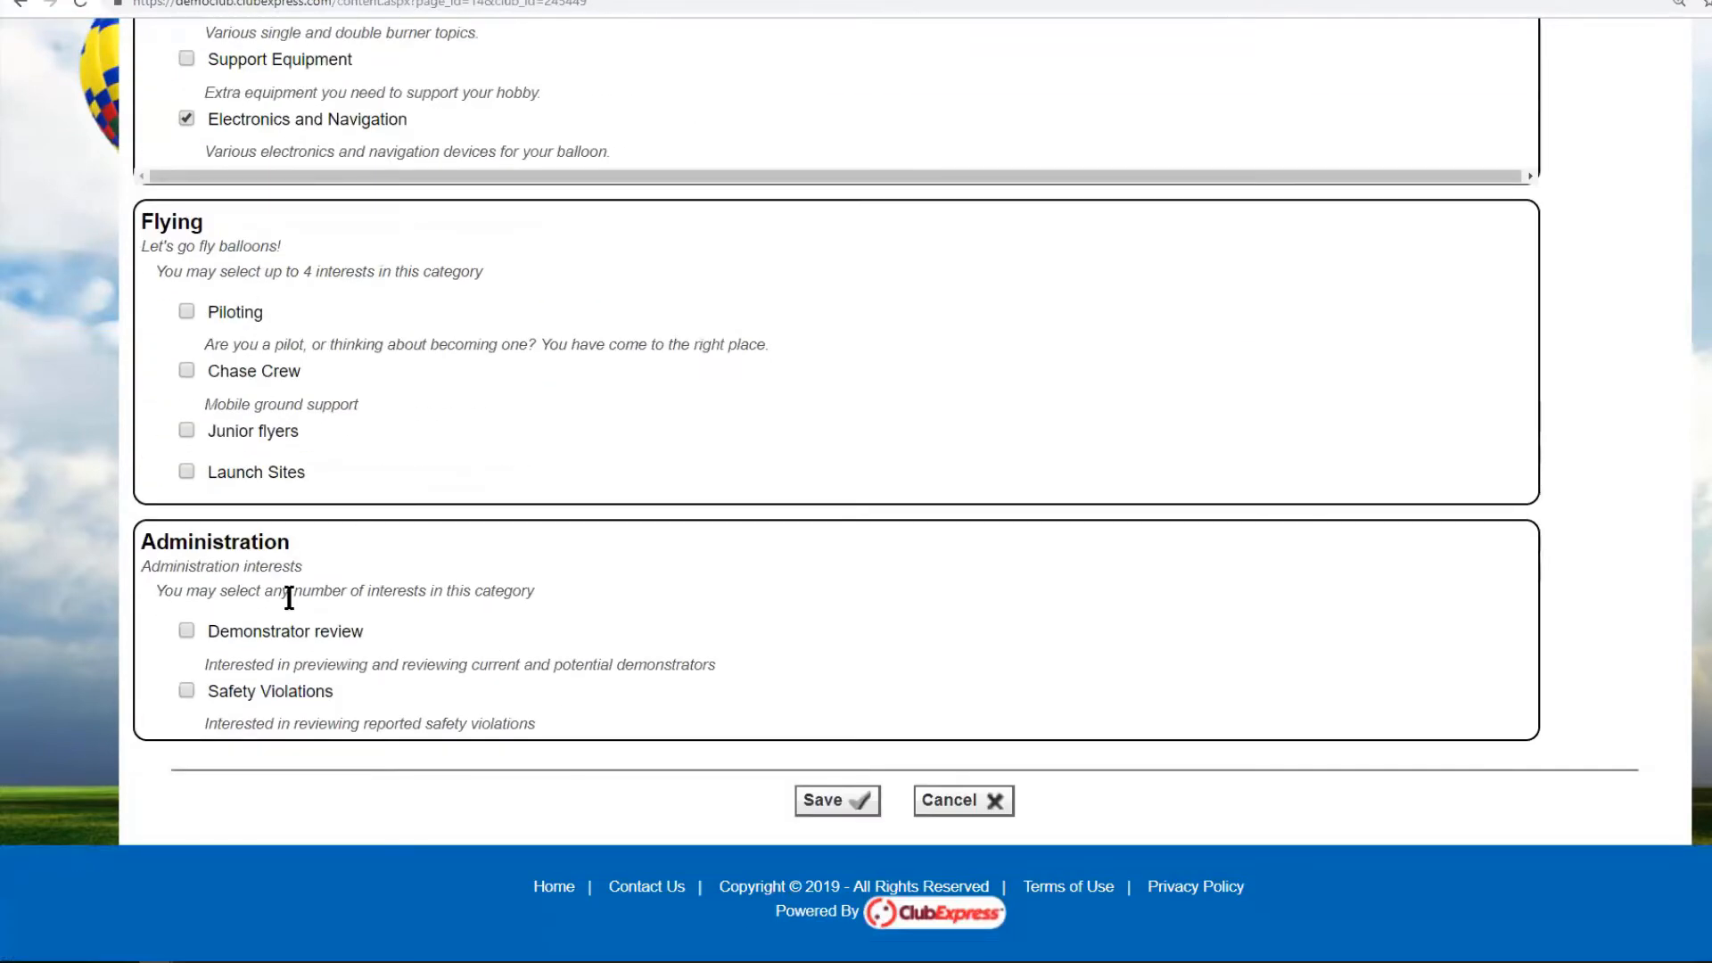
scroll(749, 321, "up", 4)
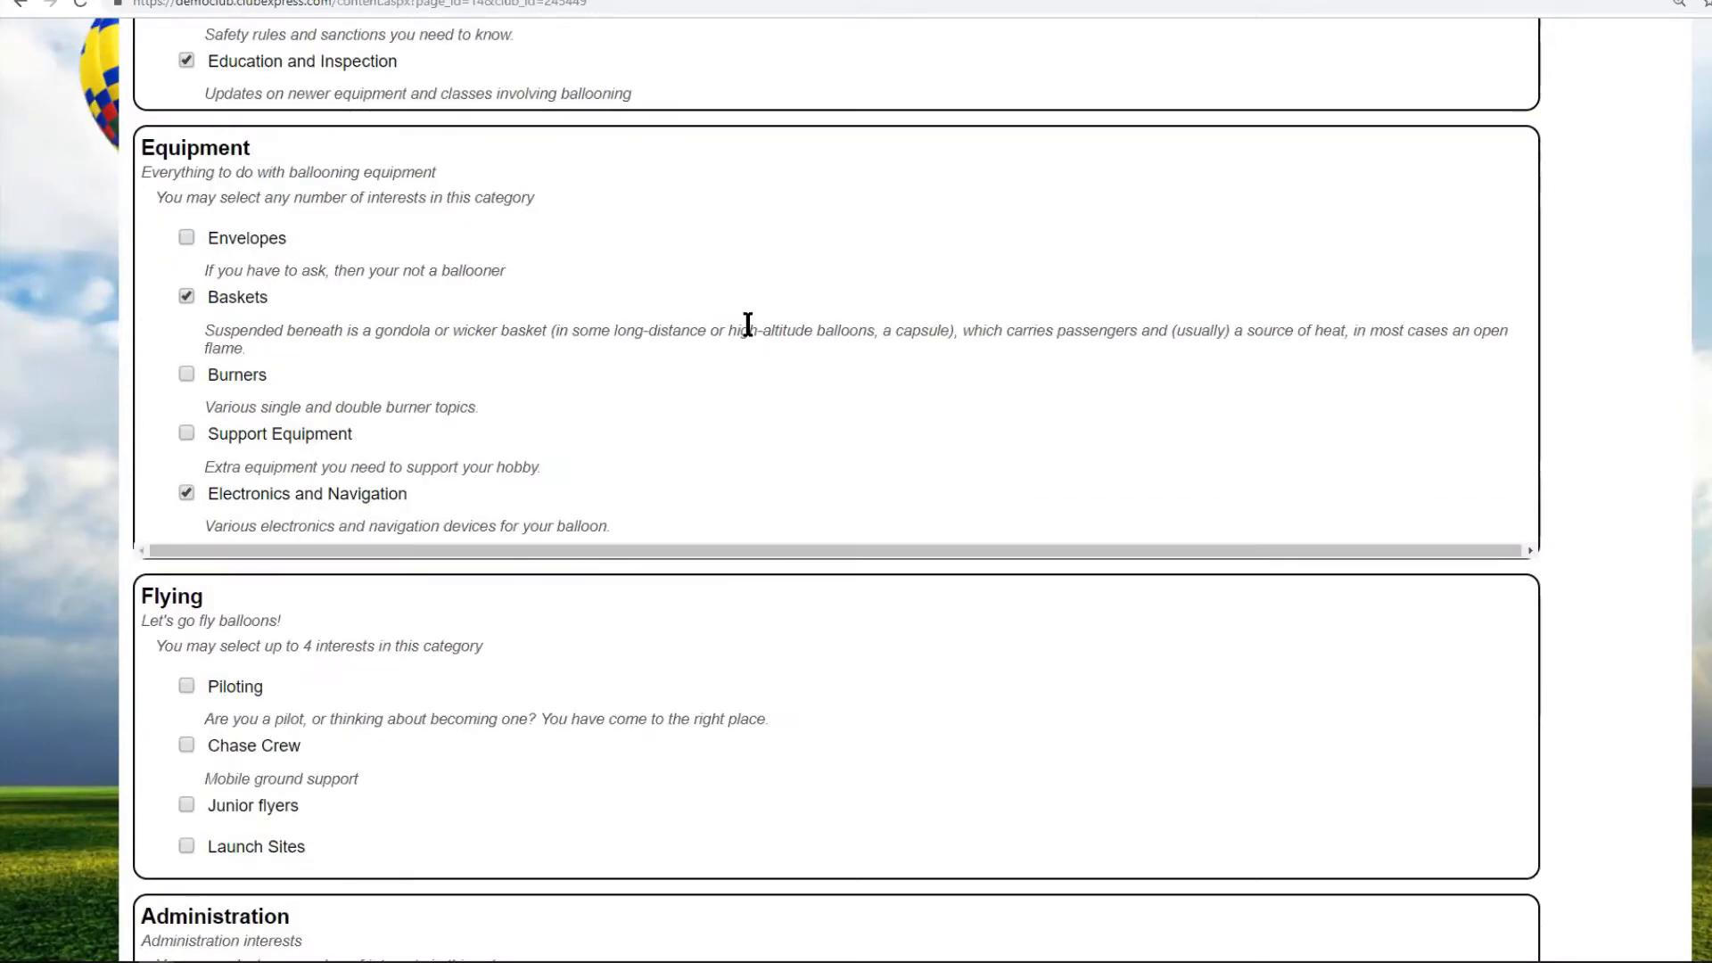
scroll(747, 323, "up", 5)
scroll(747, 321, "down", 6)
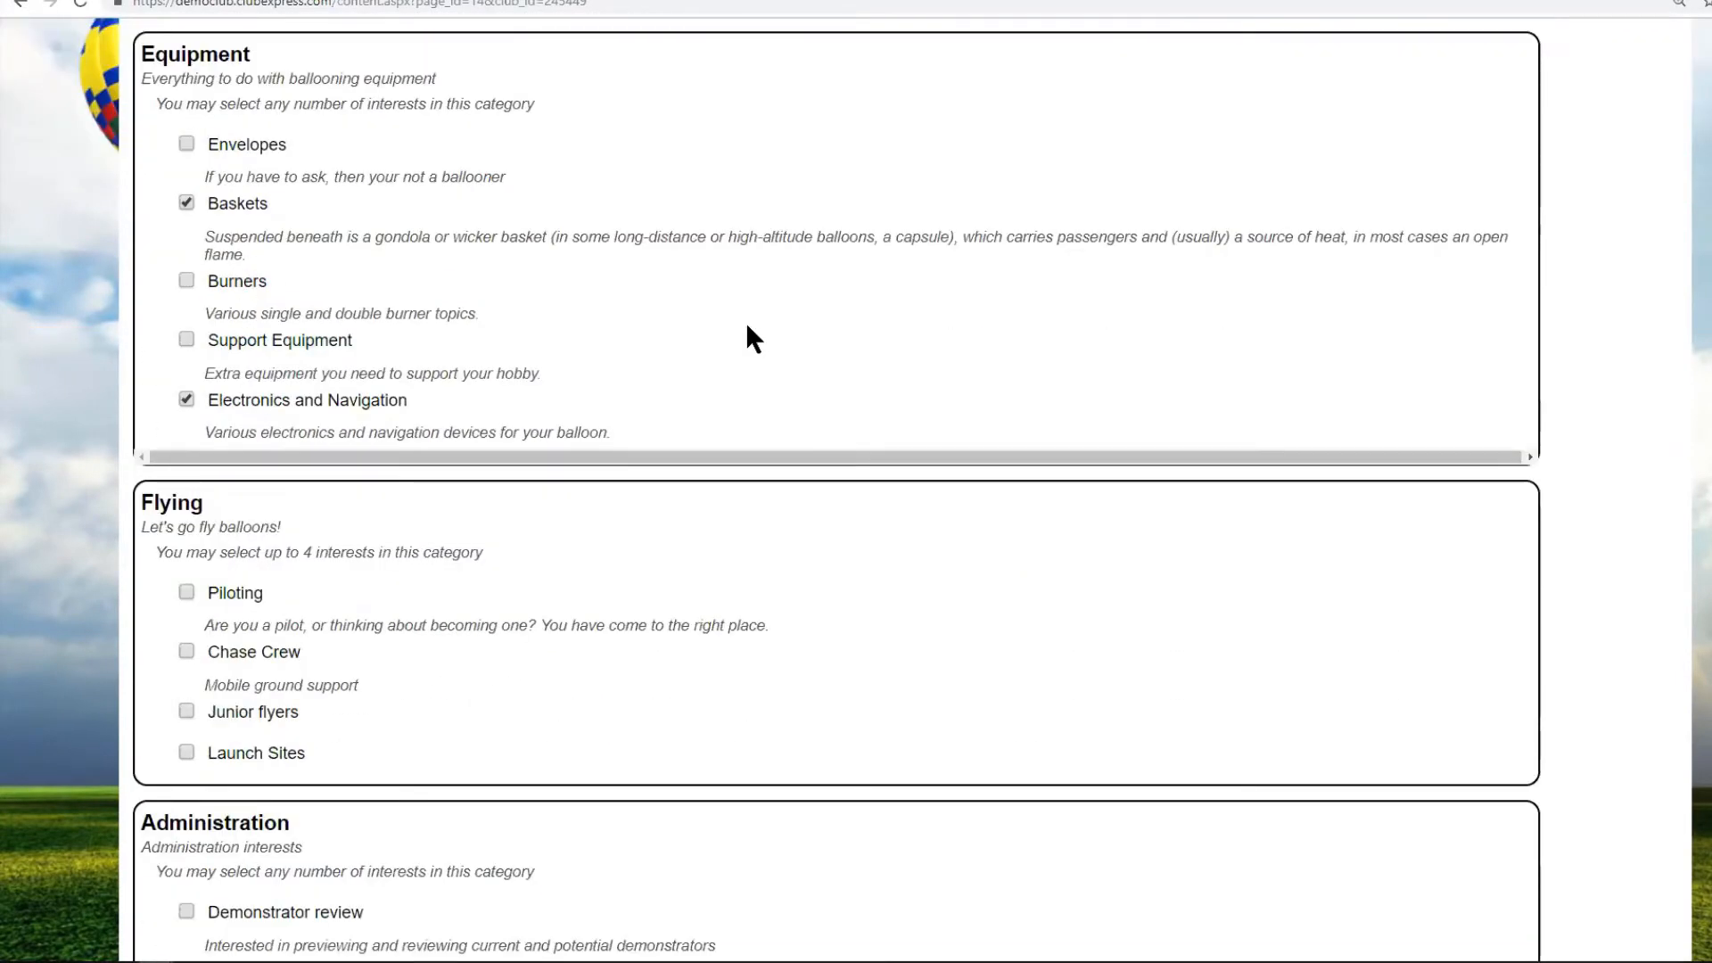
Tick Piloting, Chase Crew, Launch Sites and Demonstrator review, then save the selections.
left_click(186, 592)
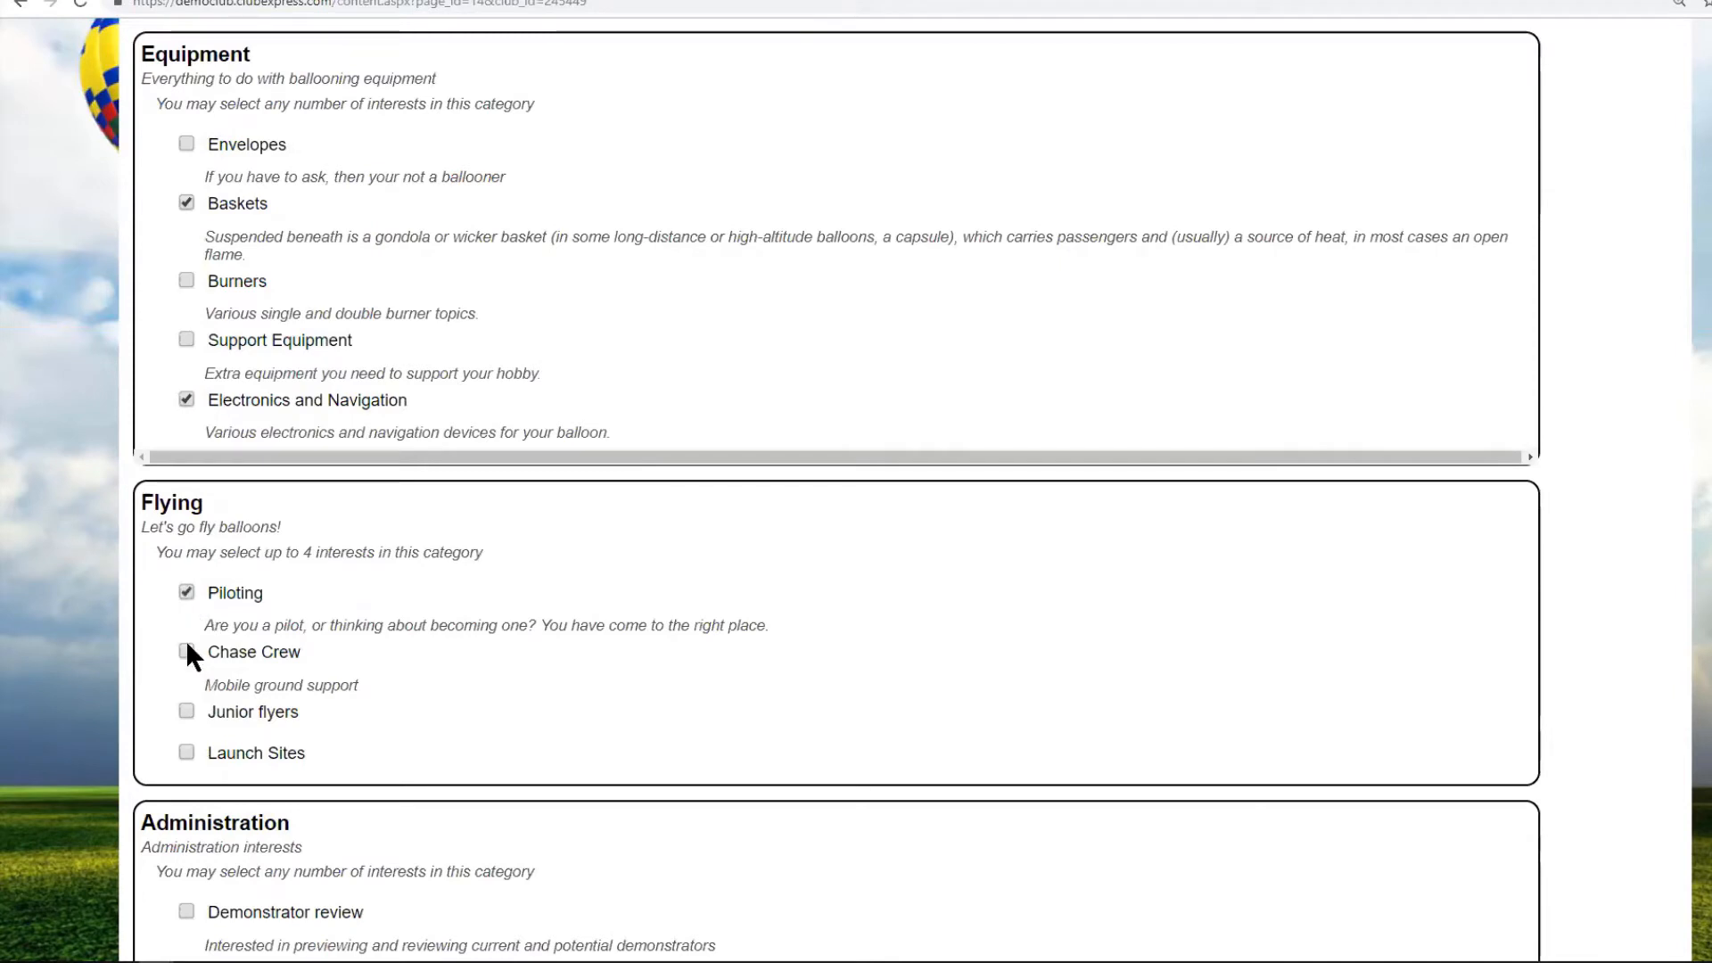
left_click(187, 650)
left_click(183, 752)
scroll(535, 740, "down", 3)
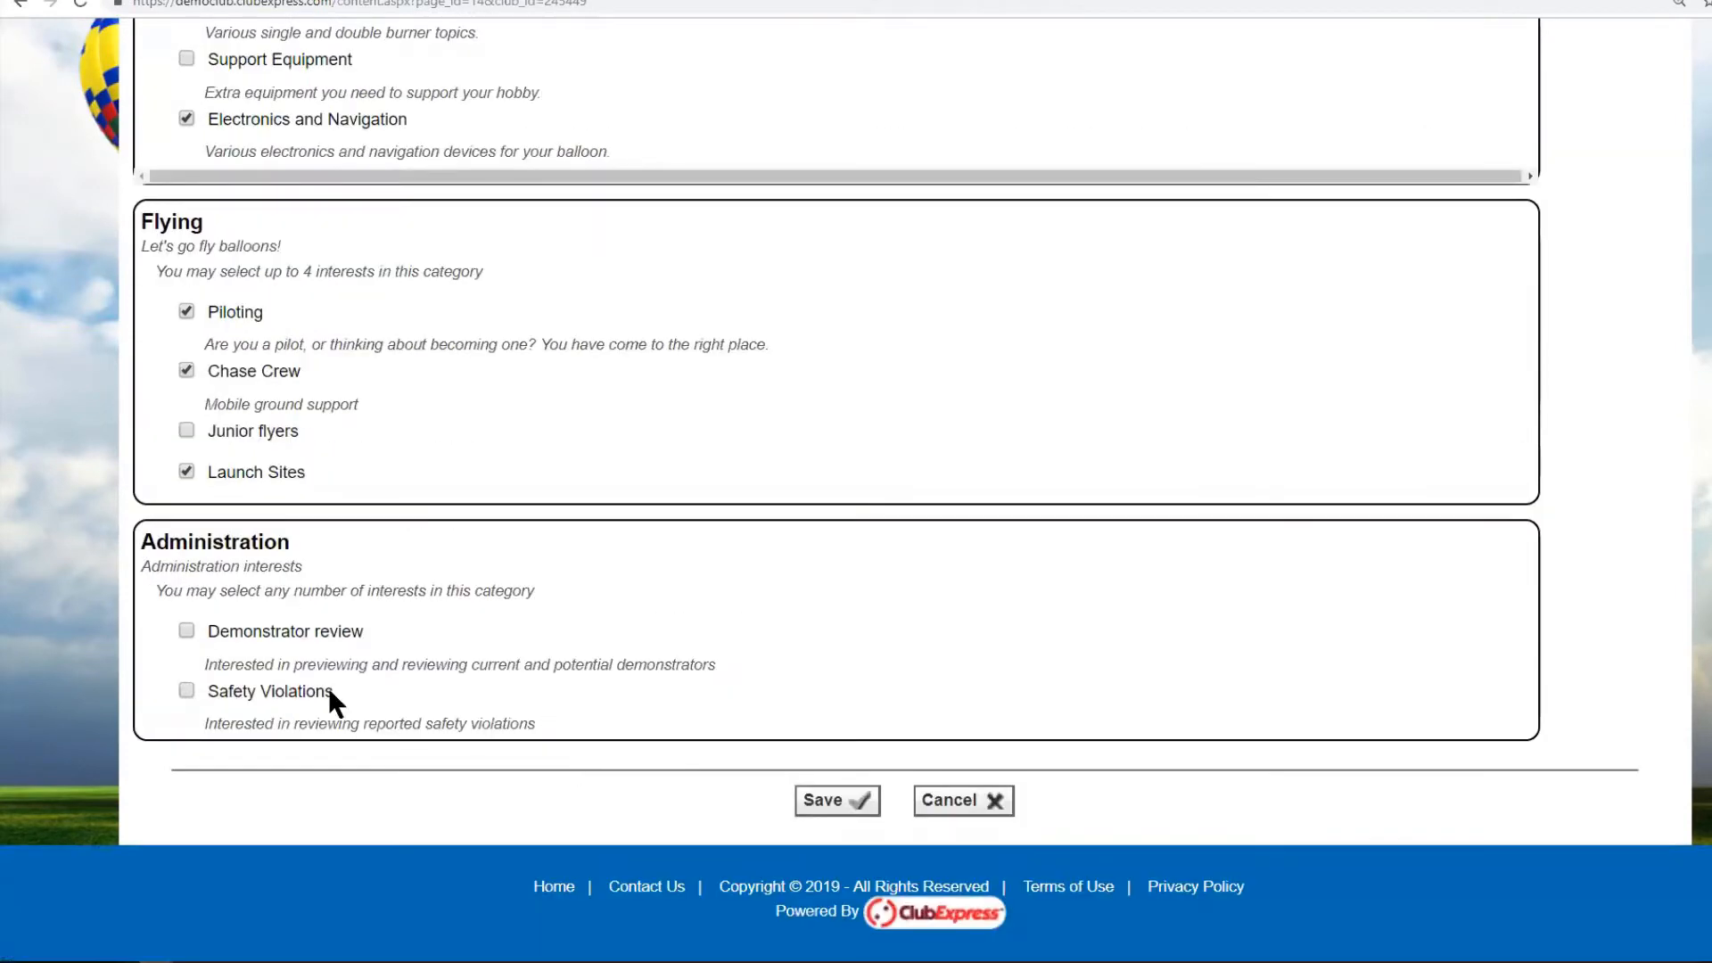
left_click(187, 629)
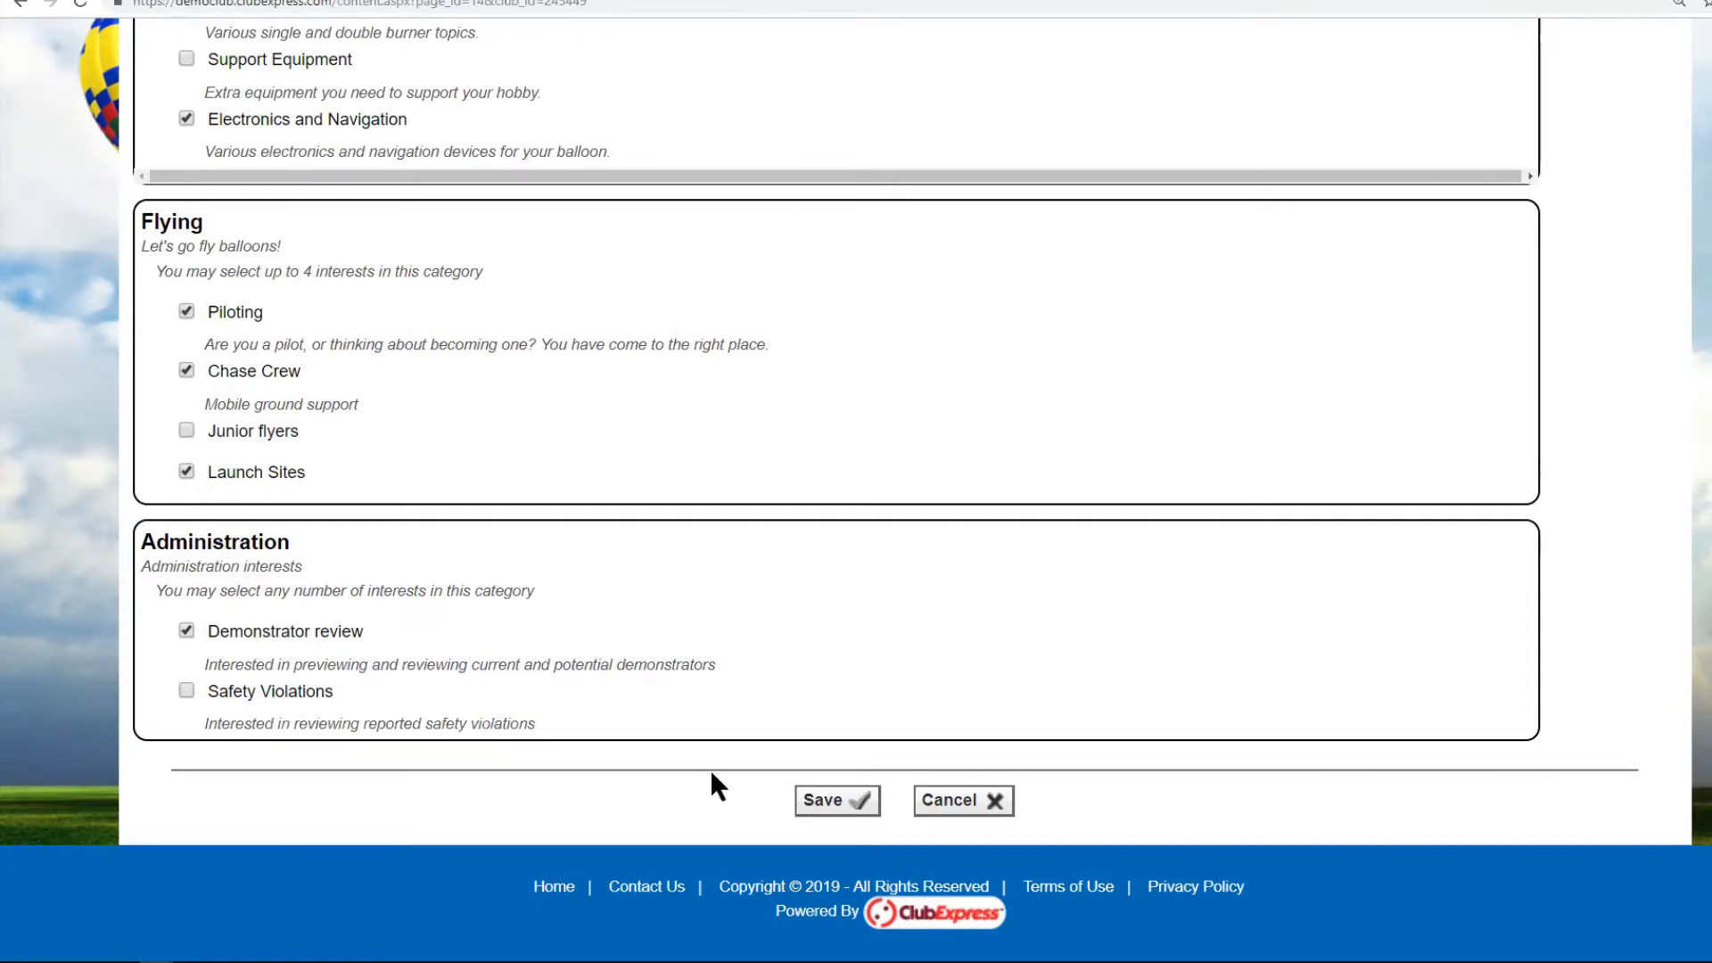
left_click(819, 807)
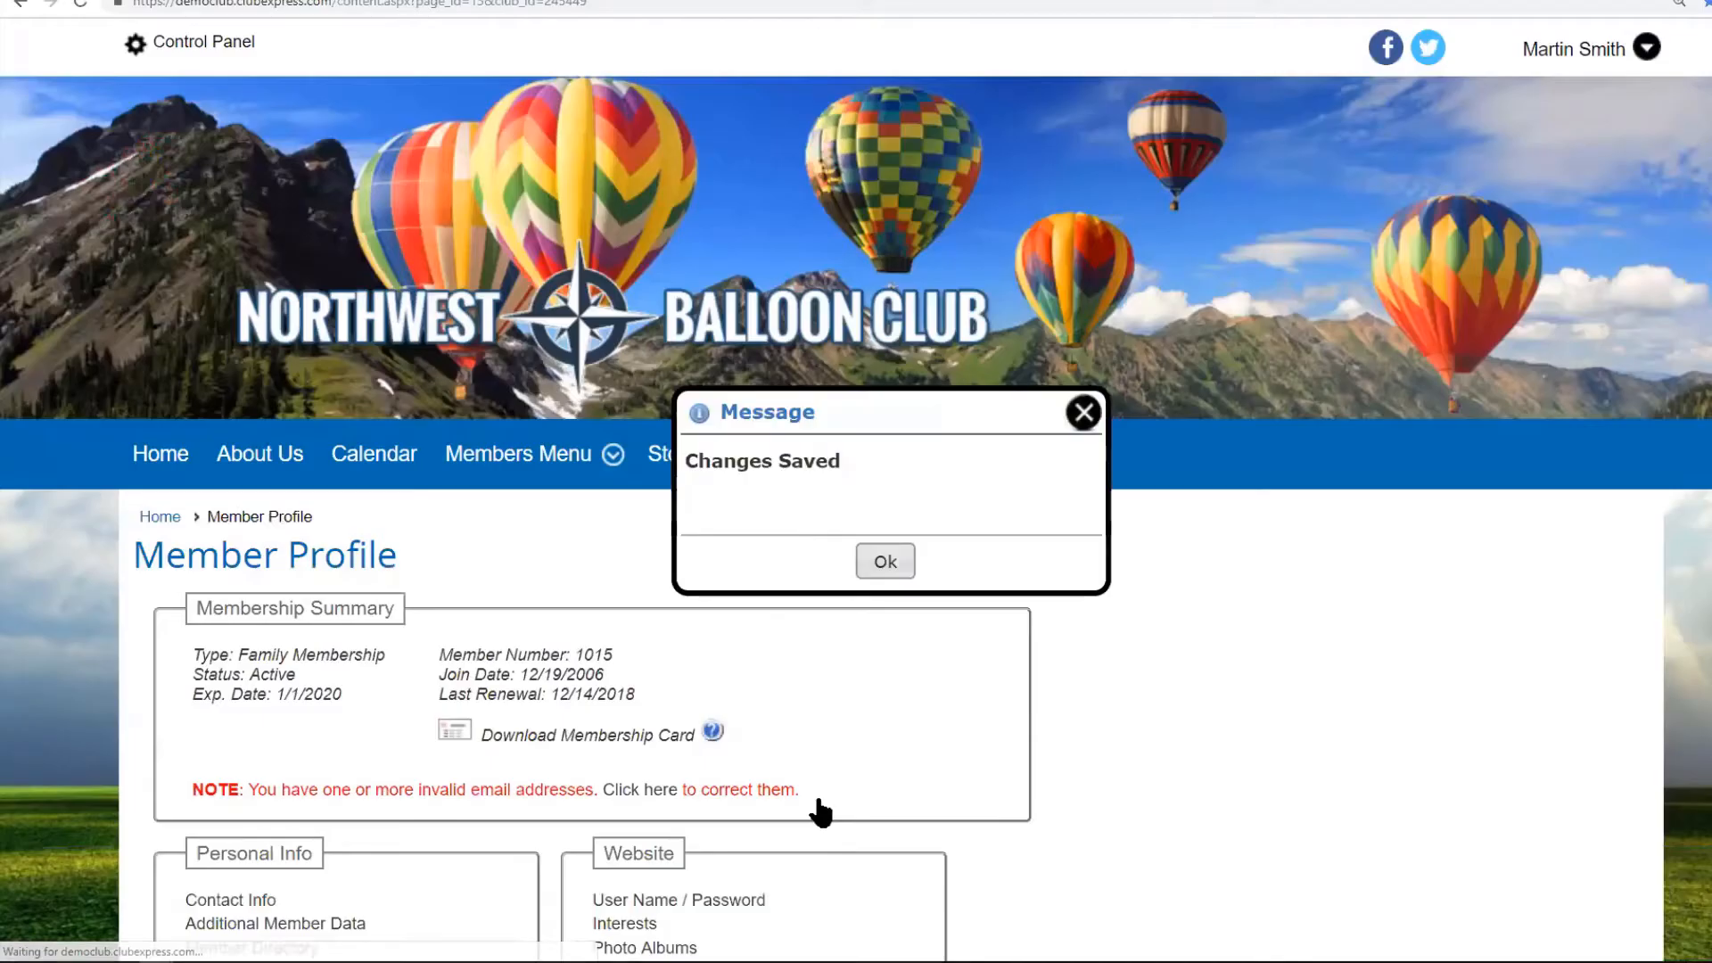
left_click(885, 561)
Open the Demonstrator review members page, showing yourself as its only member.
mouse_move(531, 472)
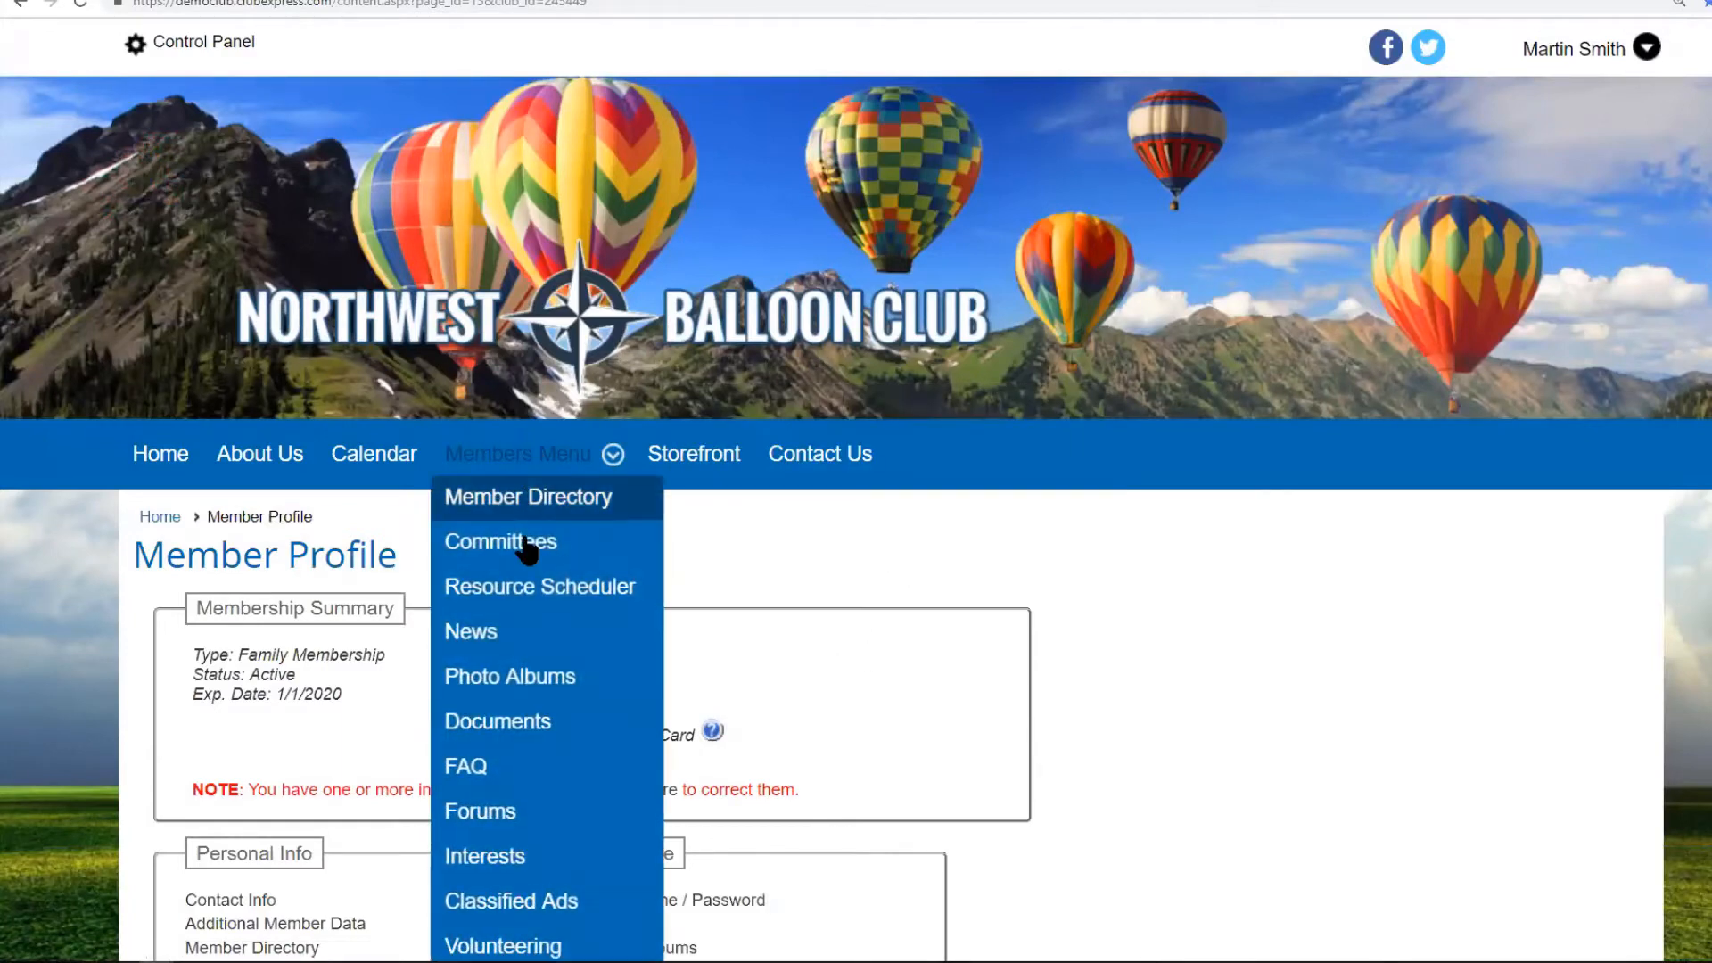
left_click(520, 854)
scroll(863, 747, "down", 1)
scroll(863, 742, "down", 20)
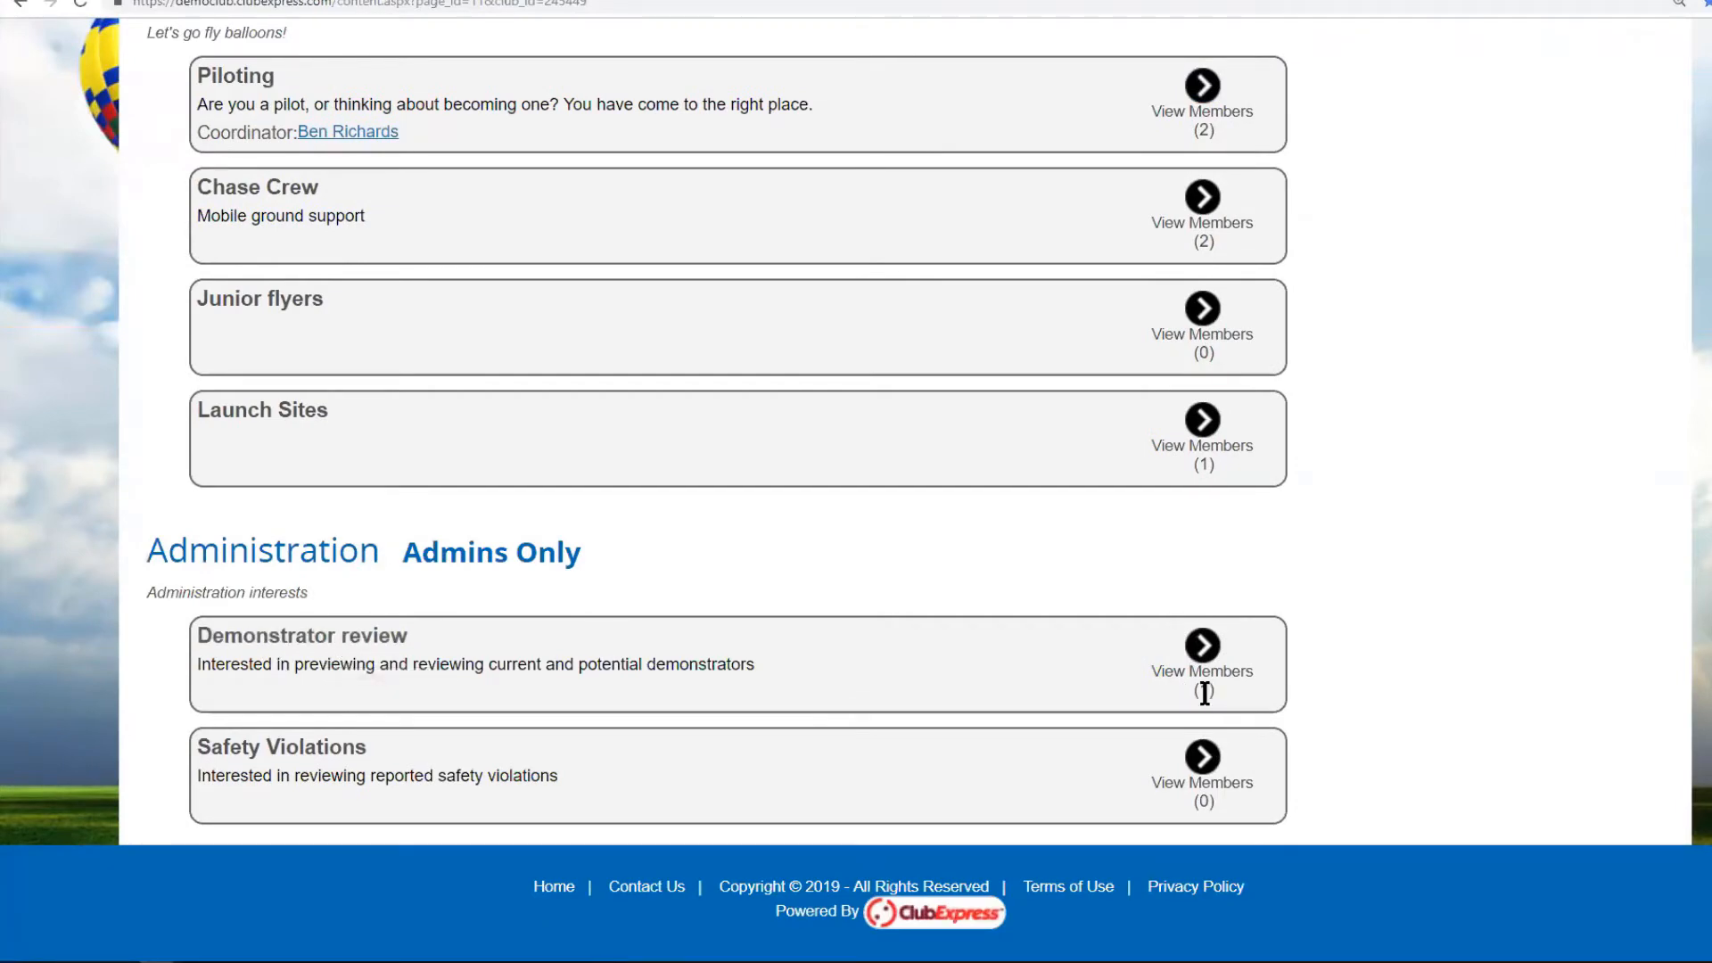
left_click(1202, 646)
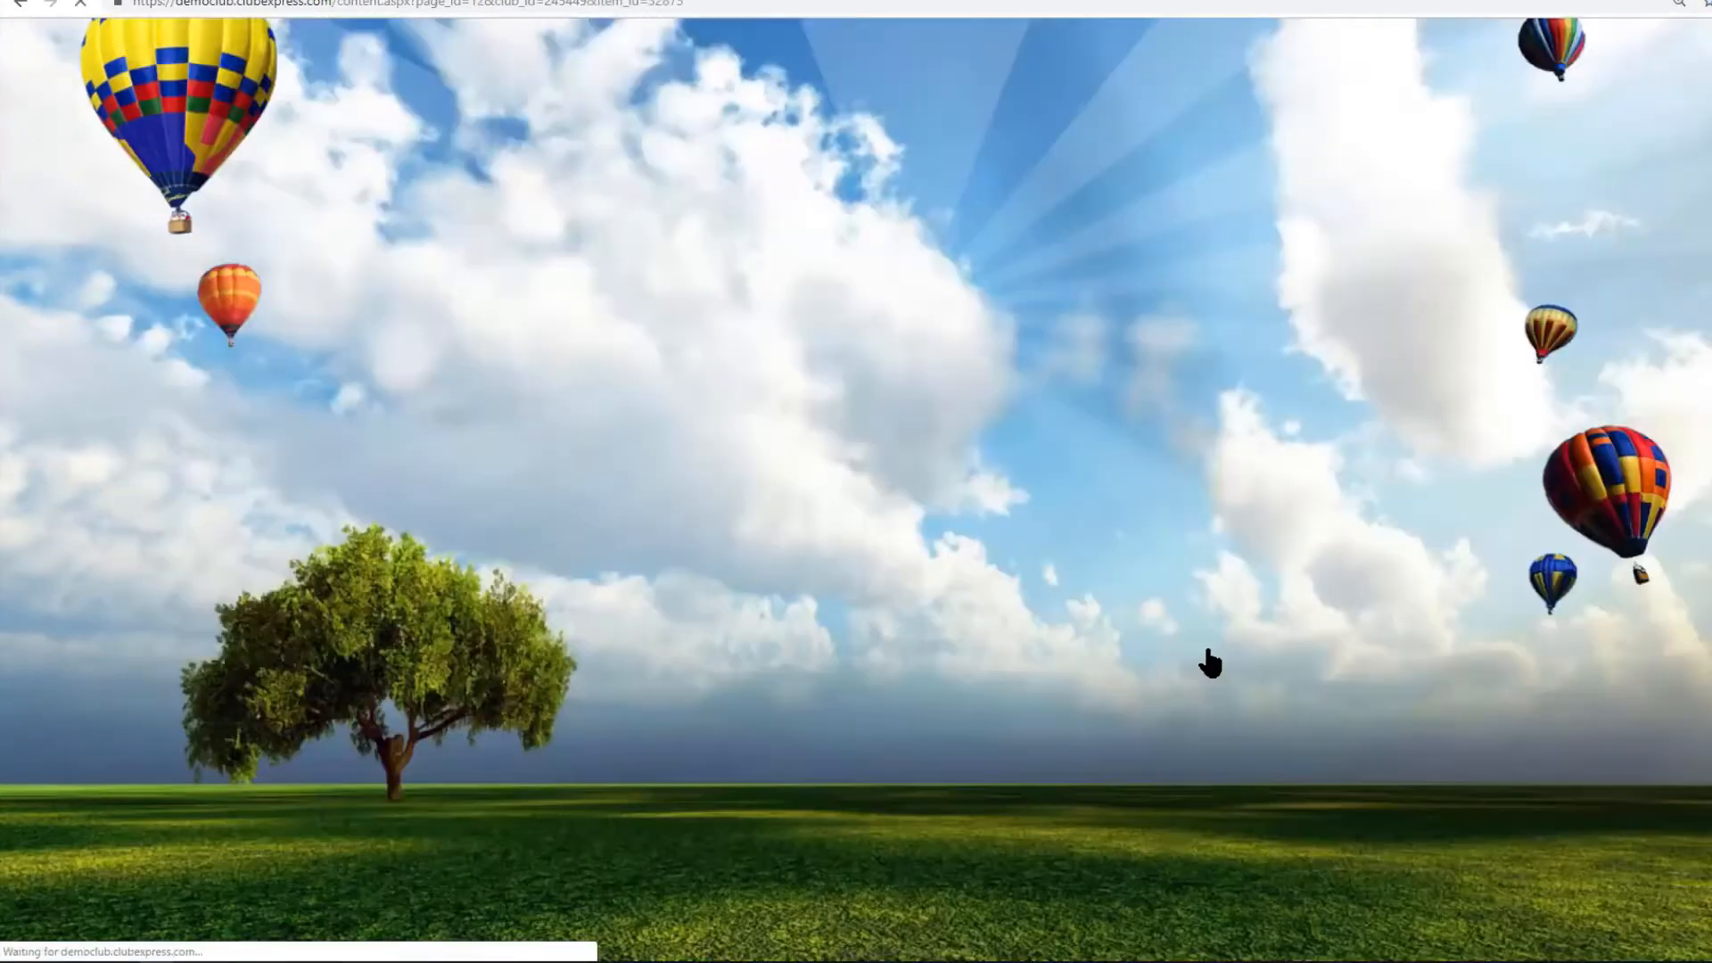
scroll(1141, 668, "down", 3)
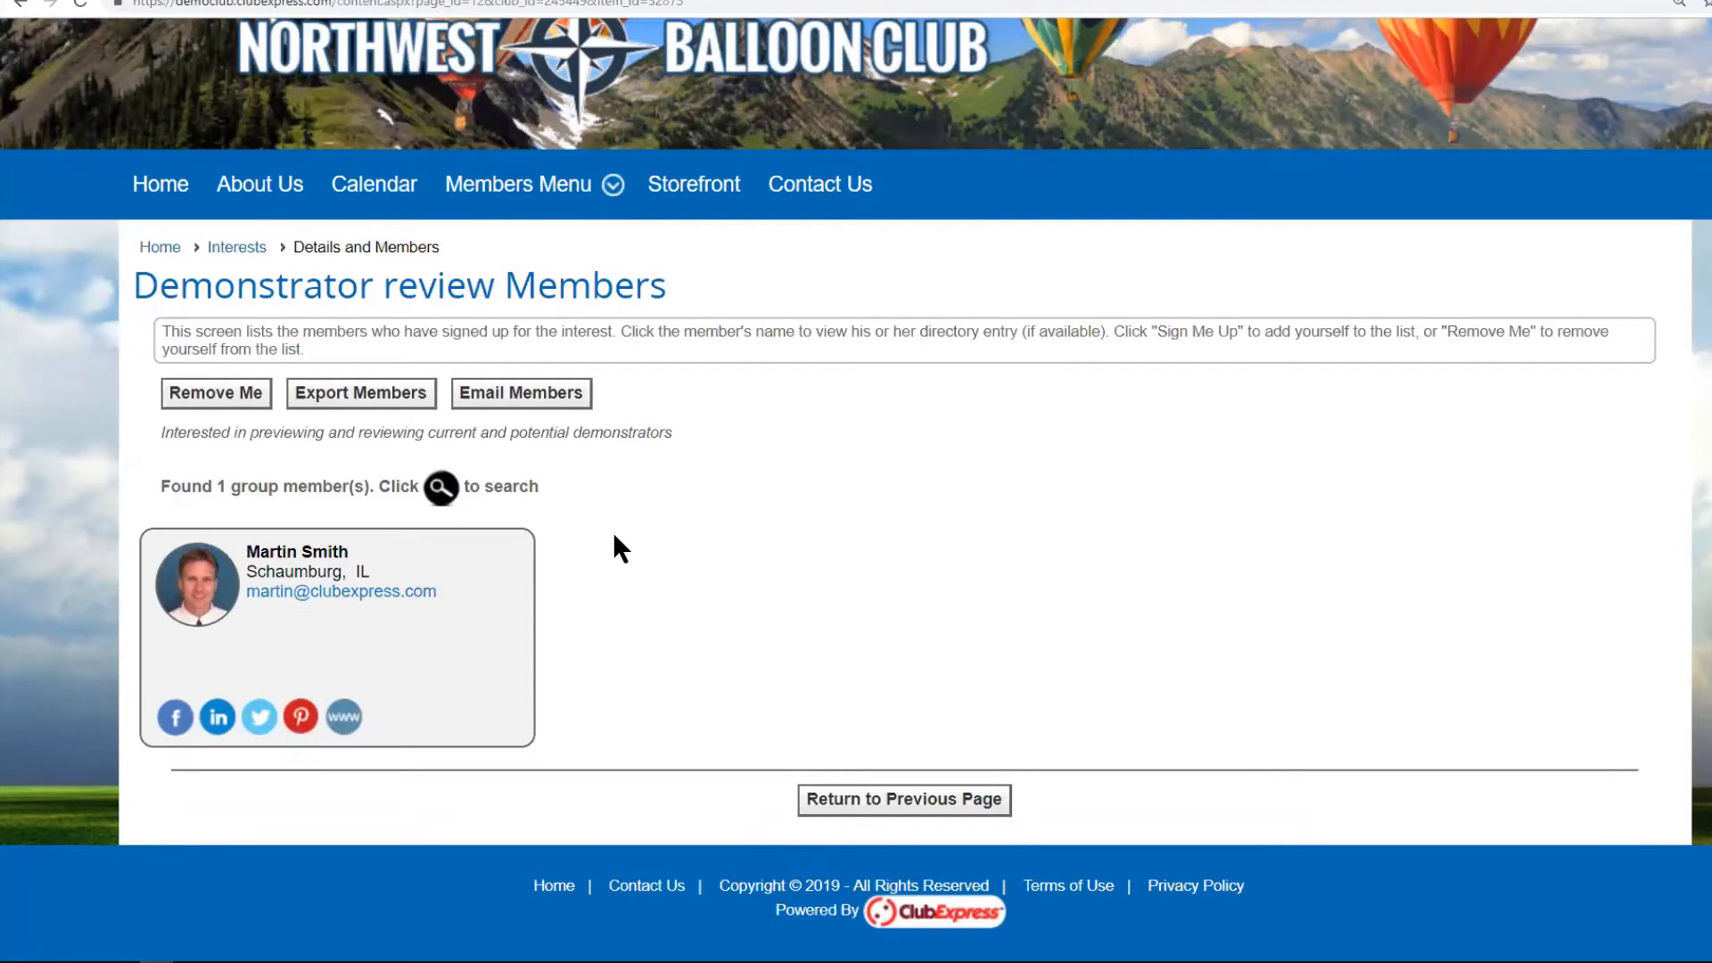
scroll(258, 151, "up", 3)
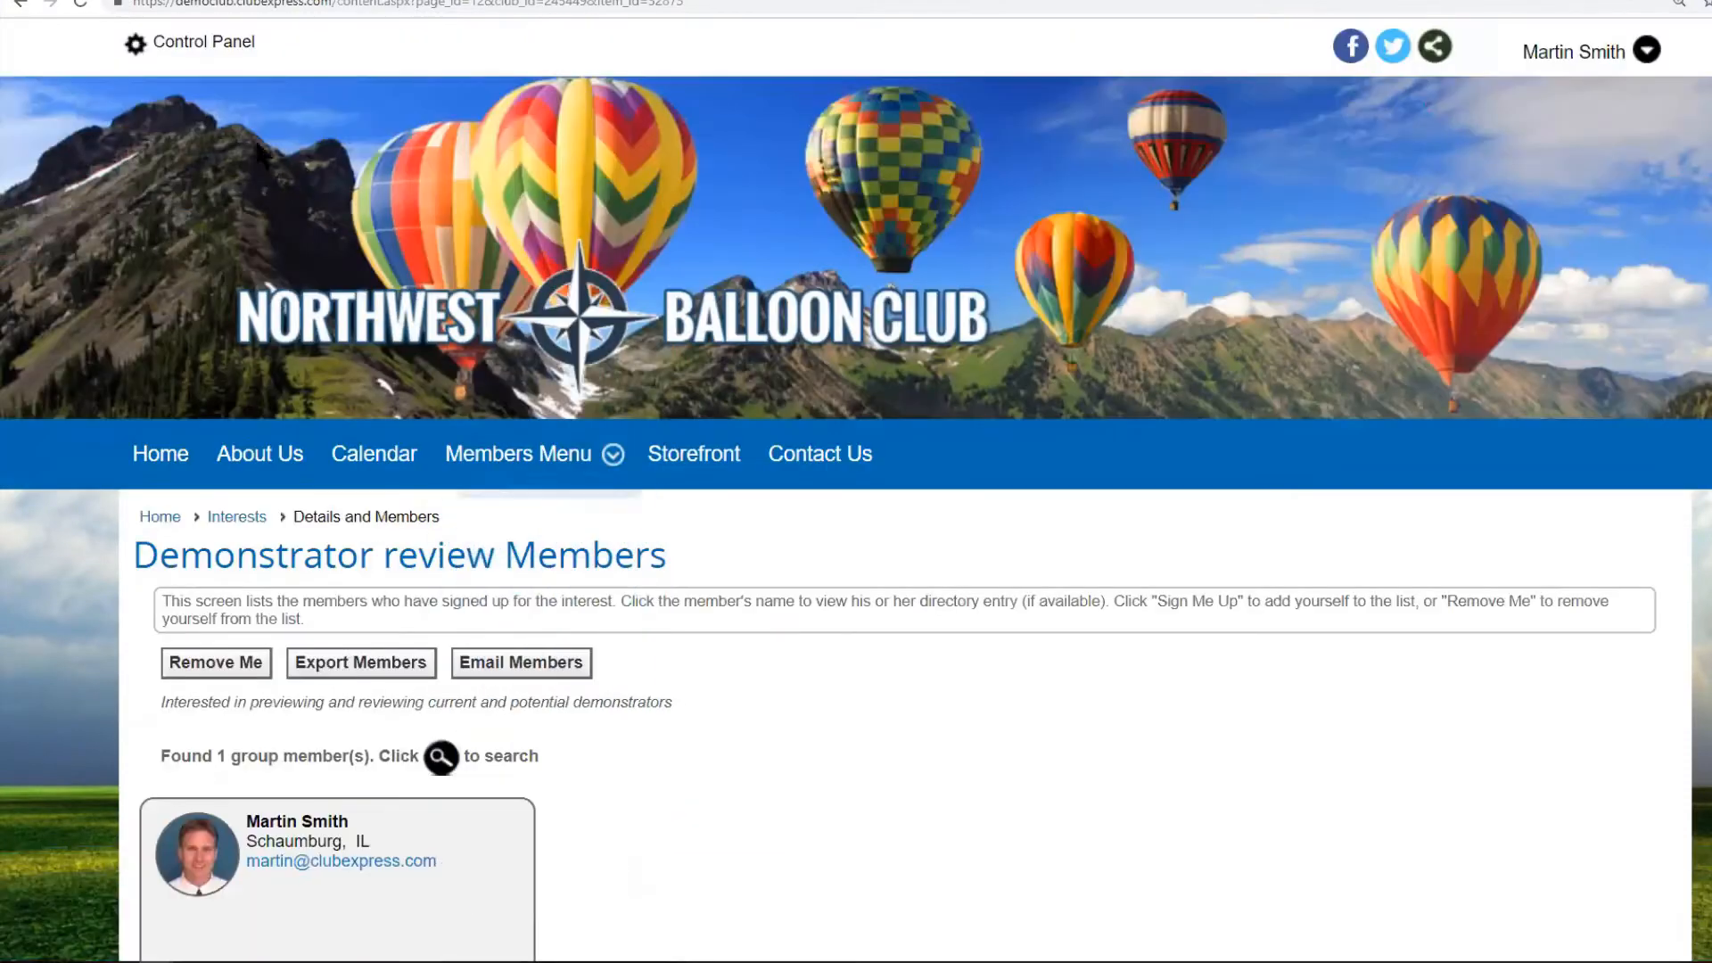
From the Control Panel People tab, save Membership Wizard Setup with Member Interests in signup and renewal.
left_click(211, 42)
scroll(749, 593, "down", 4)
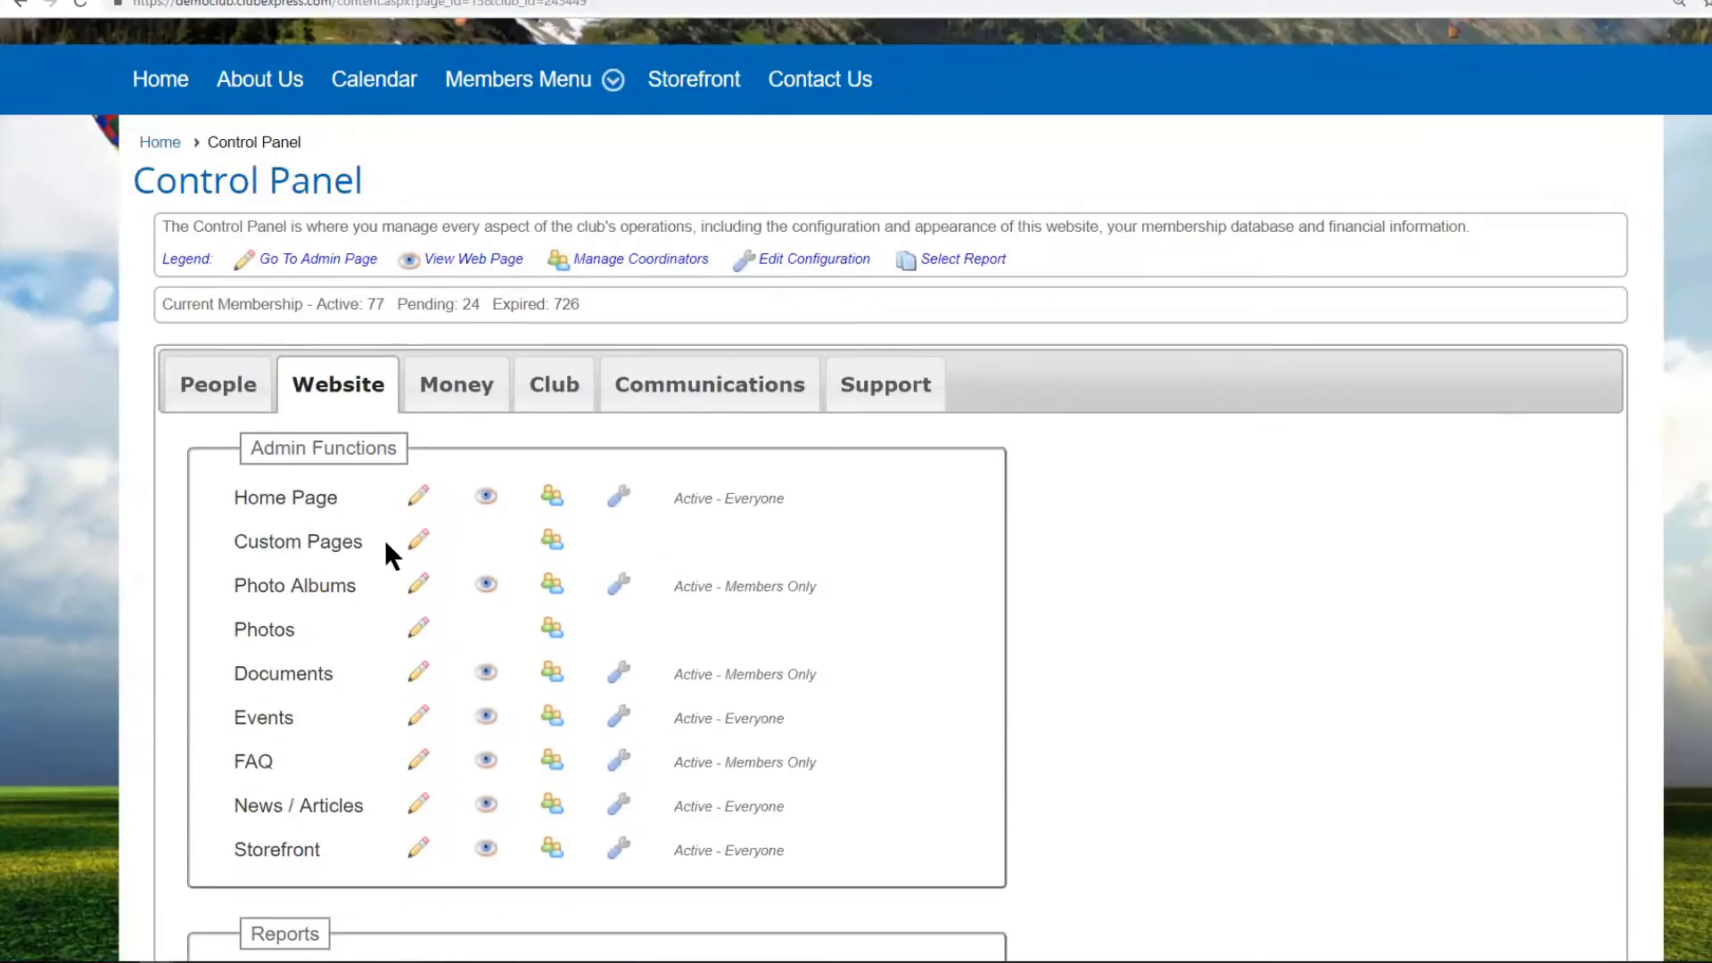
left_click(222, 387)
scroll(1313, 524, "down", 8)
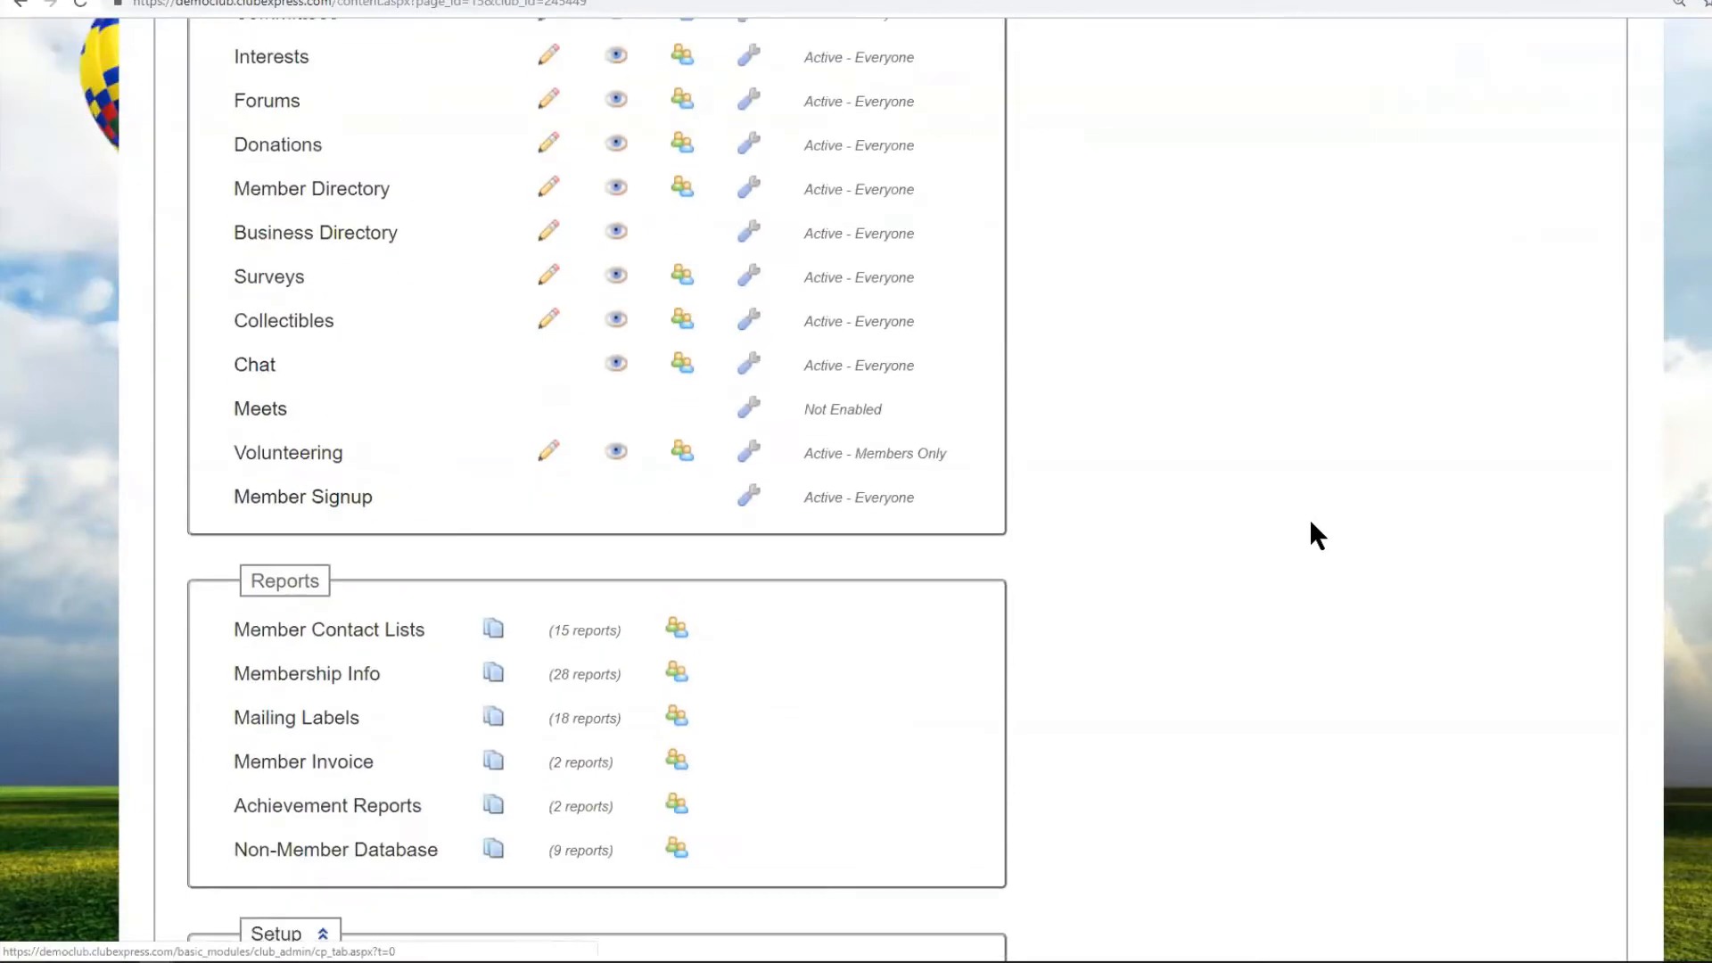
scroll(1311, 522, "down", 6)
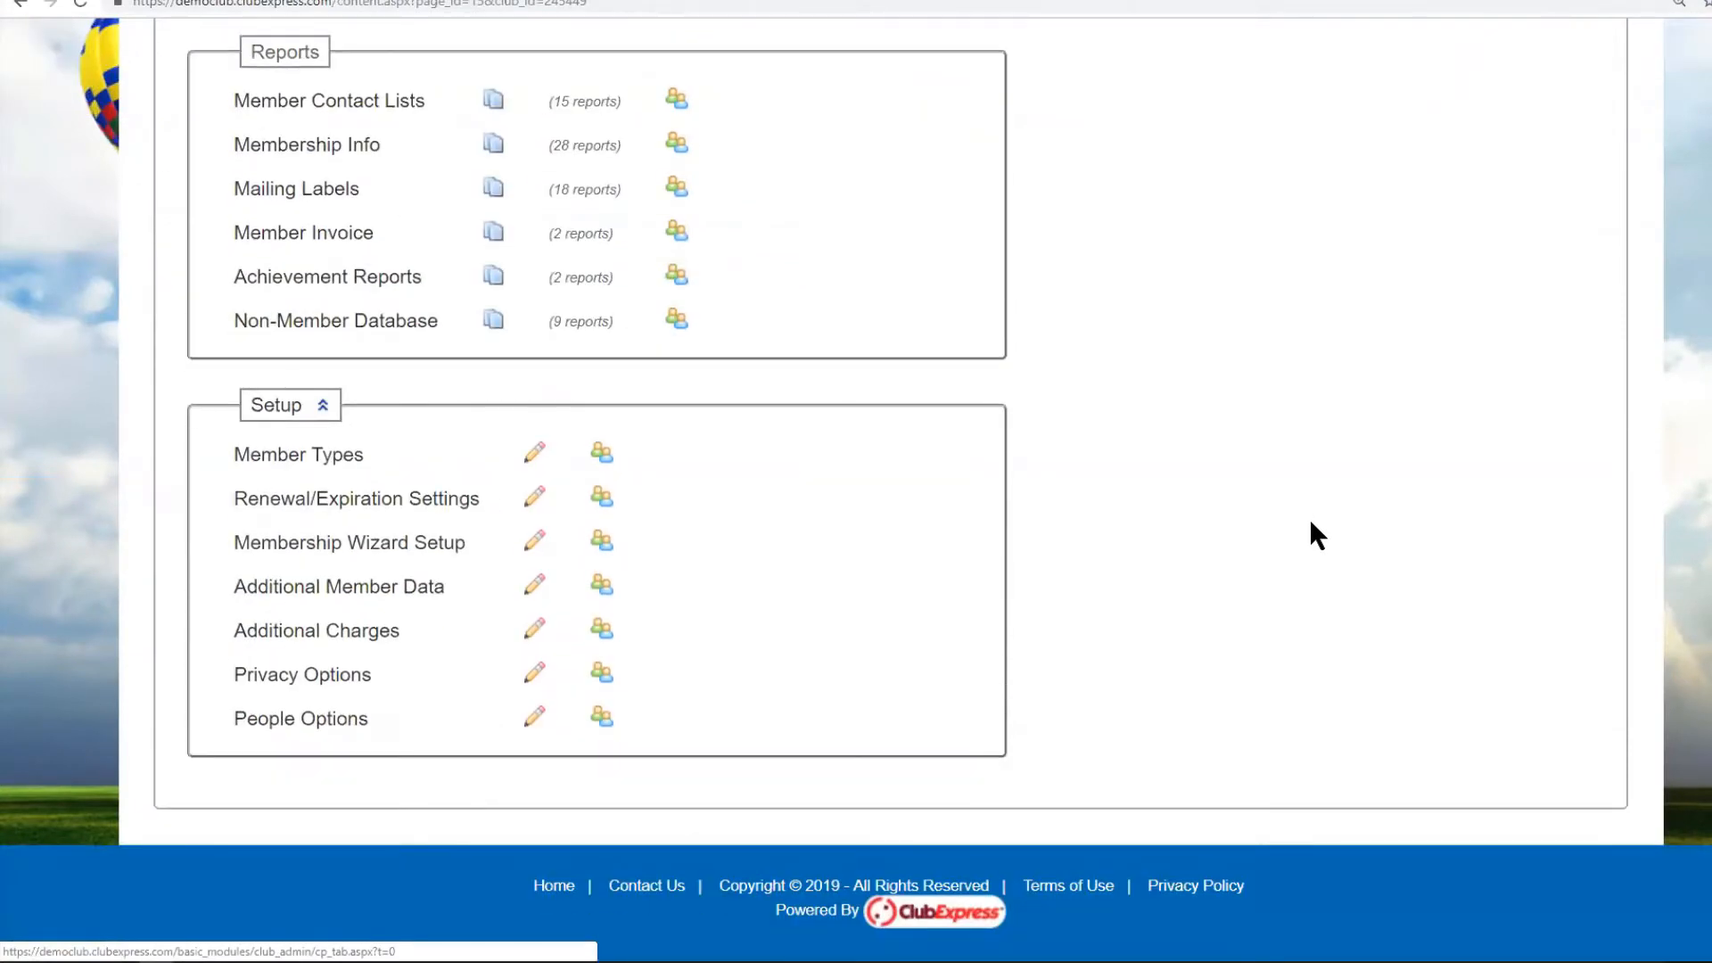
left_click(362, 544)
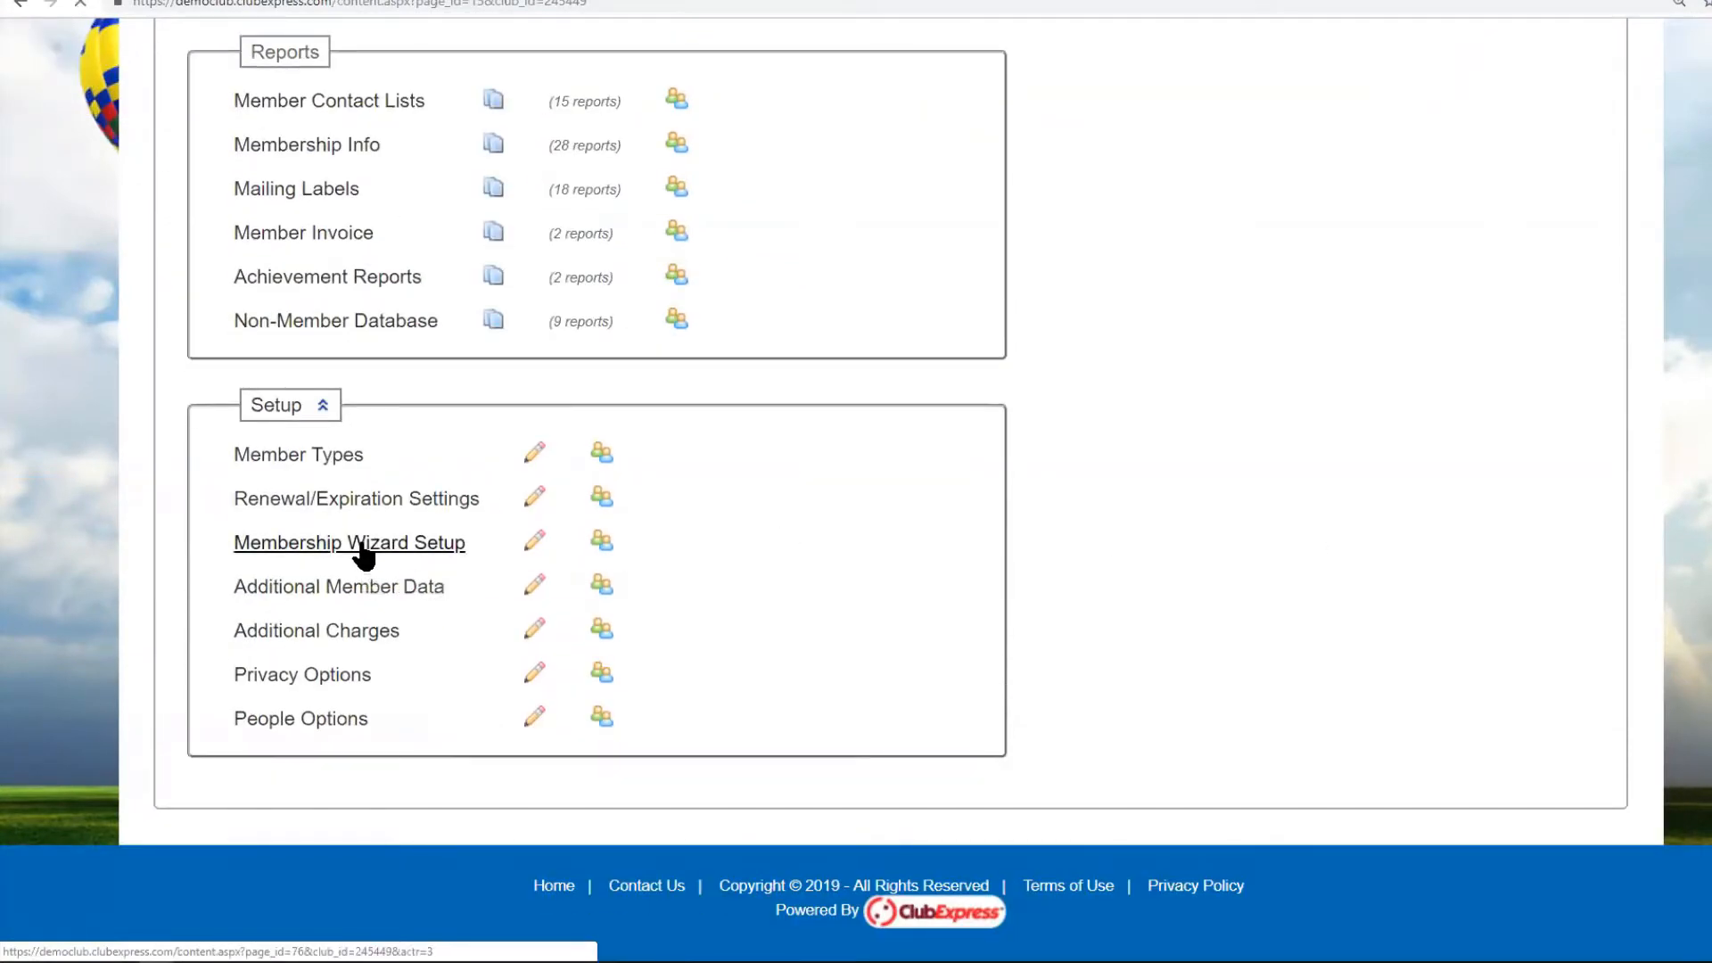
scroll(1121, 571, "down", 5)
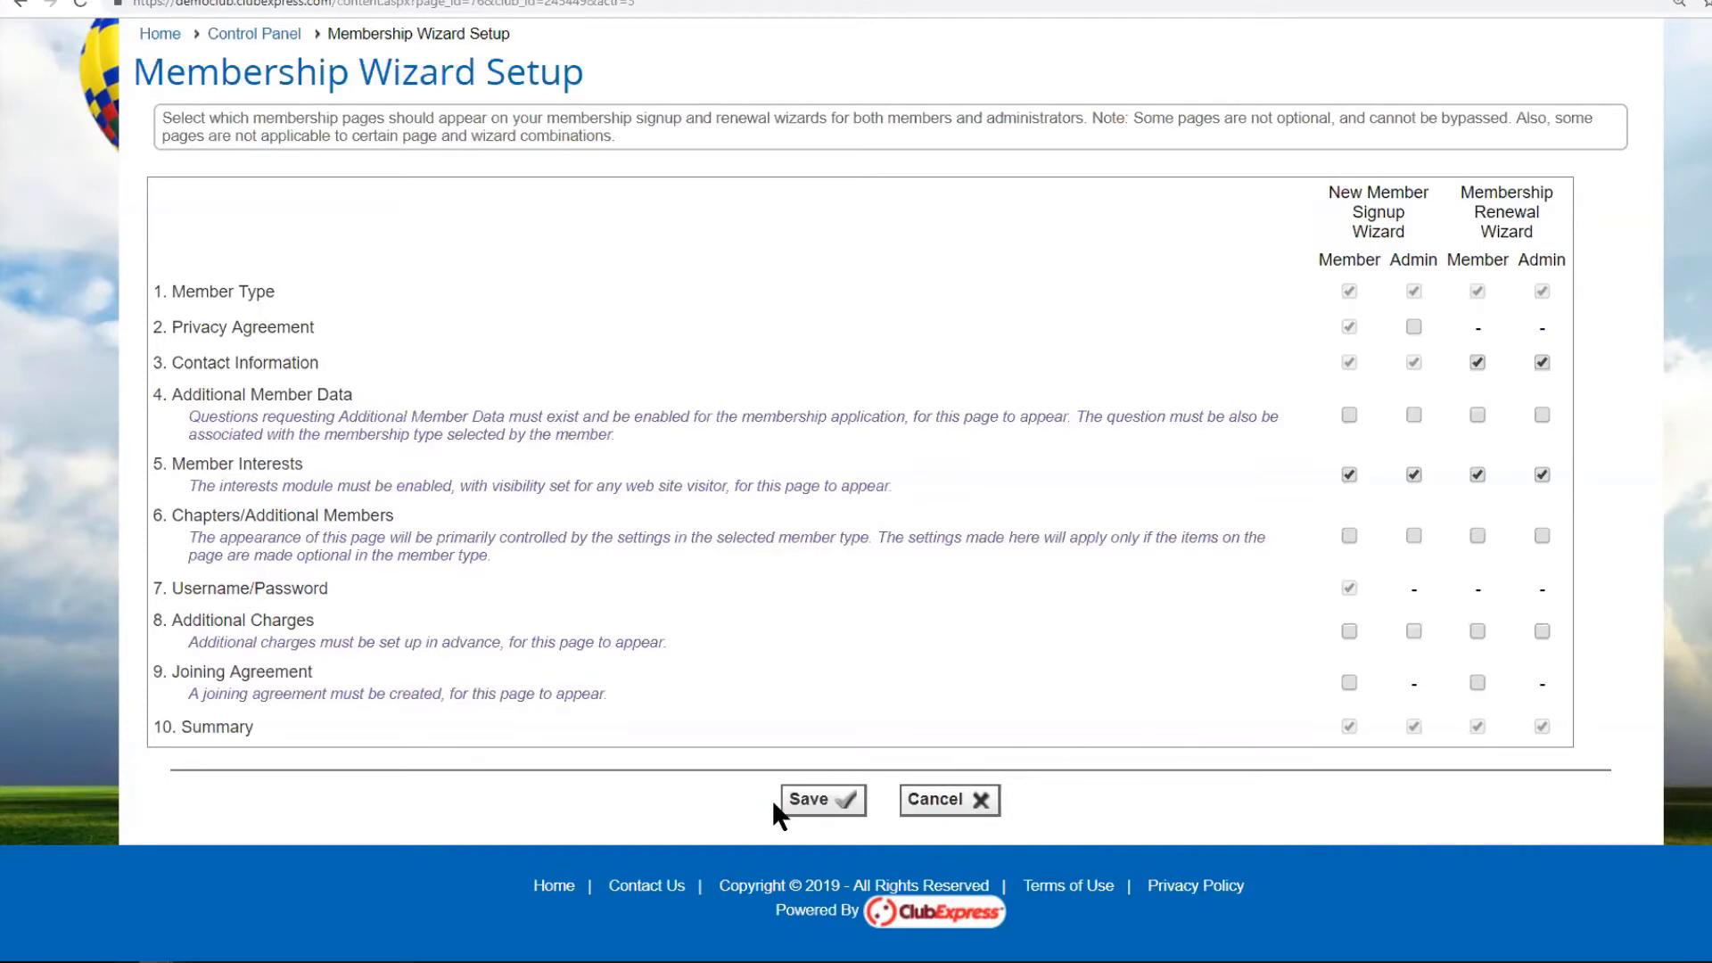
left_click(826, 802)
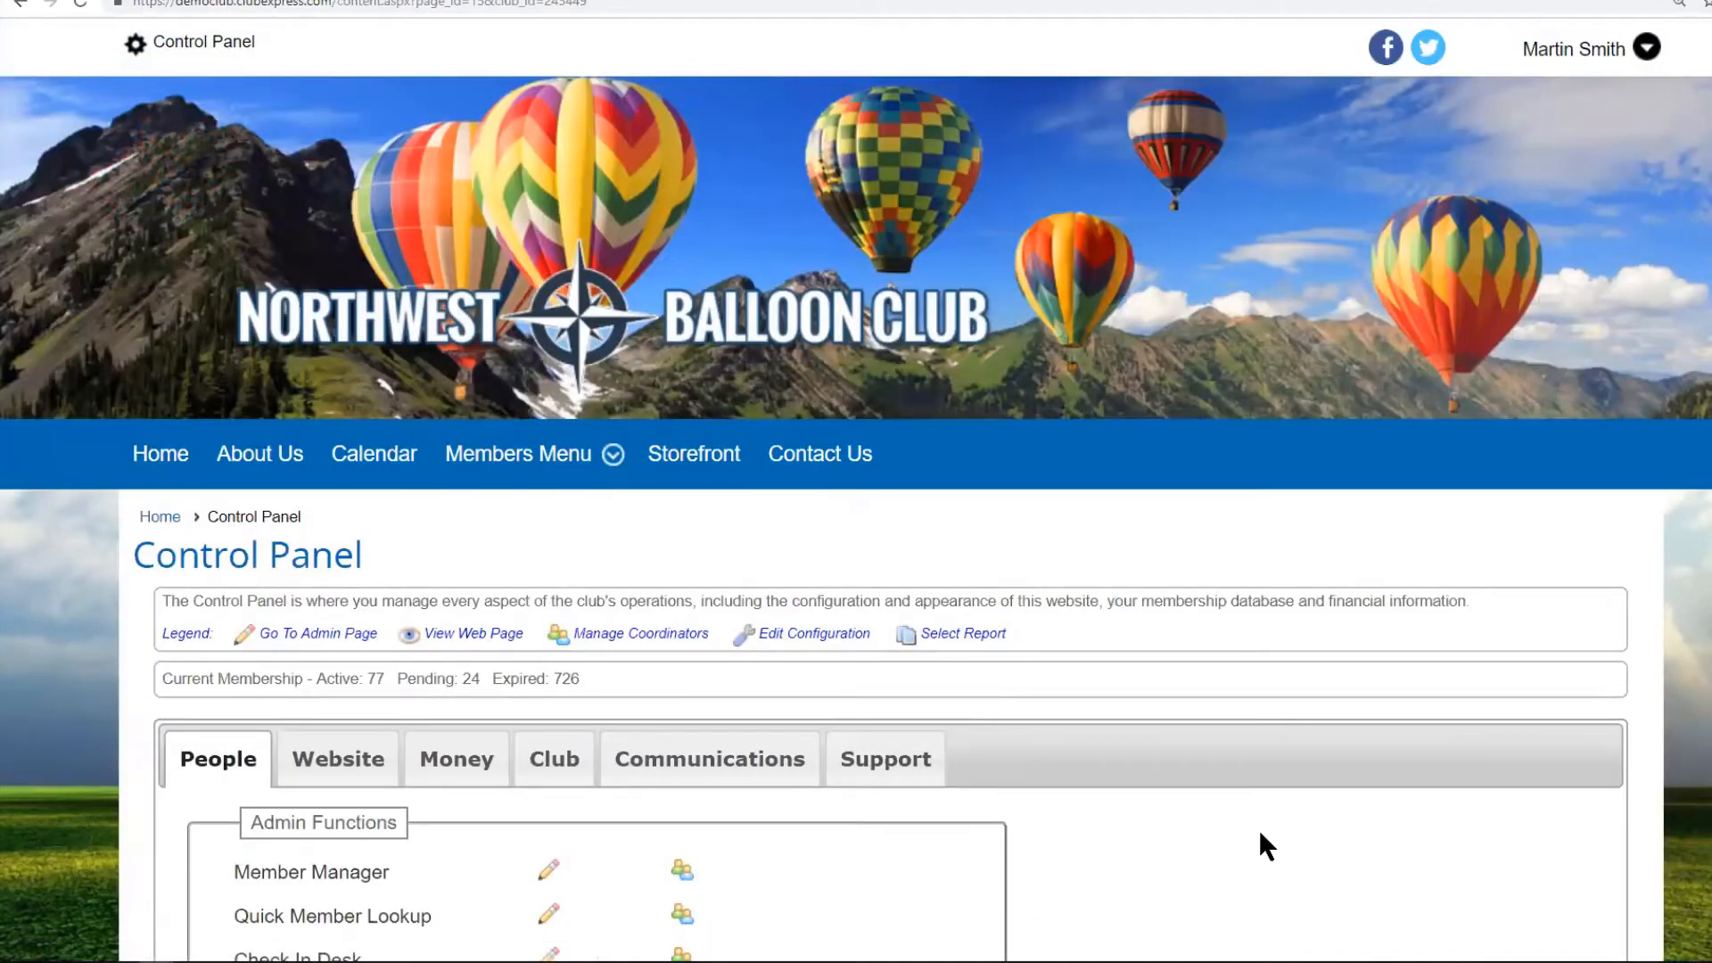
Reopen the Interests page showing the Safety (Everyone) and Equipment (Members Only) groups.
scroll(1259, 833, "down", 4)
scroll(1260, 833, "up", 4)
mouse_move(518, 454)
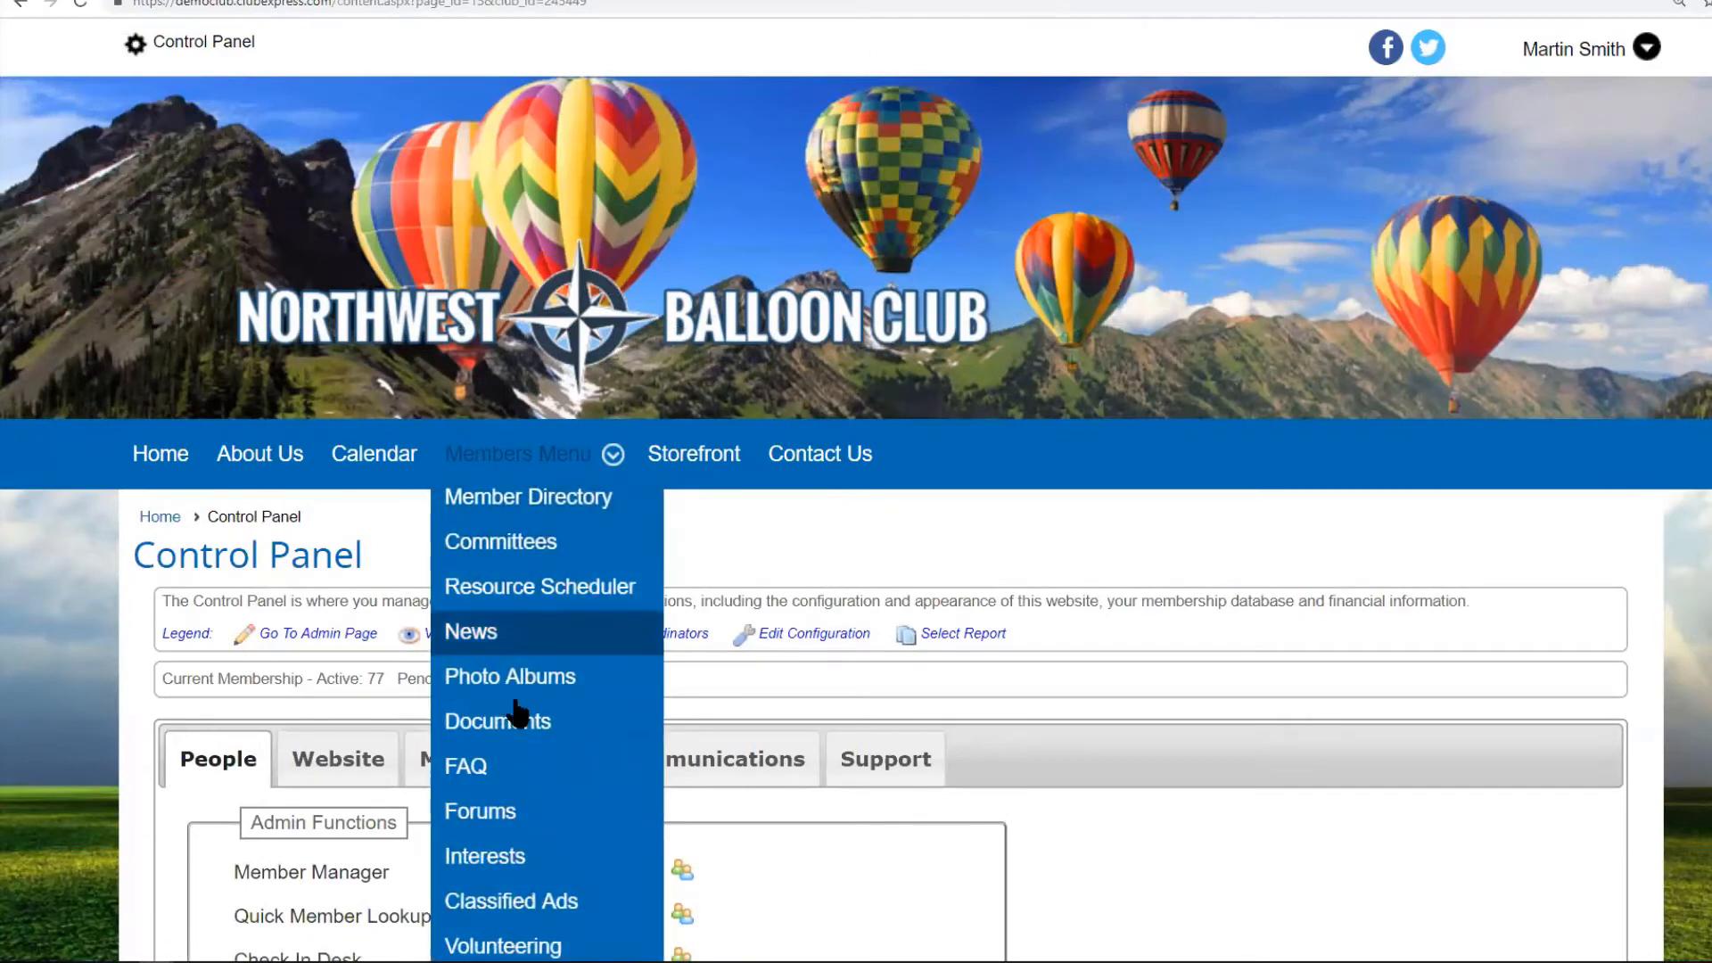
left_click(514, 858)
scroll(1300, 655, "down", 4)
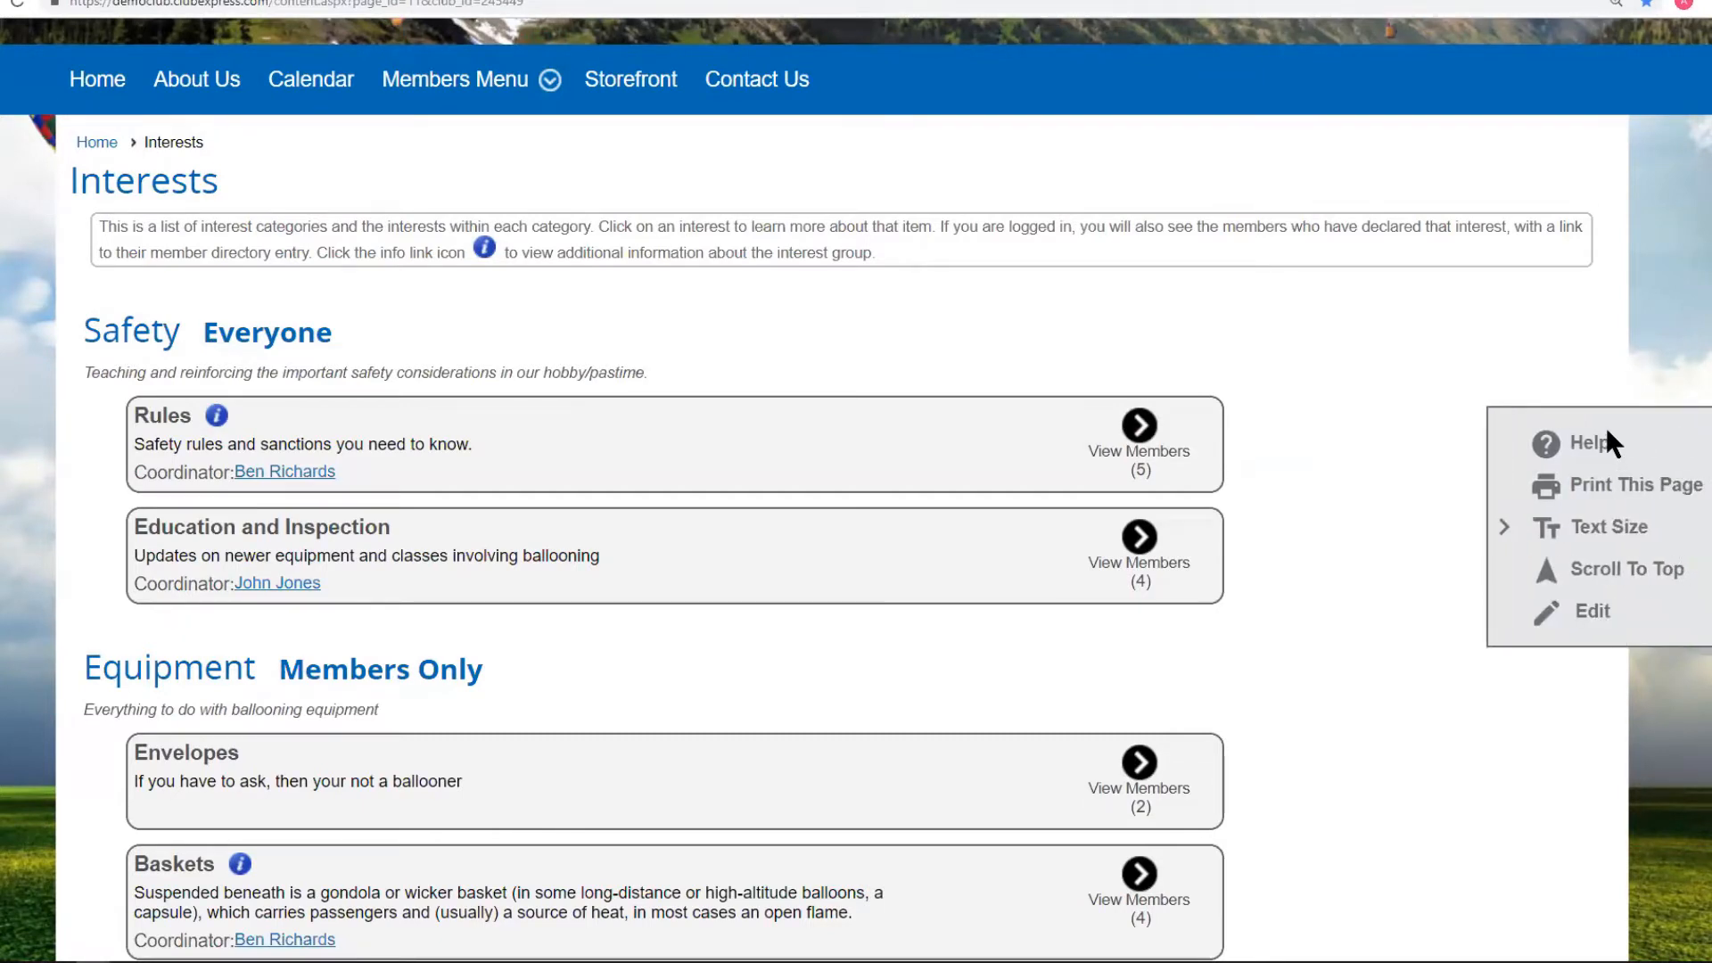
Reach Interests Category Administration via the Control Panel Club tab, listing Safety, Equipment, Flying and Administration.
left_click(1593, 615)
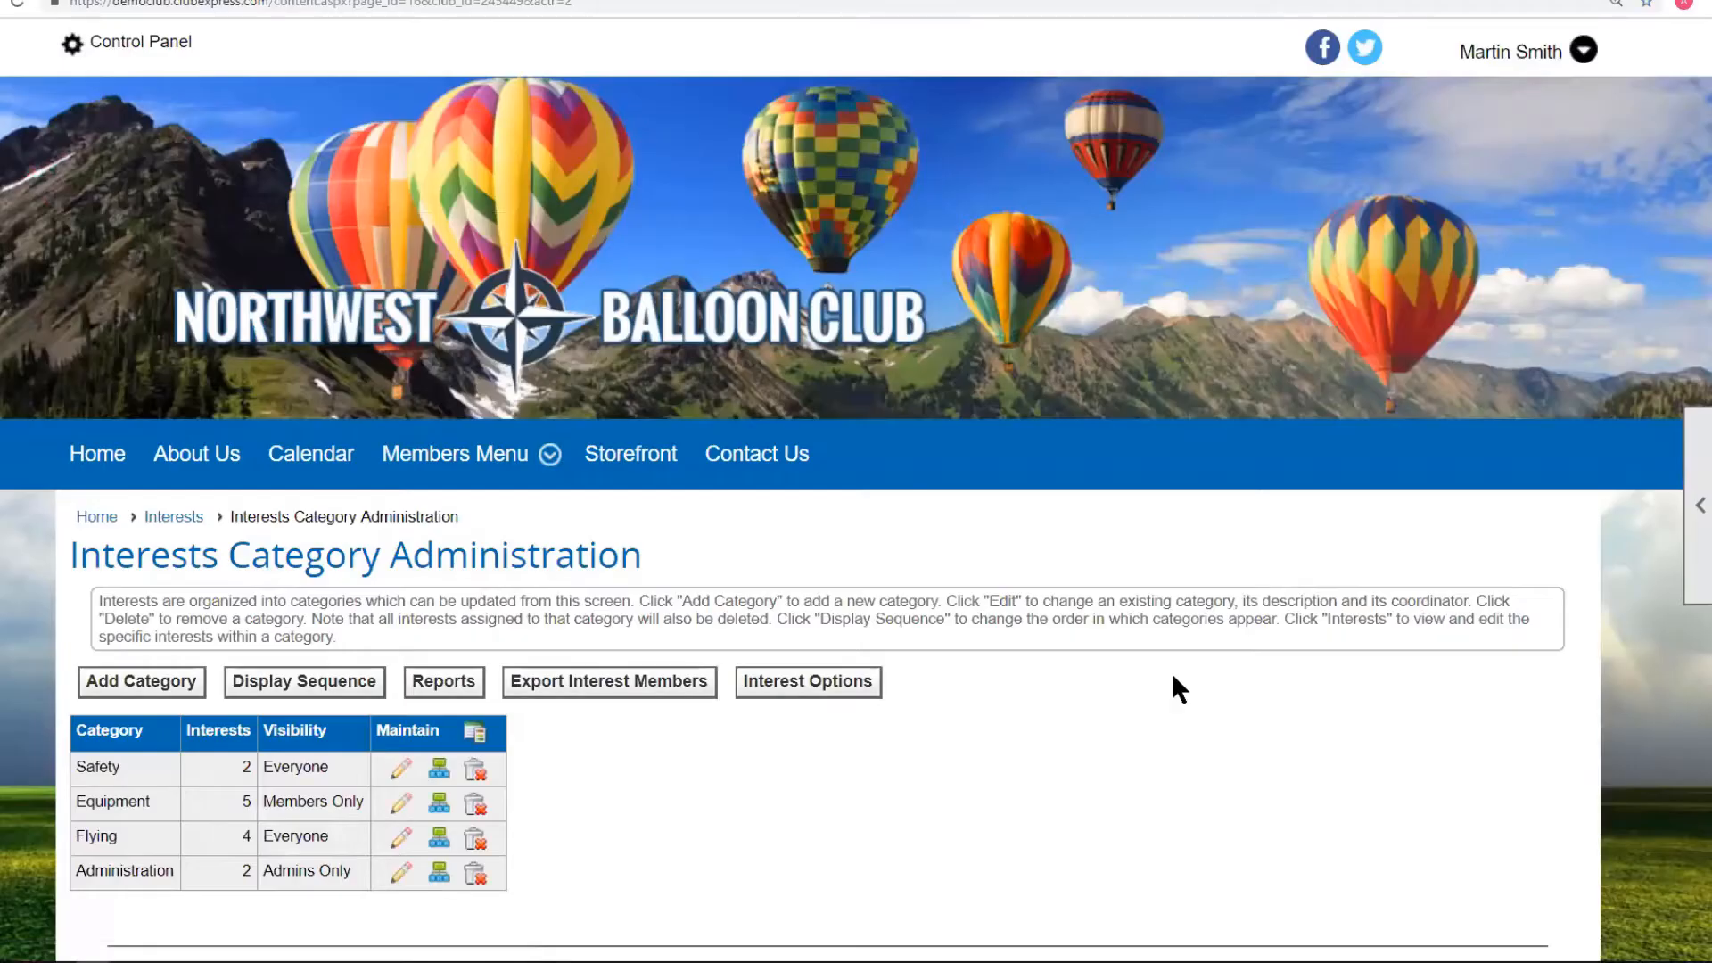
scroll(1179, 689, "down", 3)
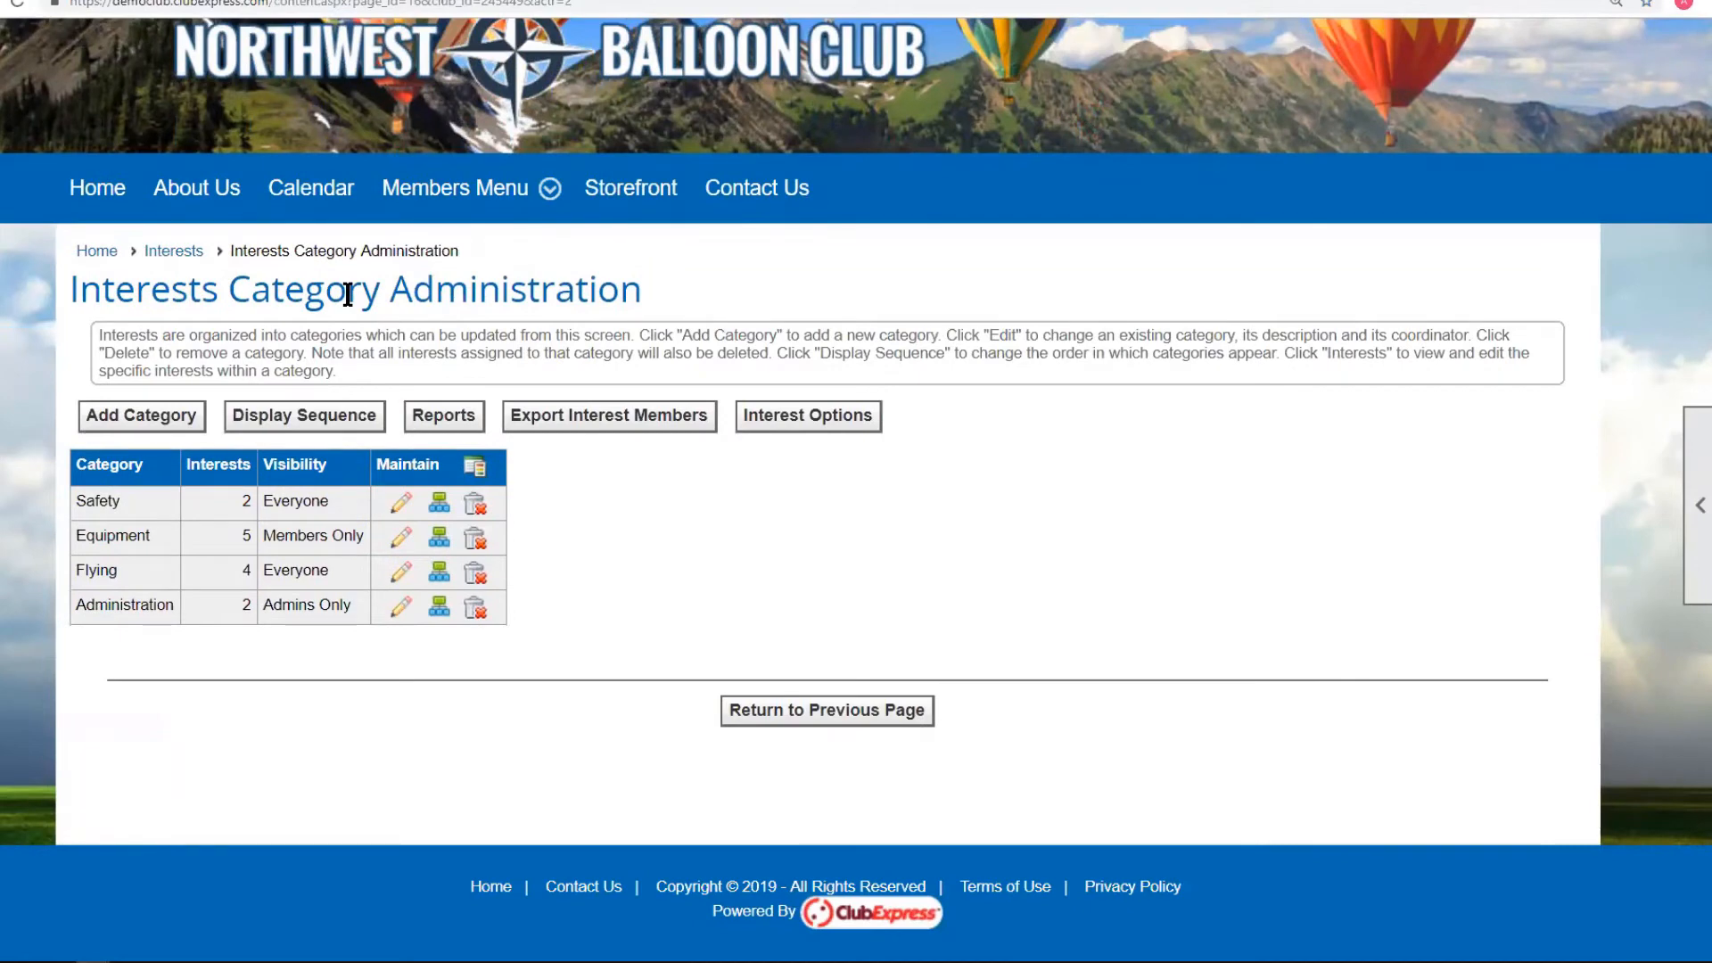
scroll(361, 332, "up", 3)
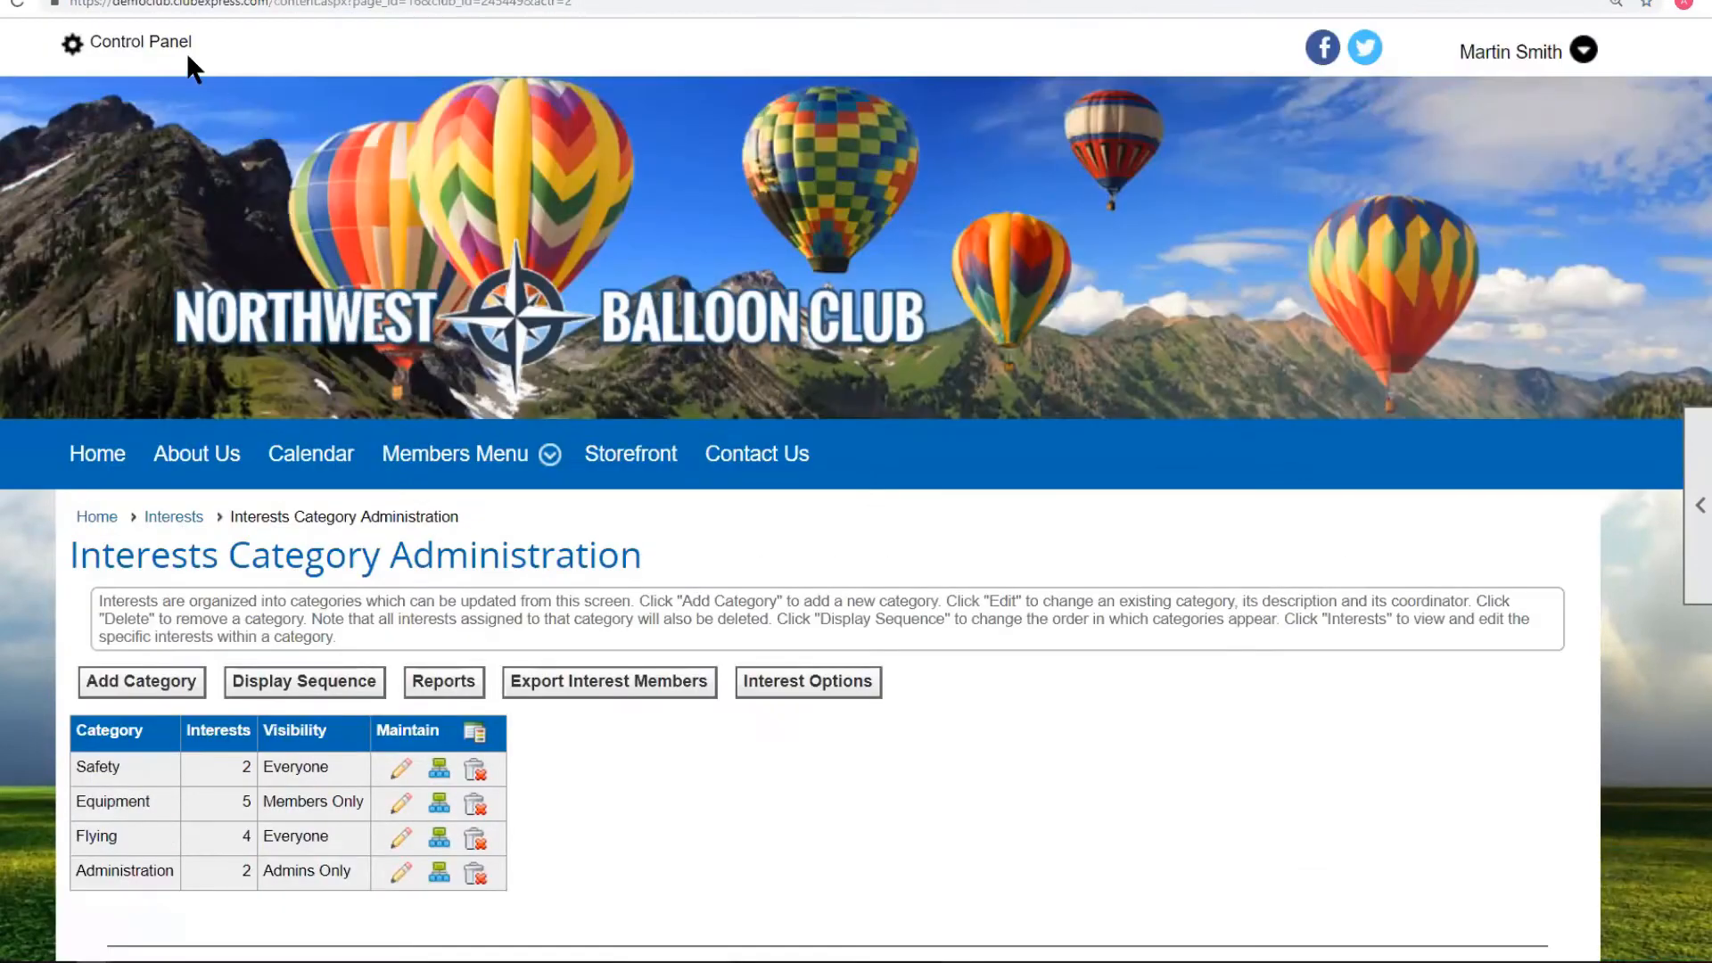
left_click(149, 42)
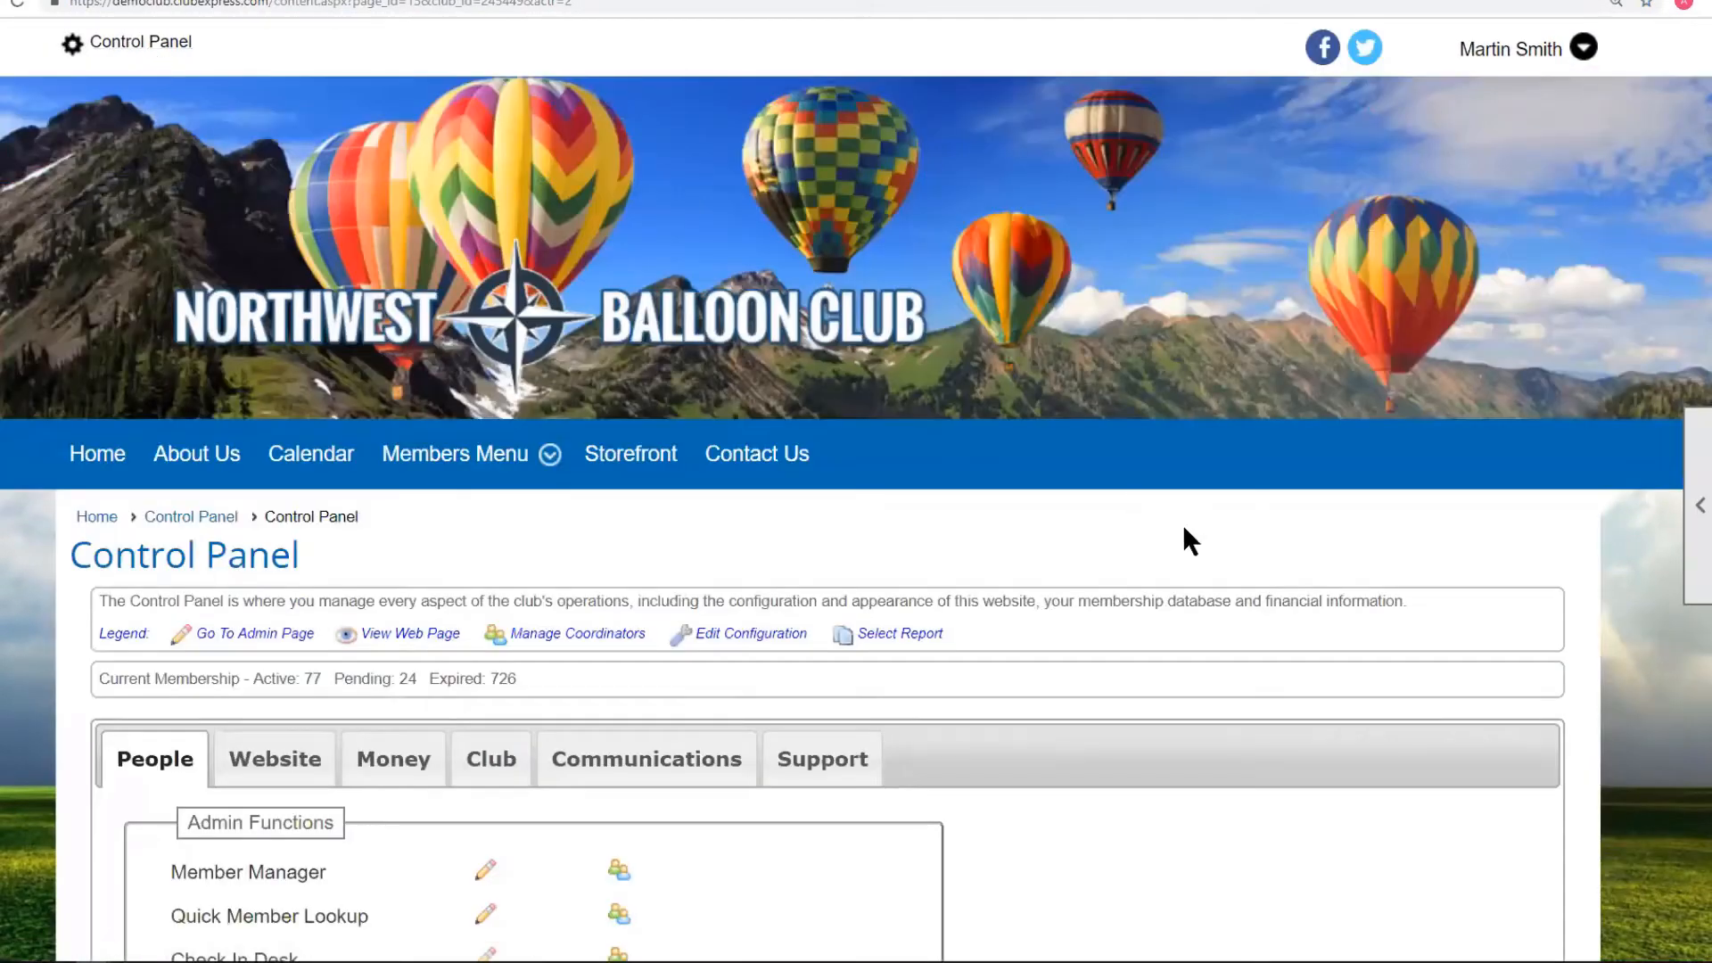
scroll(1201, 558, "down", 5)
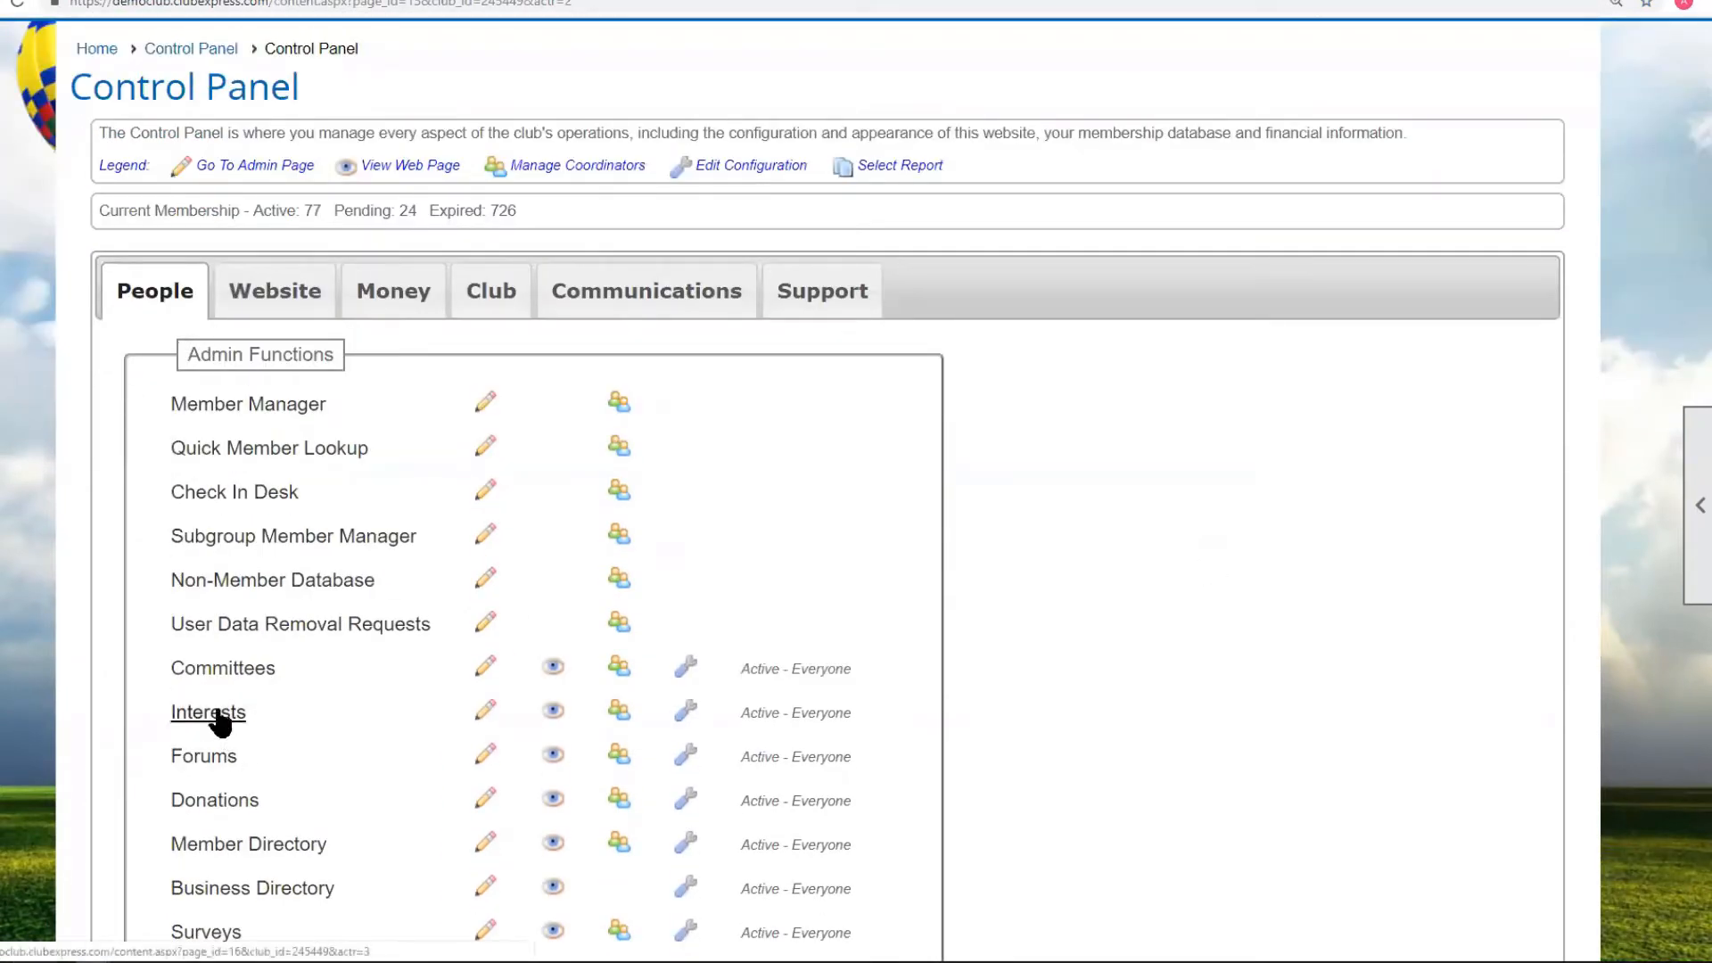
left_click(626, 301)
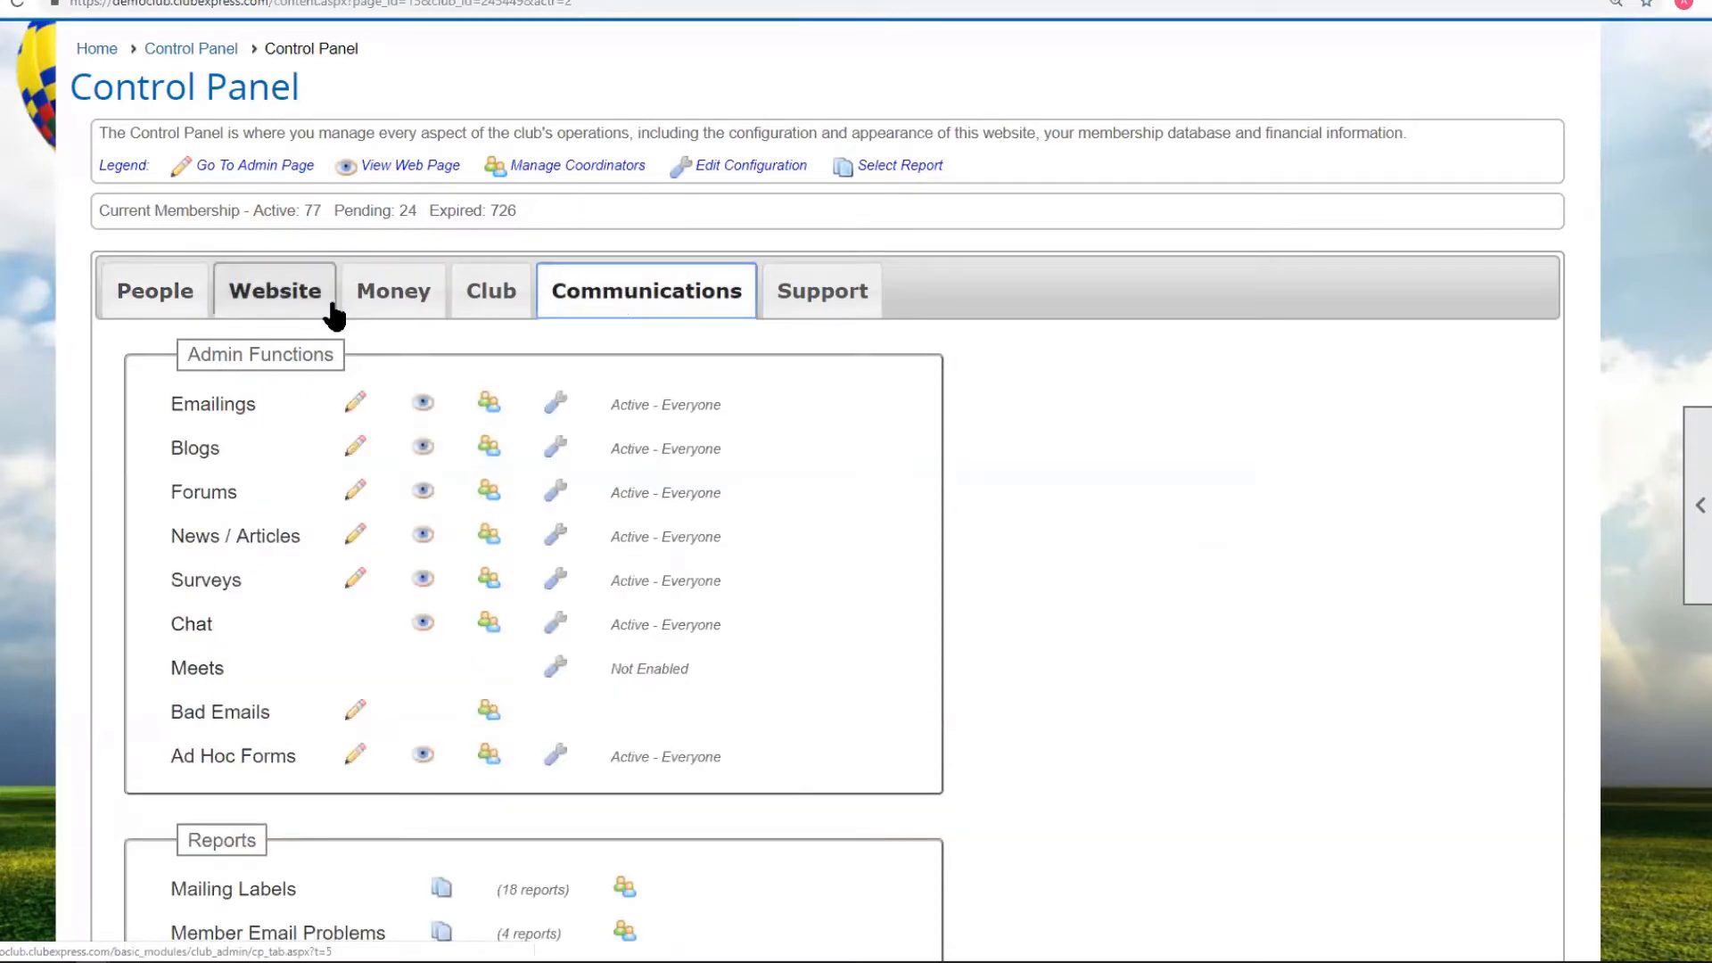
left_click(465, 287)
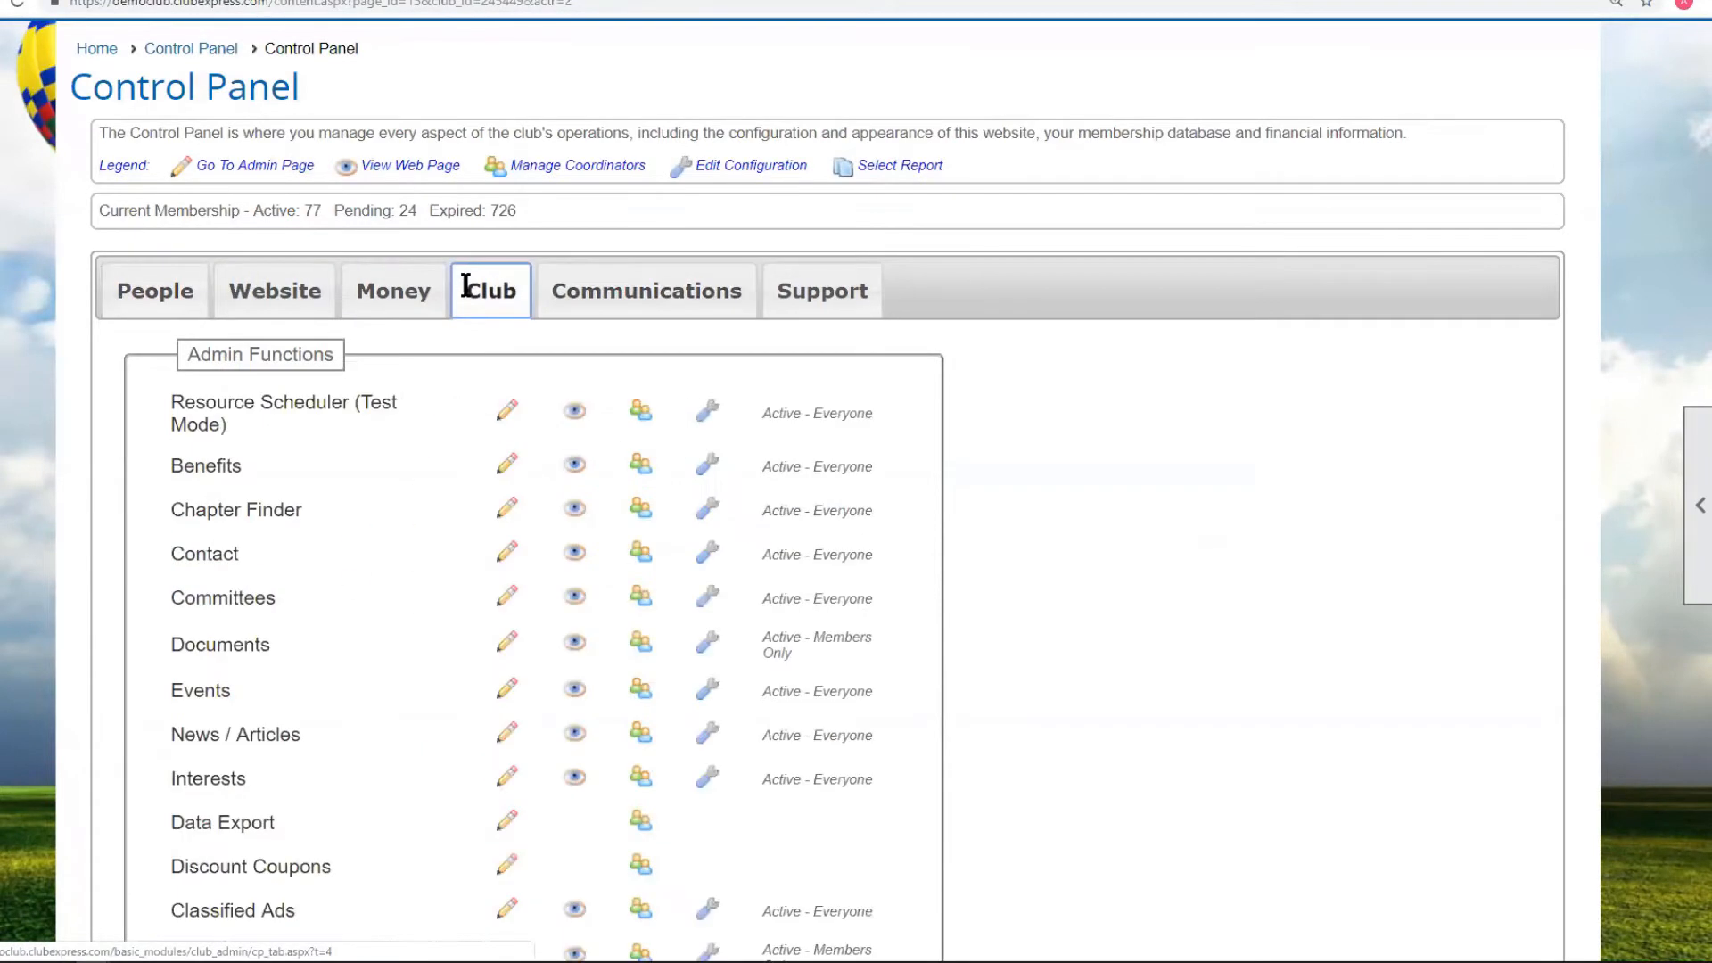
left_click(205, 779)
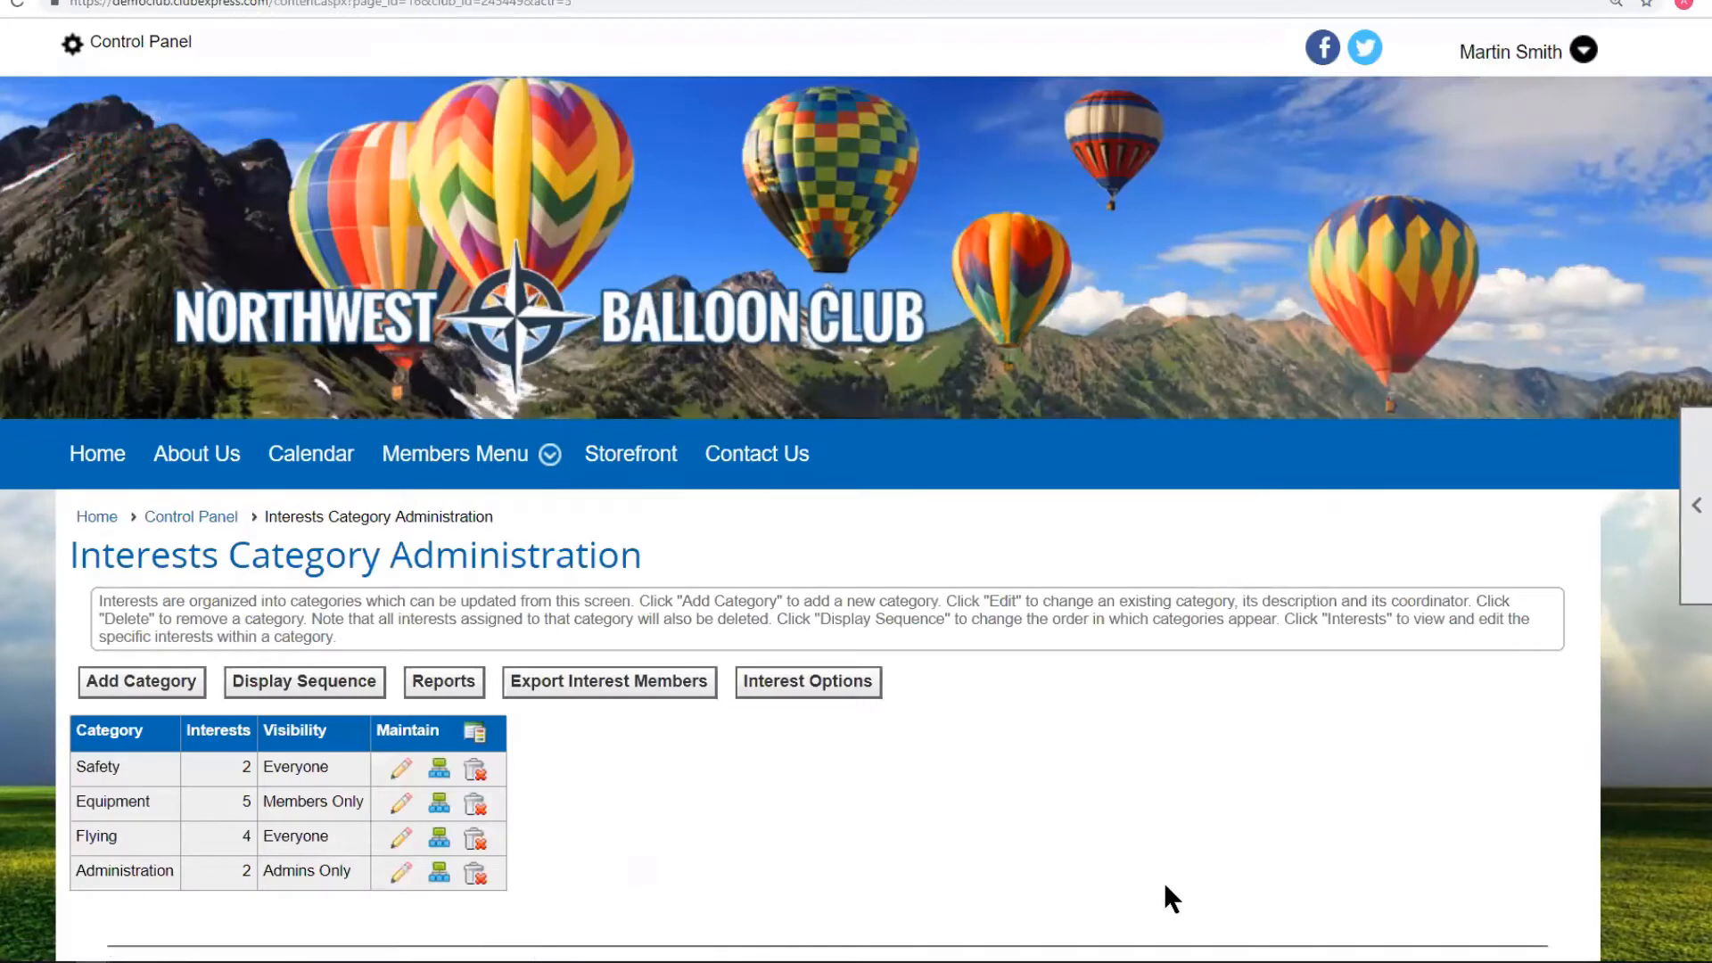
scroll(1177, 900, "down", 3)
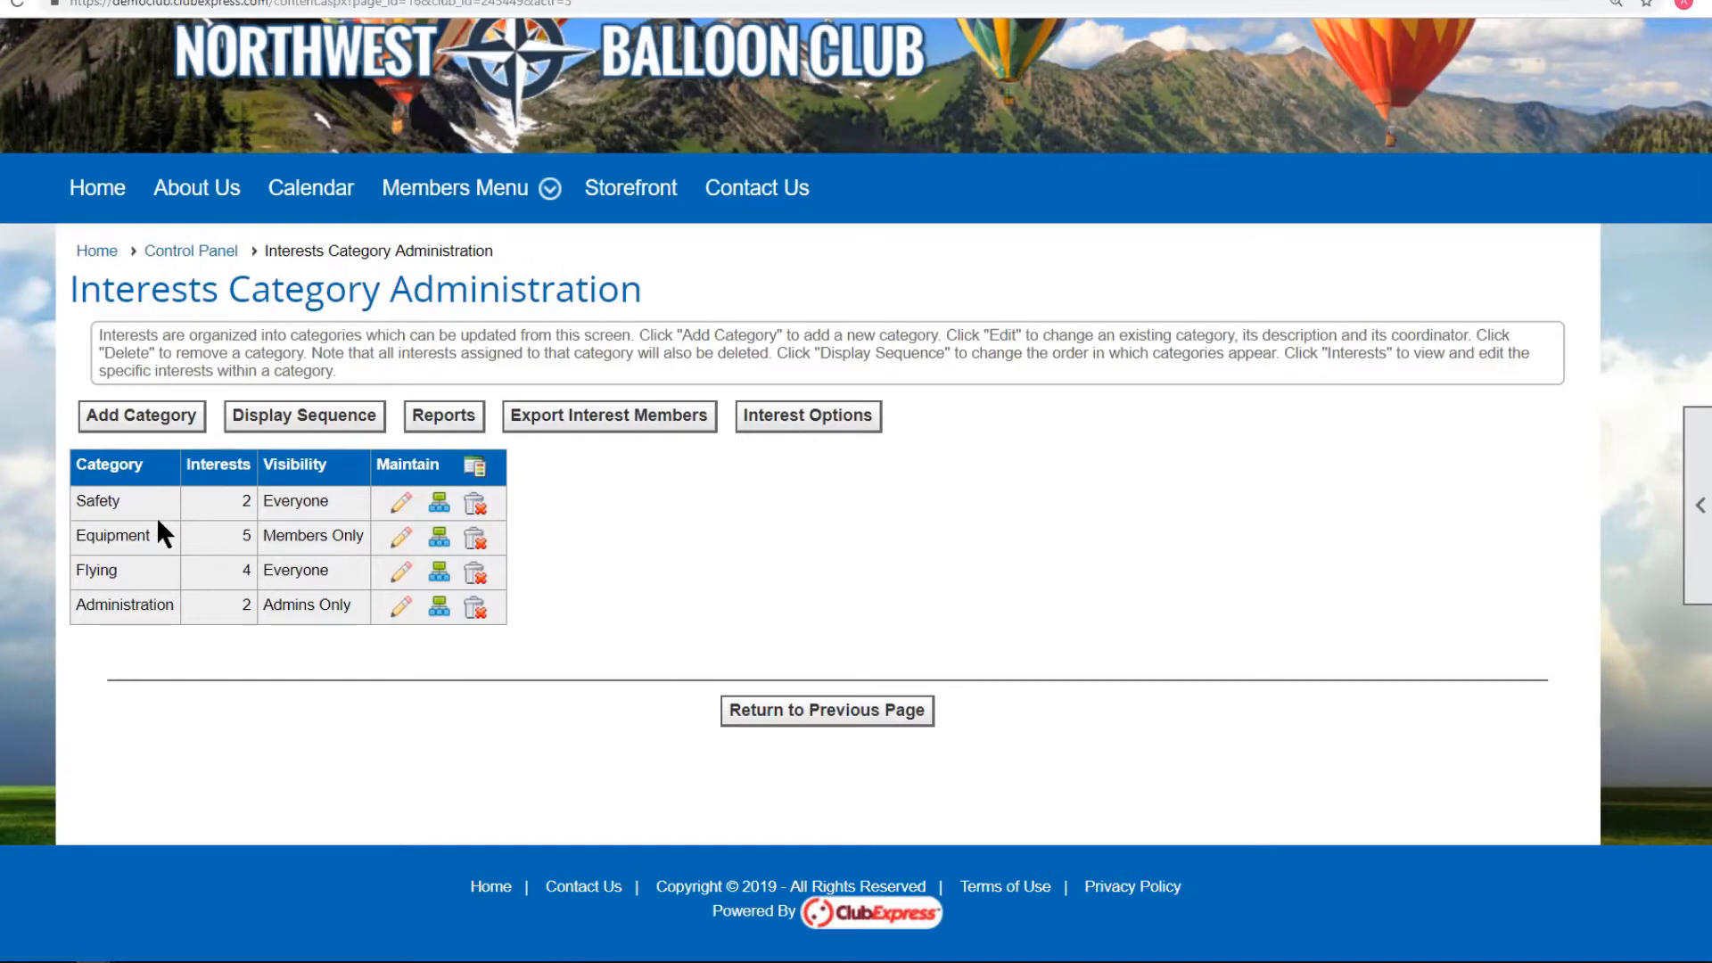
Reload the public Interests page and review member counts for Safety, Equipment, Flying and Administration.
left_click(290, 0)
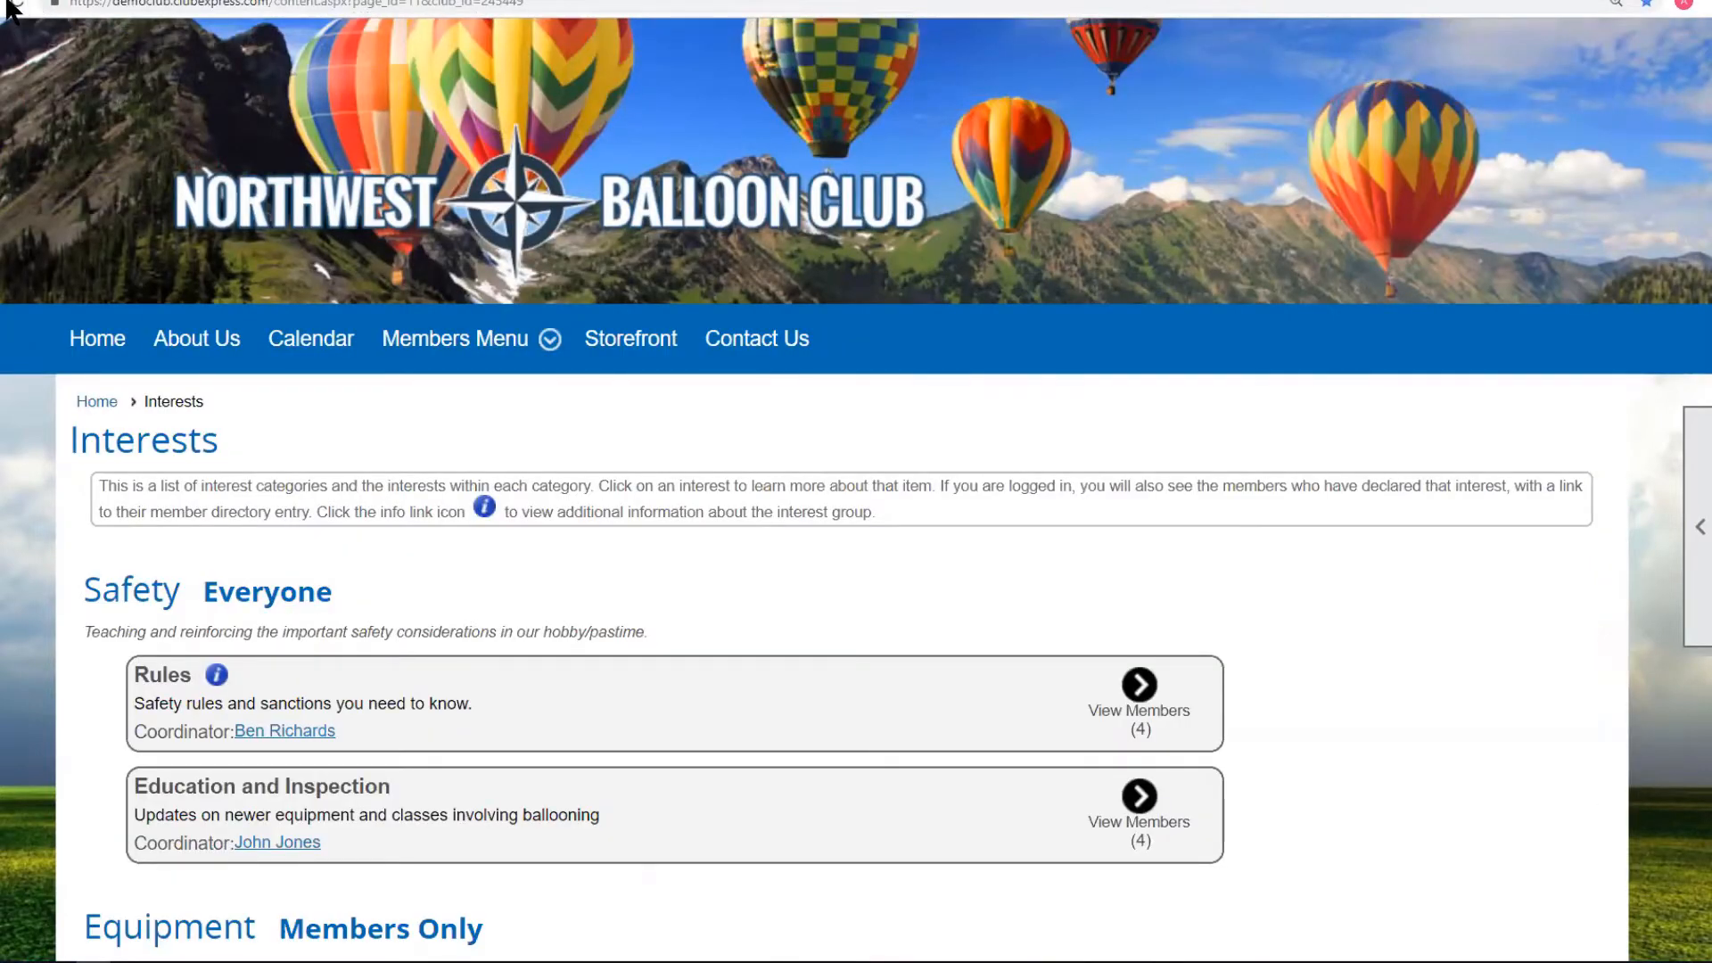
scroll(927, 512, "down", 6)
scroll(932, 521, "down", 6)
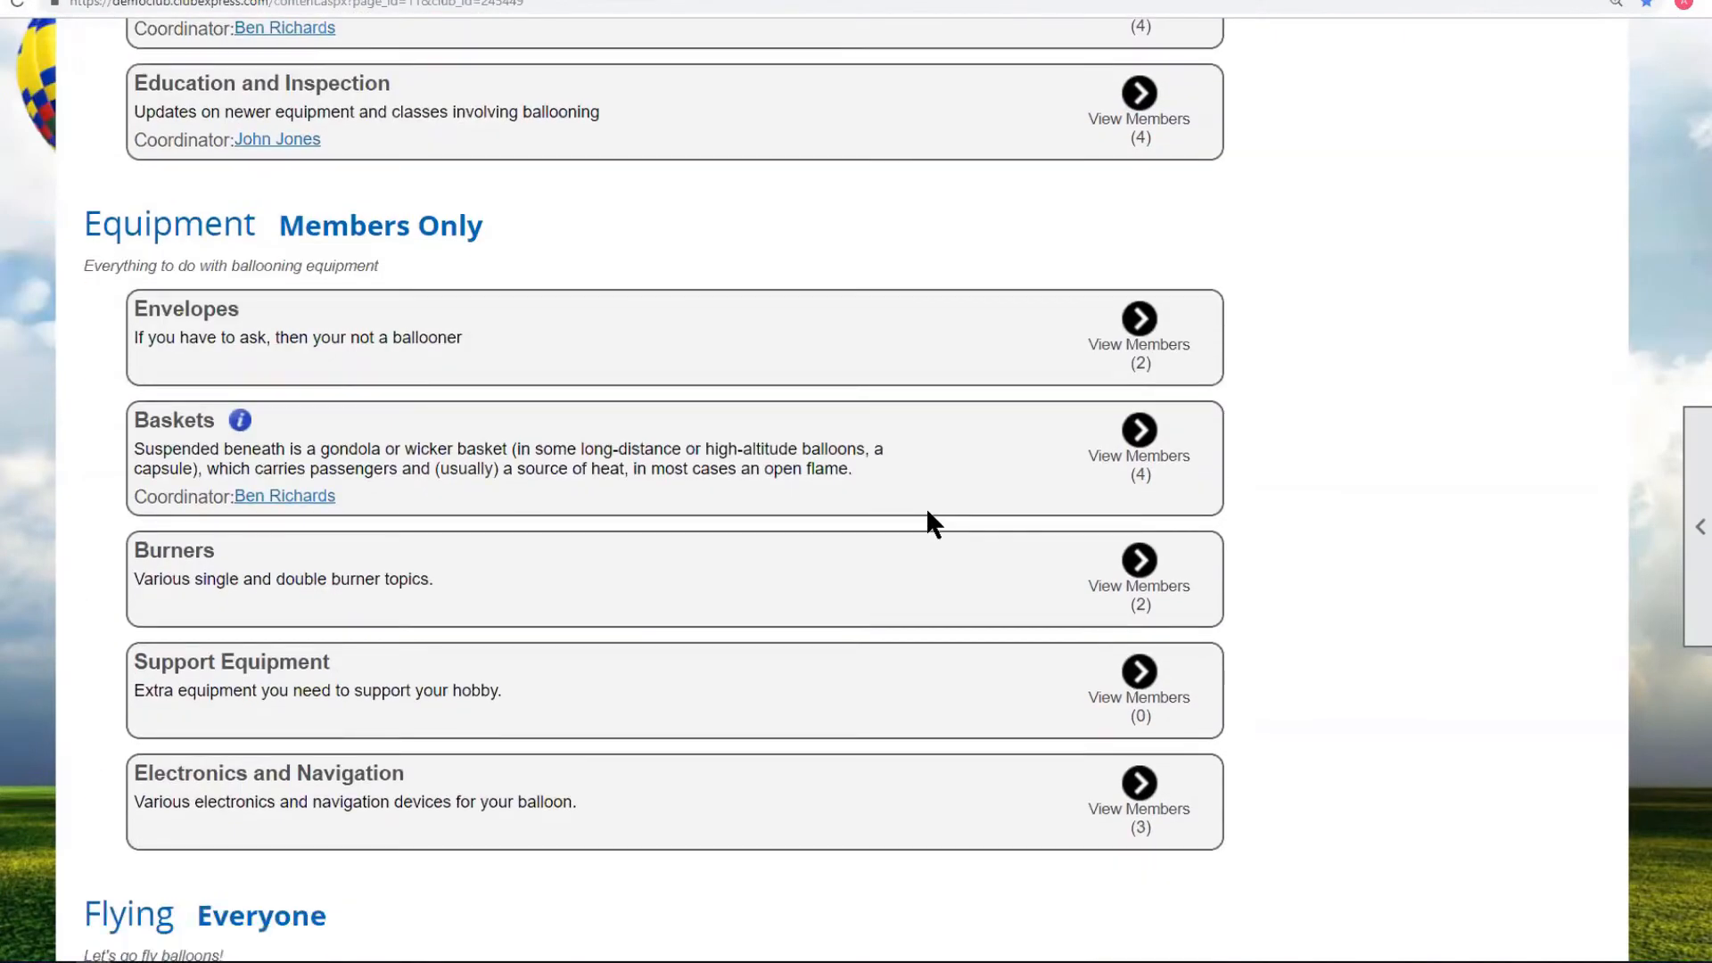
scroll(308, 419, "up", 4)
scroll(303, 404, "up", 6)
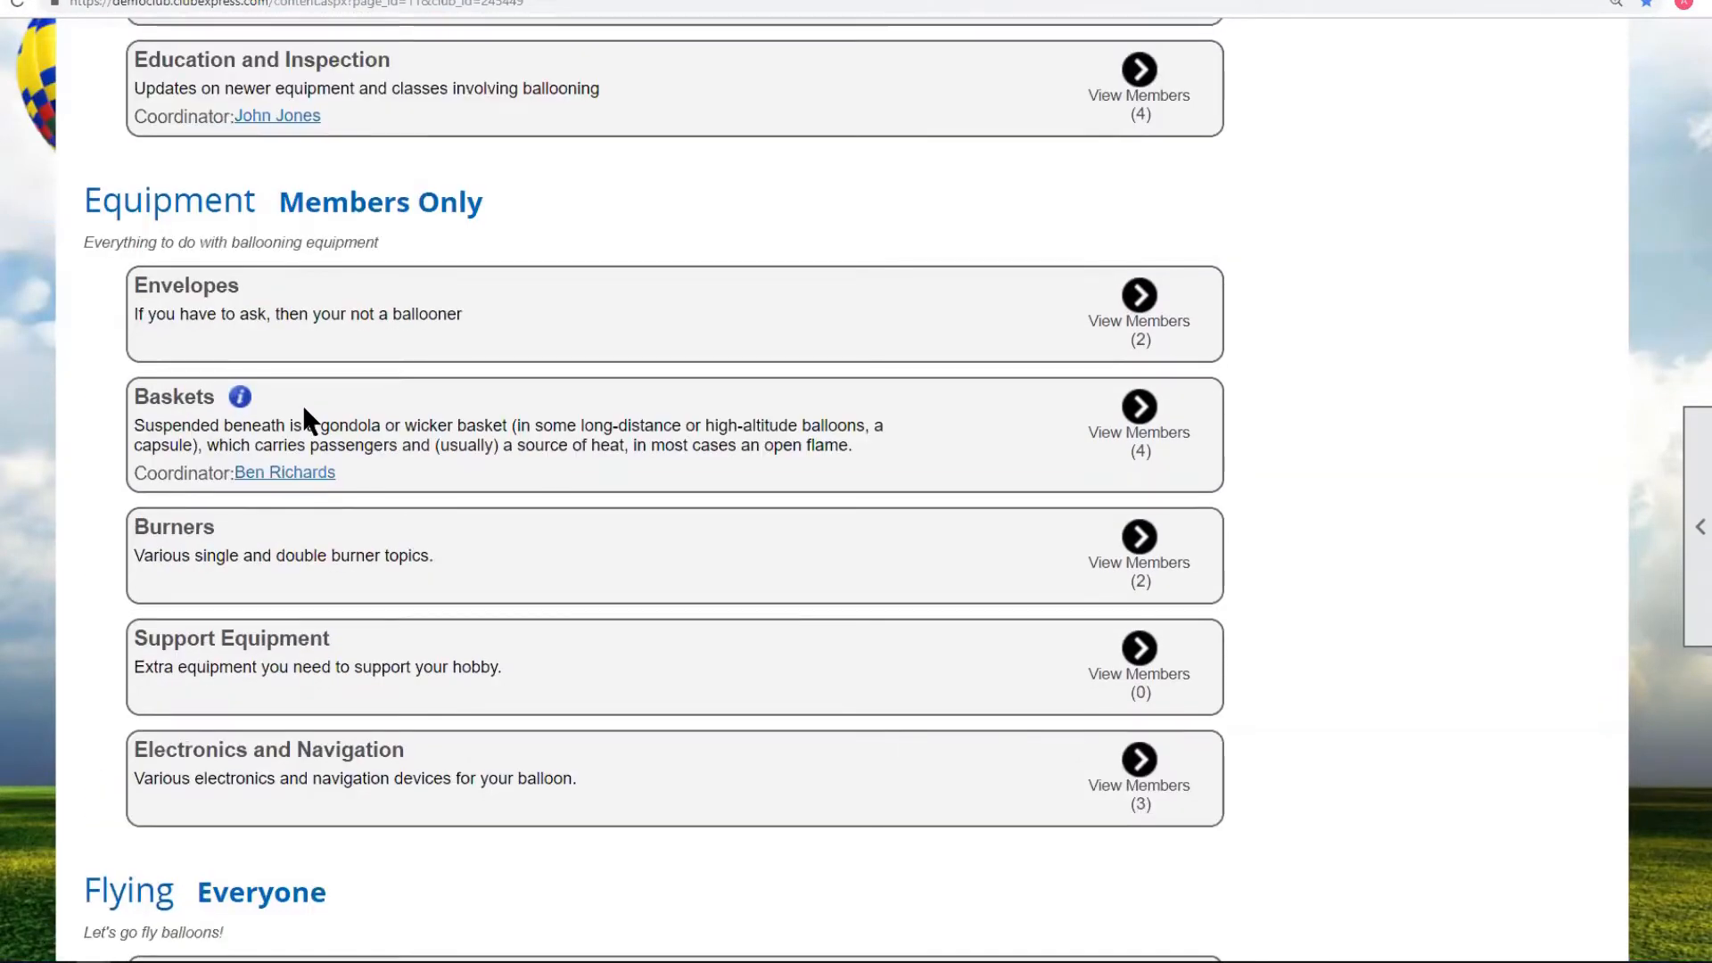
left_click(18, 5)
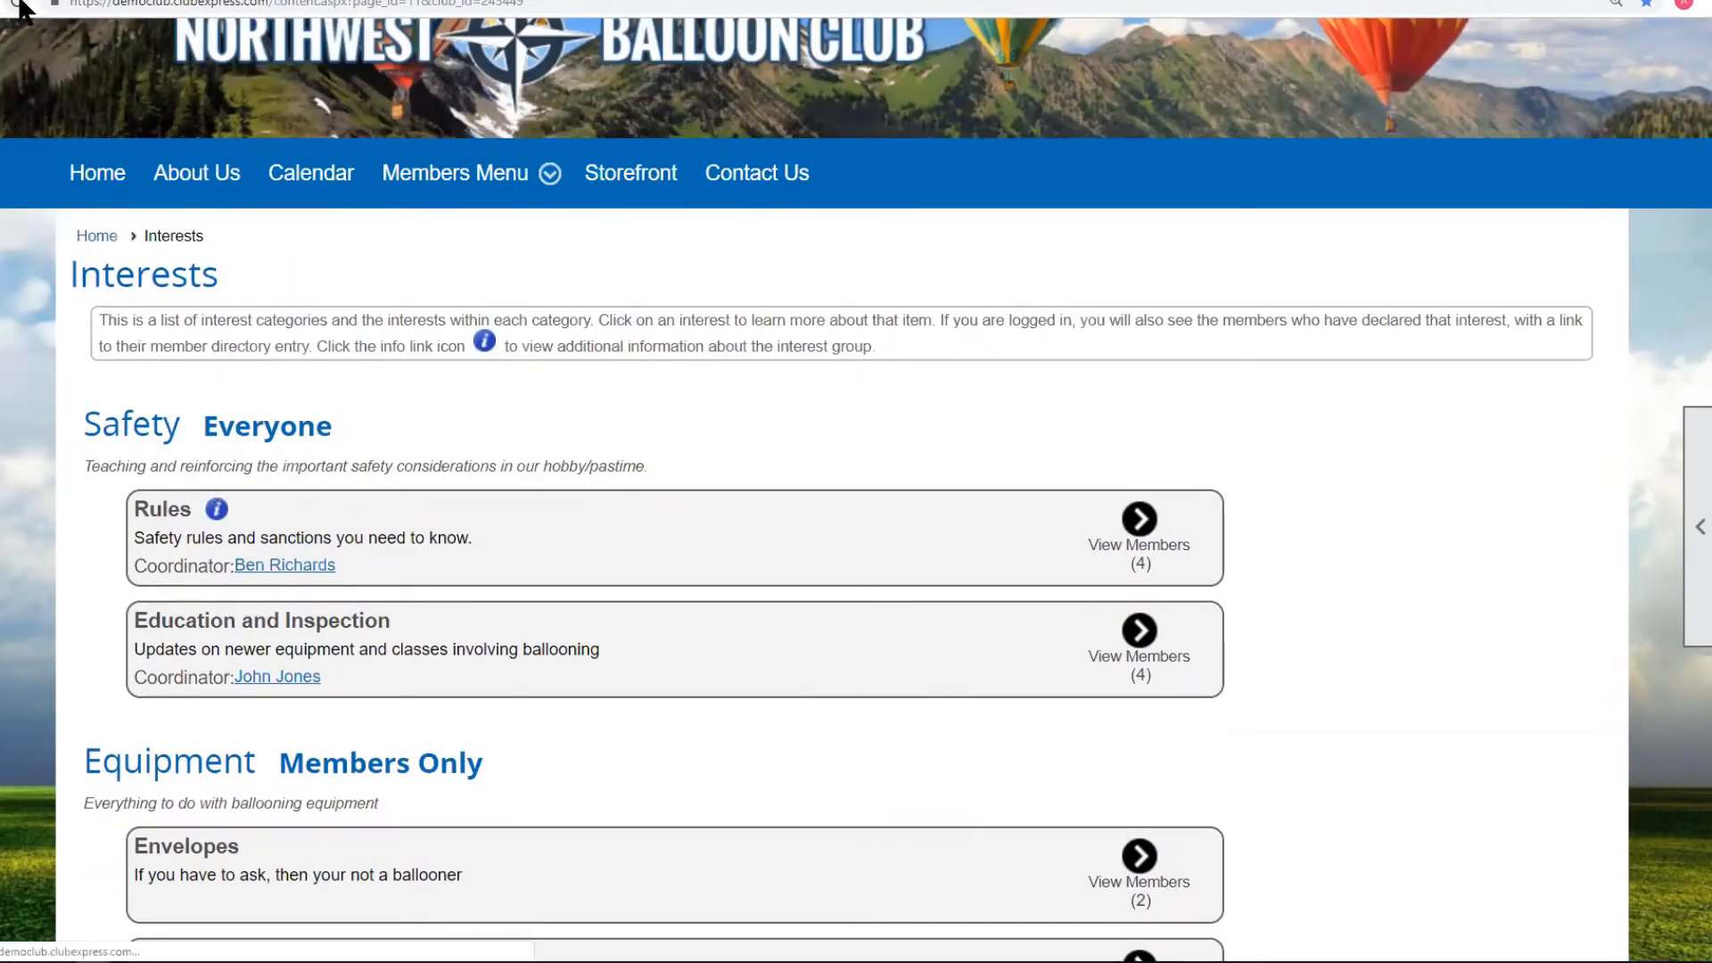
scroll(958, 502, "down", 6)
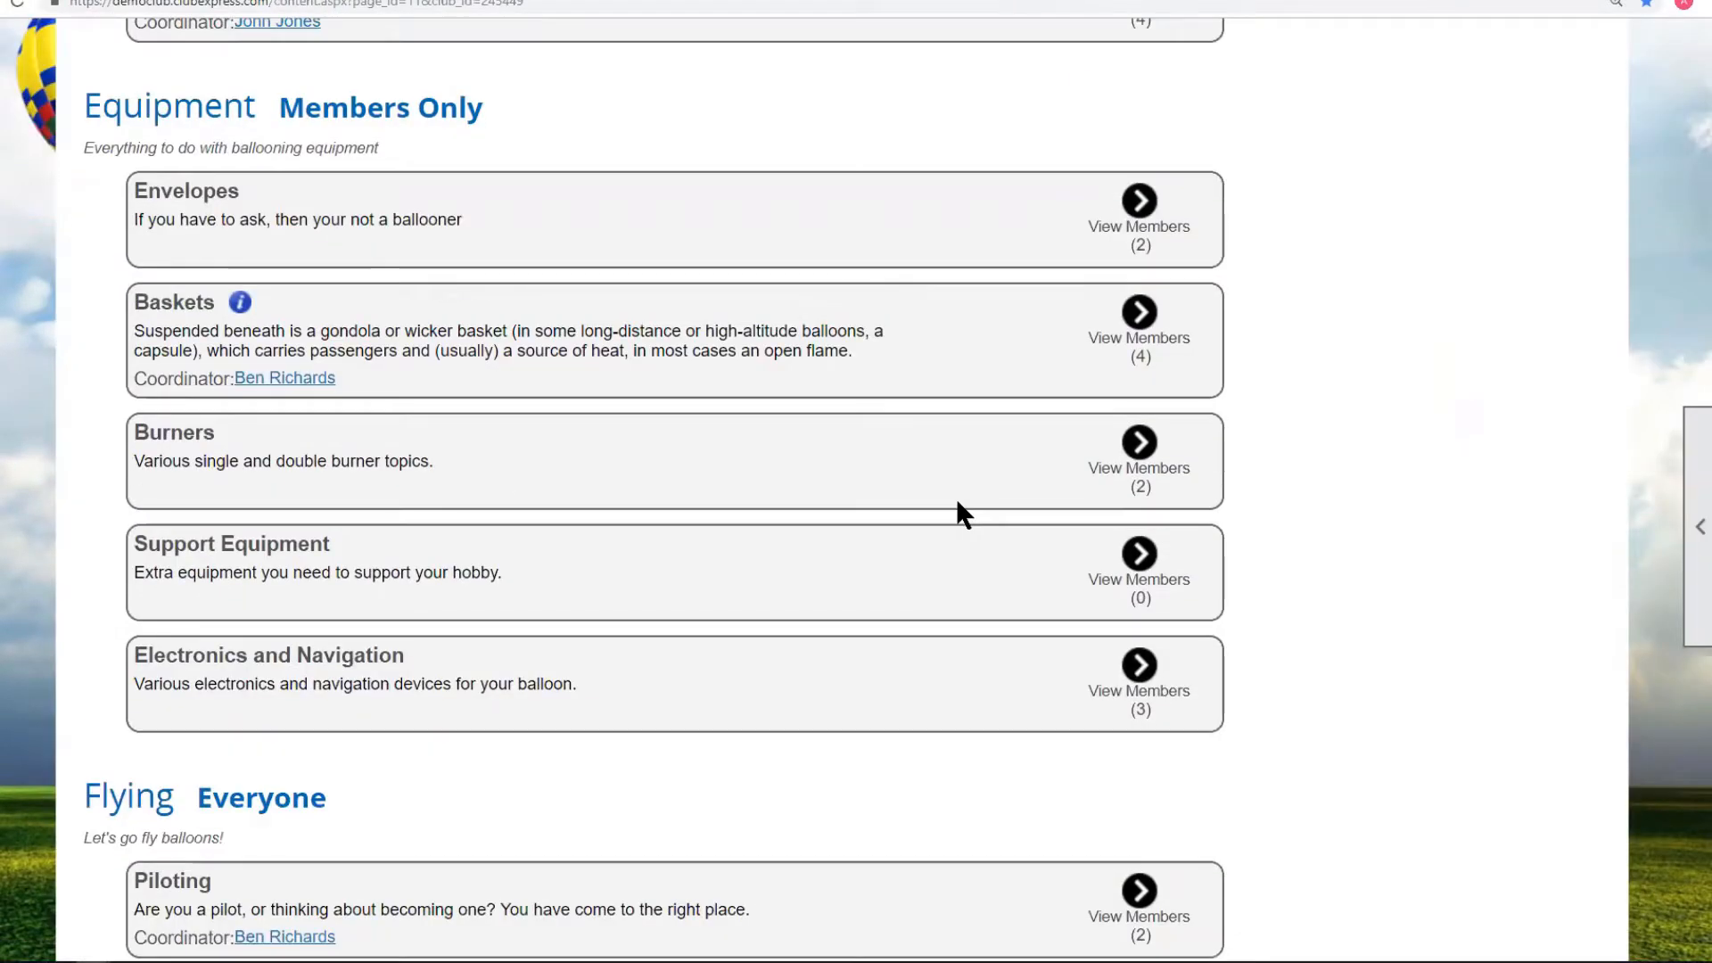
scroll(956, 498, "down", 6)
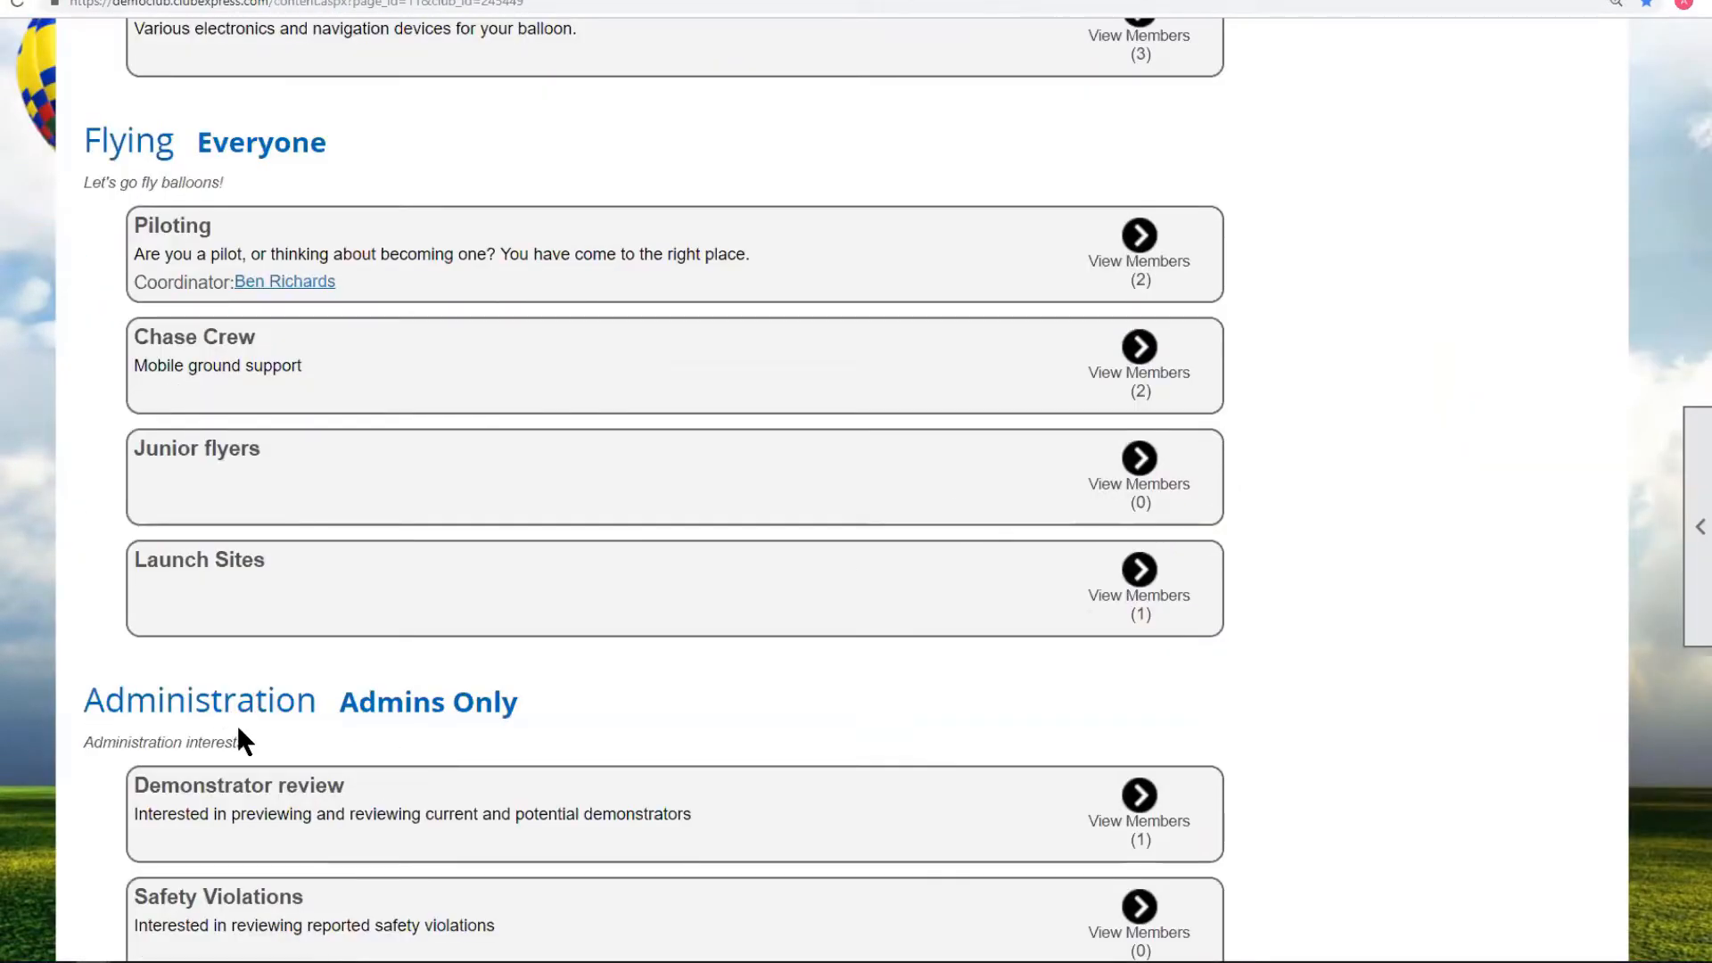
scroll(579, 741, "up", 8)
scroll(581, 725, "up", 5)
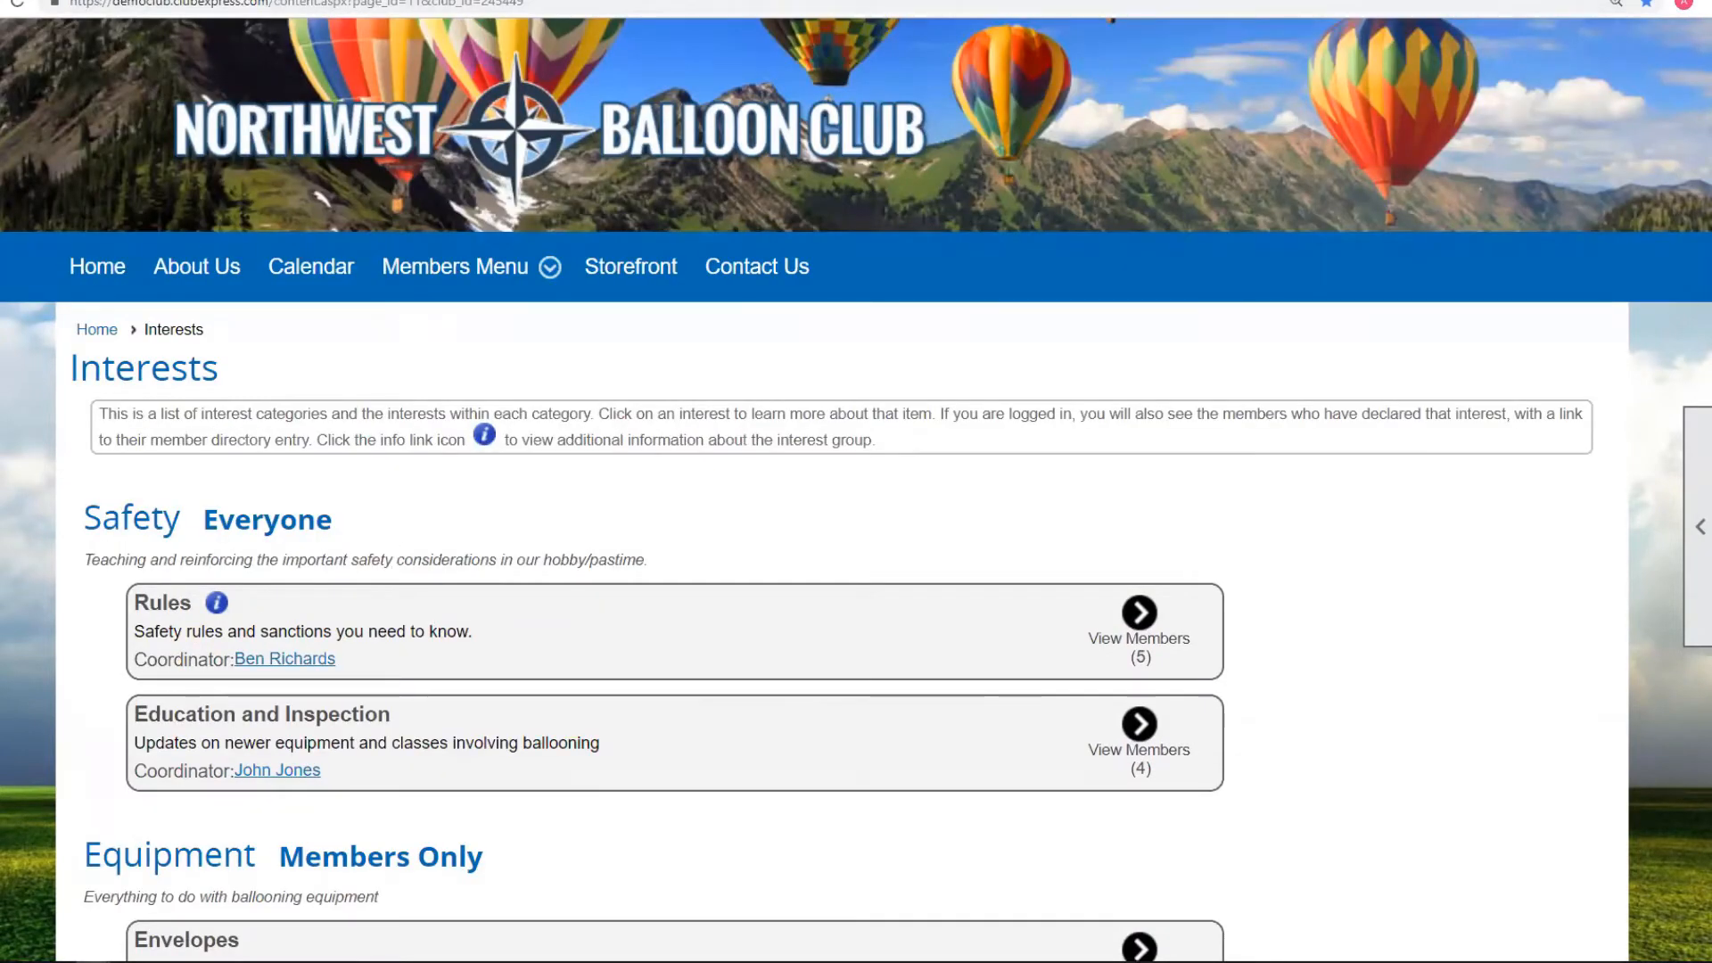
left_click(74, 0)
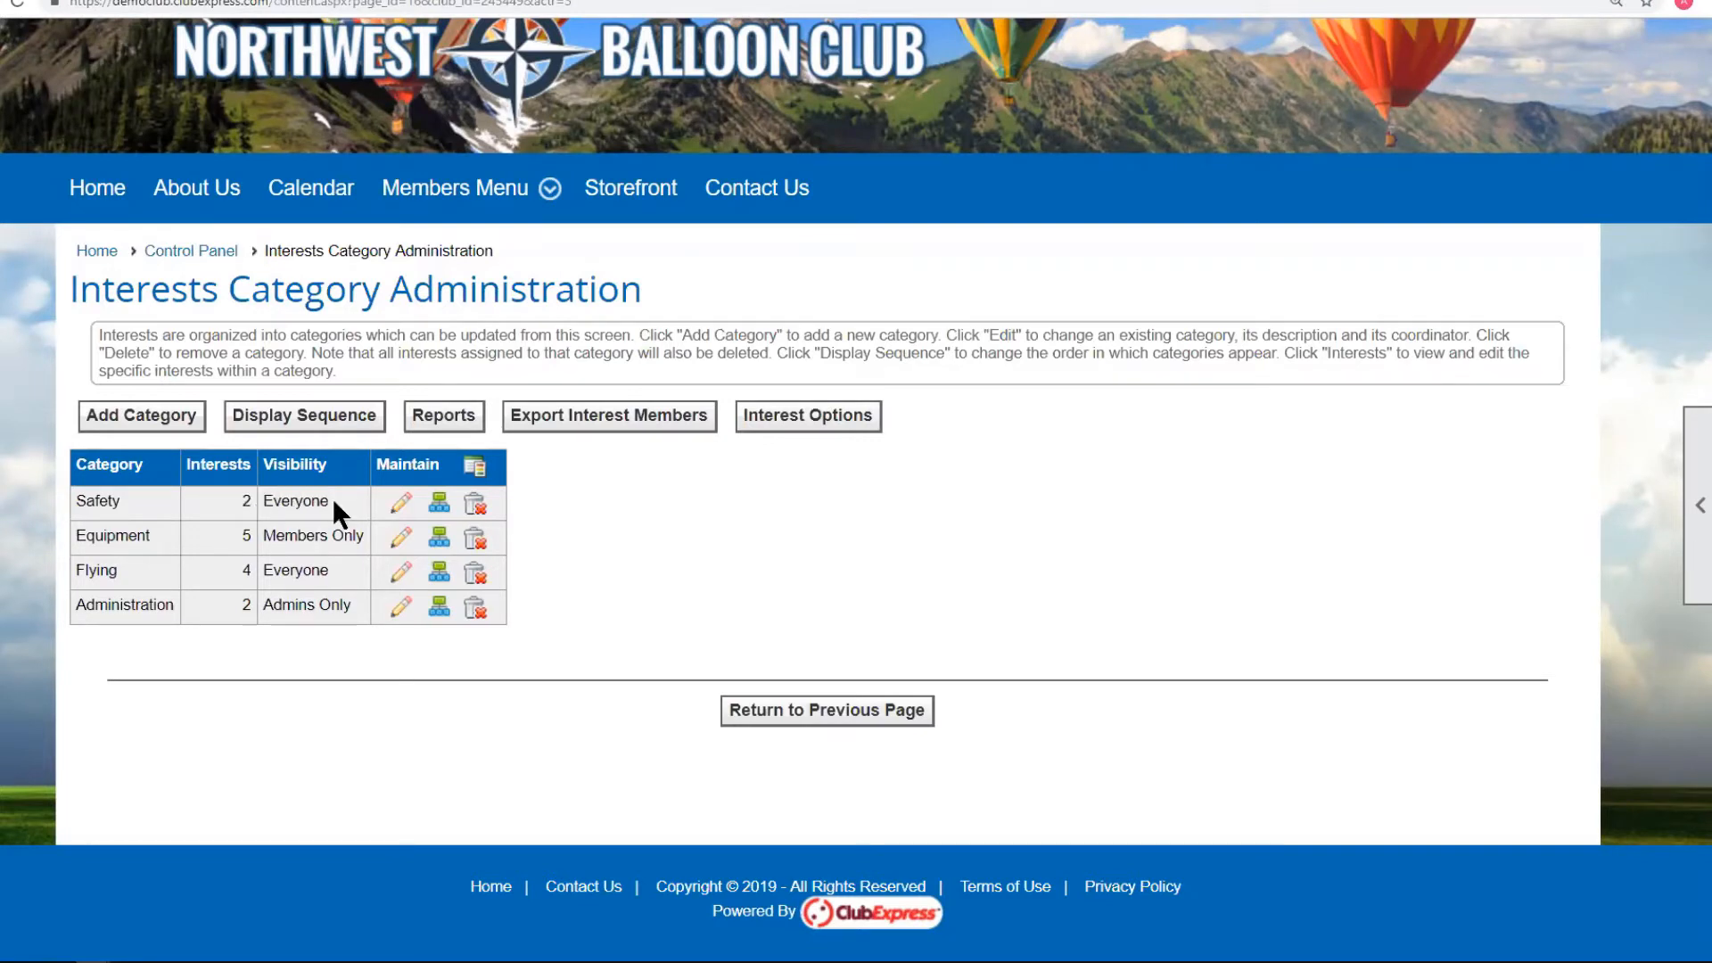
Highlight the Everyone, Members Only and Admins visibility values, then open Safety's Edit dialog.
left_click_drag(264, 501, 328, 500)
left_click(265, 538)
left_click_drag(264, 534, 361, 529)
left_click(283, 602)
double_click(265, 604)
left_click(341, 603)
left_click(403, 505)
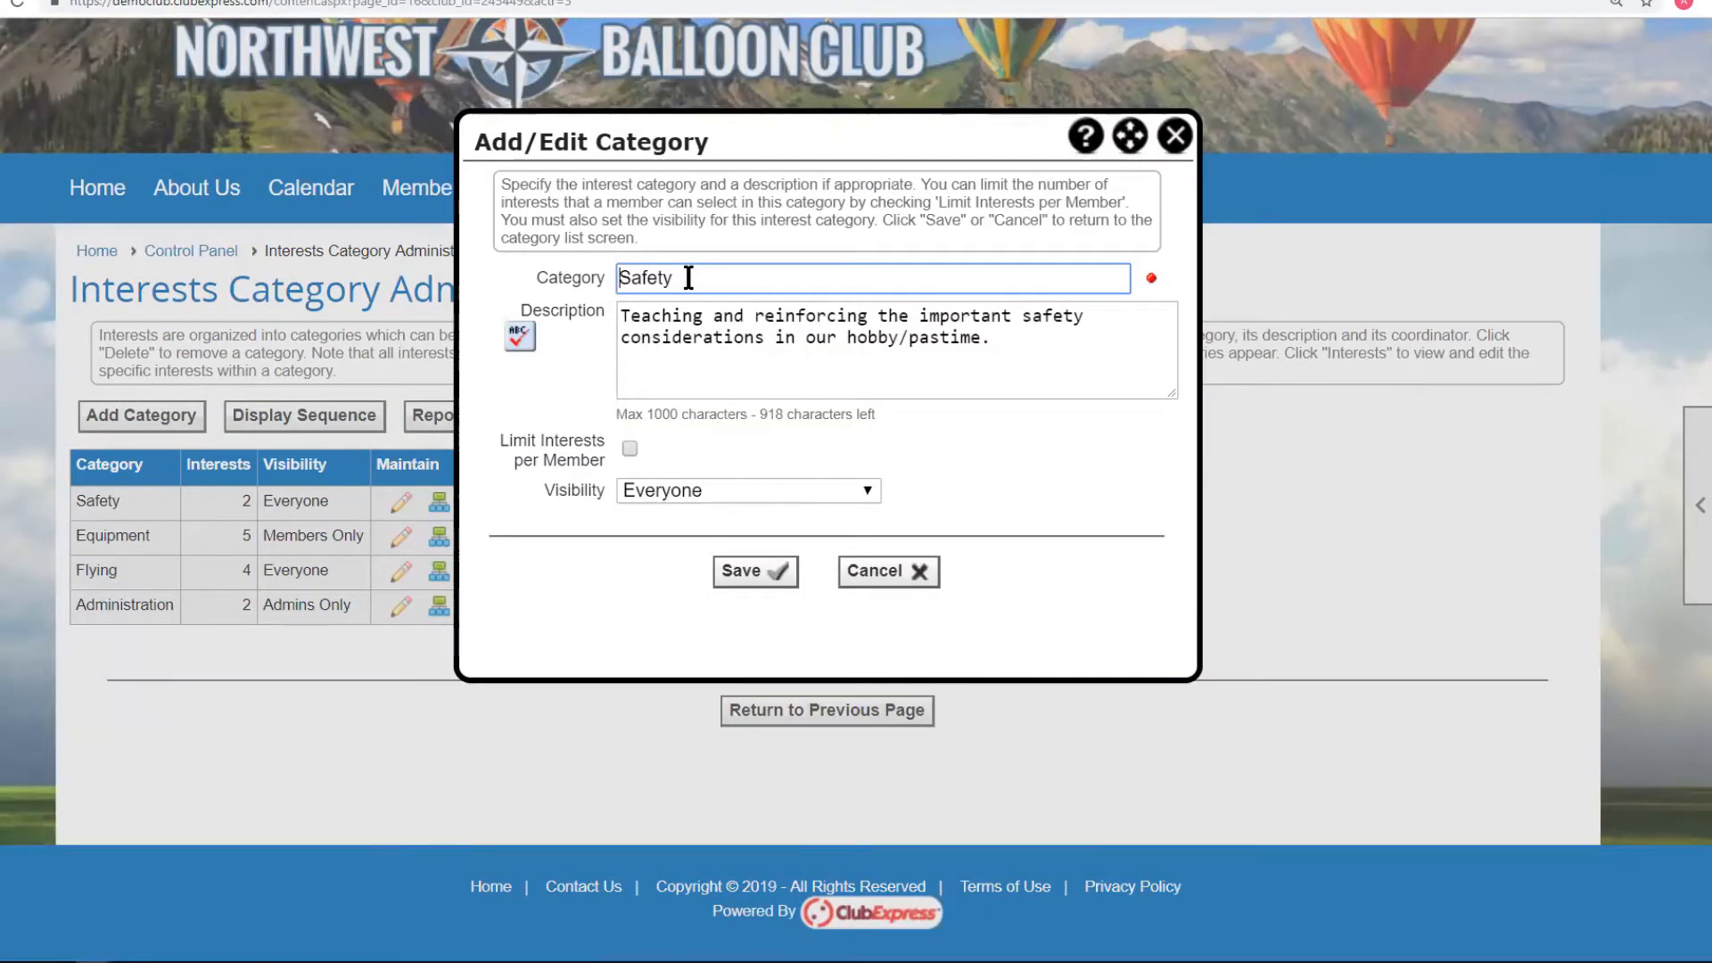
Inspect Safety's visibility and 254 per-member limit, cancel, then open and cancel Equipment's settings.
left_click(680, 334)
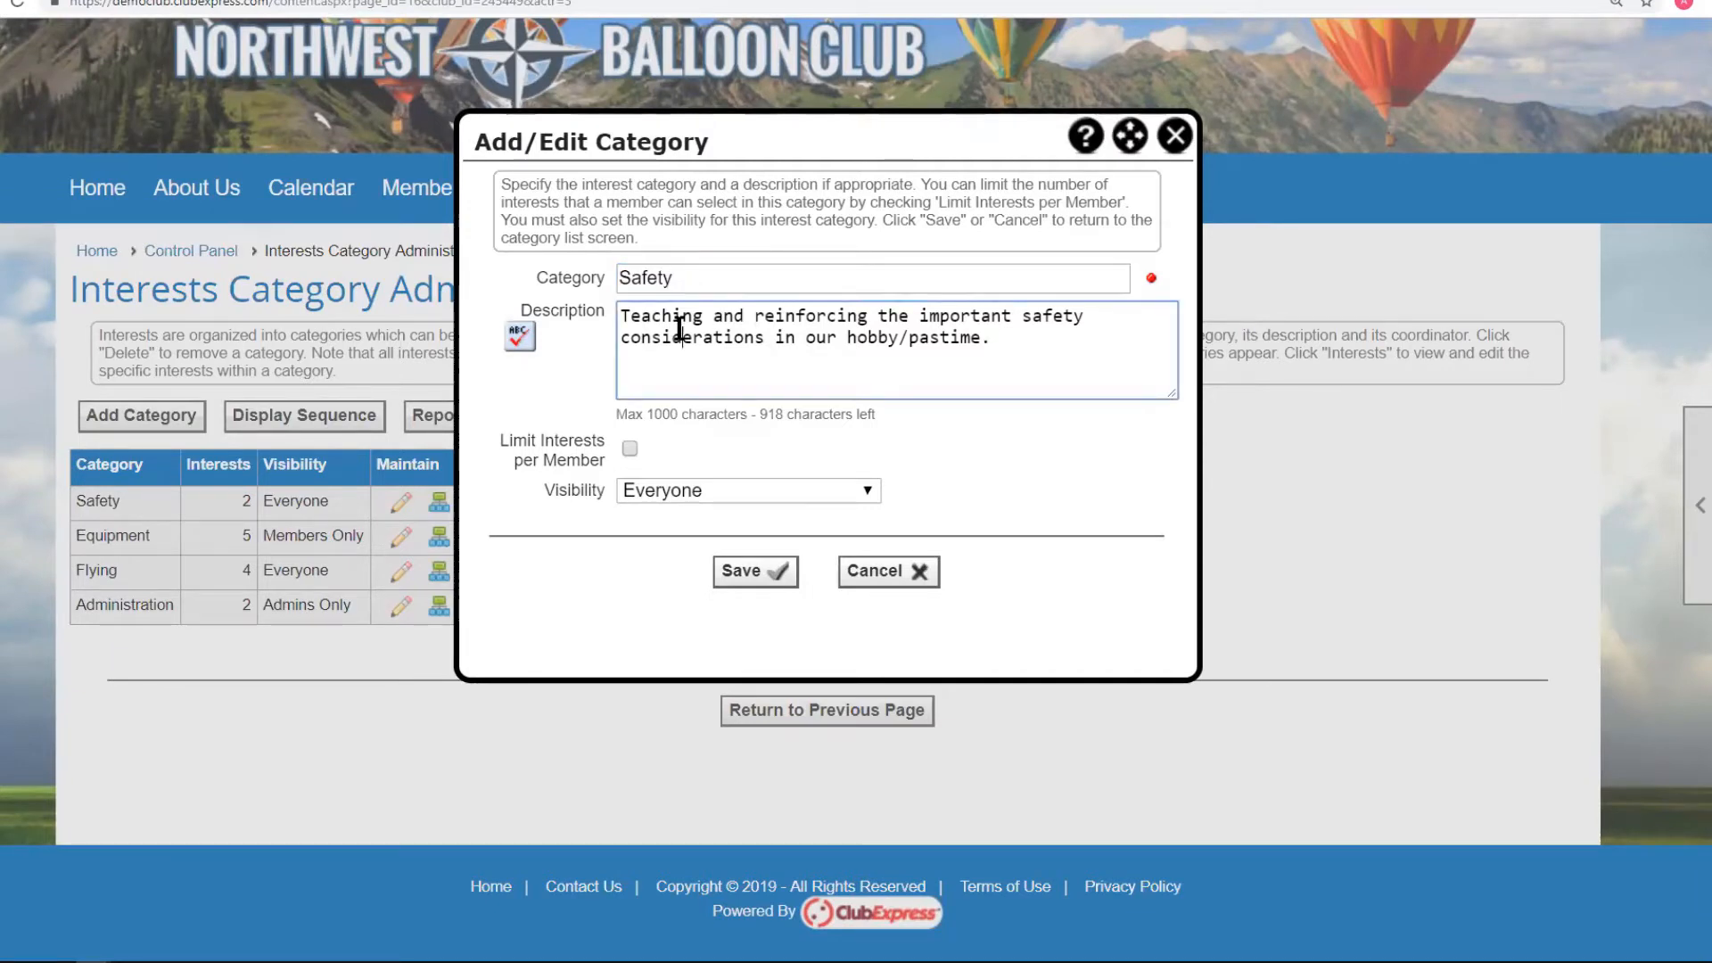
left_click(689, 492)
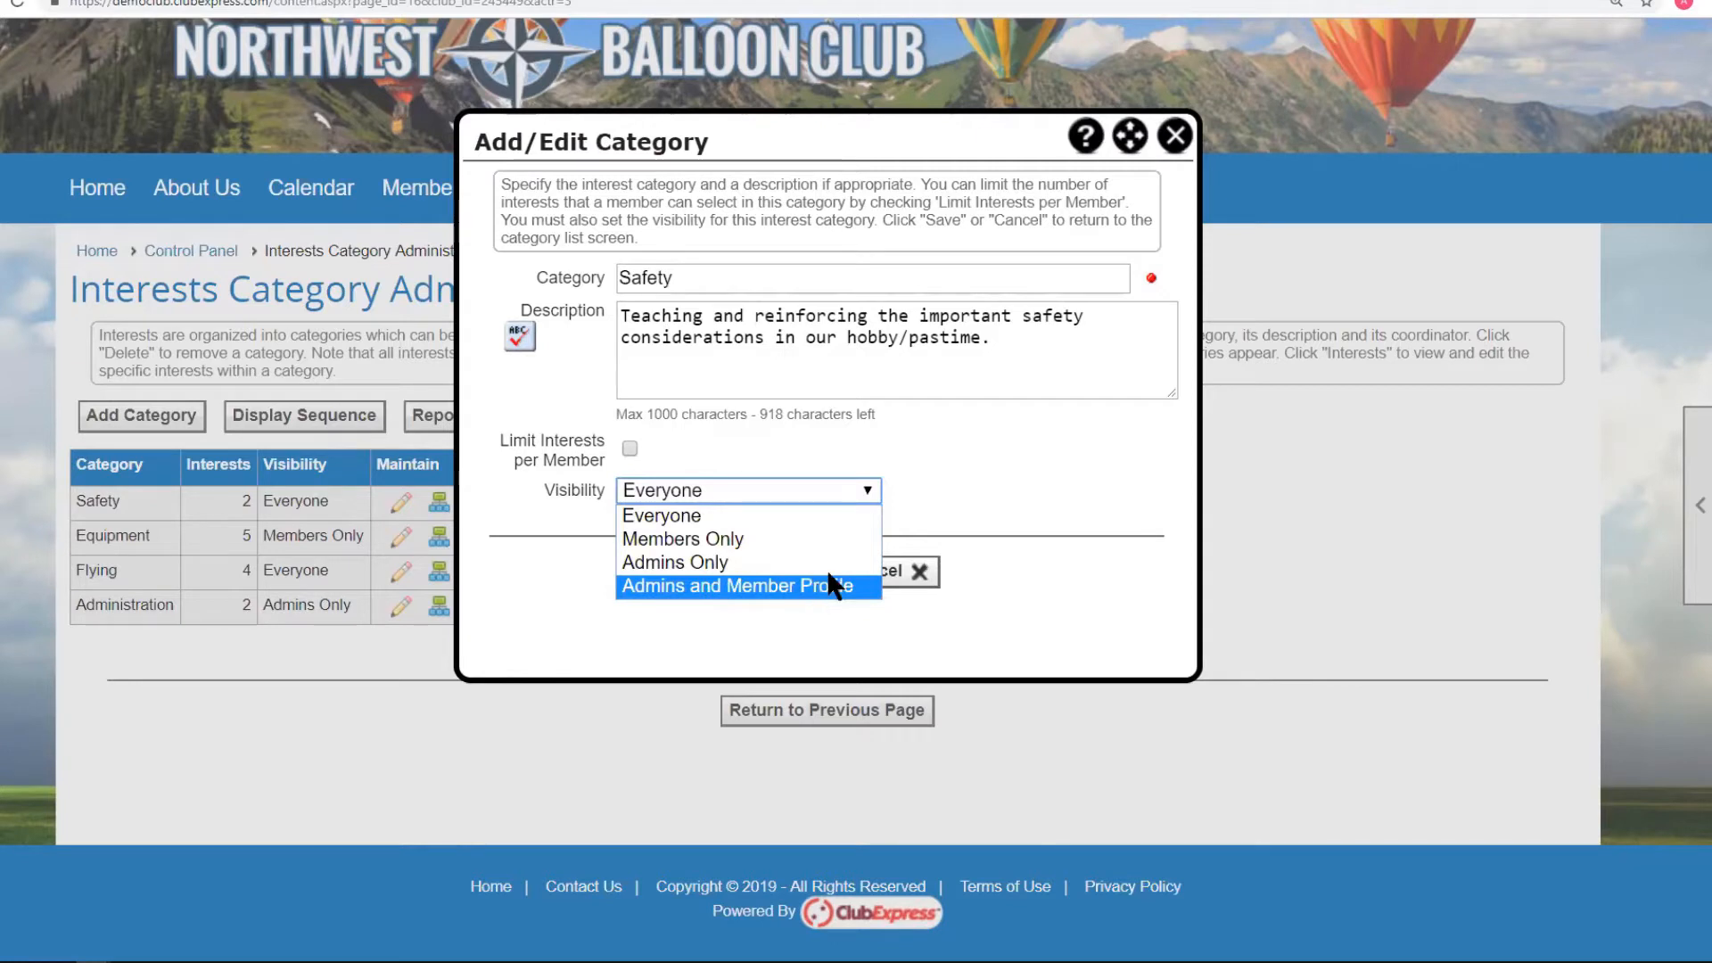
left_click(1056, 439)
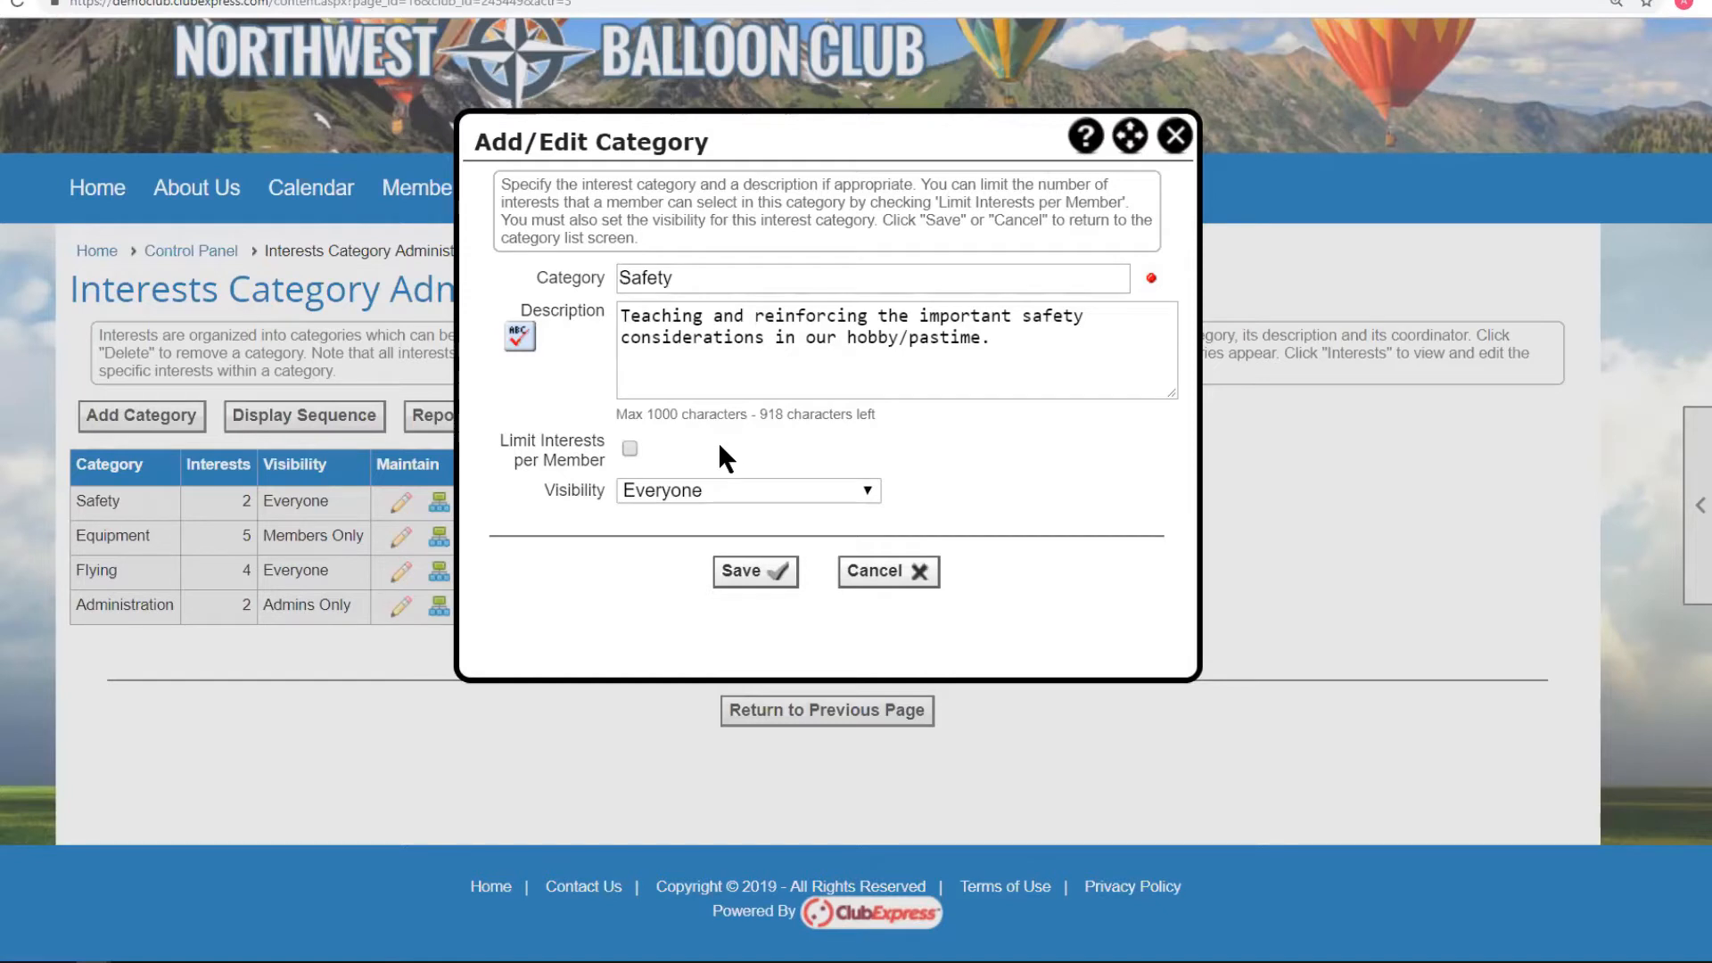
left_click(630, 448)
left_click_drag(660, 497, 608, 492)
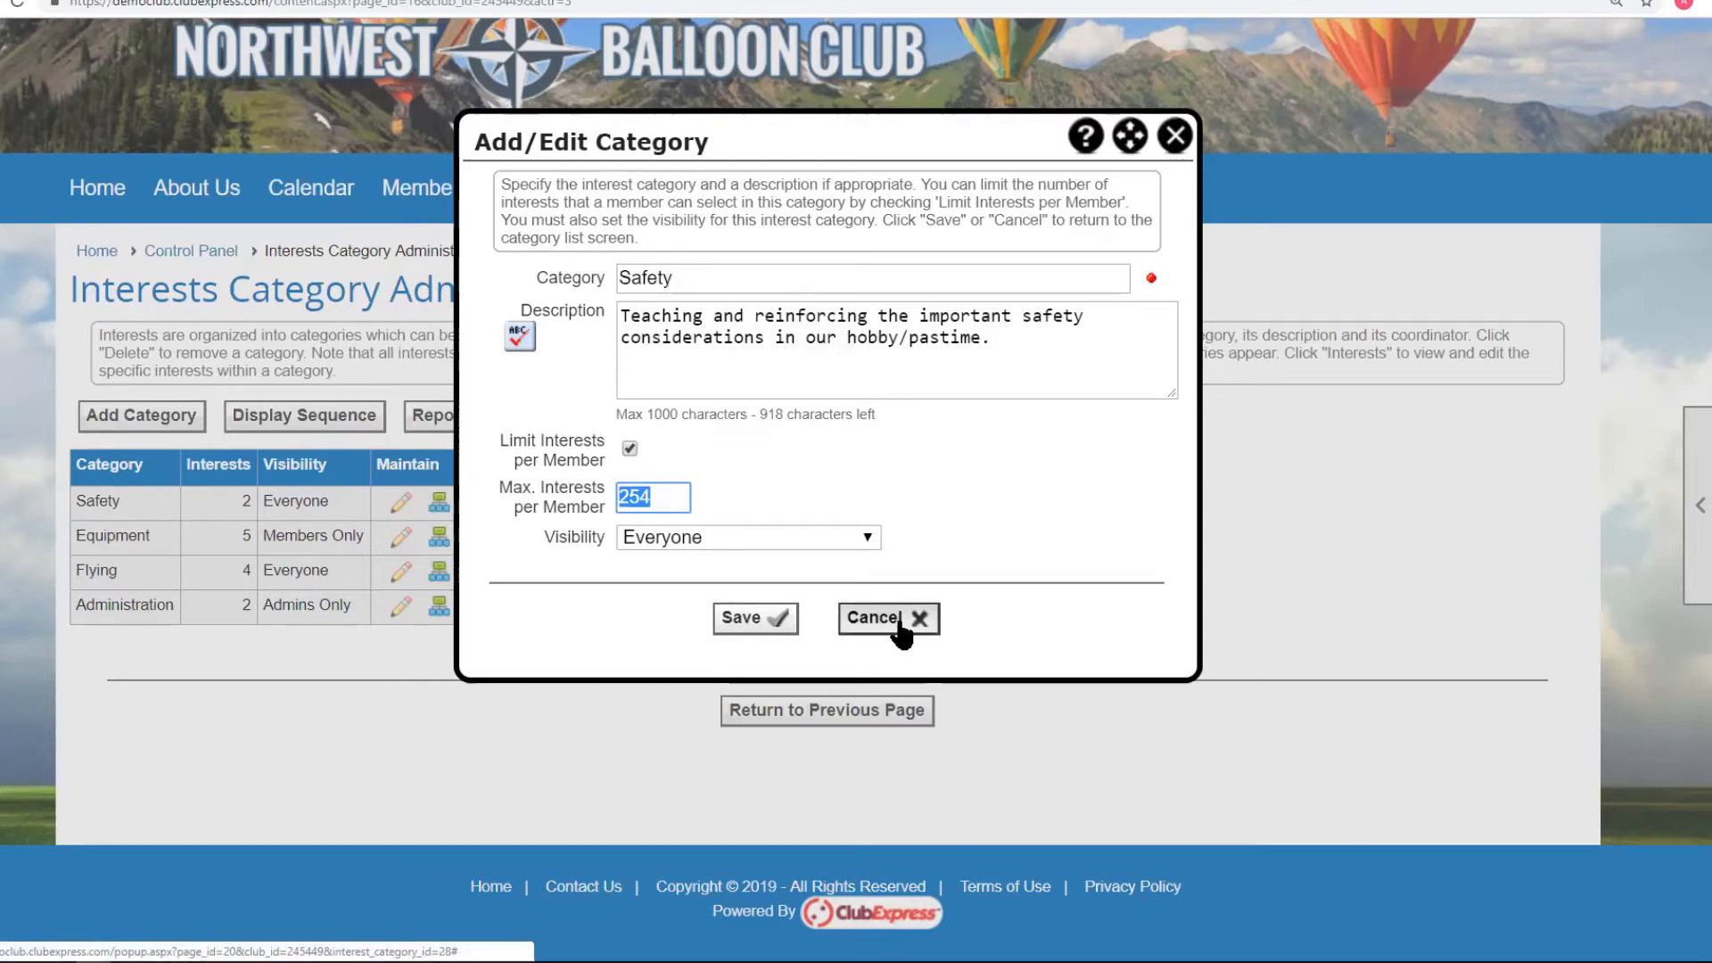
left_click(629, 445)
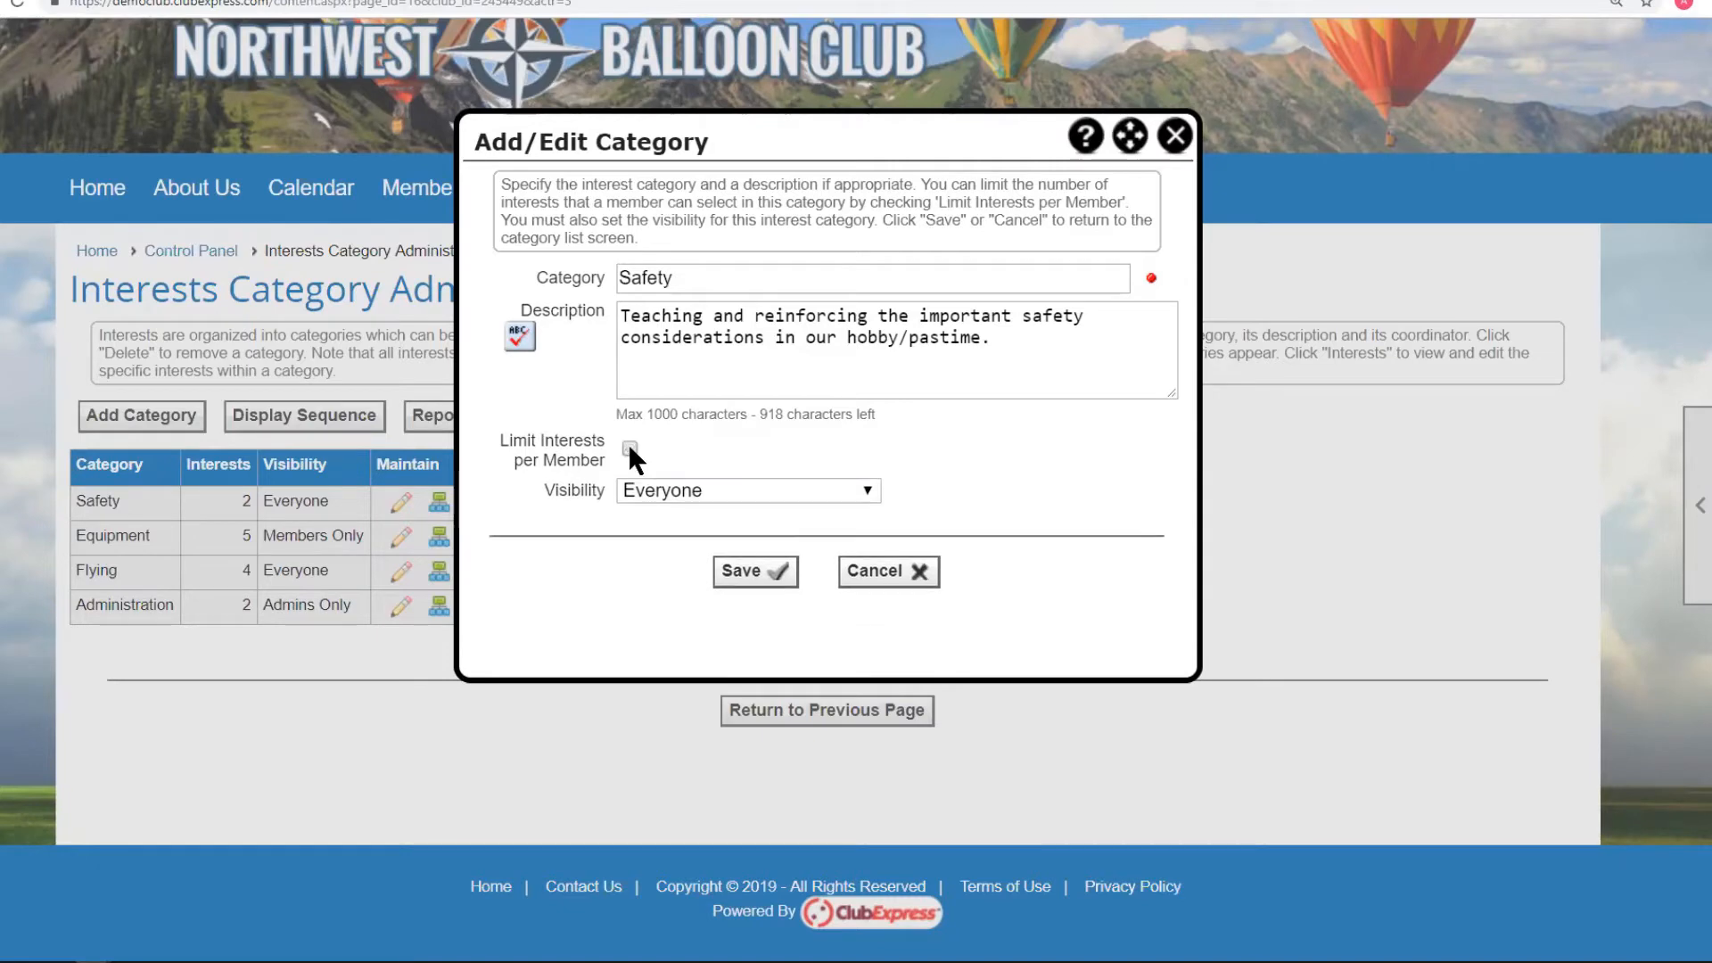
left_click(900, 572)
left_click(402, 535)
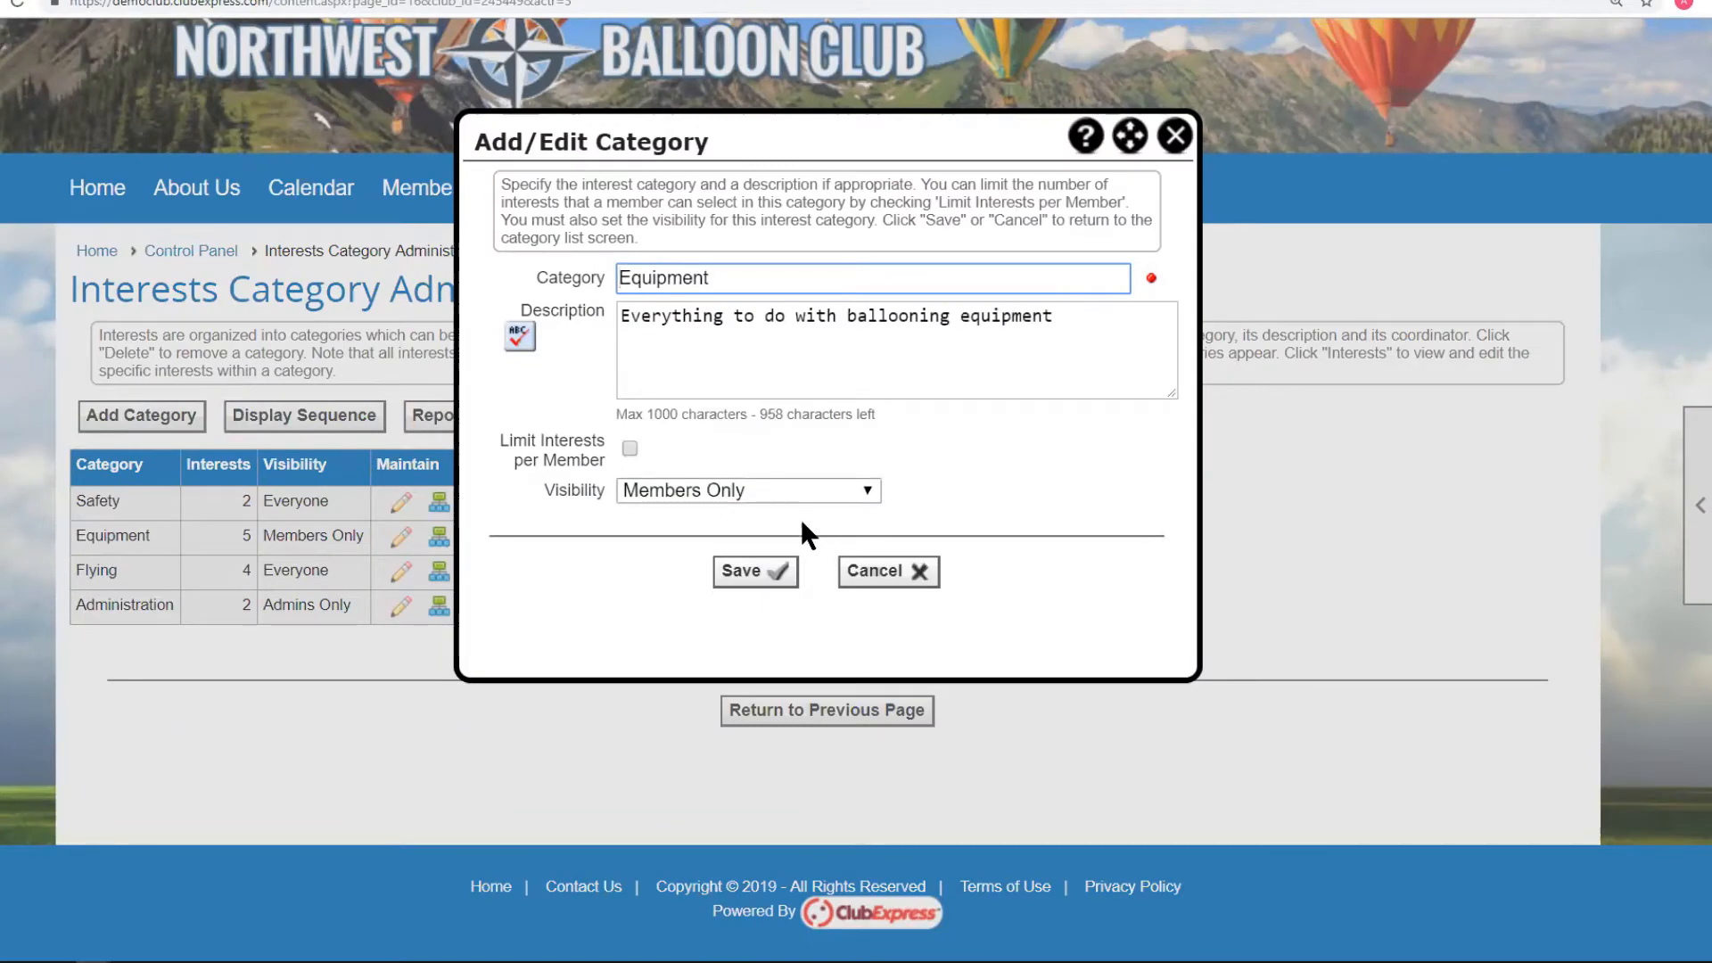
left_click(887, 573)
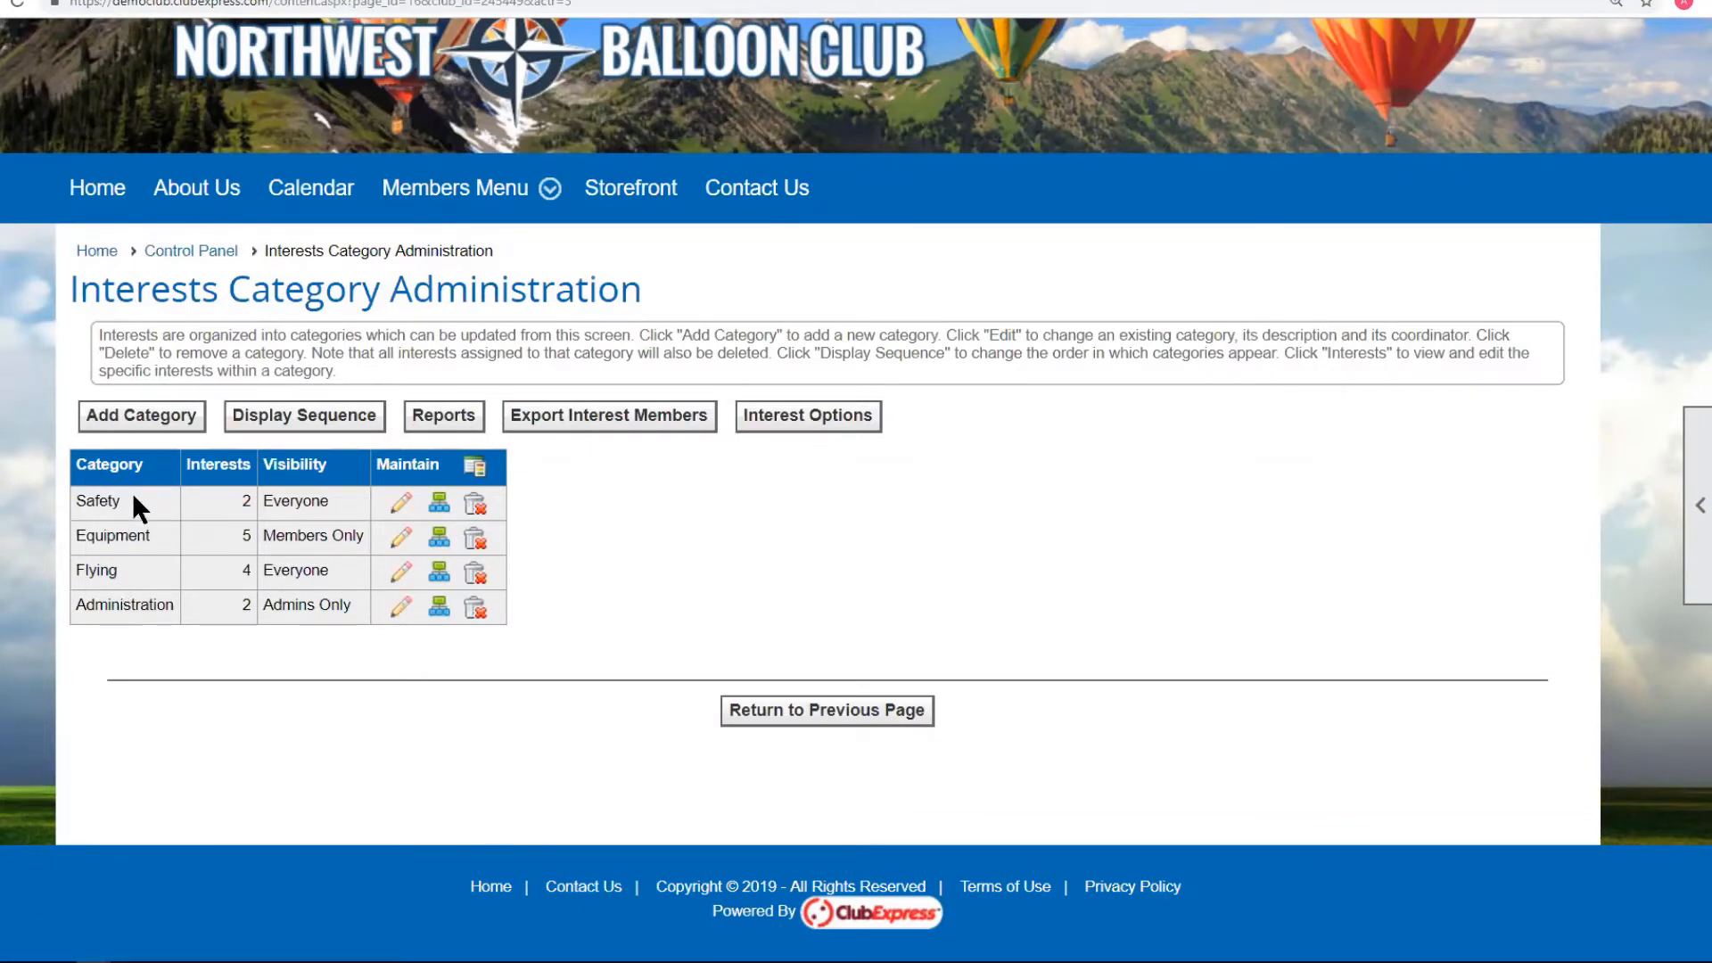
Move Flying up to second place in the category display sequence and save.
left_click(307, 415)
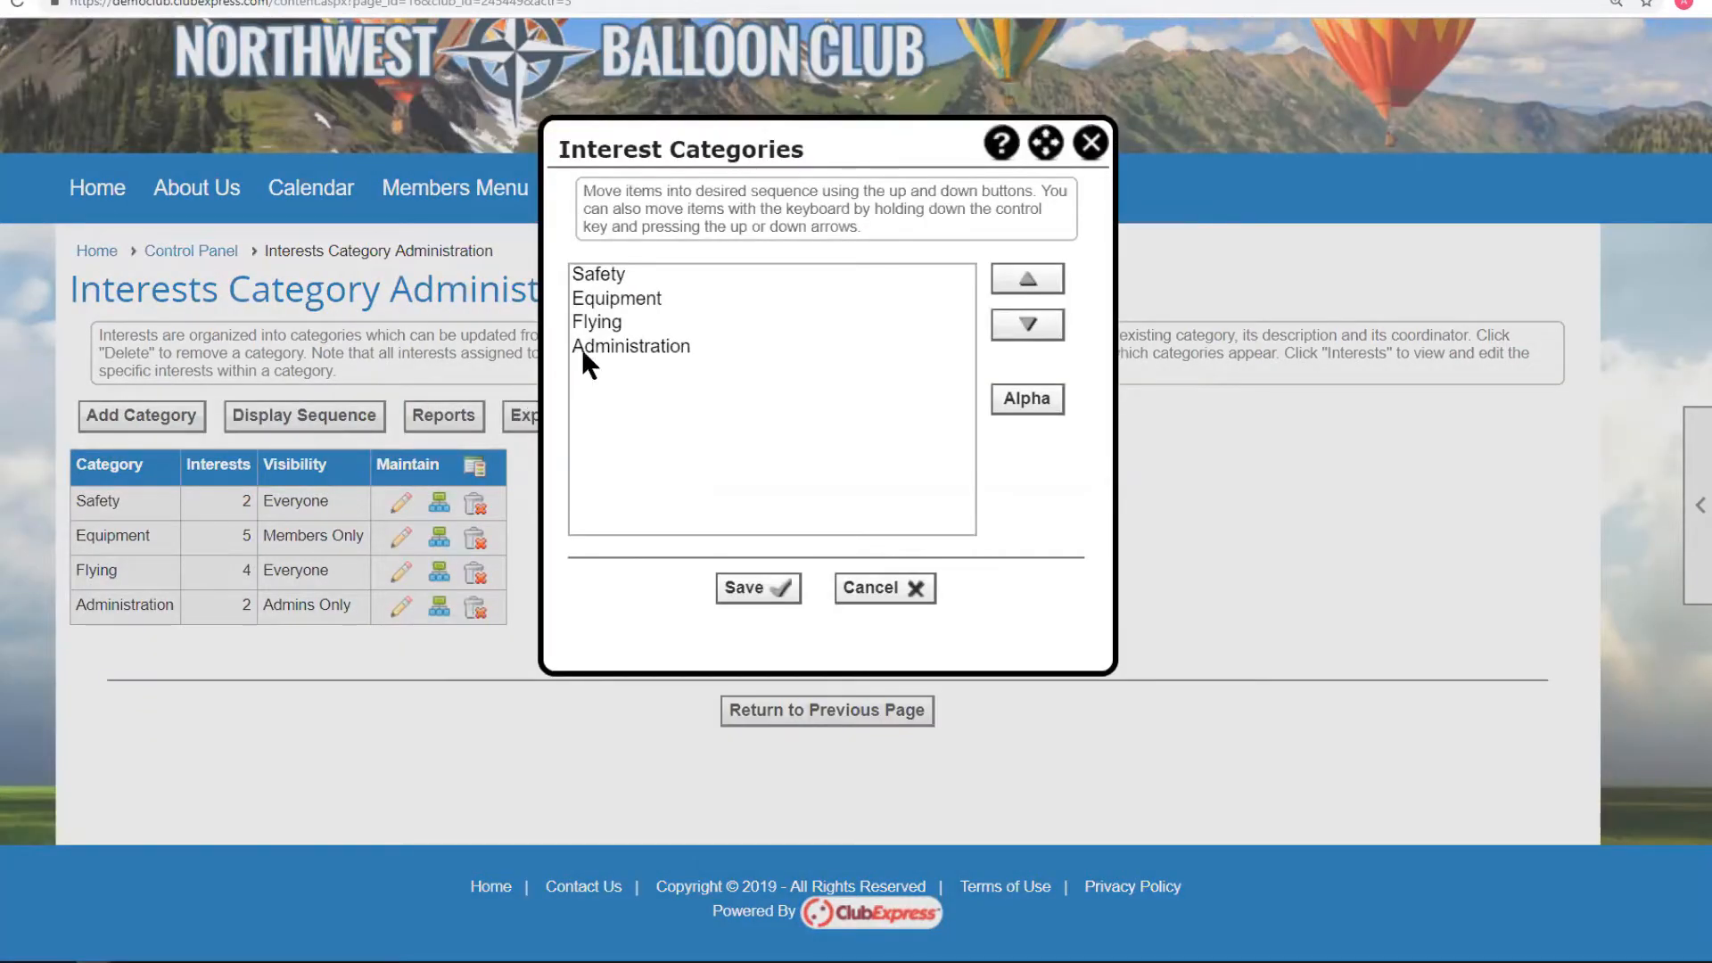
left_click(611, 322)
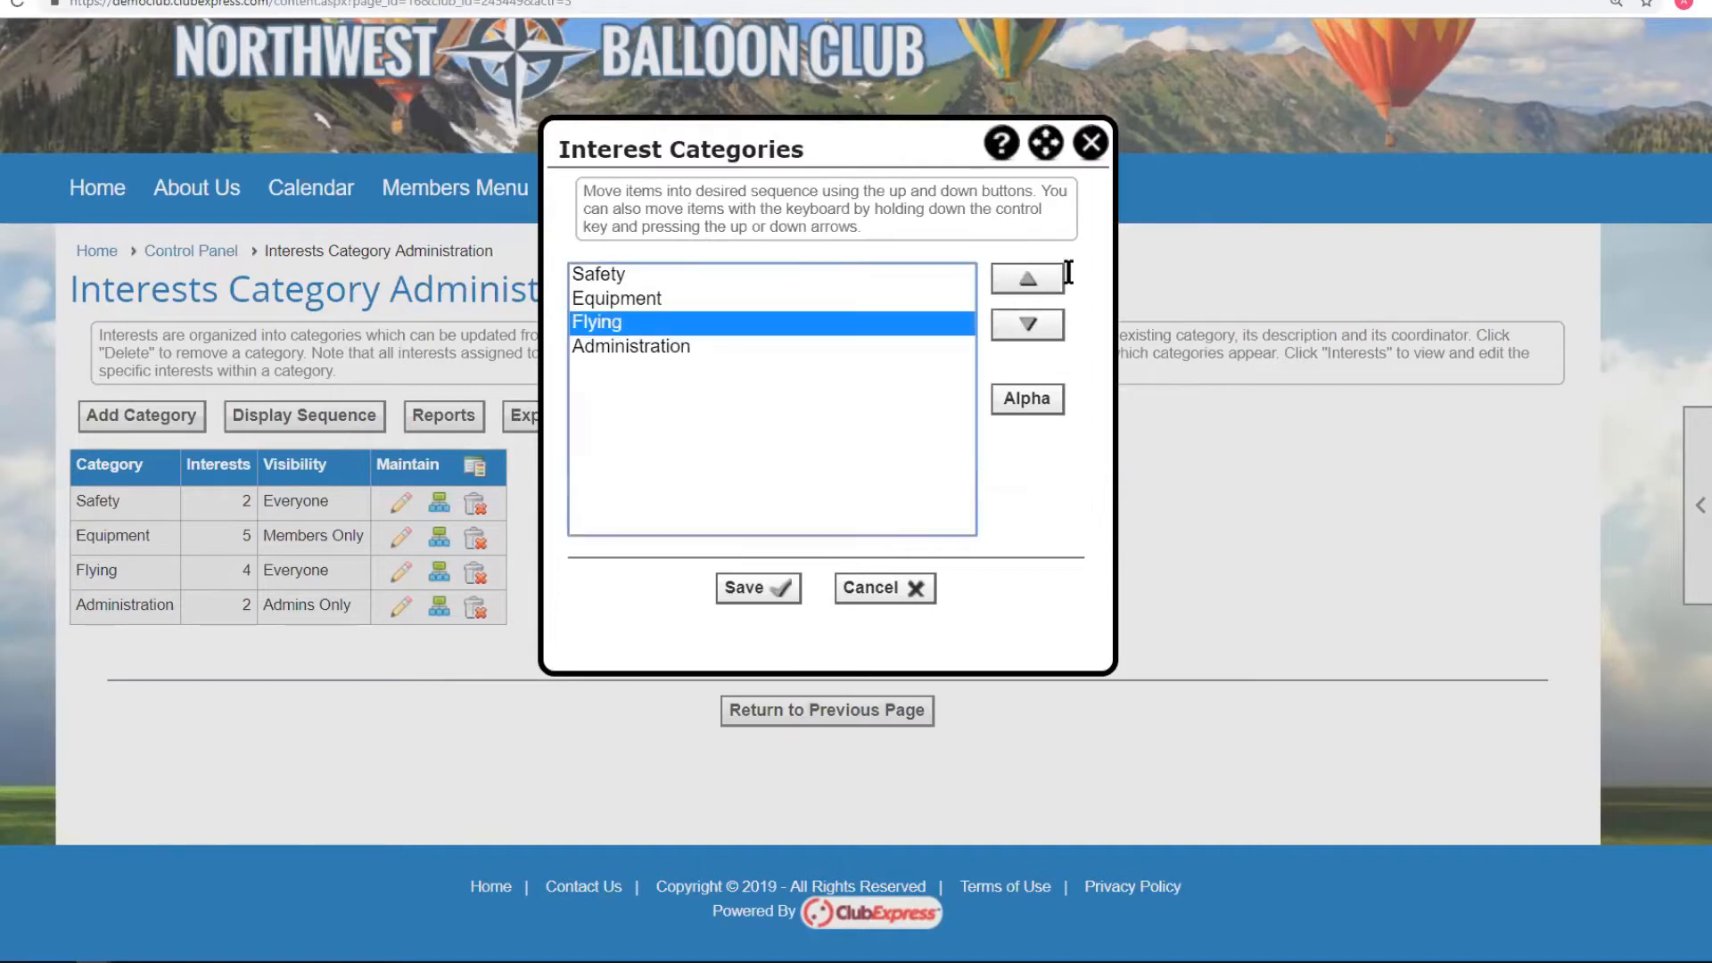
left_click(1025, 281)
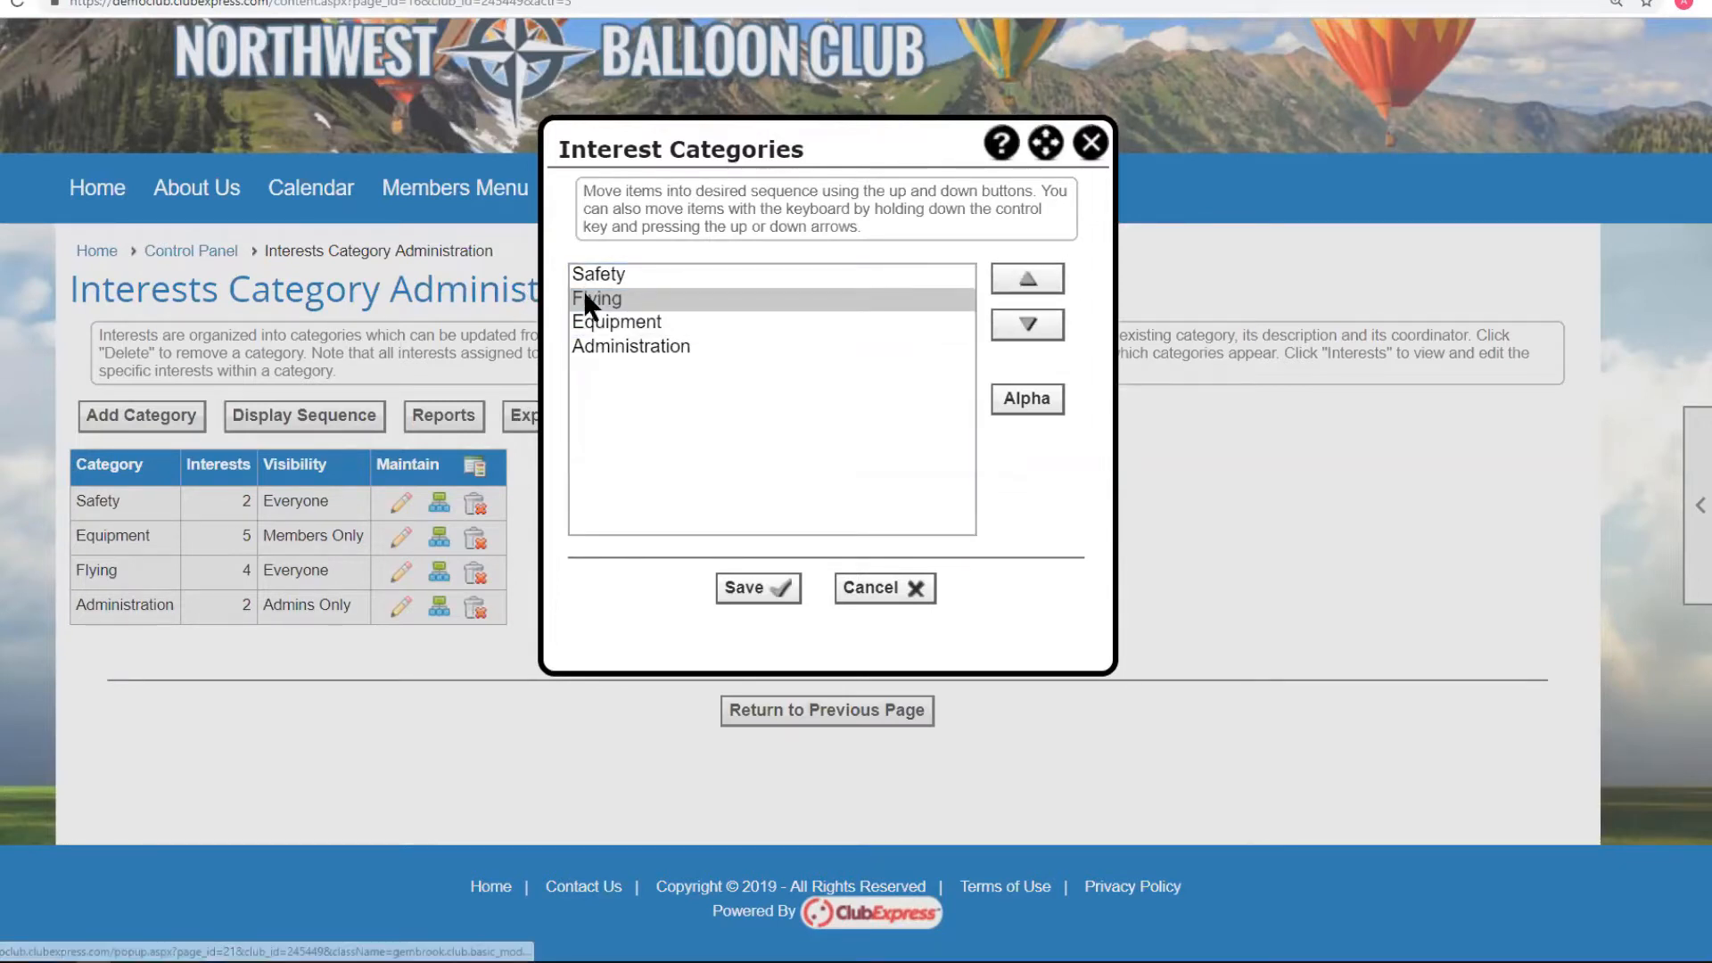
left_click(745, 587)
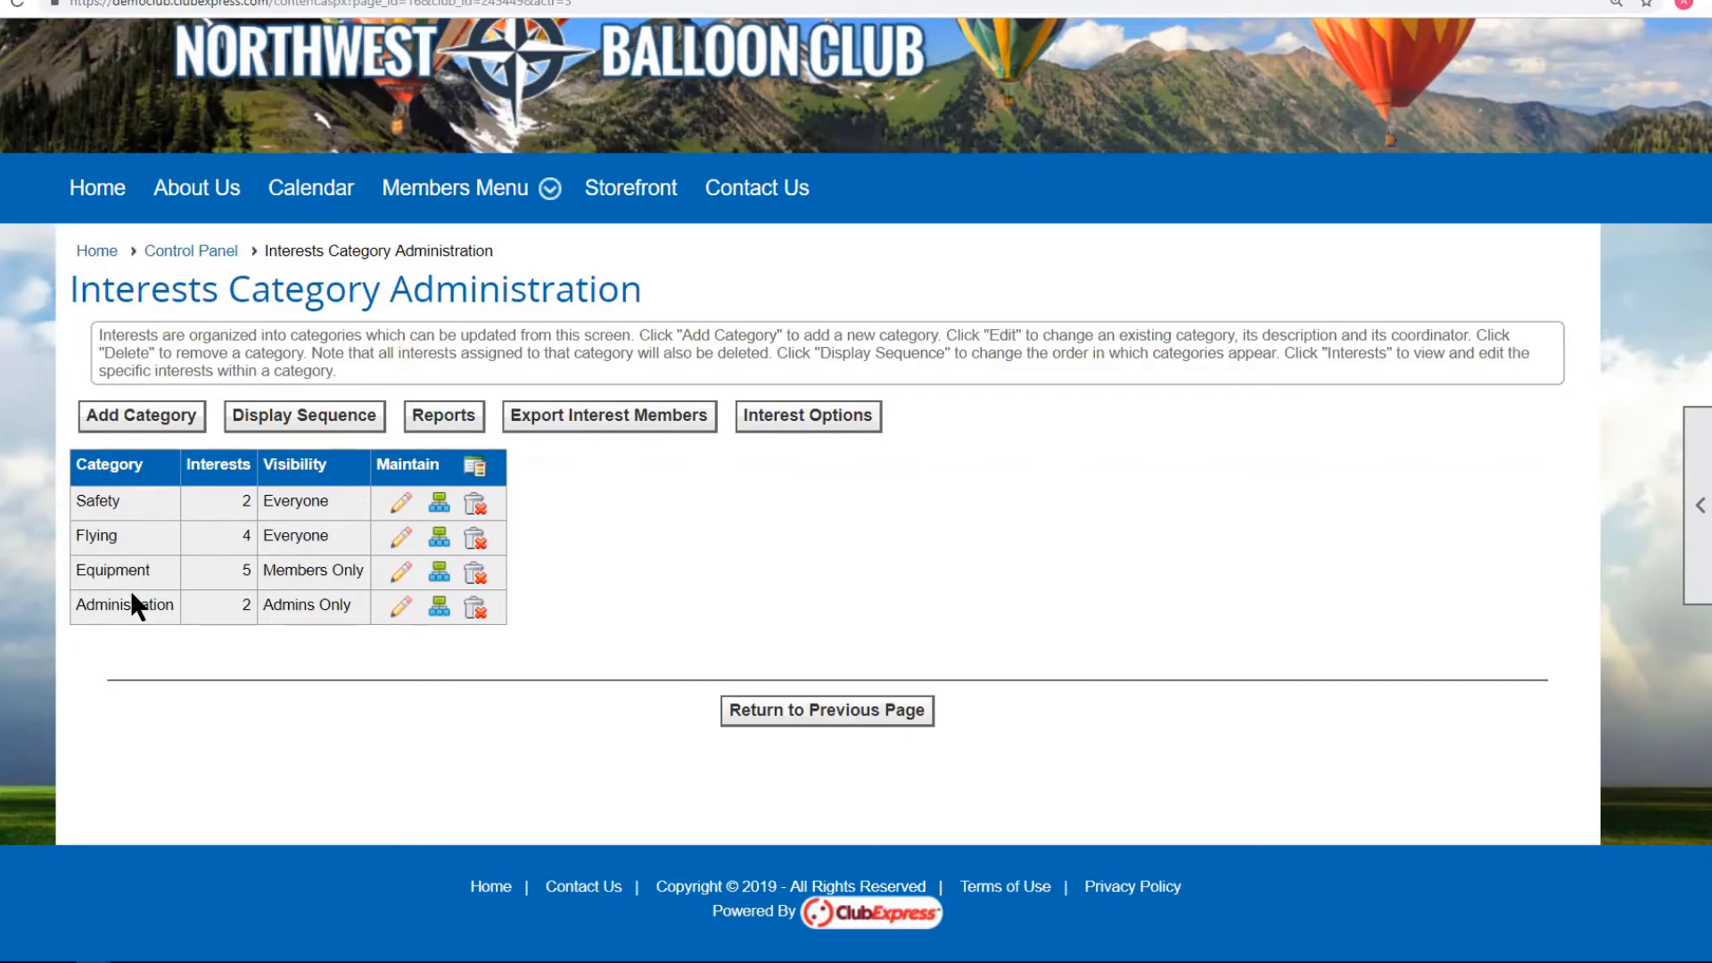
Move Envelopes down two places to third in the Equipment order, after Baskets and Burners, and save.
left_click(440, 573)
scroll(840, 617, "down", 3)
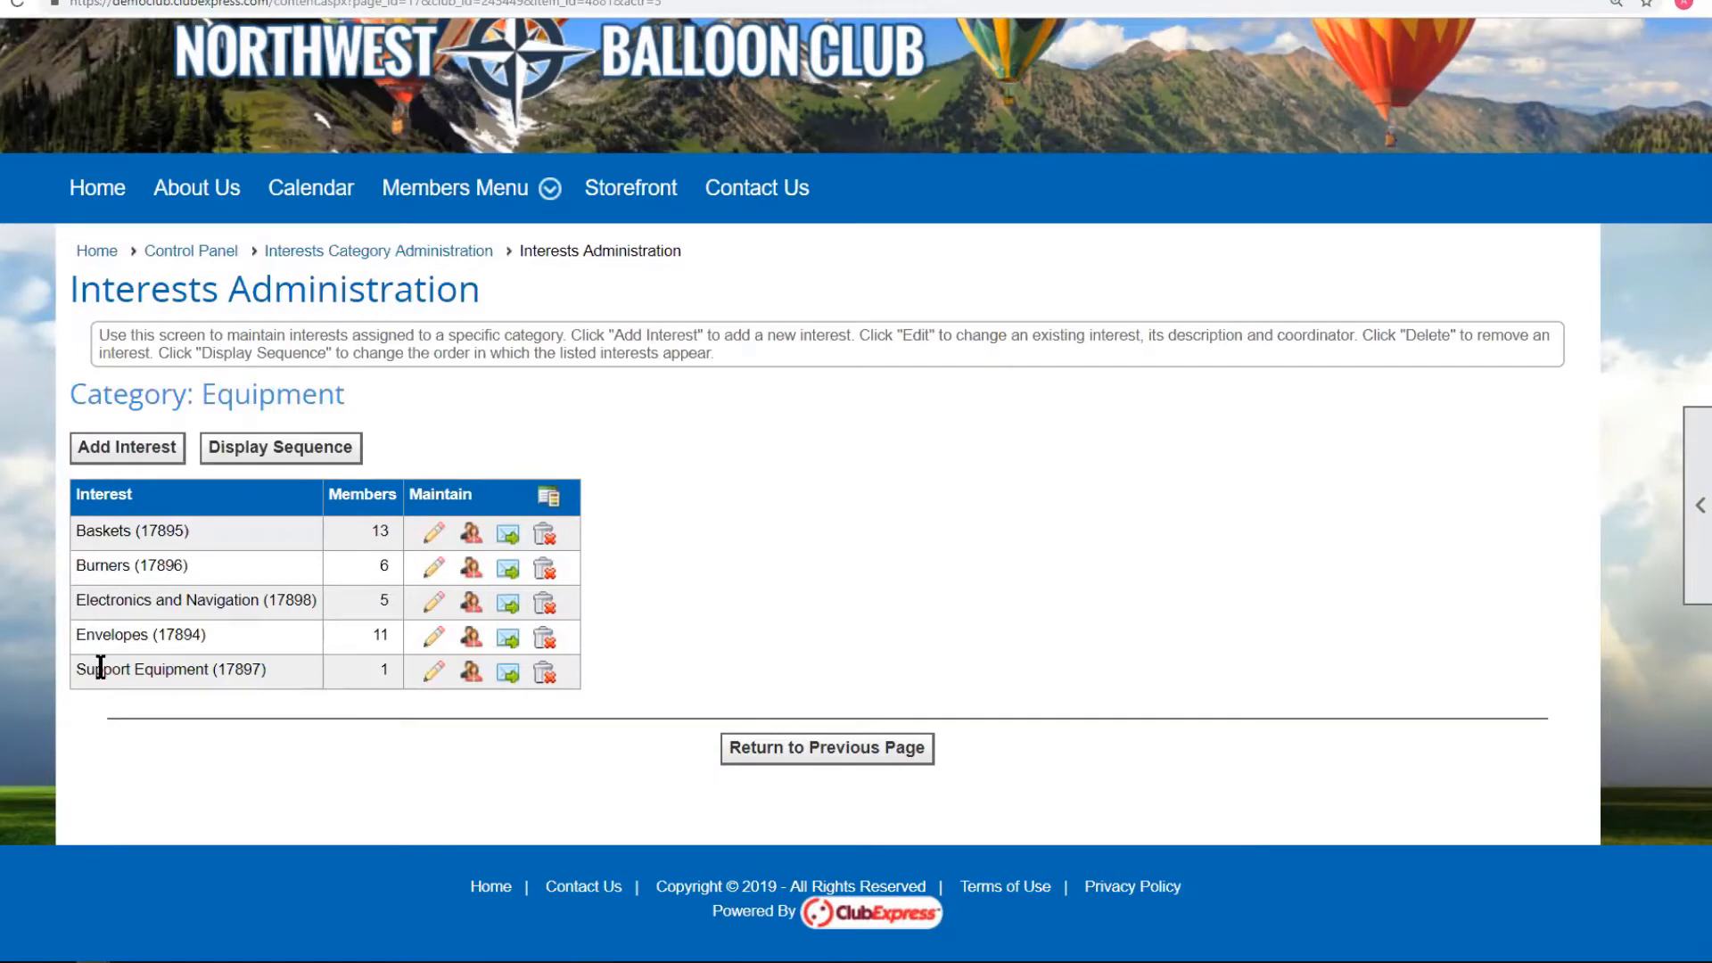
left_click(282, 450)
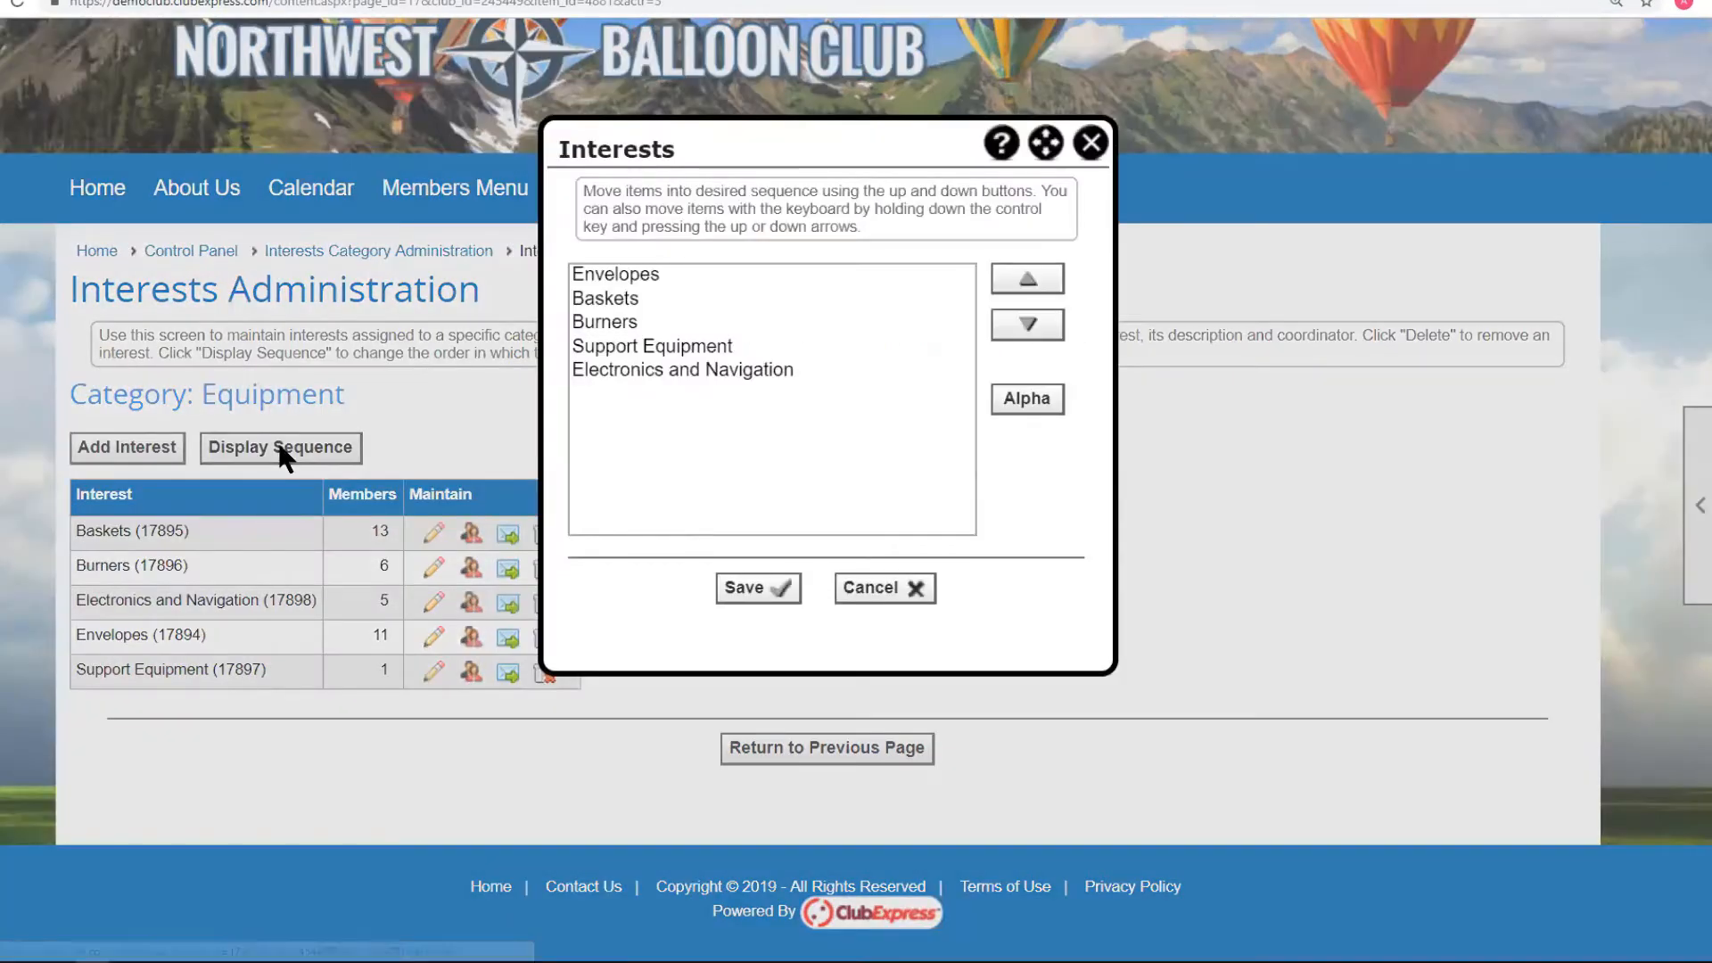
left_click(622, 269)
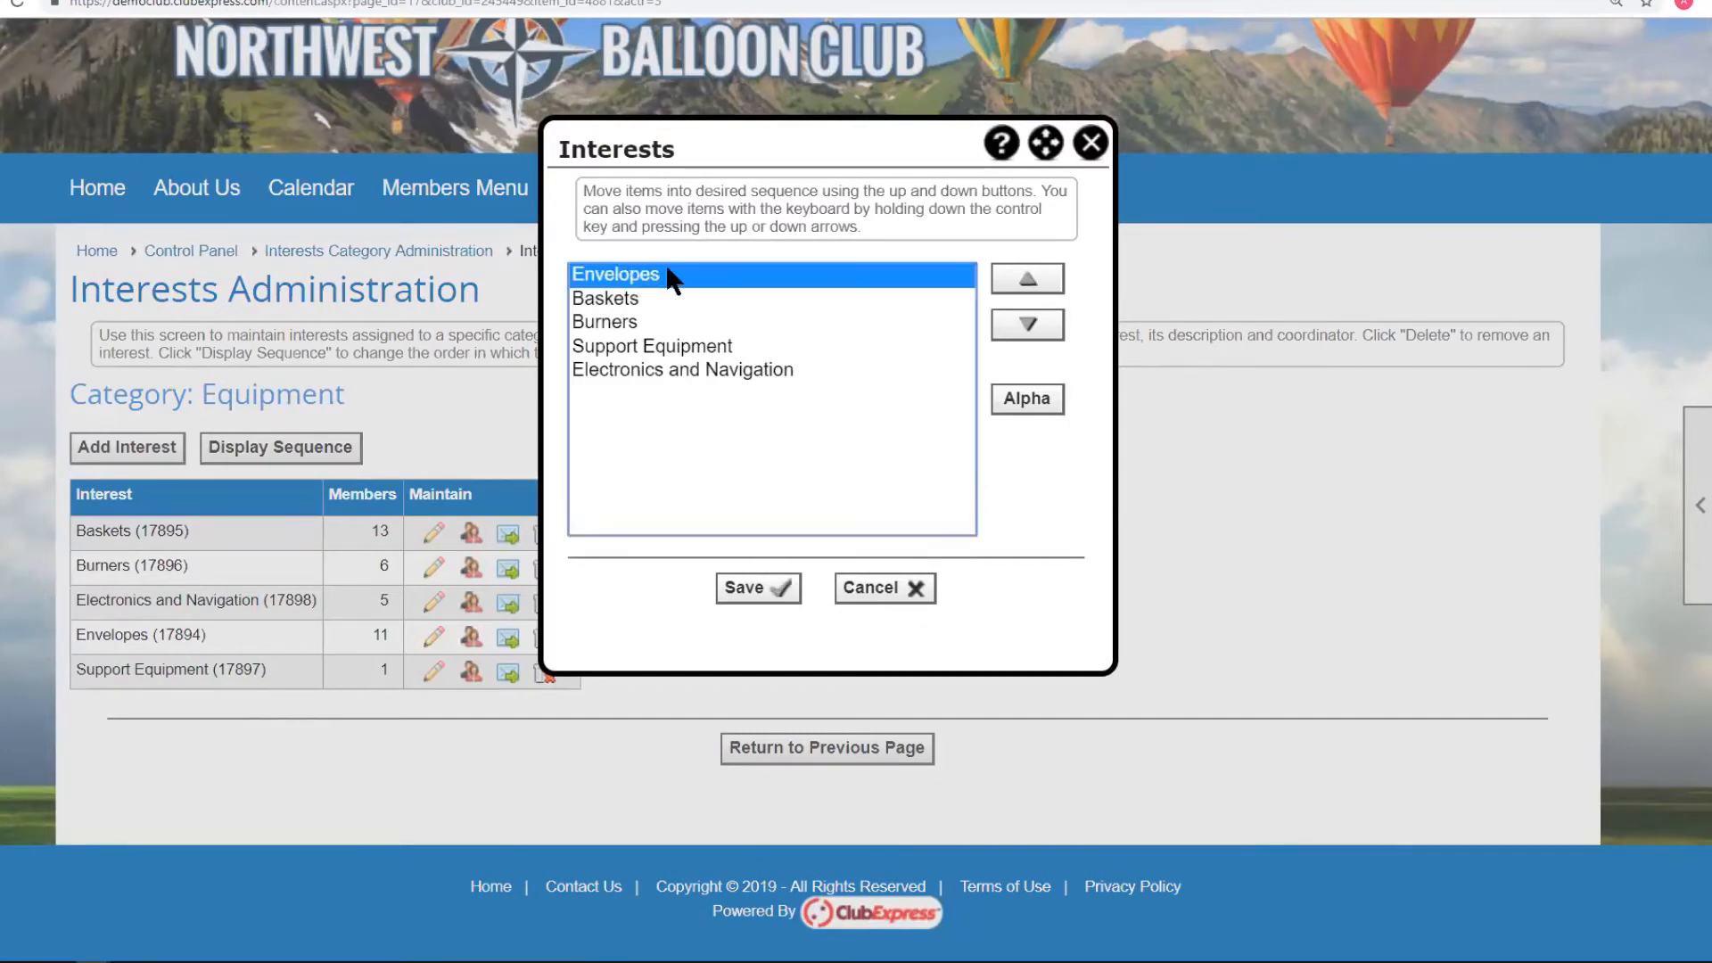
left_click(602, 299)
left_click(601, 321)
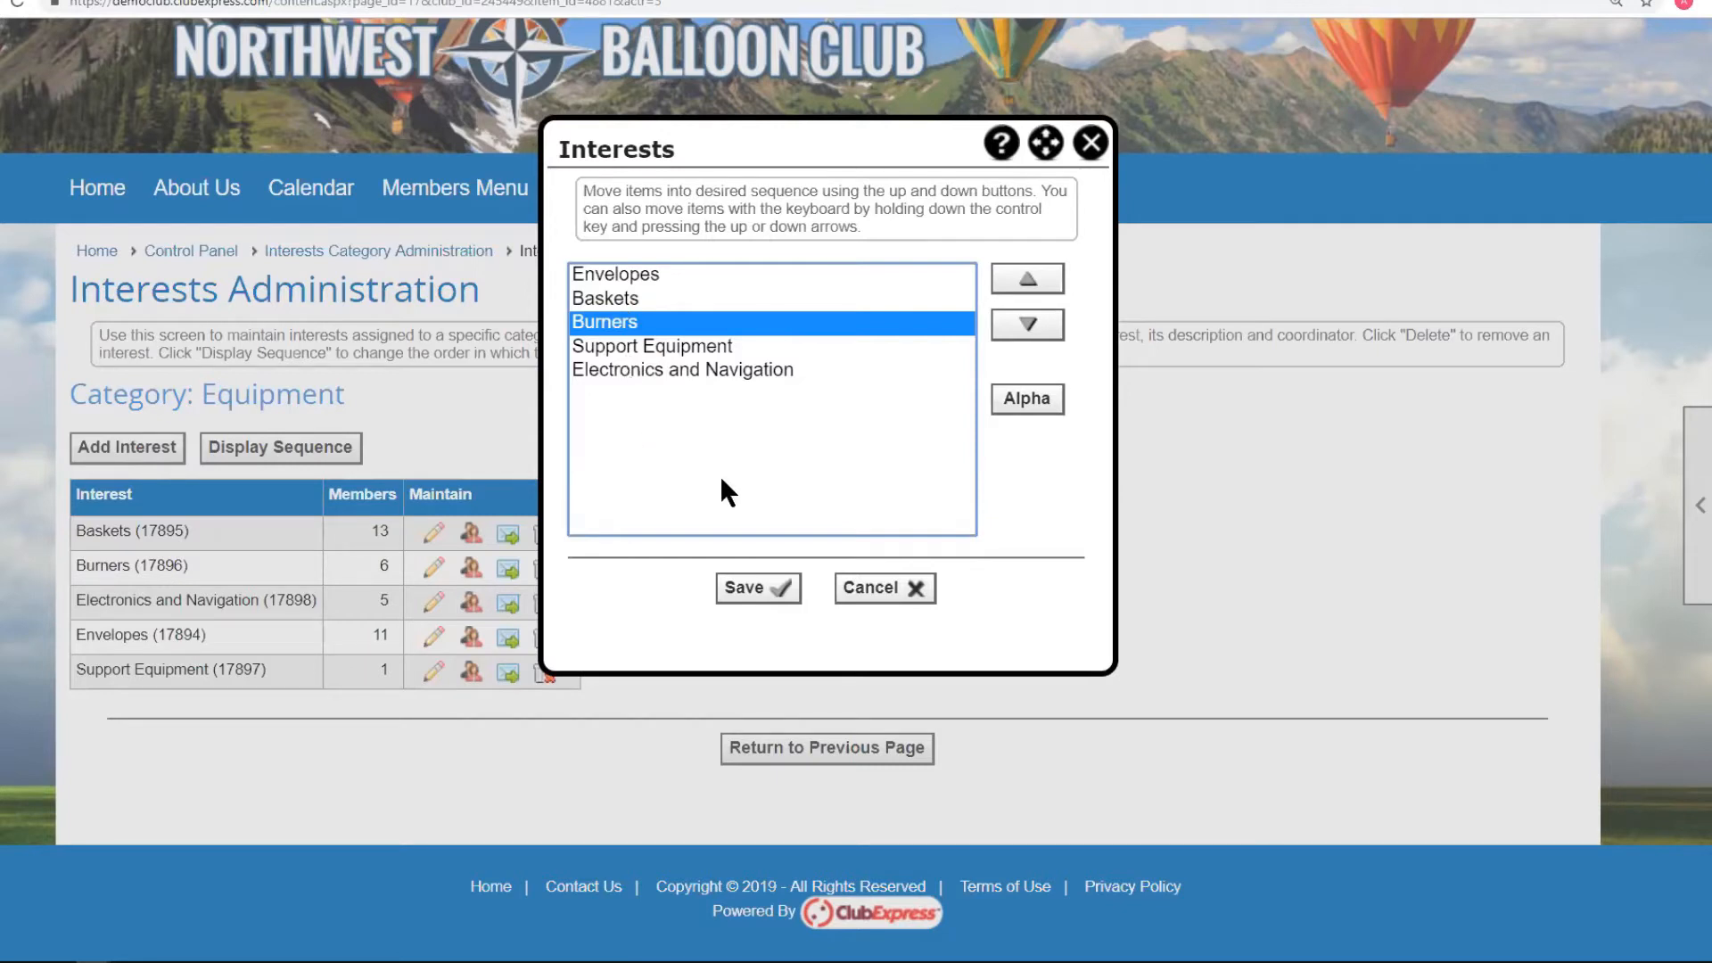
left_click(639, 274)
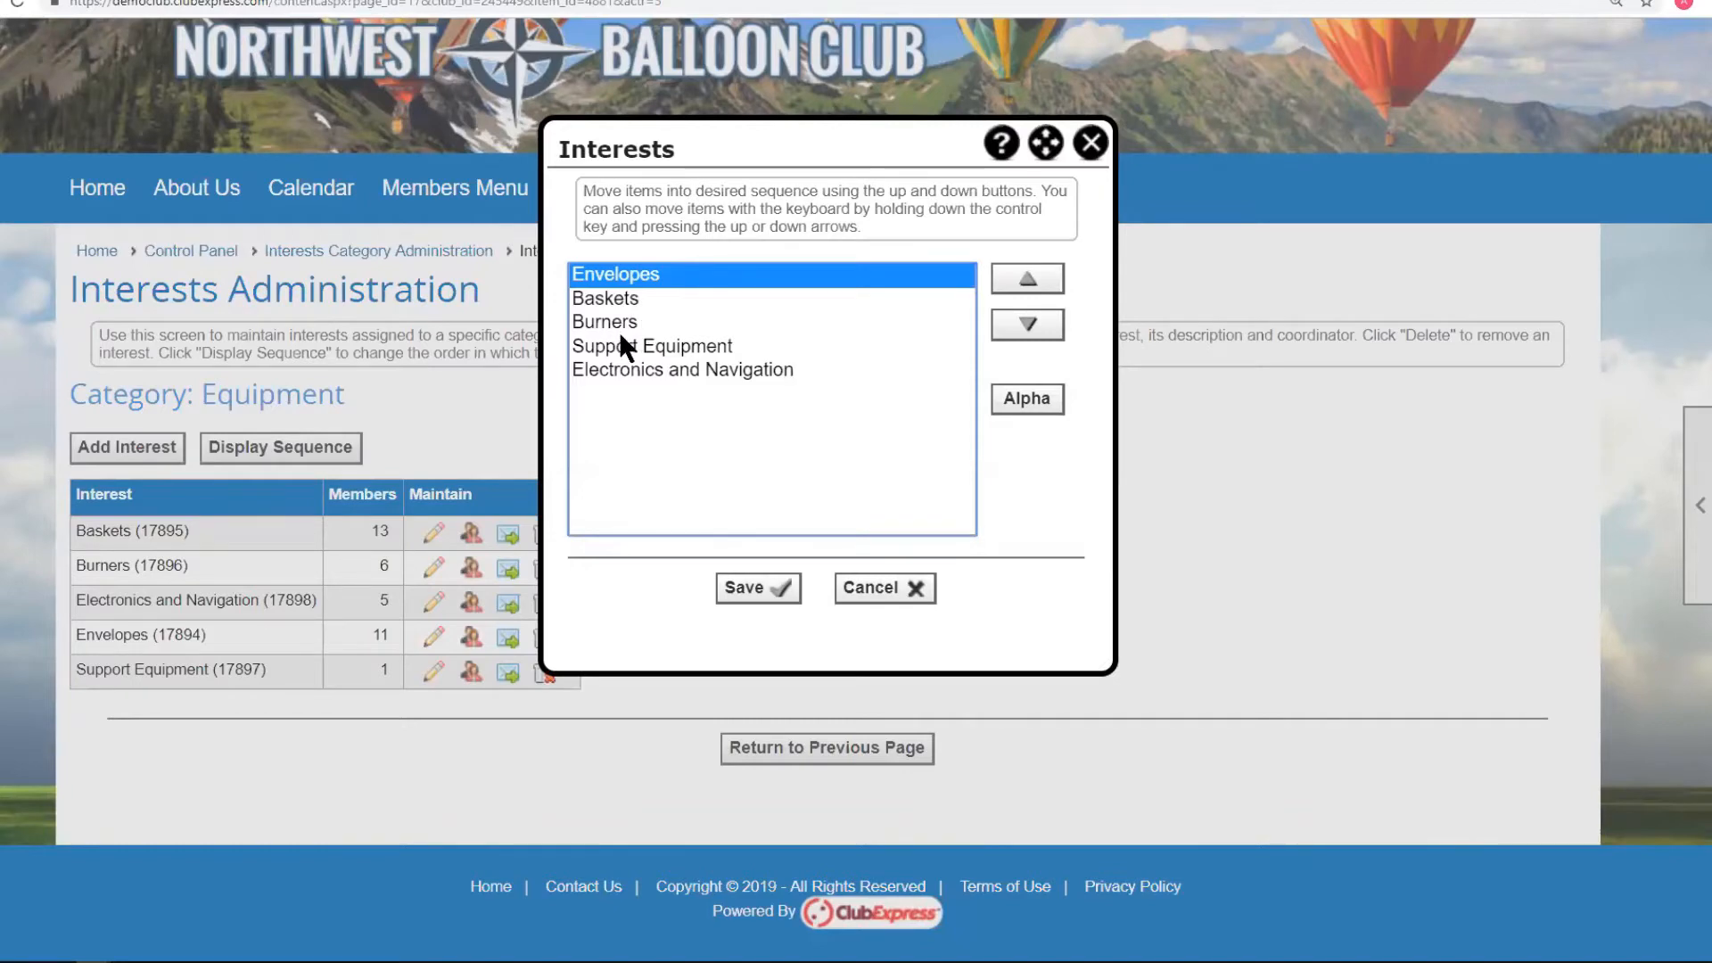
left_click(1043, 330)
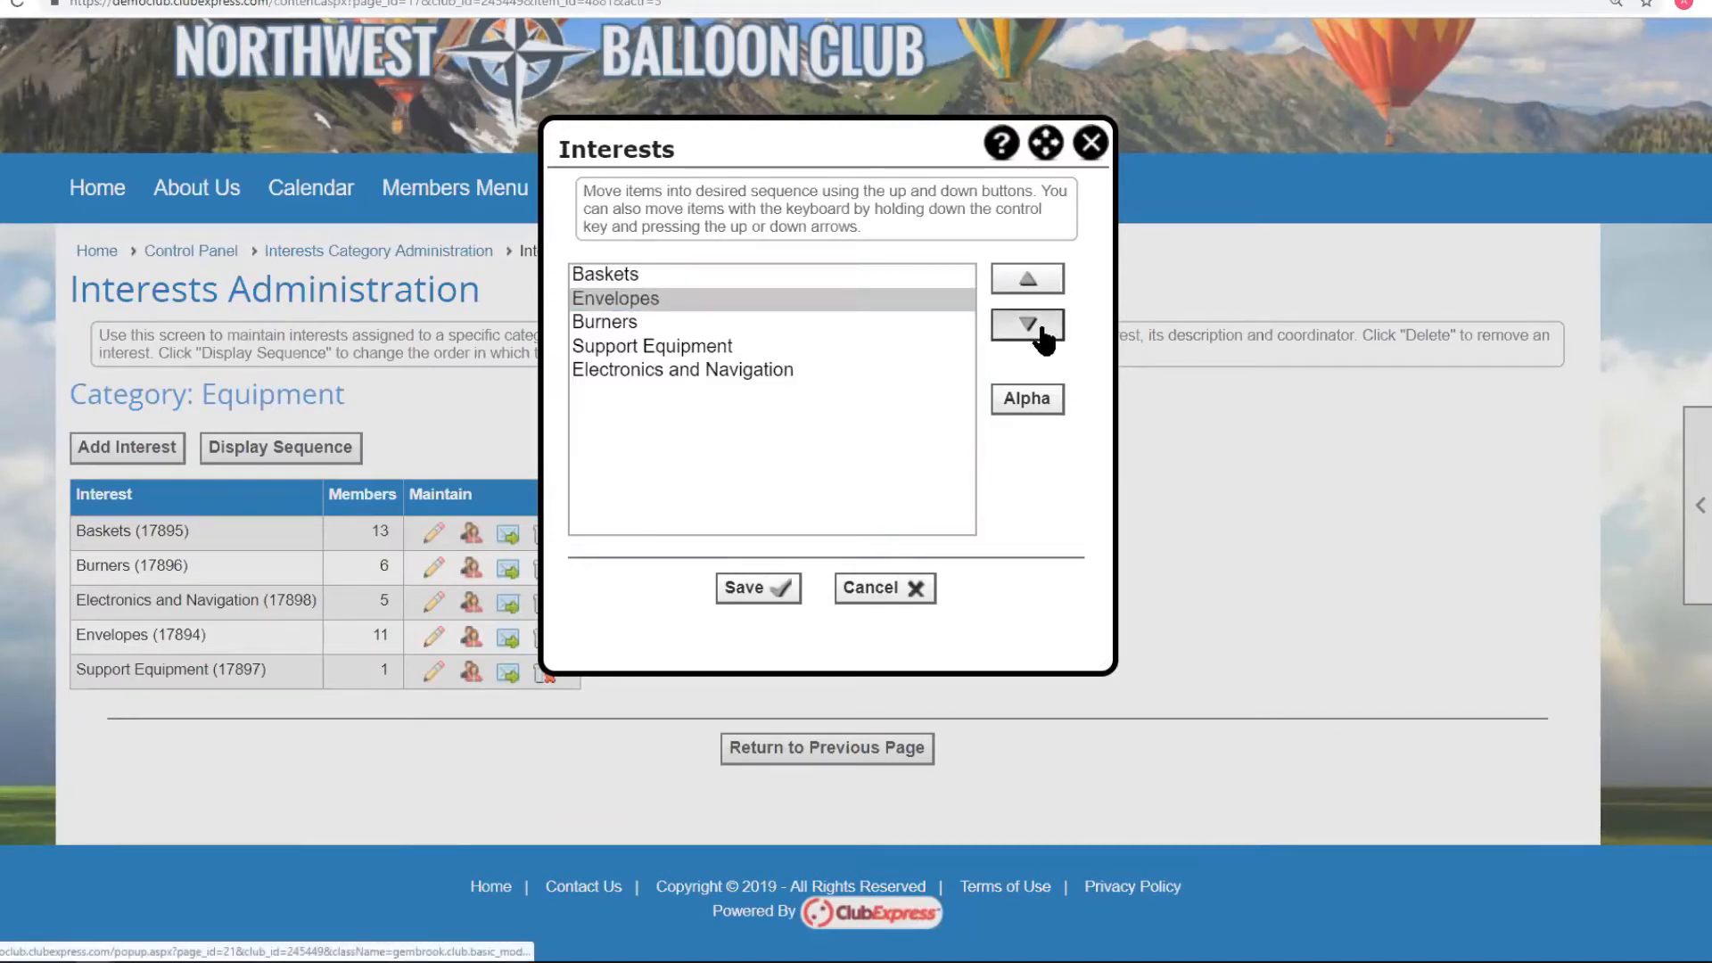
left_click(1043, 330)
left_click(751, 590)
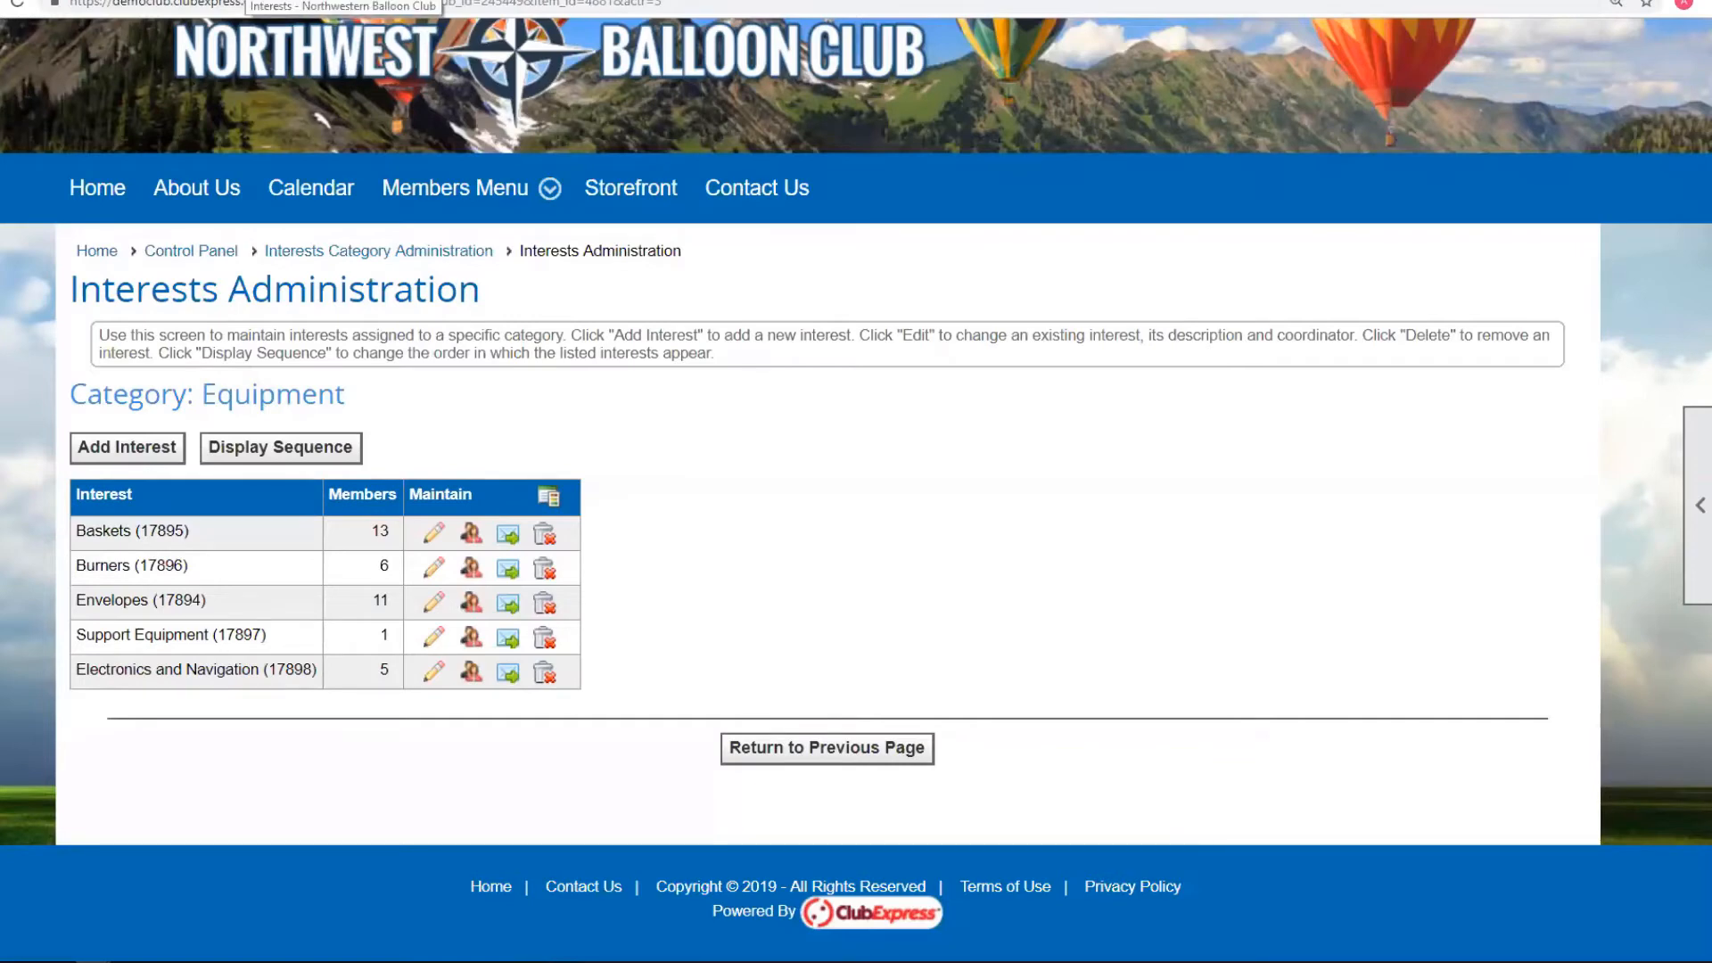
left_click(246, 0)
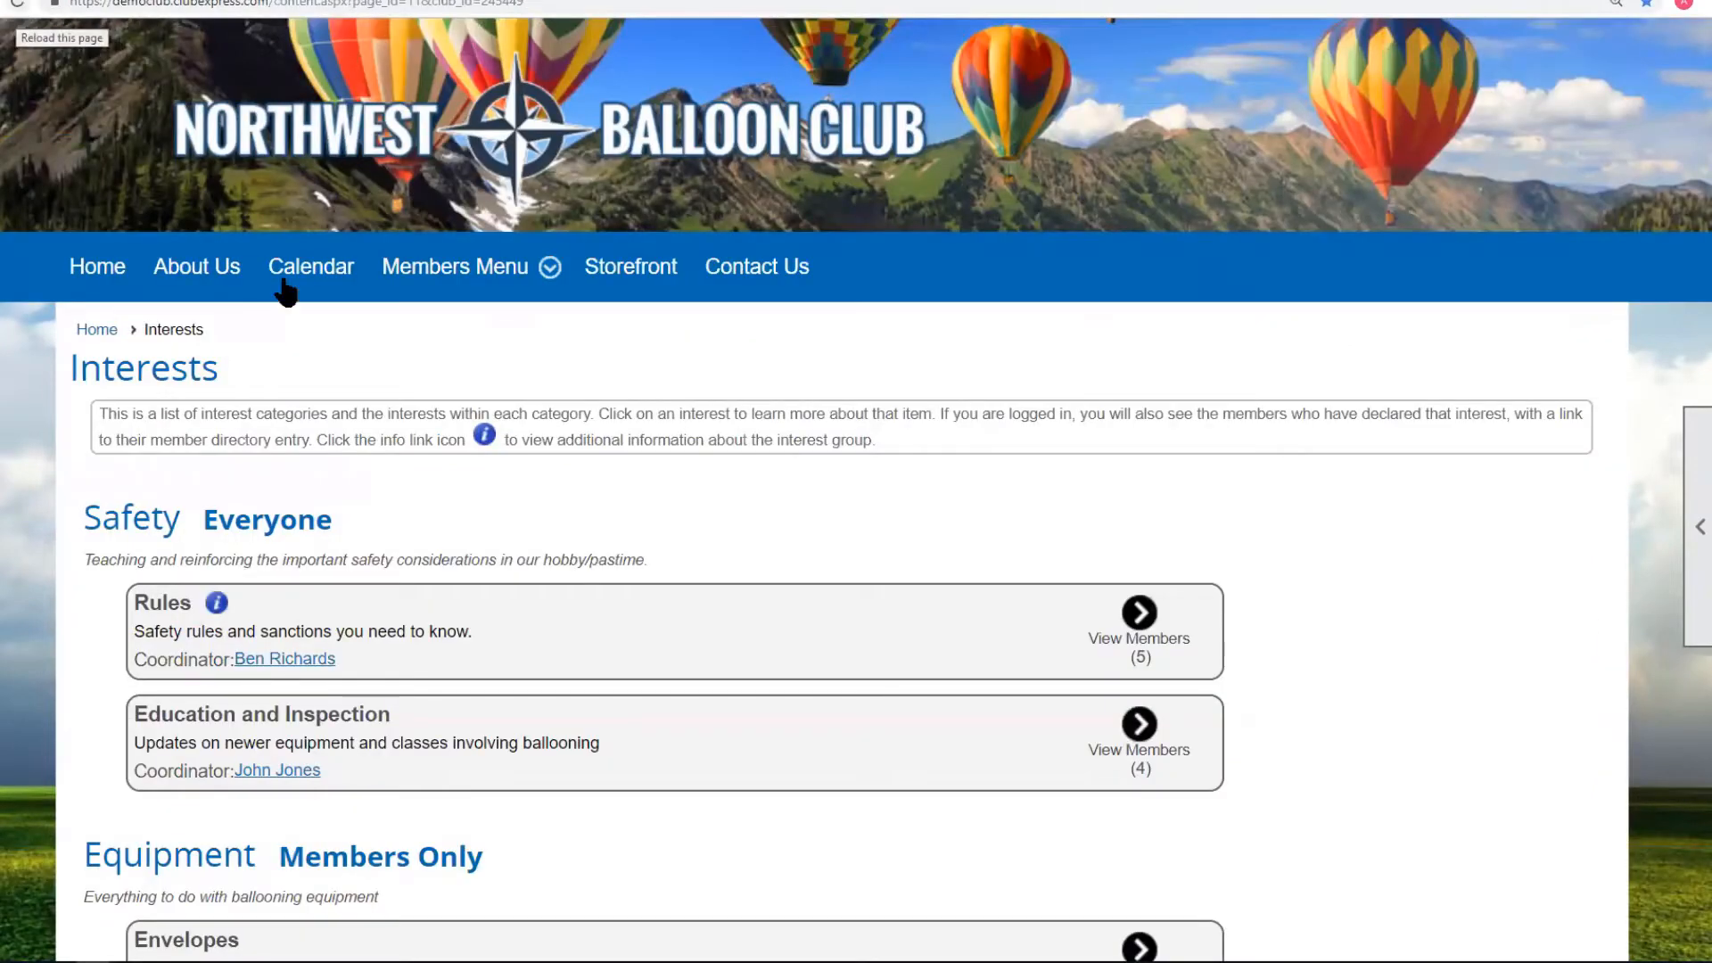
scroll(508, 432, "down", 4)
left_click(16, 4)
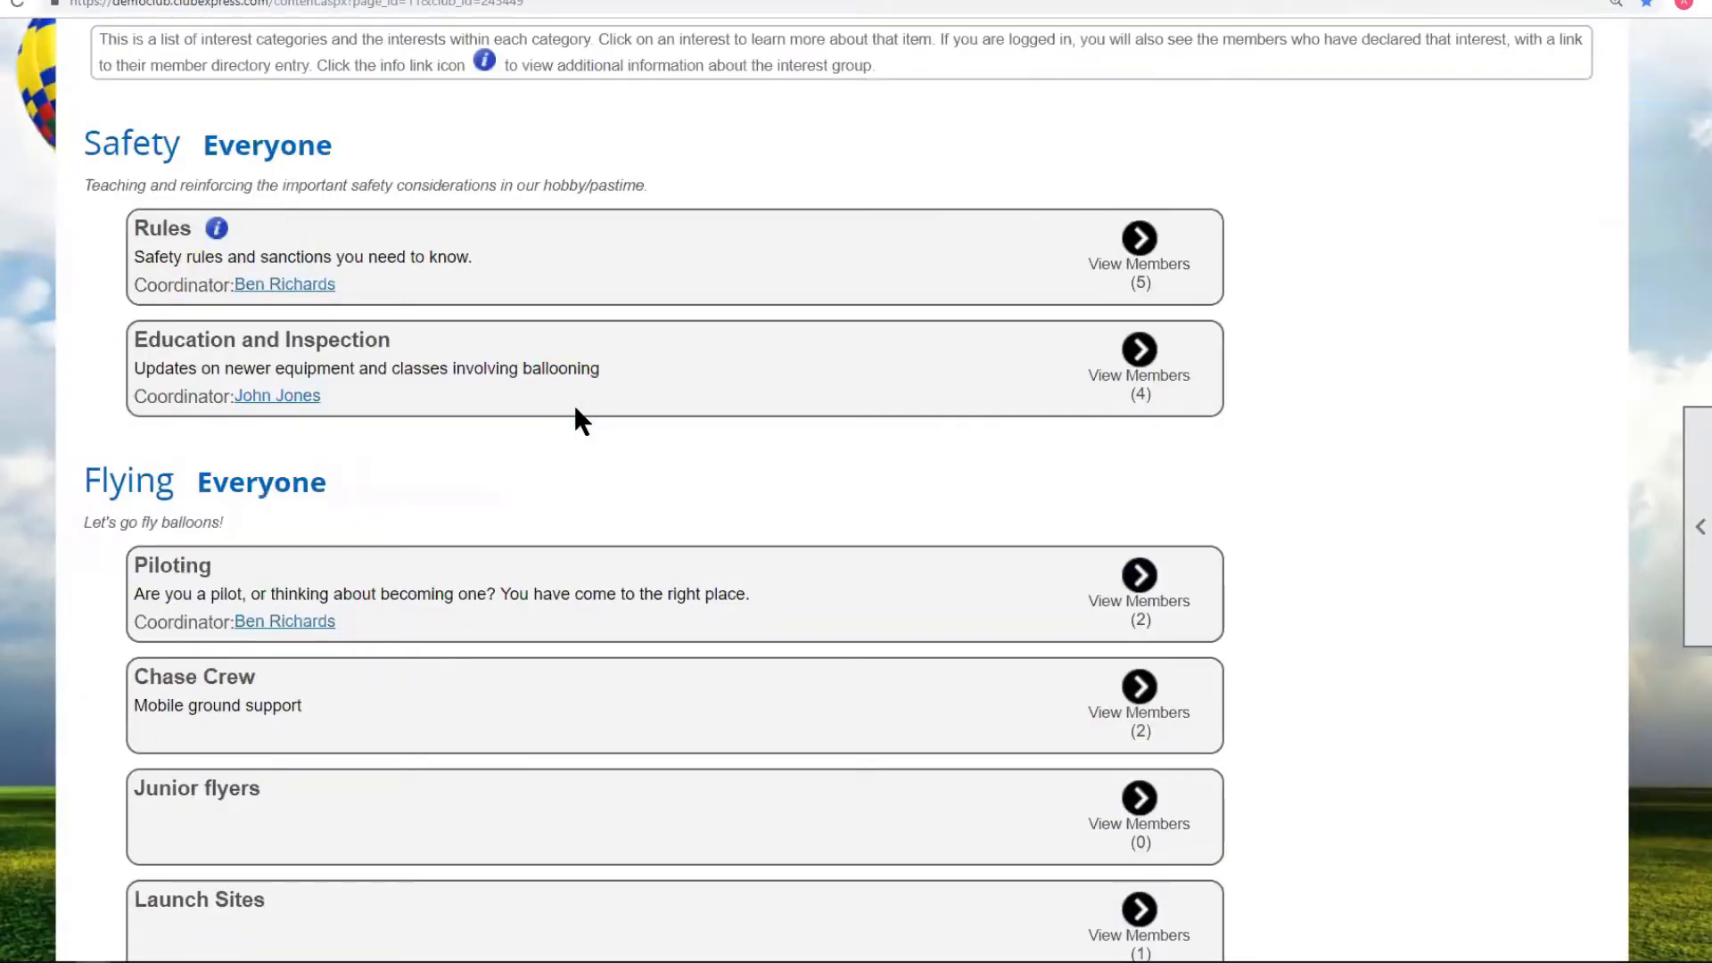
scroll(574, 403, "down", 7)
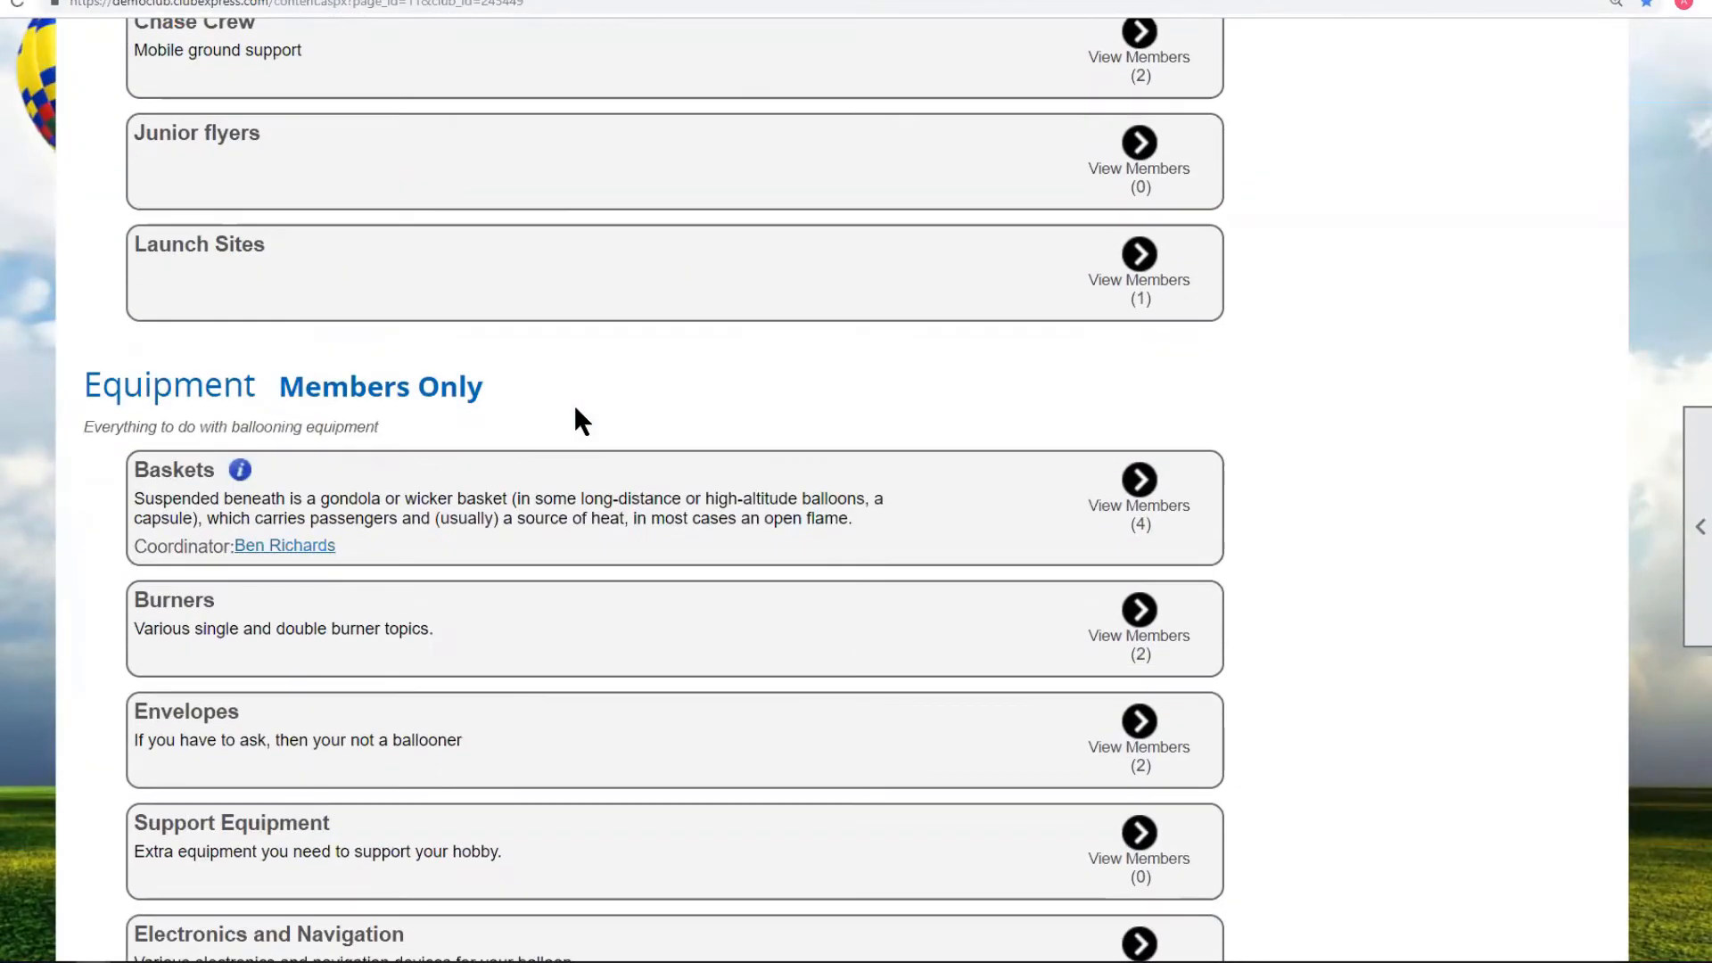
scroll(220, 398, "down", 3)
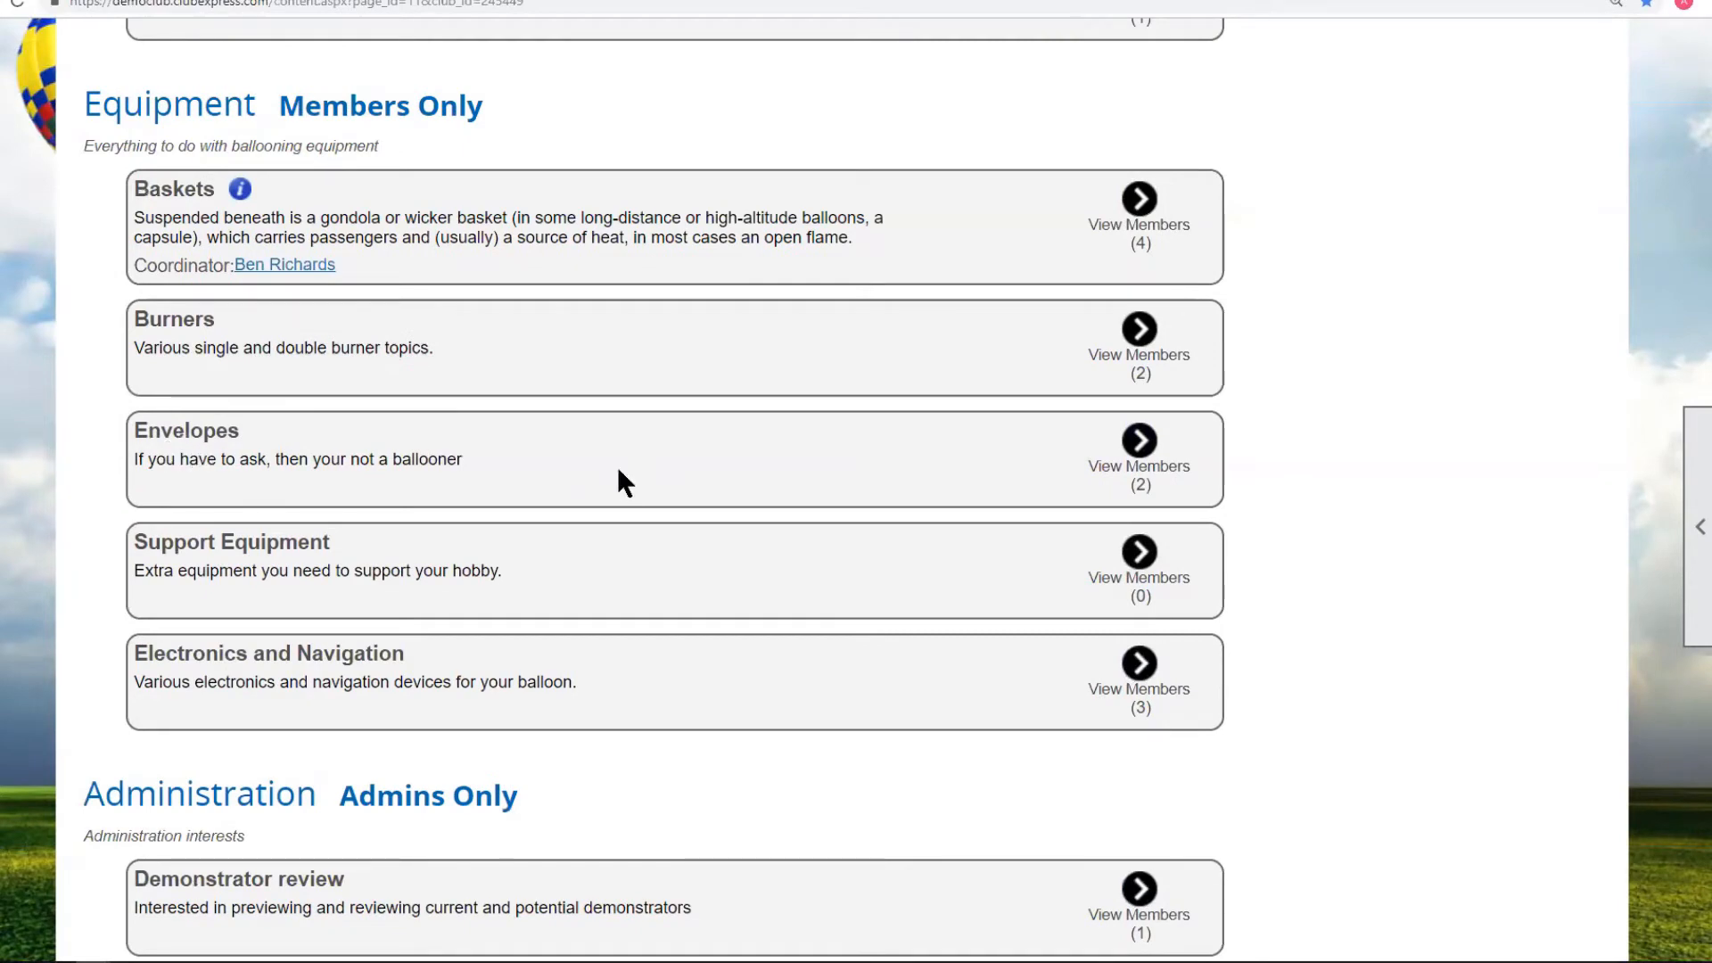
scroll(615, 462, "up", 10)
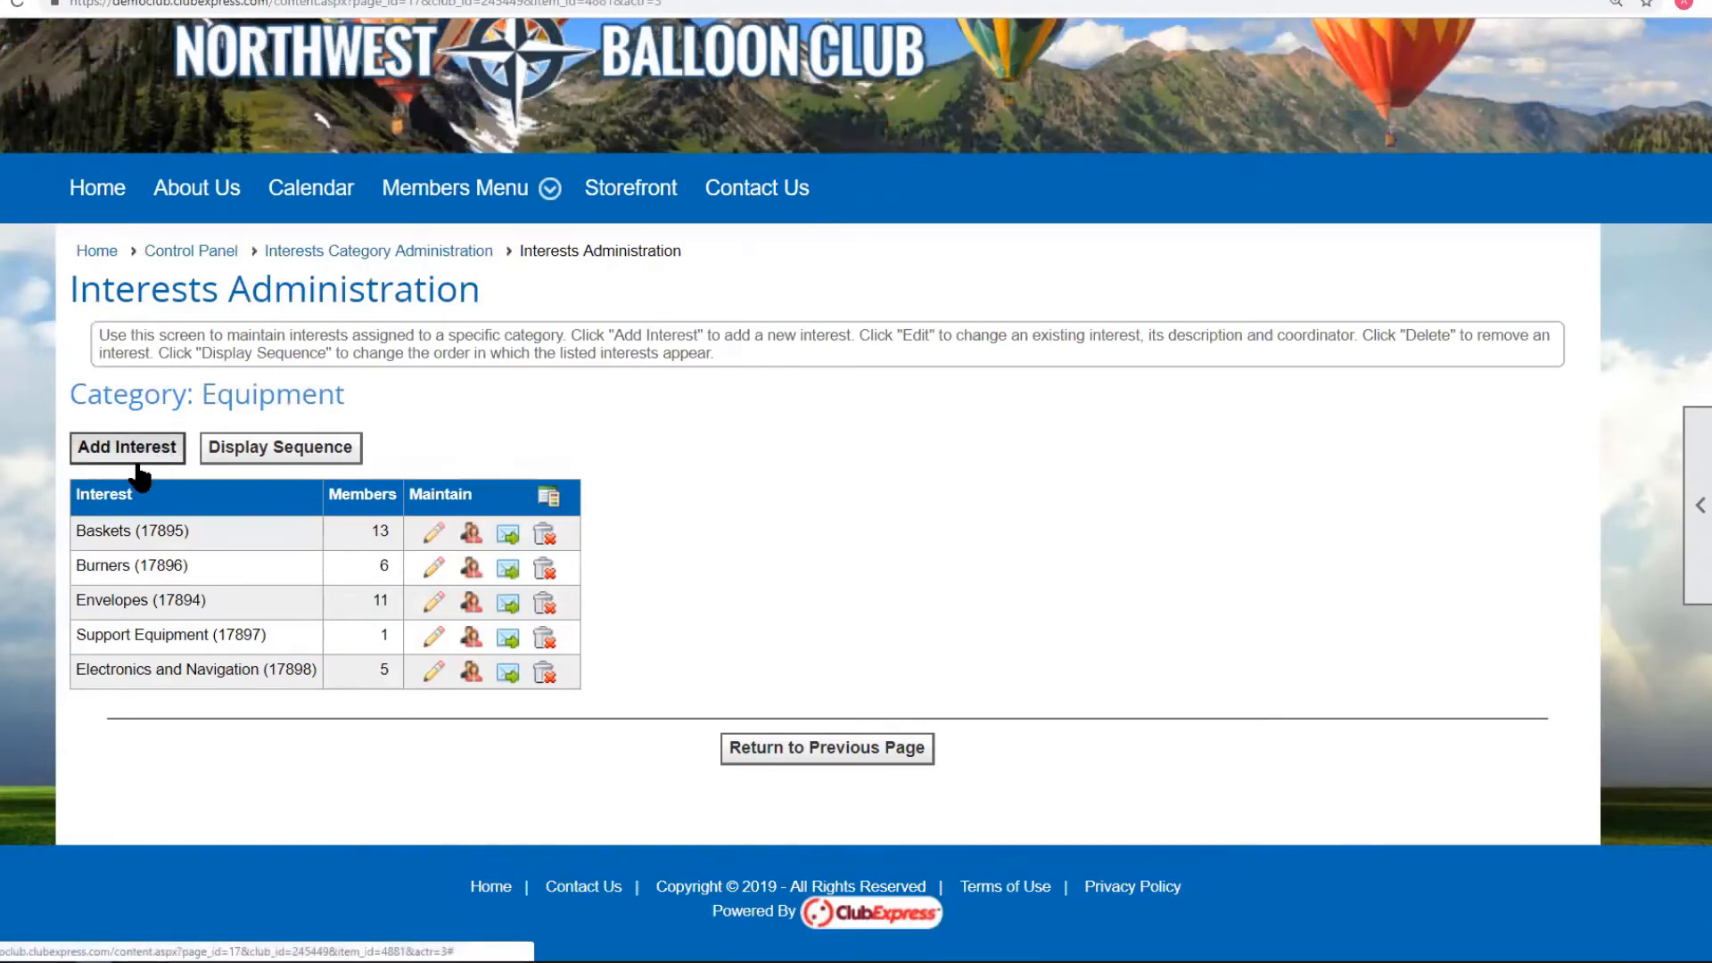
Start a new Equipment interest named Rigging, described as 'Ropes and things'.
left_click(128, 457)
type("Rigging")
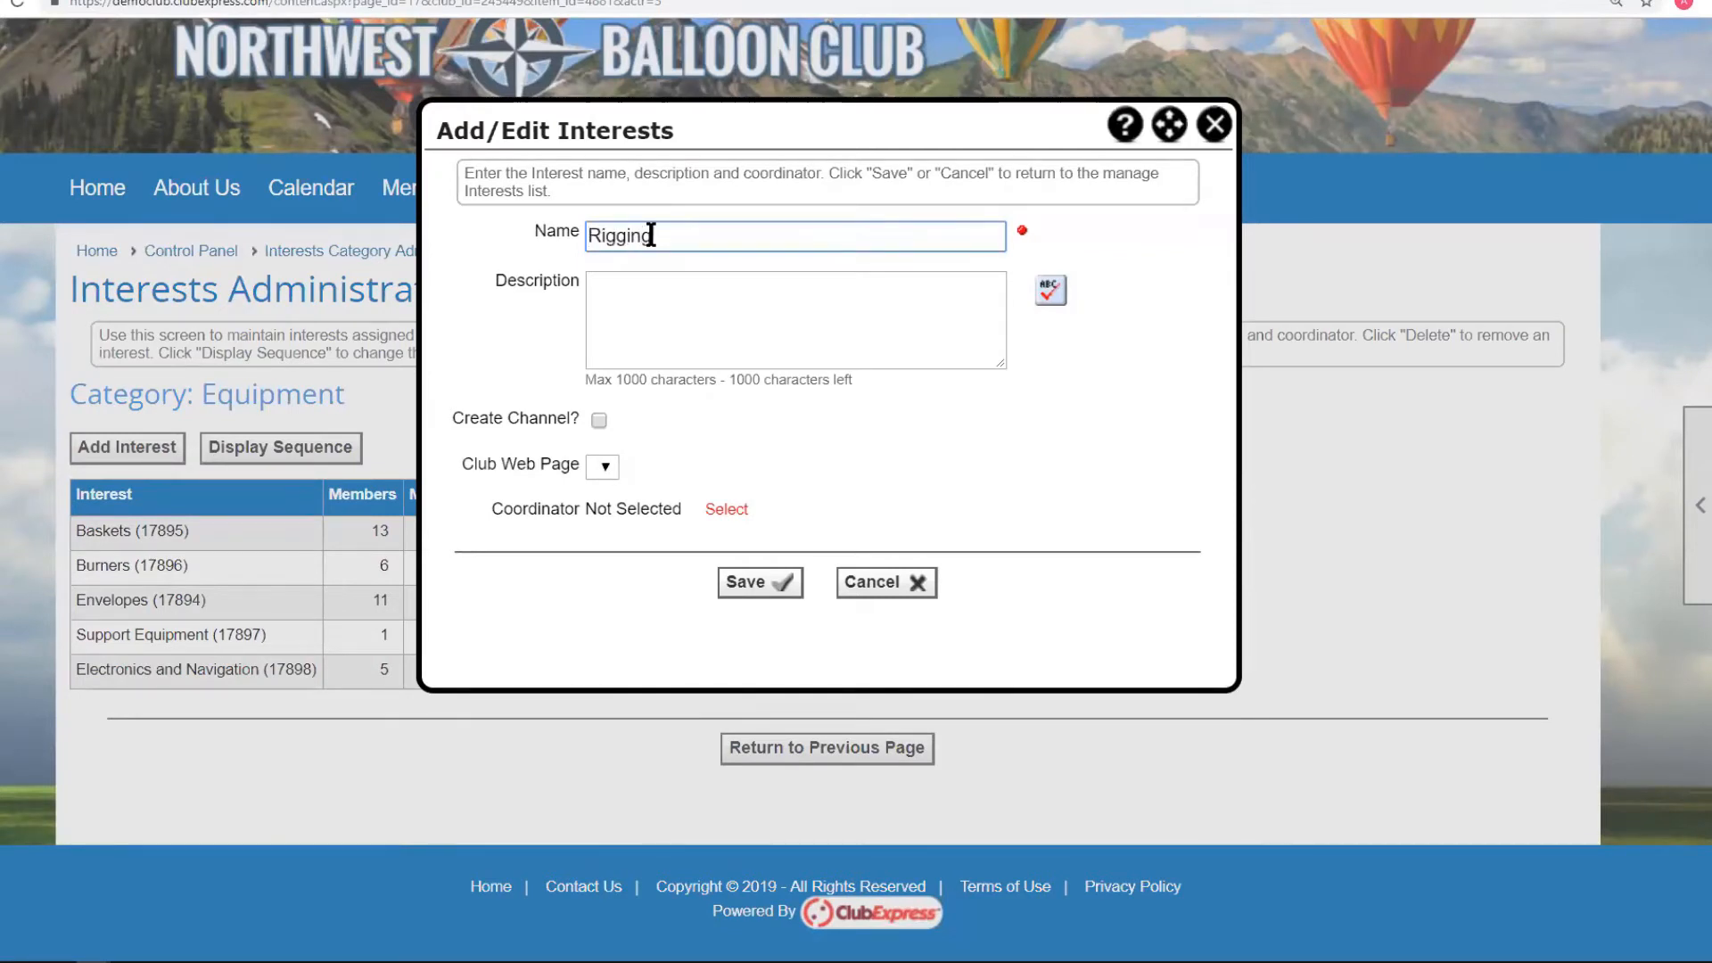
left_click(621, 306)
type("R")
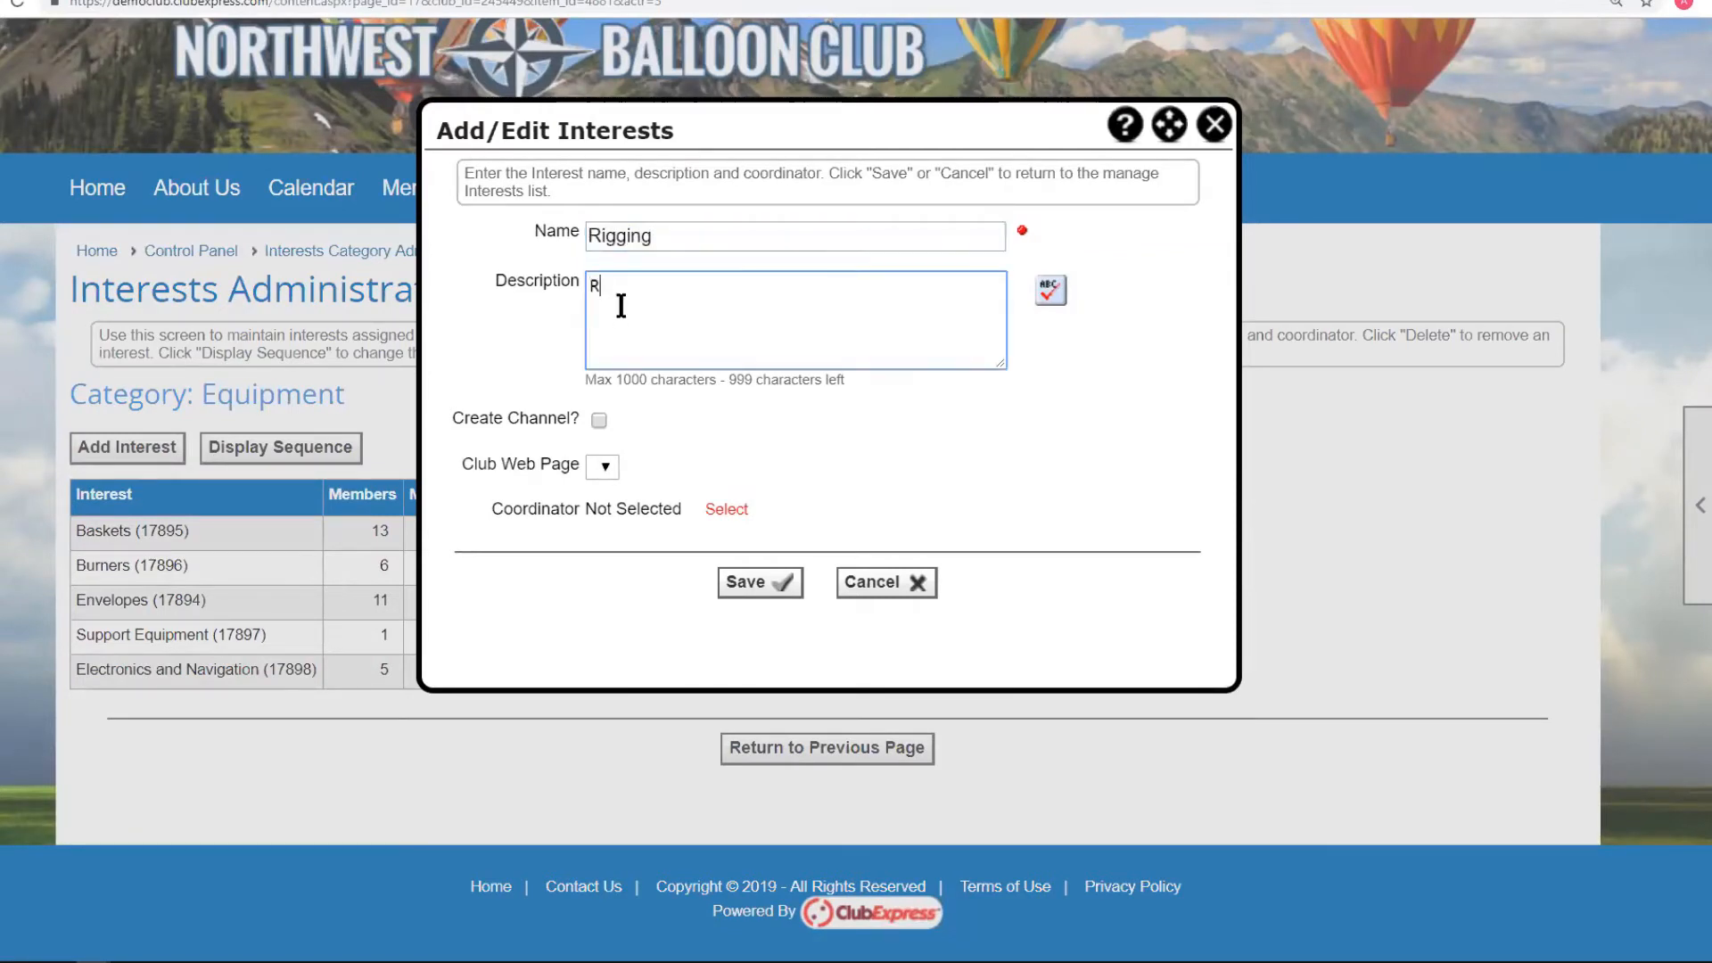
type("opes and things")
left_click(611, 465)
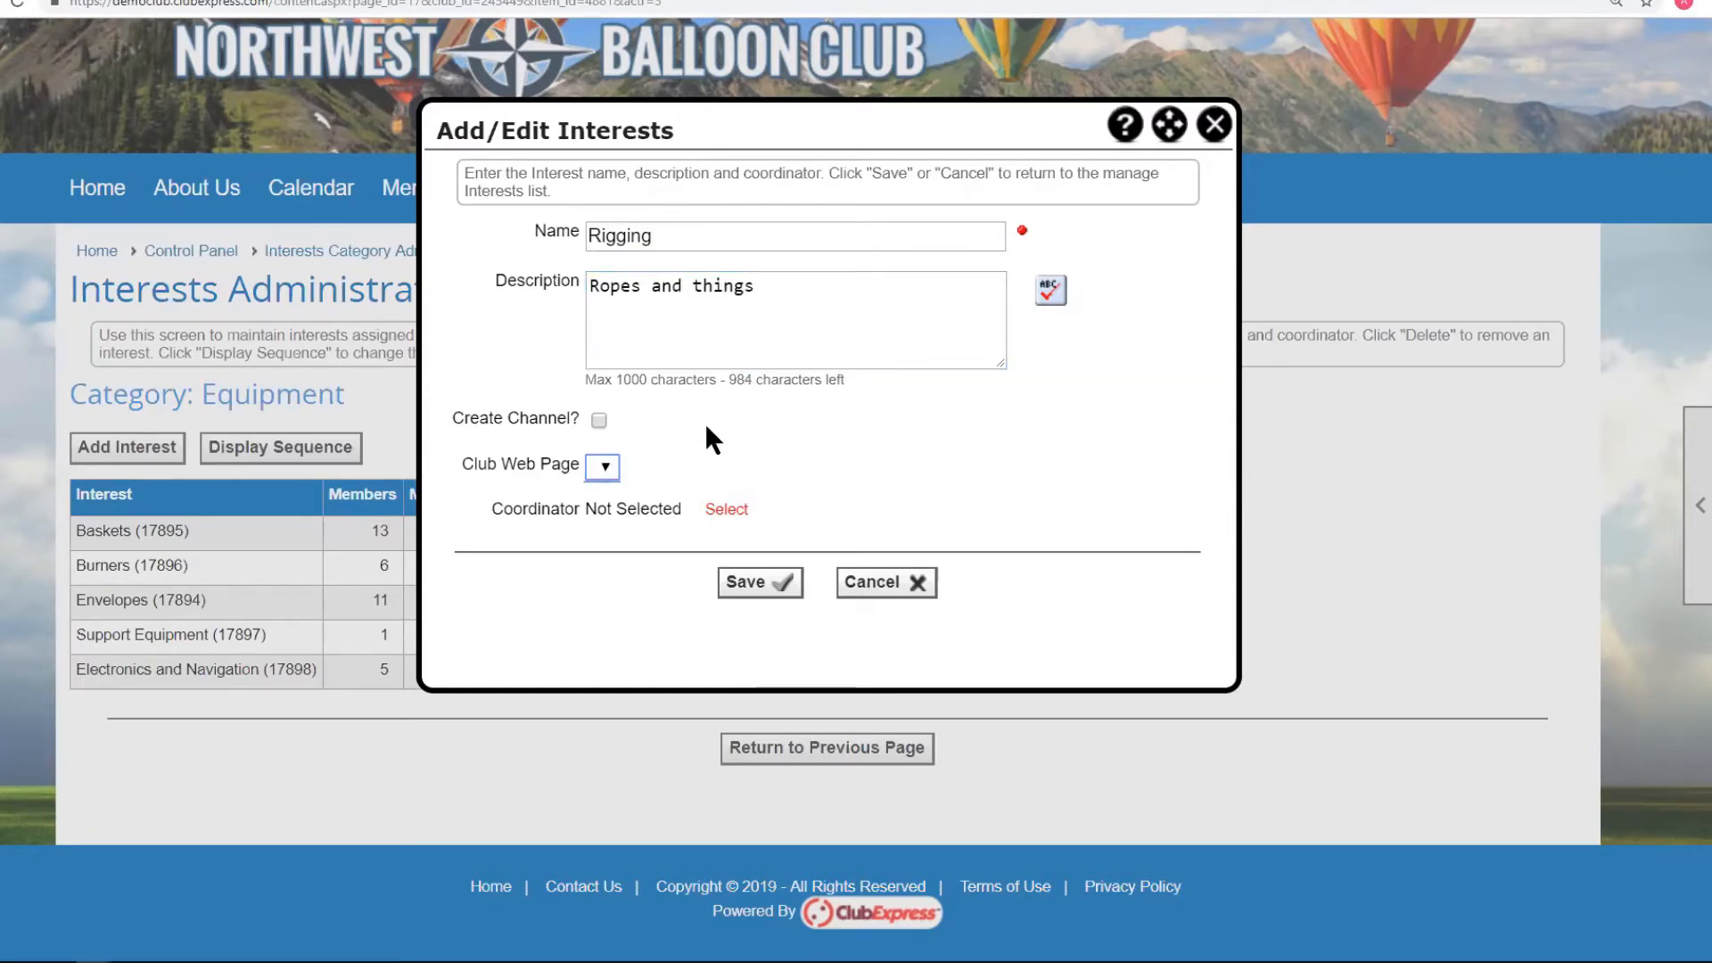
Make a member found by last-name search Rigging's coordinator, then save the interest.
left_click(724, 508)
left_click(677, 216)
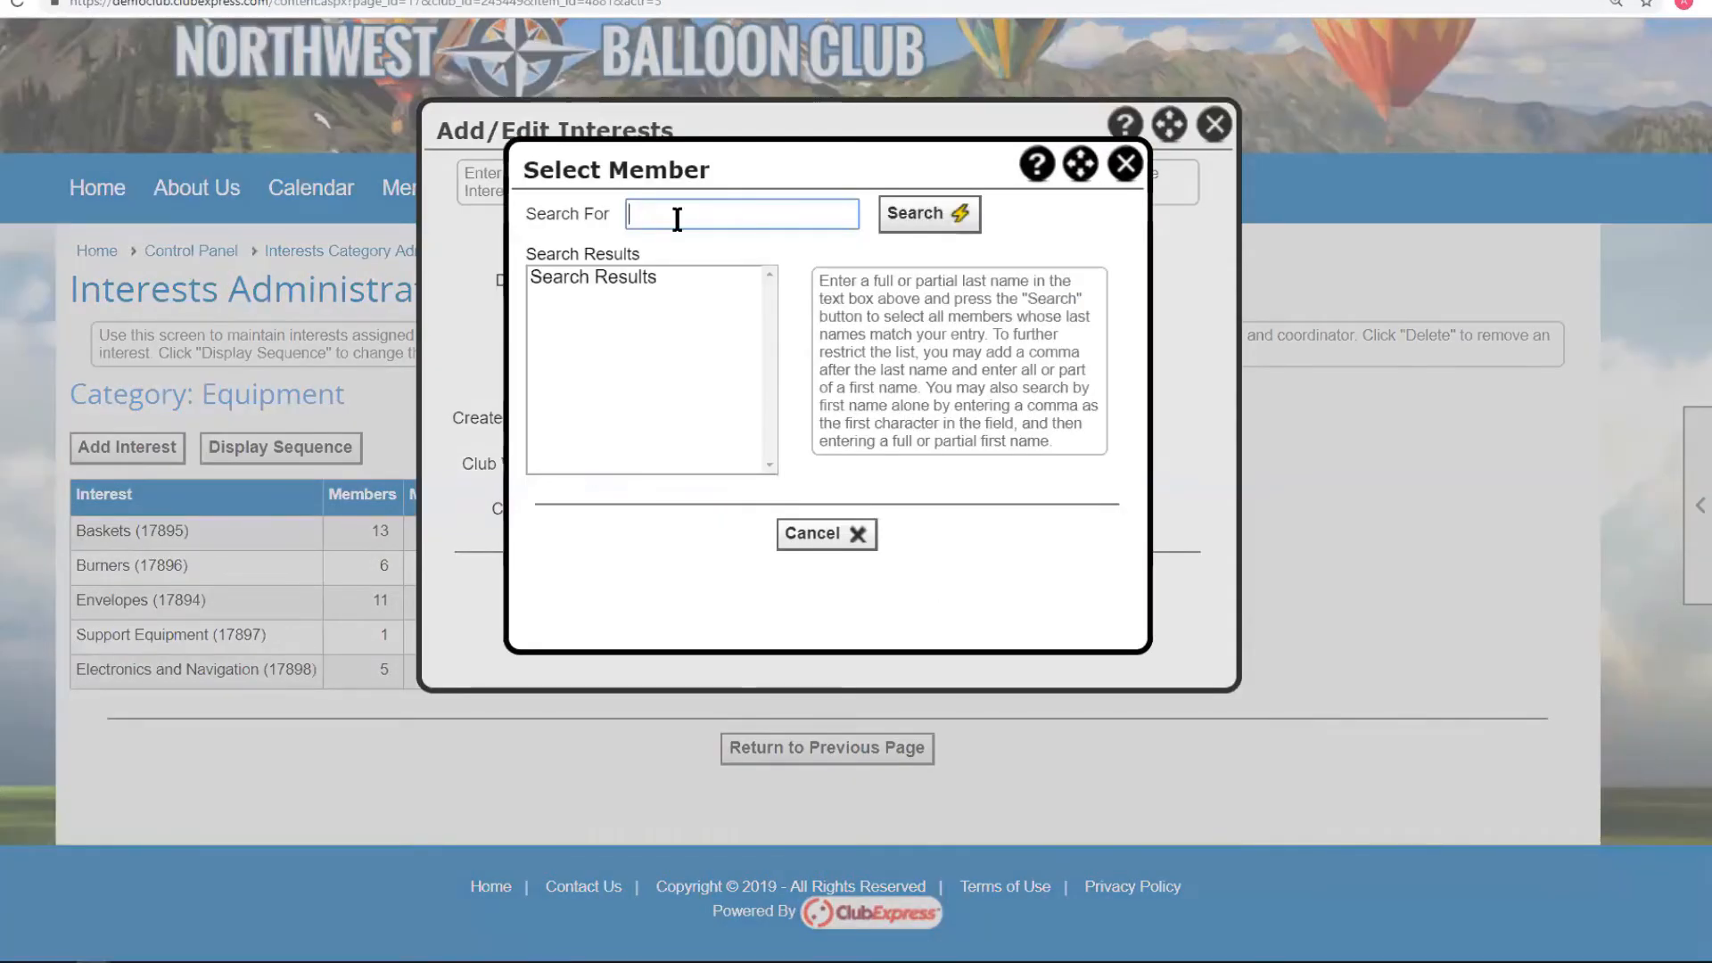
type("cho")
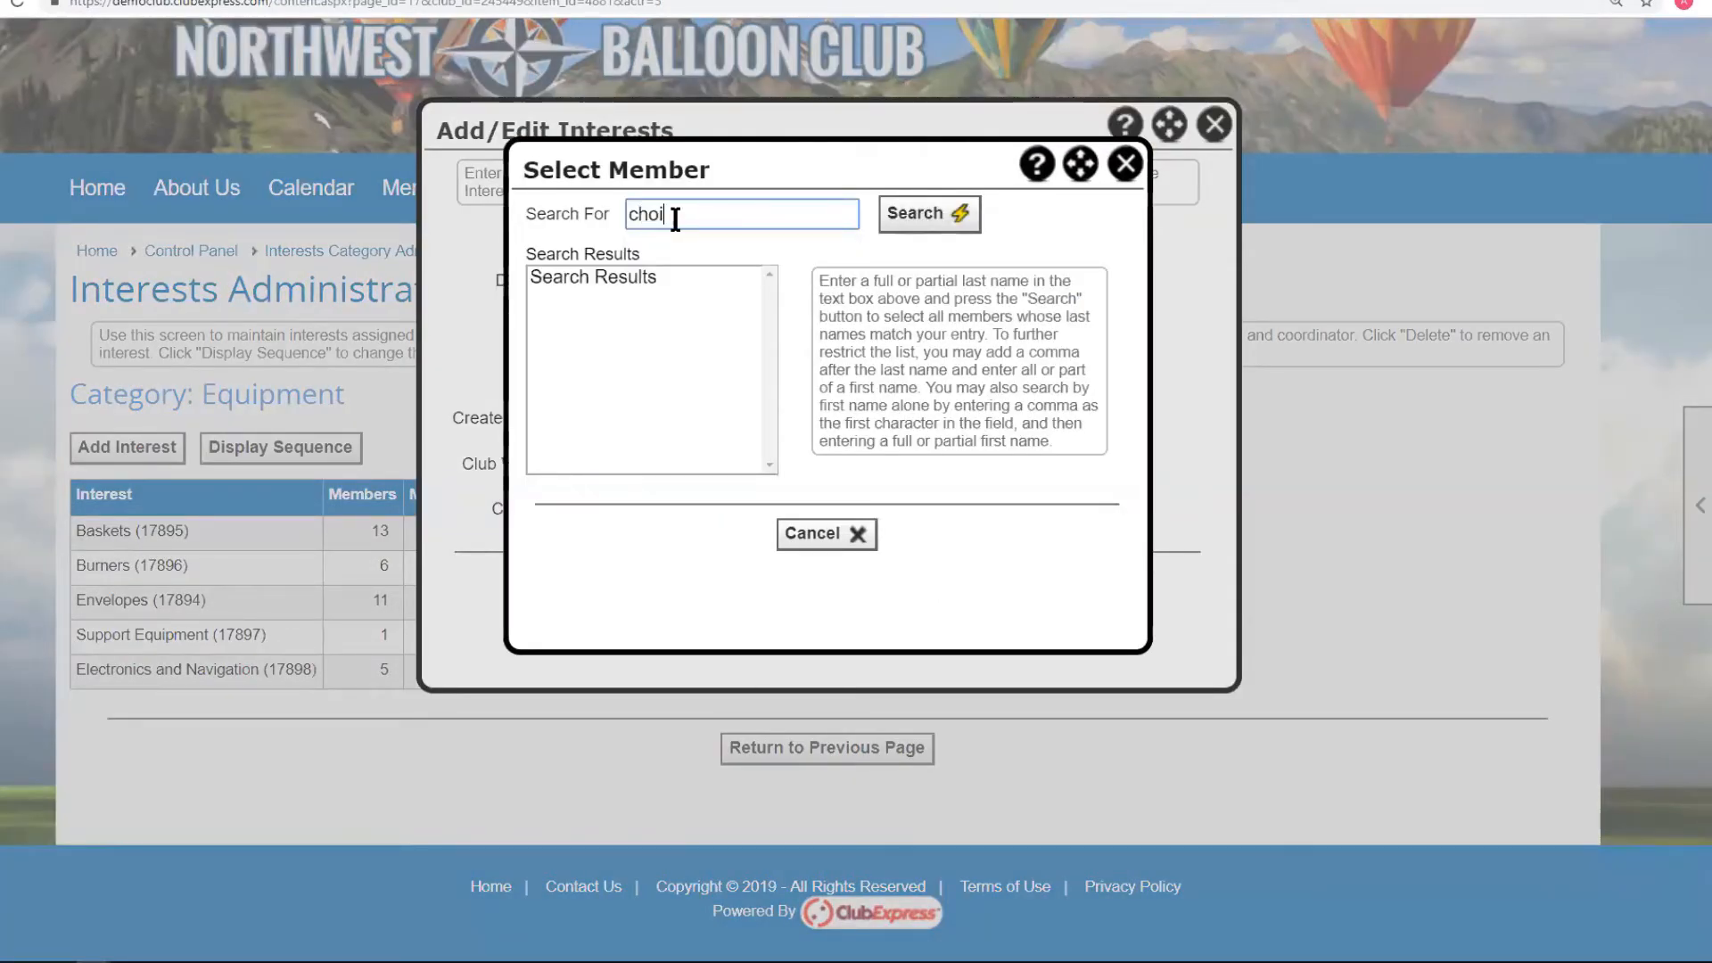
left_click(918, 216)
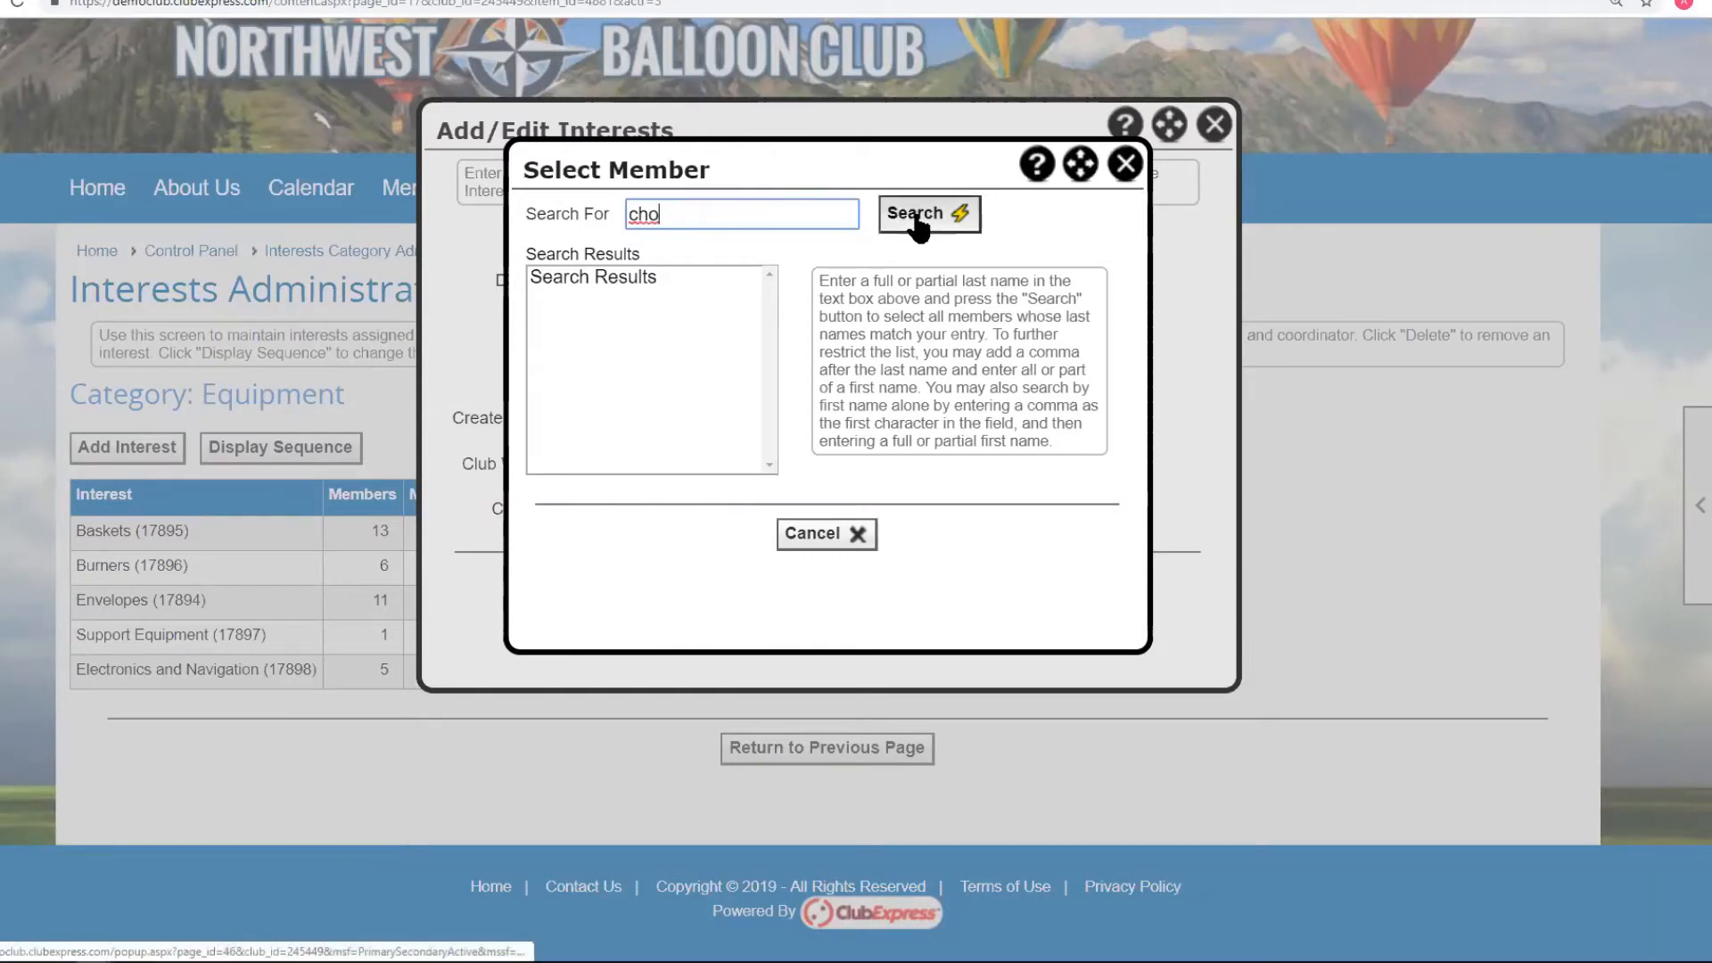
left_click(592, 276)
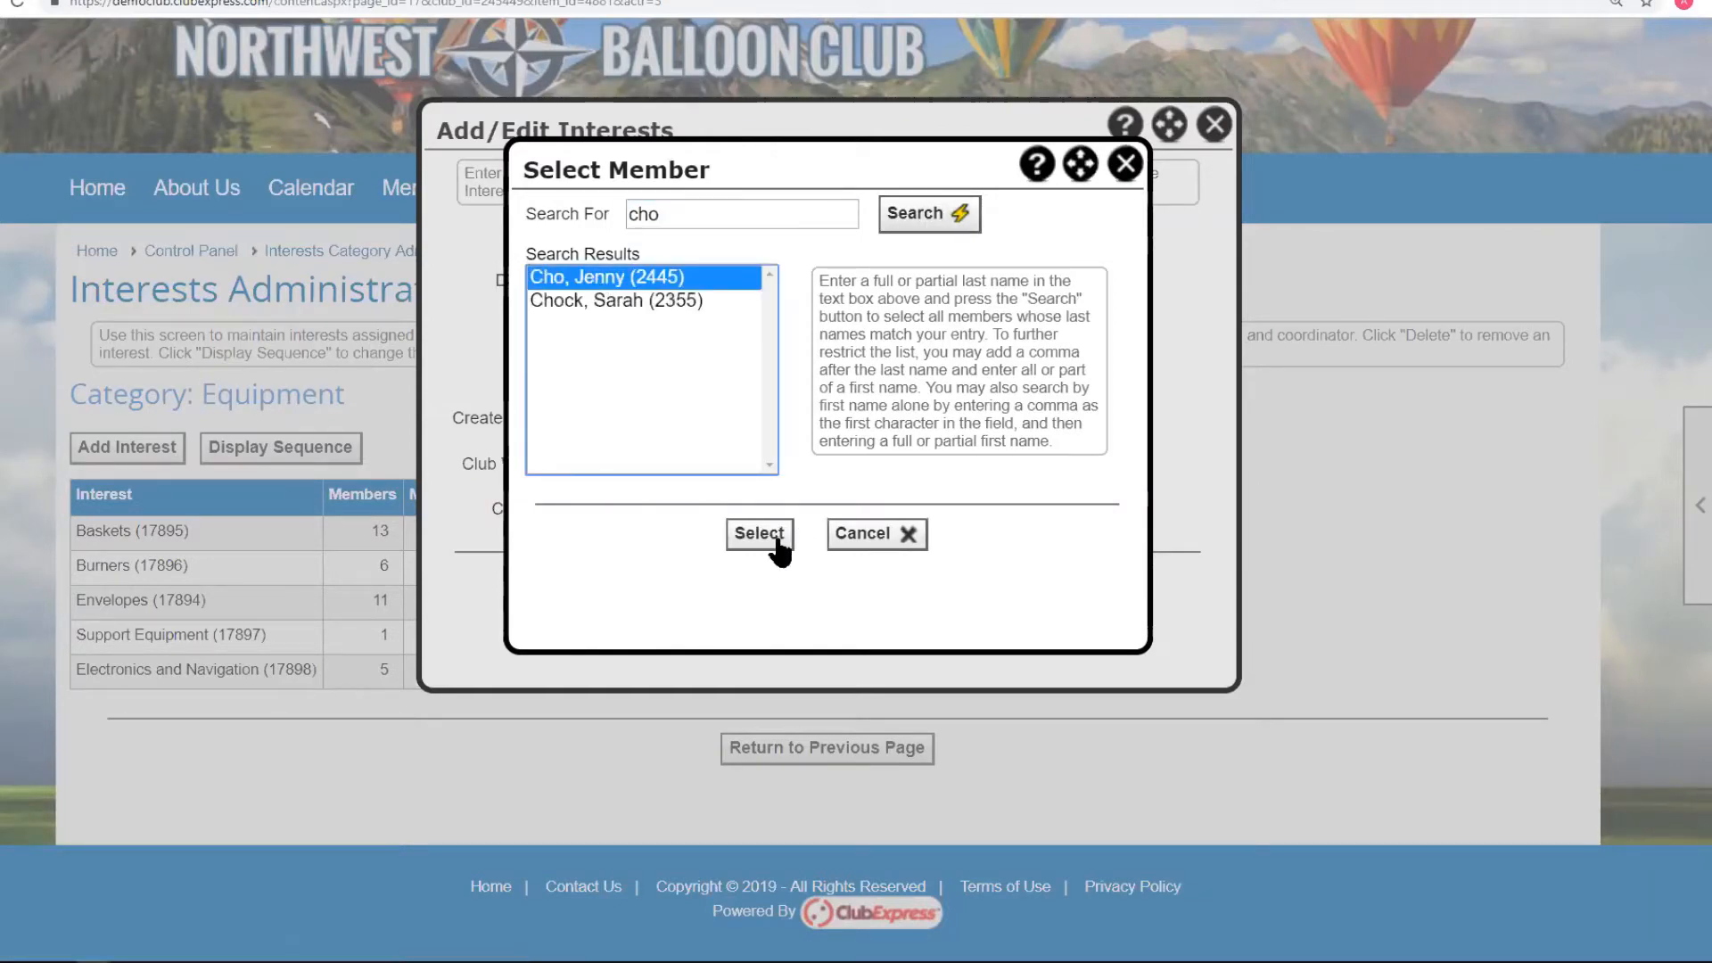
left_click(756, 533)
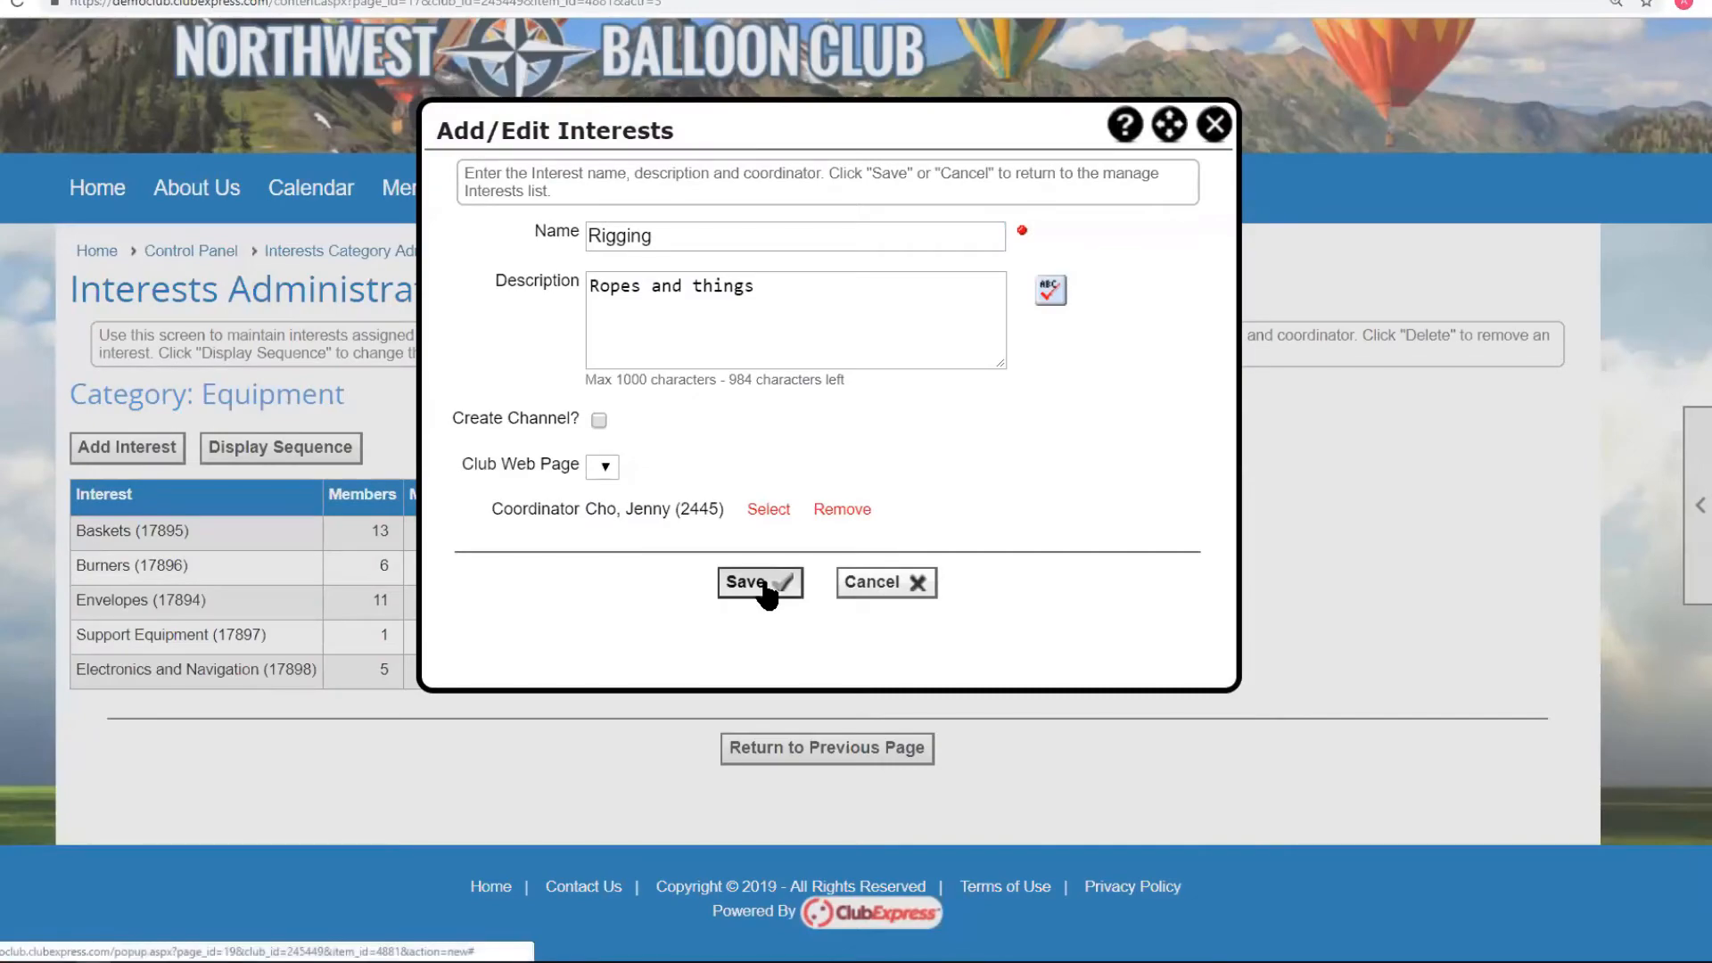
left_click(765, 589)
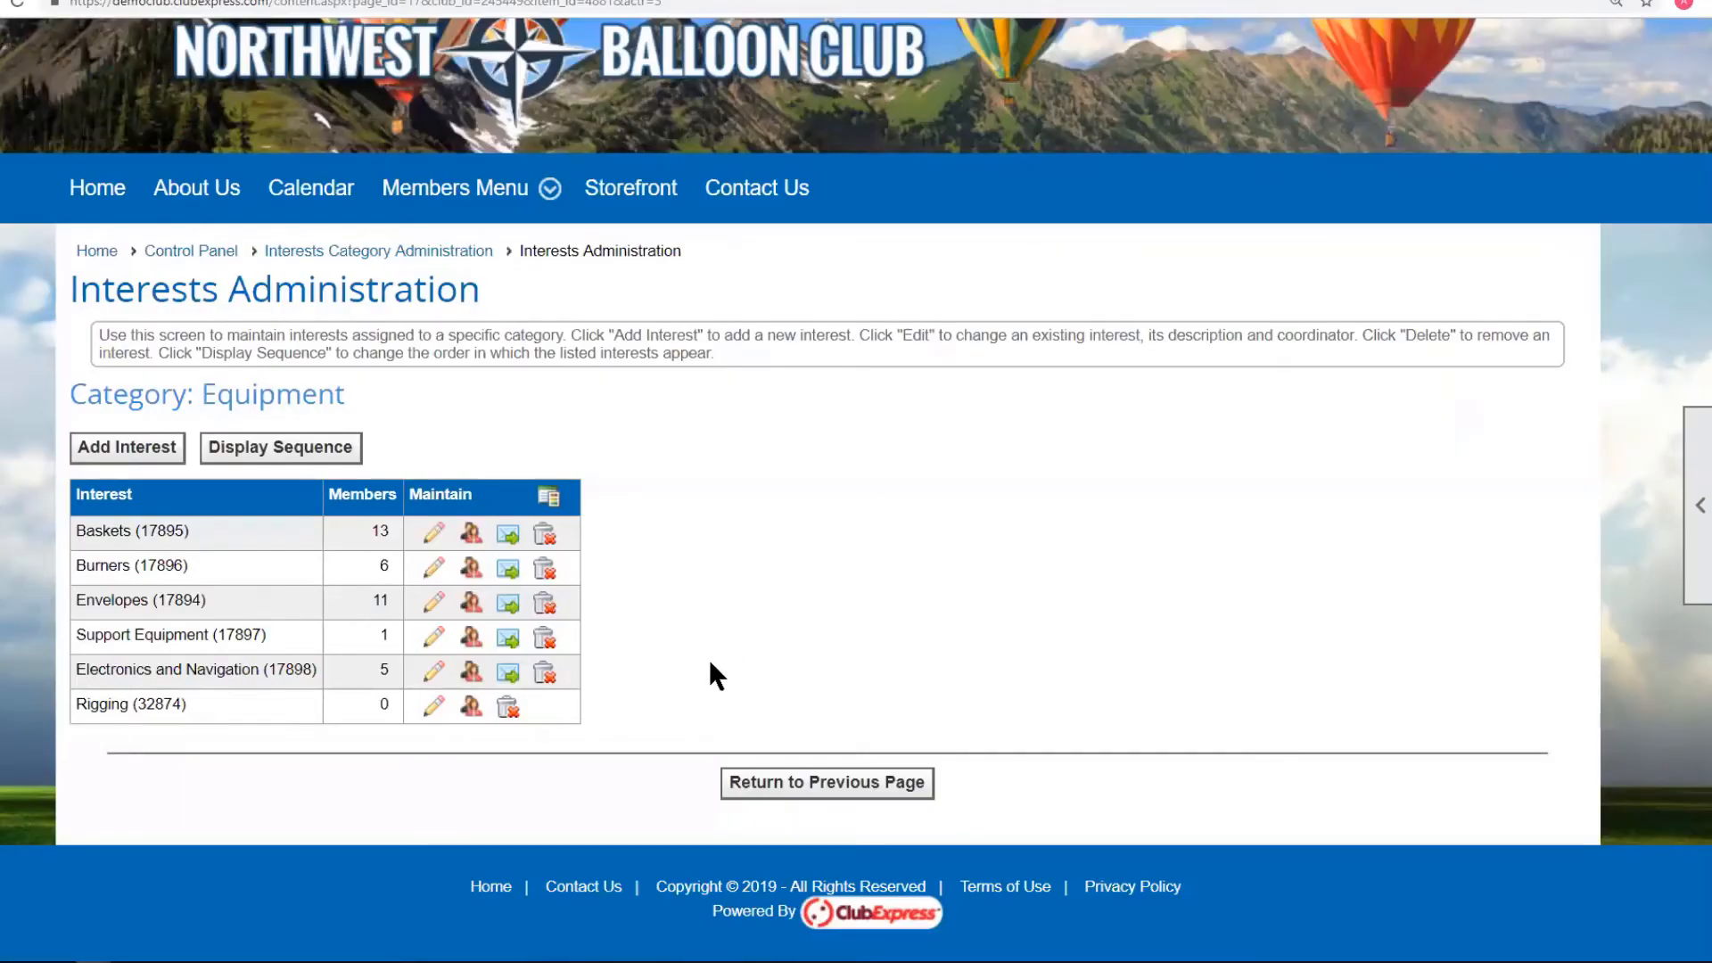
Add a member found by last-name search to Rigging, then return to the Equipment interests list.
left_click(471, 709)
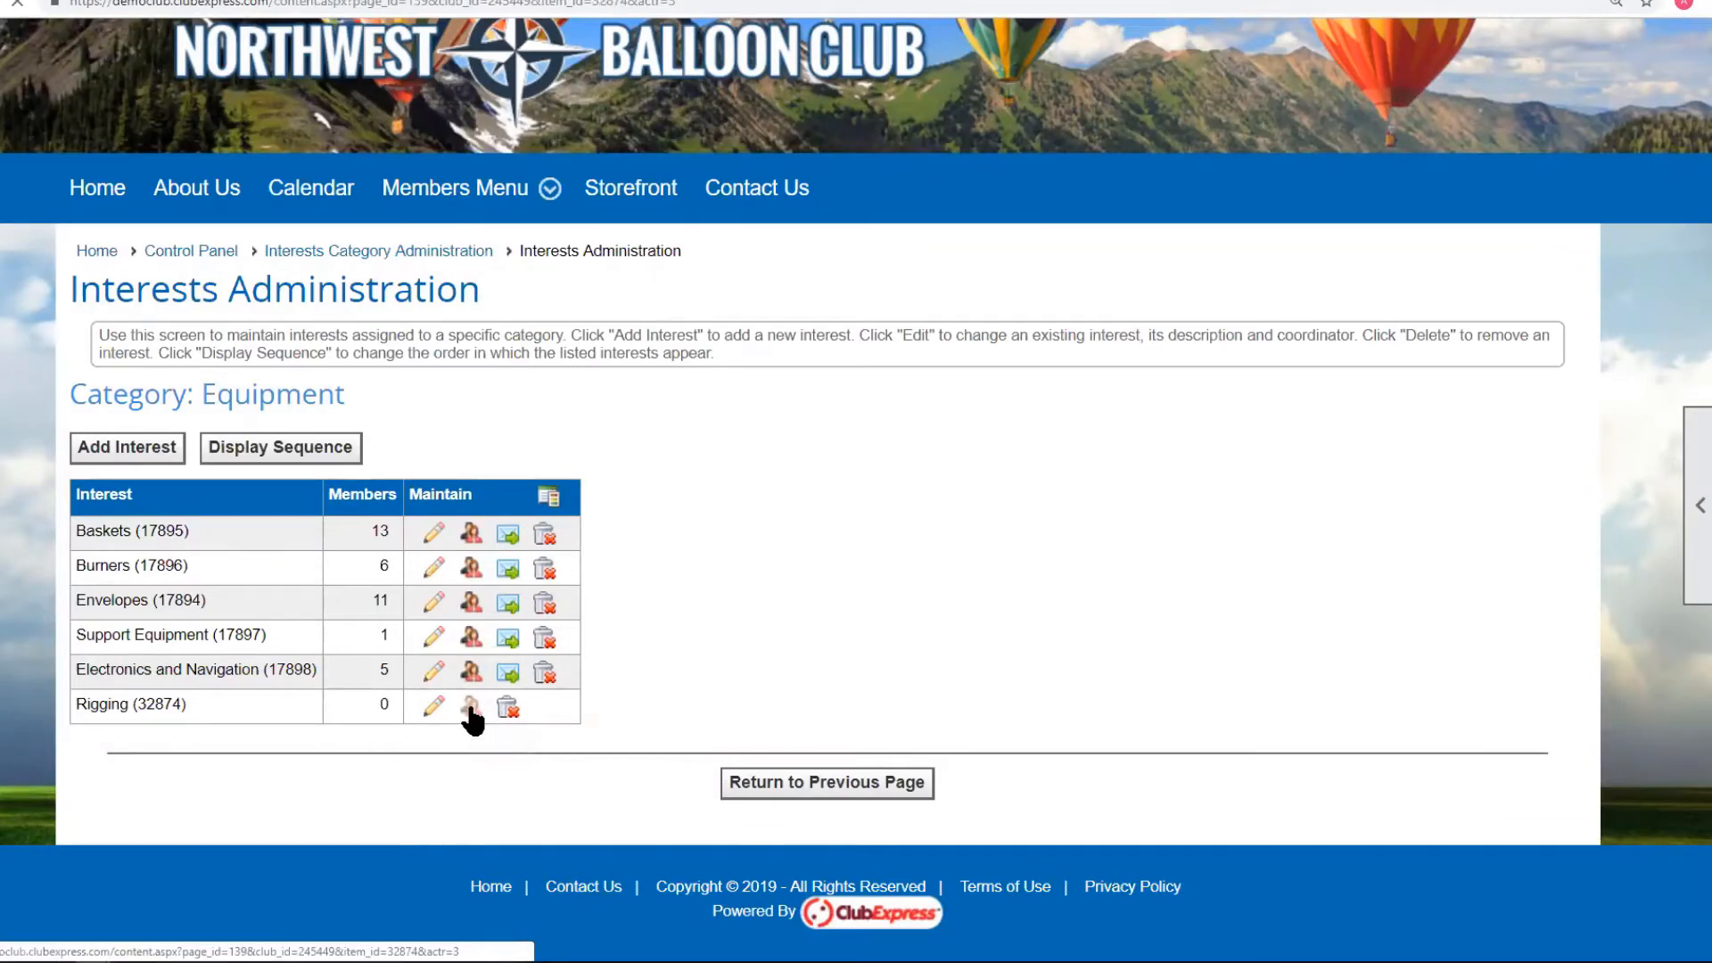
scroll(722, 658, "down", 2)
scroll(718, 674, "down", 2)
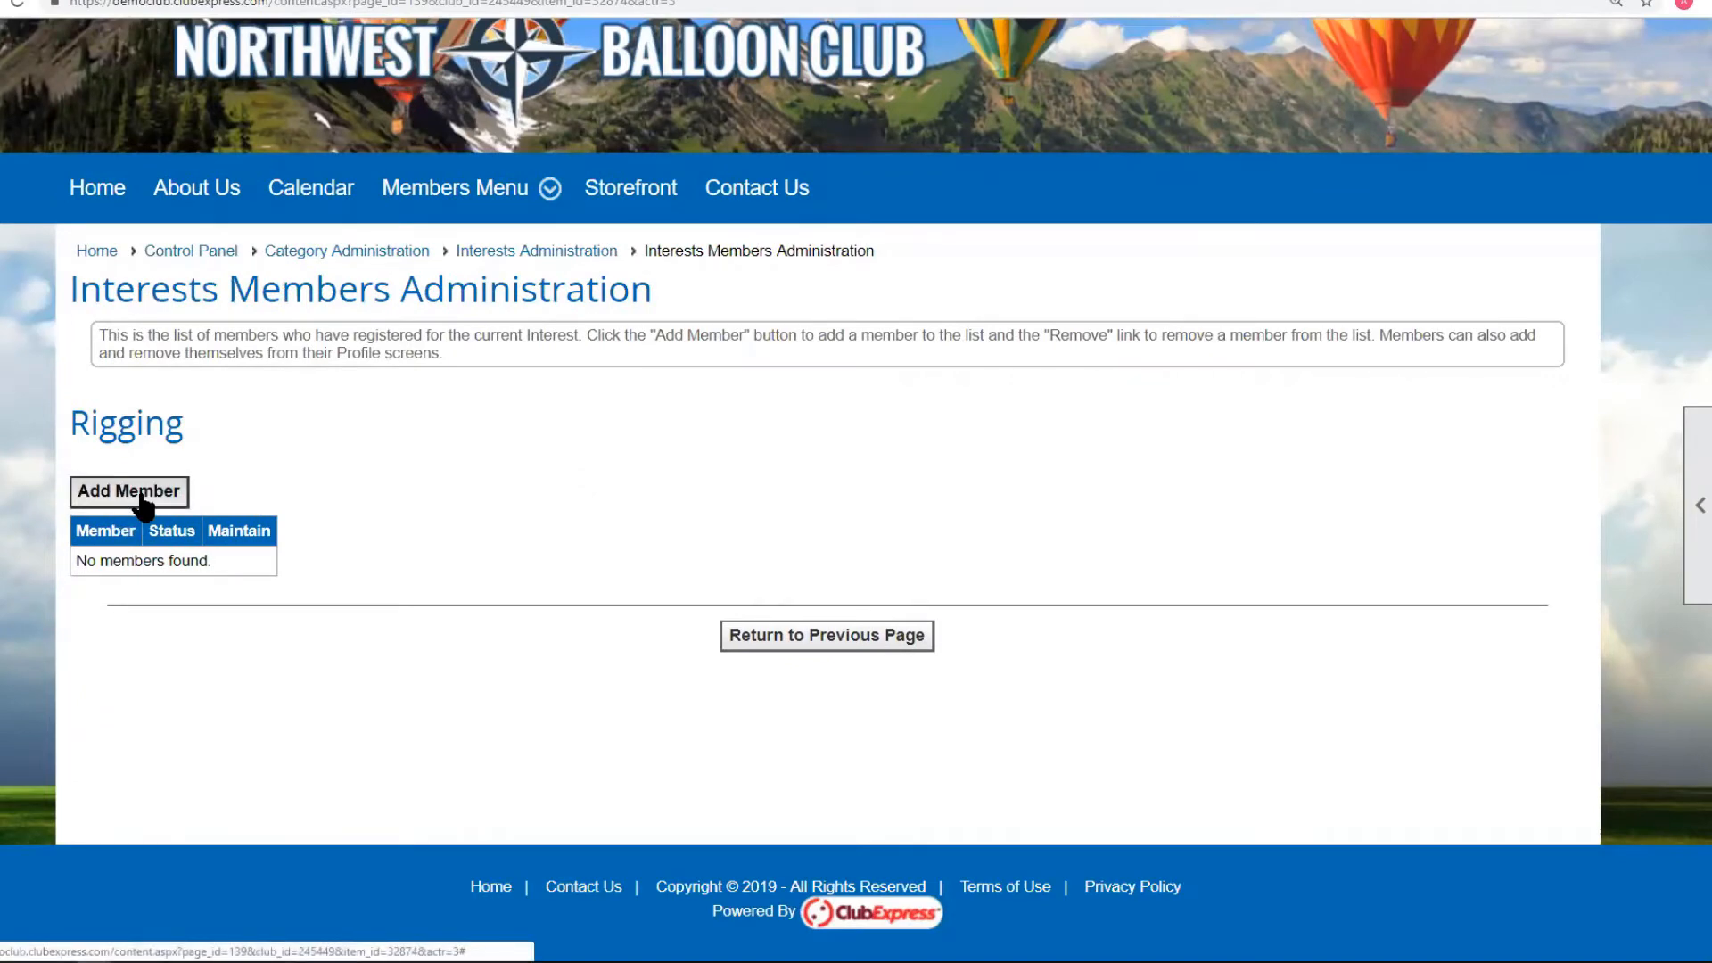
left_click(142, 497)
left_click(683, 210)
type("diaz")
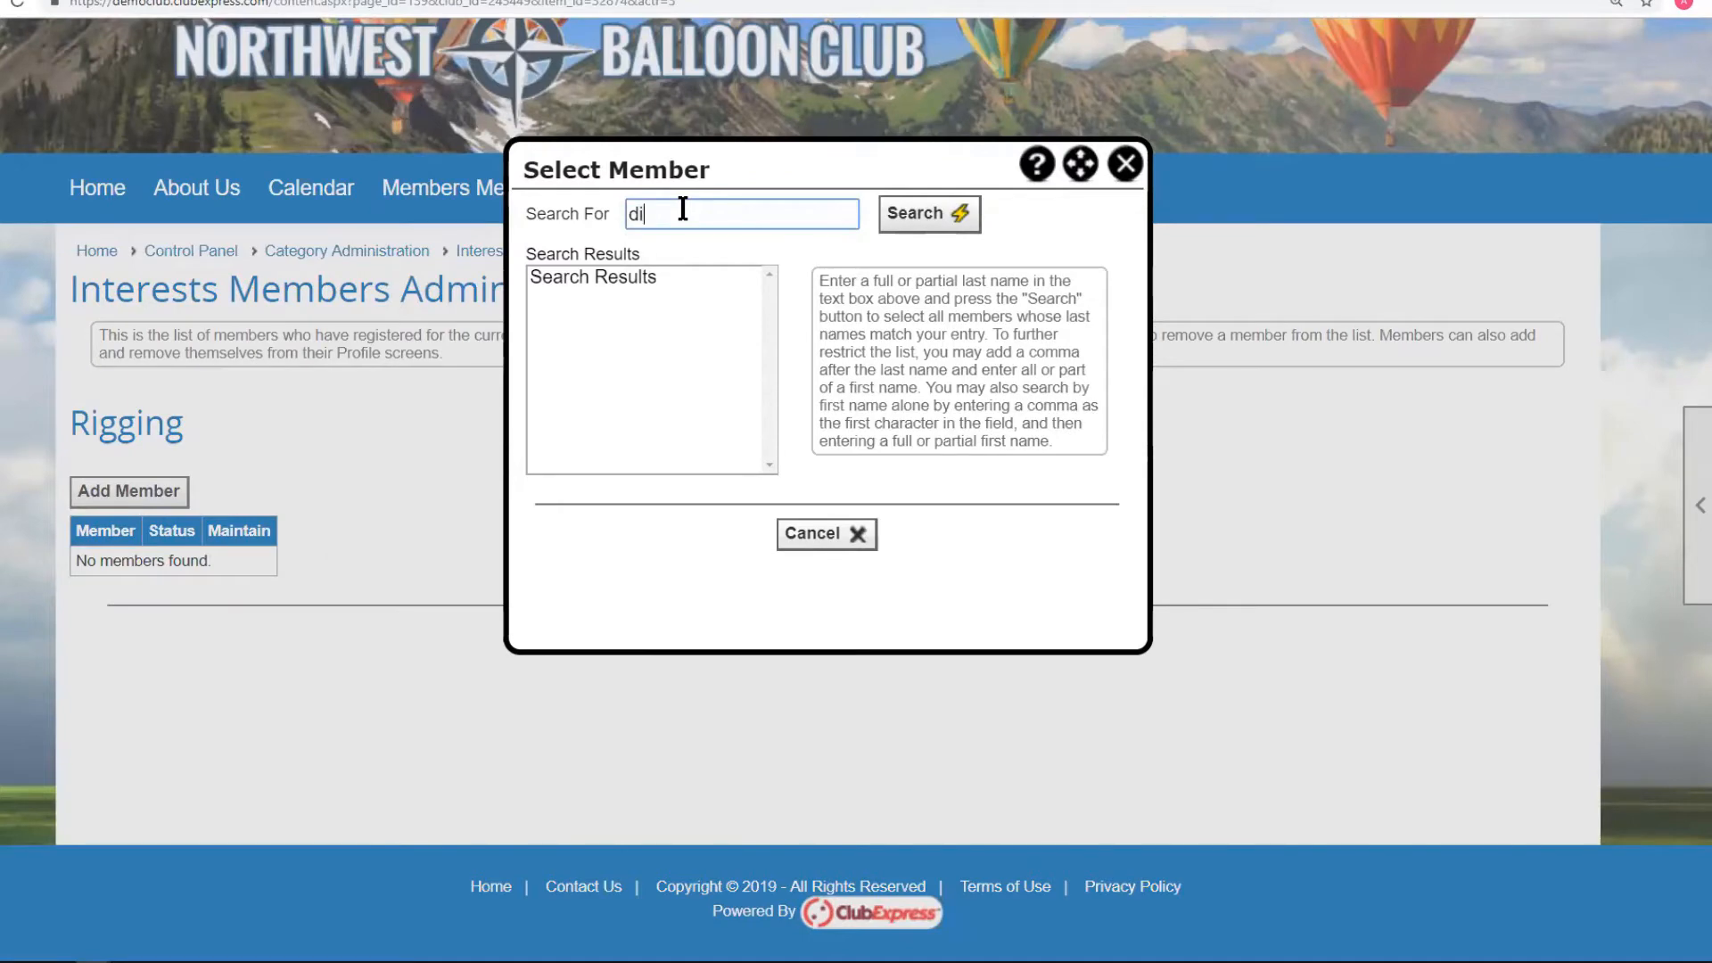
left_click(945, 214)
left_click(615, 279)
left_click(758, 532)
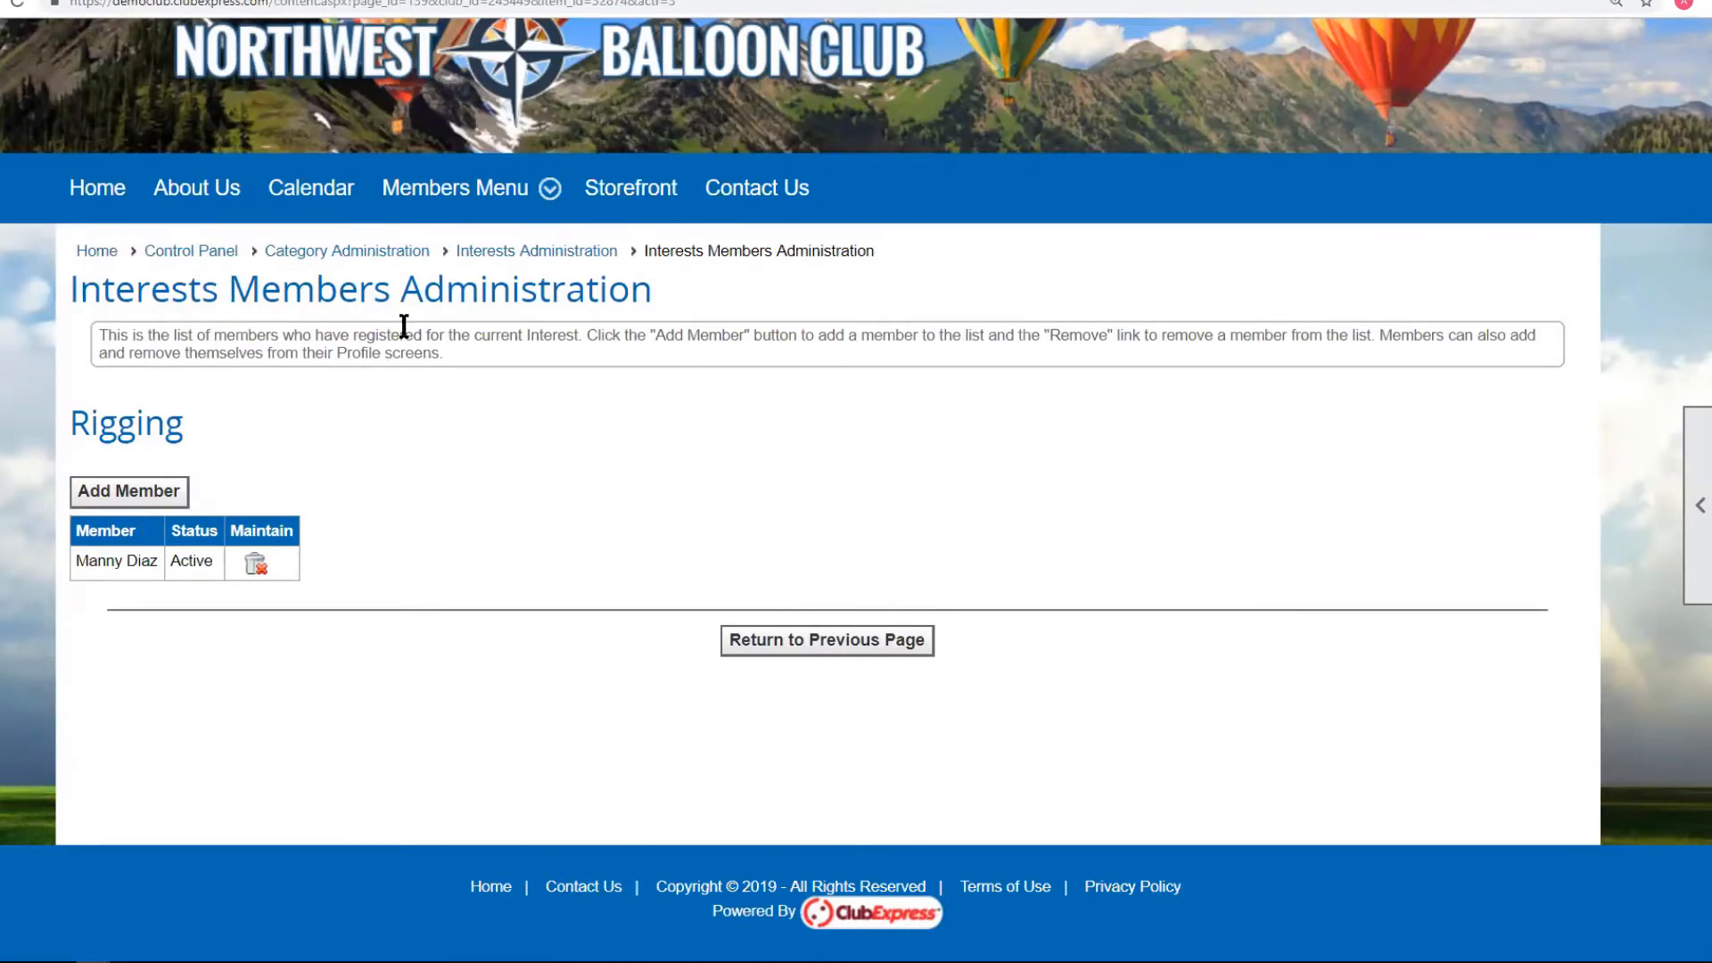
left_click(888, 649)
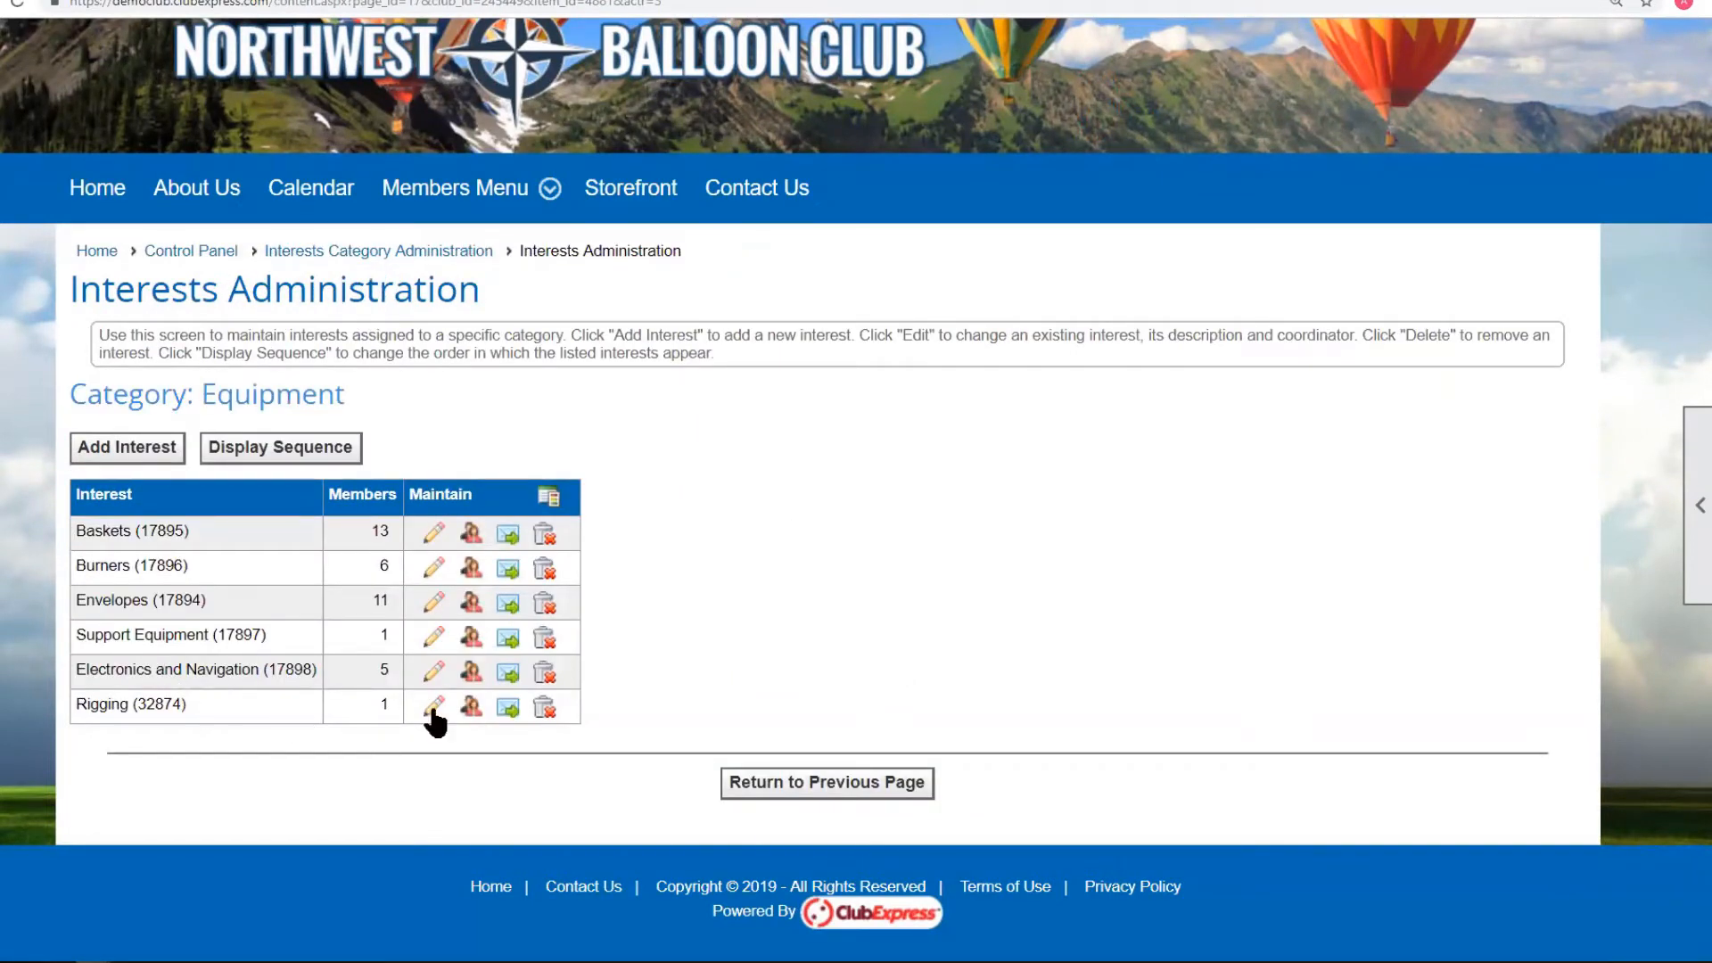
left_click(434, 708)
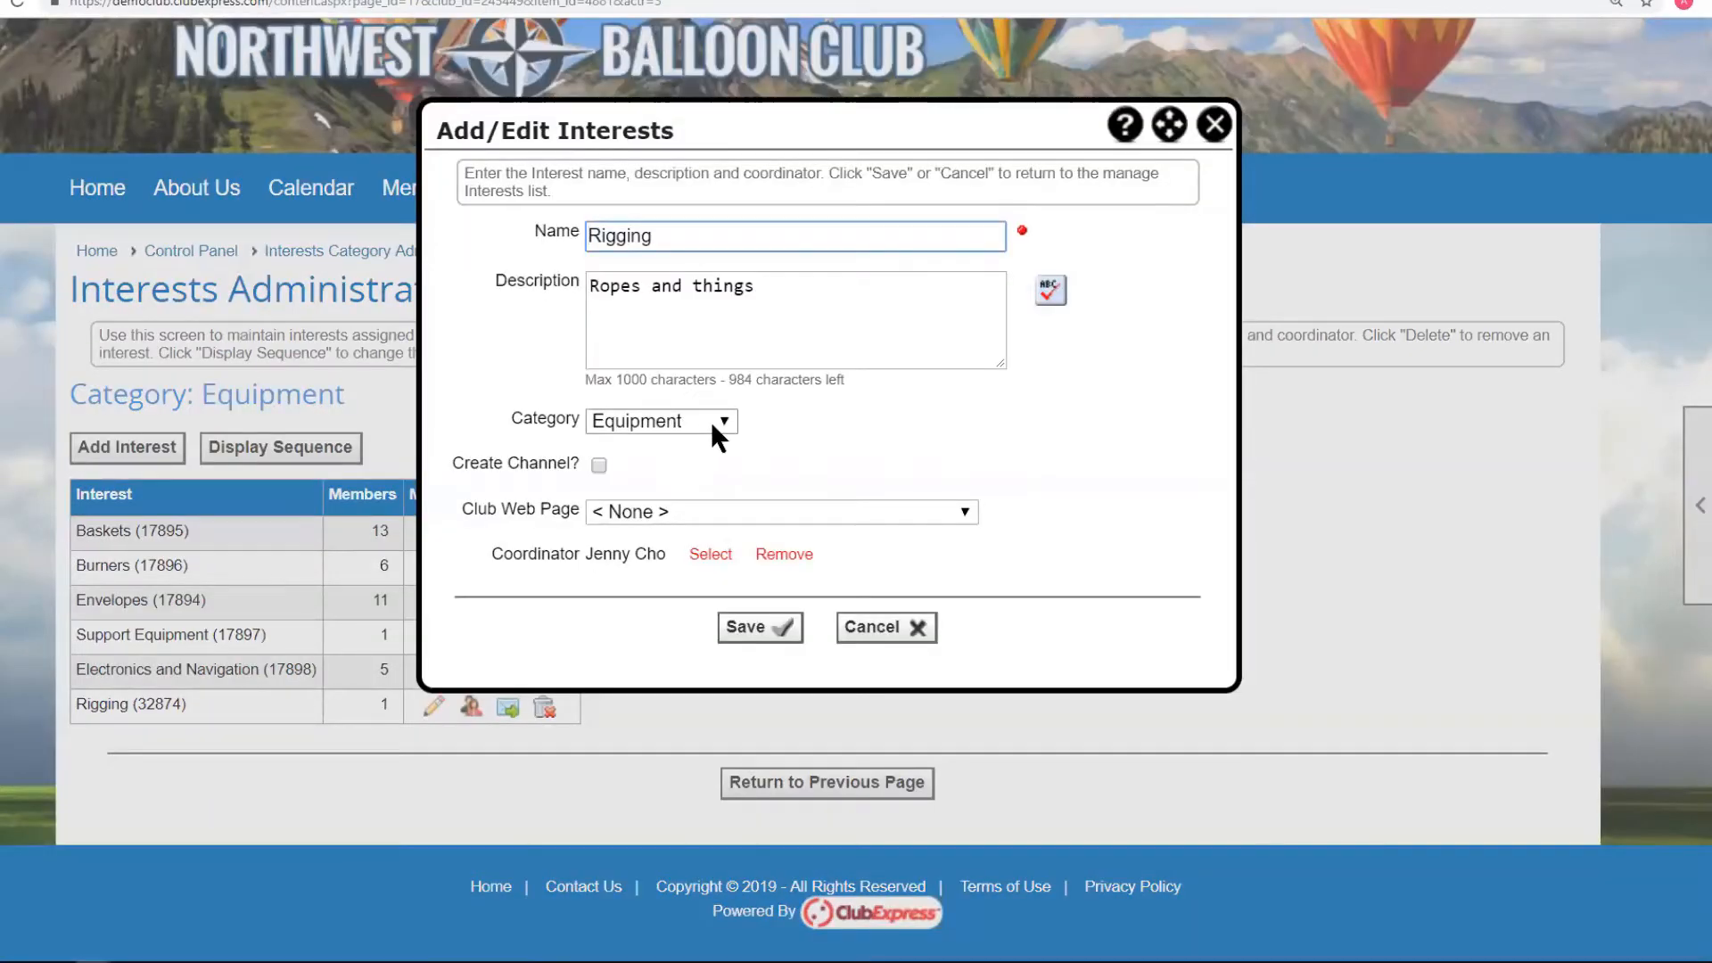
left_click(683, 504)
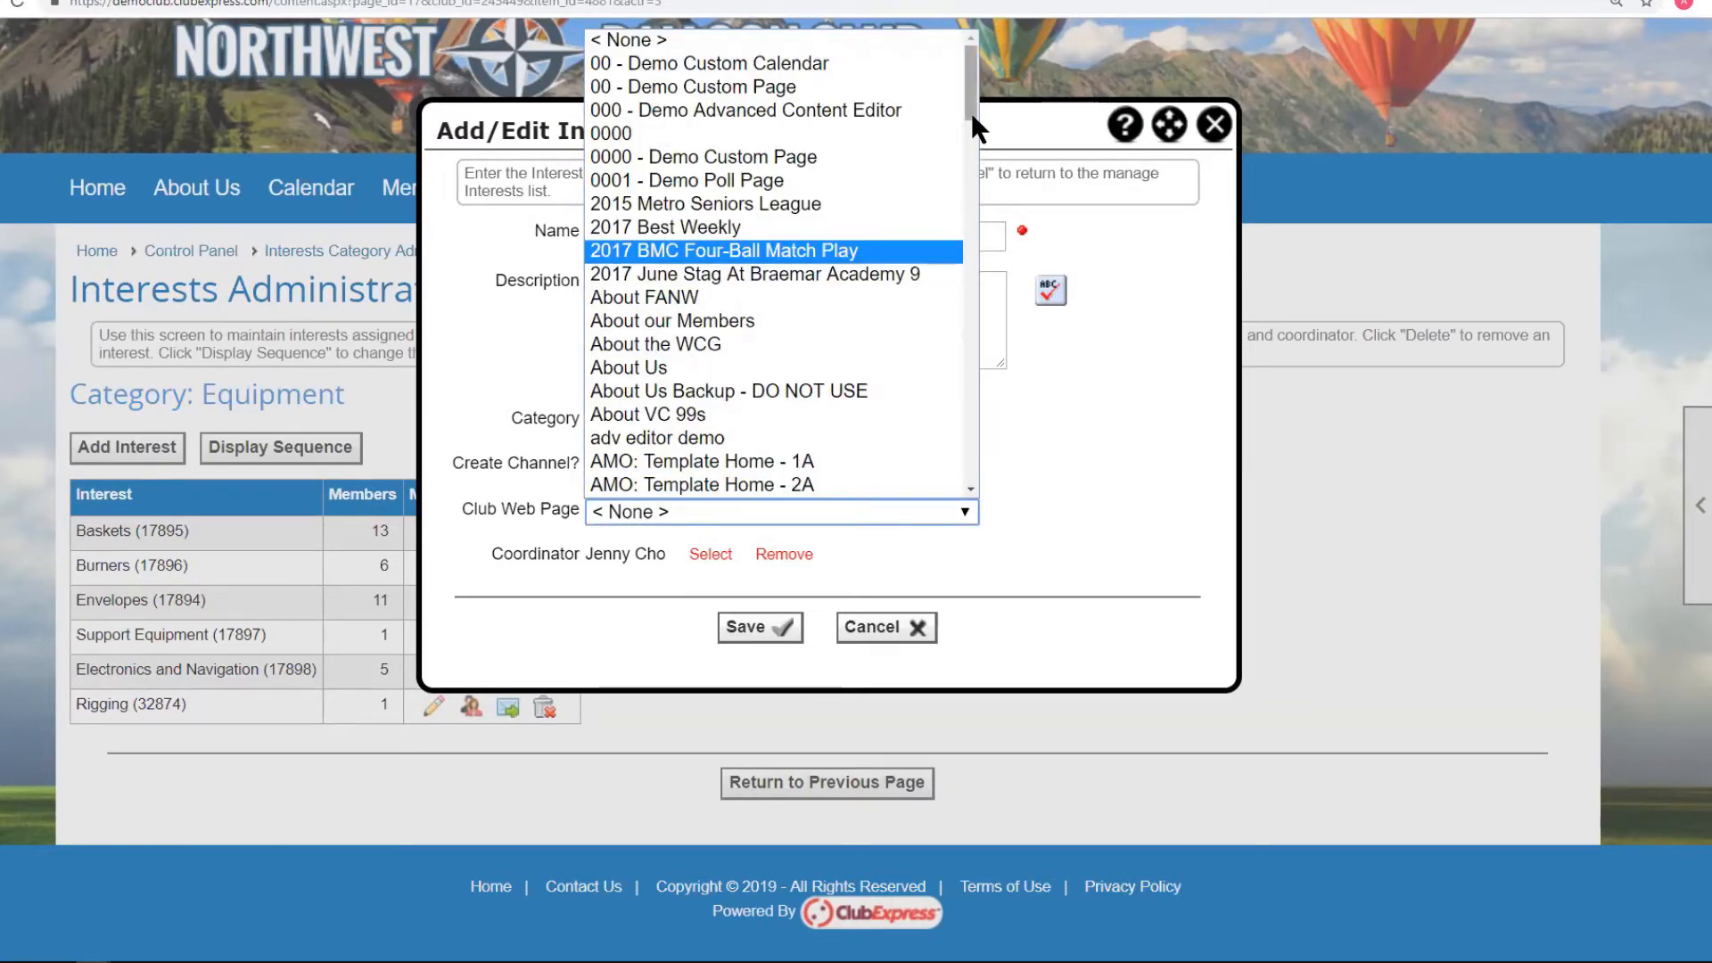
left_click_drag(970, 116, 975, 153)
left_click(1066, 413)
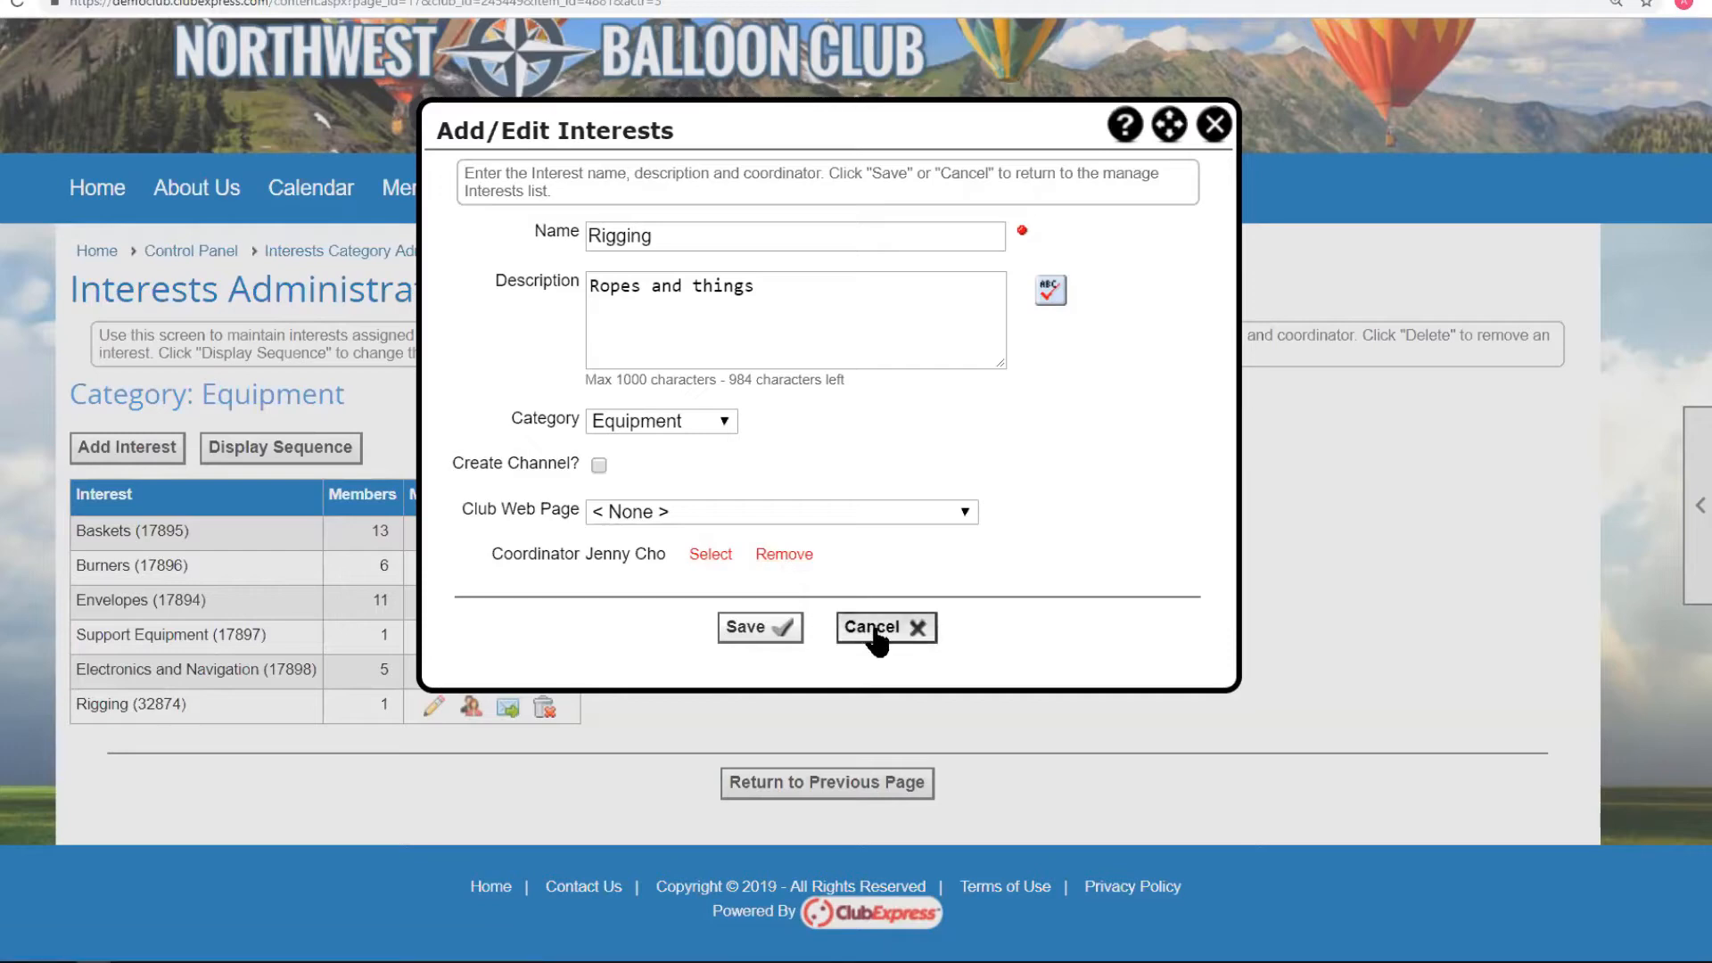
left_click(764, 628)
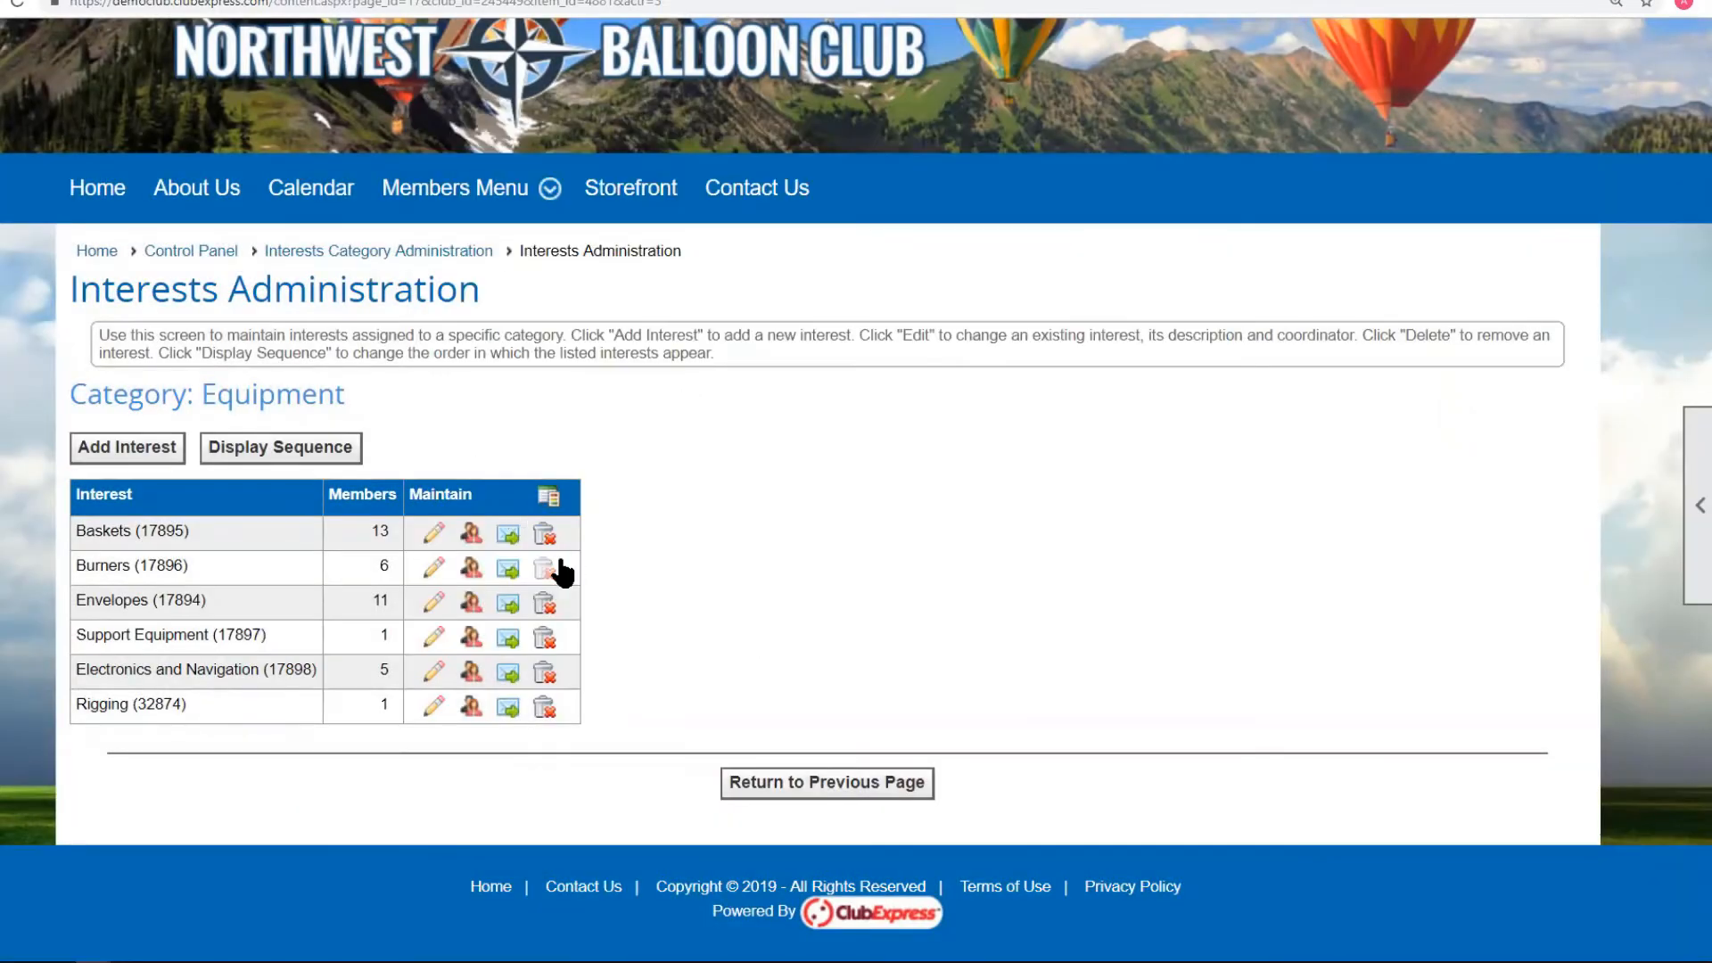
left_click(506, 571)
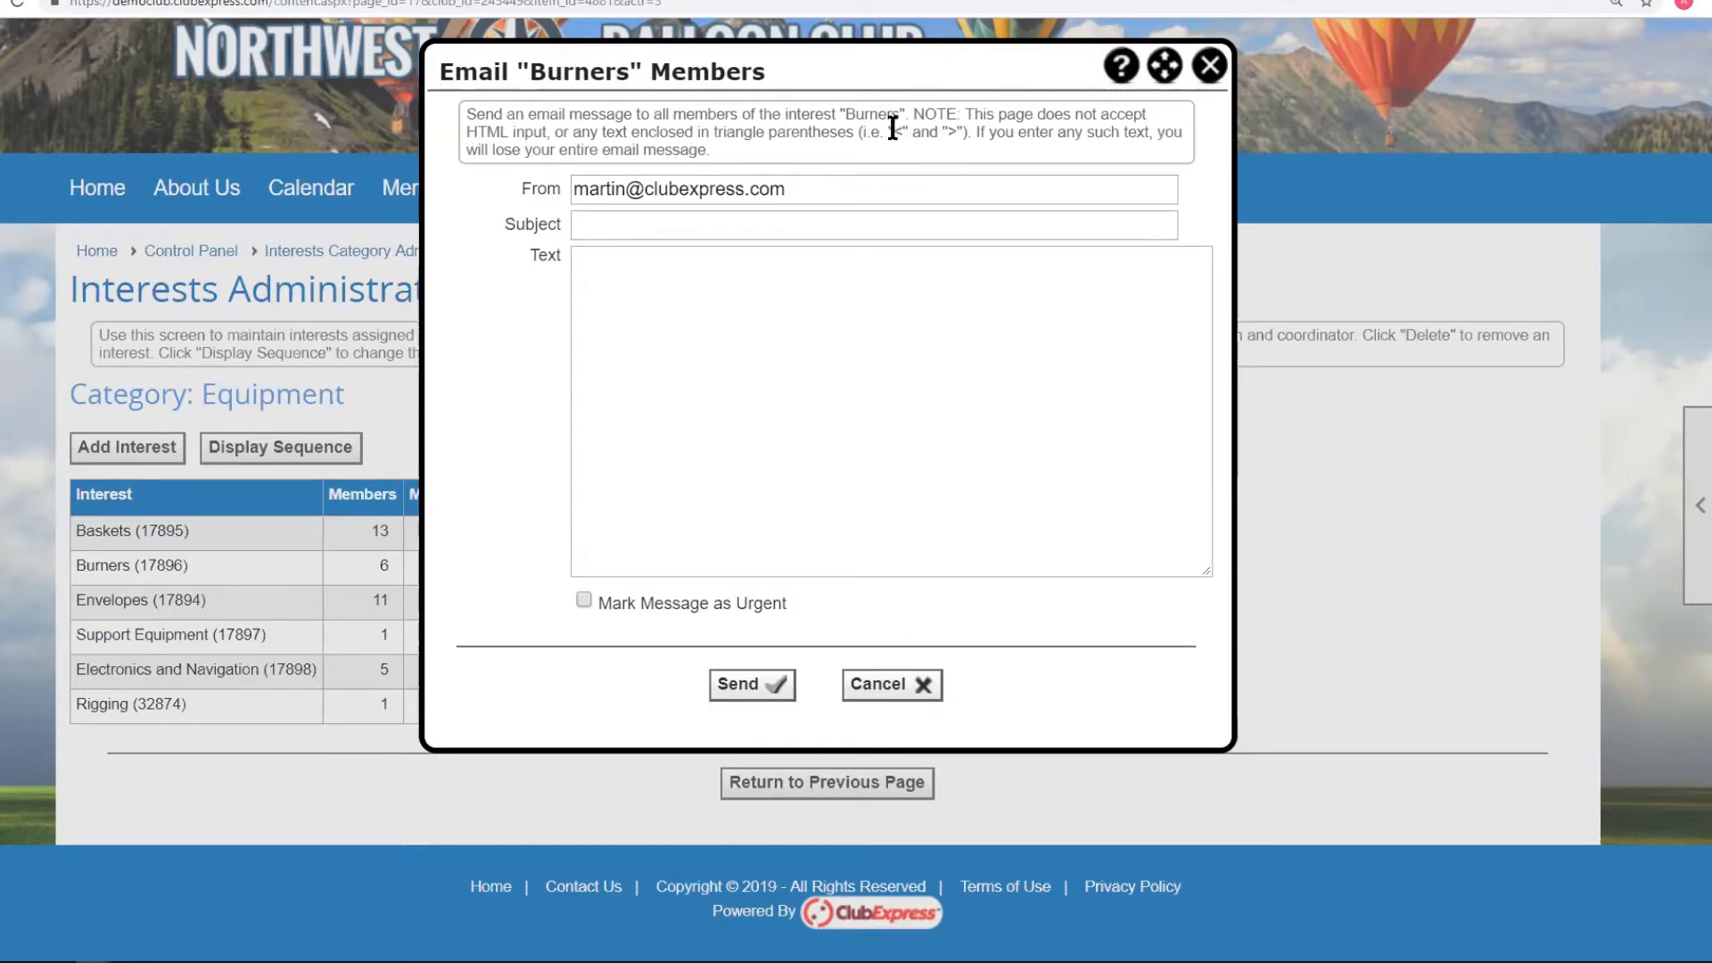
left_click_drag(892, 129, 955, 133)
left_click(963, 145)
left_click(1210, 66)
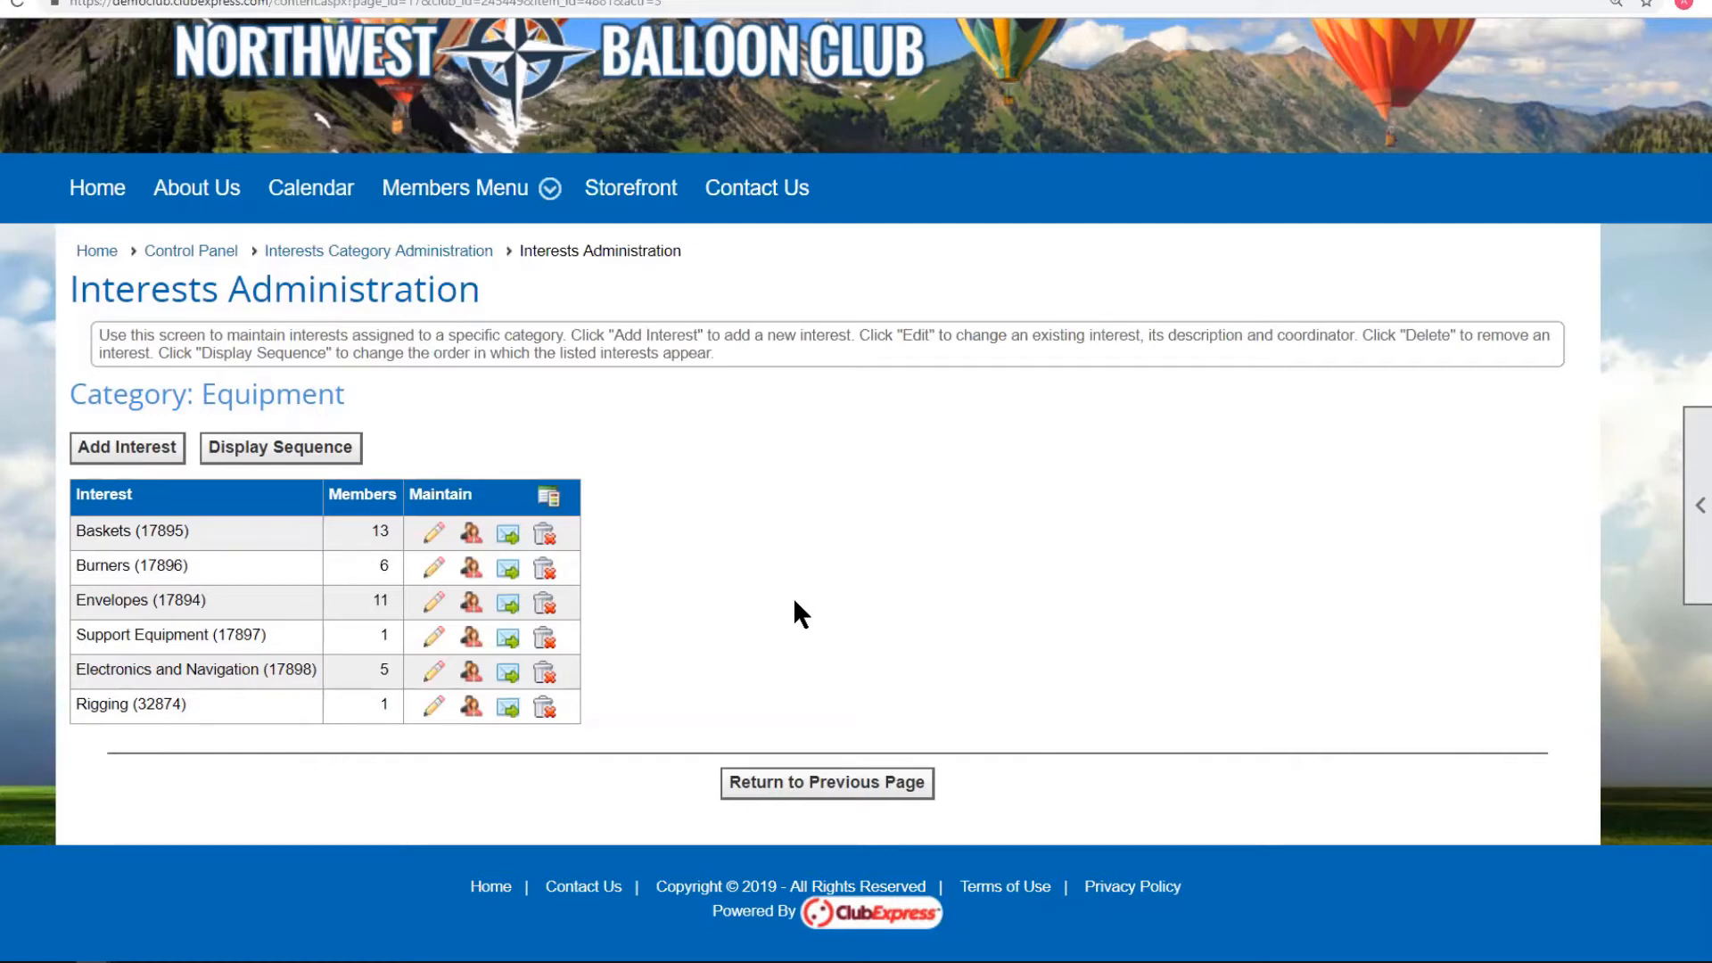
left_click(380, 257)
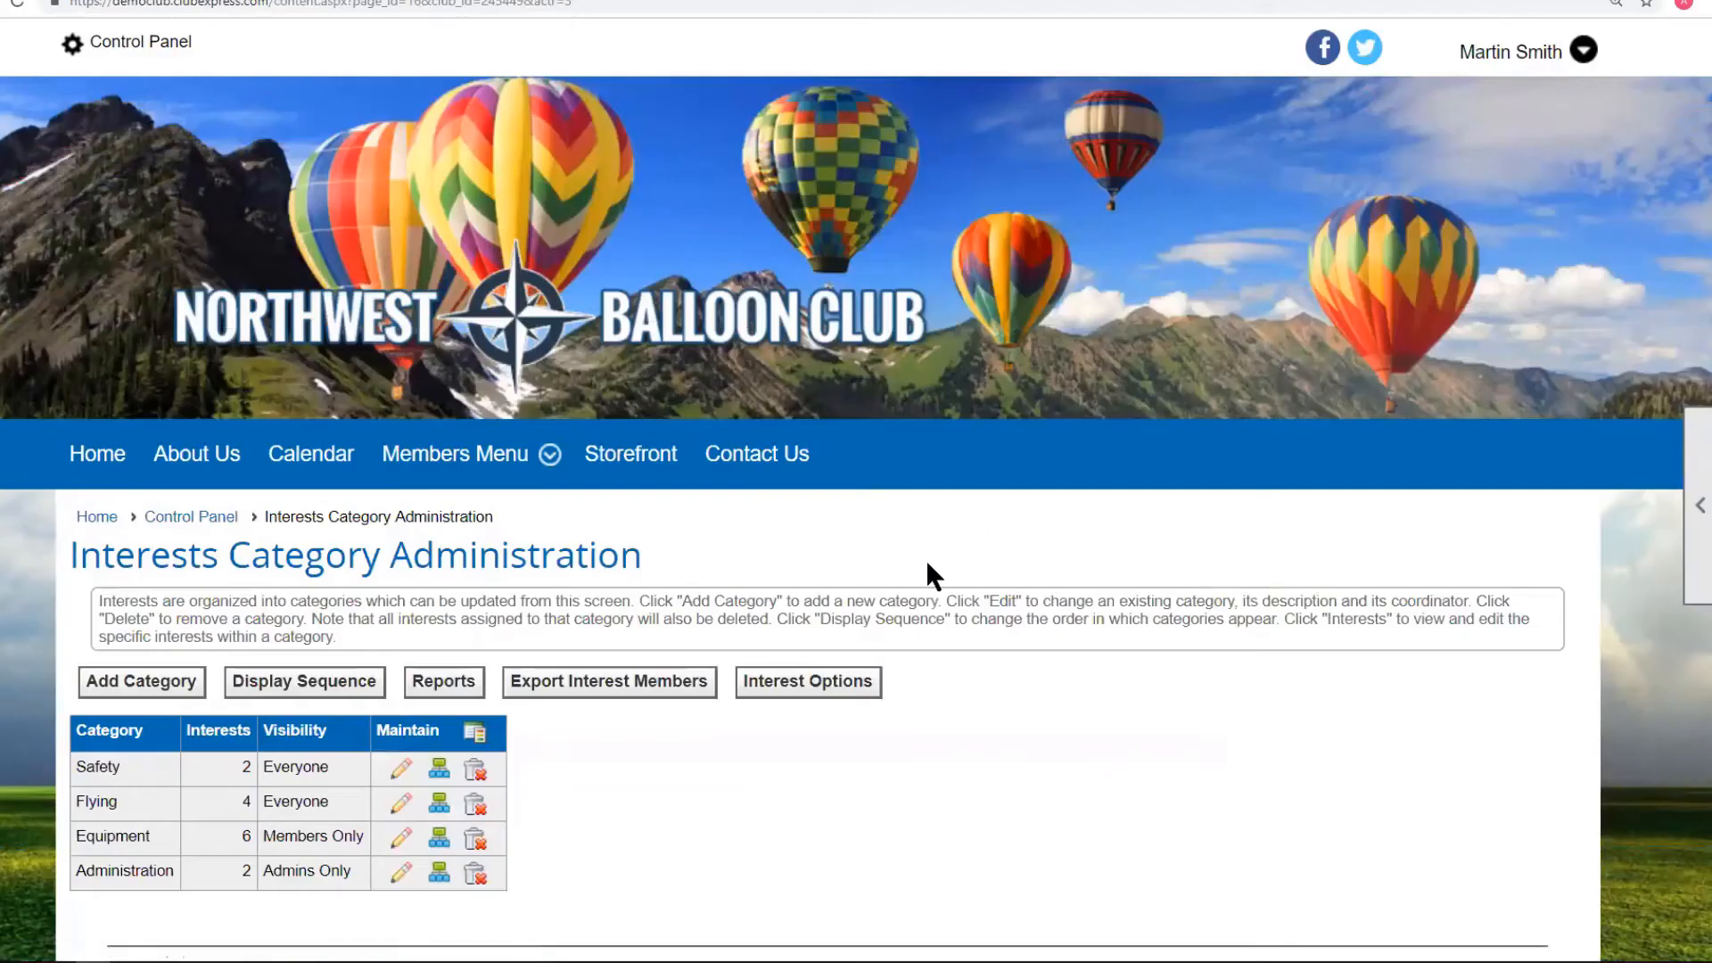
scroll(1053, 538, "down", 3)
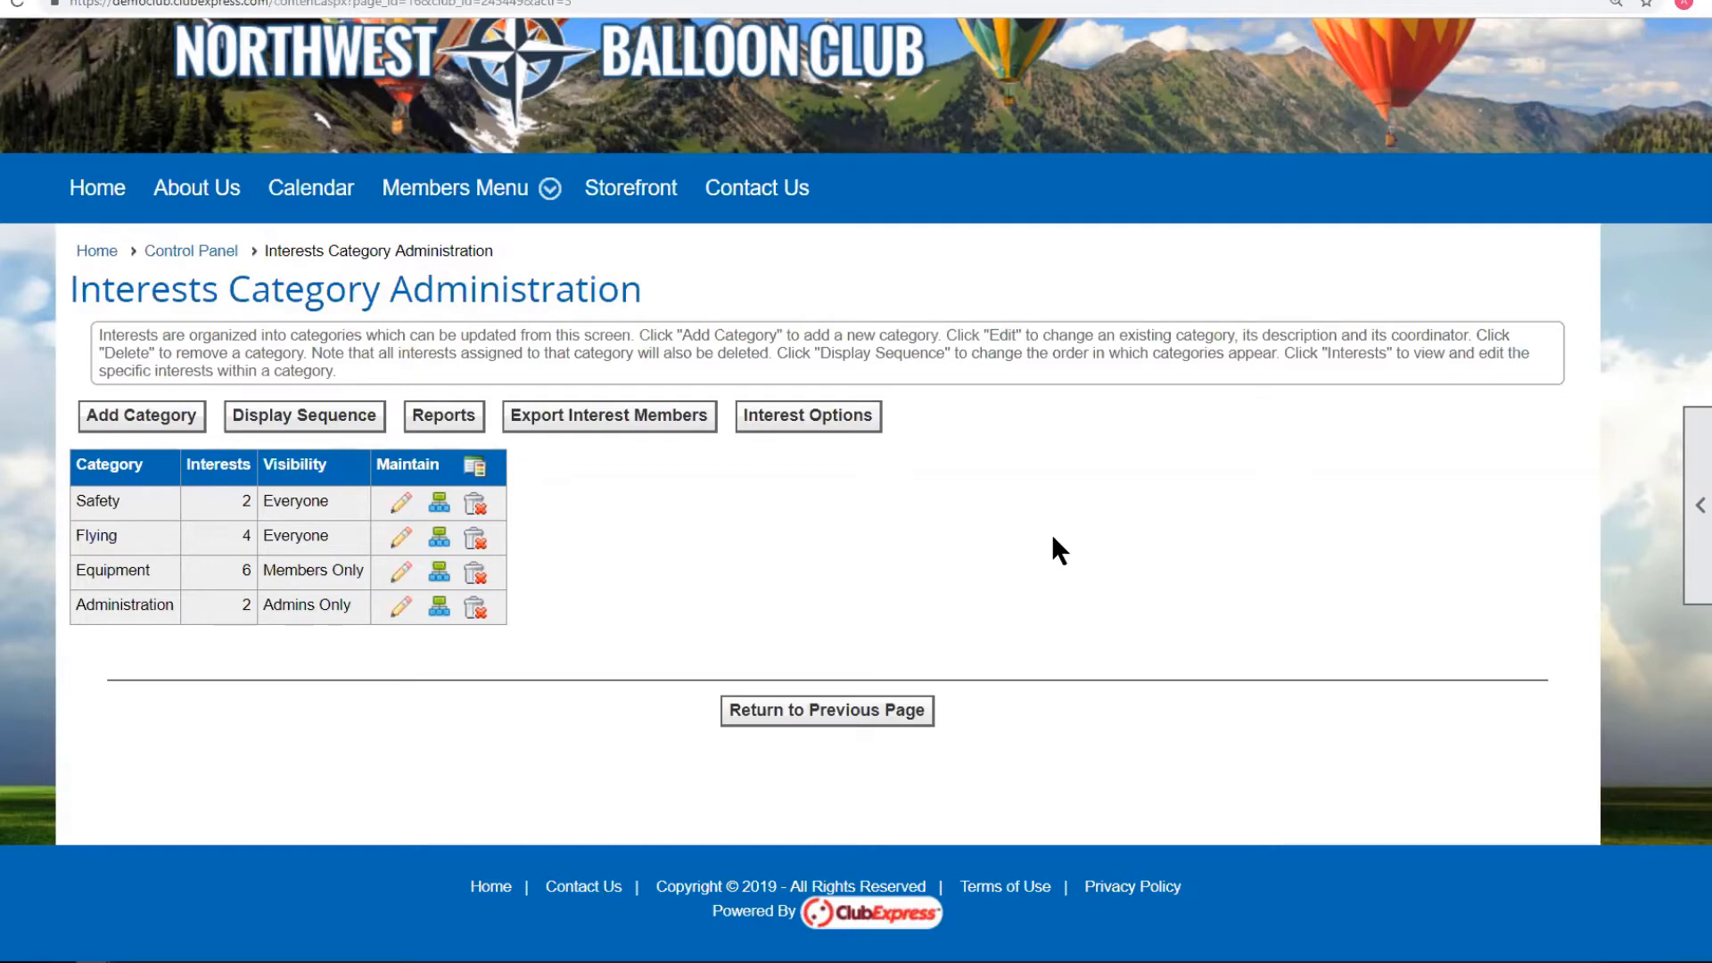
scroll(1191, 496, "up", 3)
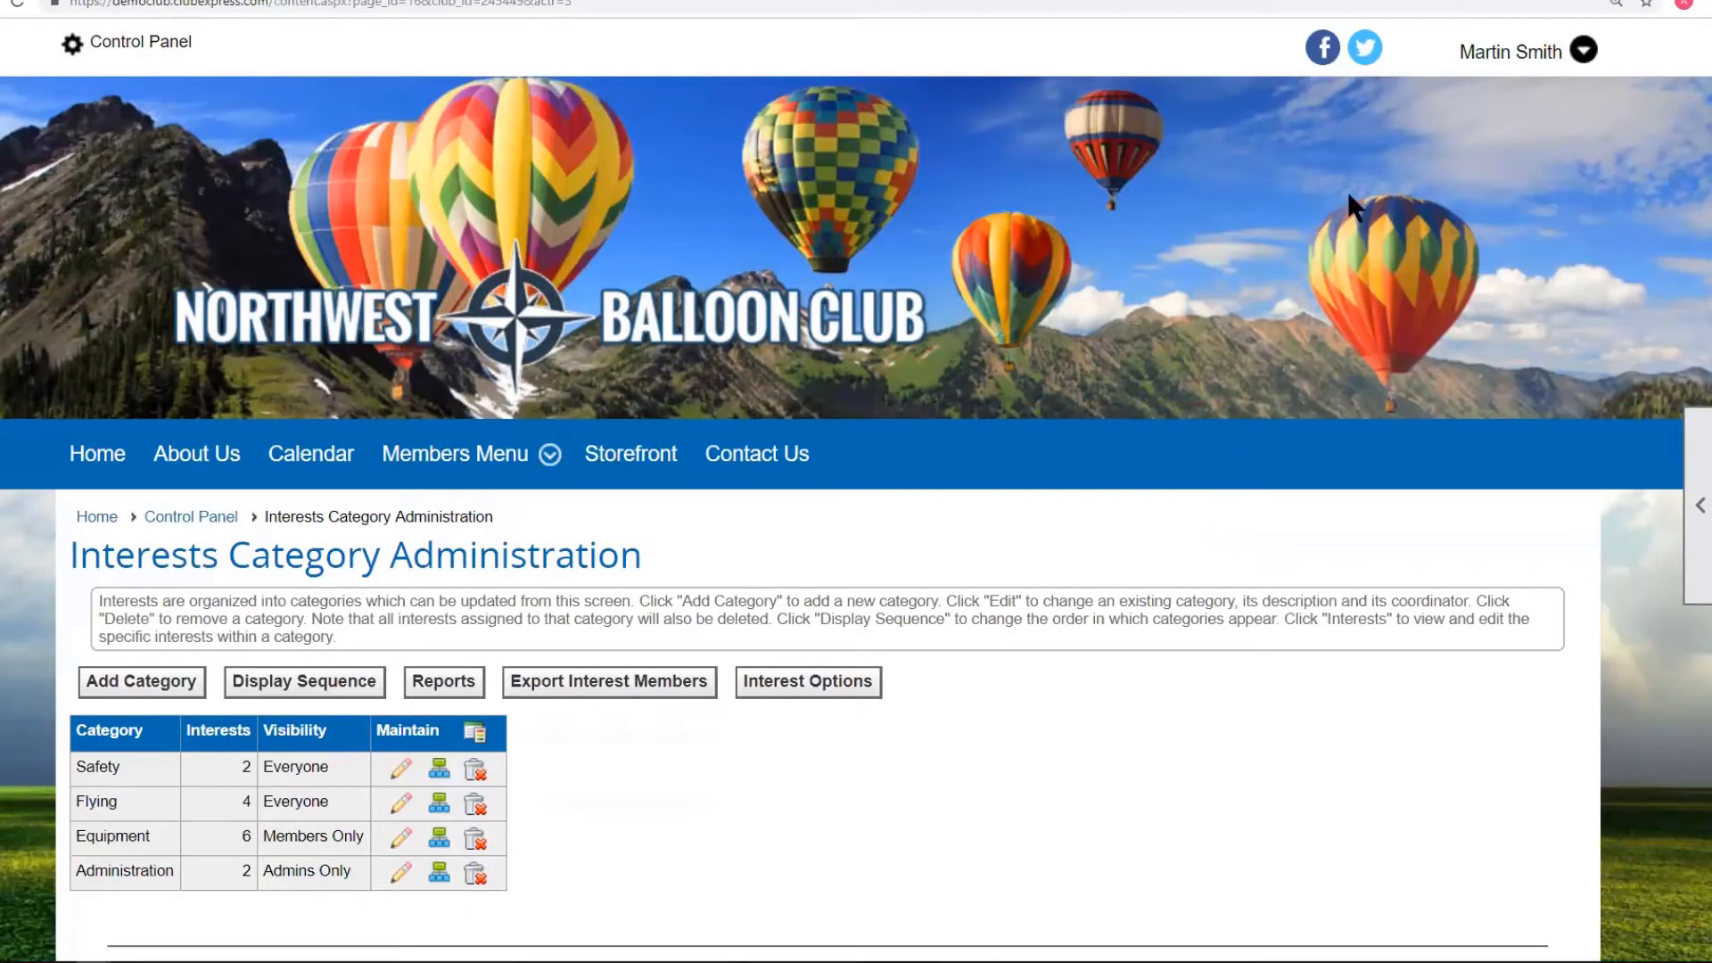
left_click(1505, 51)
left_click(1269, 237)
scroll(1054, 510, "down", 5)
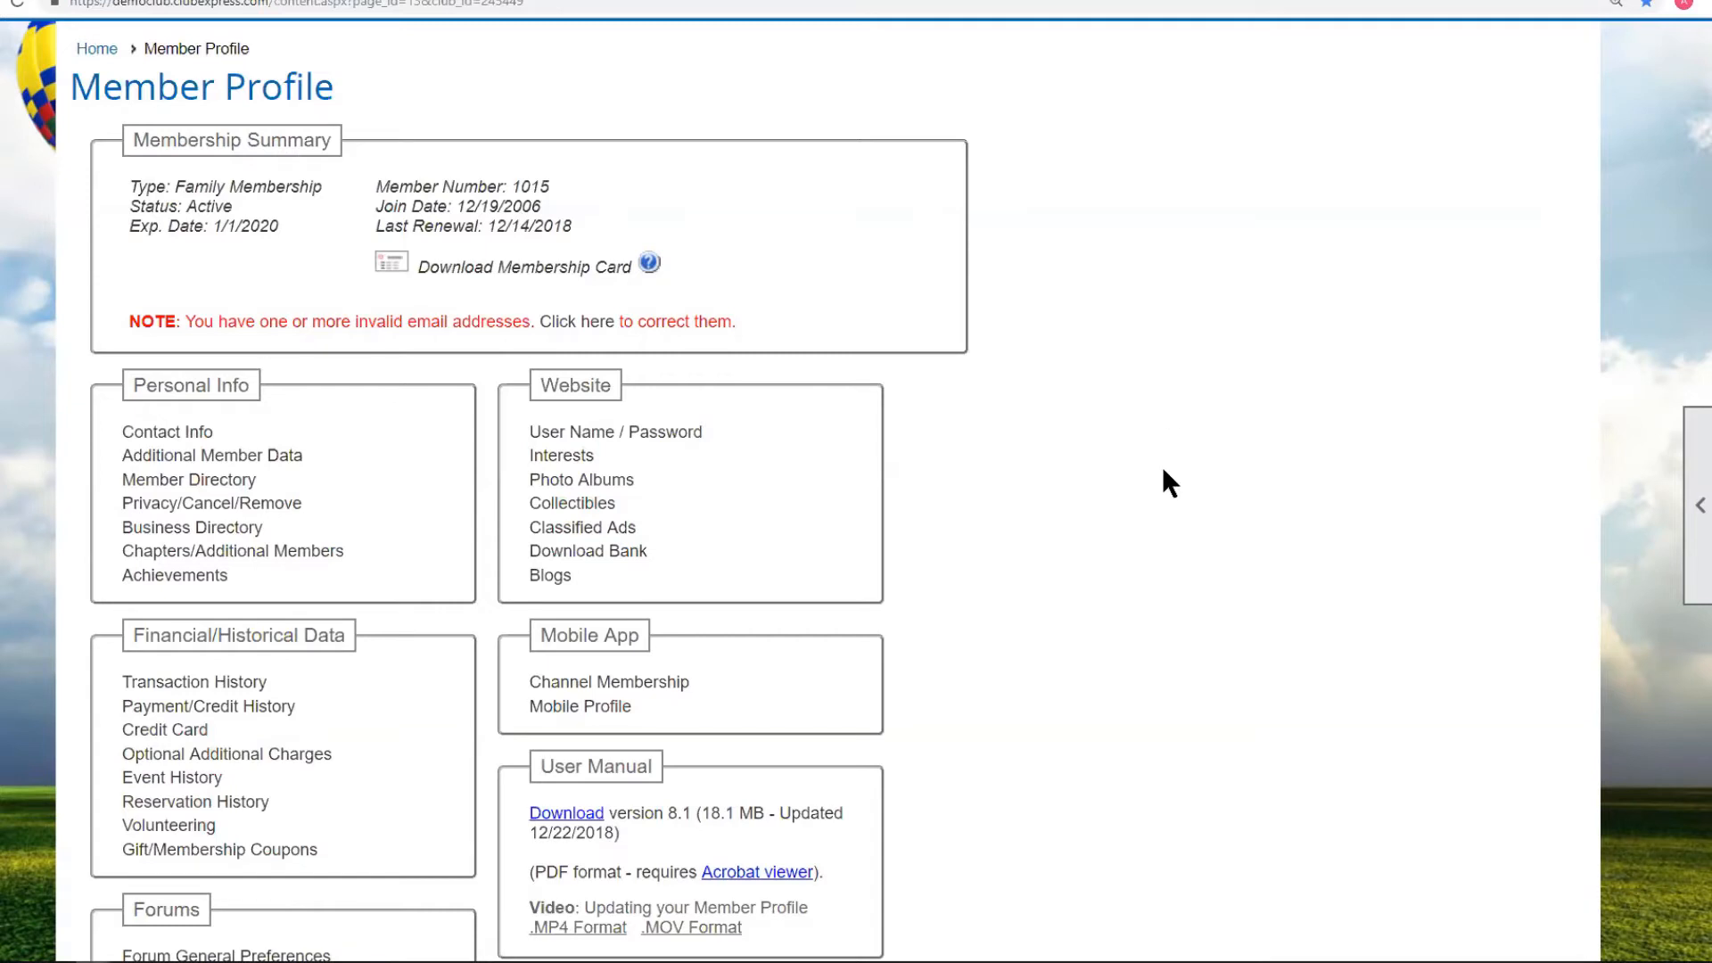
scroll(1168, 481, "up", 5)
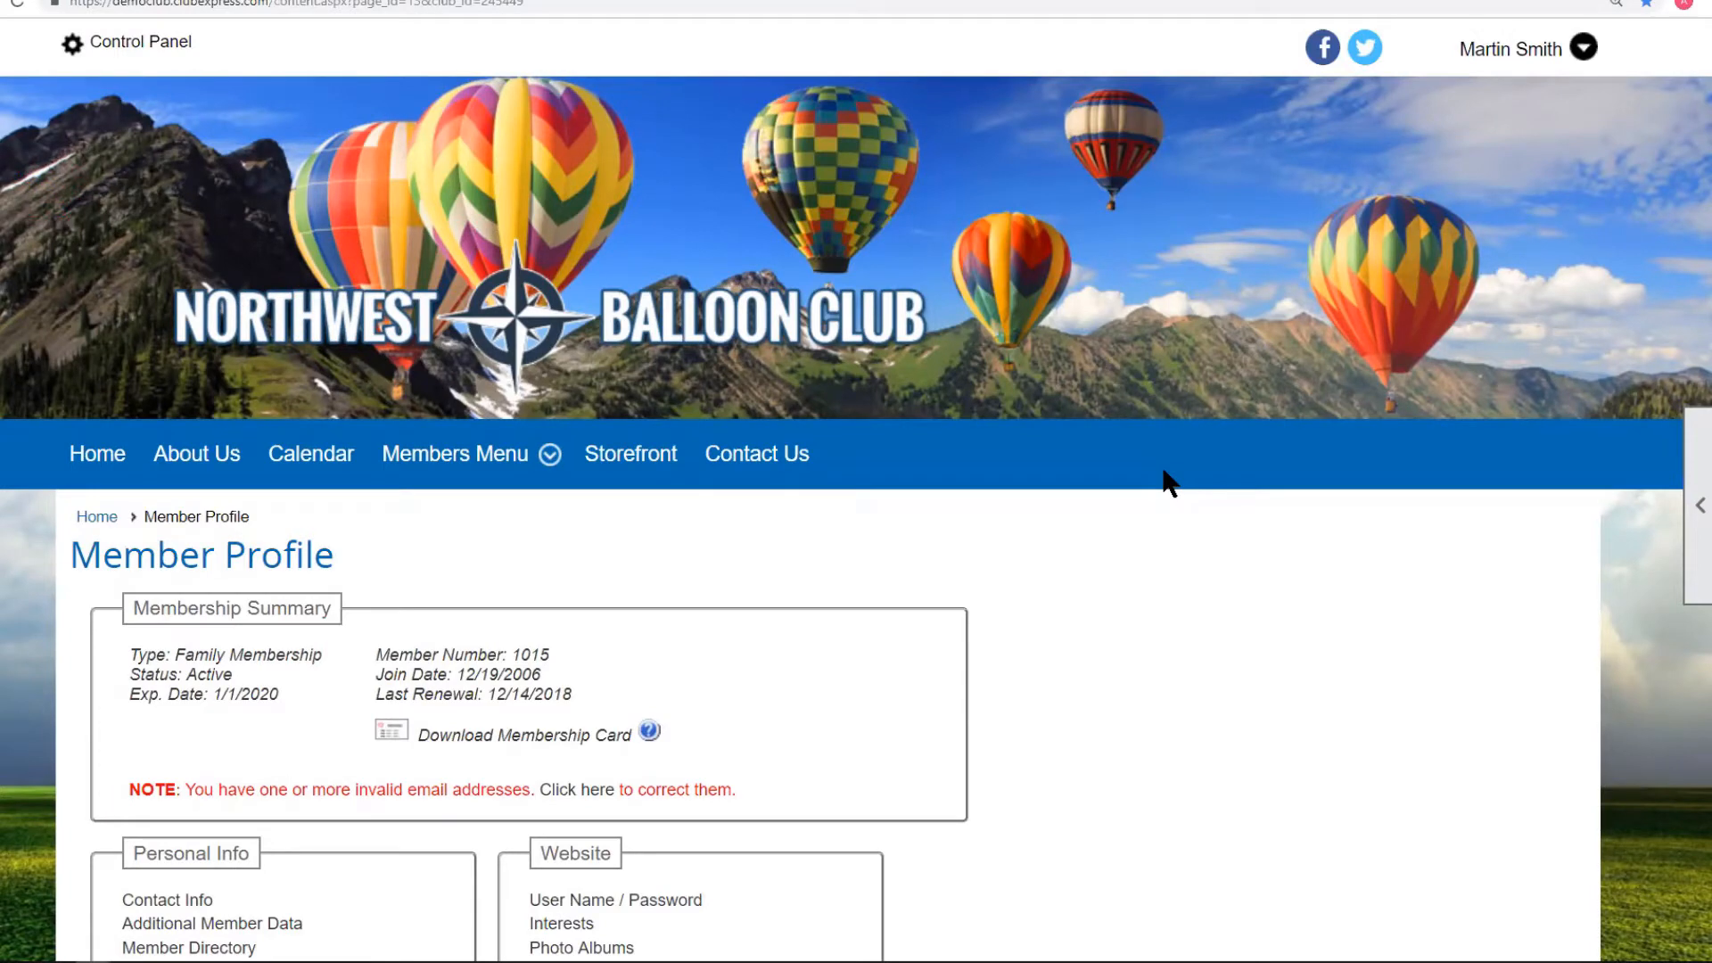
scroll(1168, 482, "down", 4)
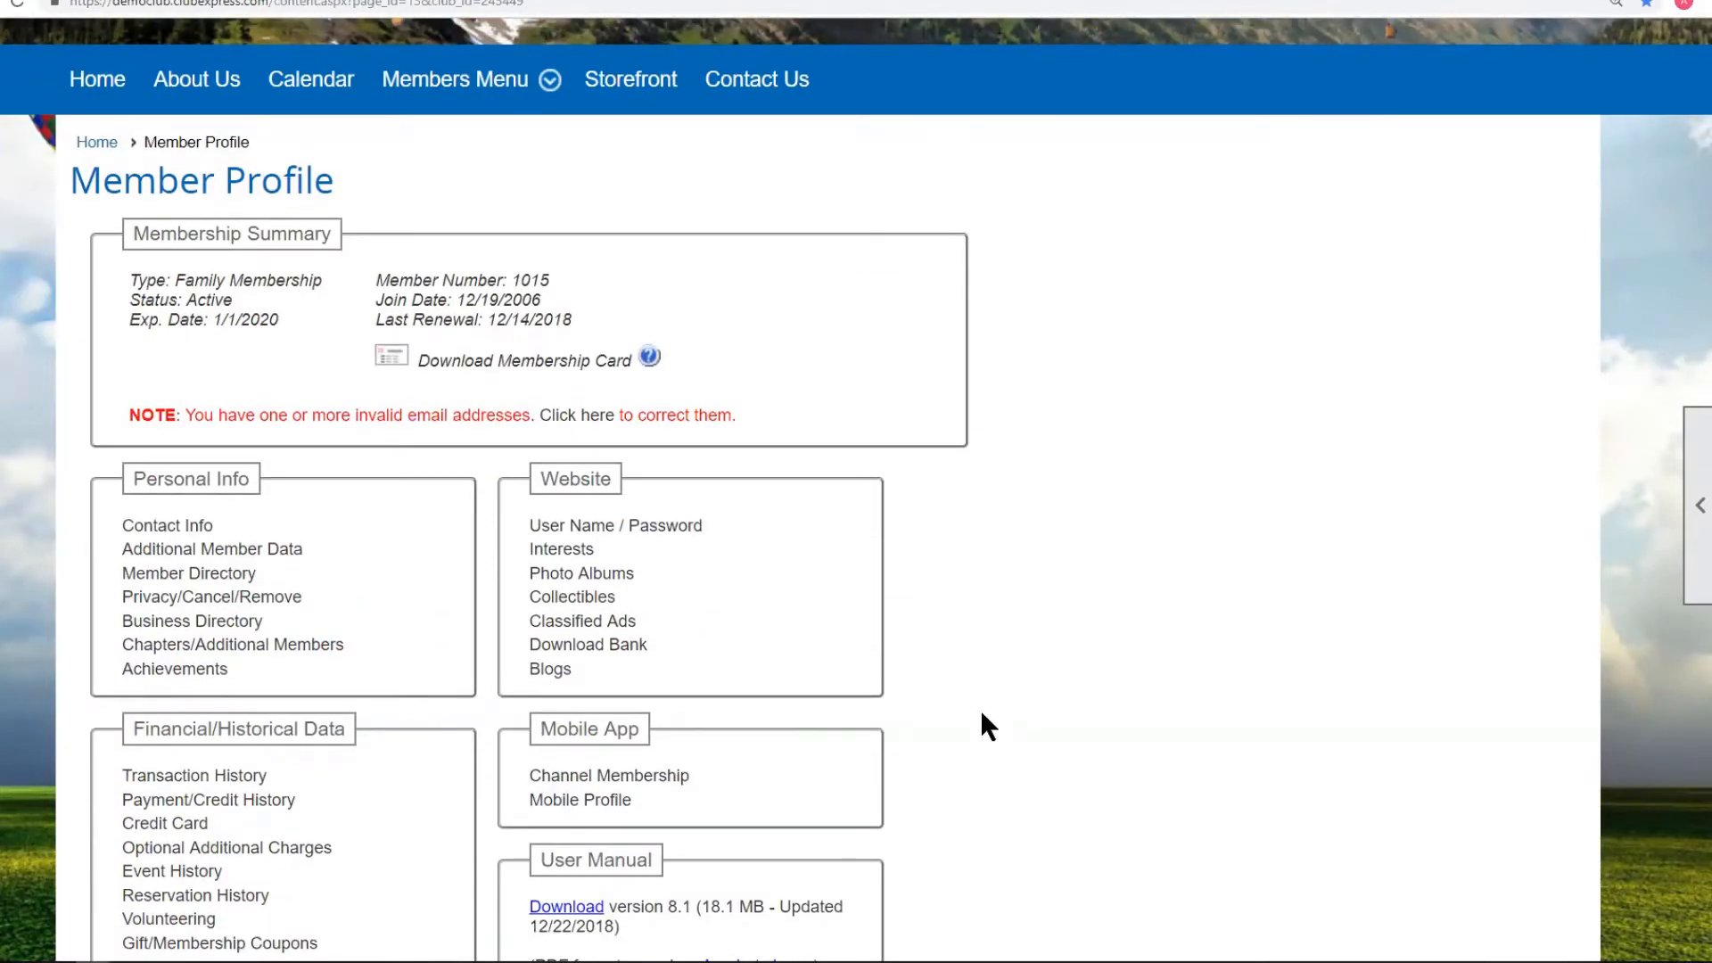
scroll(981, 714, "up", 4)
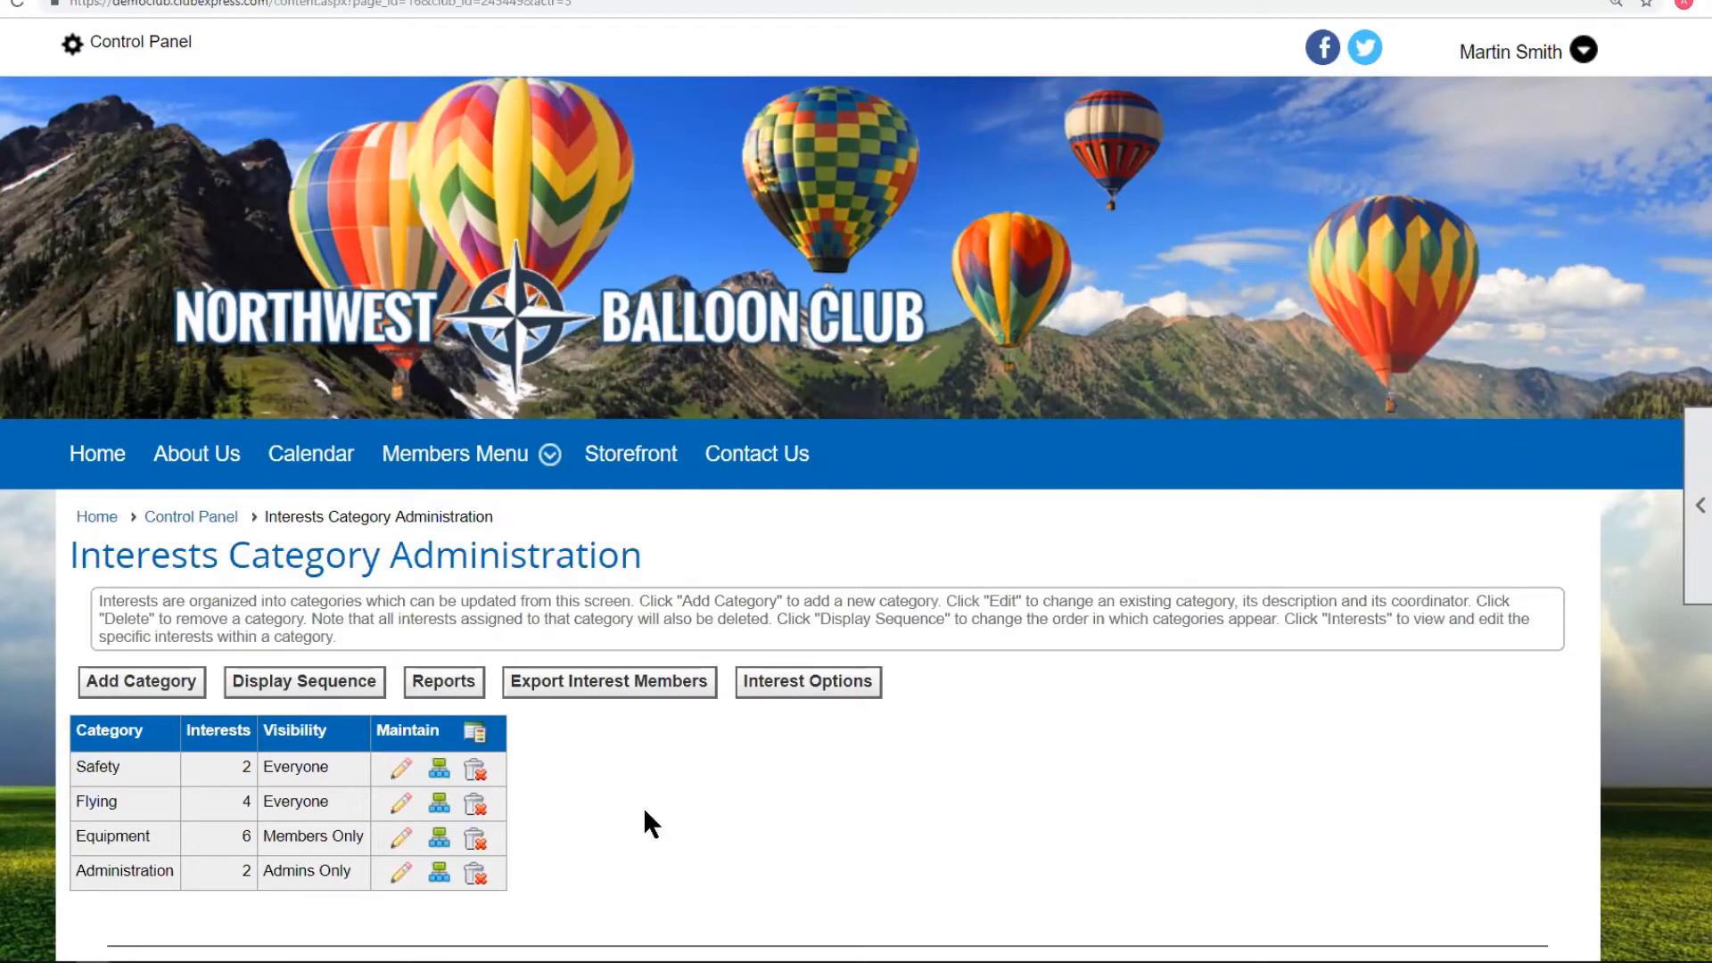
Move Rigging up two places to follow Envelopes, save the Equipment order, and return to categories.
scroll(644, 806, "down", 2)
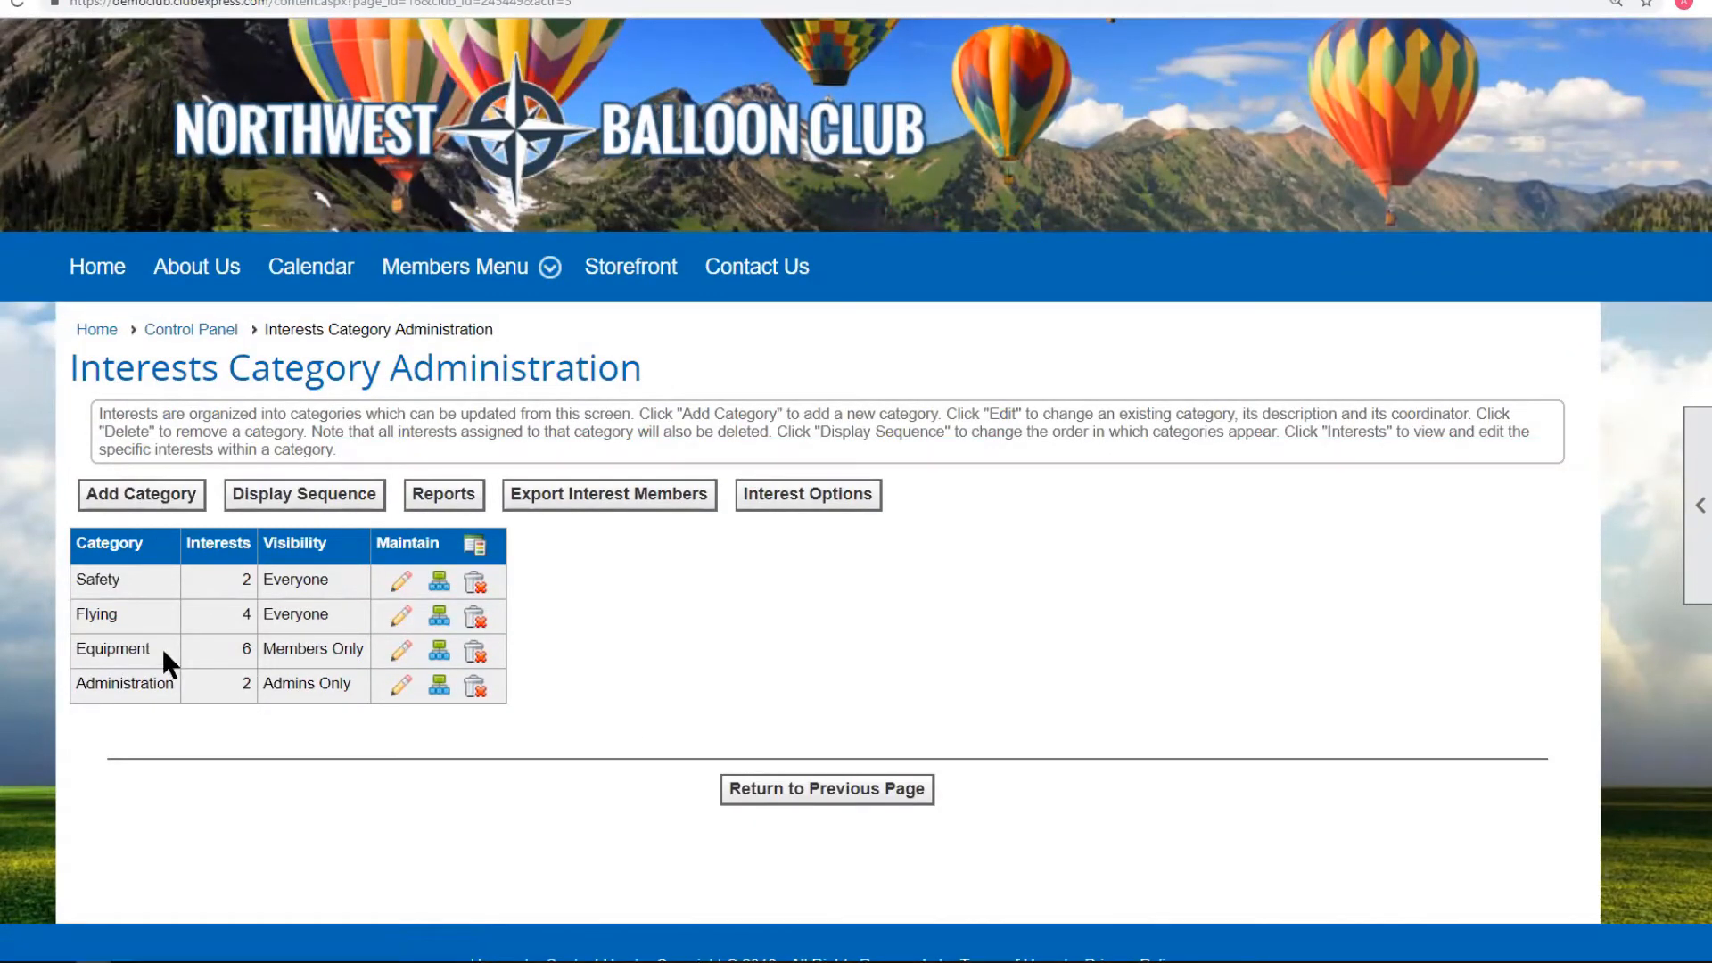
left_click(441, 661)
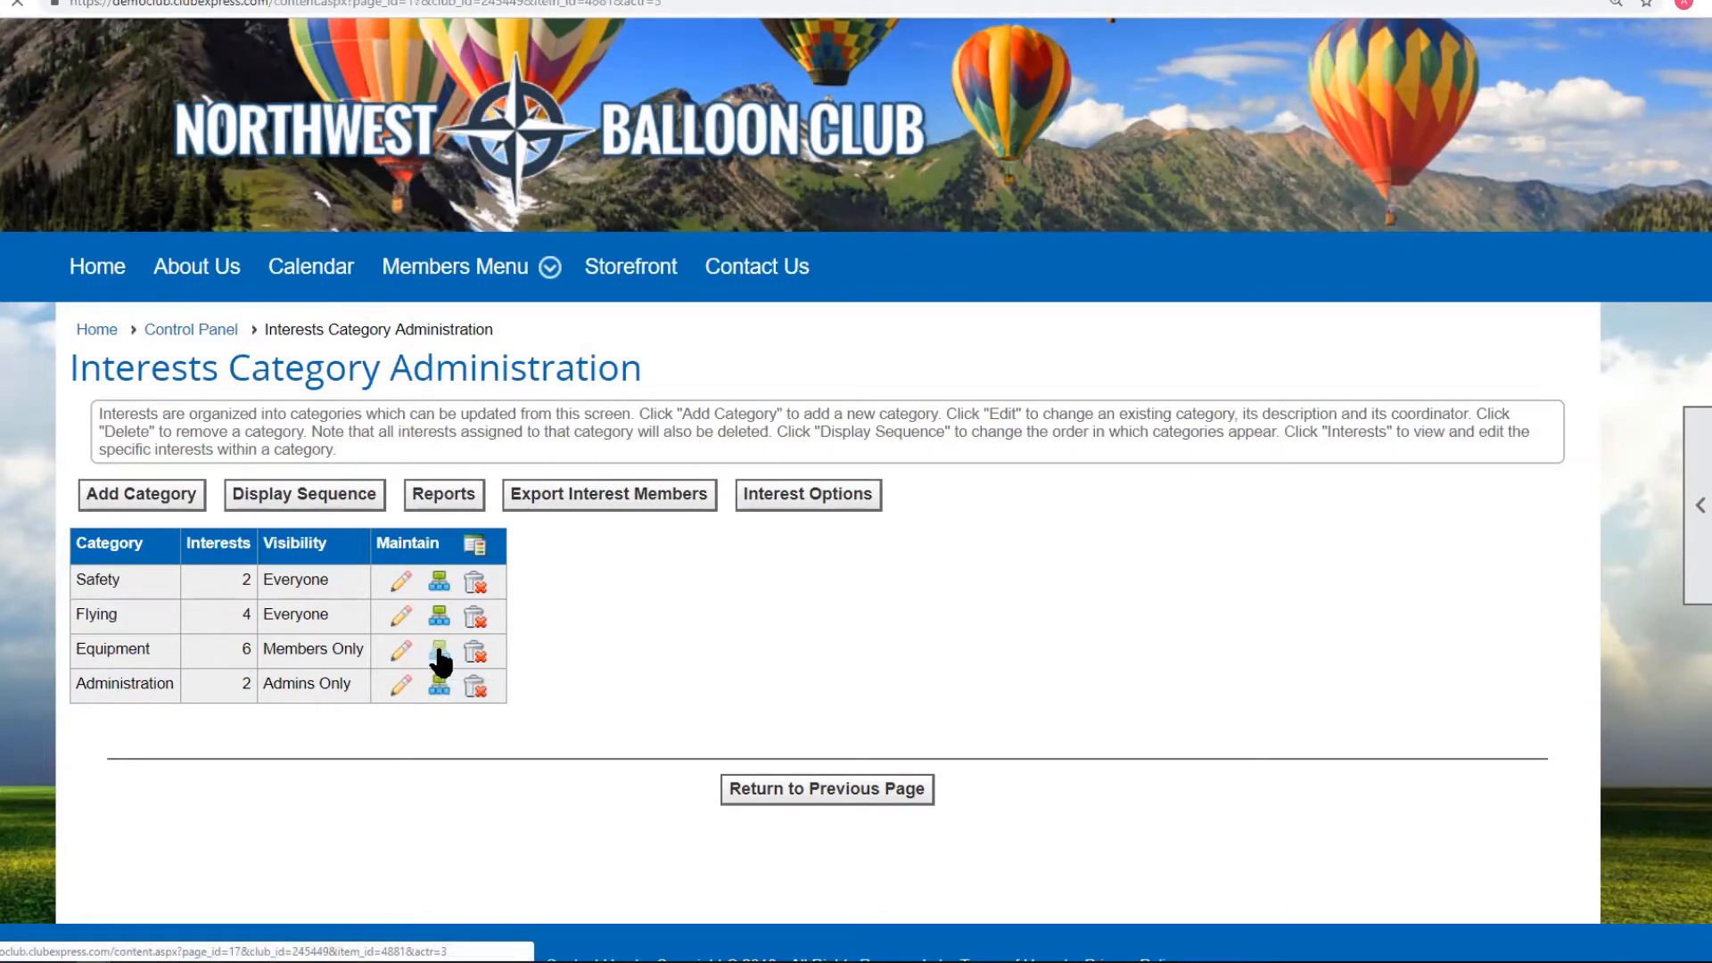
scroll(757, 612, "down", 3)
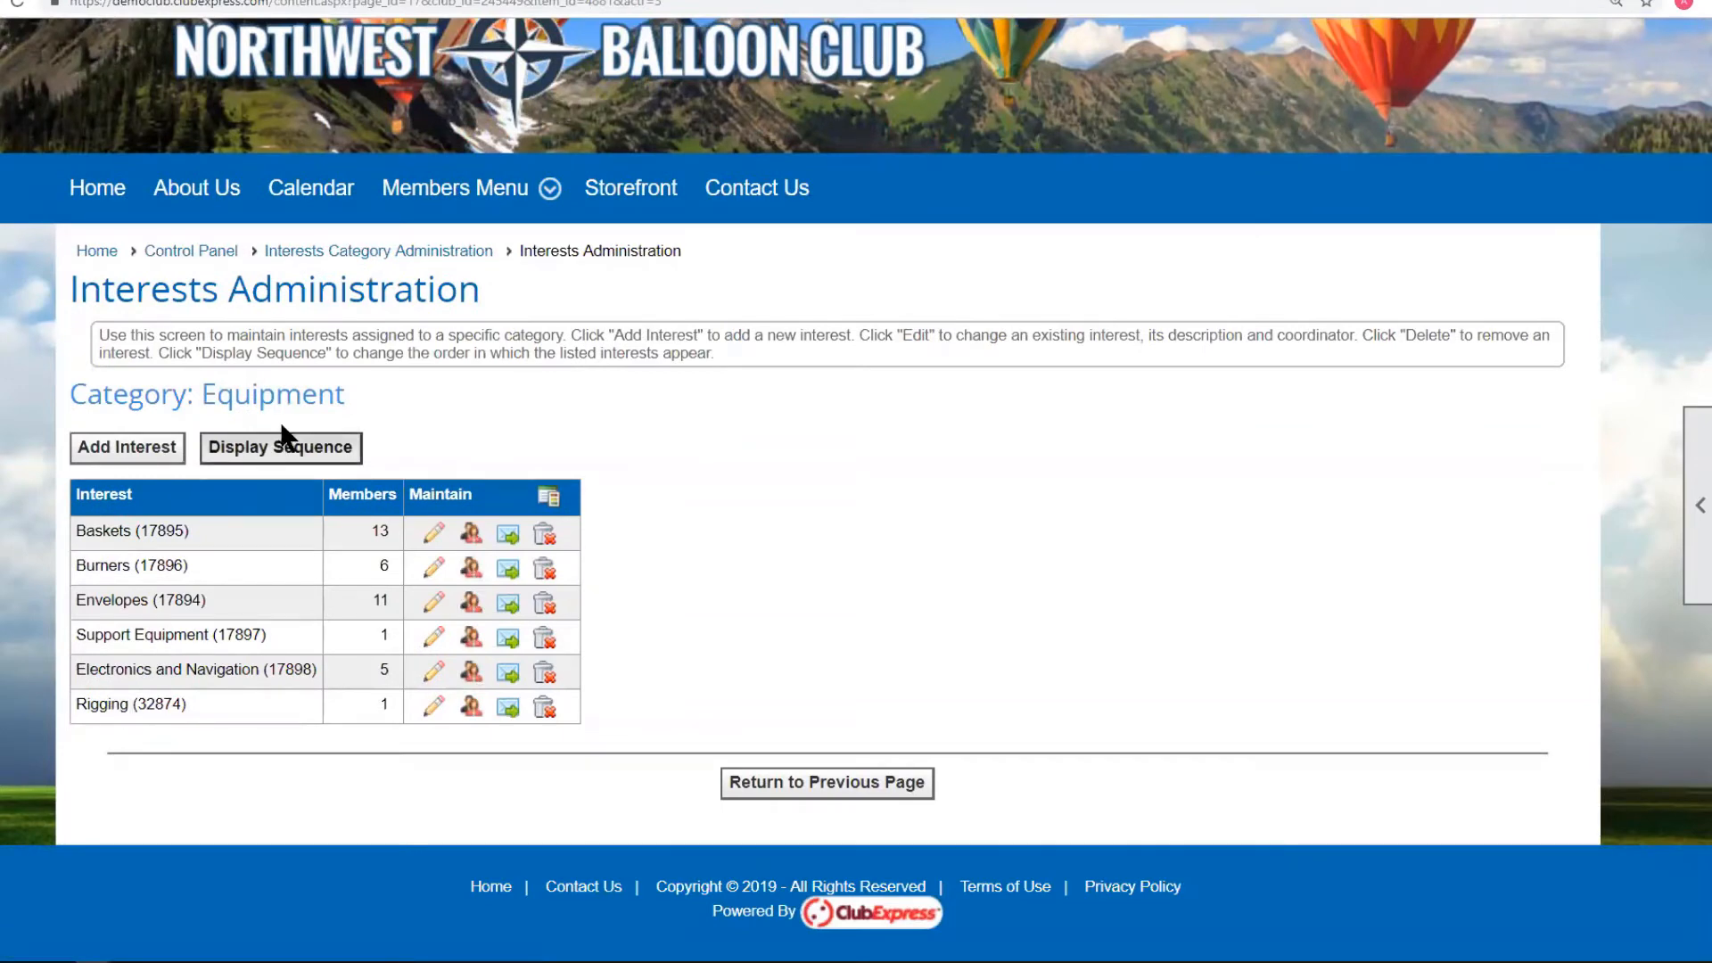
left_click(278, 448)
left_click(607, 393)
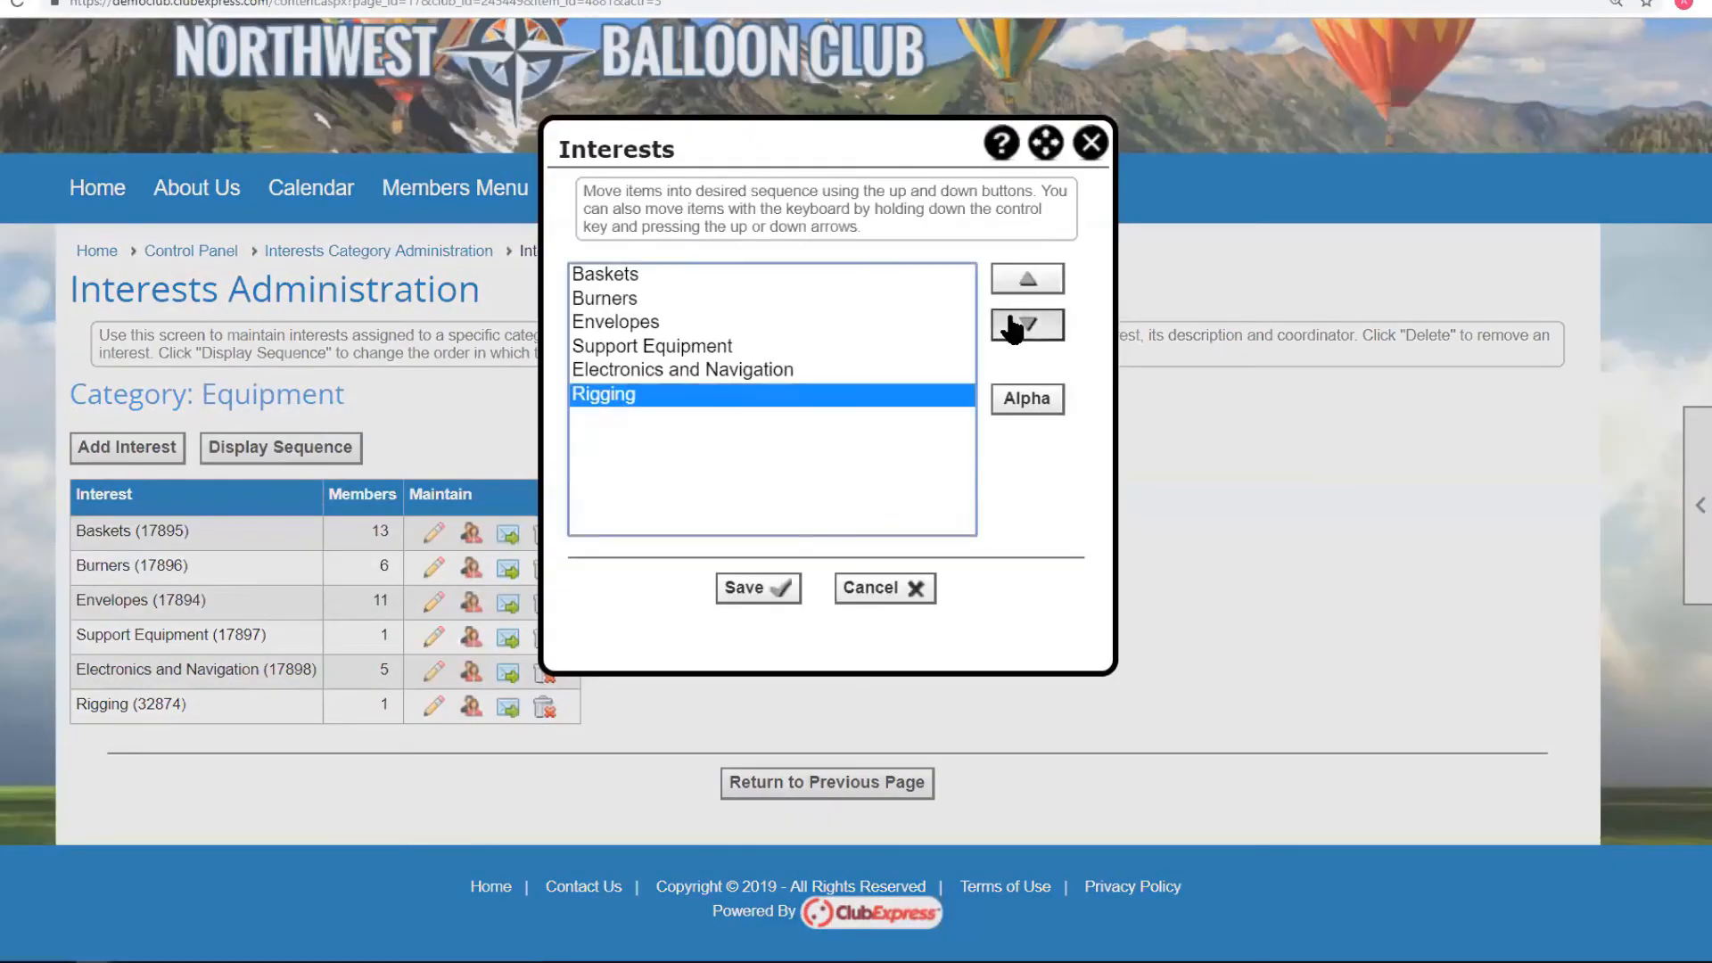
left_click(1027, 278)
left_click(1027, 278)
left_click(753, 588)
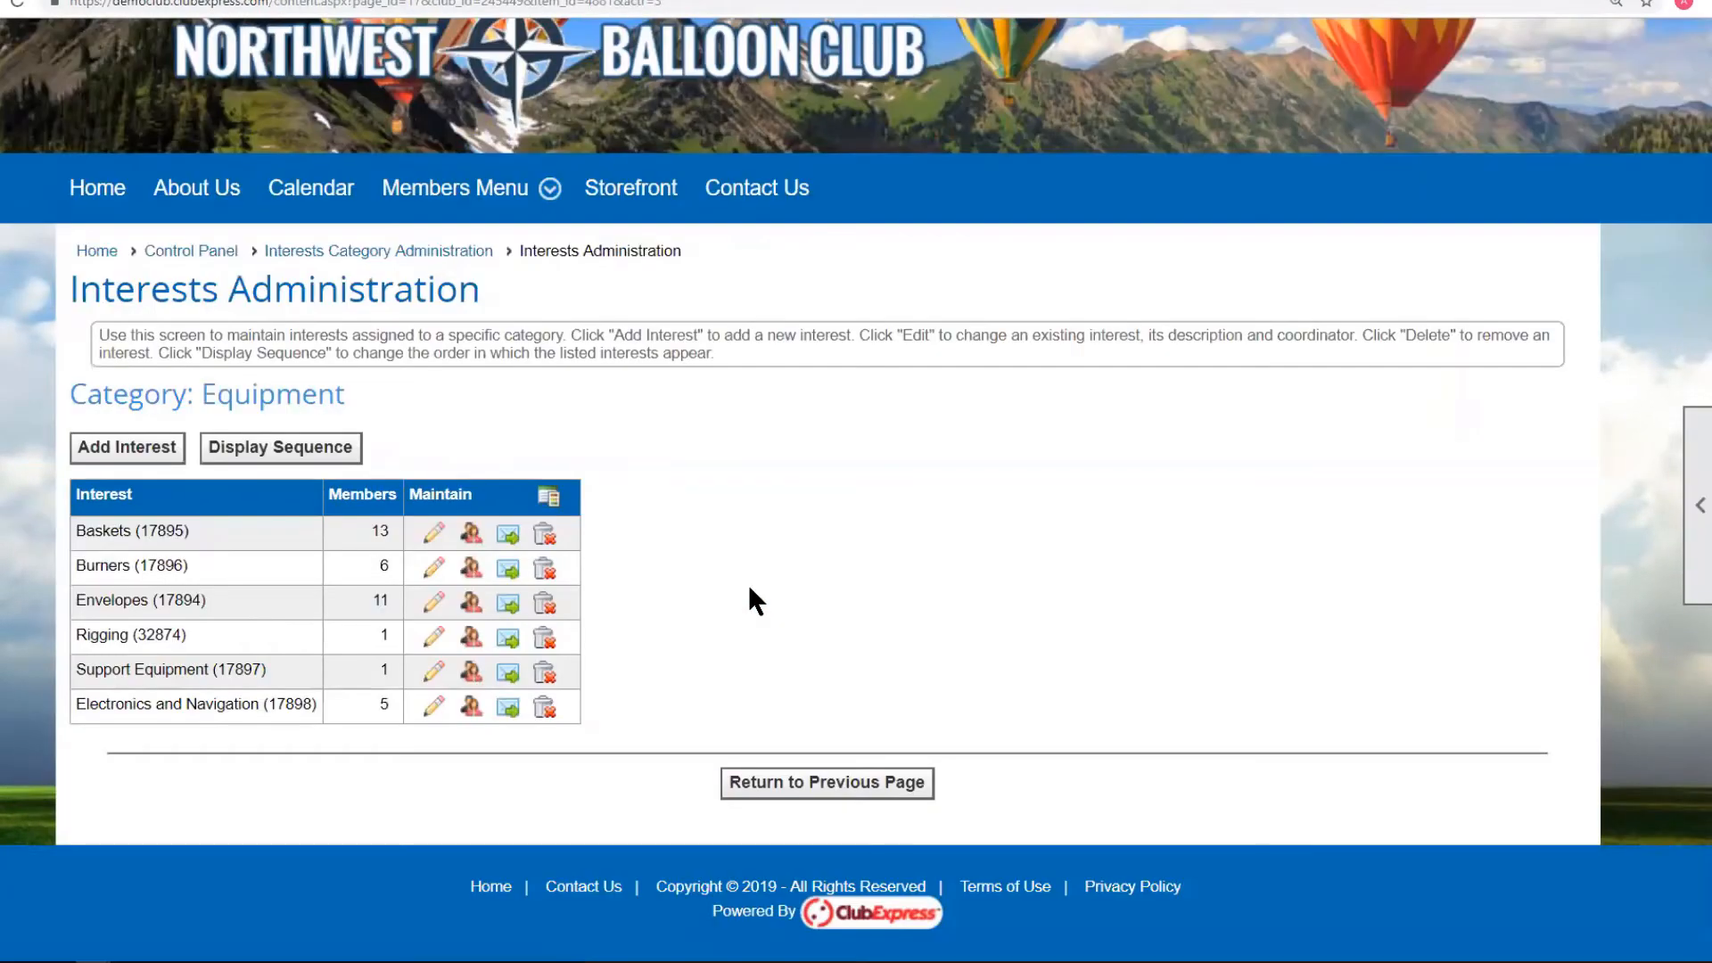
left_click(324, 254)
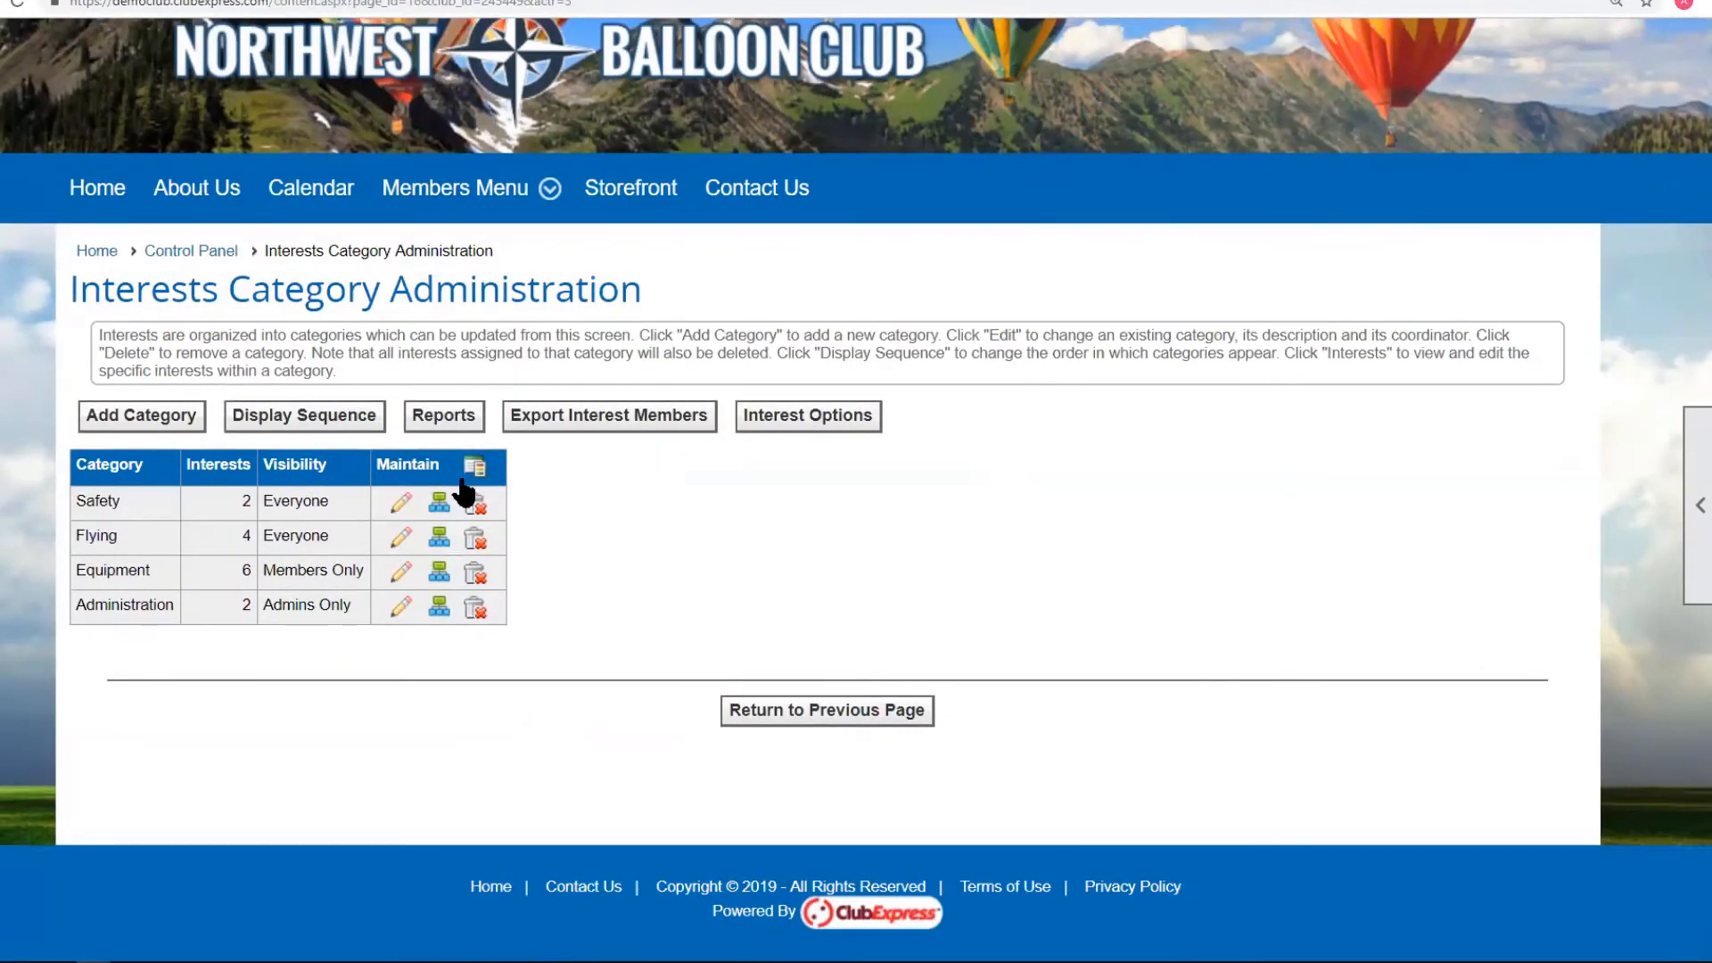
Create the Teaching category with description 'Teaching and demonstration' and Members Only visibility.
left_click(132, 419)
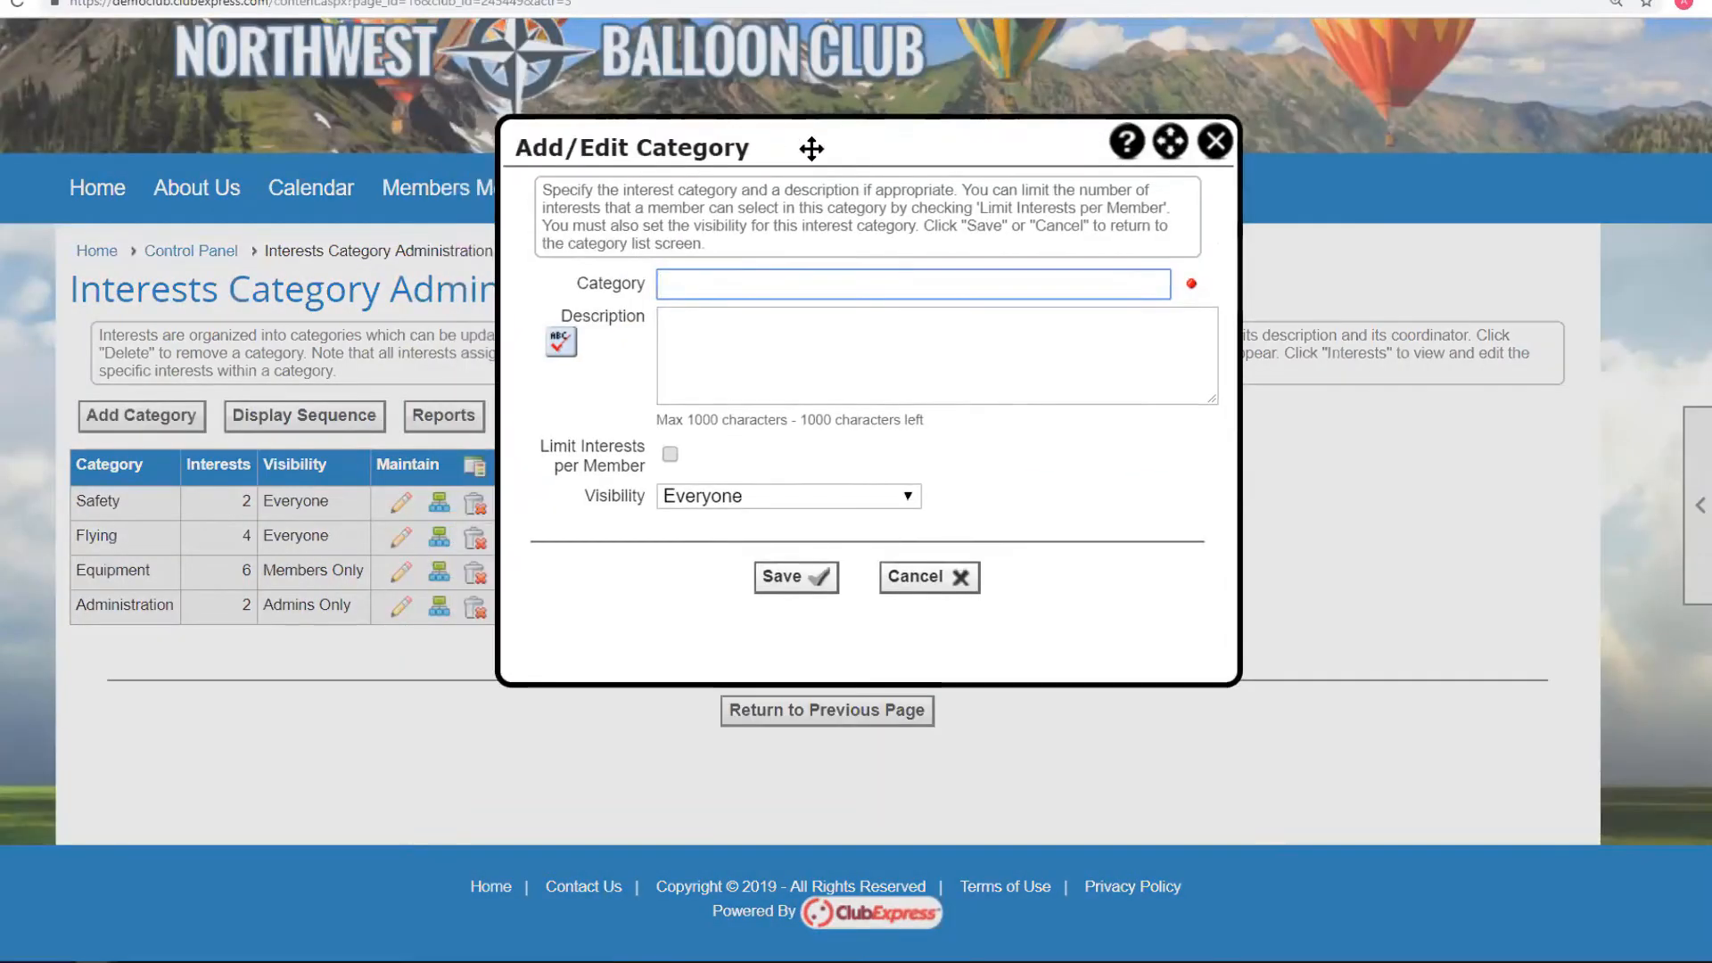
type("Teaching")
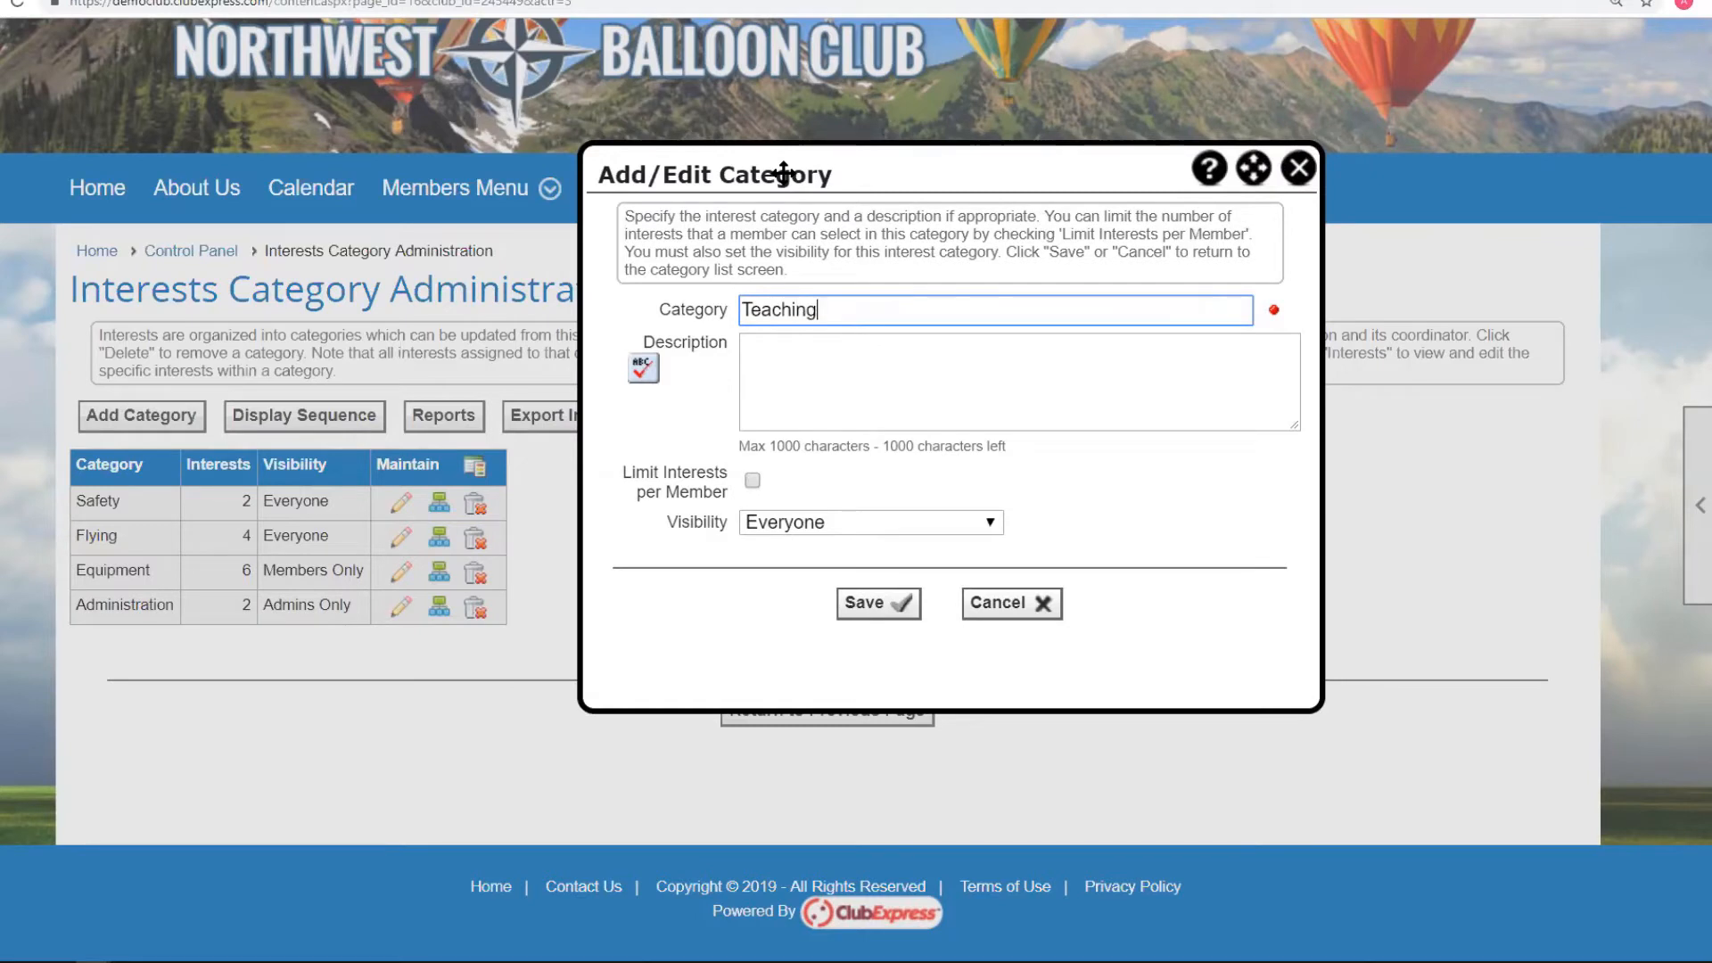
left_click(780, 371)
type("Teachi")
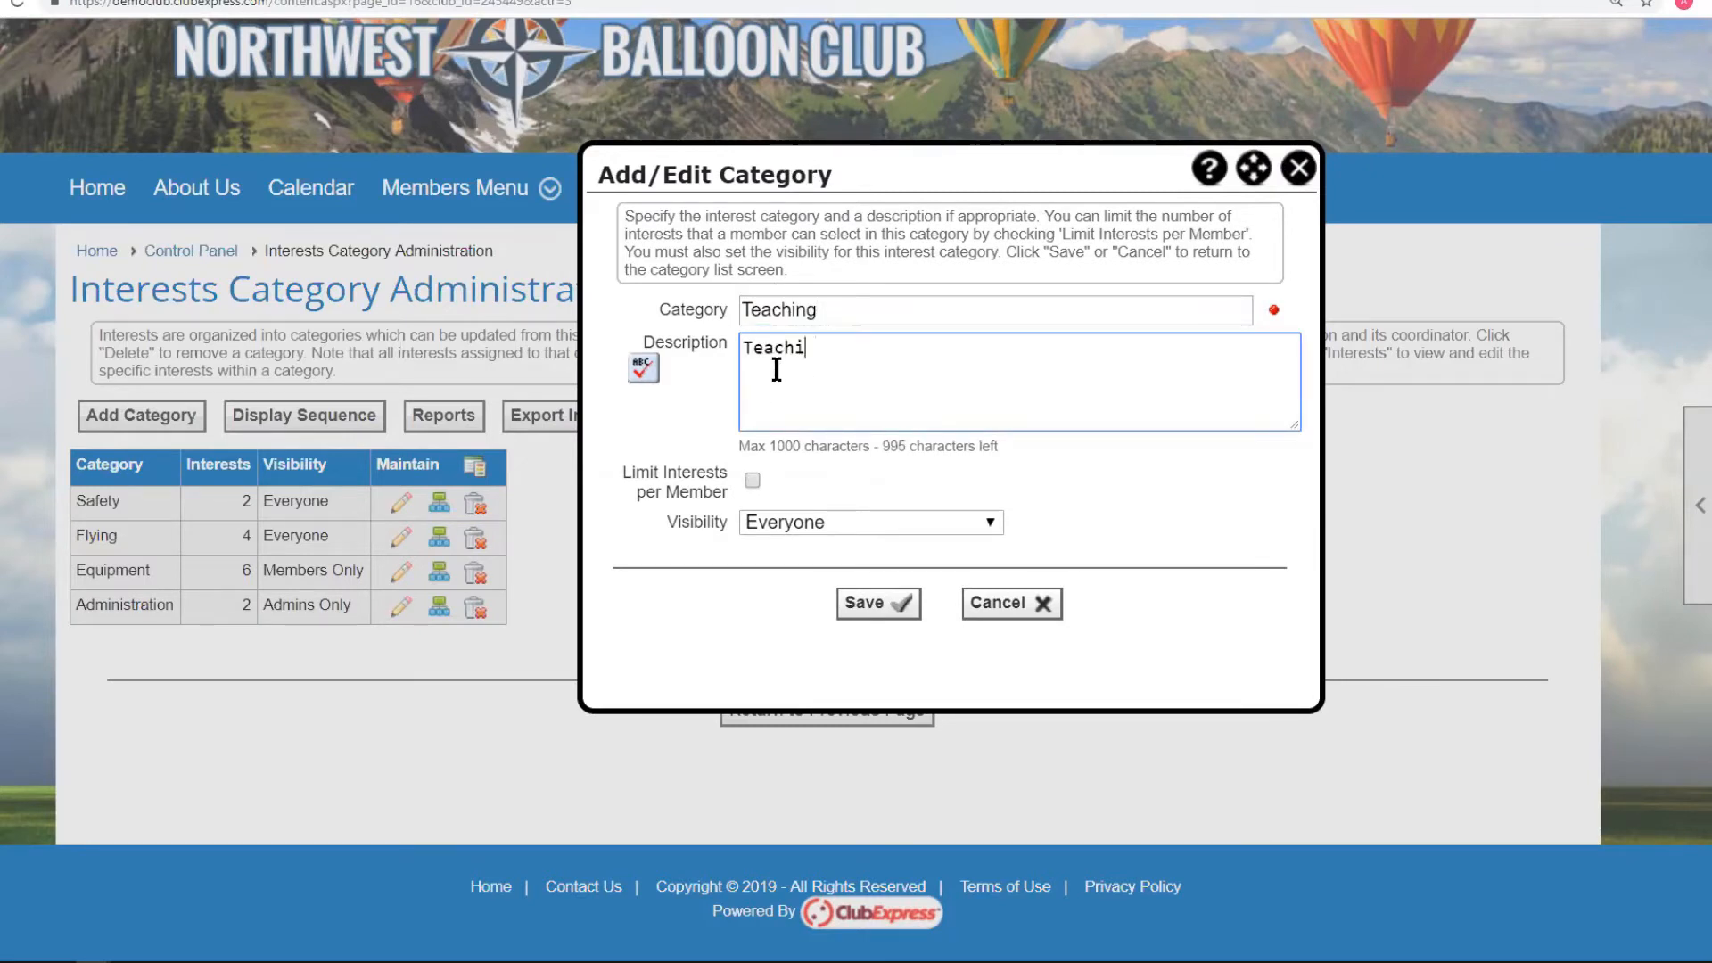
type("ng and demon")
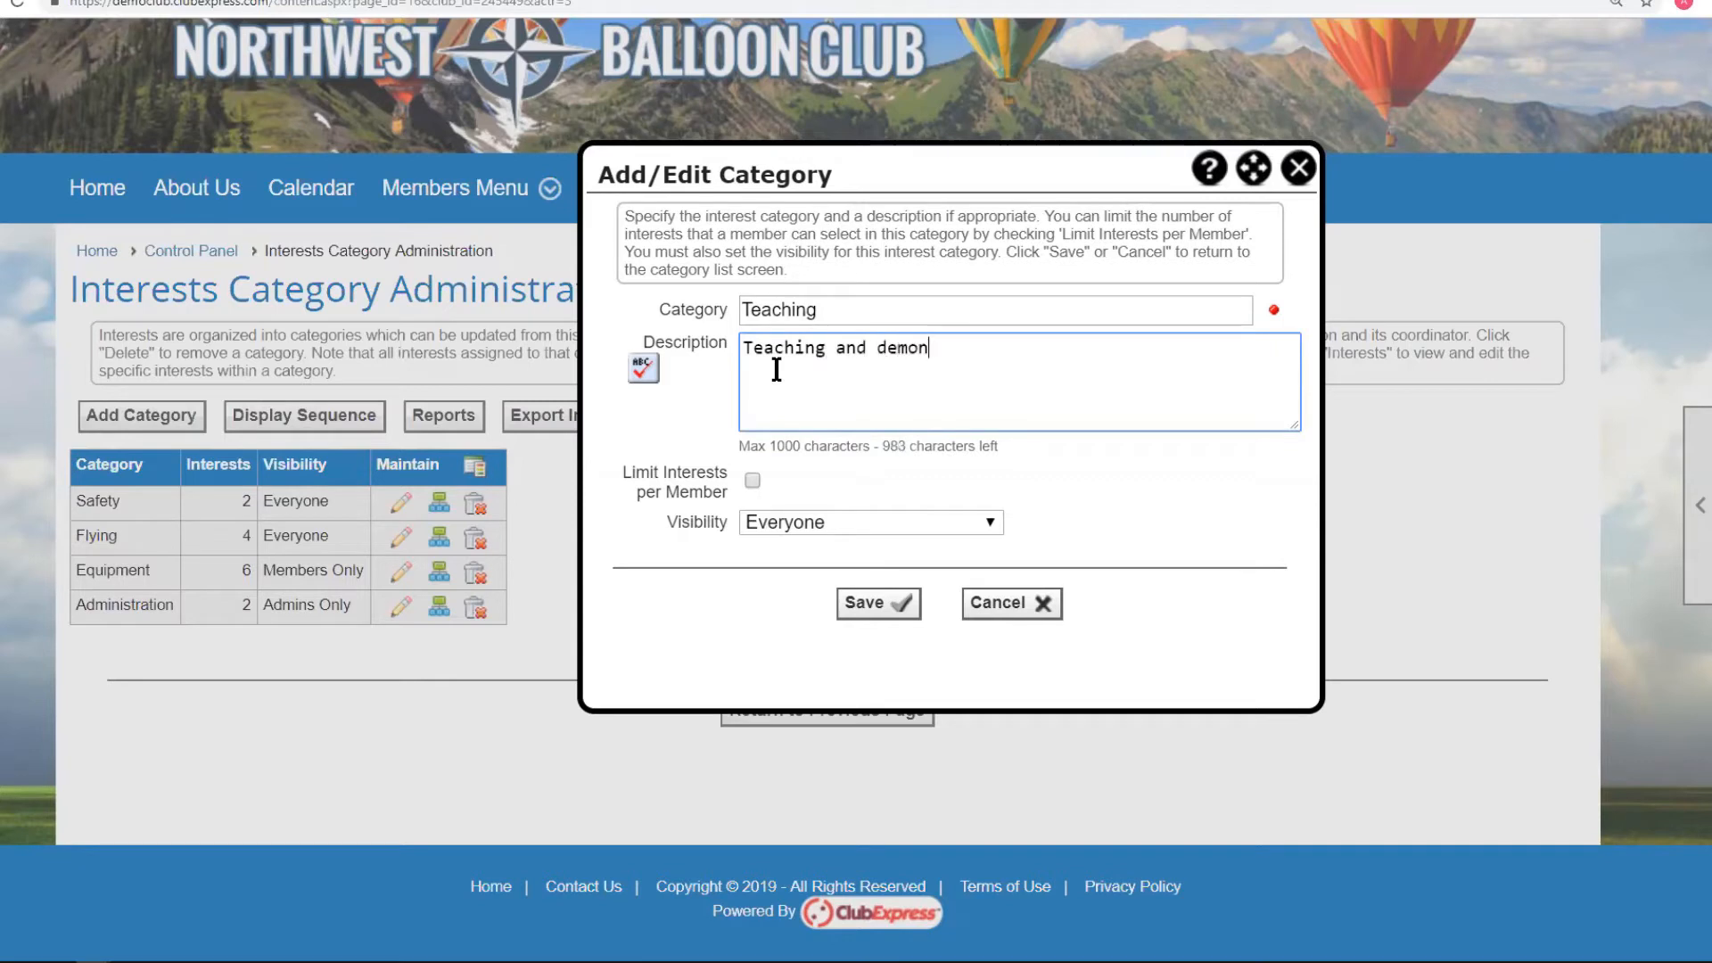
type("stration")
left_click(788, 523)
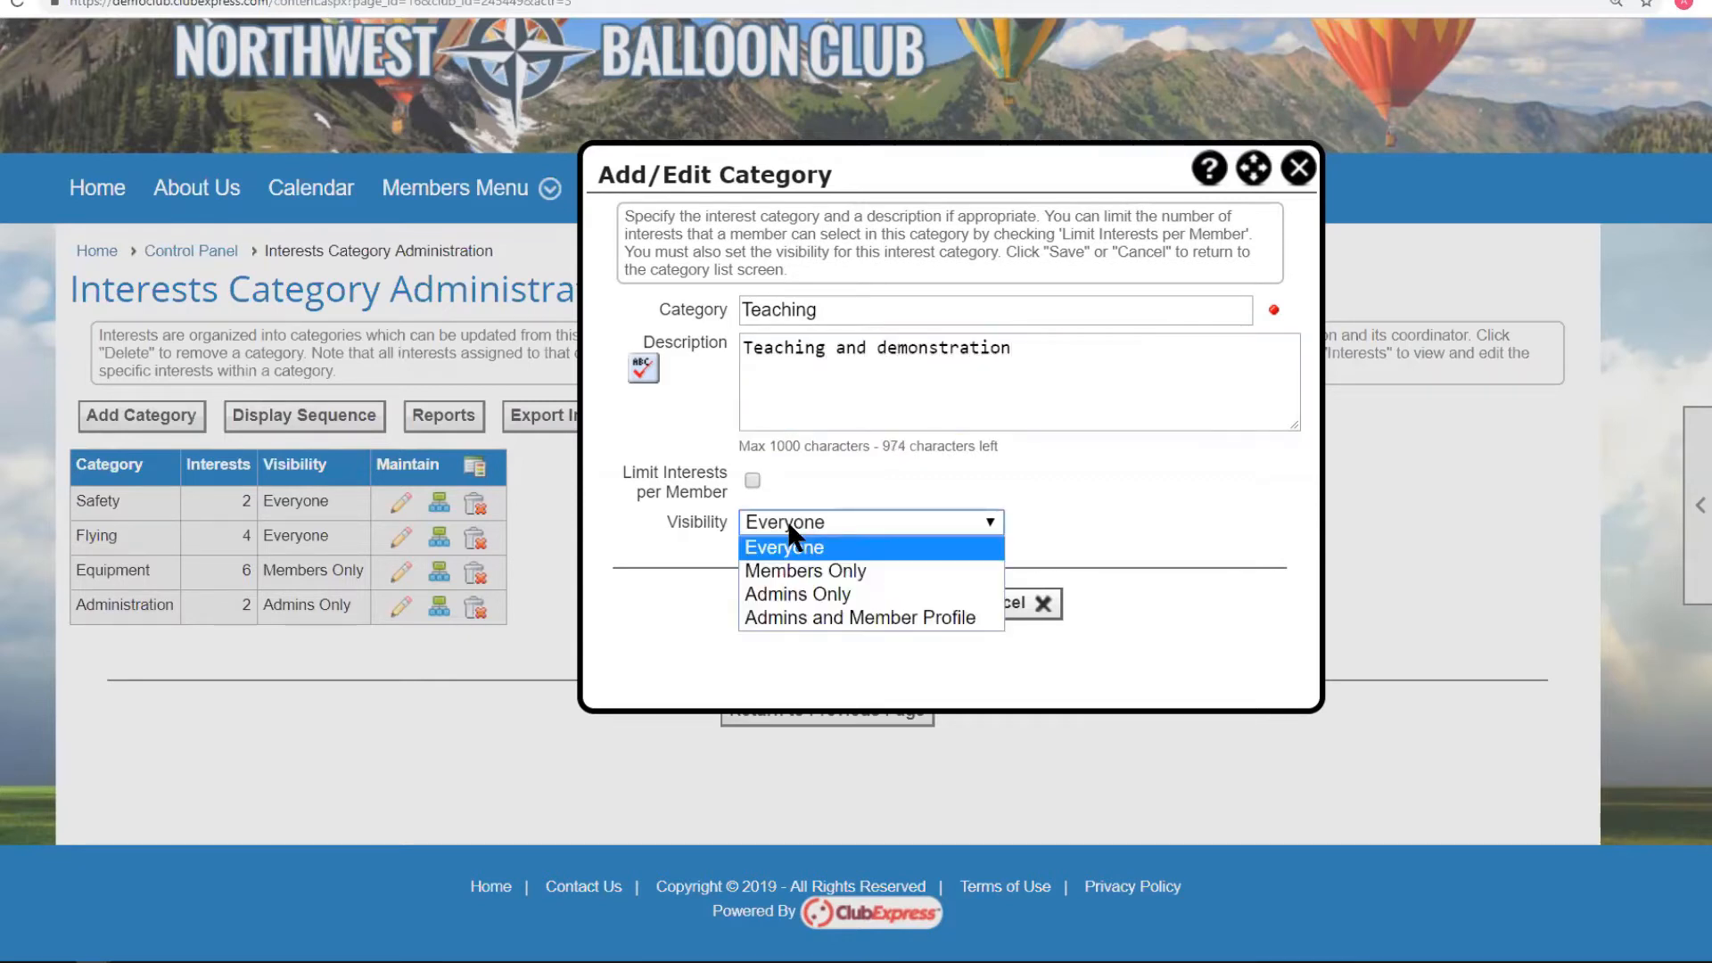
left_click(868, 485)
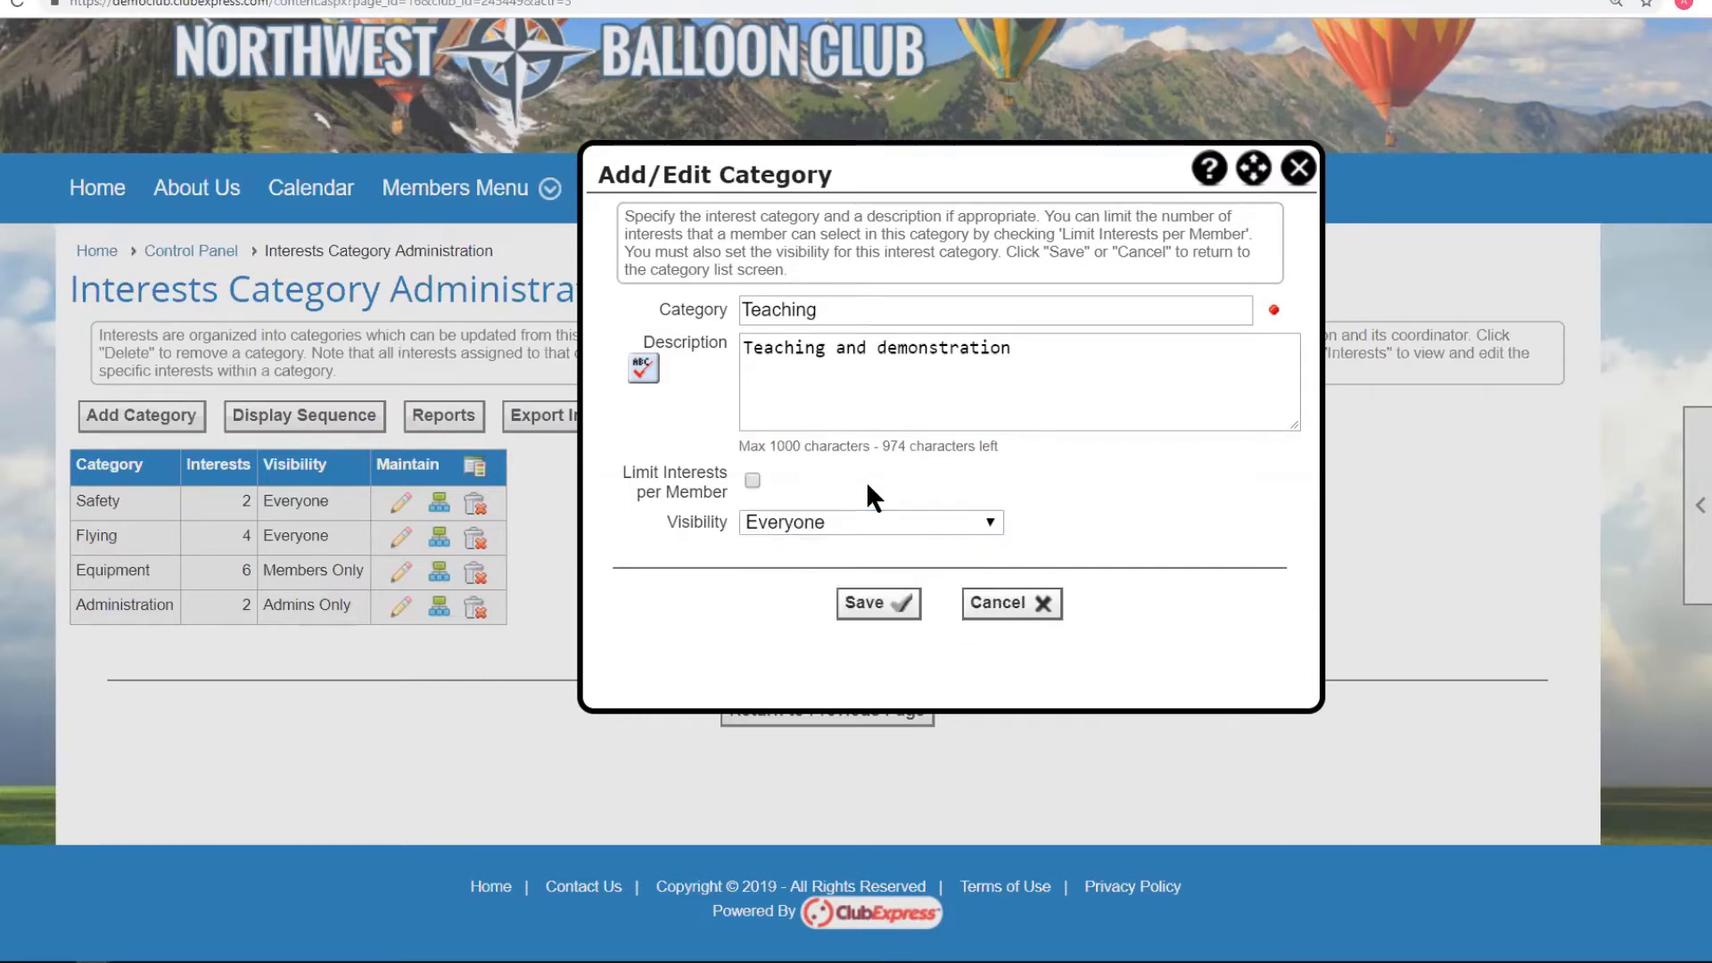
left_click(789, 526)
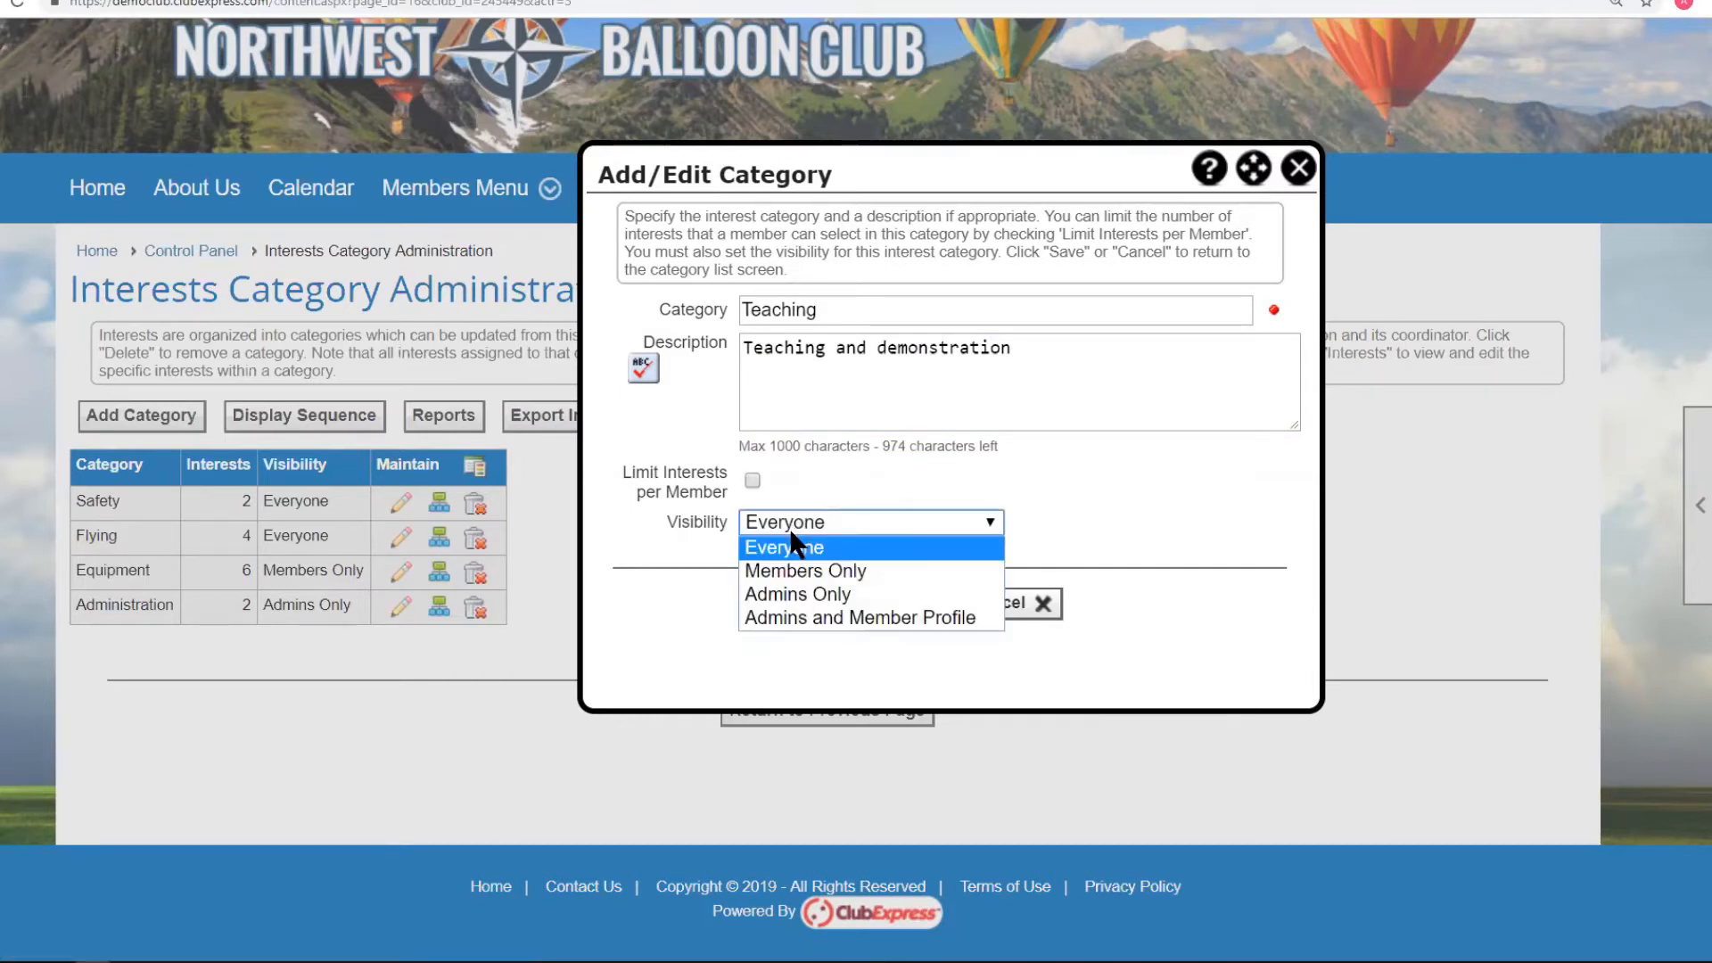
left_click(785, 567)
left_click(870, 600)
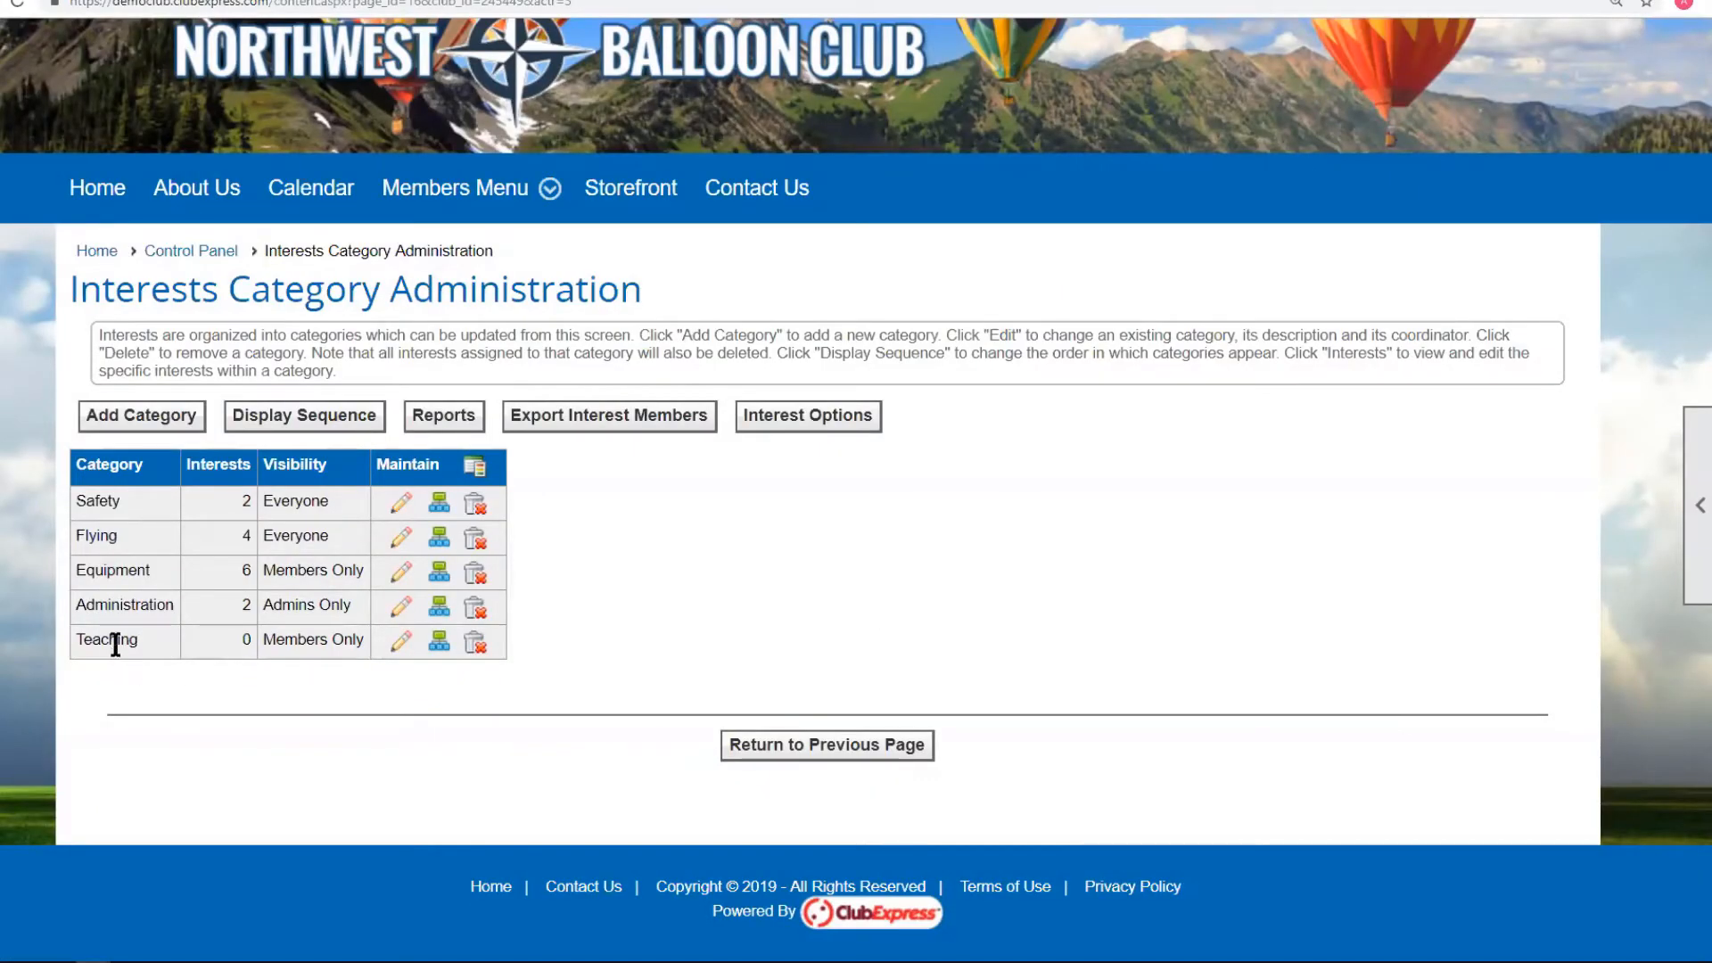
Delete the Teaching category, confirm the deletion, and dismiss the deleted message.
left_click(475, 647)
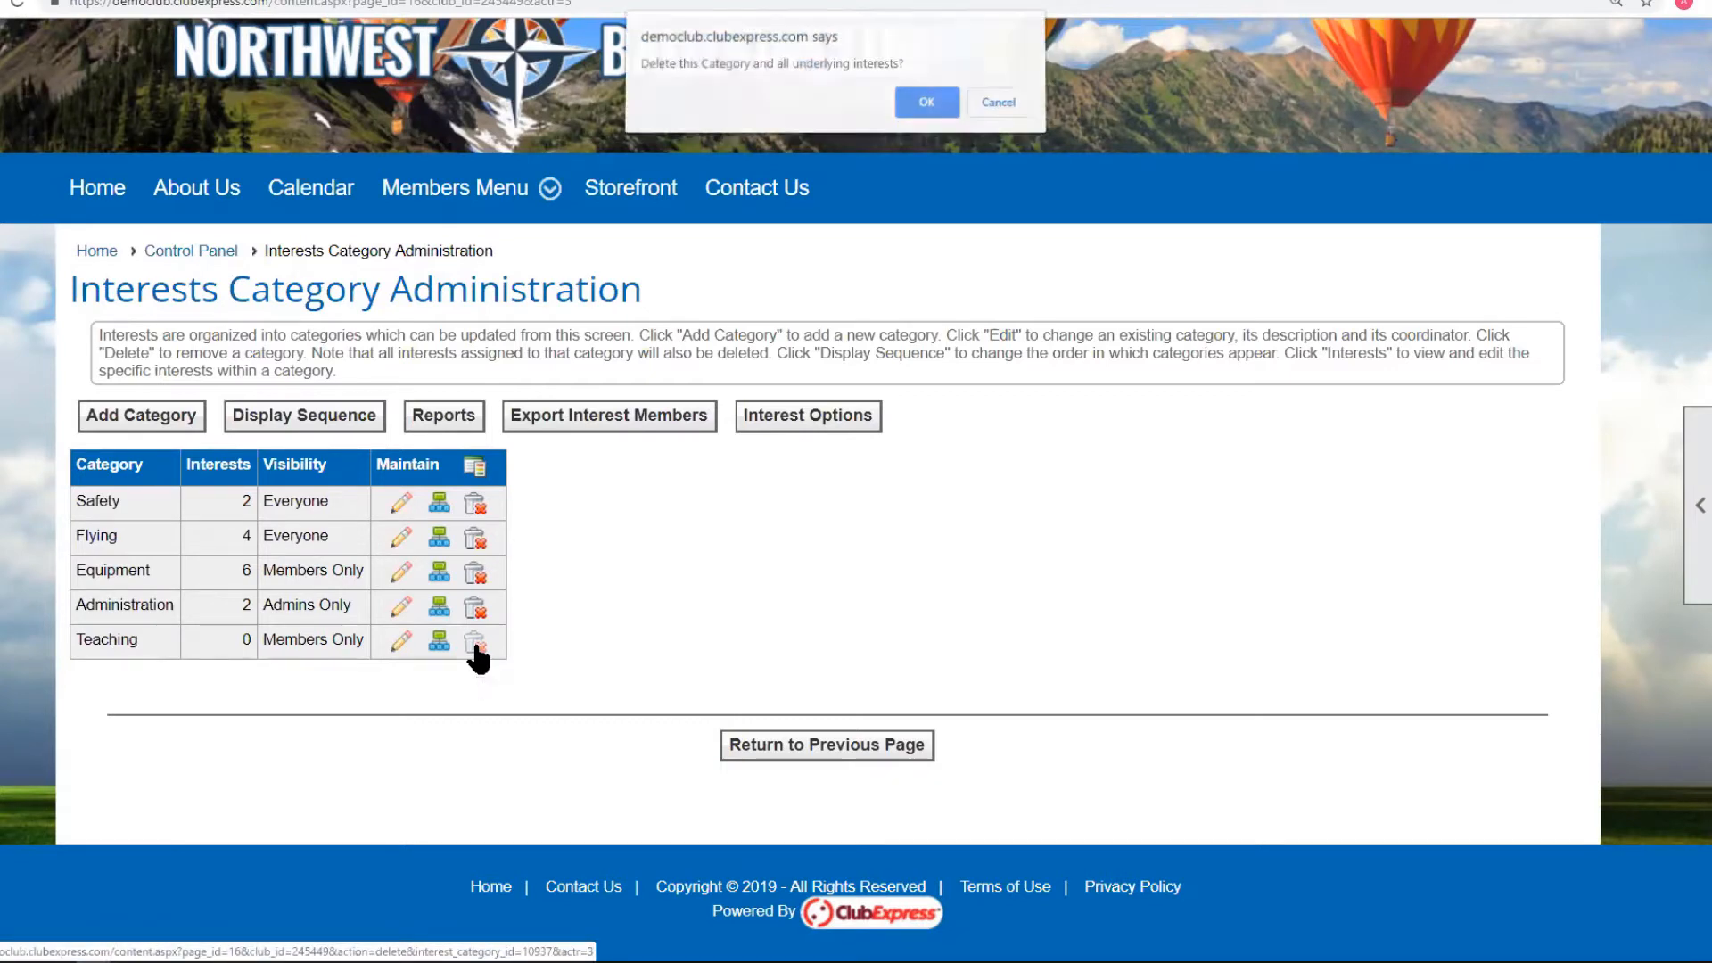
left_click(913, 105)
left_click(1020, 412)
scroll(896, 664, "down", 3)
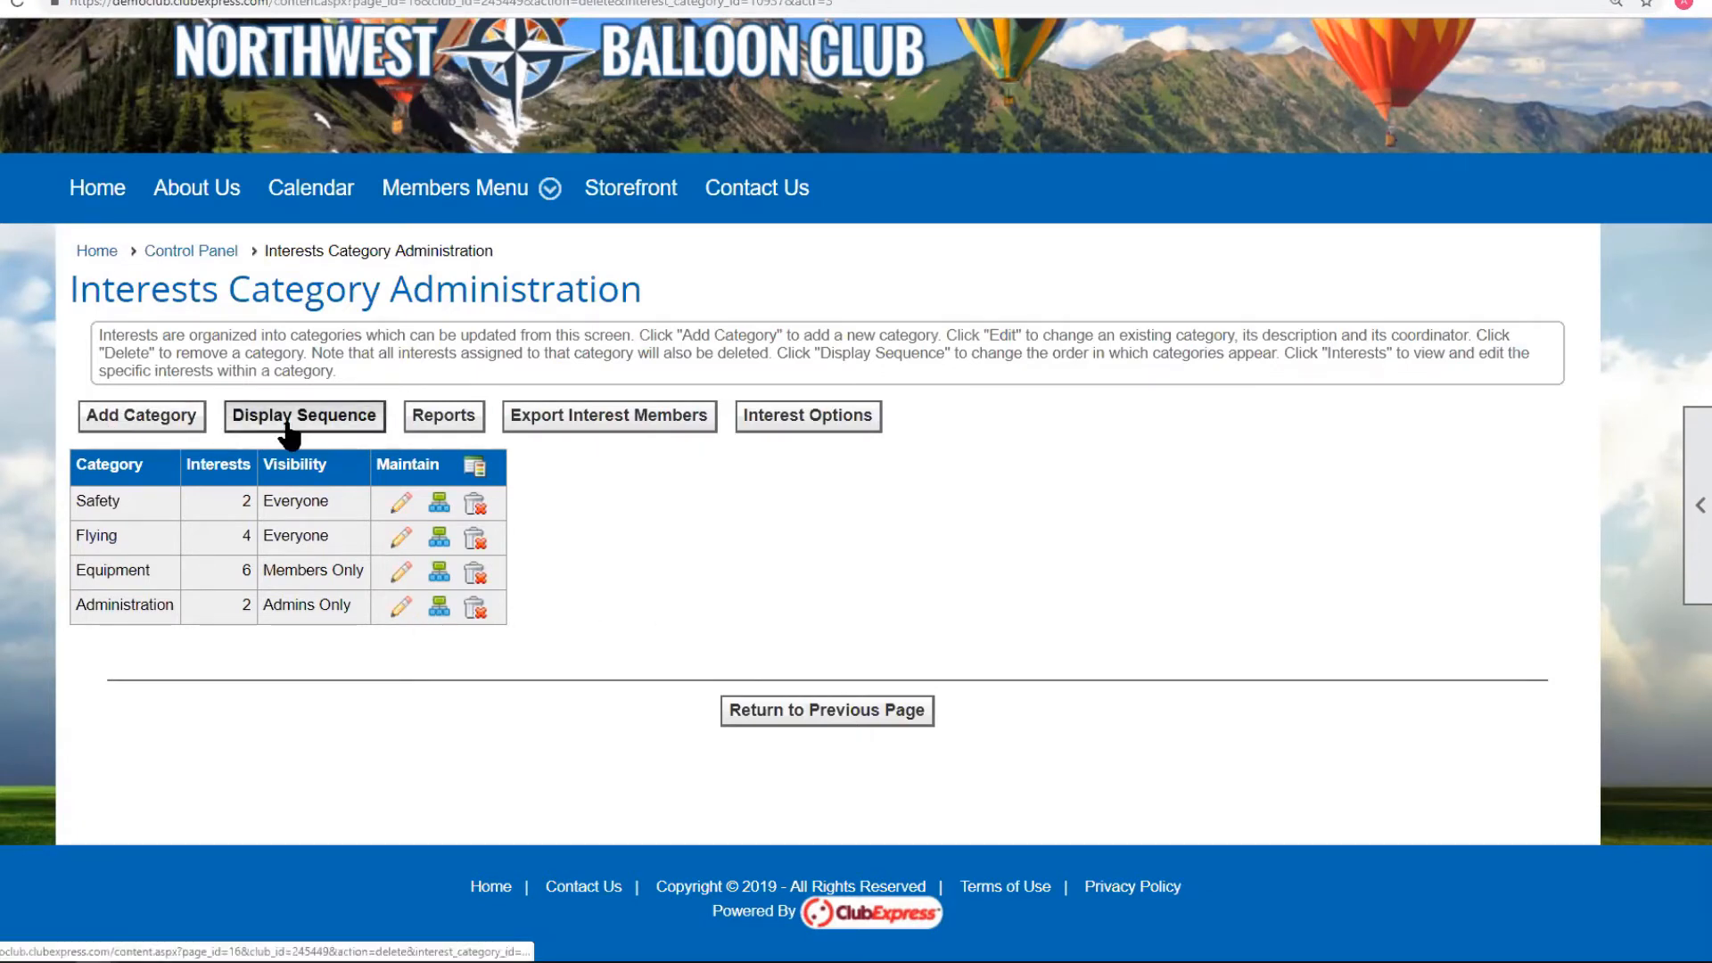
Run the Interest Members by Interest report as an Adobe Acrobat PDF.
left_click(428, 428)
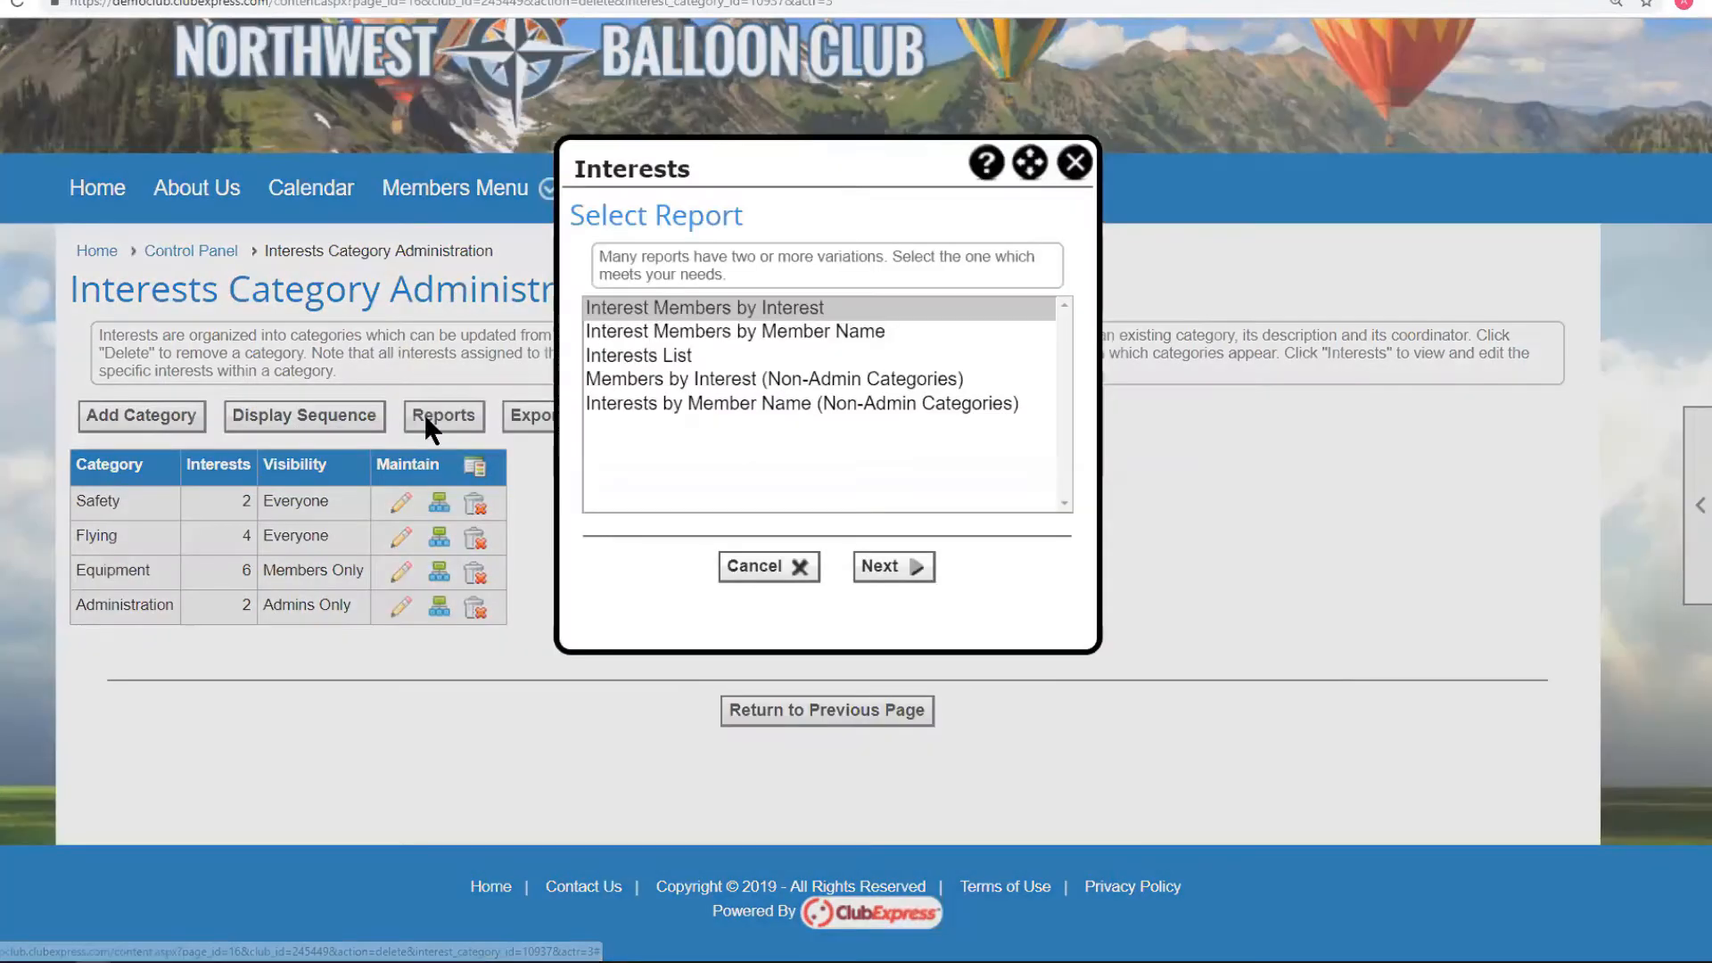
left_click_drag(744, 161, 810, 146)
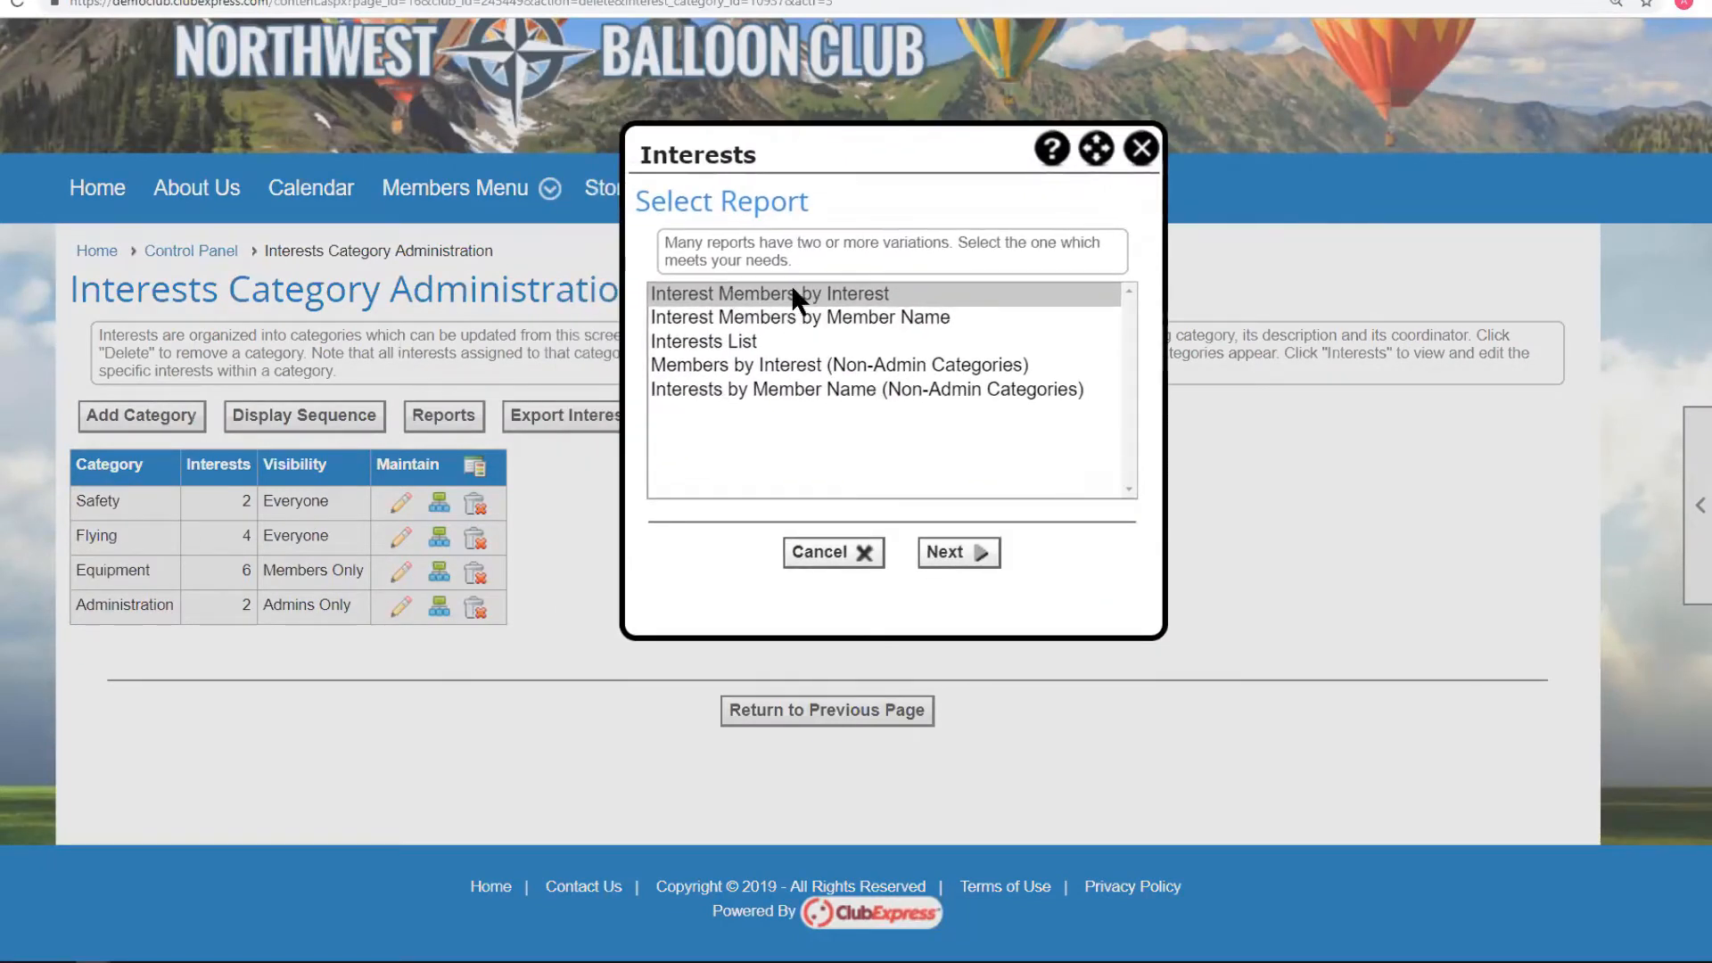
left_click(970, 553)
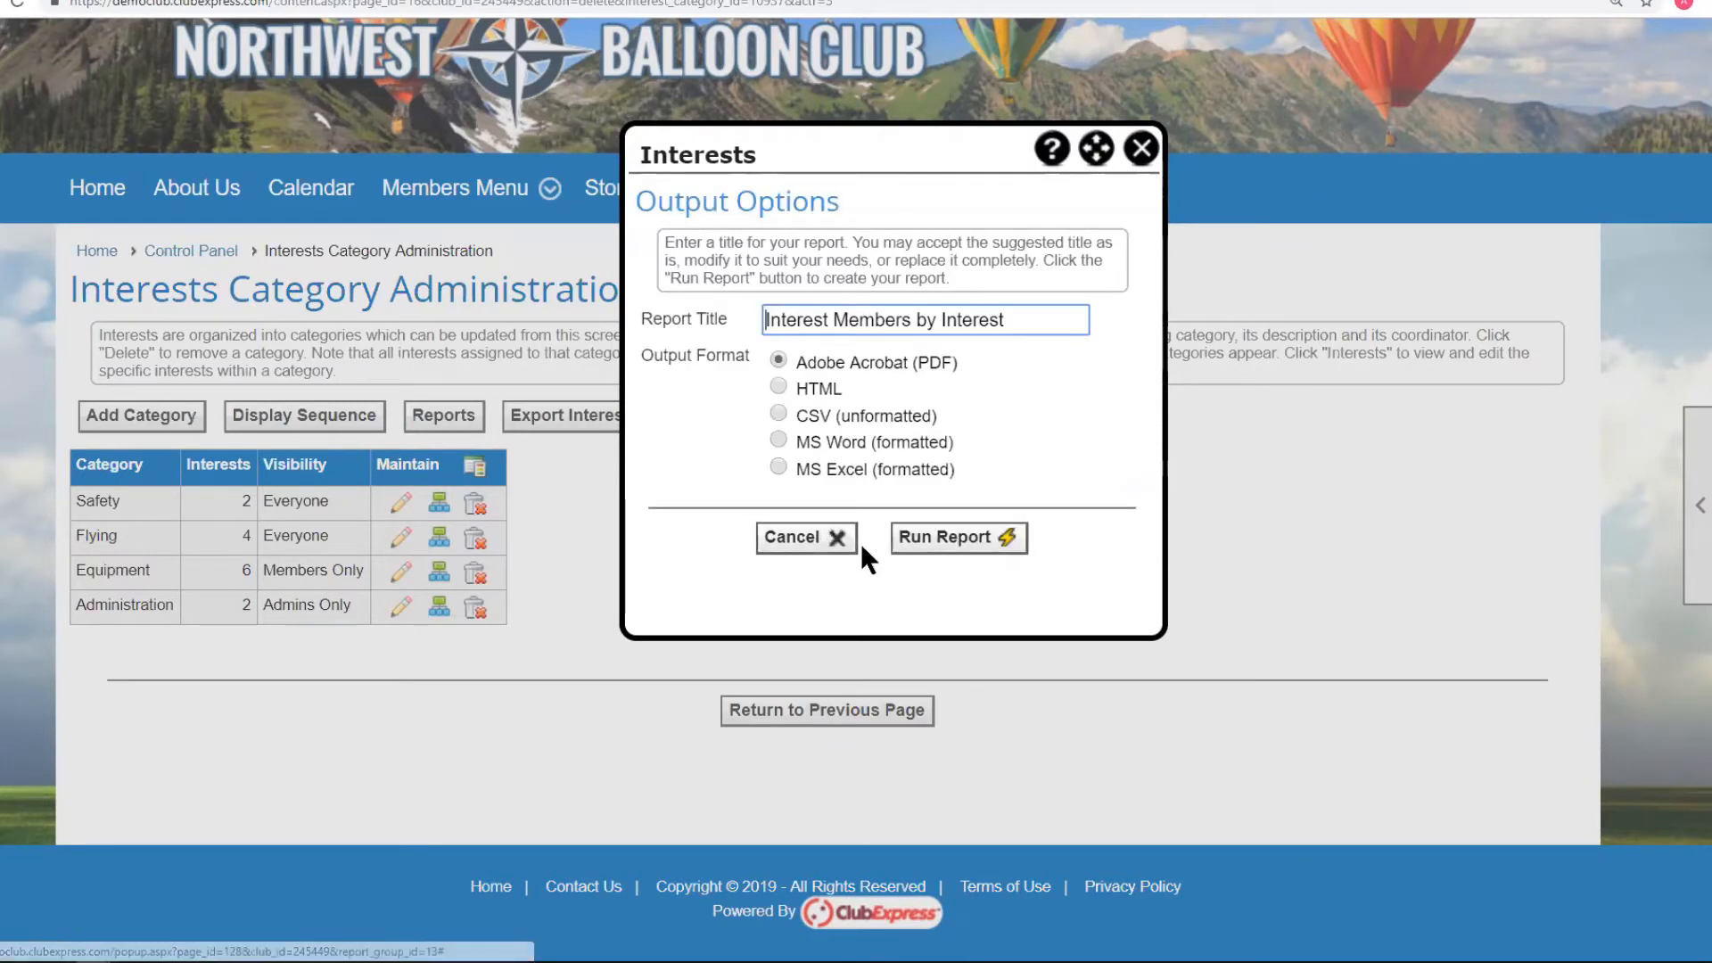
left_click(947, 536)
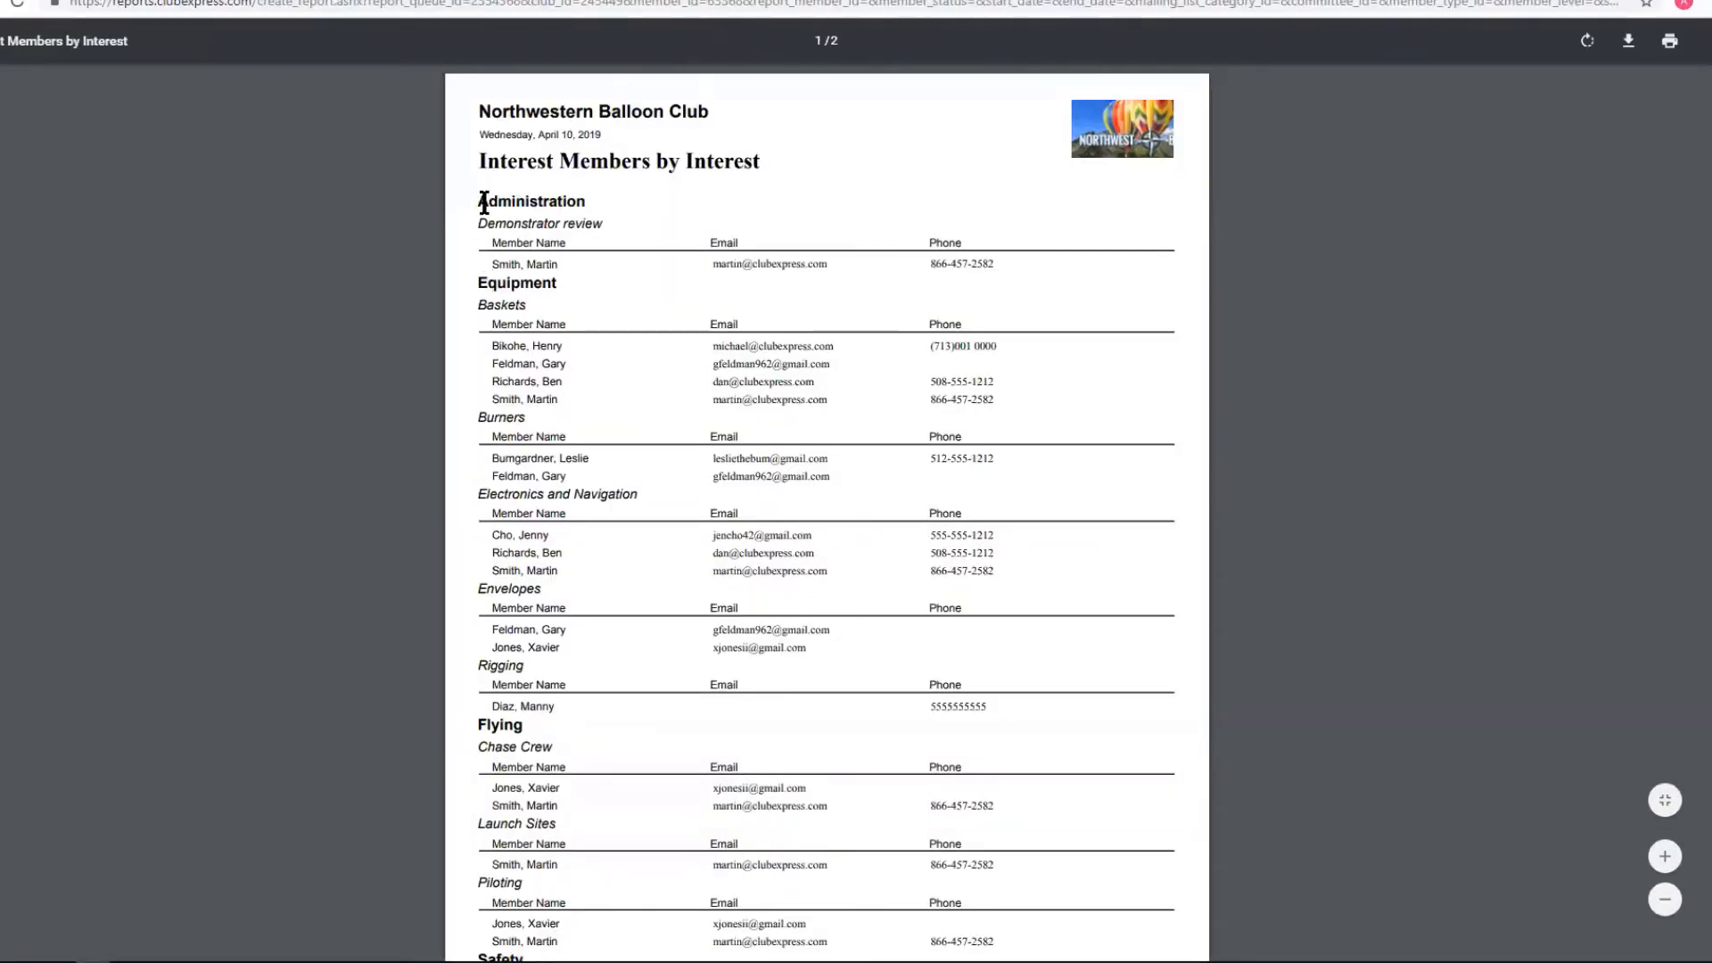
Scroll through the PDF's members listed by category and interest.
left_click_drag(477, 201, 581, 200)
left_click(584, 200)
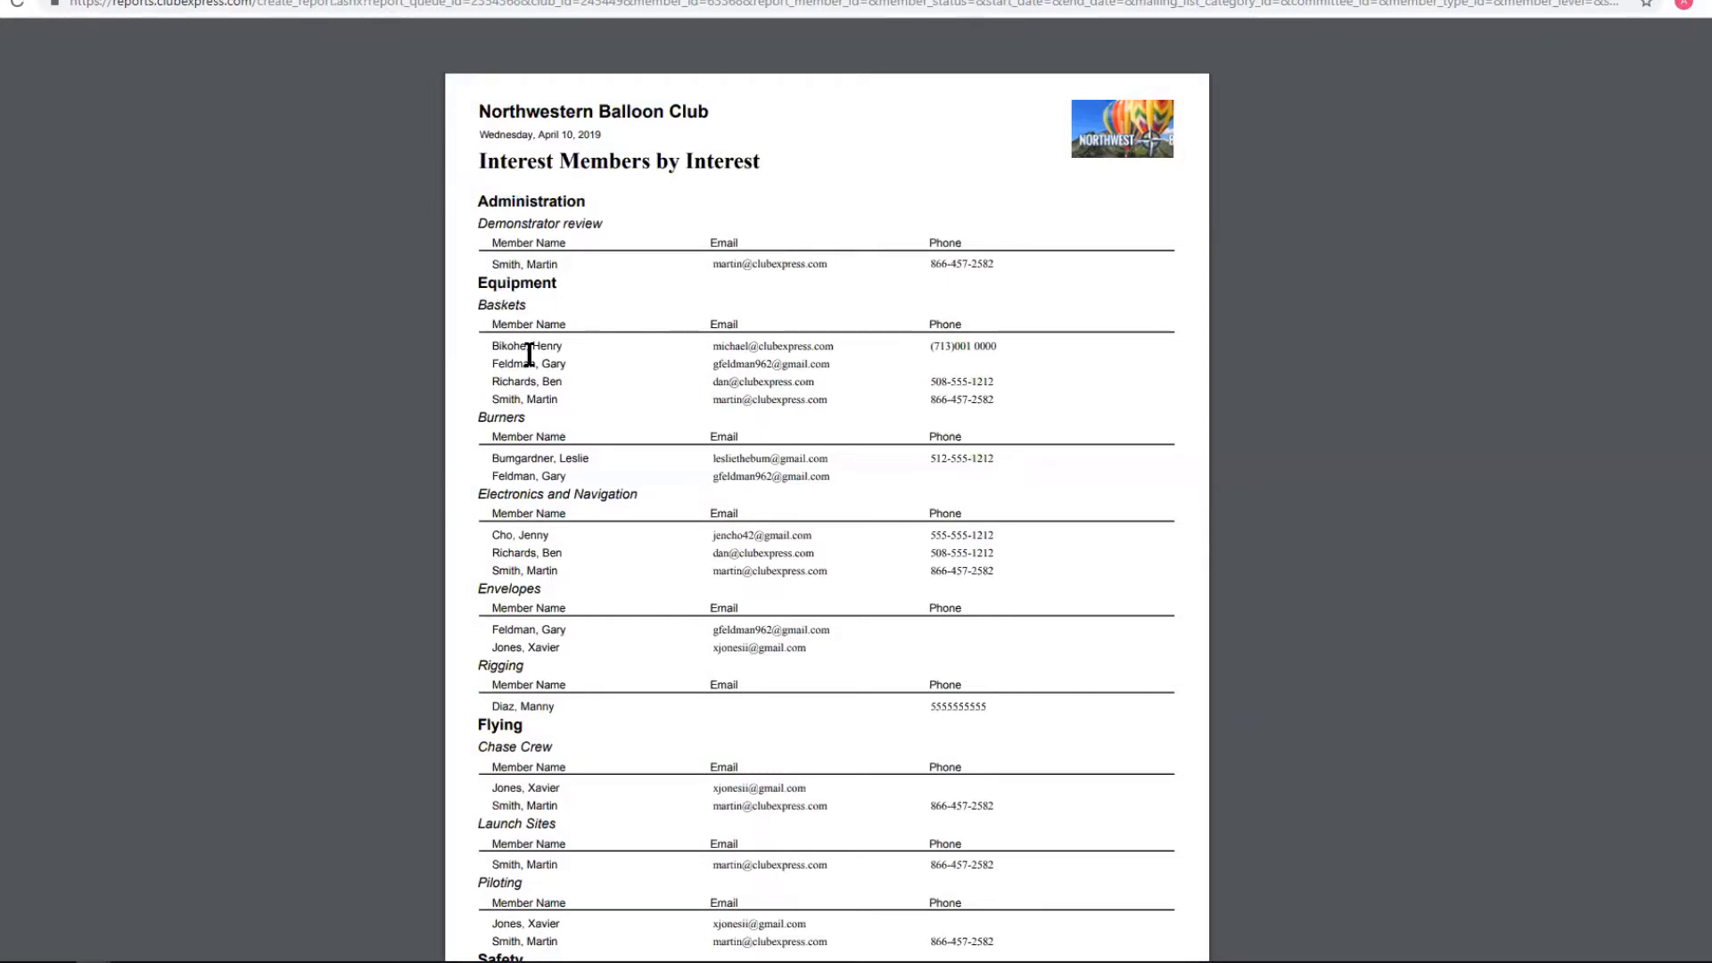
scroll(603, 385, "up", 5)
scroll(603, 385, "down", 2)
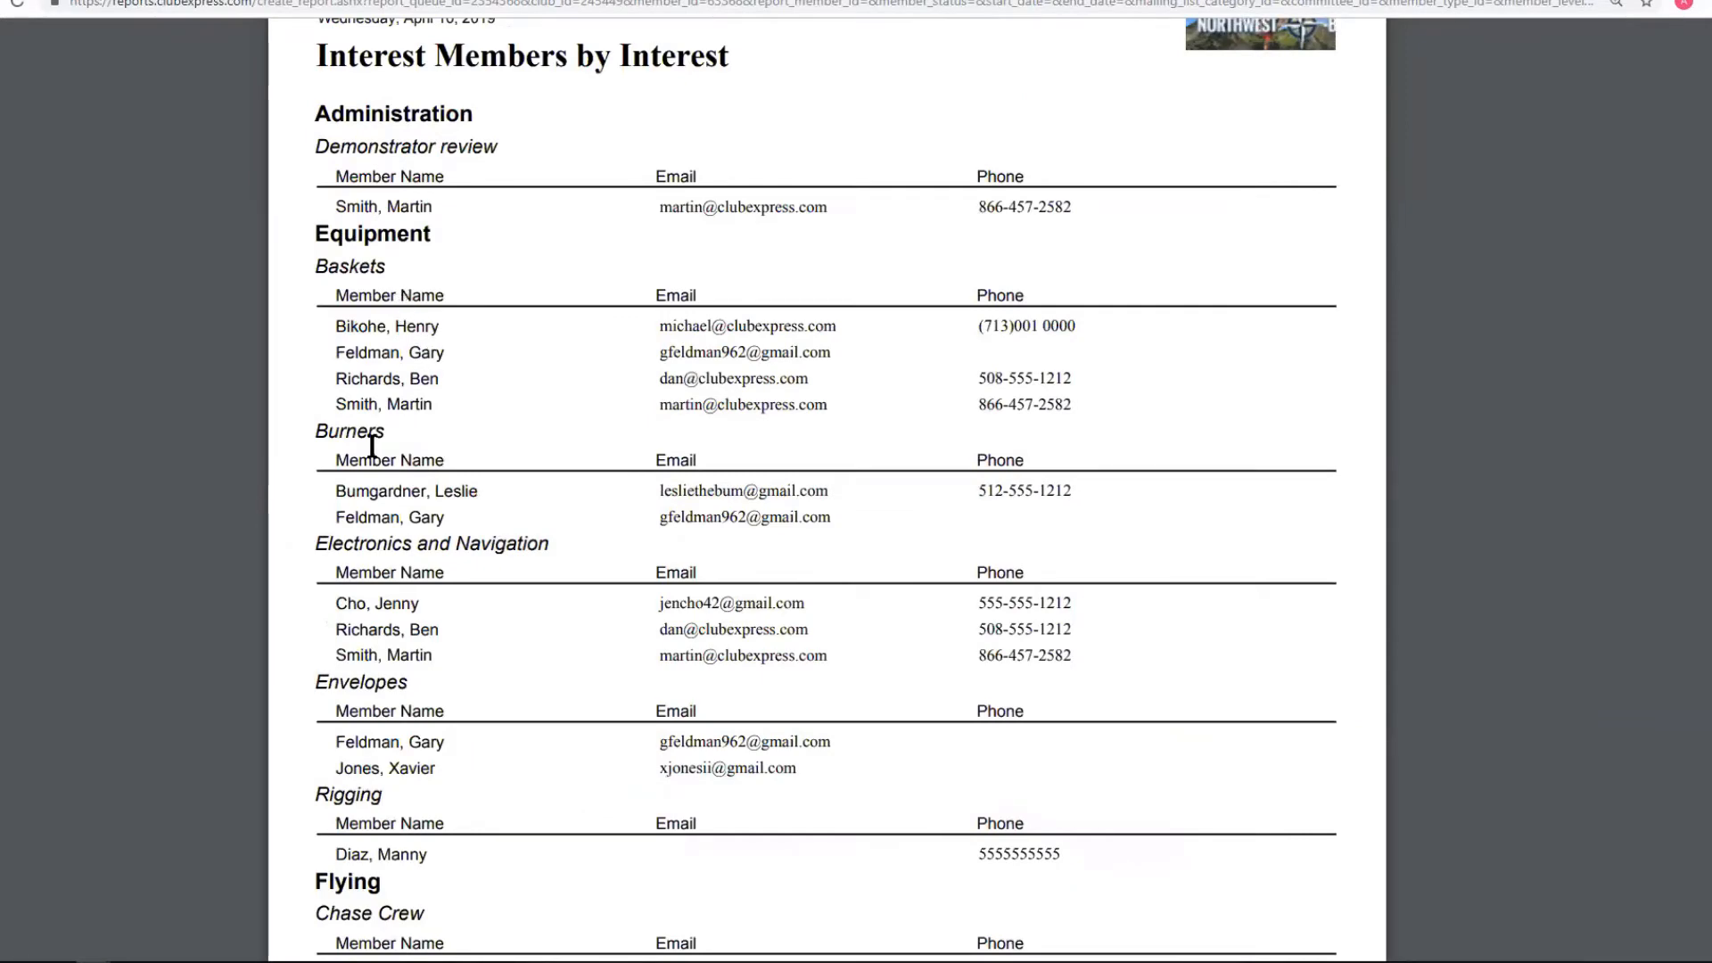
scroll(435, 443, "down", 8)
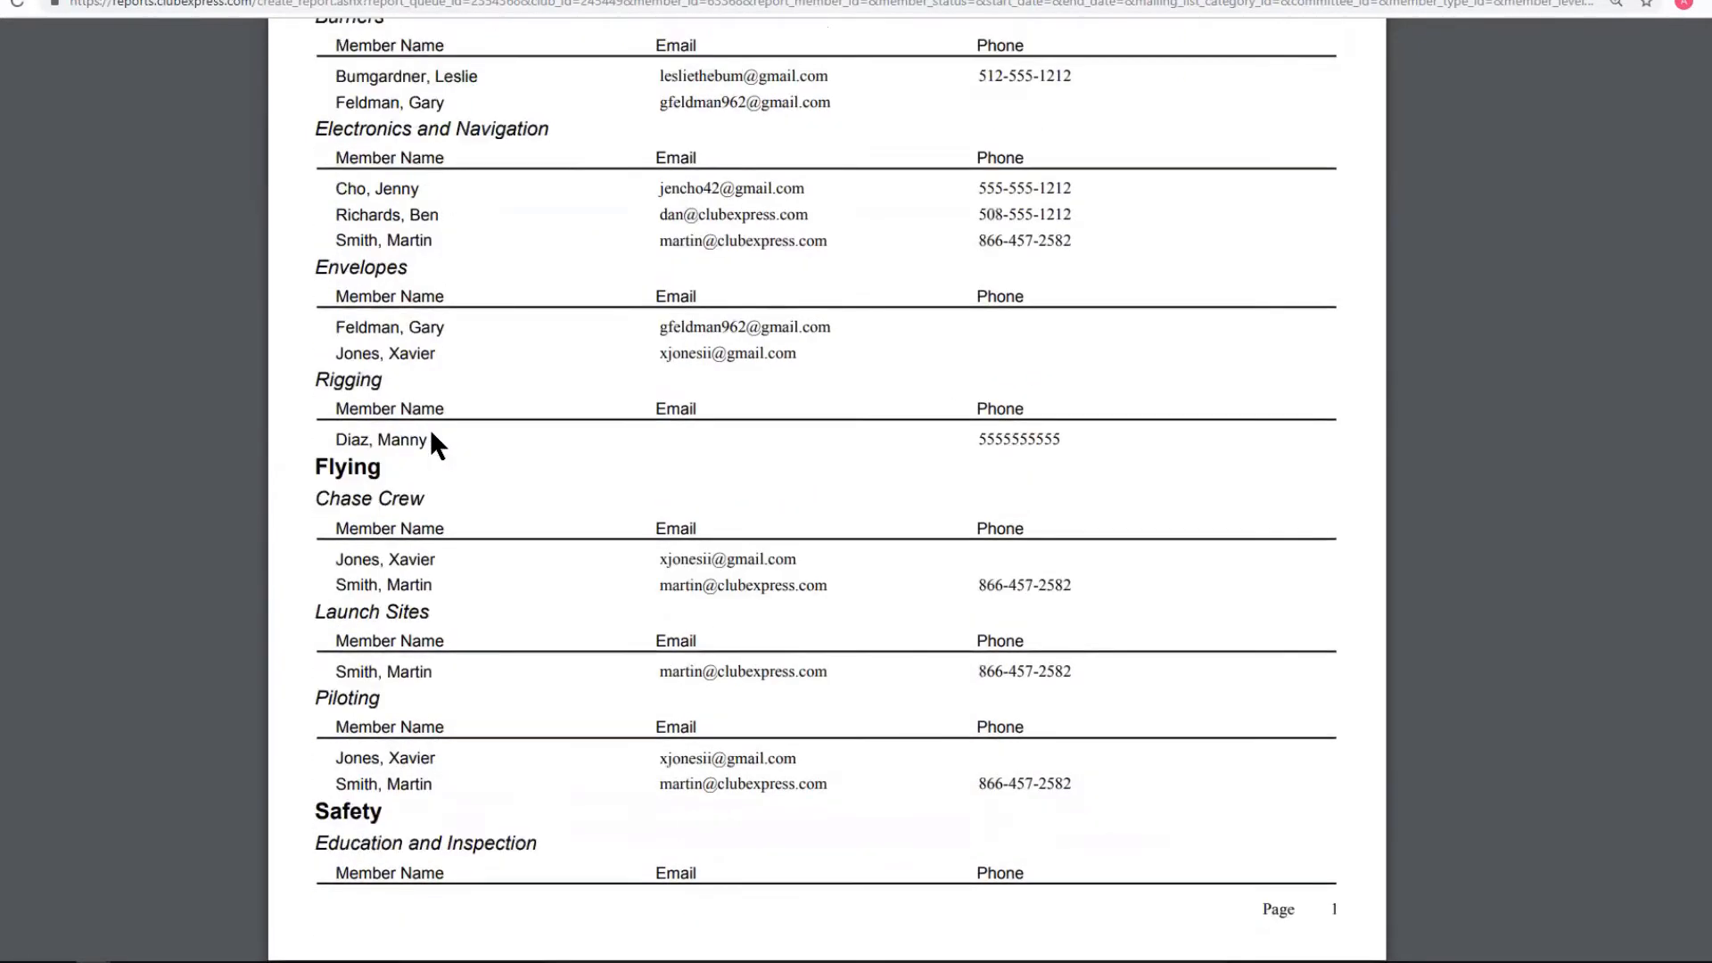
scroll(463, 443, "down", 4)
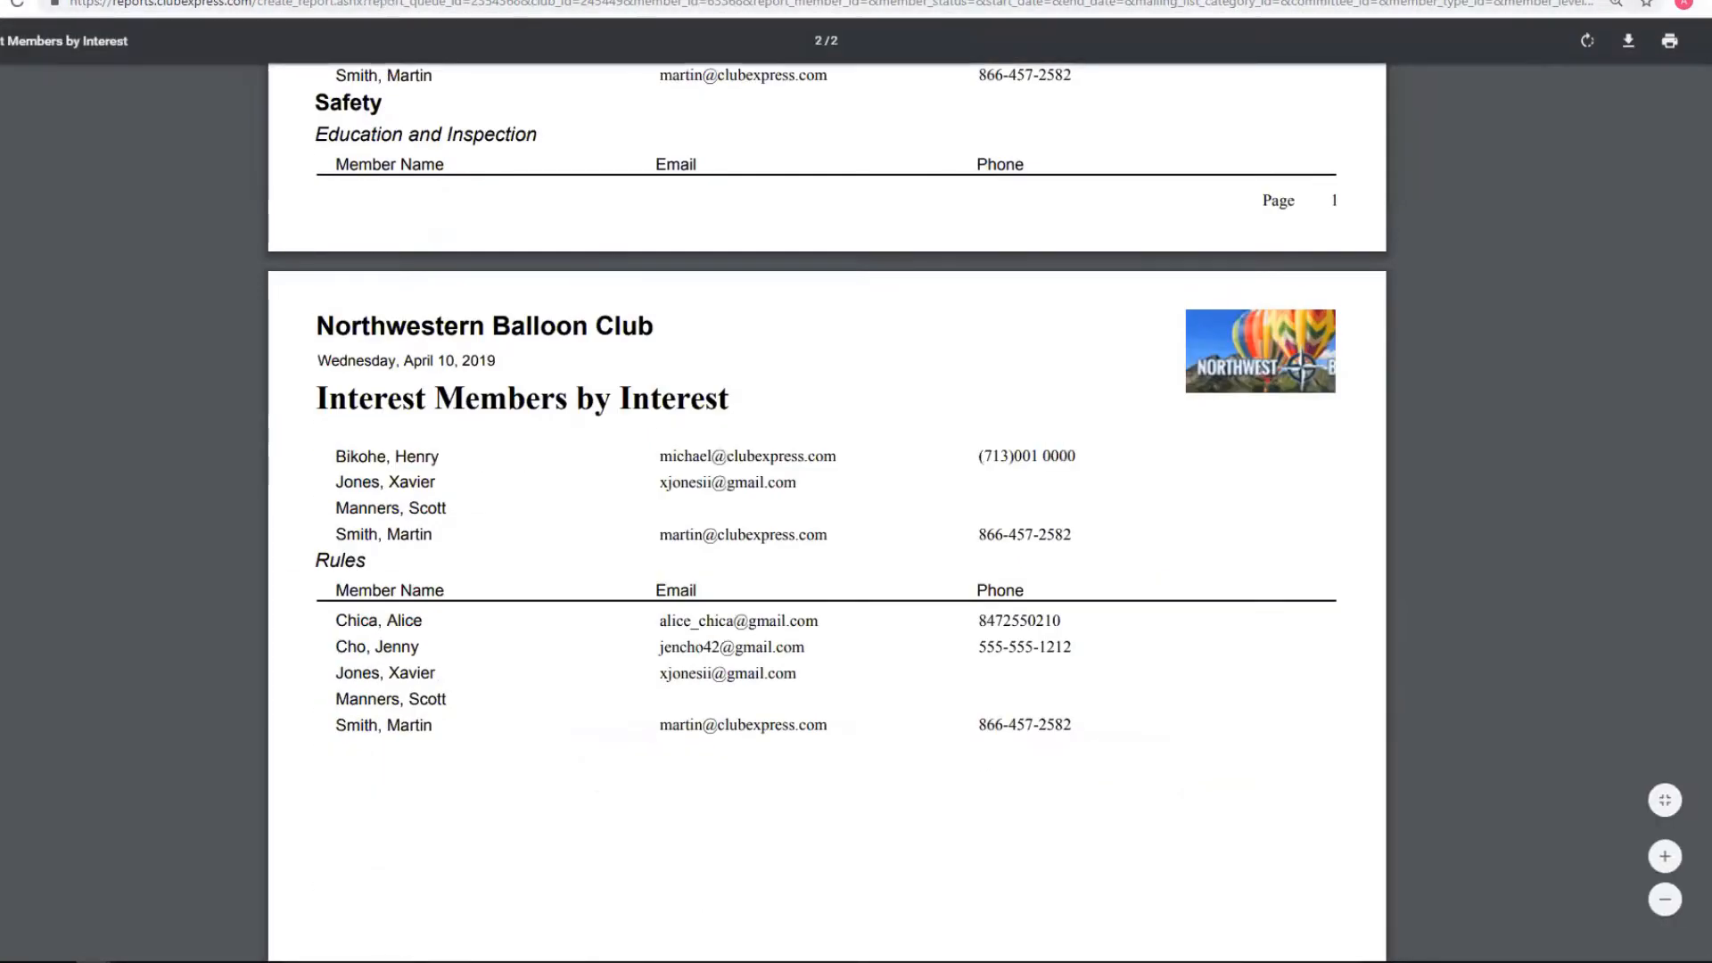
left_click(382, 0)
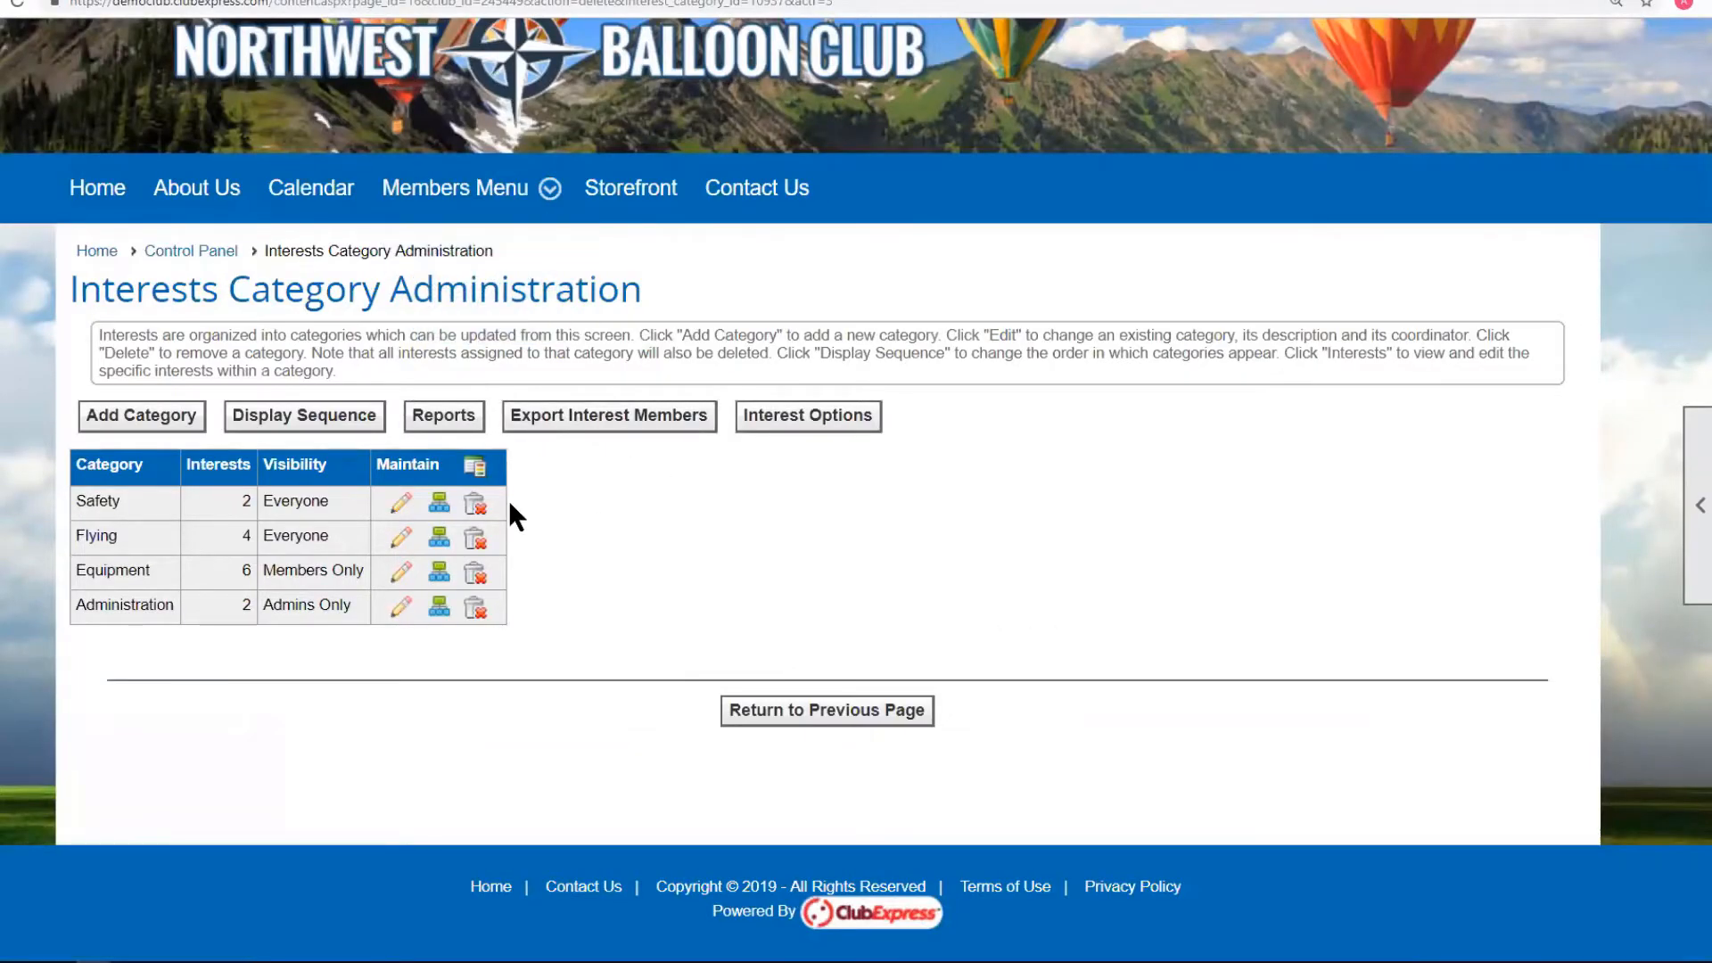
left_click(443, 415)
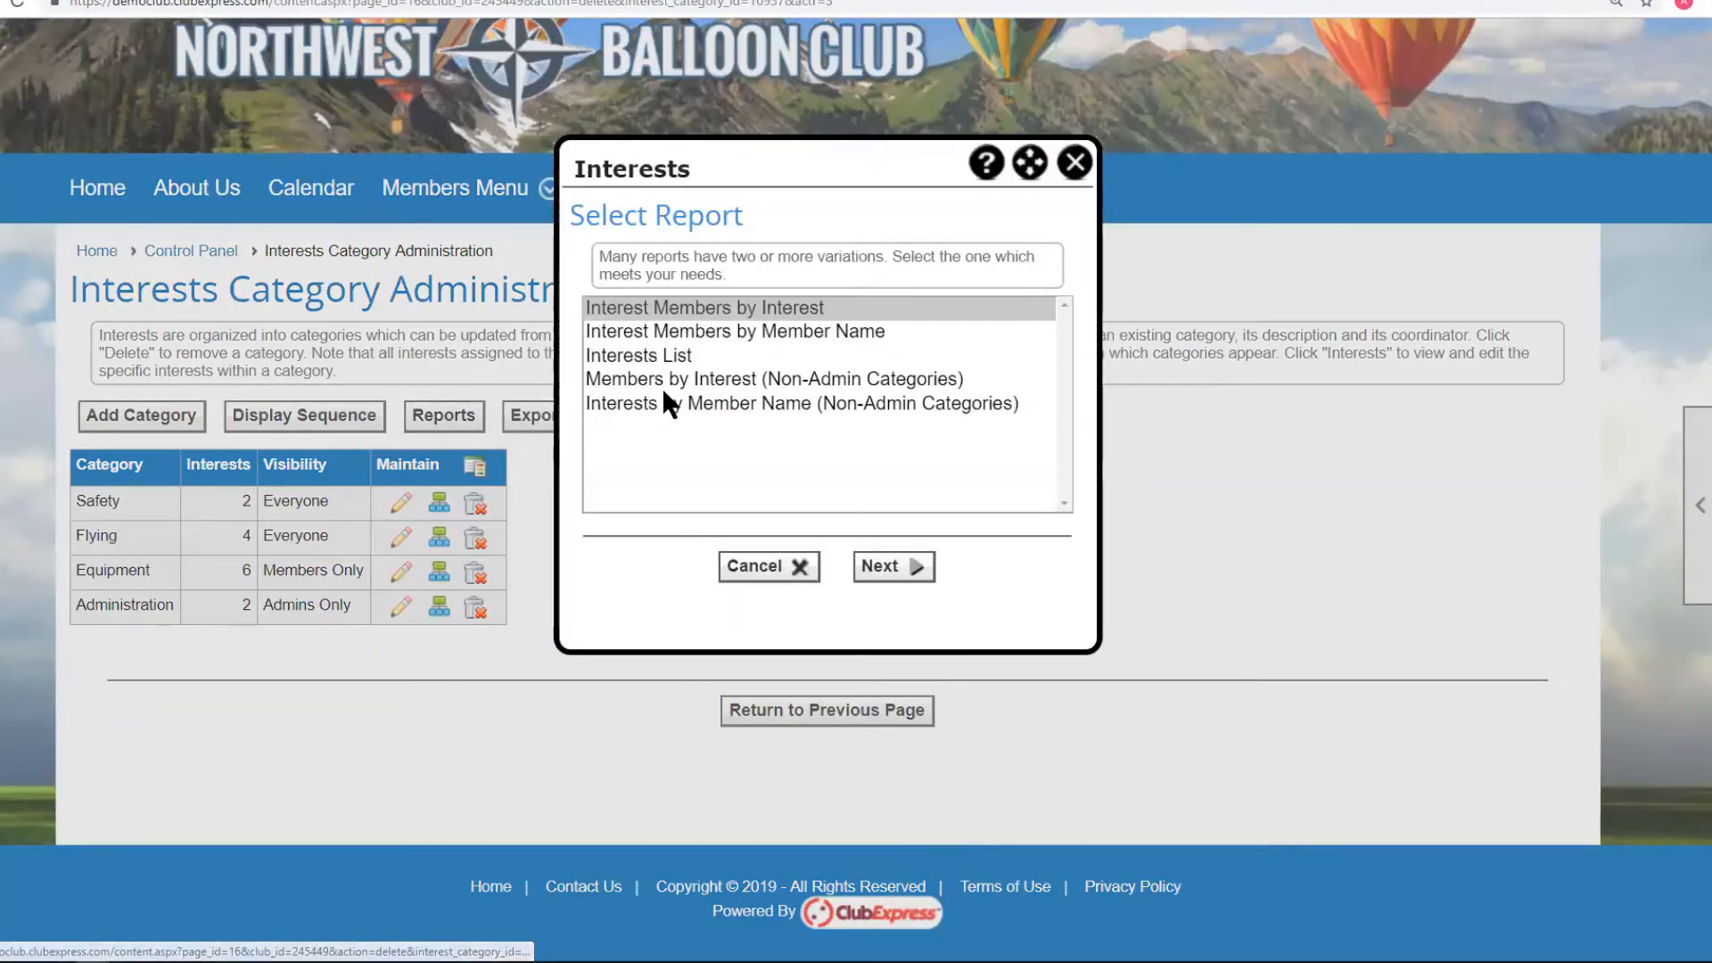
left_click(698, 328)
left_click(892, 567)
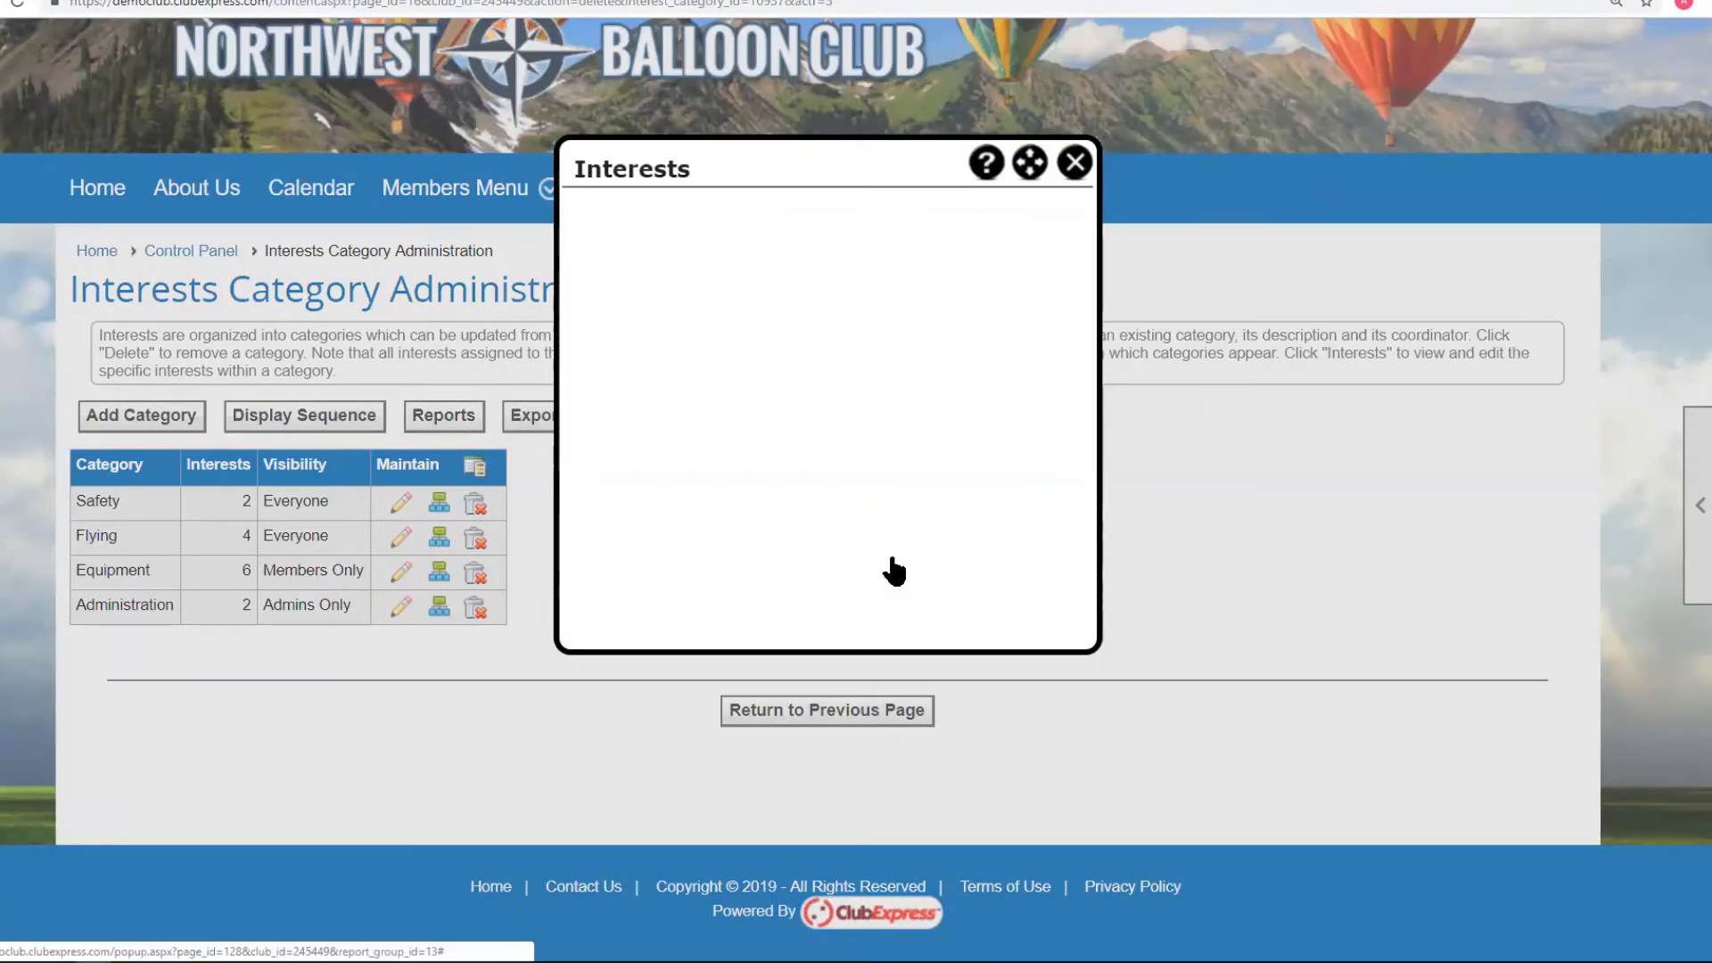
left_click(876, 555)
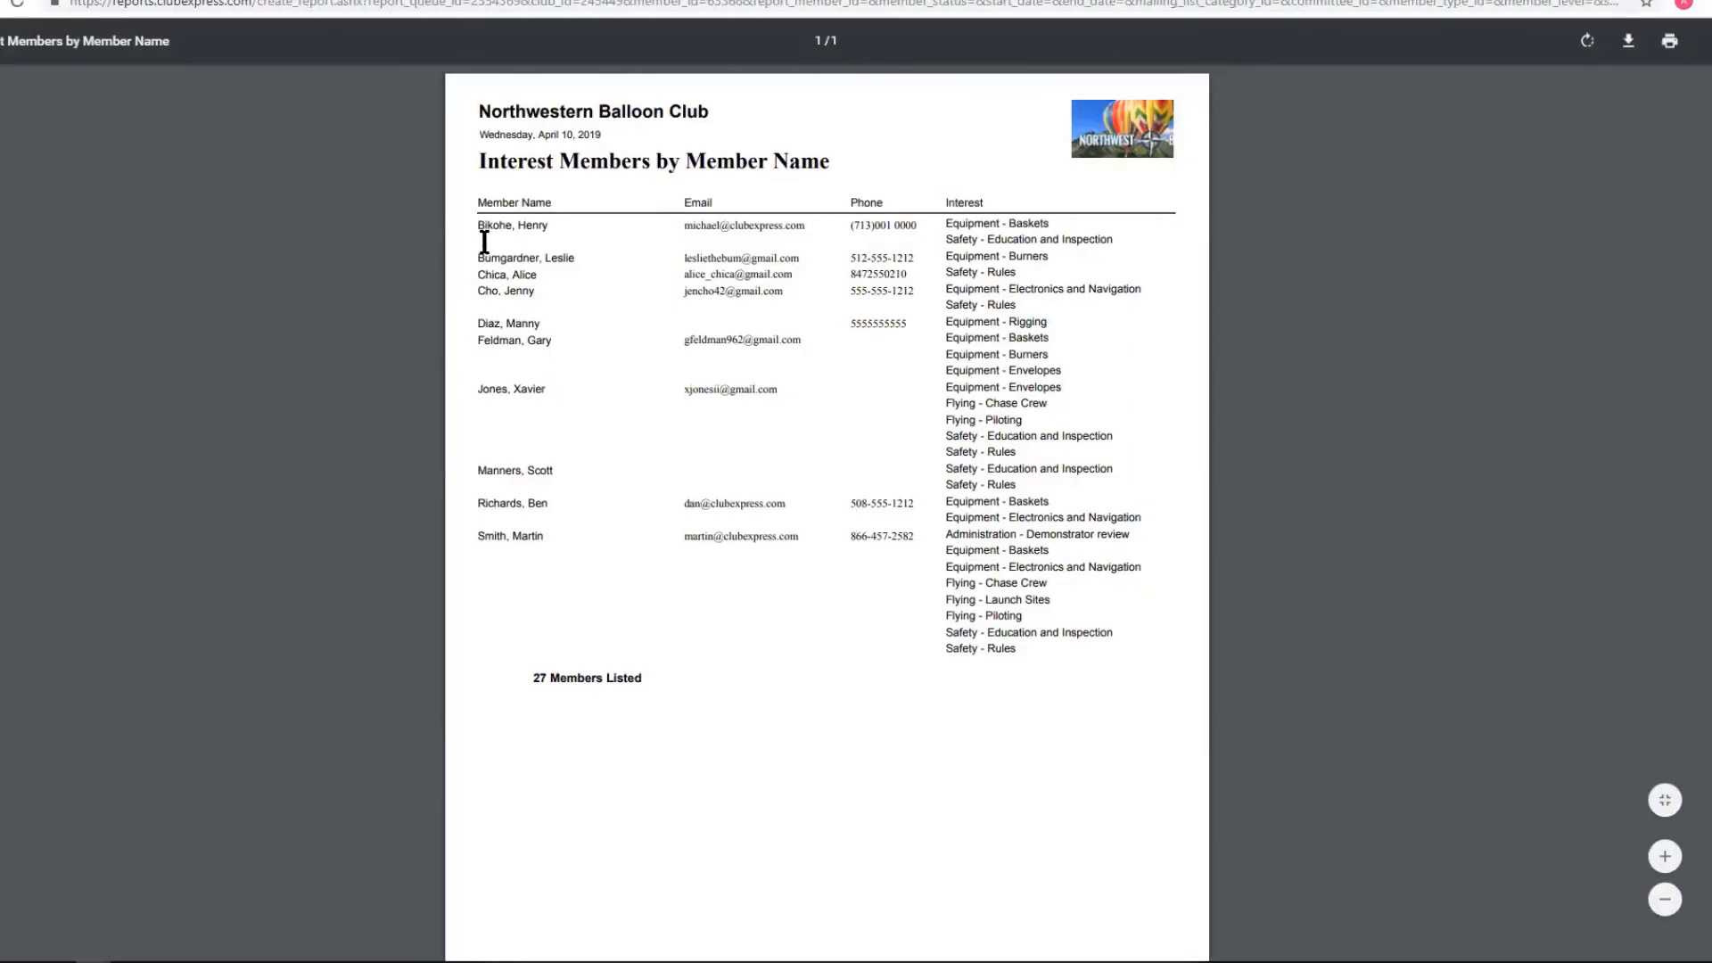
left_click_drag(479, 229, 548, 228)
left_click_drag(945, 223, 1118, 233)
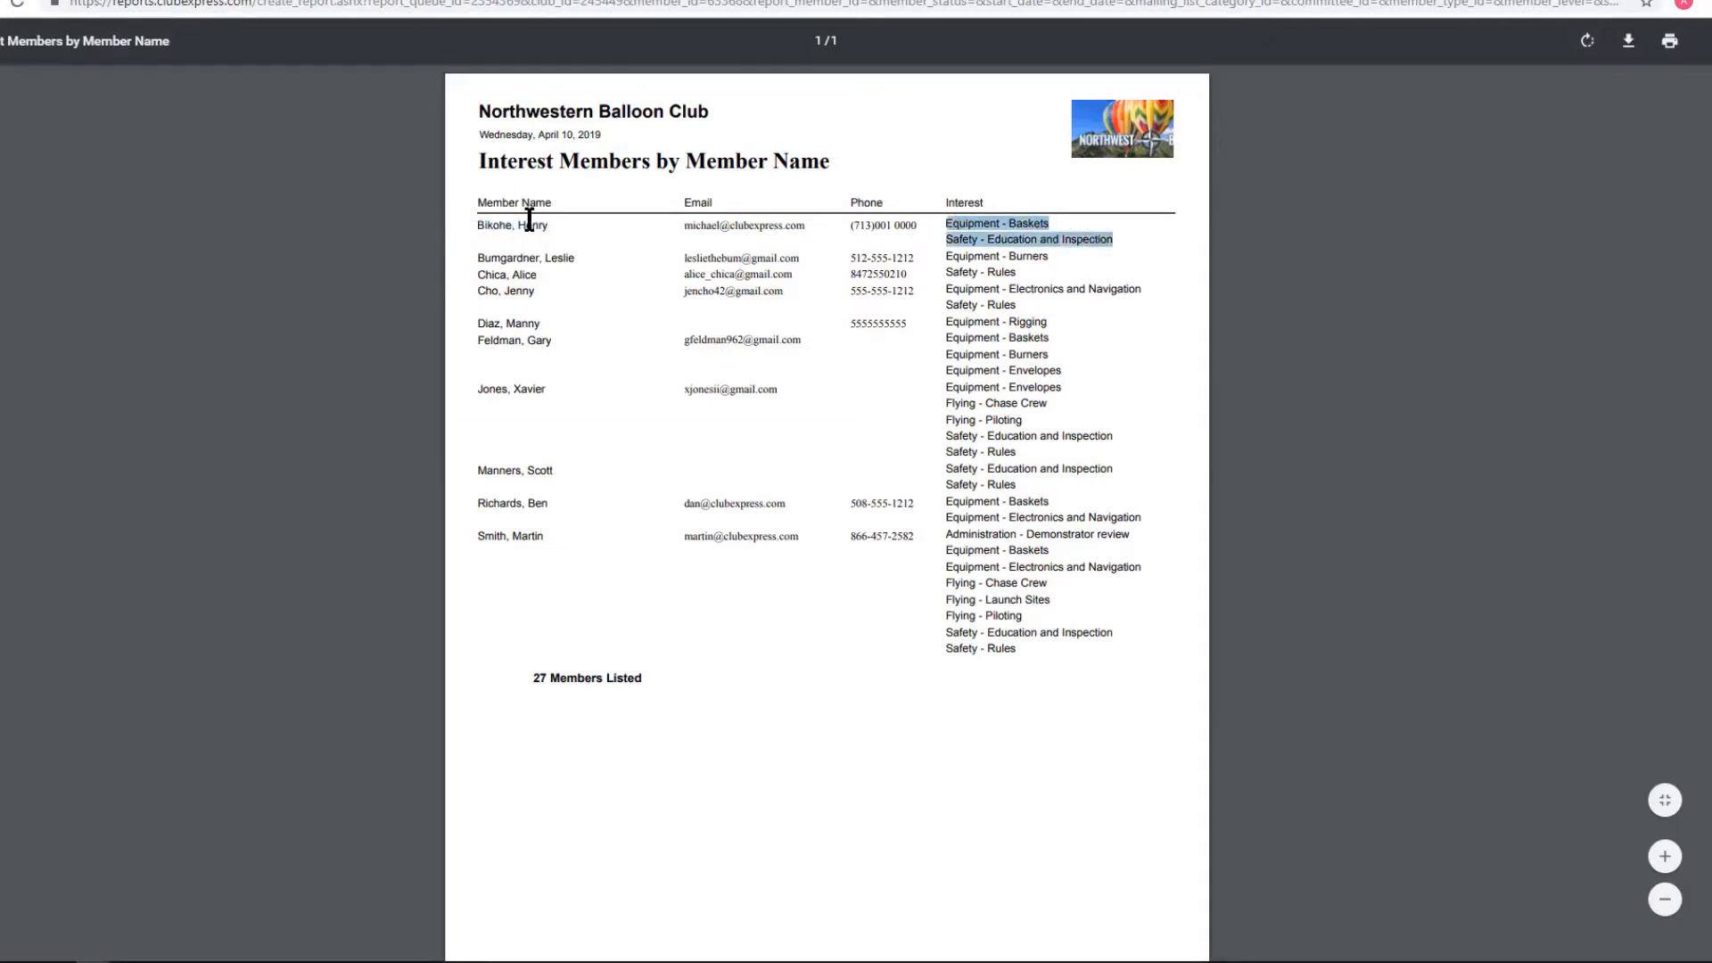
left_click(984, 224)
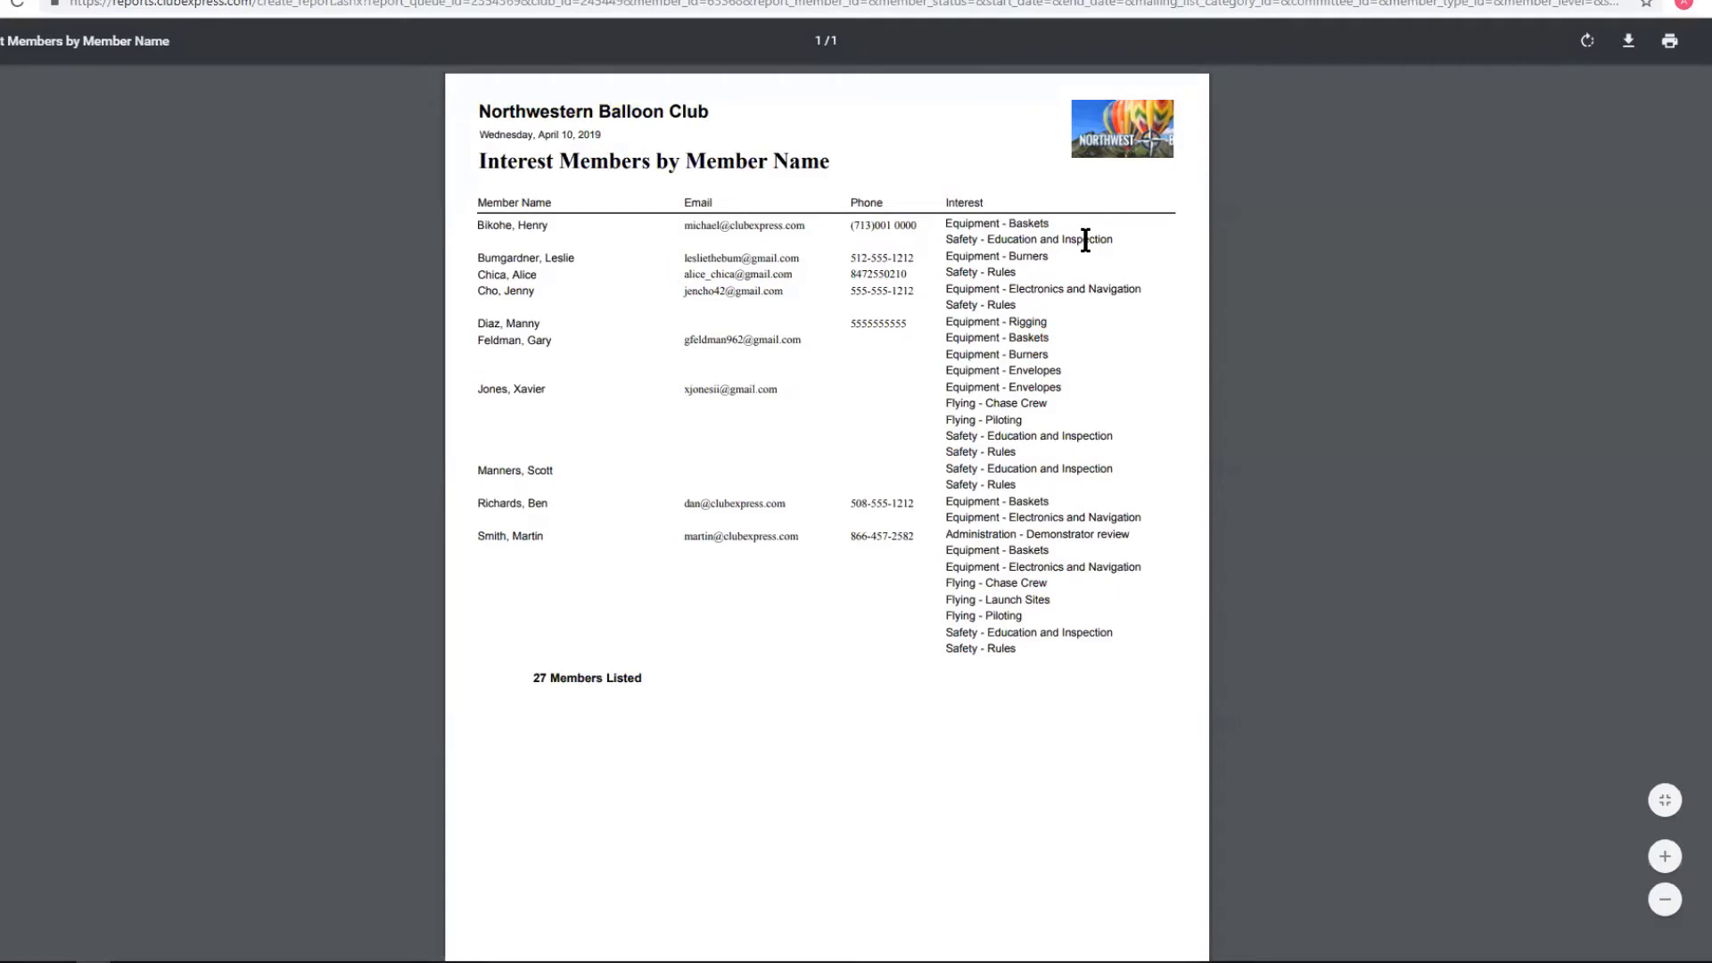
left_click_drag(941, 533, 1083, 635)
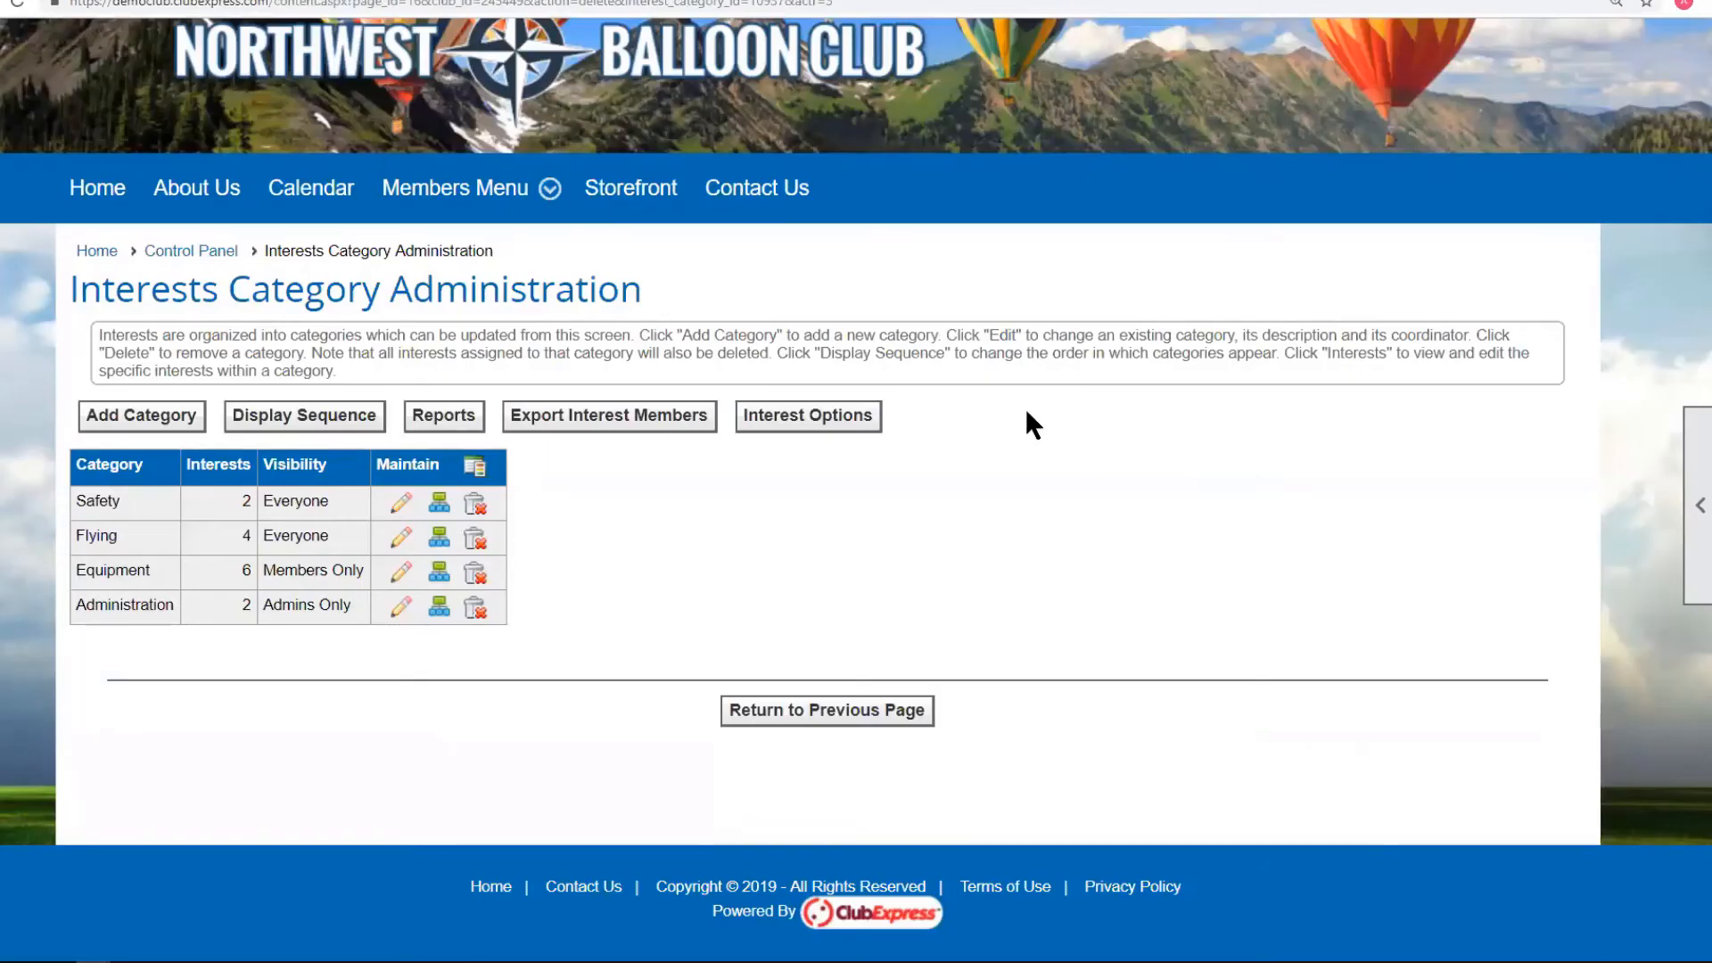
left_click(451, 412)
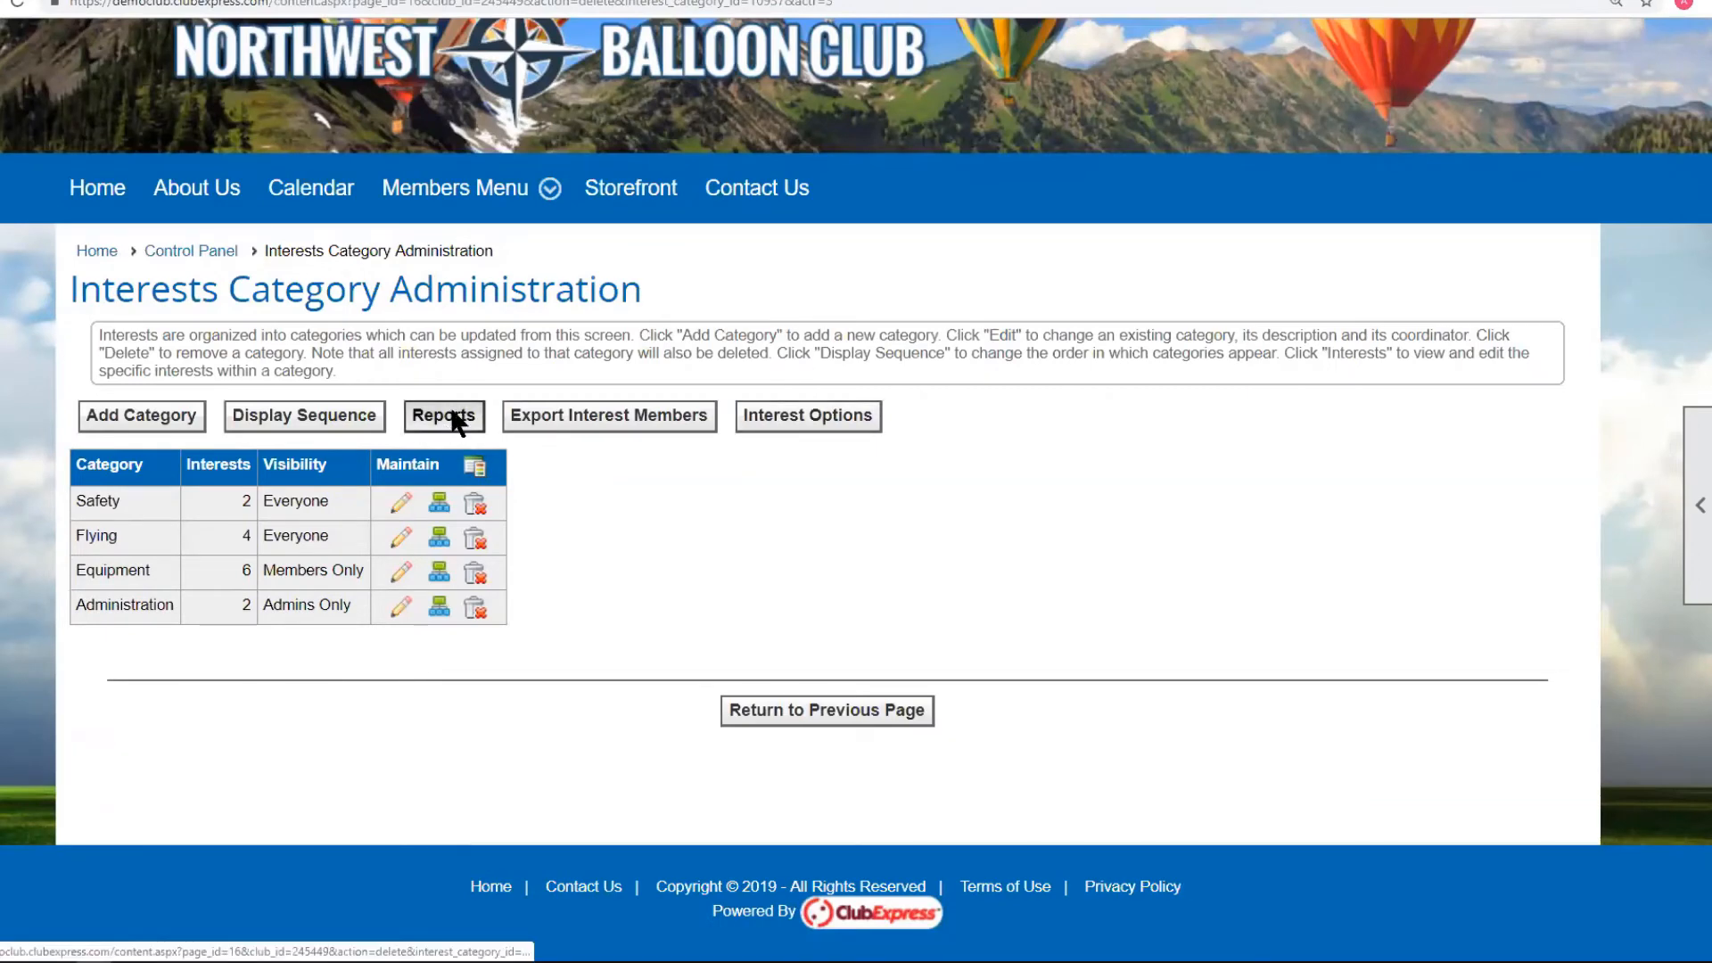
left_click(624, 355)
left_click(890, 567)
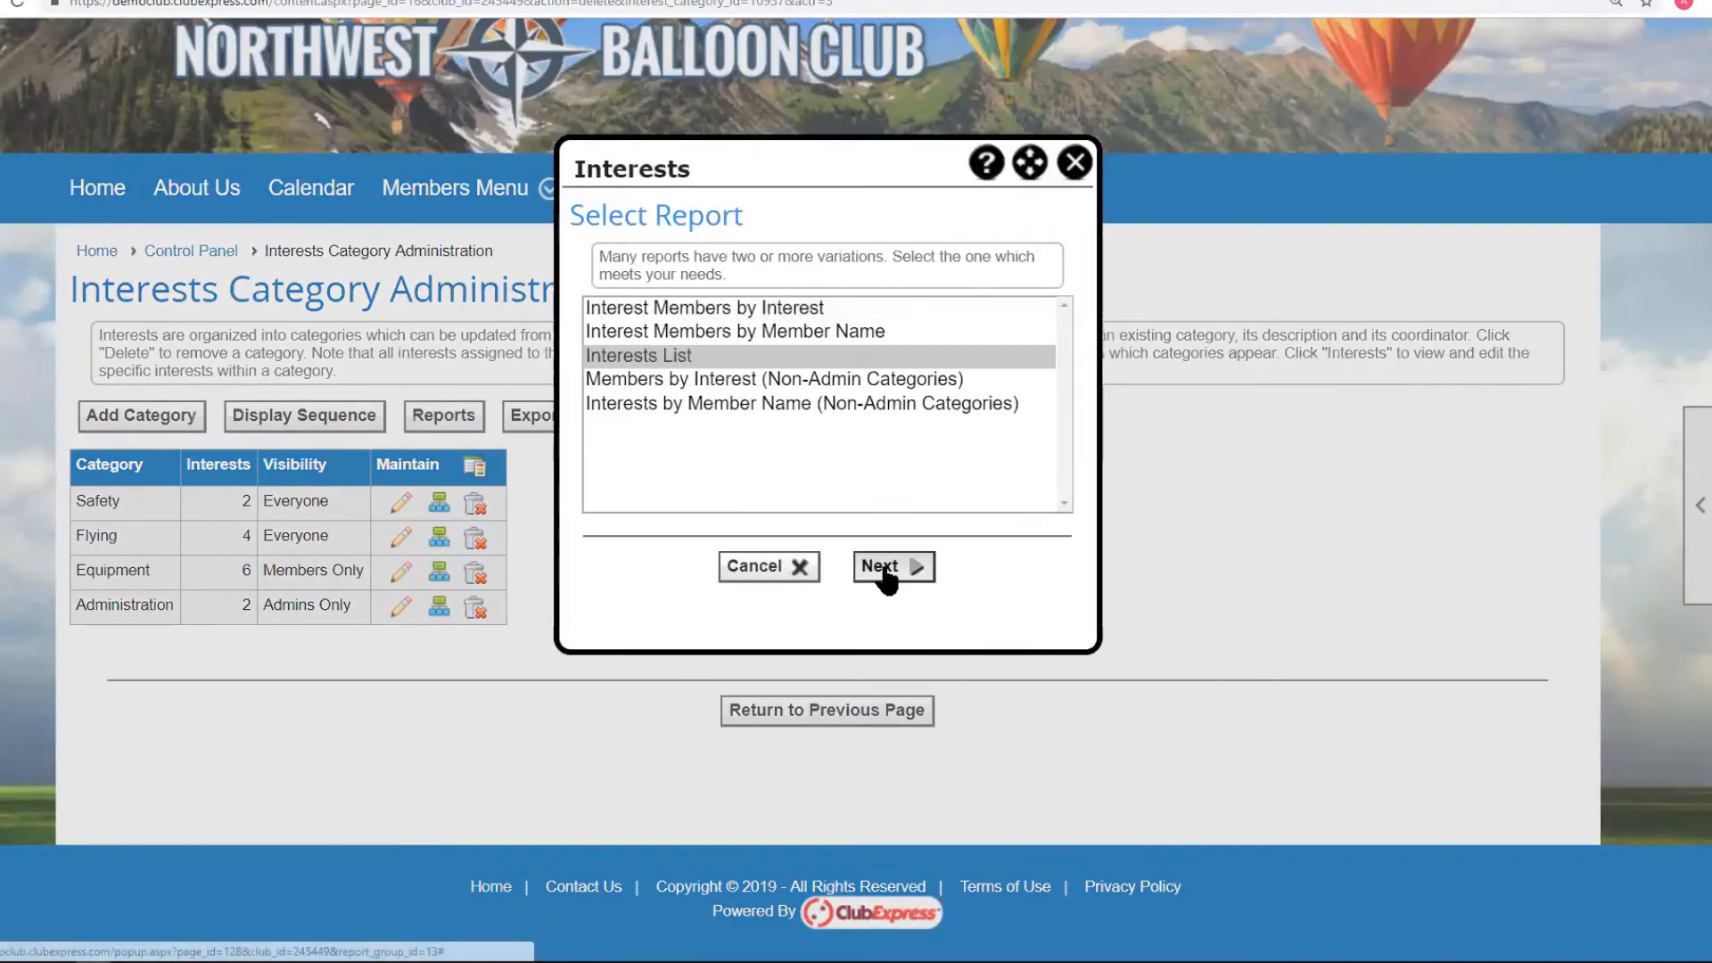
left_click(887, 568)
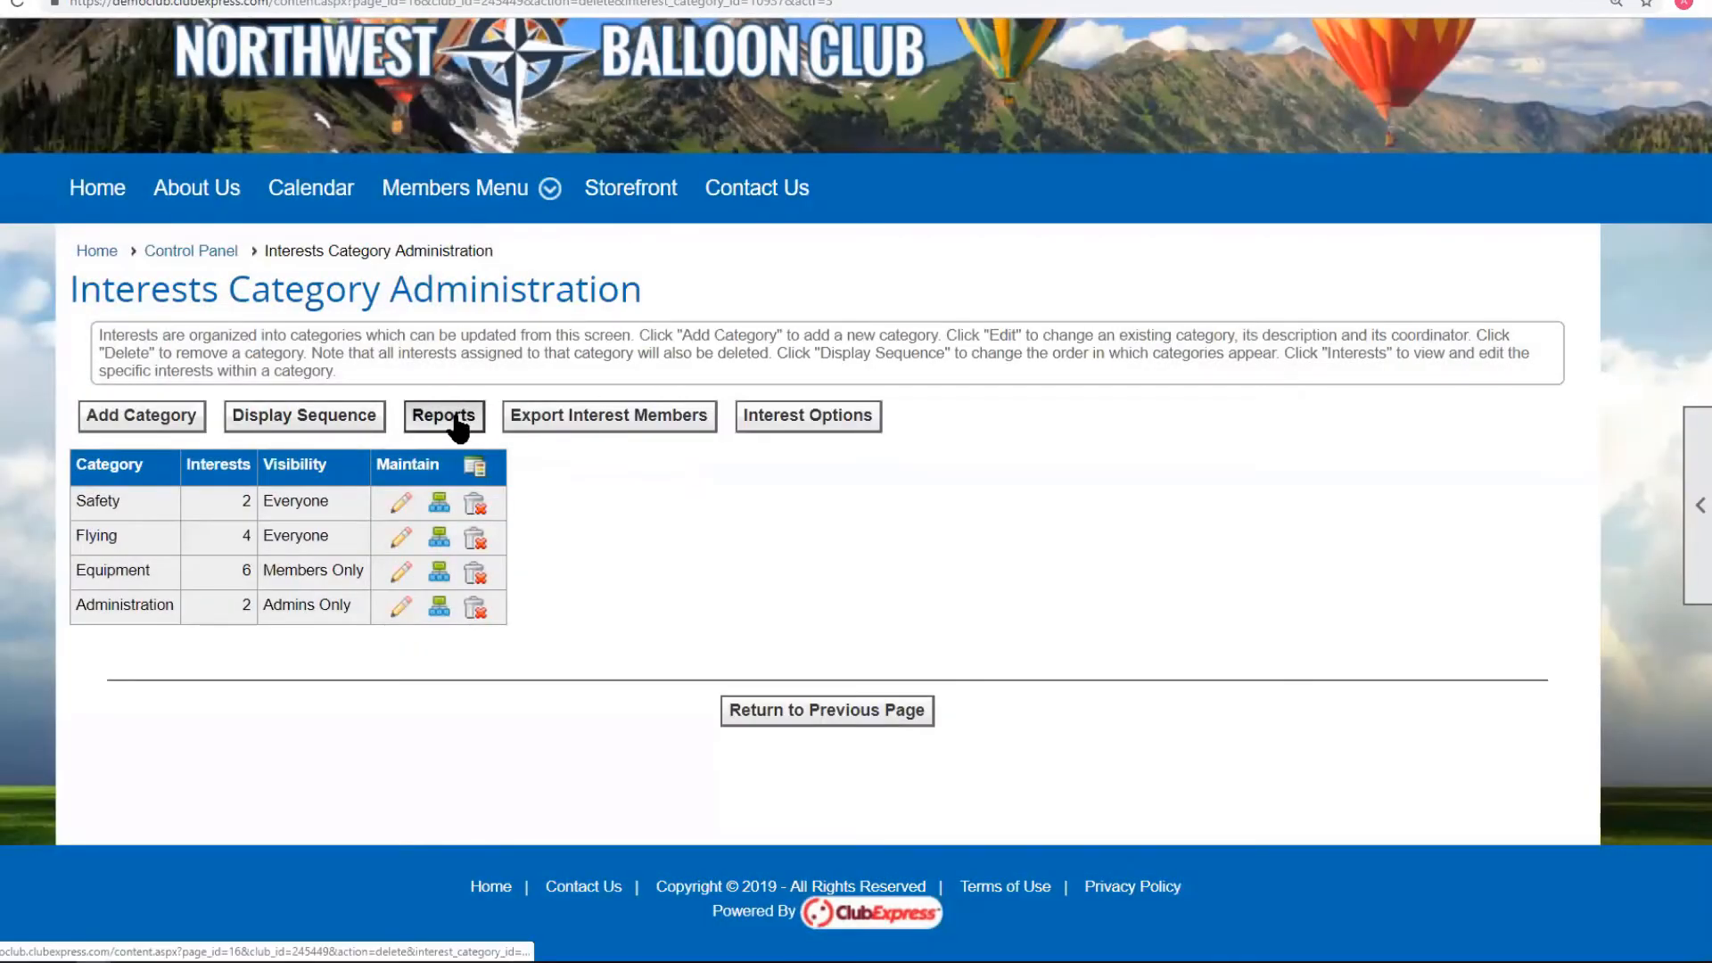
left_click(451, 419)
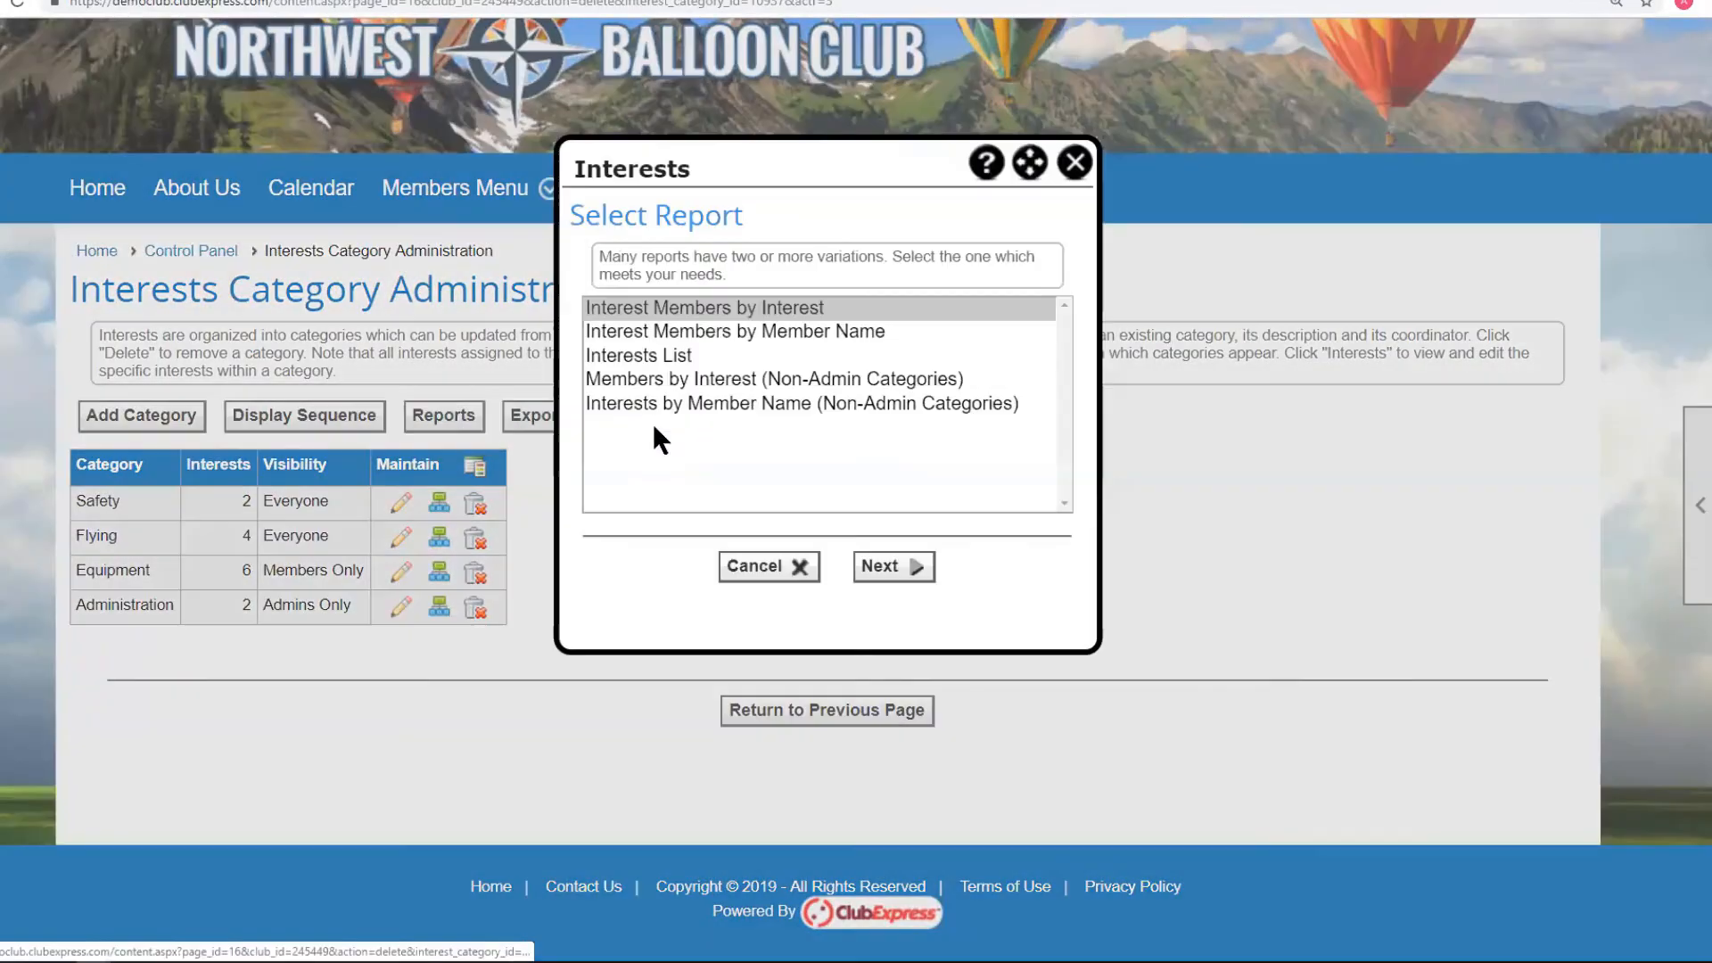
left_click(679, 379)
left_click(878, 569)
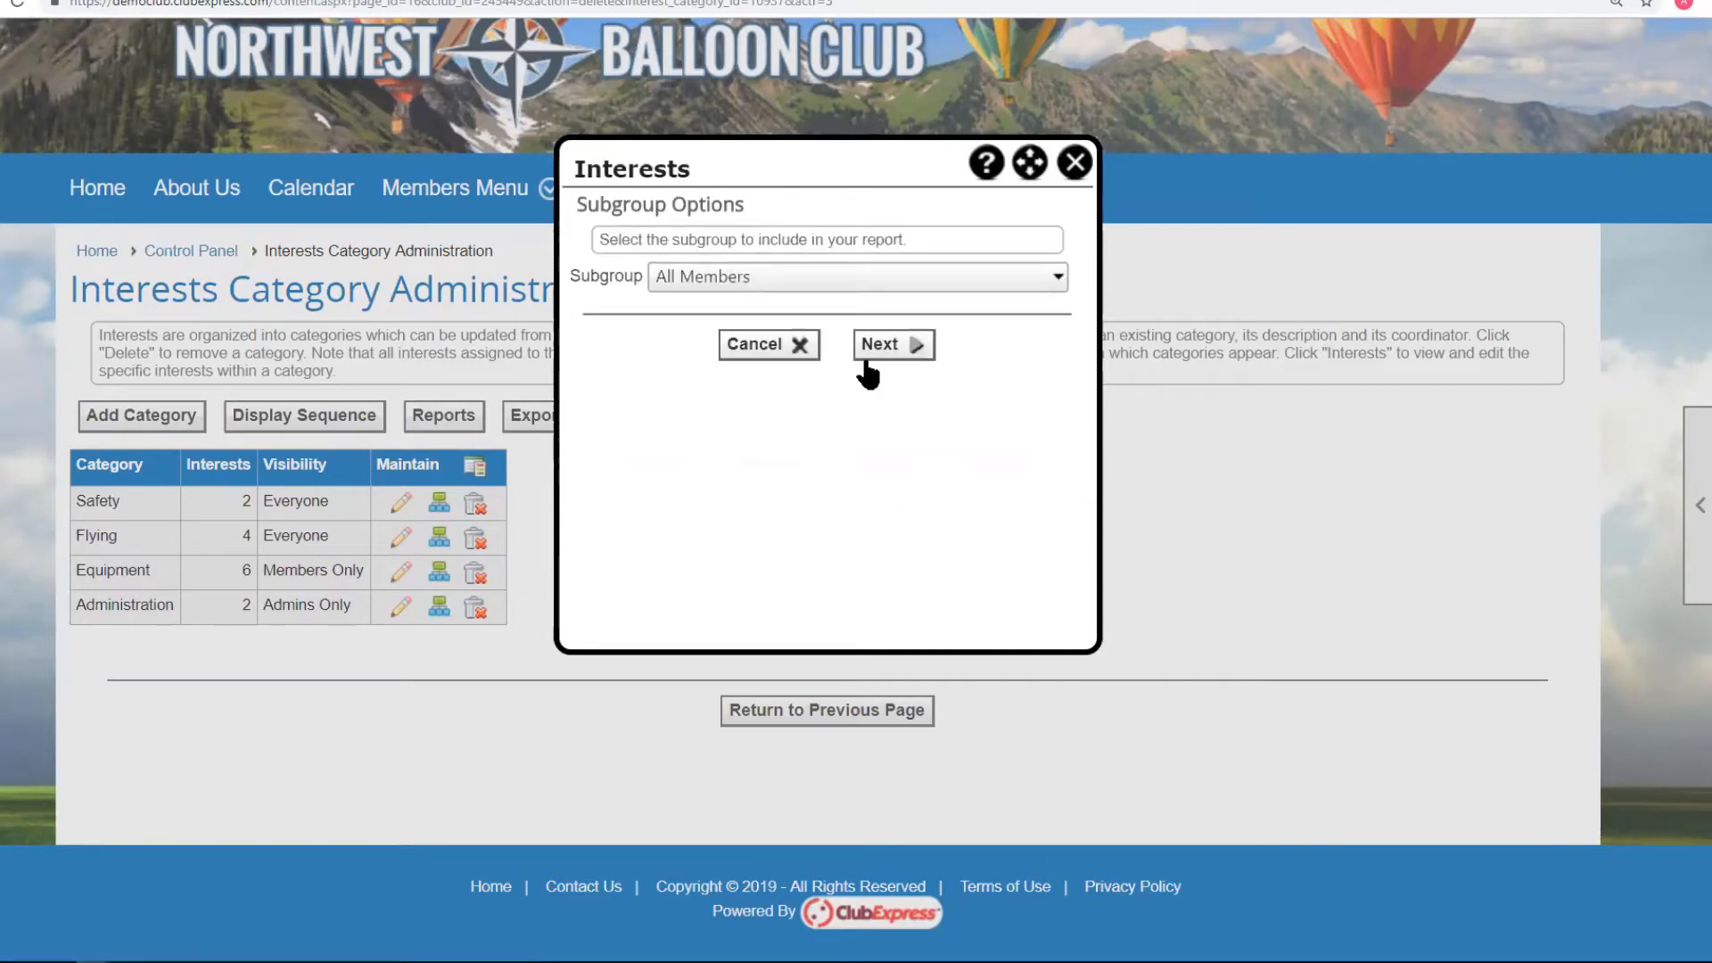
left_click(749, 277)
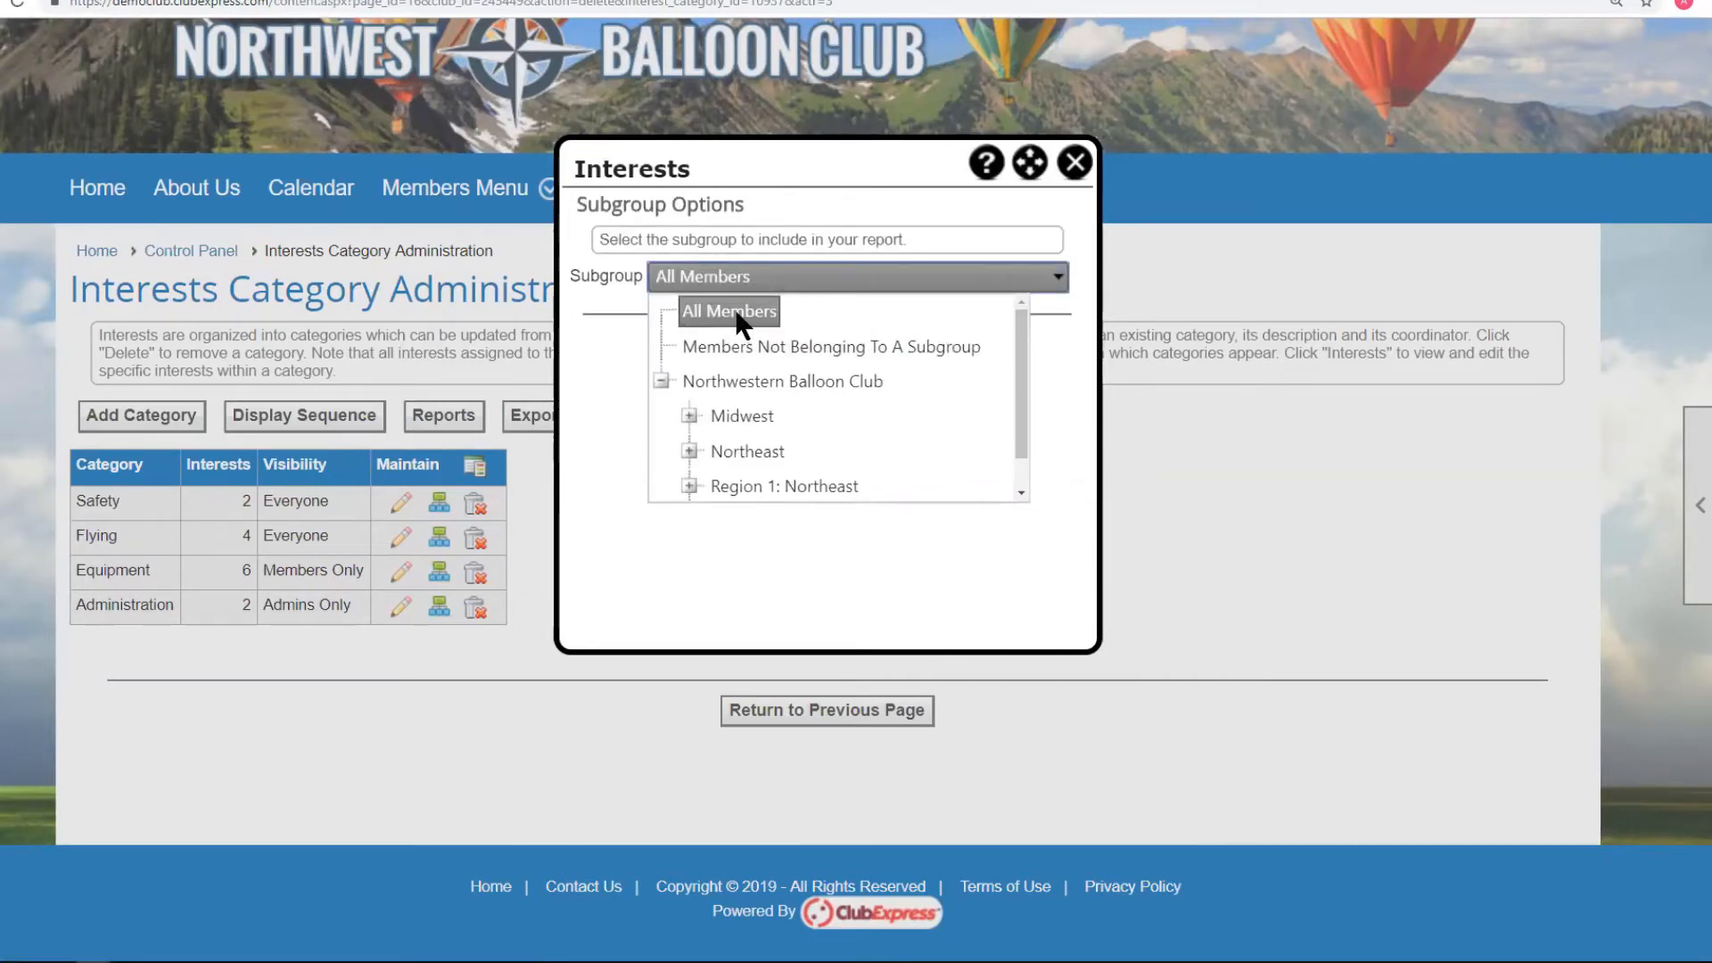
left_click(1052, 392)
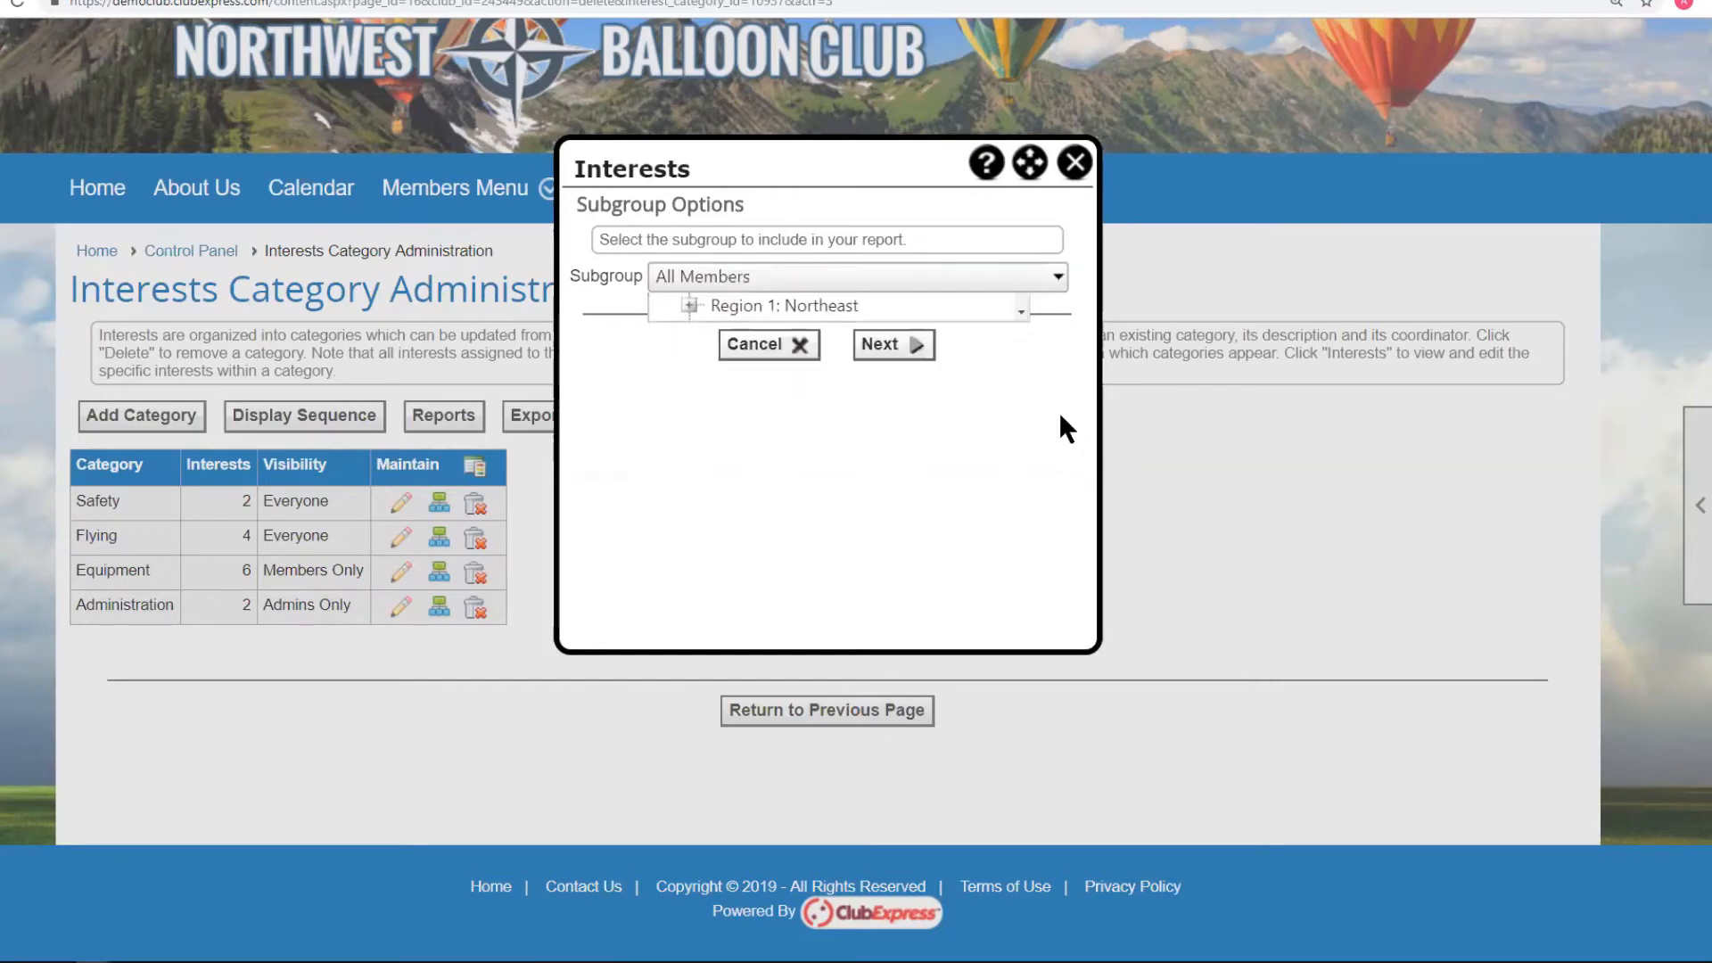
left_click(881, 356)
left_click(901, 546)
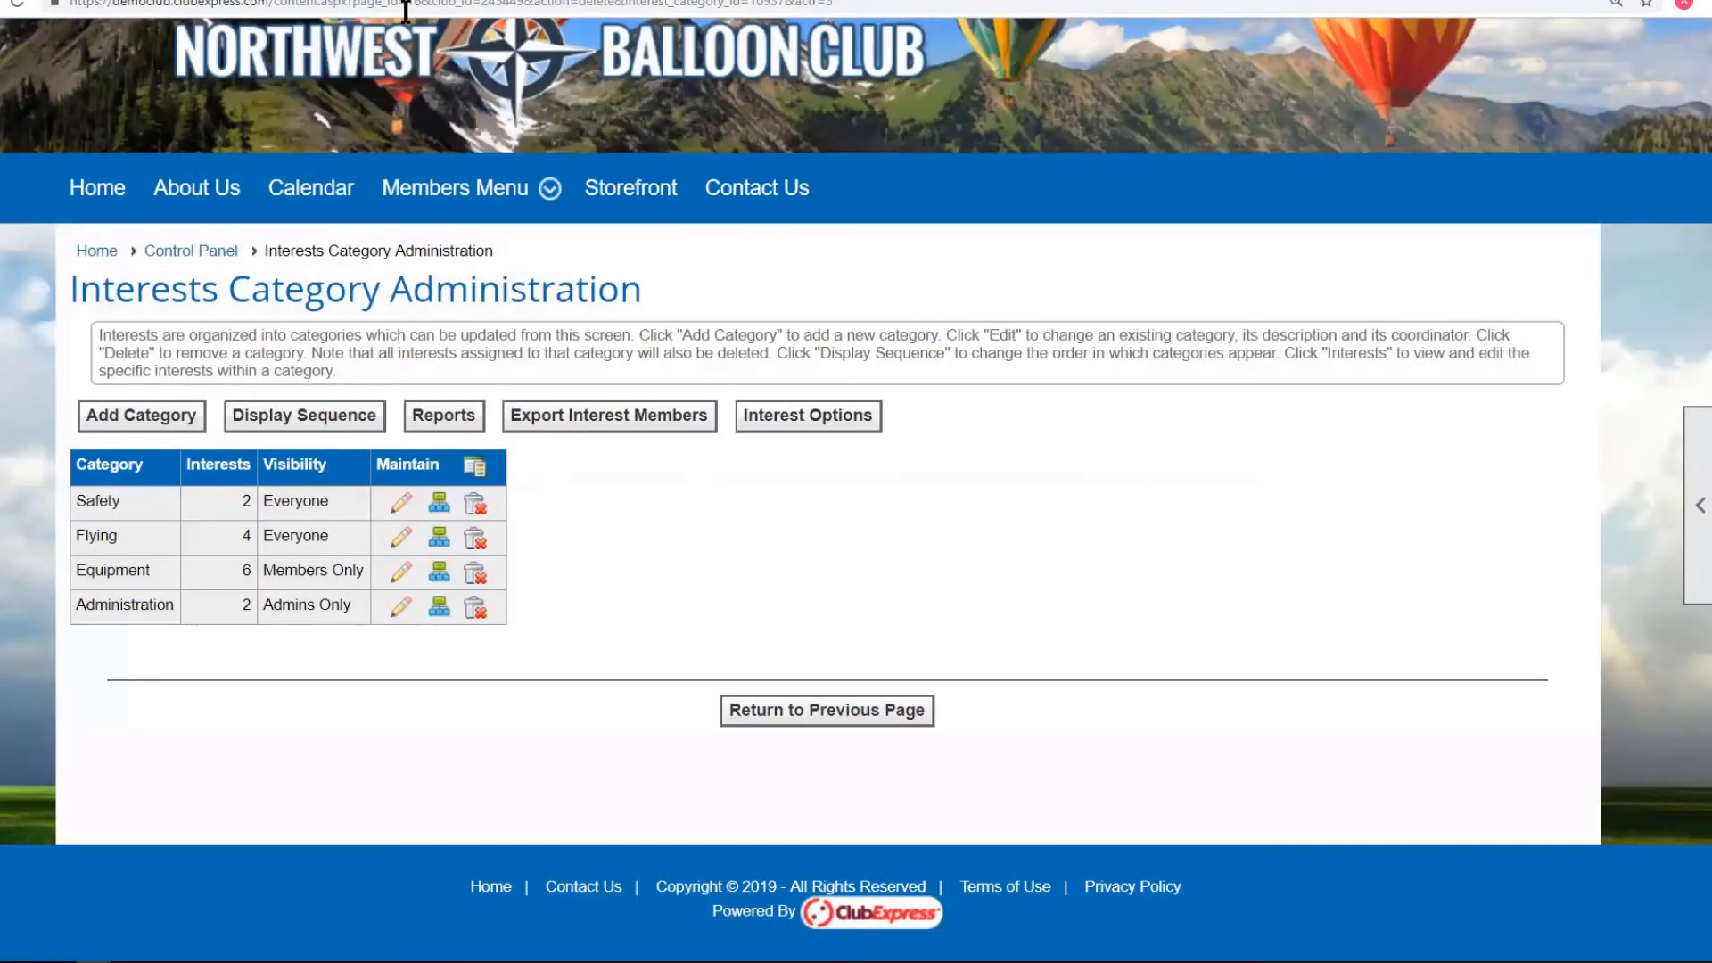
Export interest members for the All Members subgroup to CSV and open interests (3).csv.
left_click(457, 415)
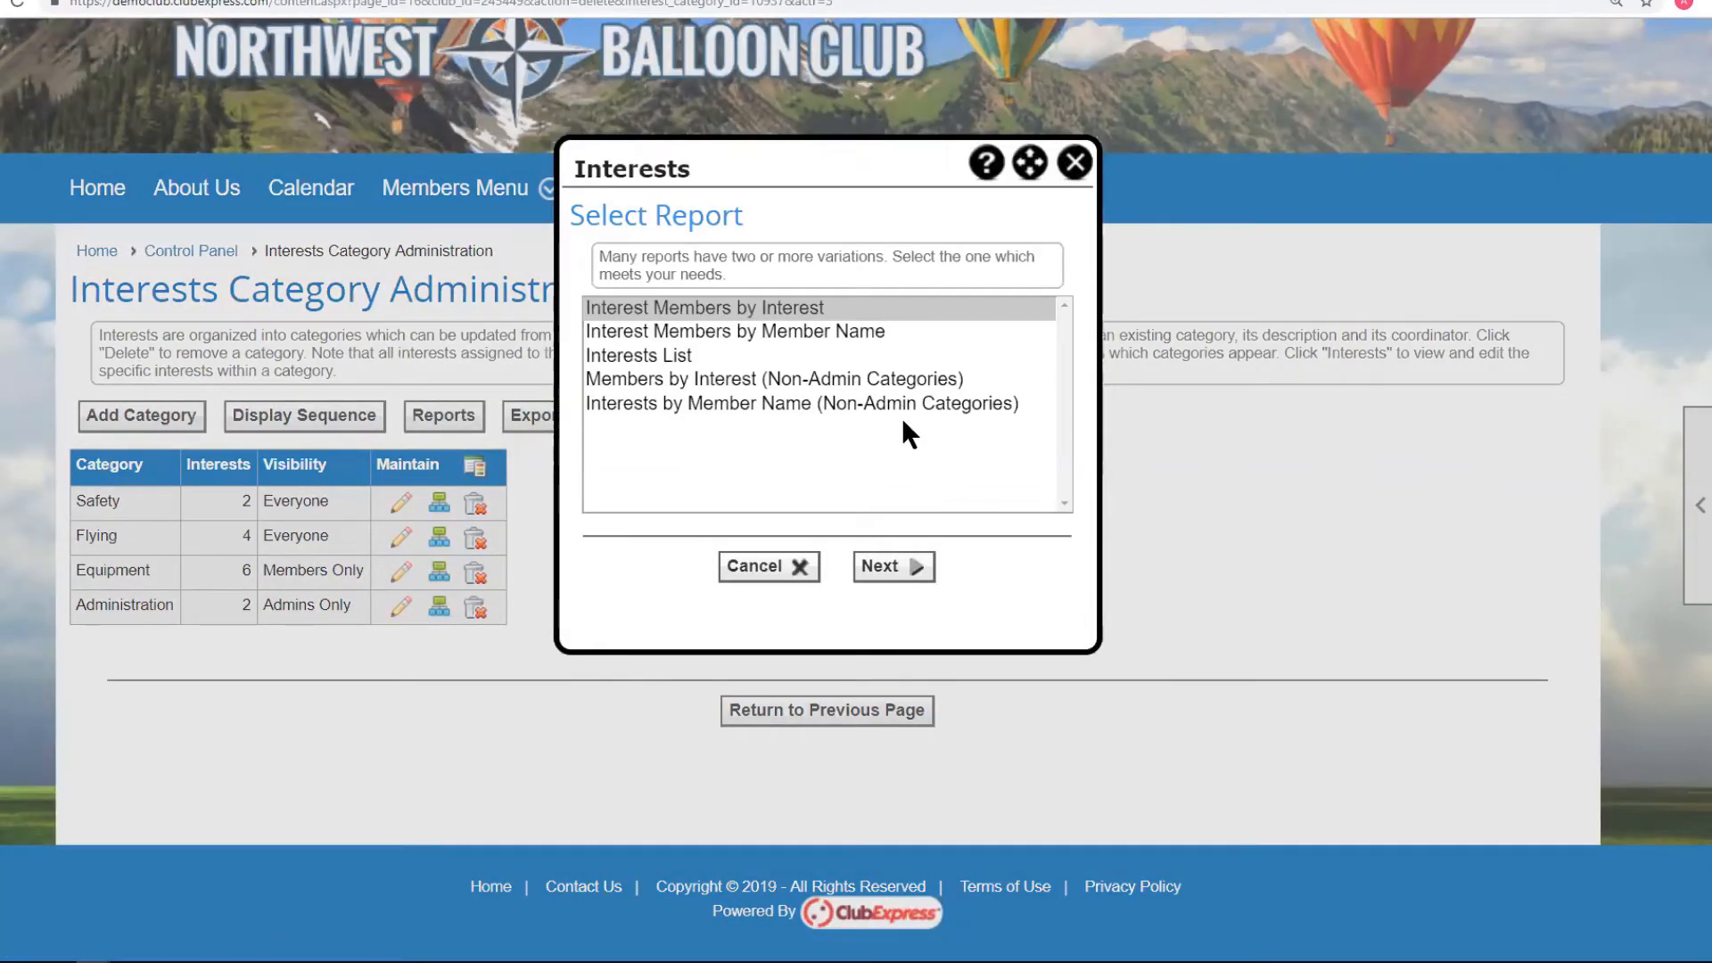
left_click(775, 567)
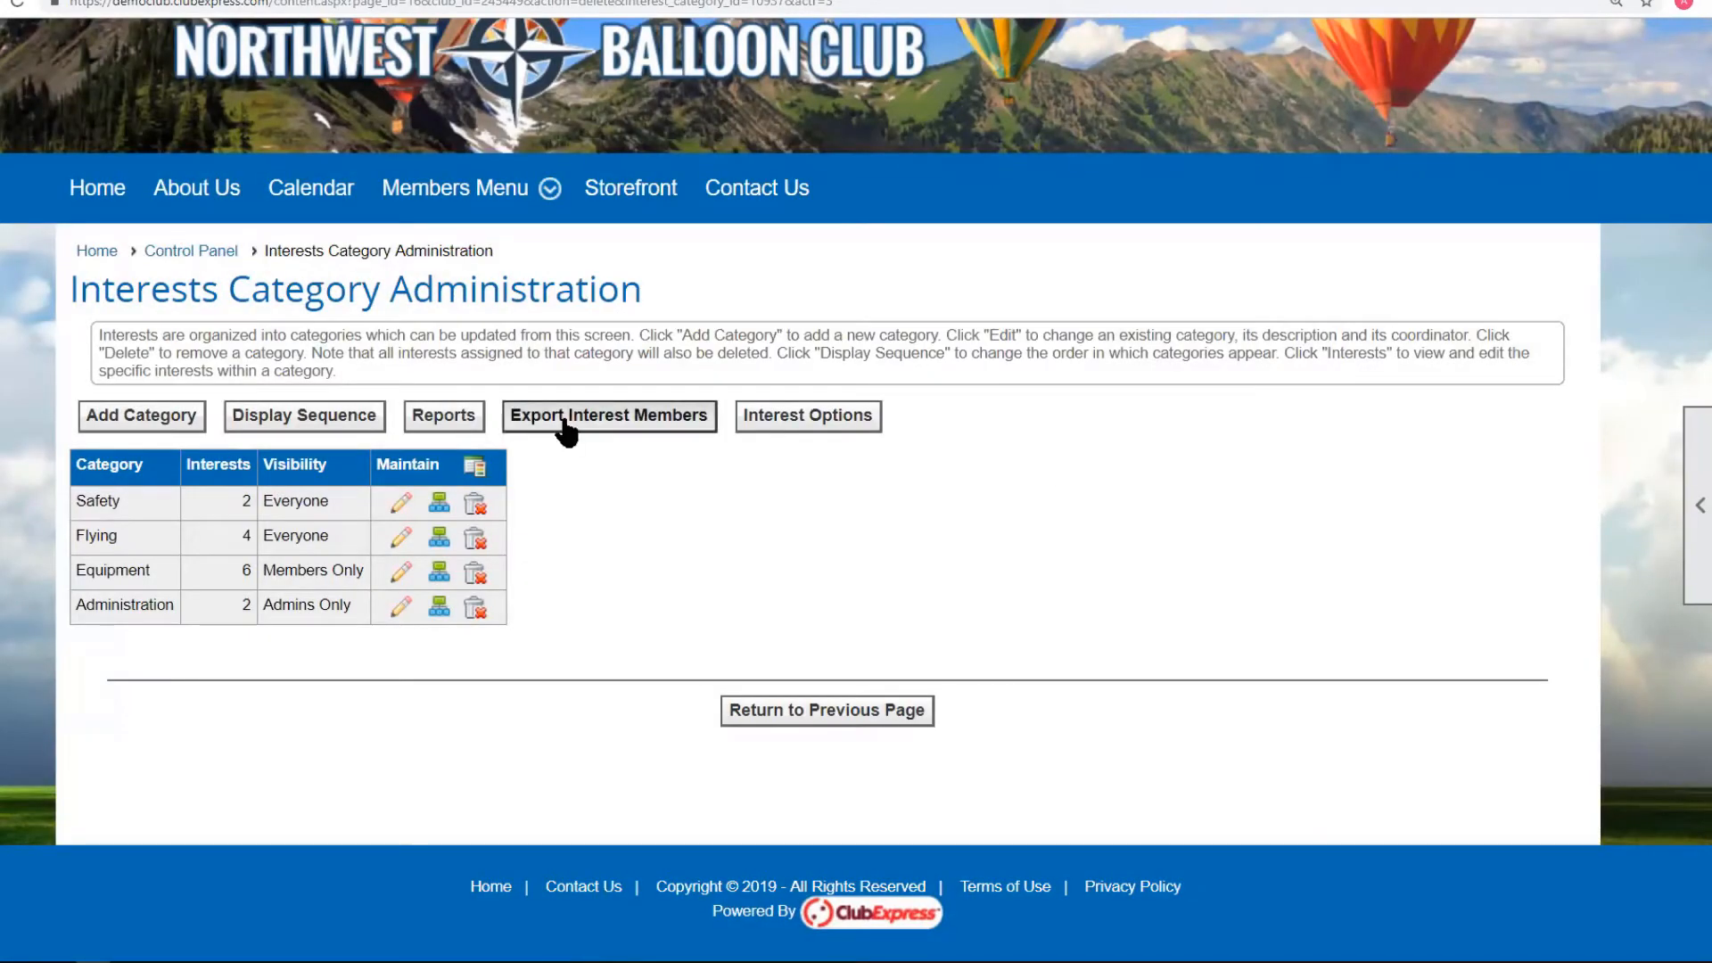
left_click(631, 426)
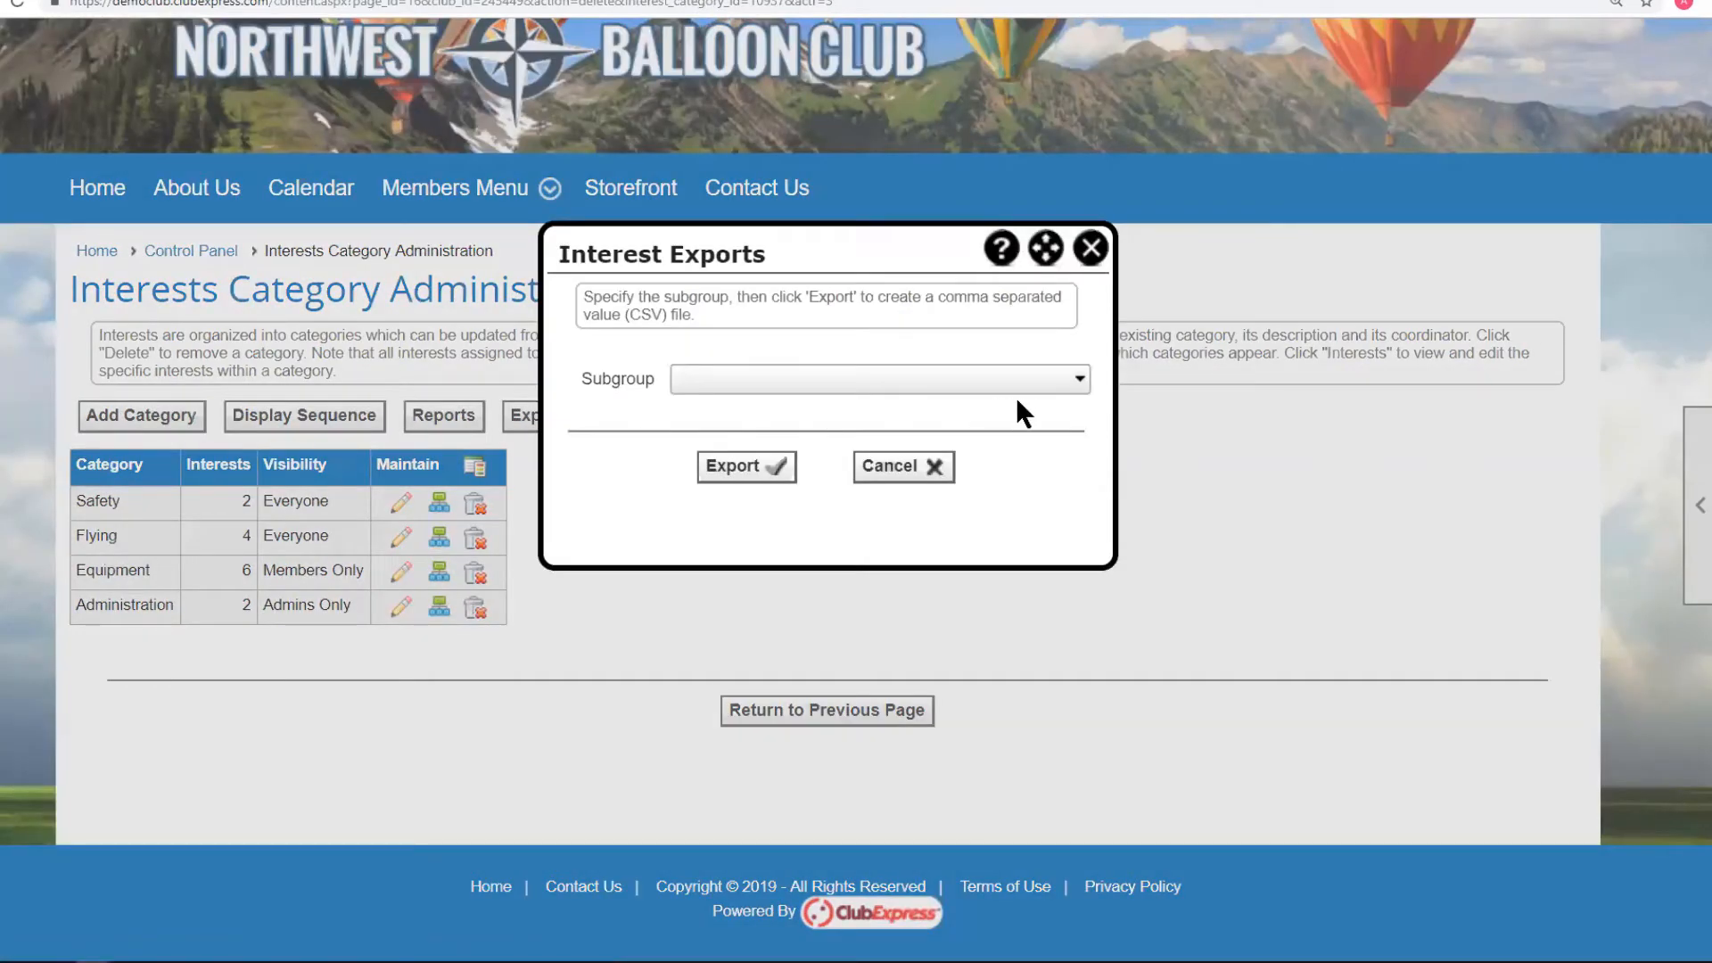
left_click(1065, 379)
left_click(788, 412)
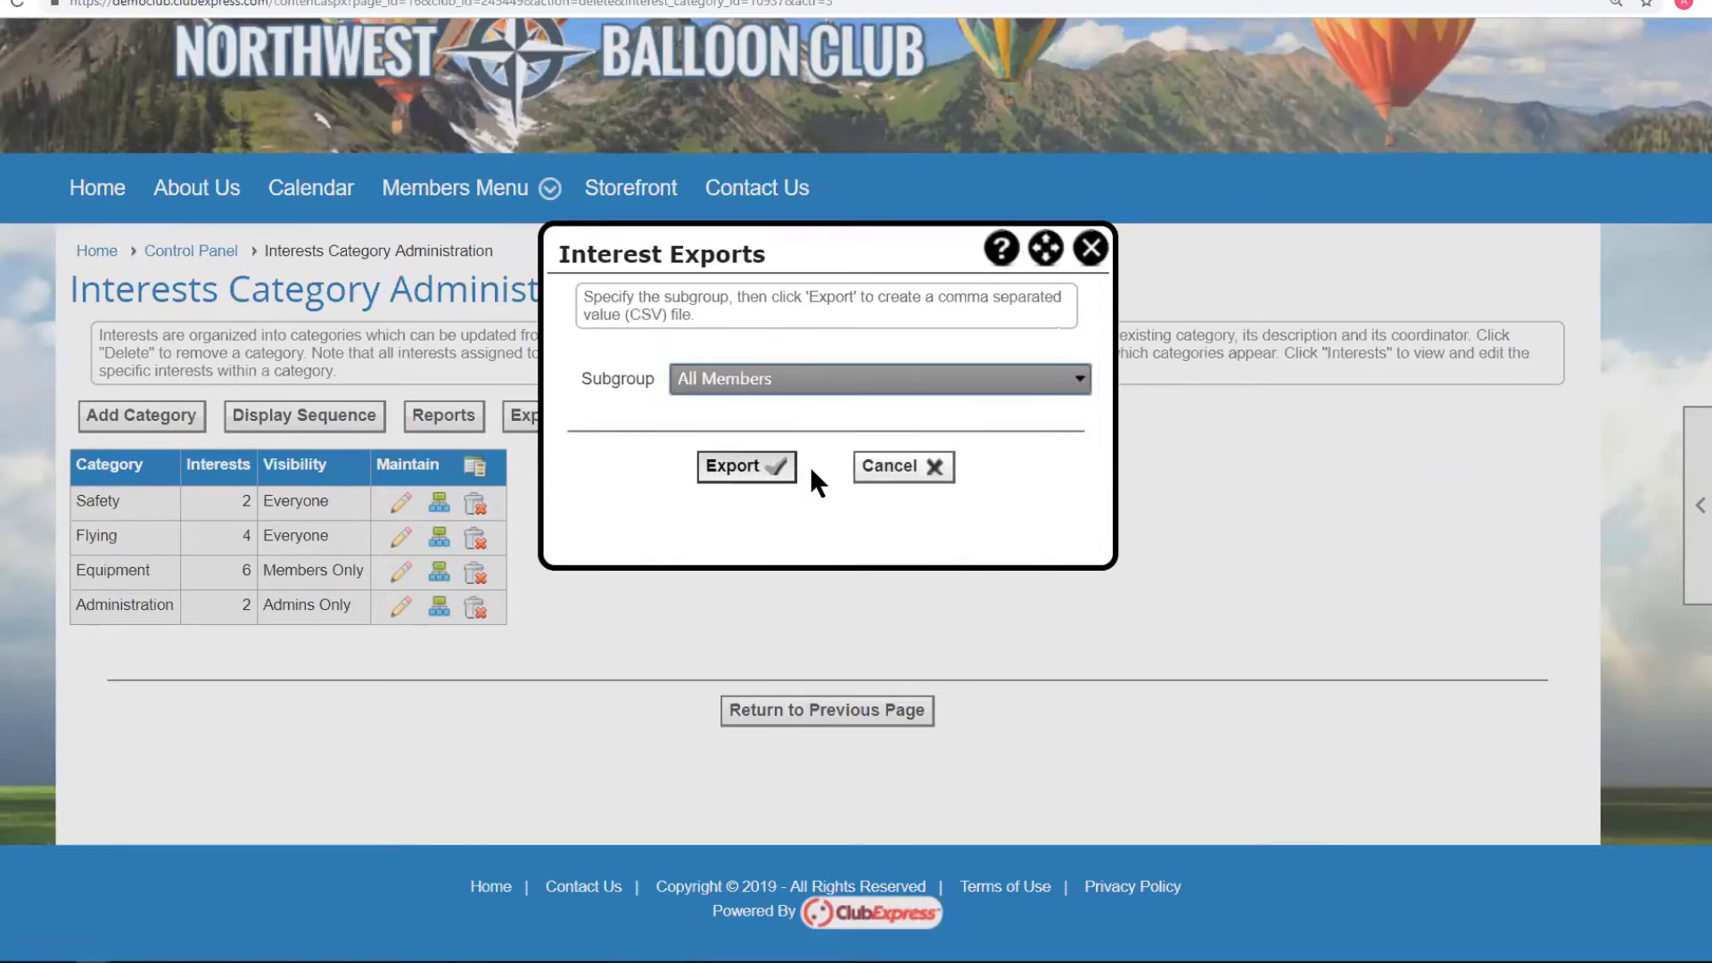
left_click(727, 472)
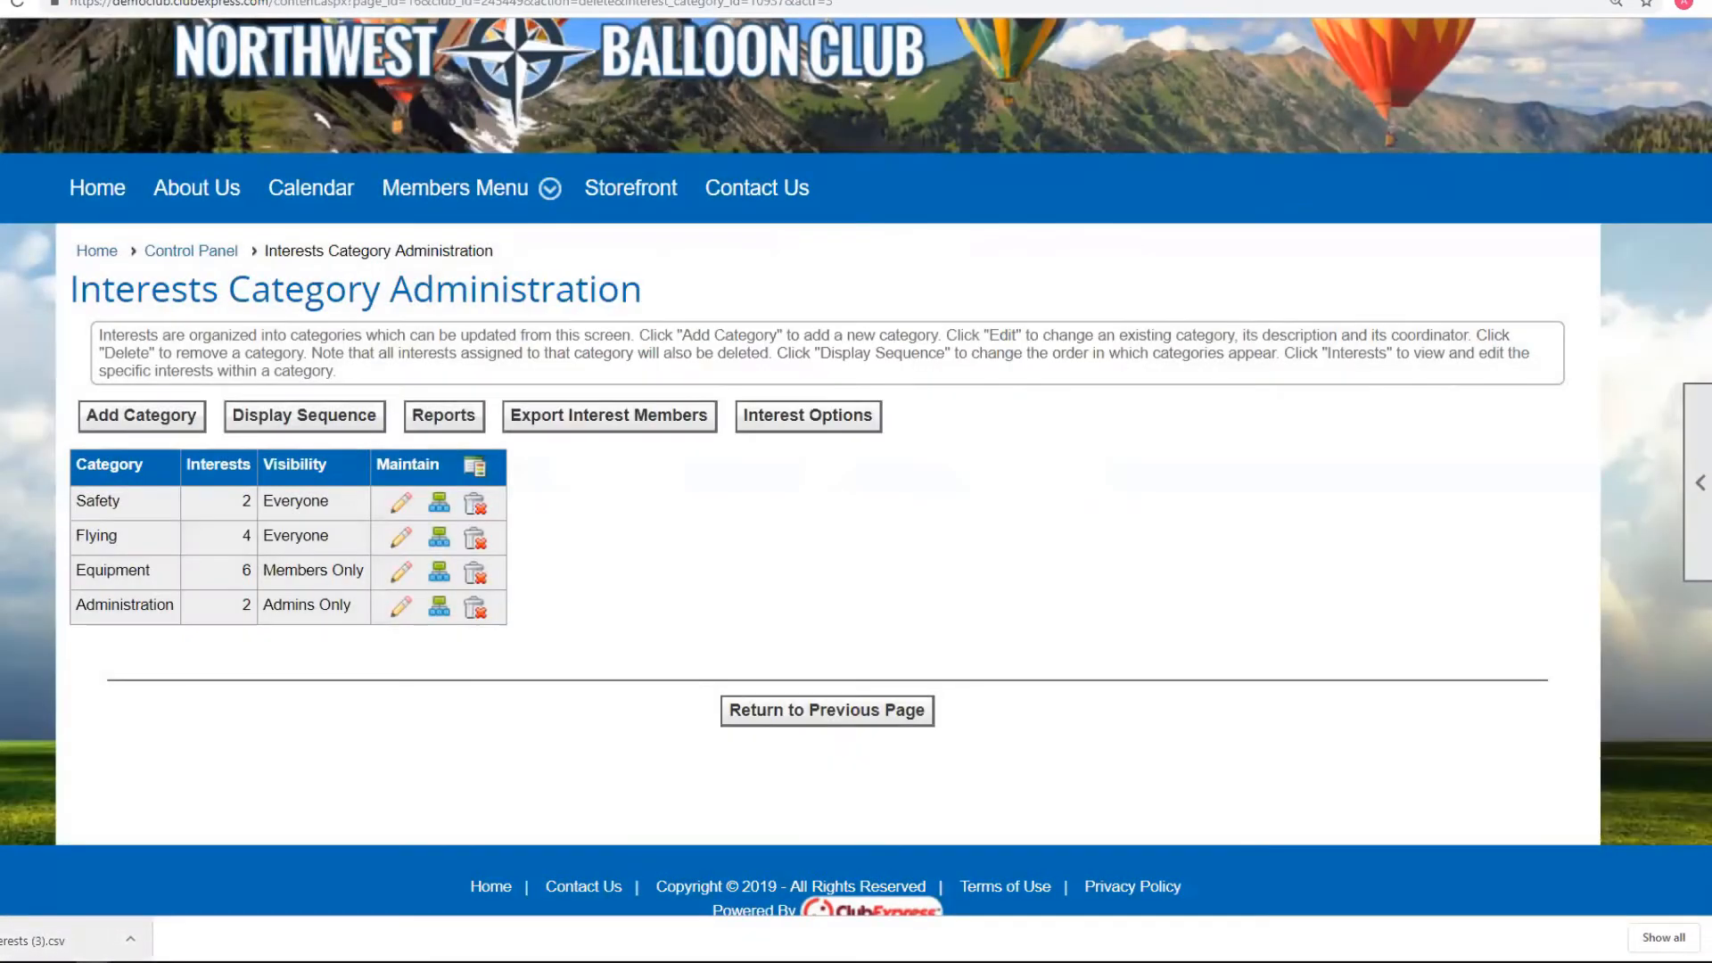
left_click(44, 940)
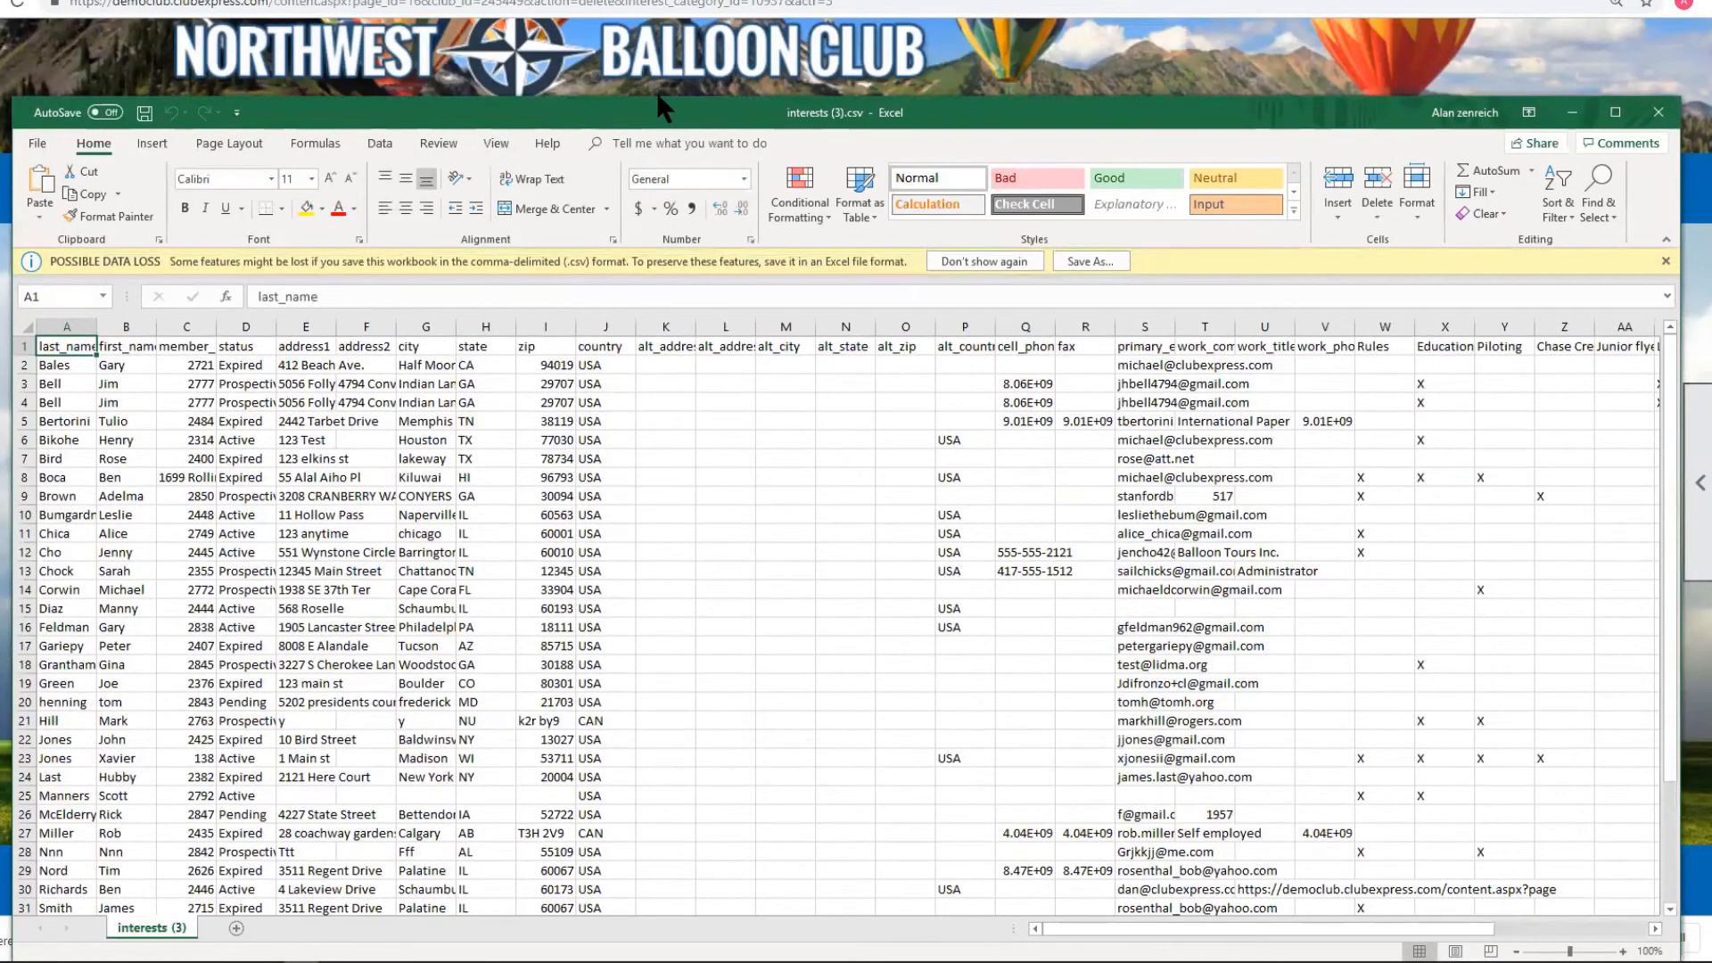
Autofit last_name column A, narrow Rules column W, and widen Envelopes column AE.
left_click_drag(657, 100, 664, 1)
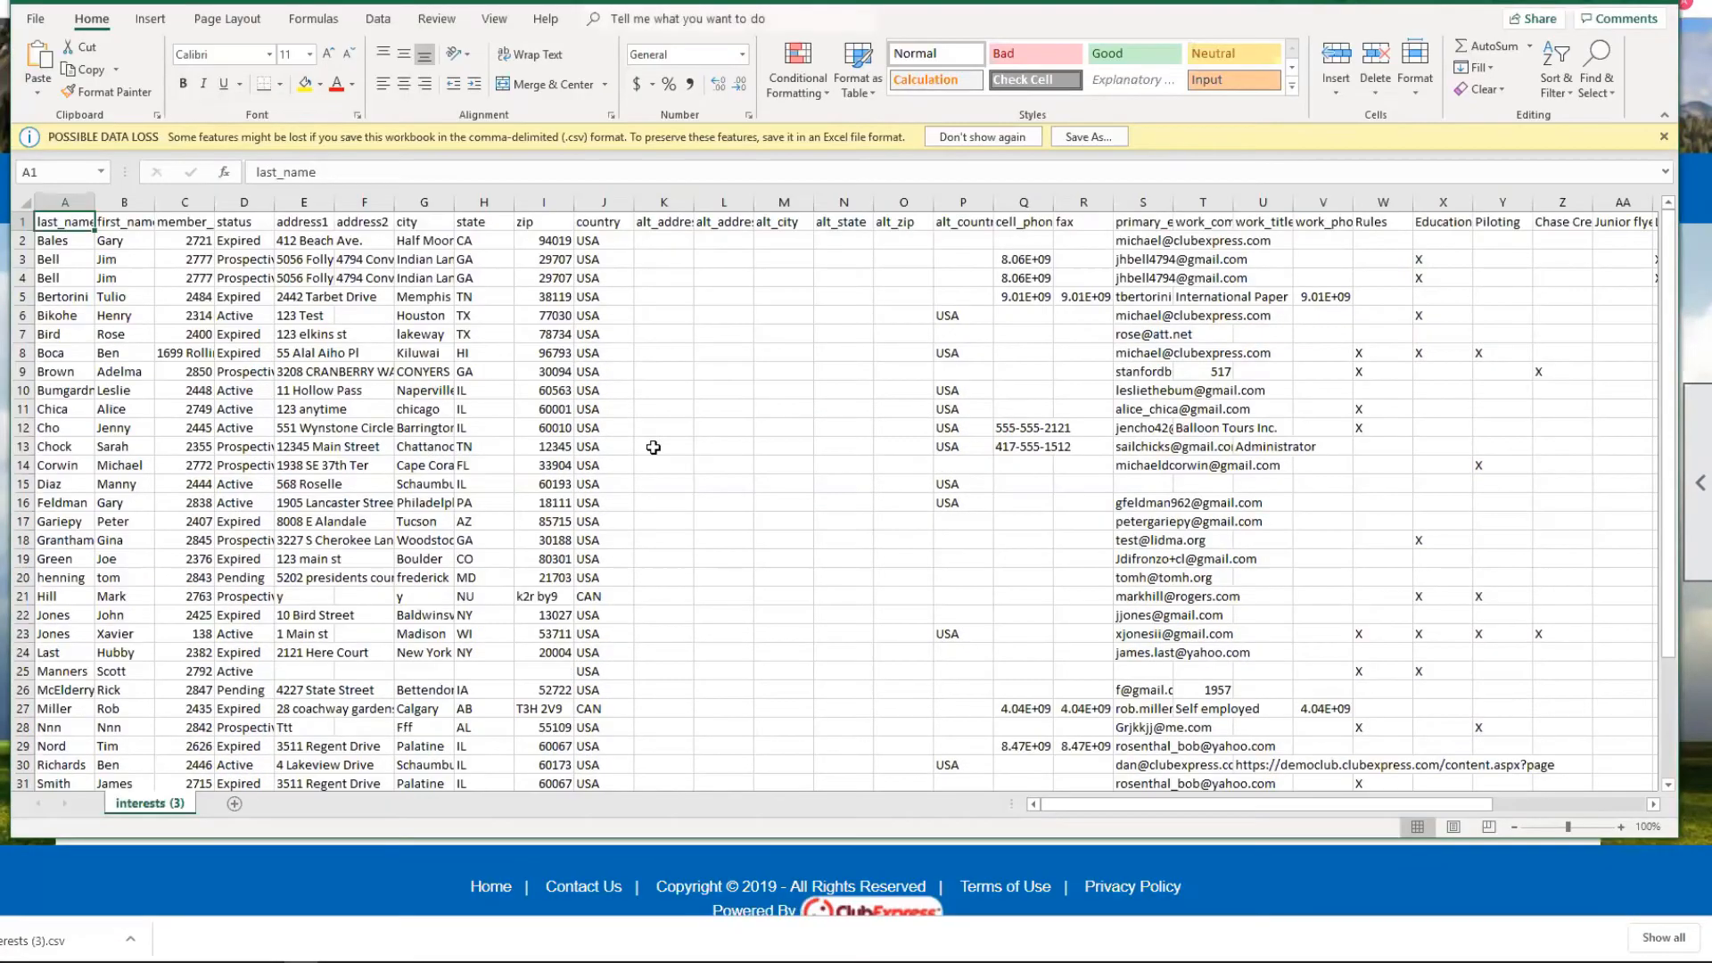
double_click(96, 197)
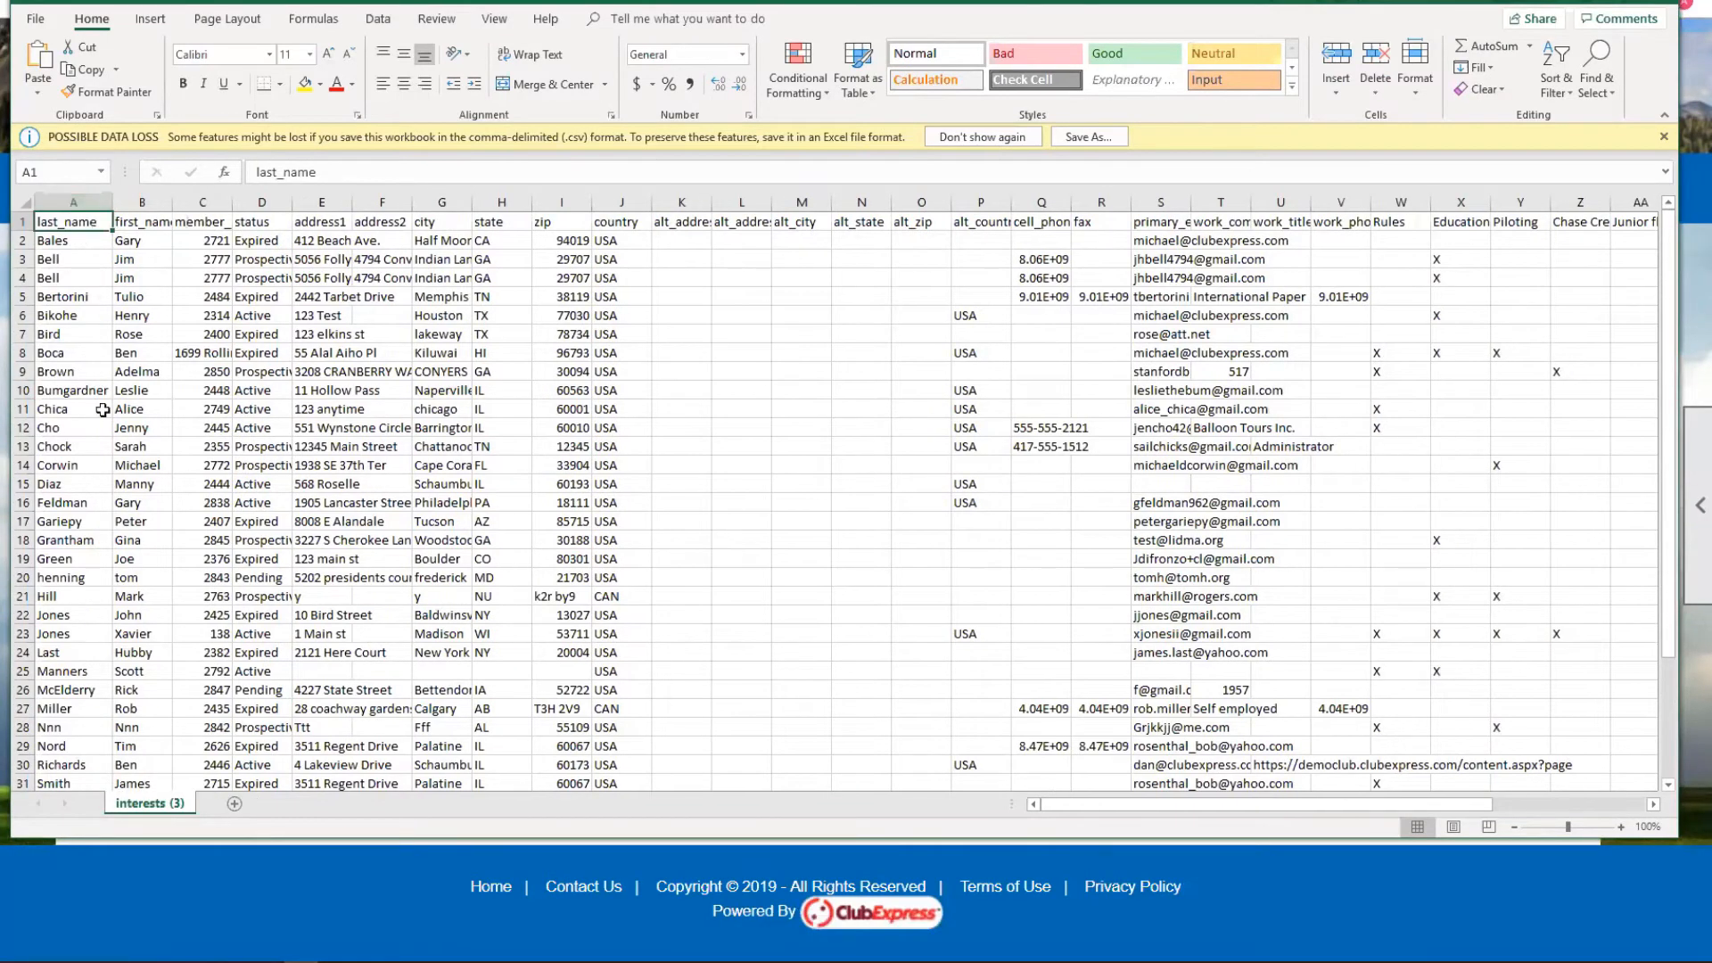
left_click_drag(1669, 297, 1656, 257)
left_click_drag(1093, 797, 1328, 805)
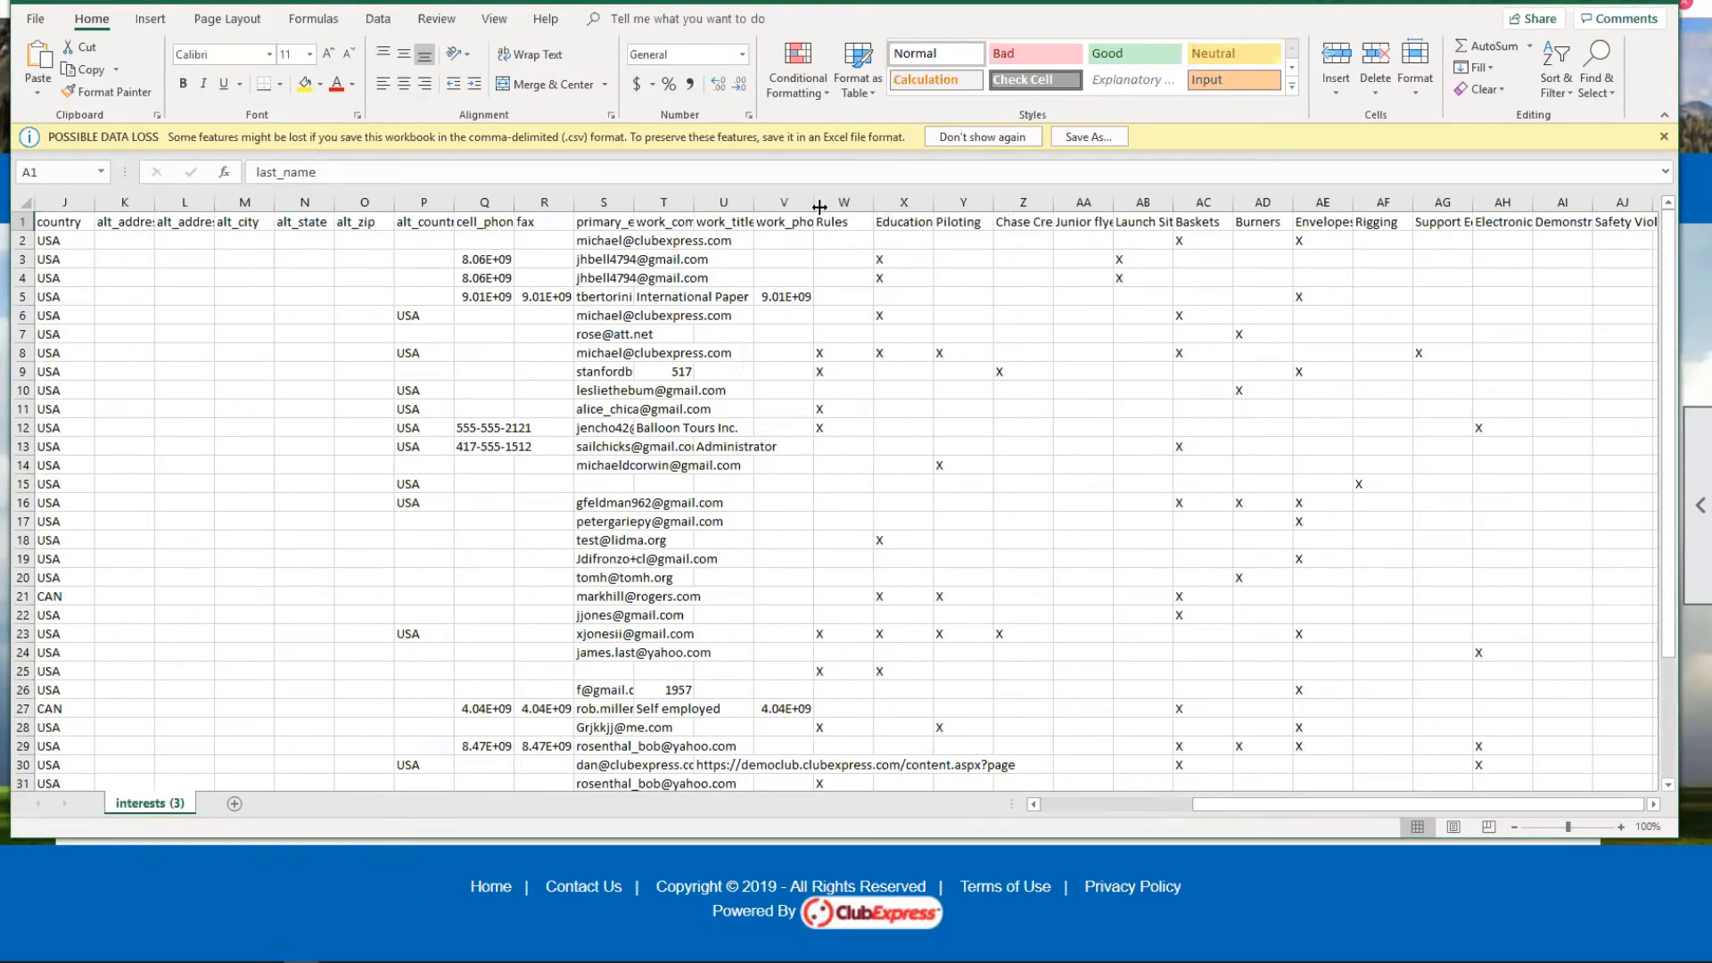
left_click_drag(874, 198, 852, 198)
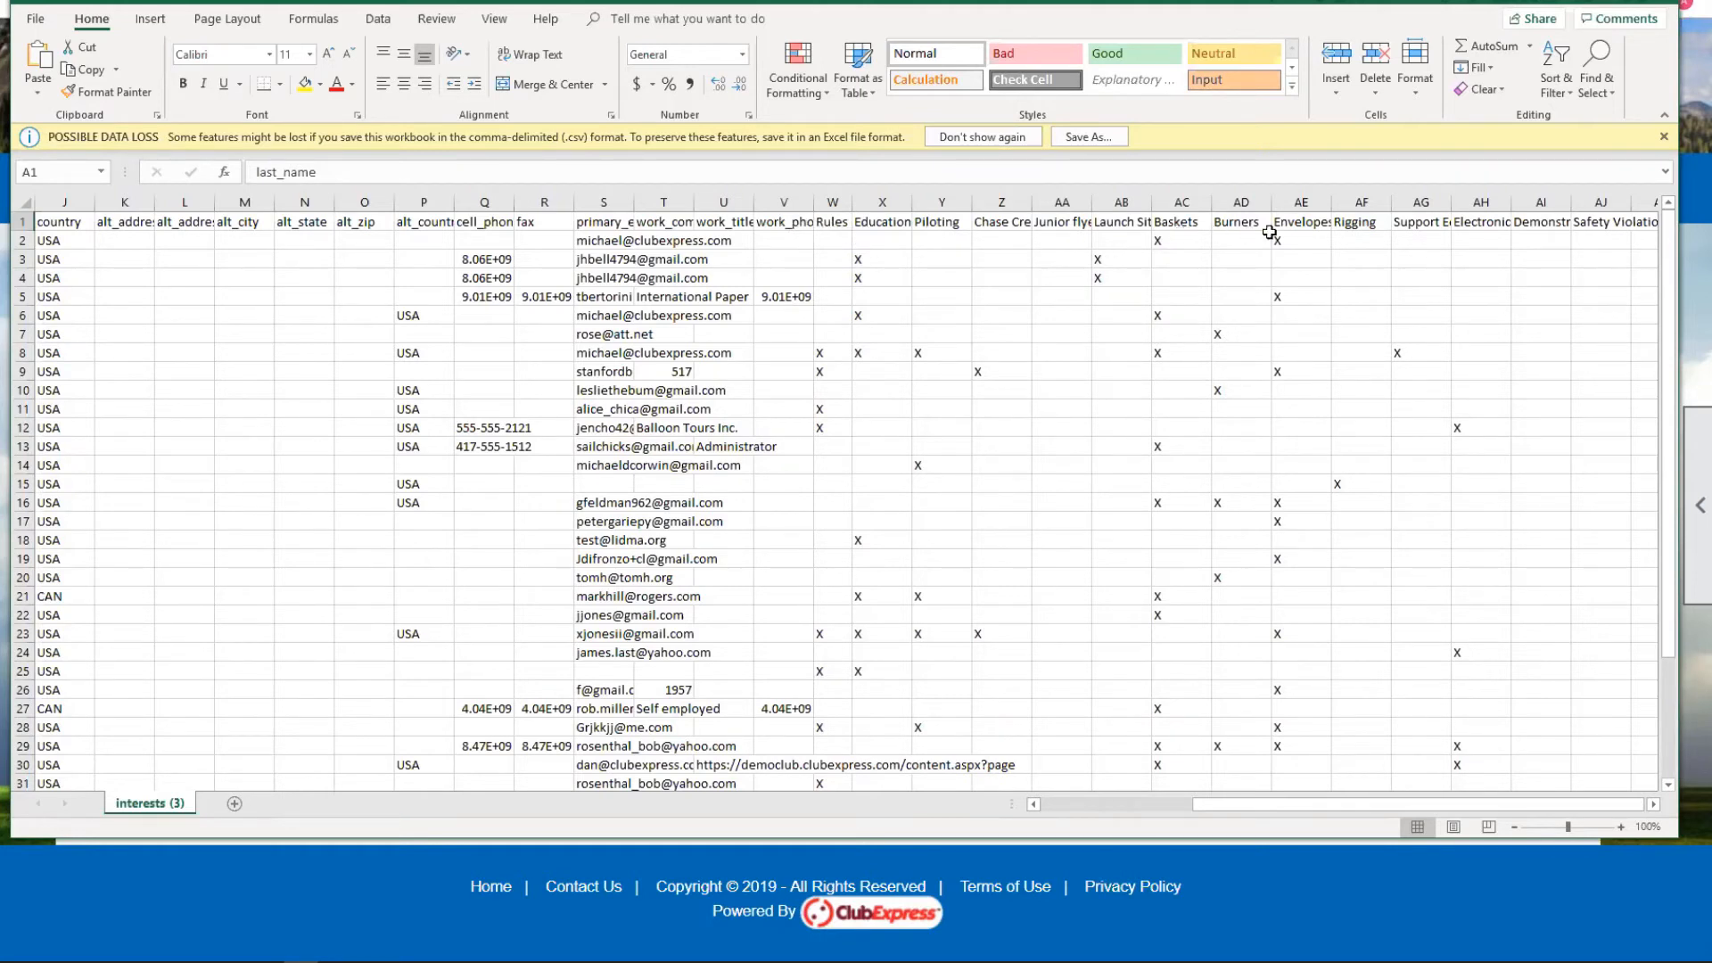
left_click_drag(1332, 202, 1382, 202)
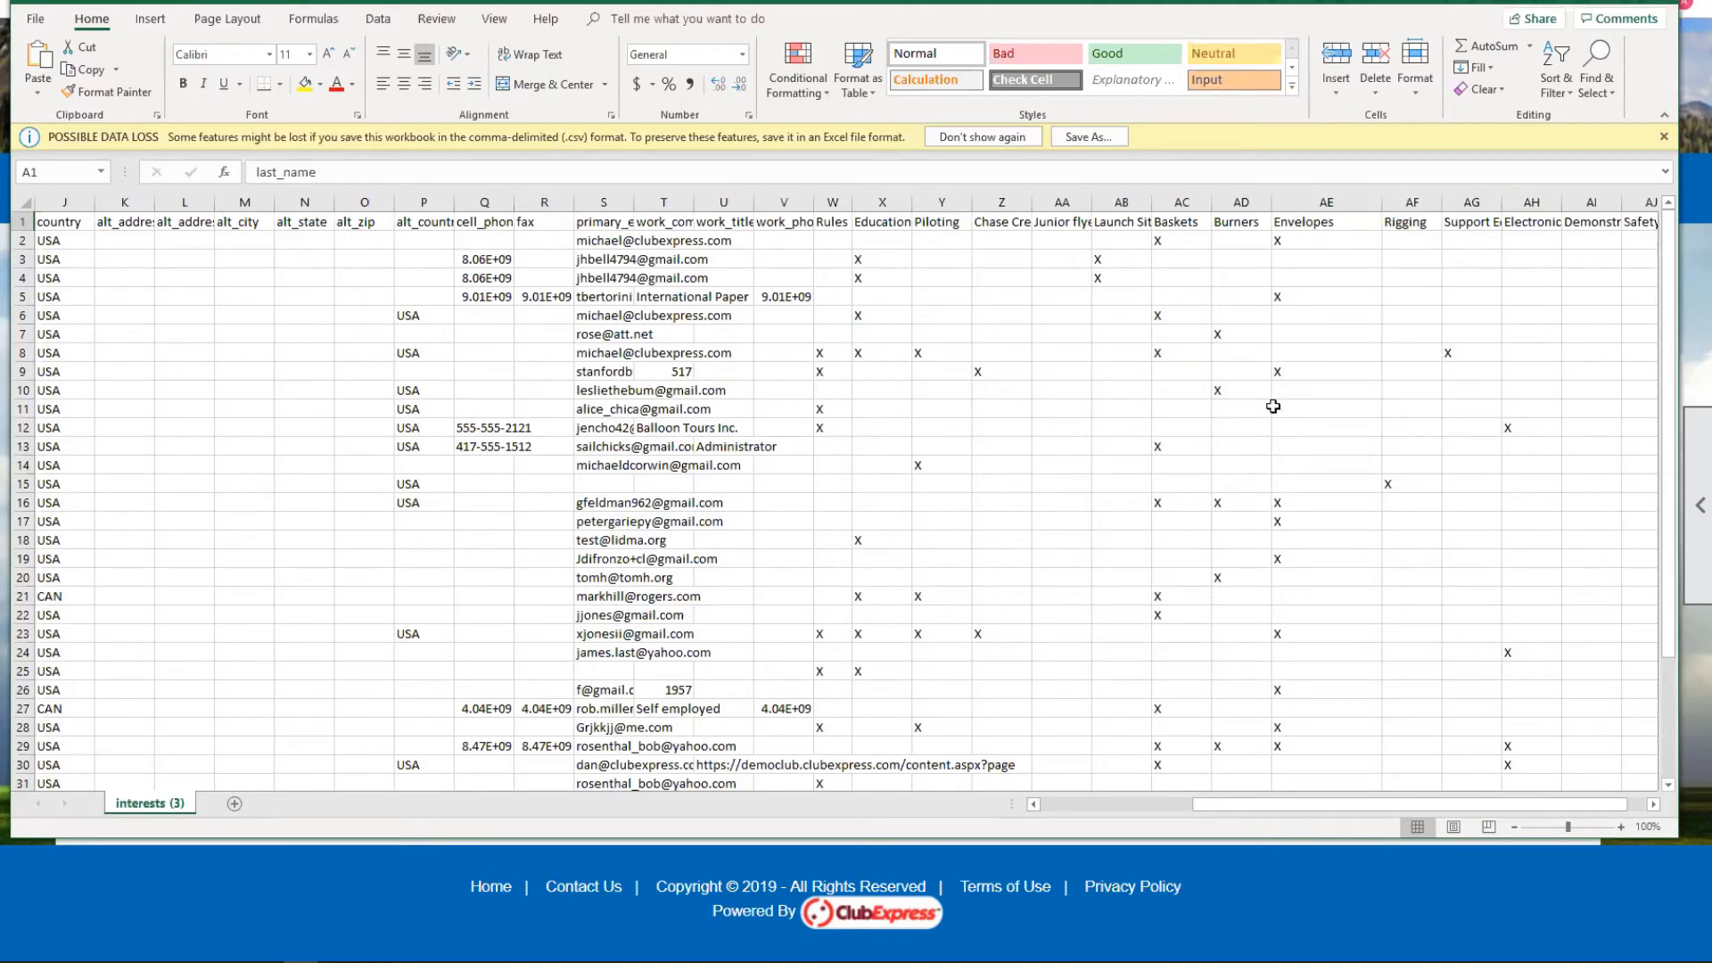
Close the interests (3).csv workbook, answering the save prompt.
left_click(1658, 3)
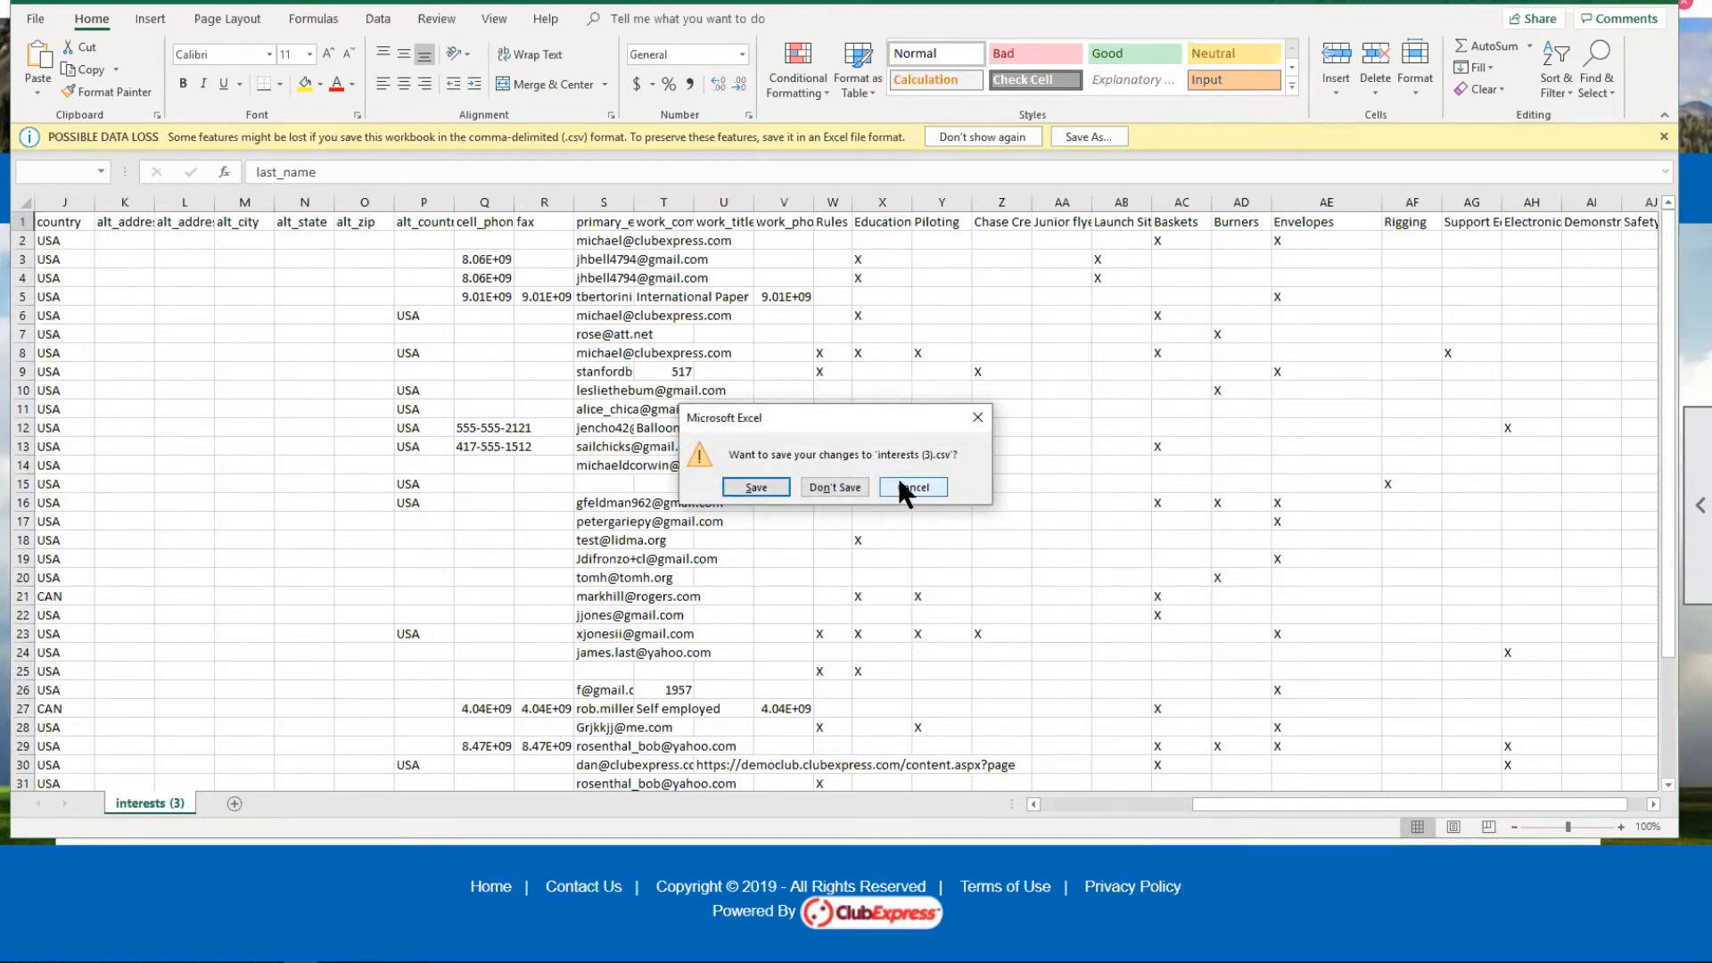
left_click(905, 487)
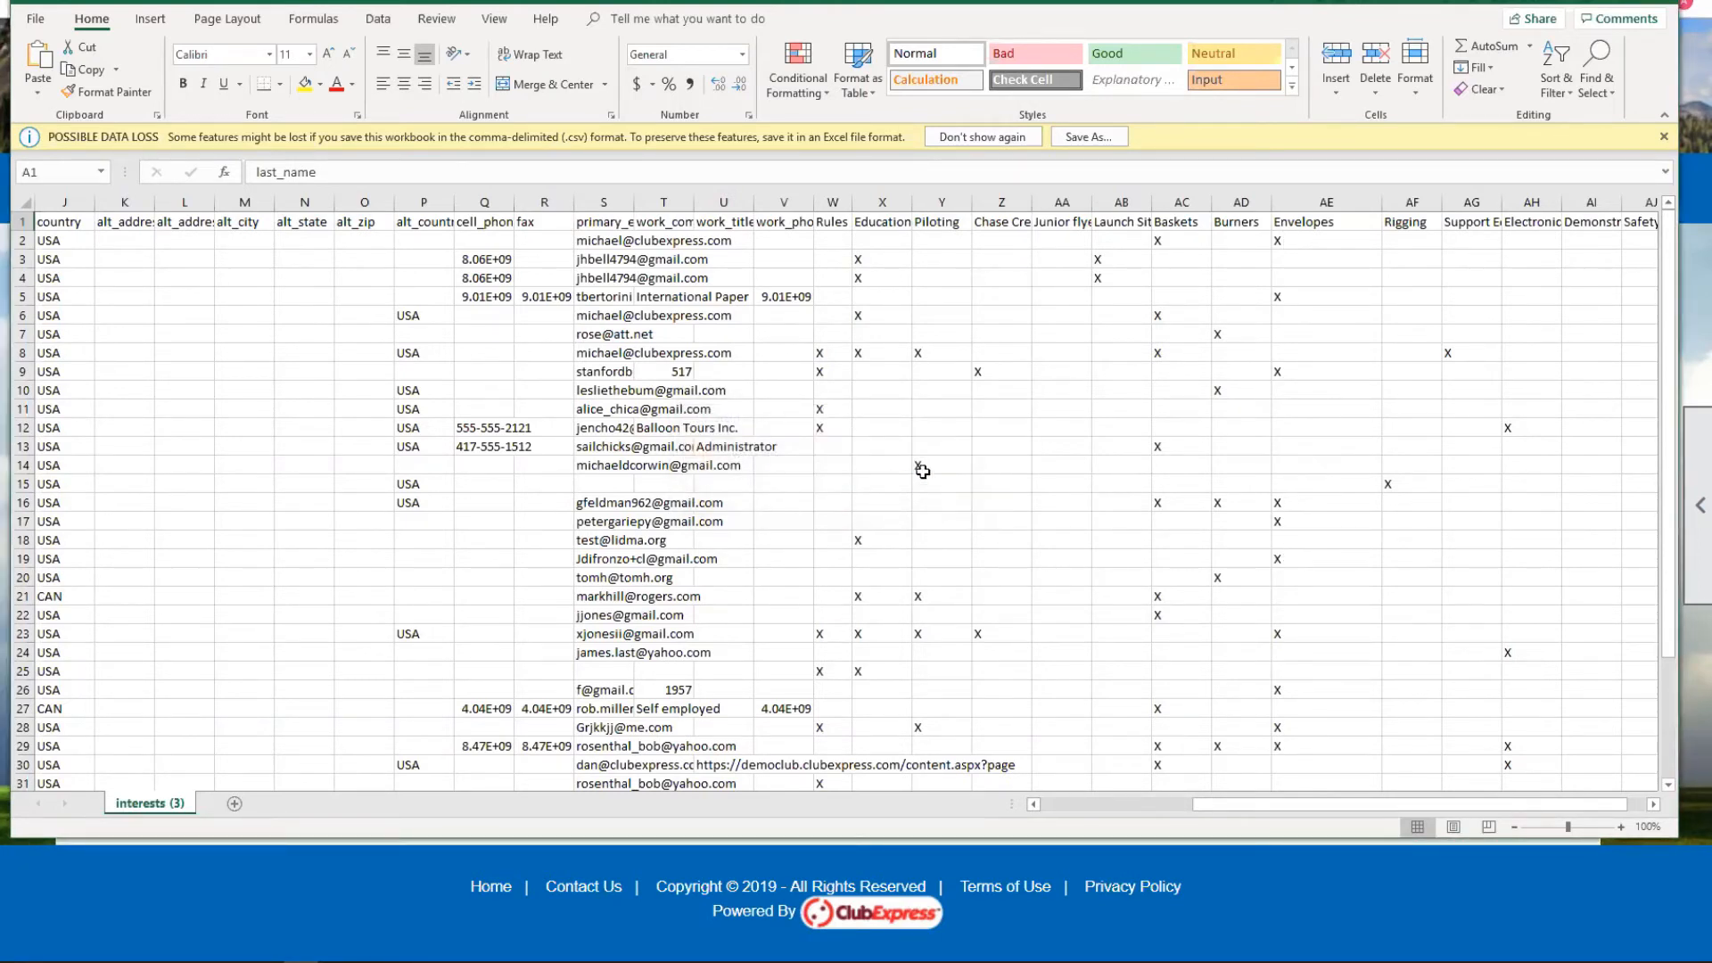
left_click(1660, 5)
left_click(777, 487)
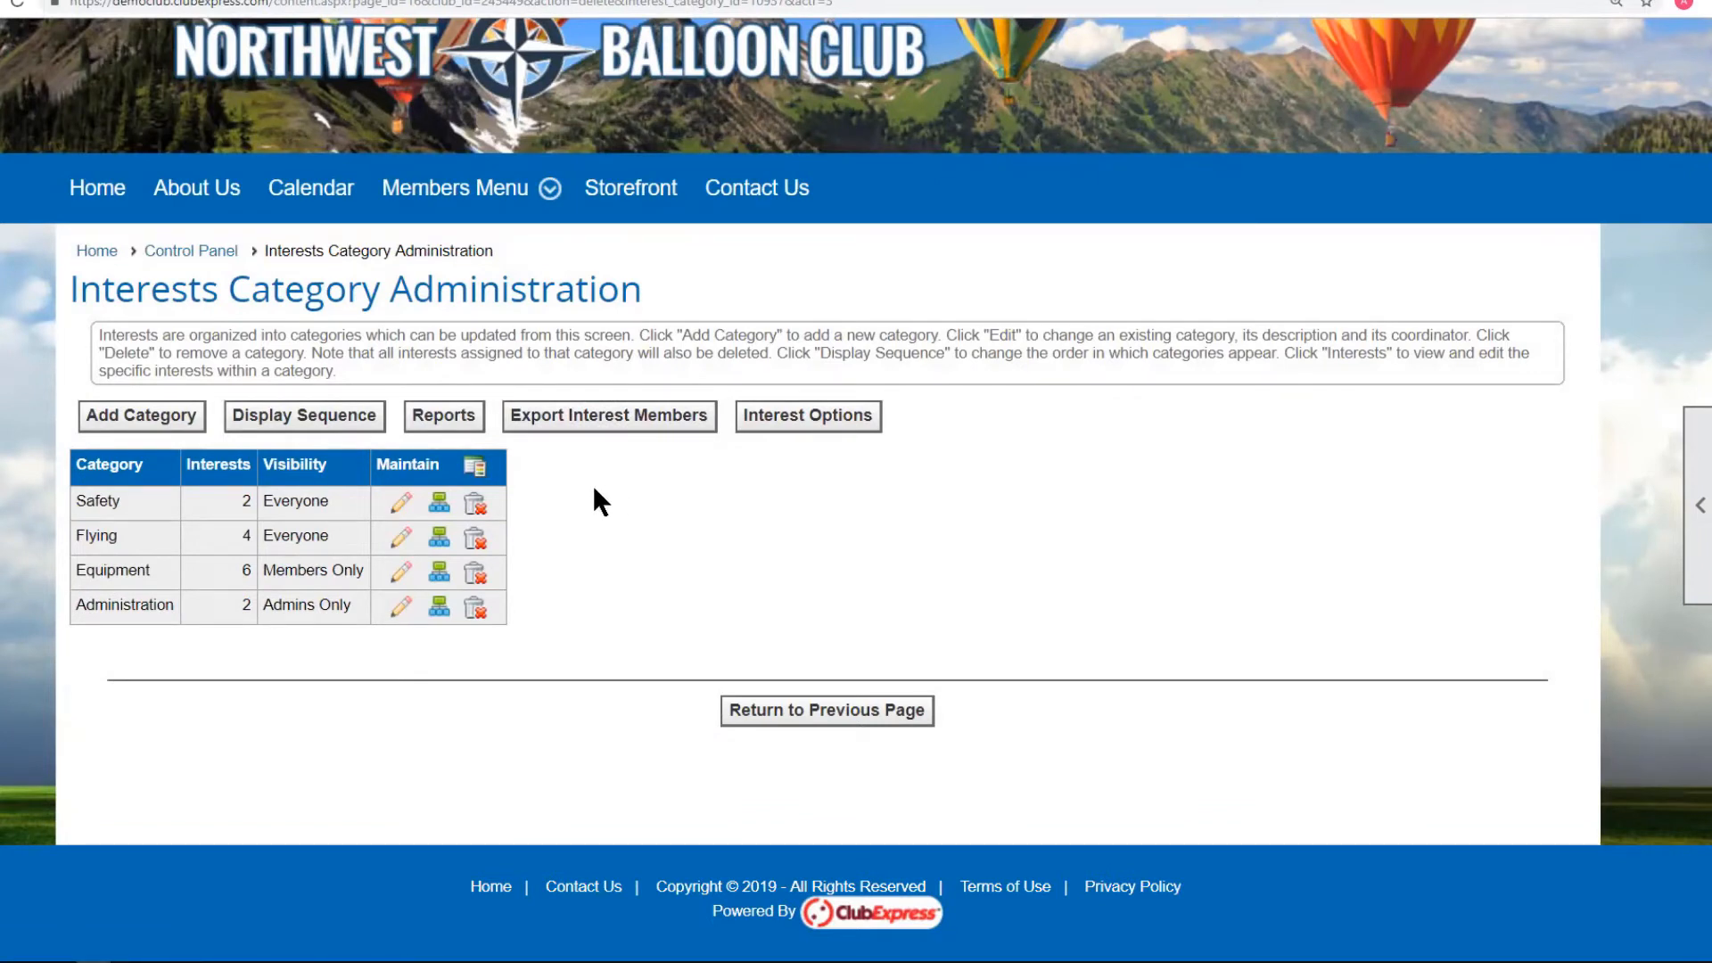
Look over the Safety interests and Education and Inspection's members, then return to the categories page.
left_click(437, 508)
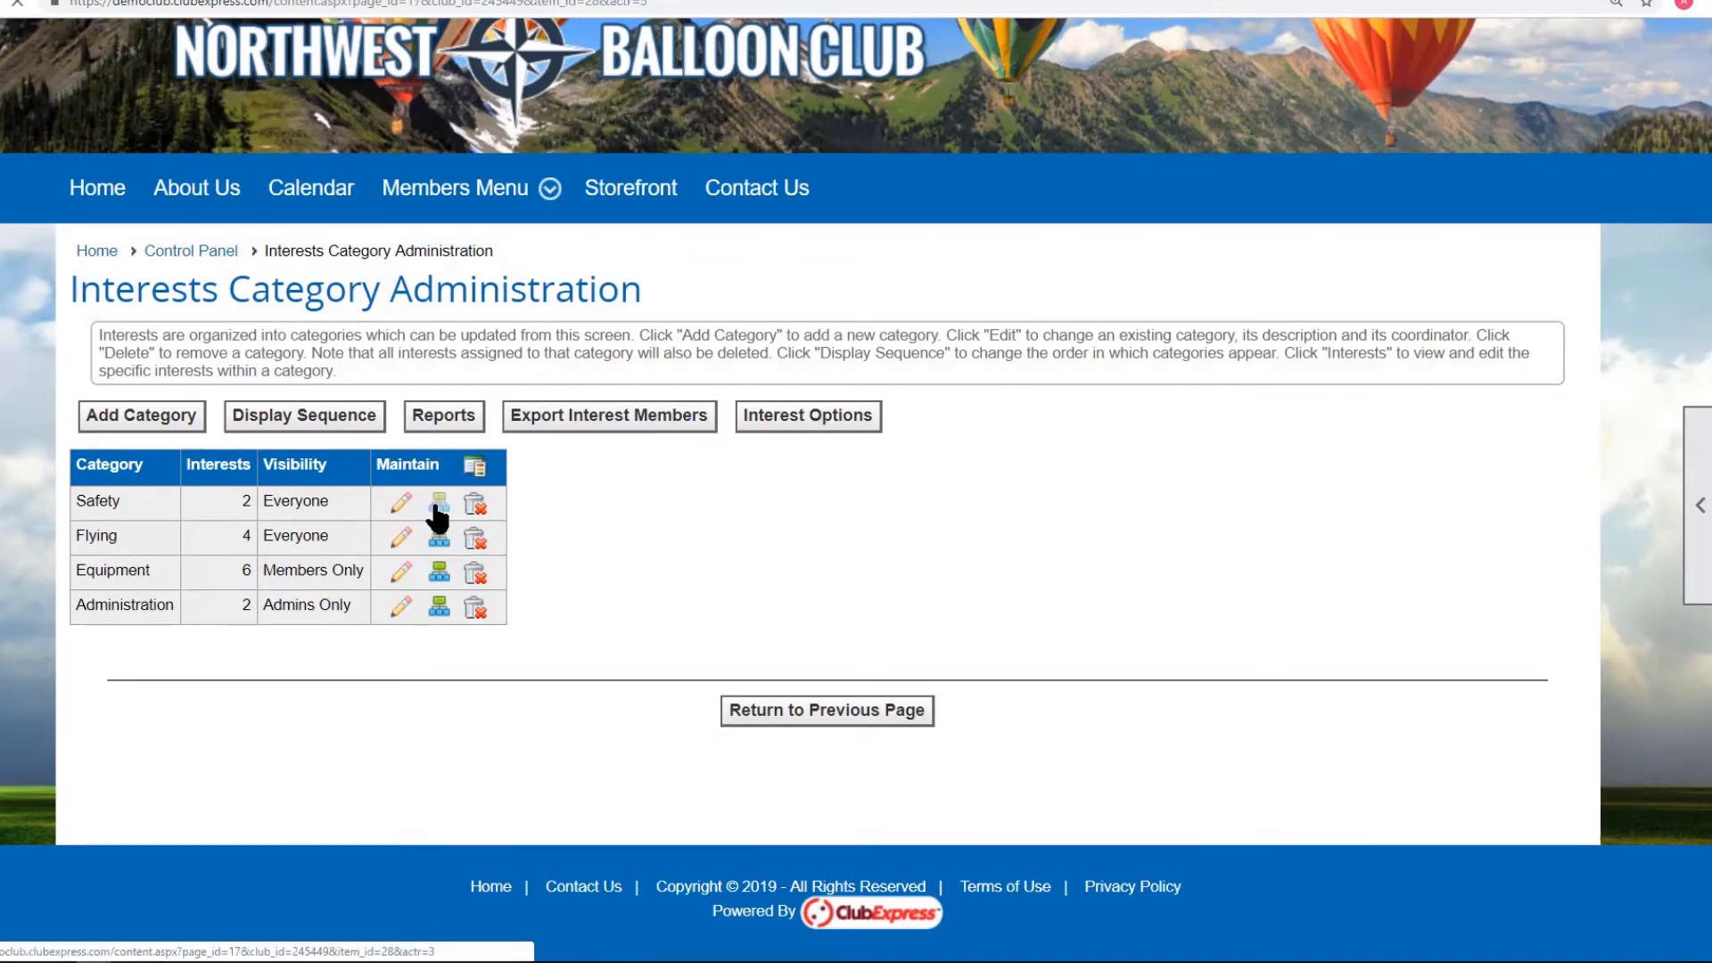
scroll(626, 765, "down", 3)
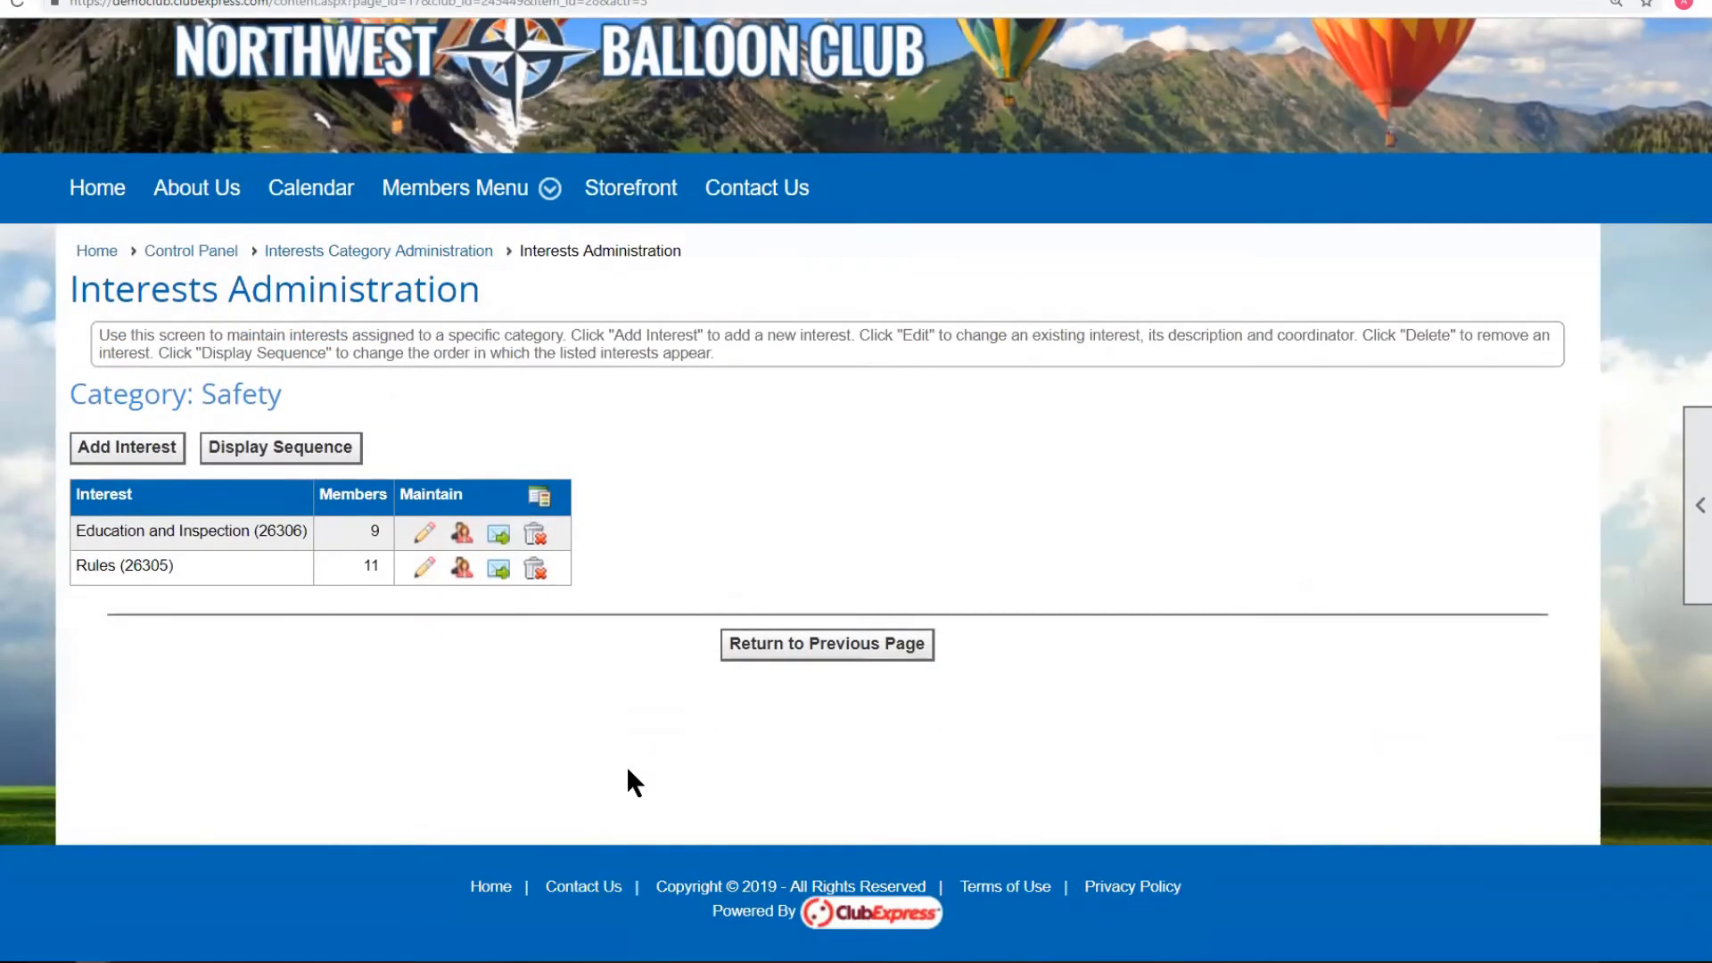
scroll(583, 747, "up", 1)
left_click(463, 631)
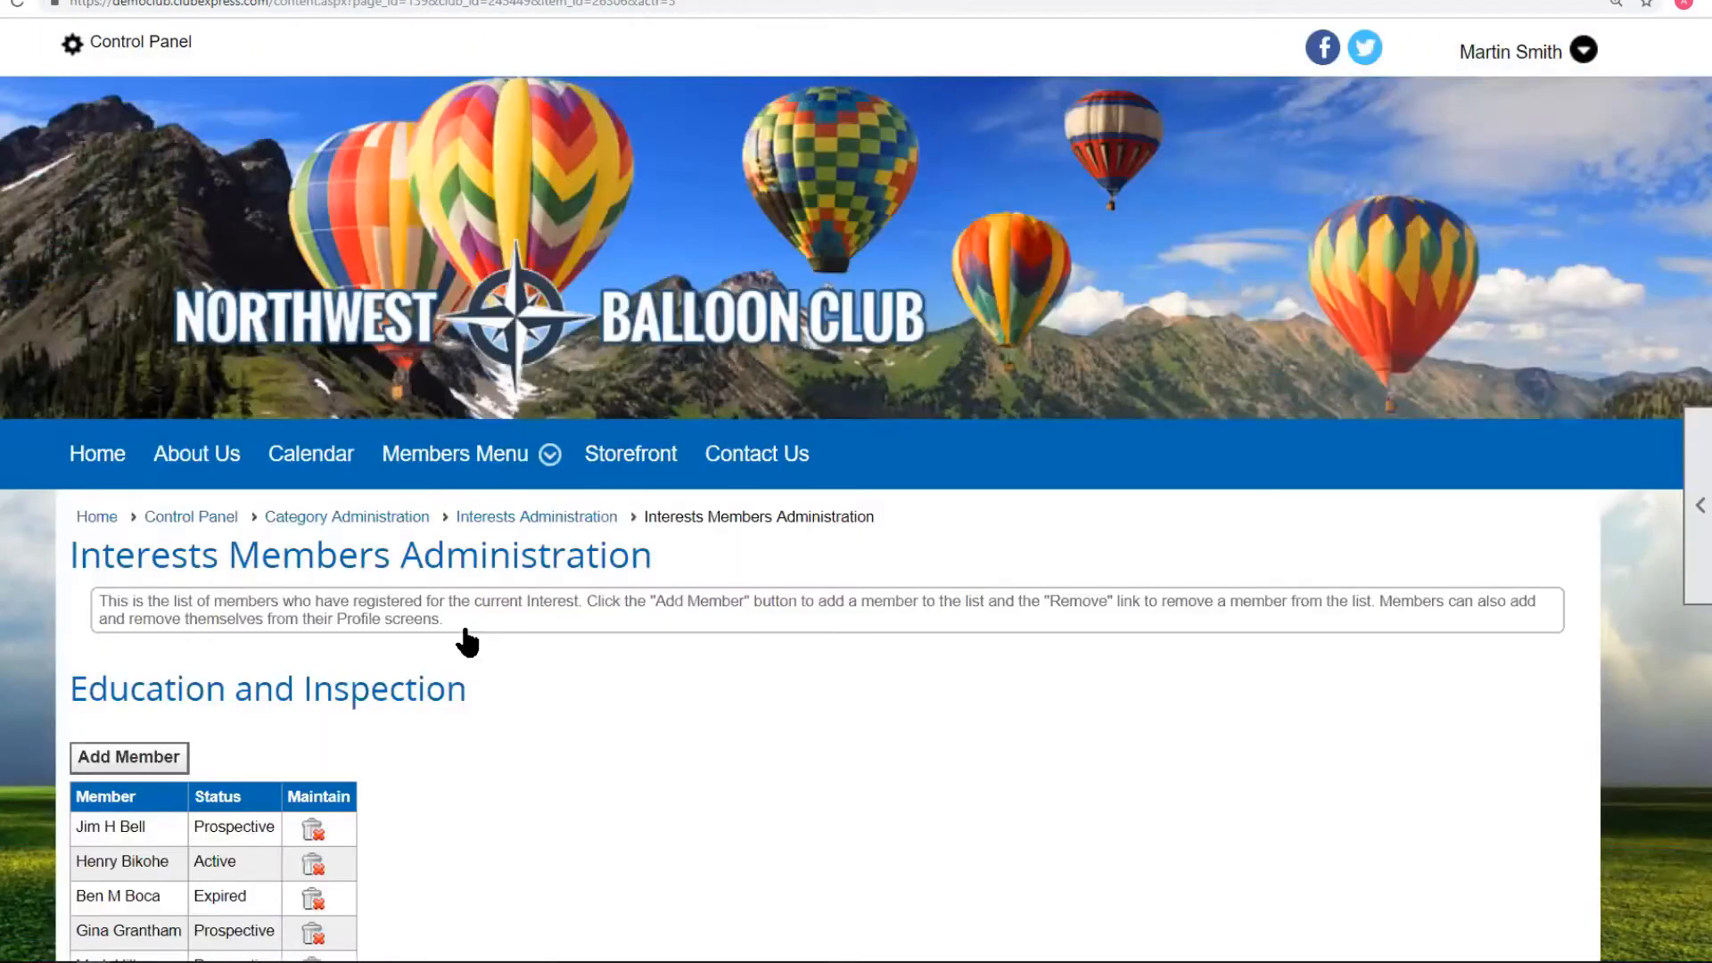
scroll(802, 657, "down", 4)
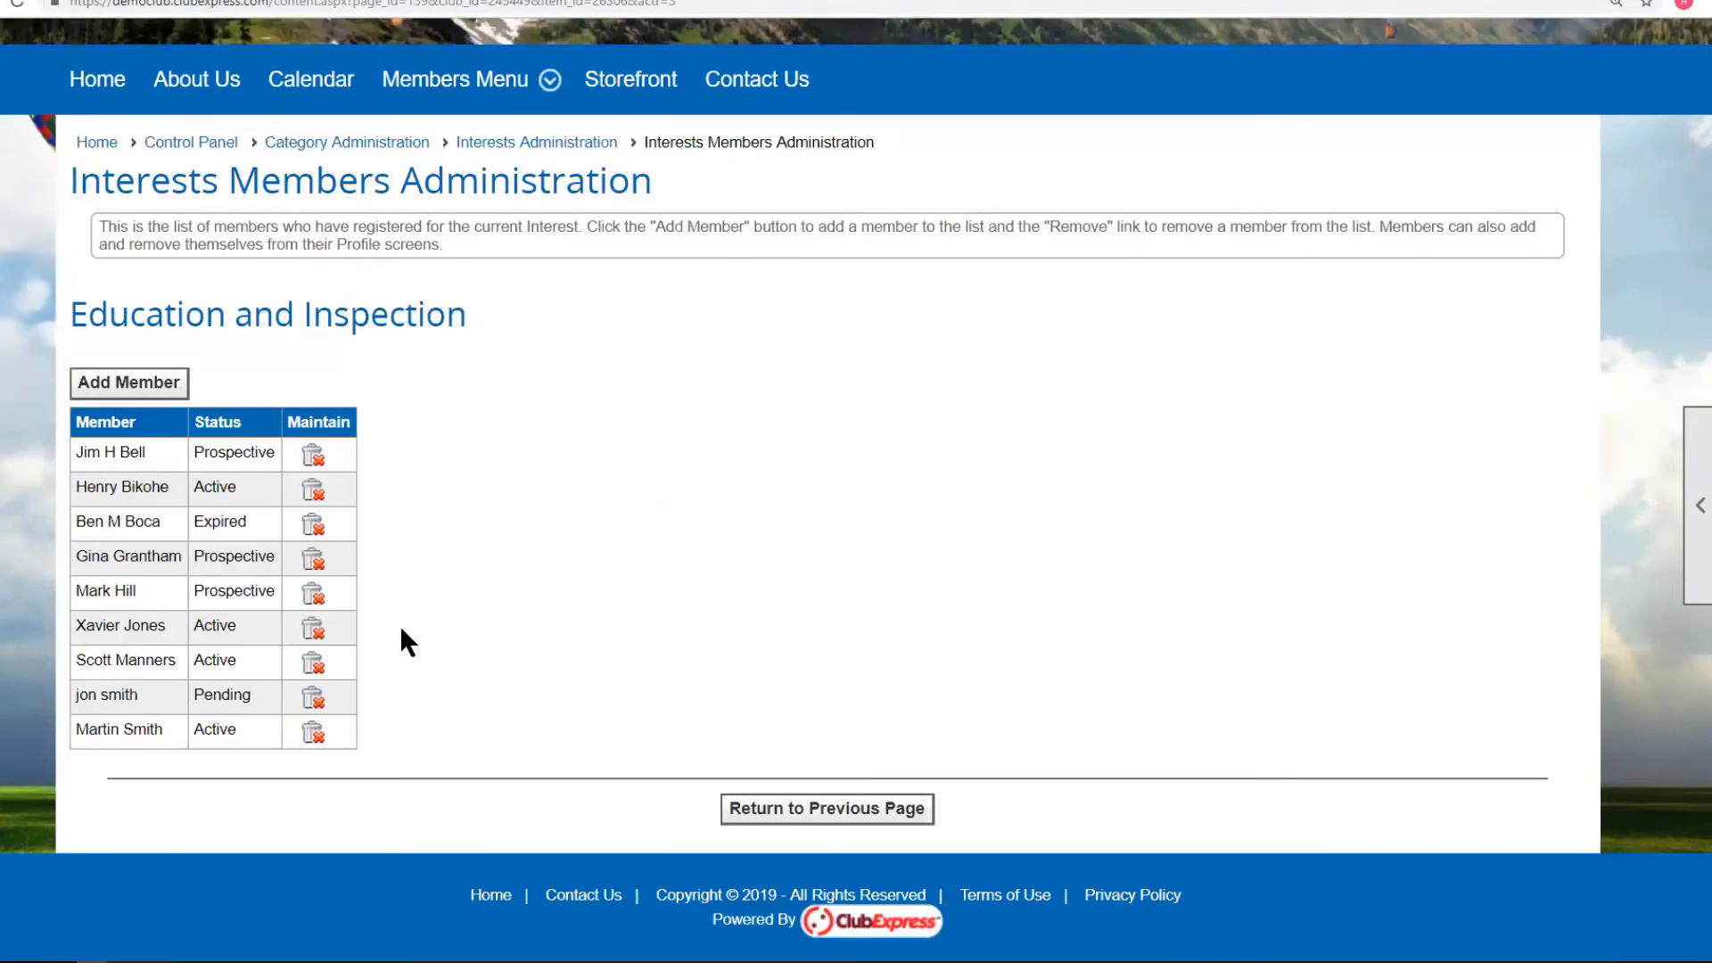
key("alt+Left")
key("alt+Left")
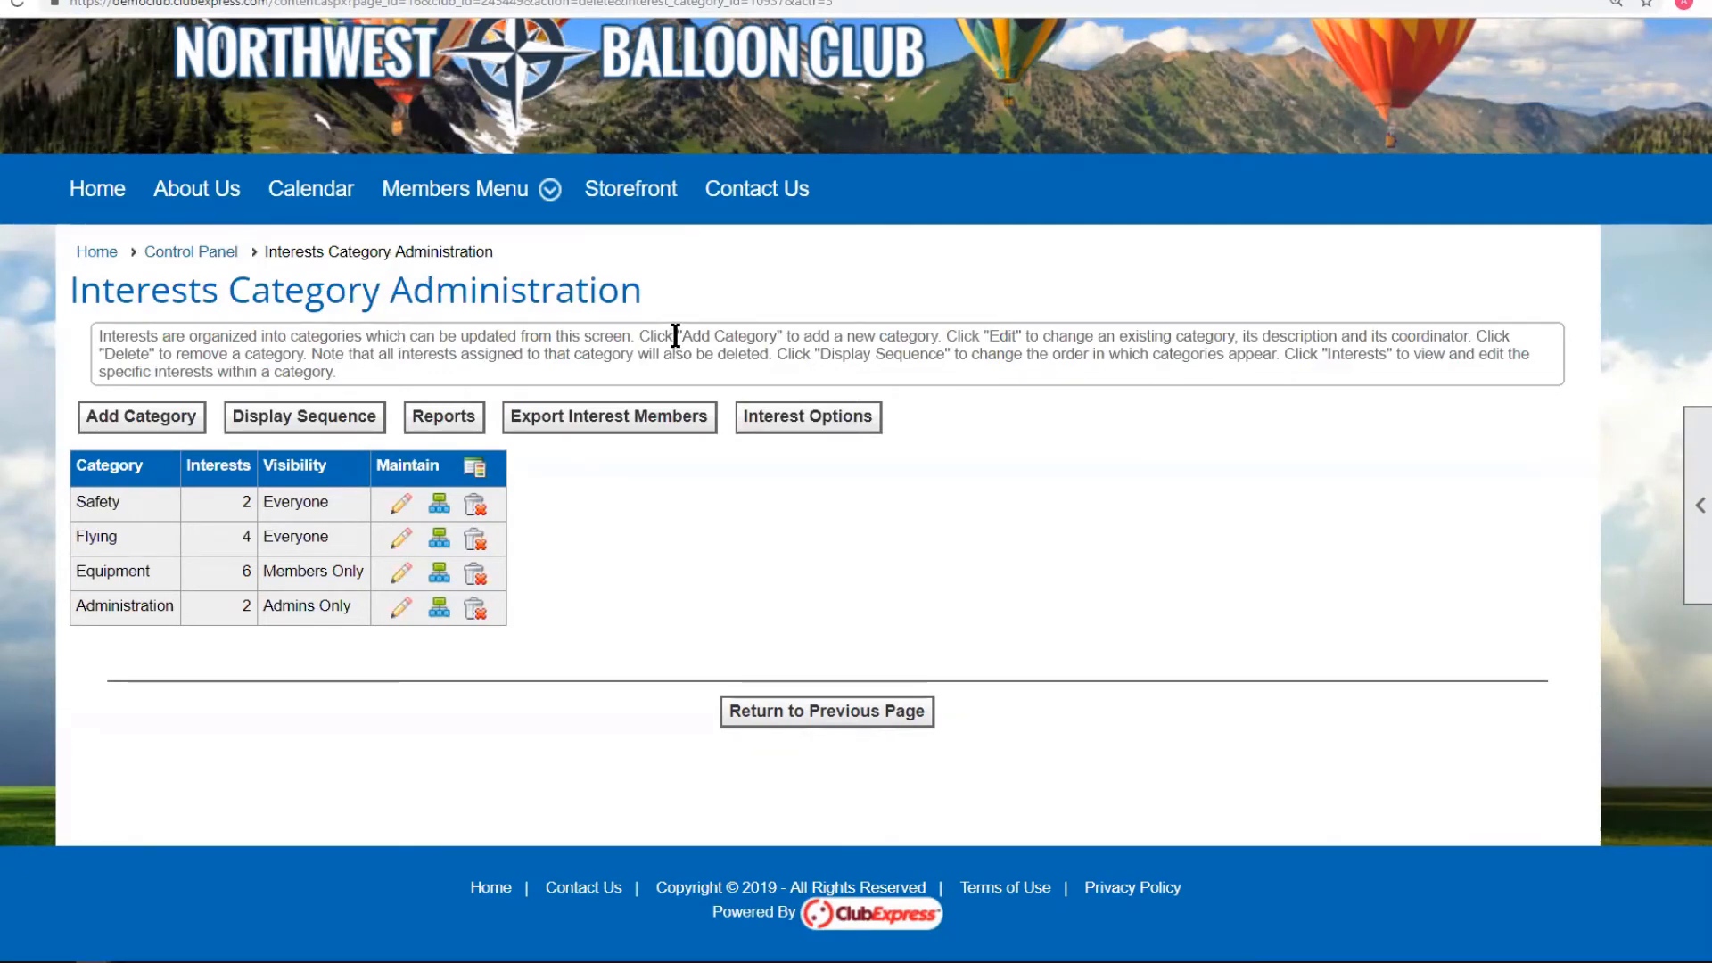
Enable Use Accordion for Categories in Interest Options, save, and dismiss the confirmation.
left_click(789, 419)
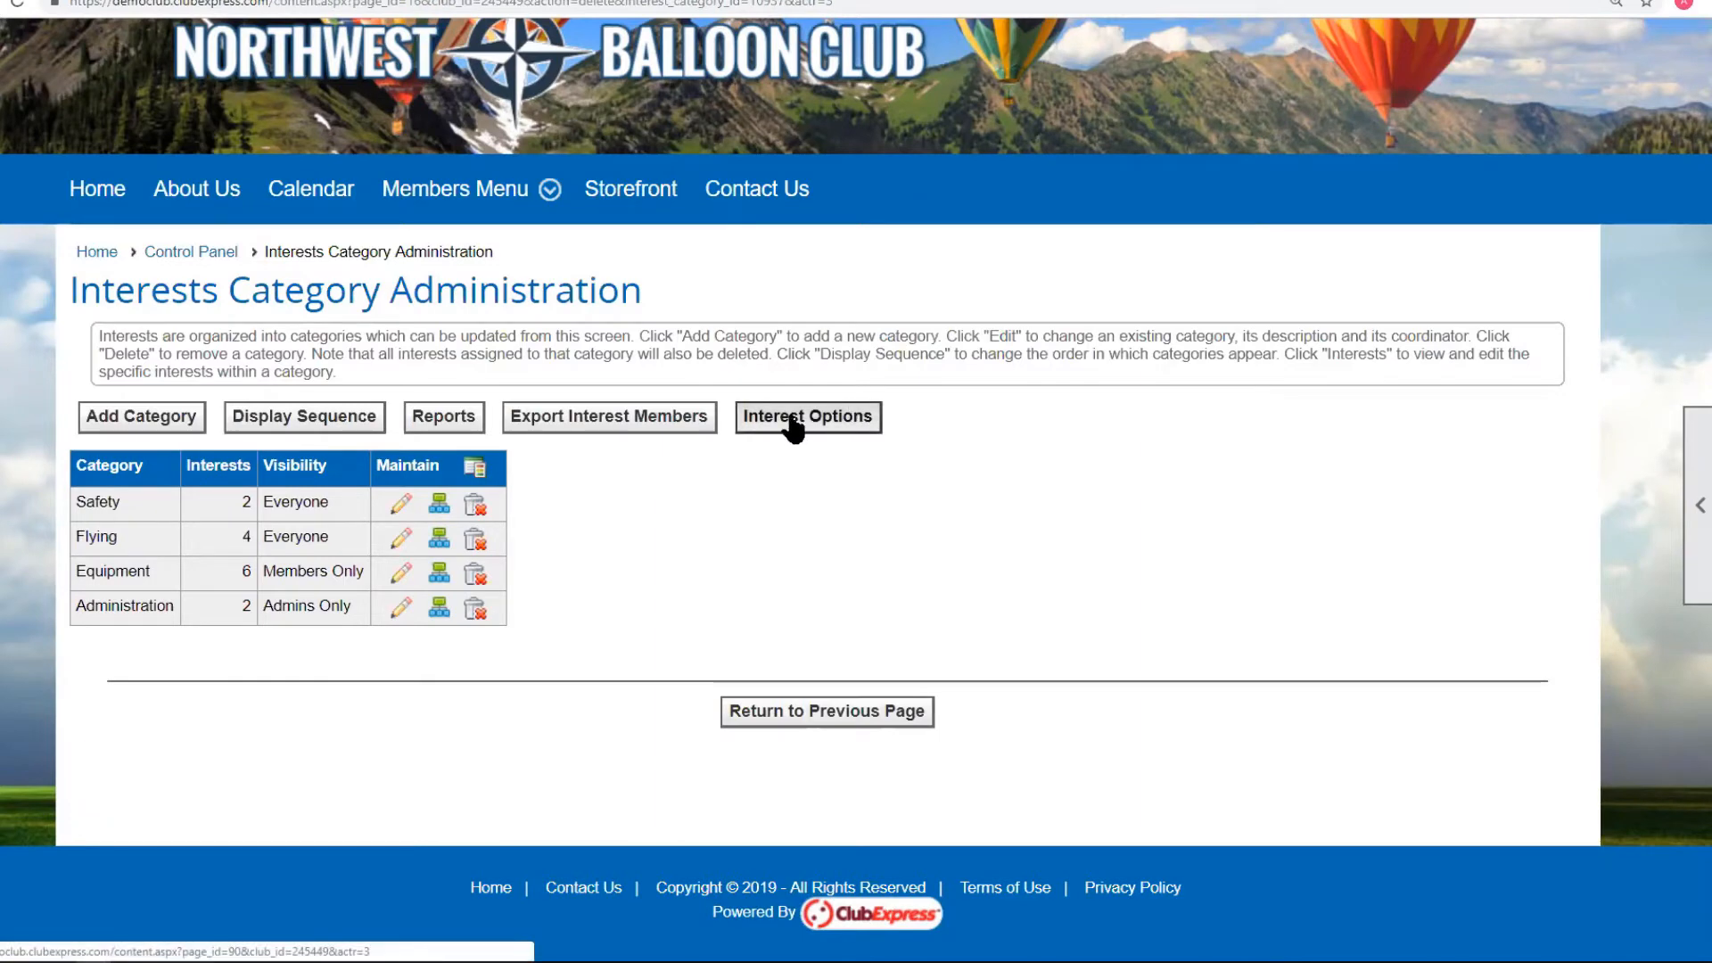
scroll(847, 419, "down", 3)
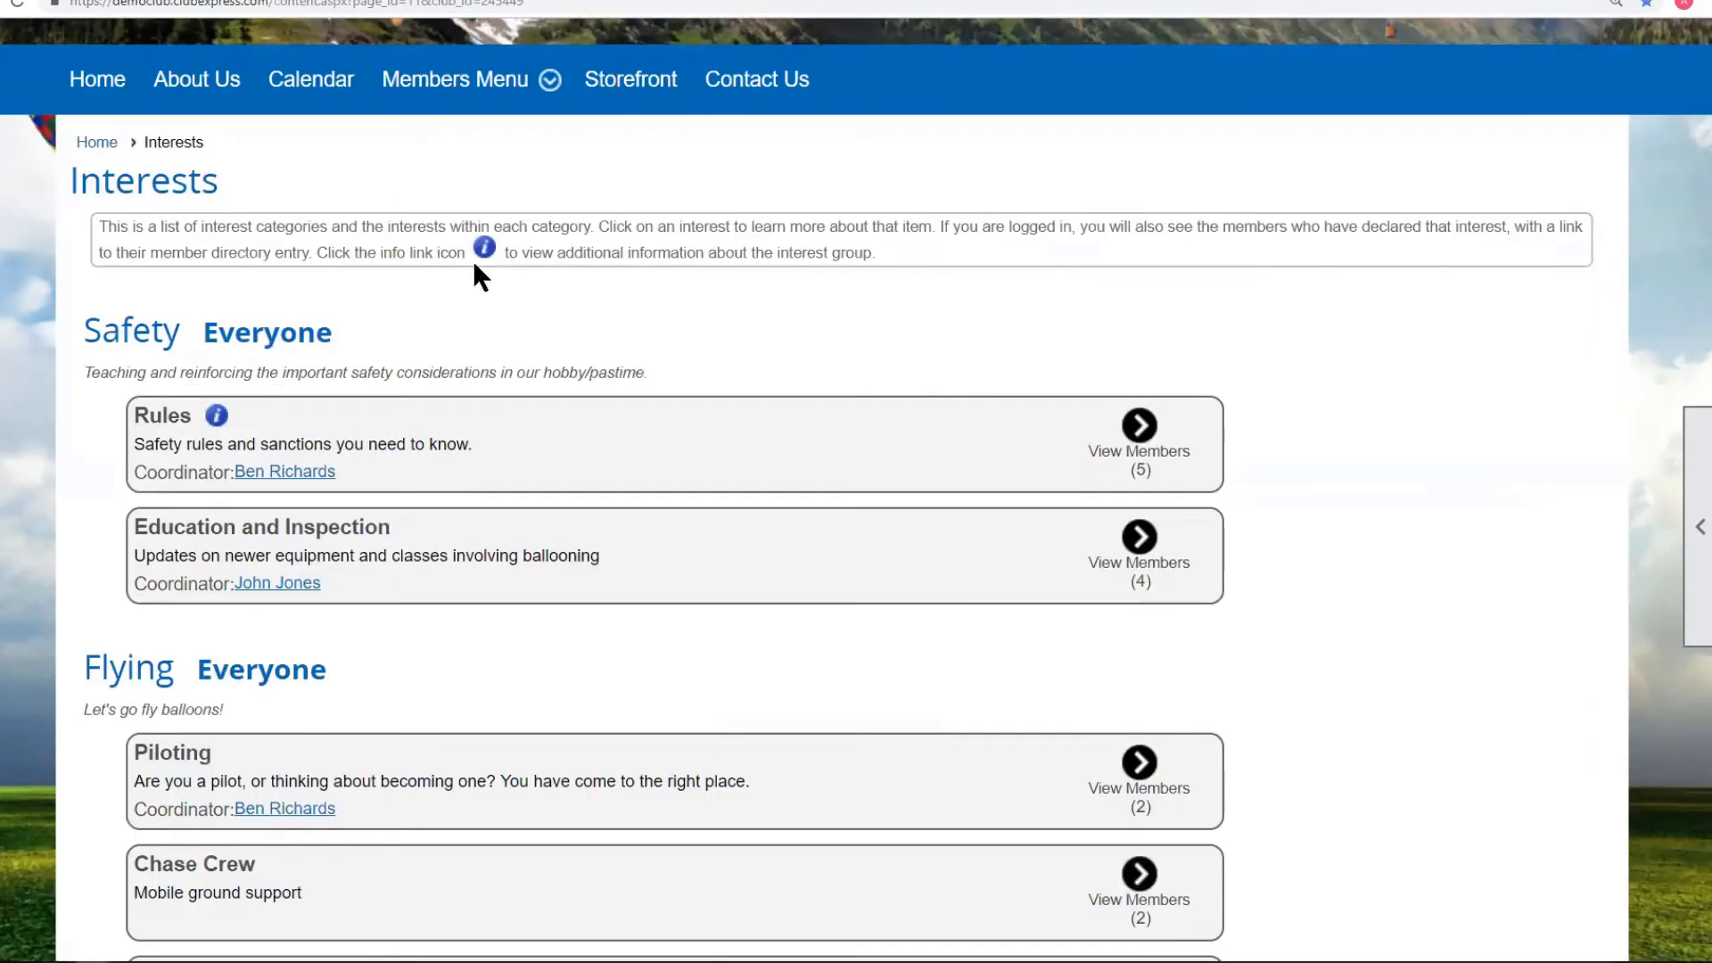
scroll(474, 265, "down", 6)
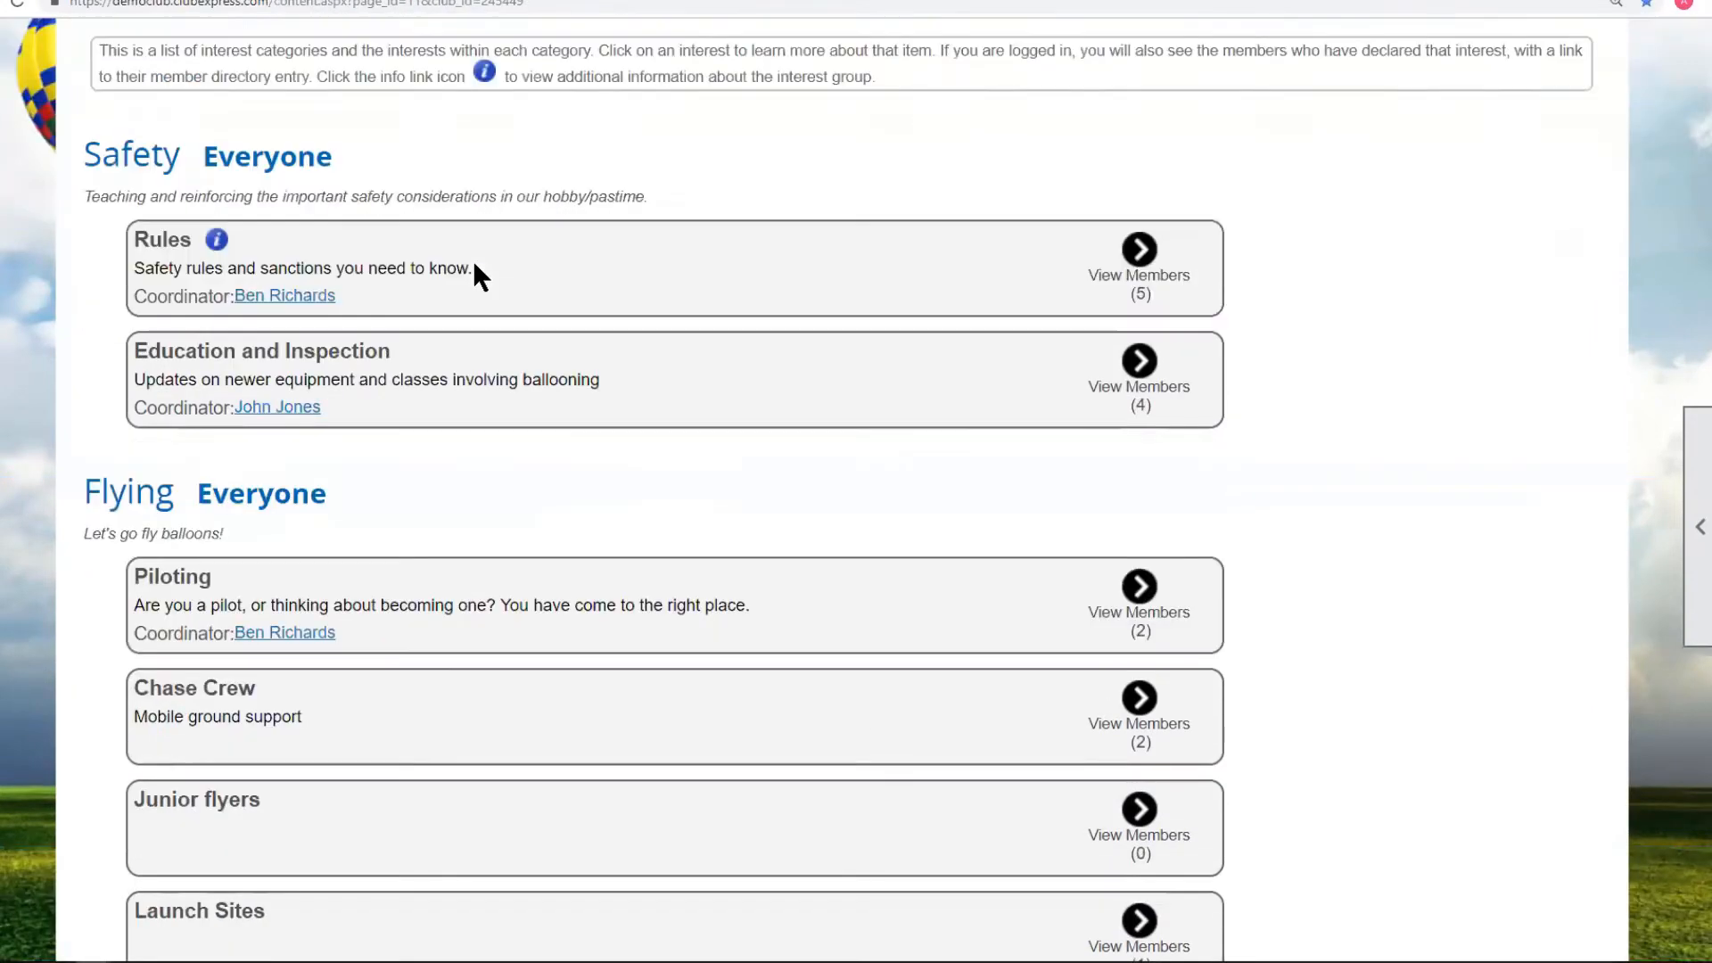
scroll(337, 435, "up", 3)
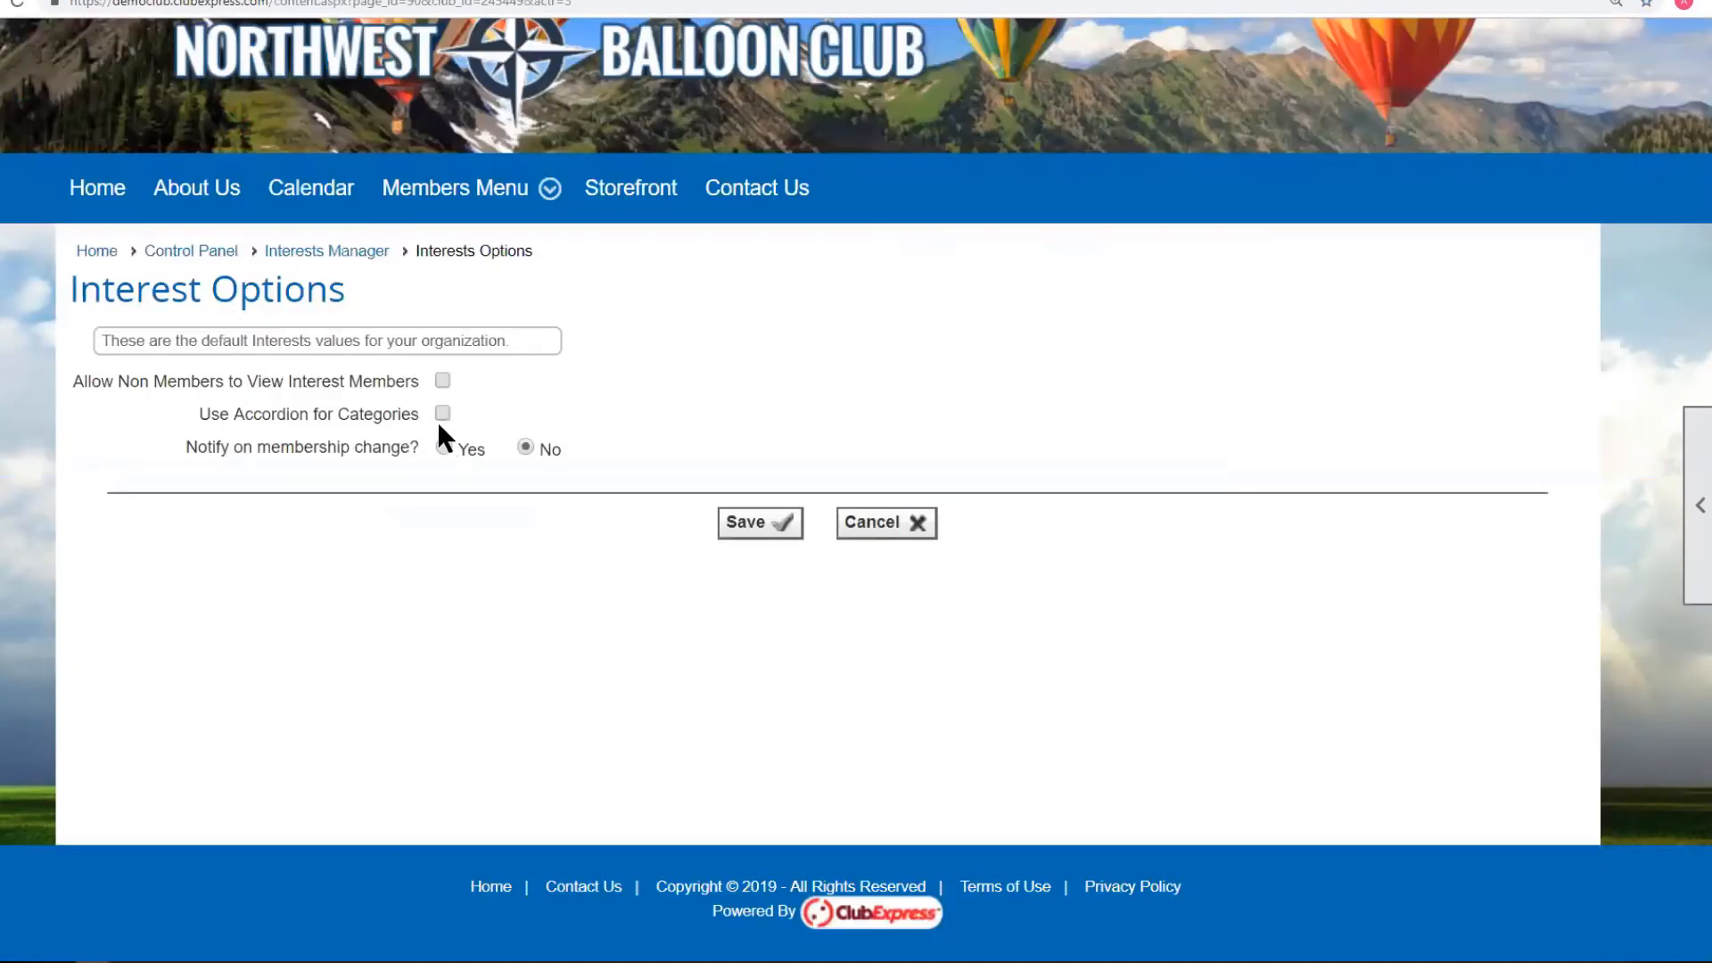
left_click(757, 526)
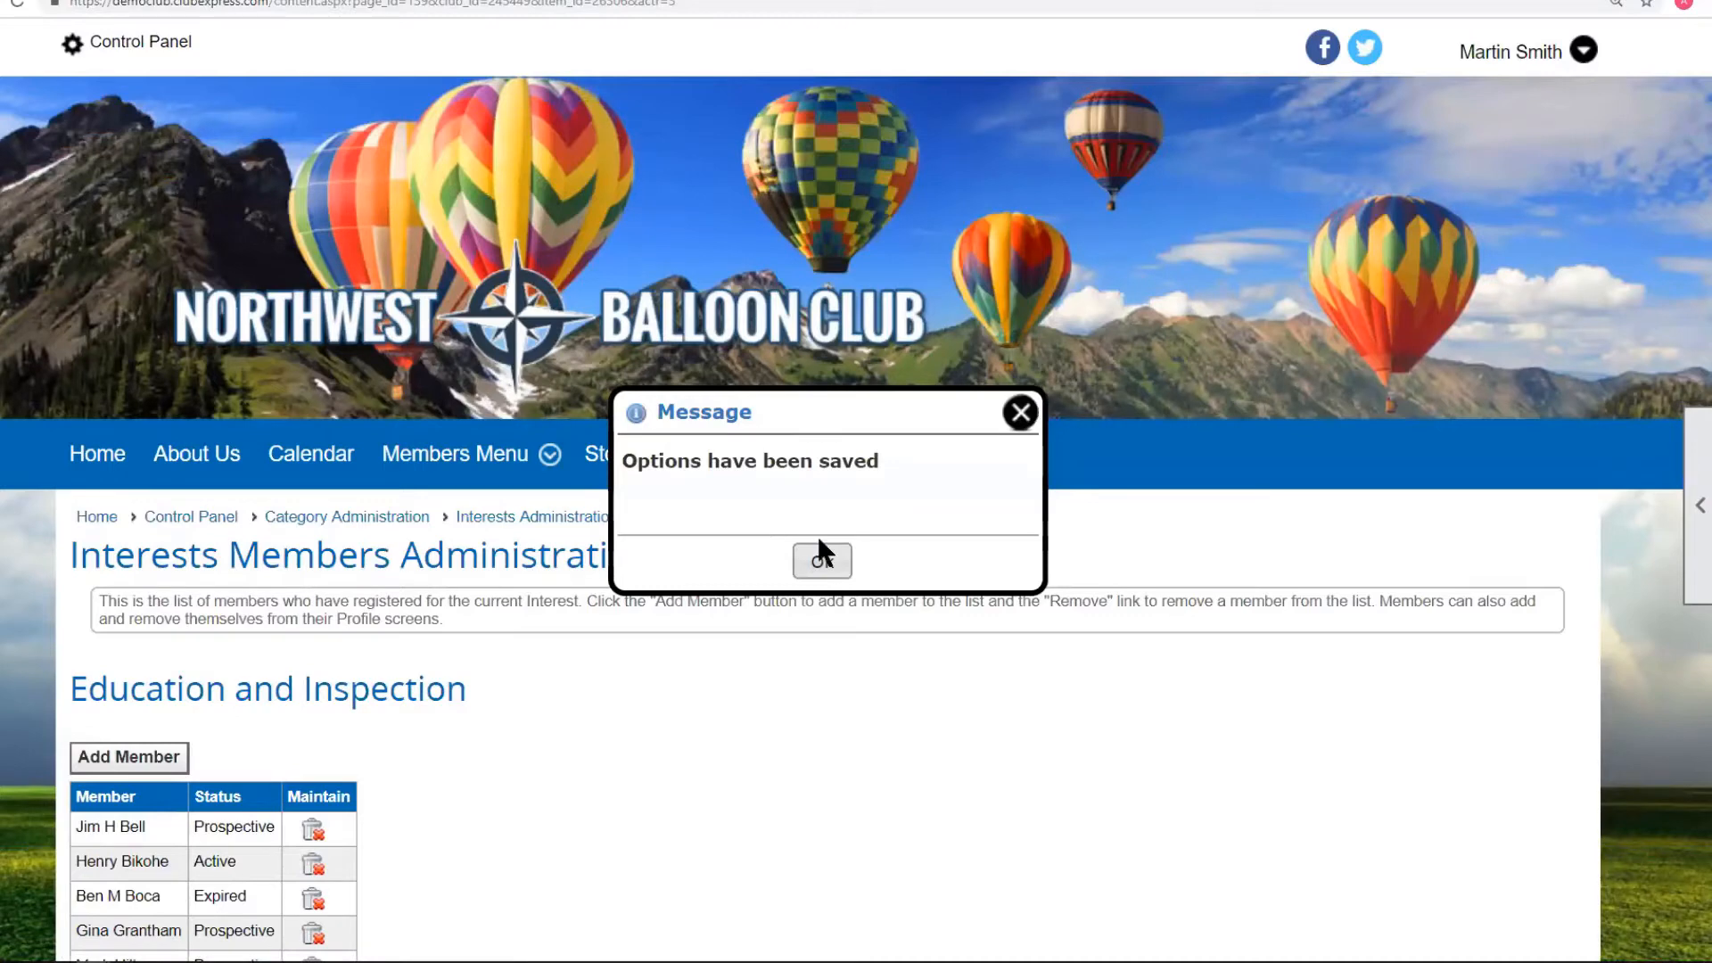
left_click(822, 558)
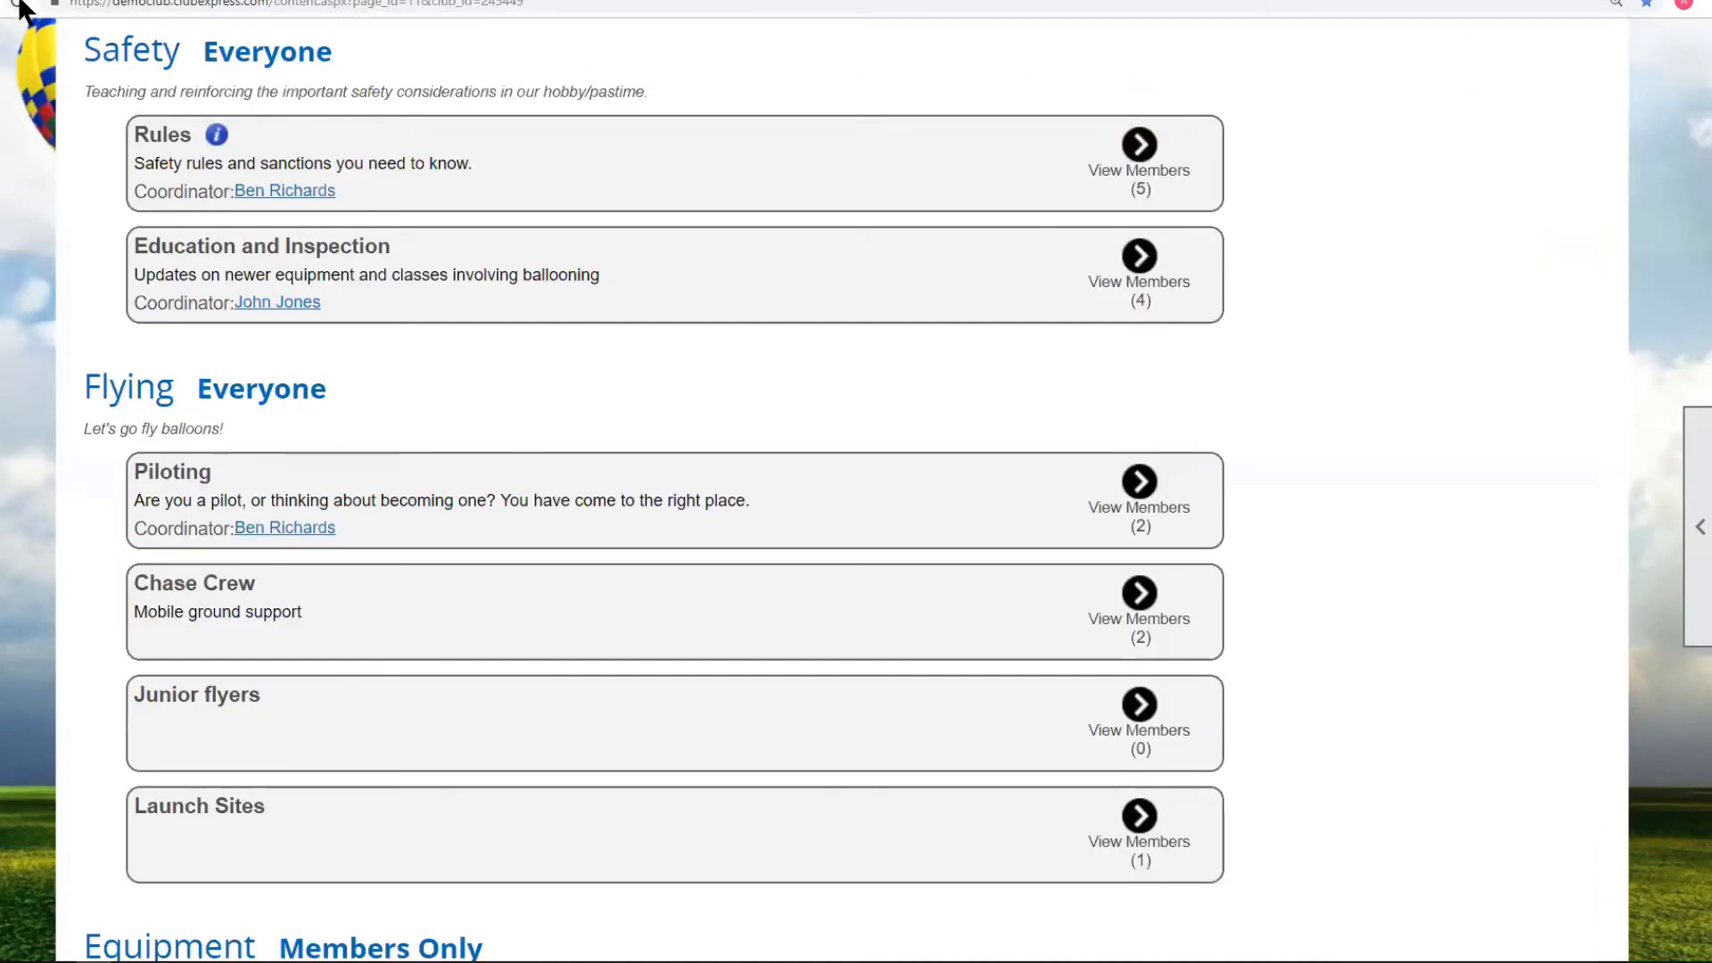
On the member Interests page, expand and collapse the Safety and Flying categories.
left_click(22, 6)
scroll(1120, 378, "down", 4)
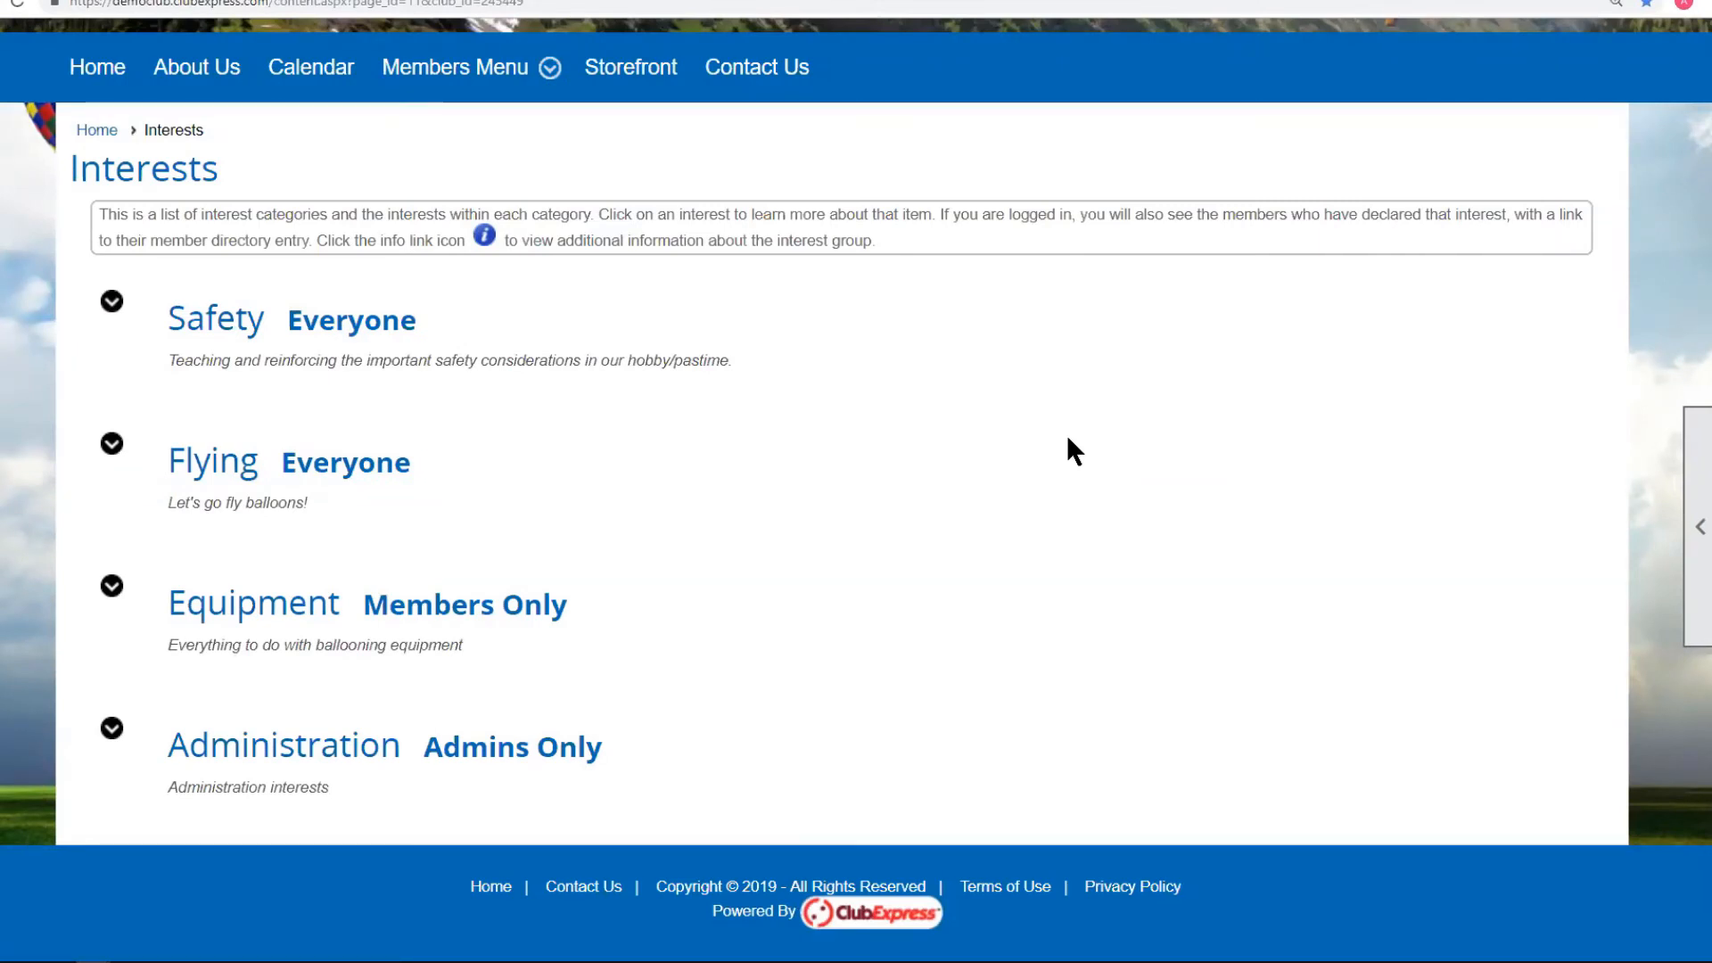
left_click(112, 303)
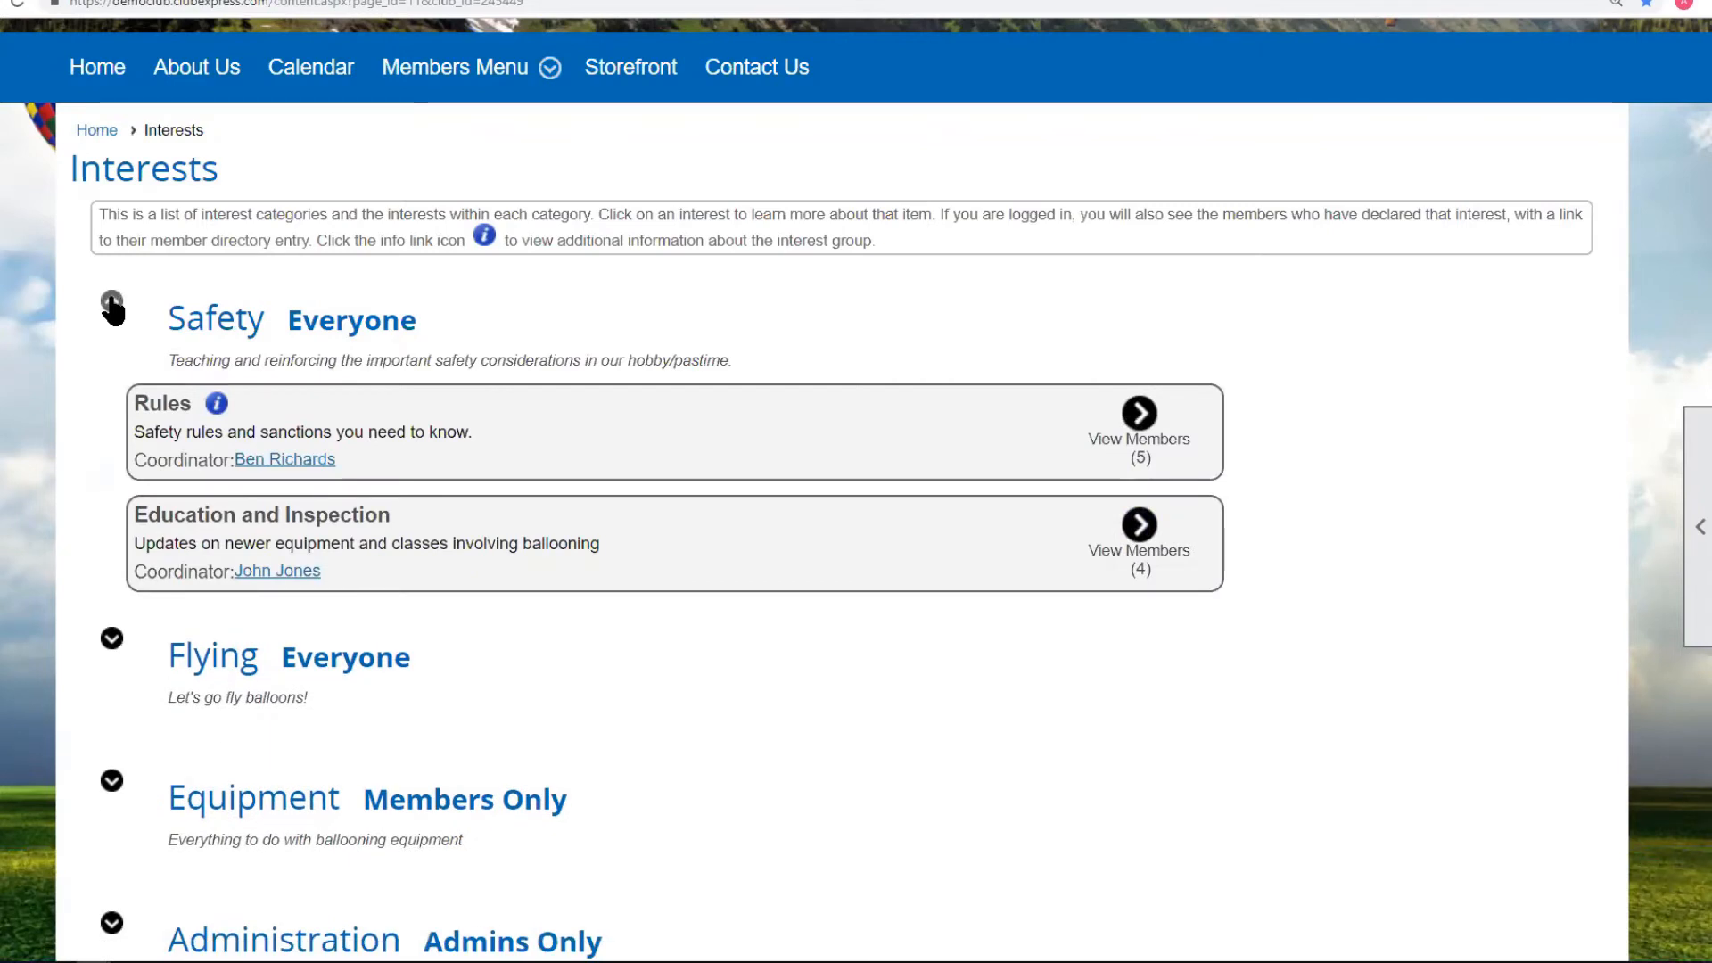
left_click(111, 304)
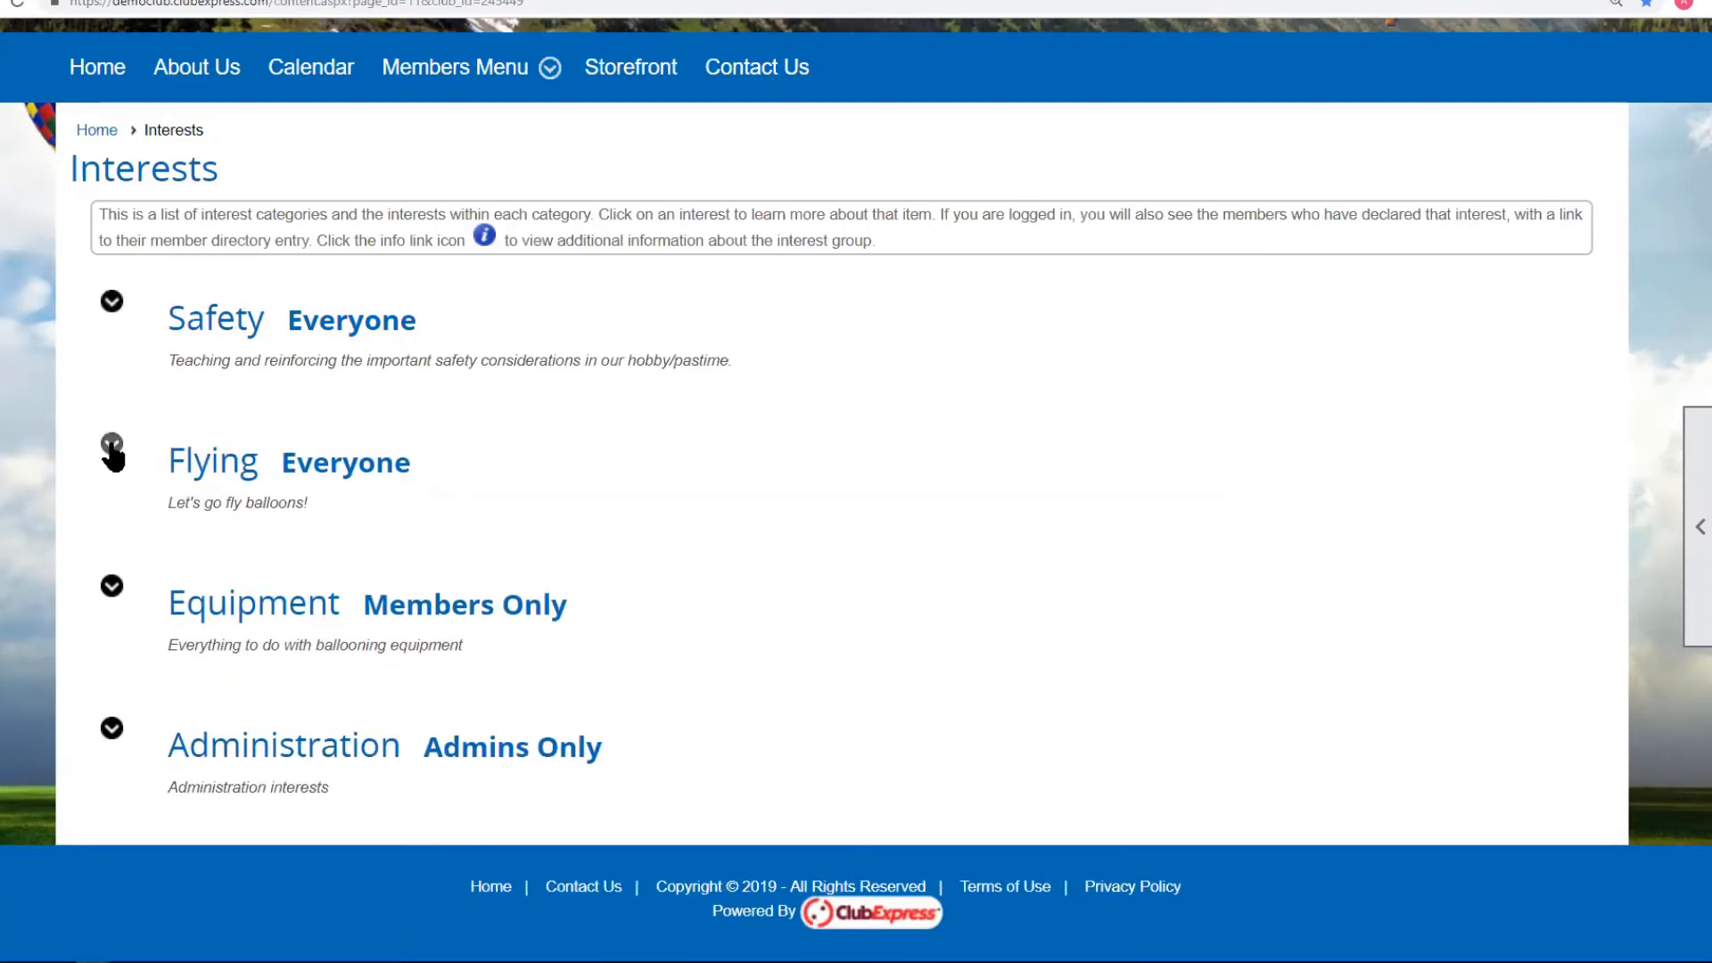
left_click(111, 443)
scroll(142, 343, "down", 4)
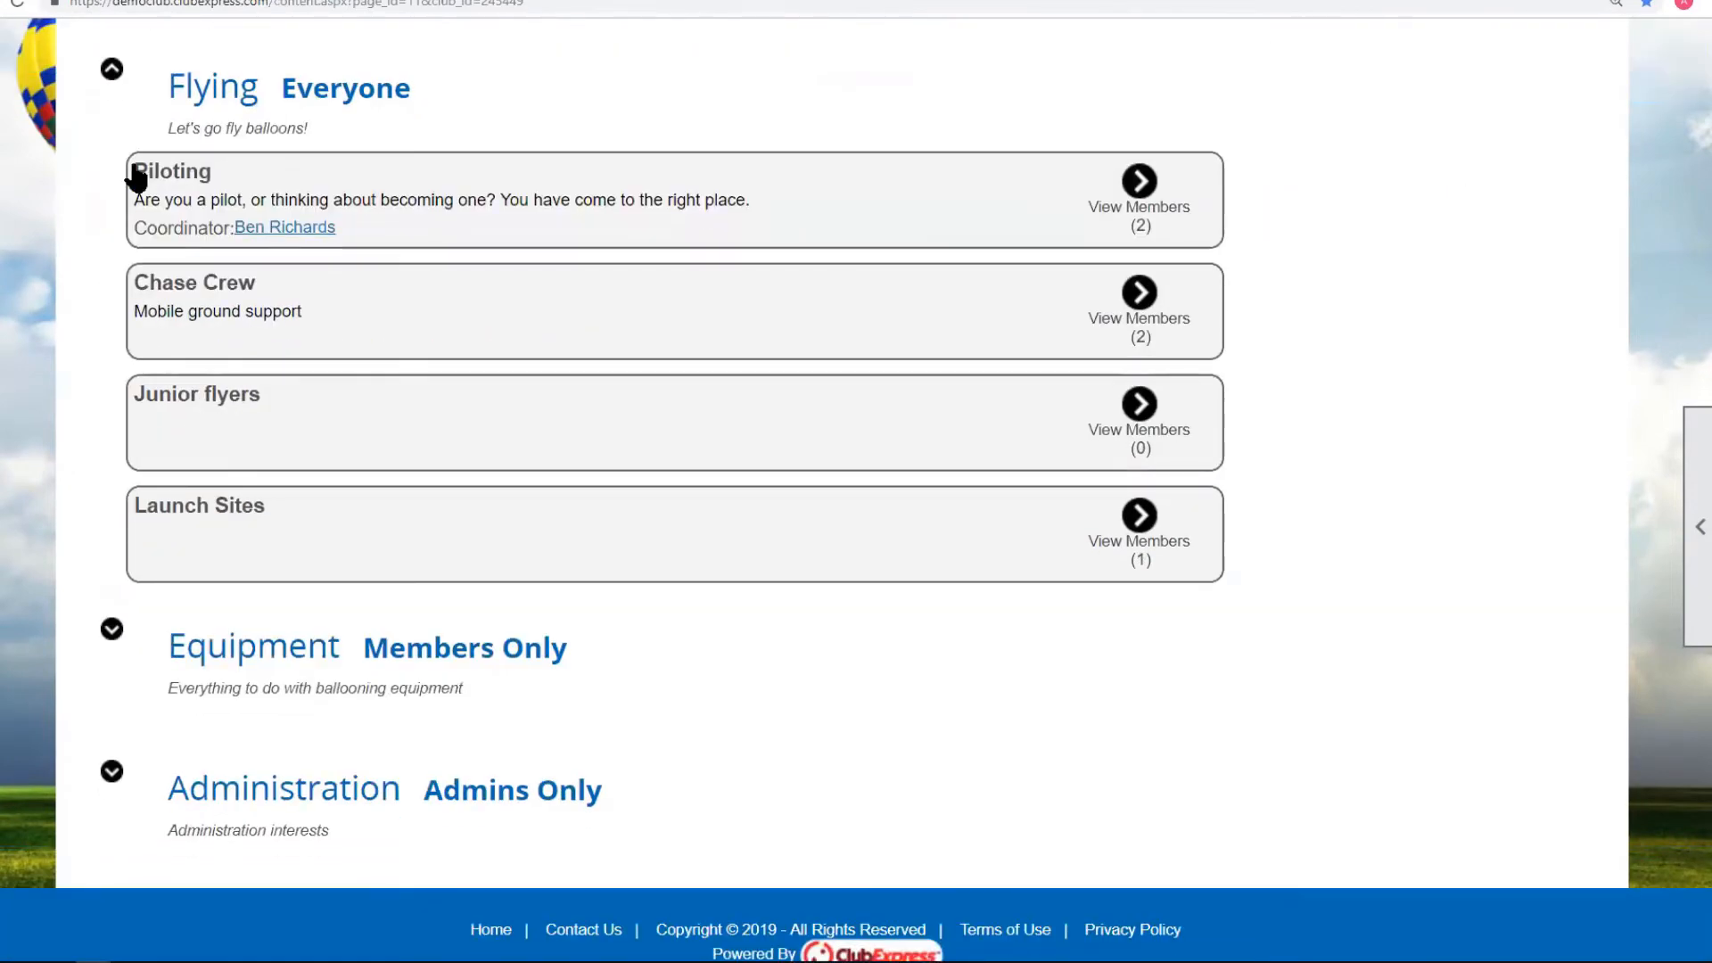
left_click(111, 70)
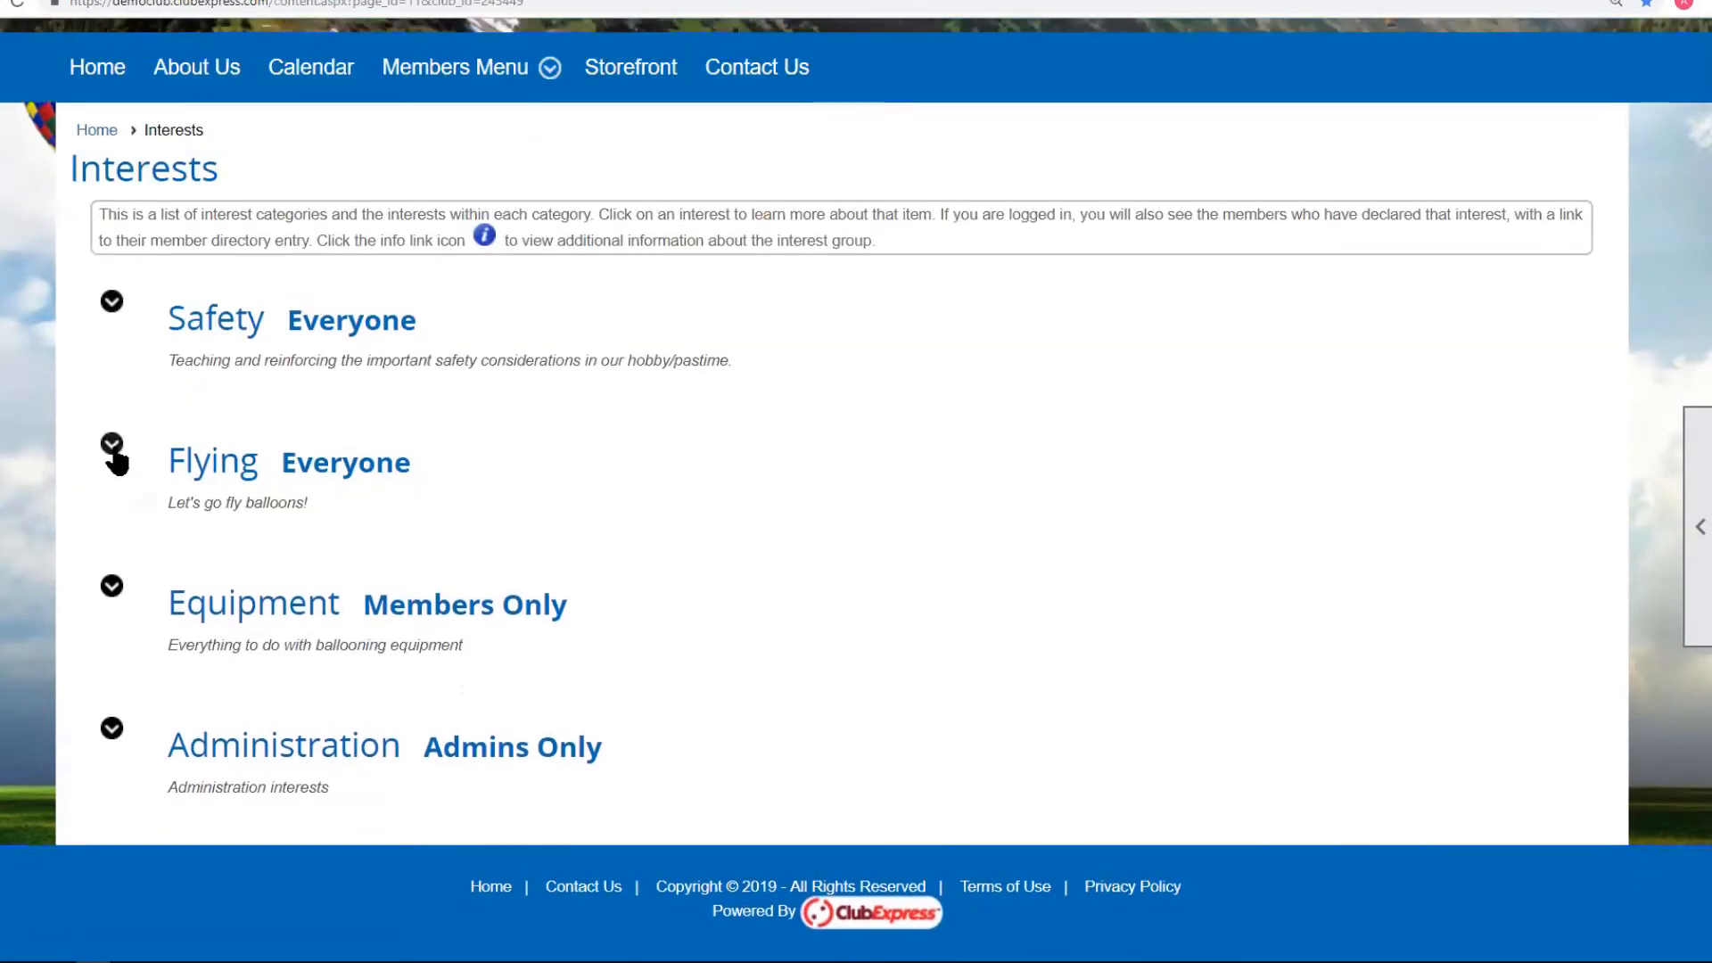
Expand and collapse Equipment, expand Administration, then return to Interest Options.
left_click(115, 588)
scroll(116, 574, "down", 4)
scroll(113, 546, "down", 1)
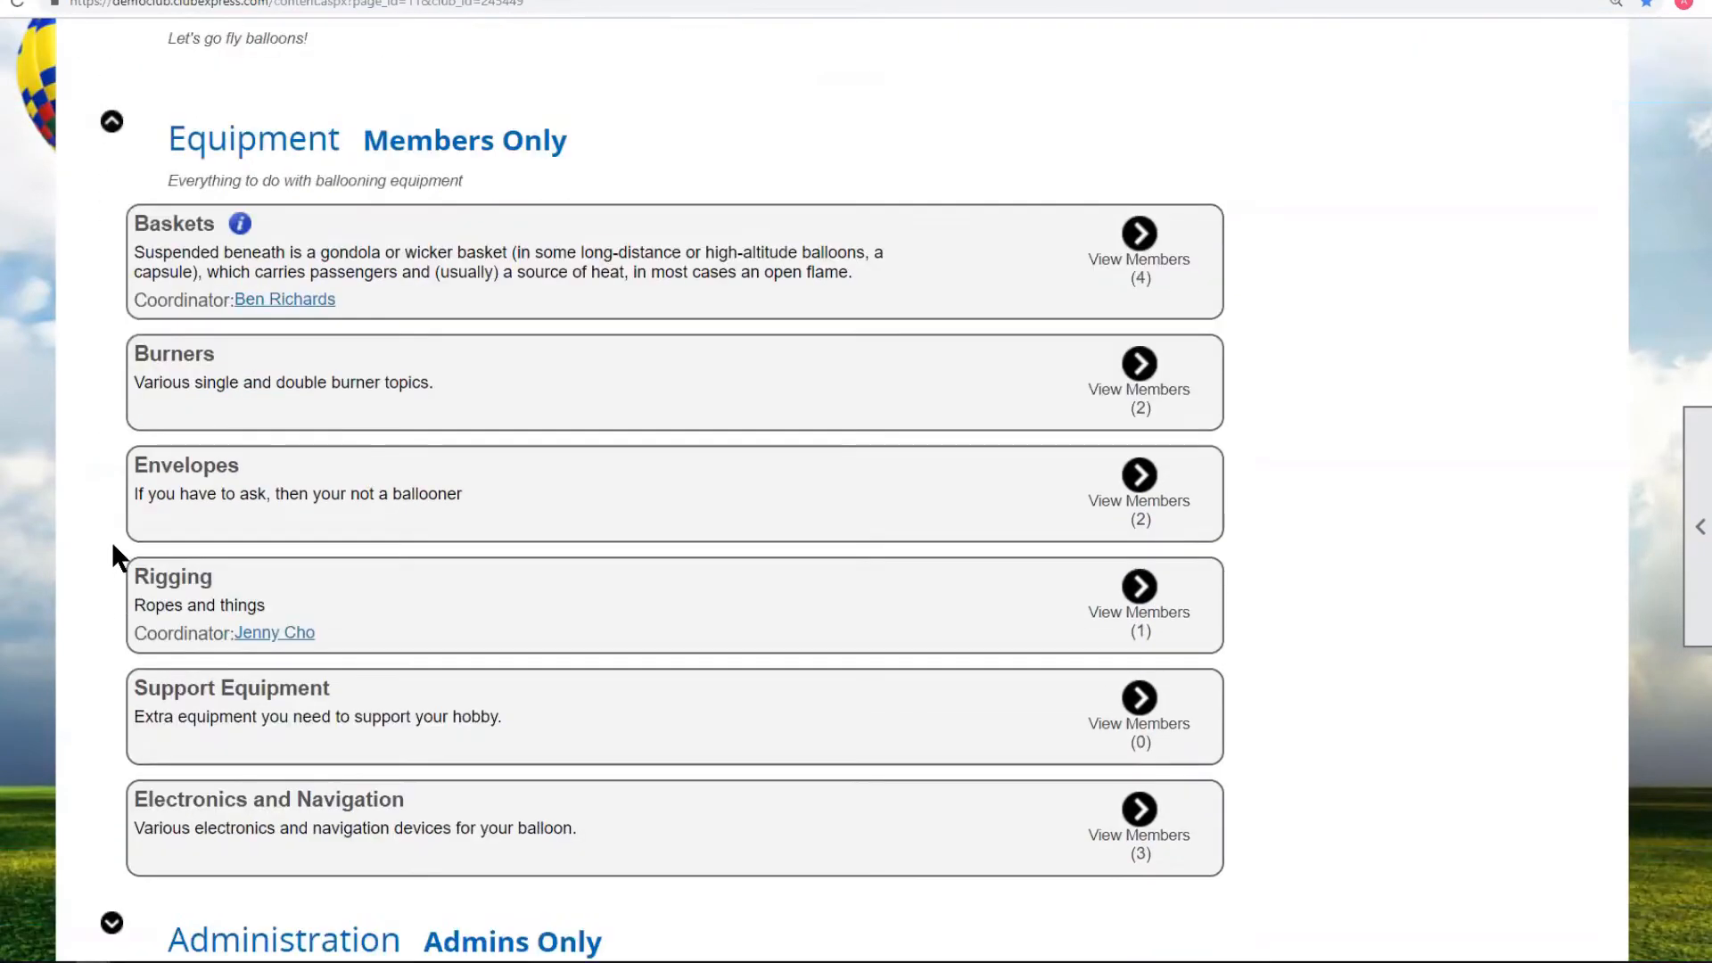
scroll(113, 558, "down", 2)
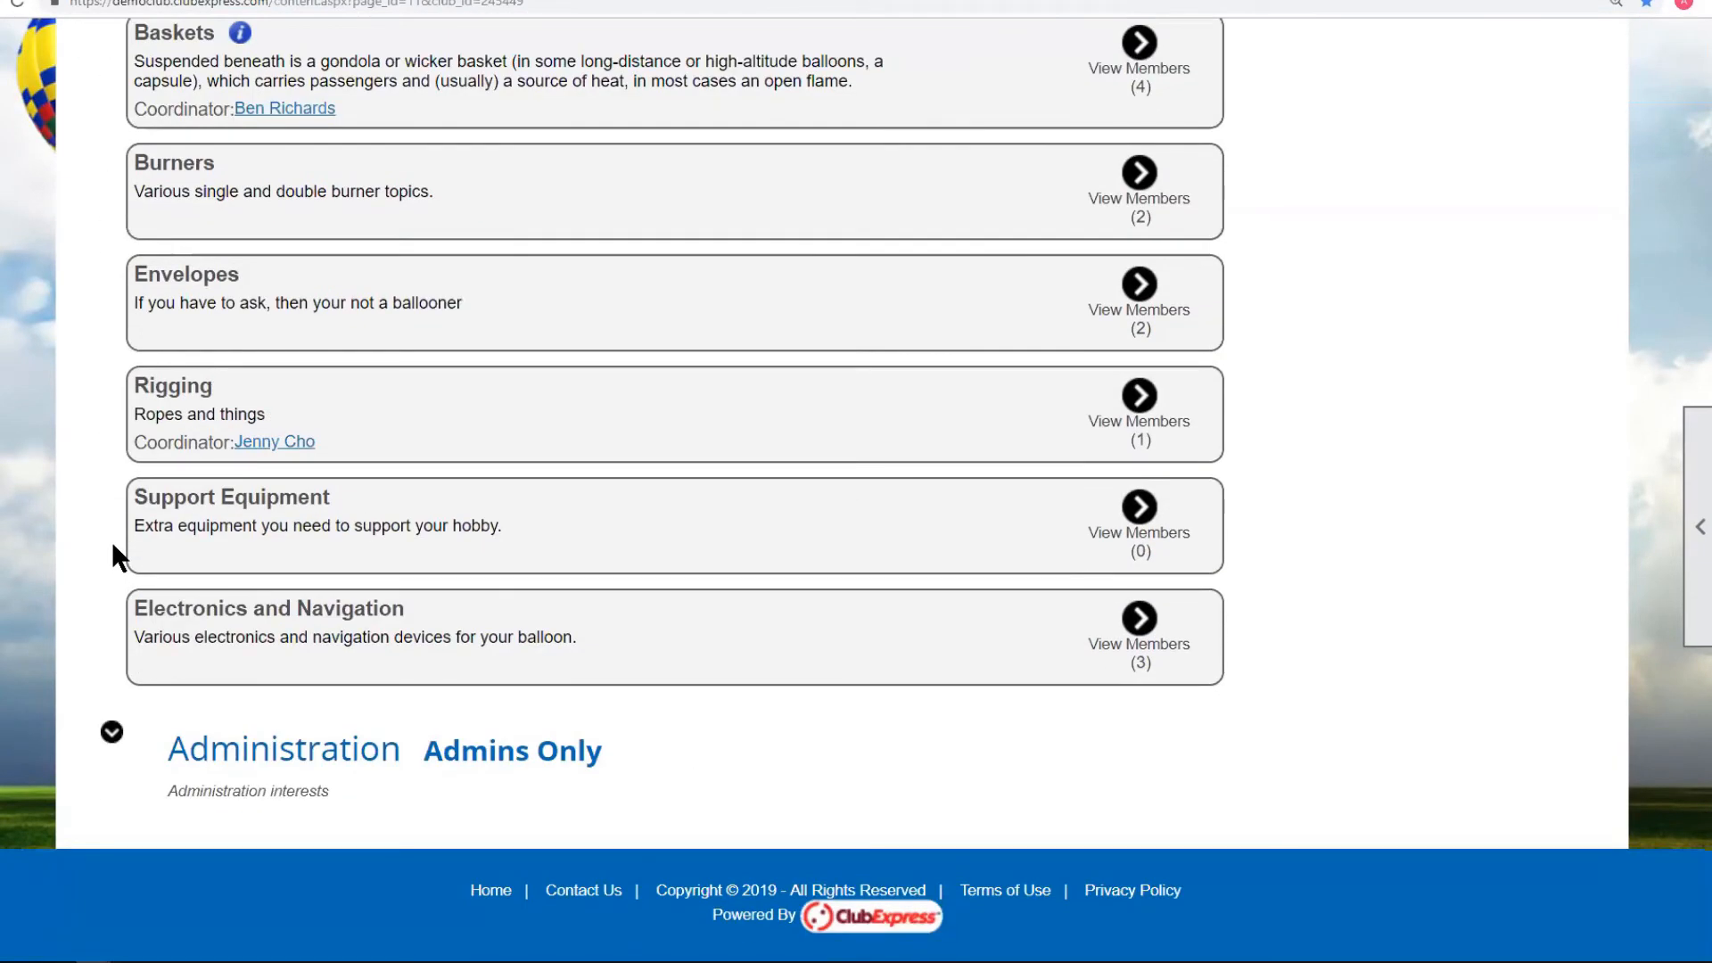
scroll(107, 526, "up", 4)
left_click(109, 308)
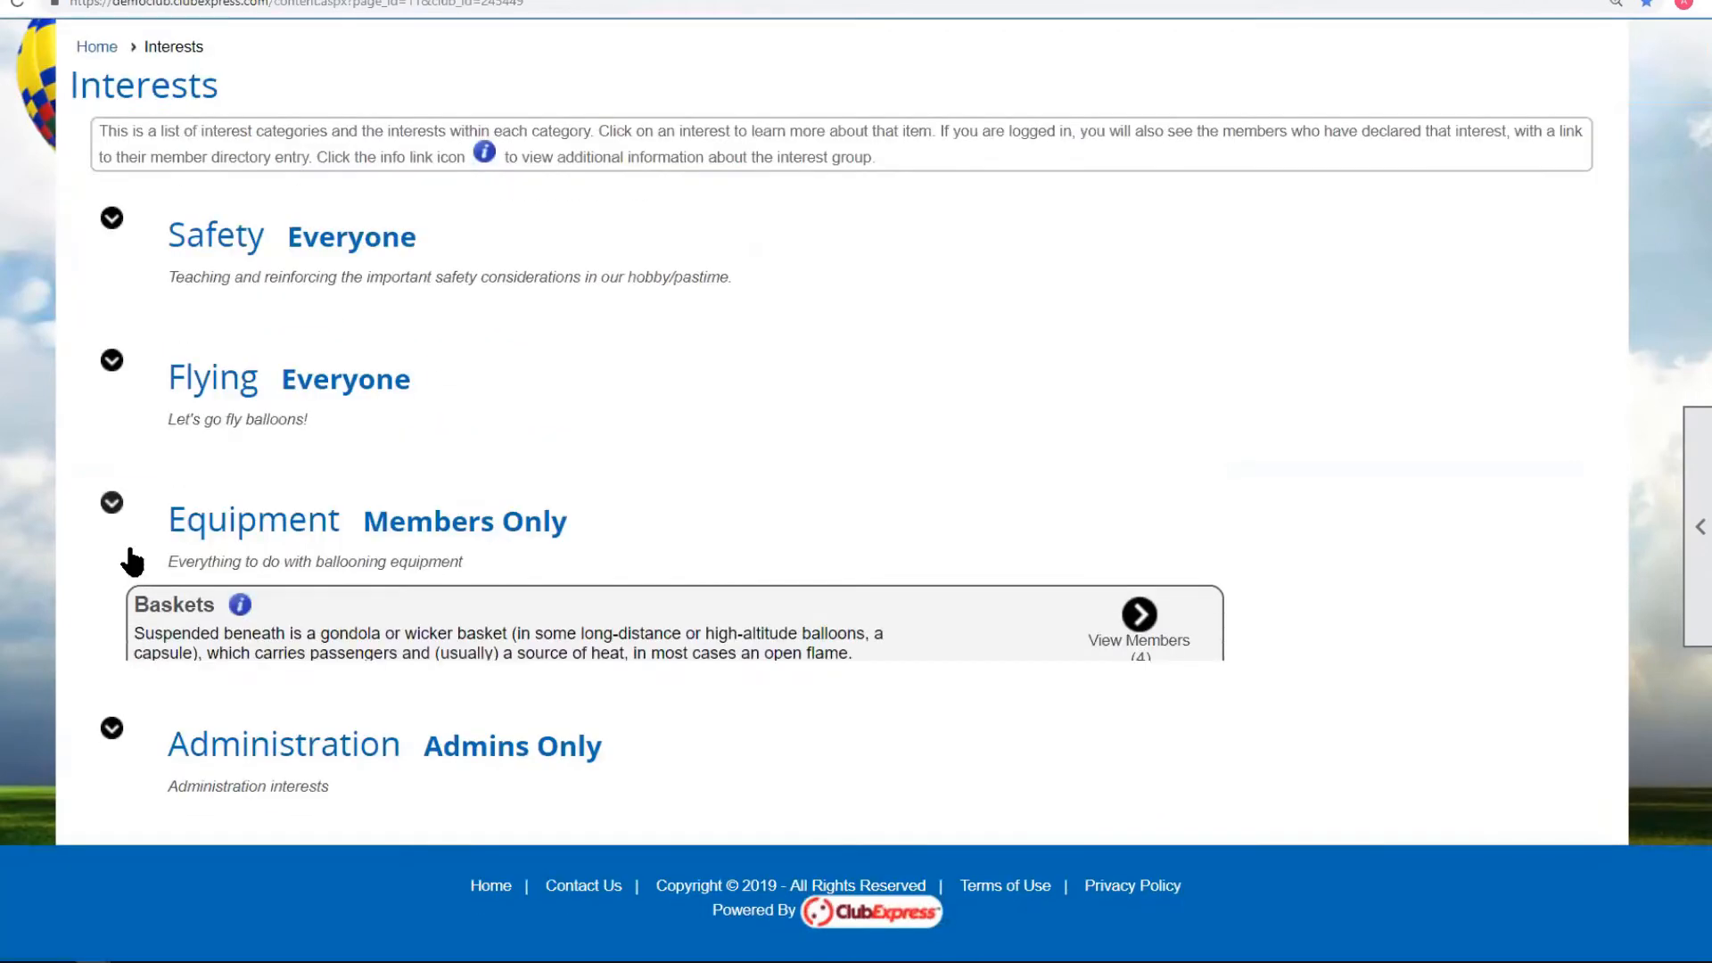
left_click(110, 725)
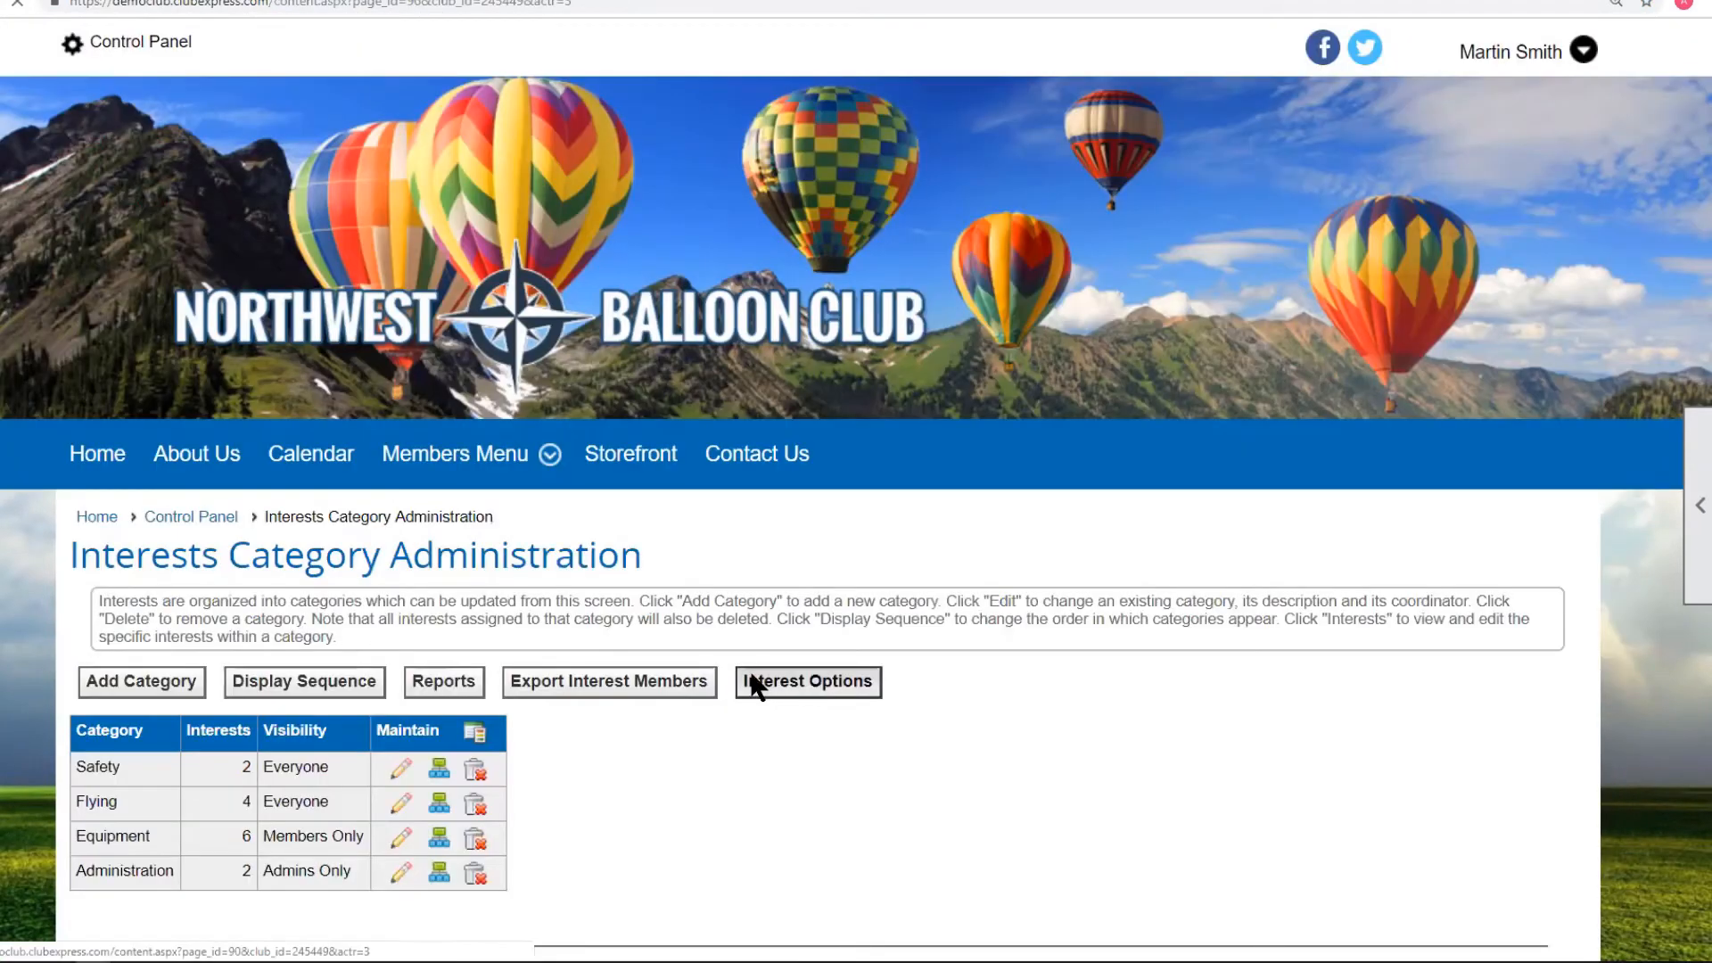
left_click(754, 683)
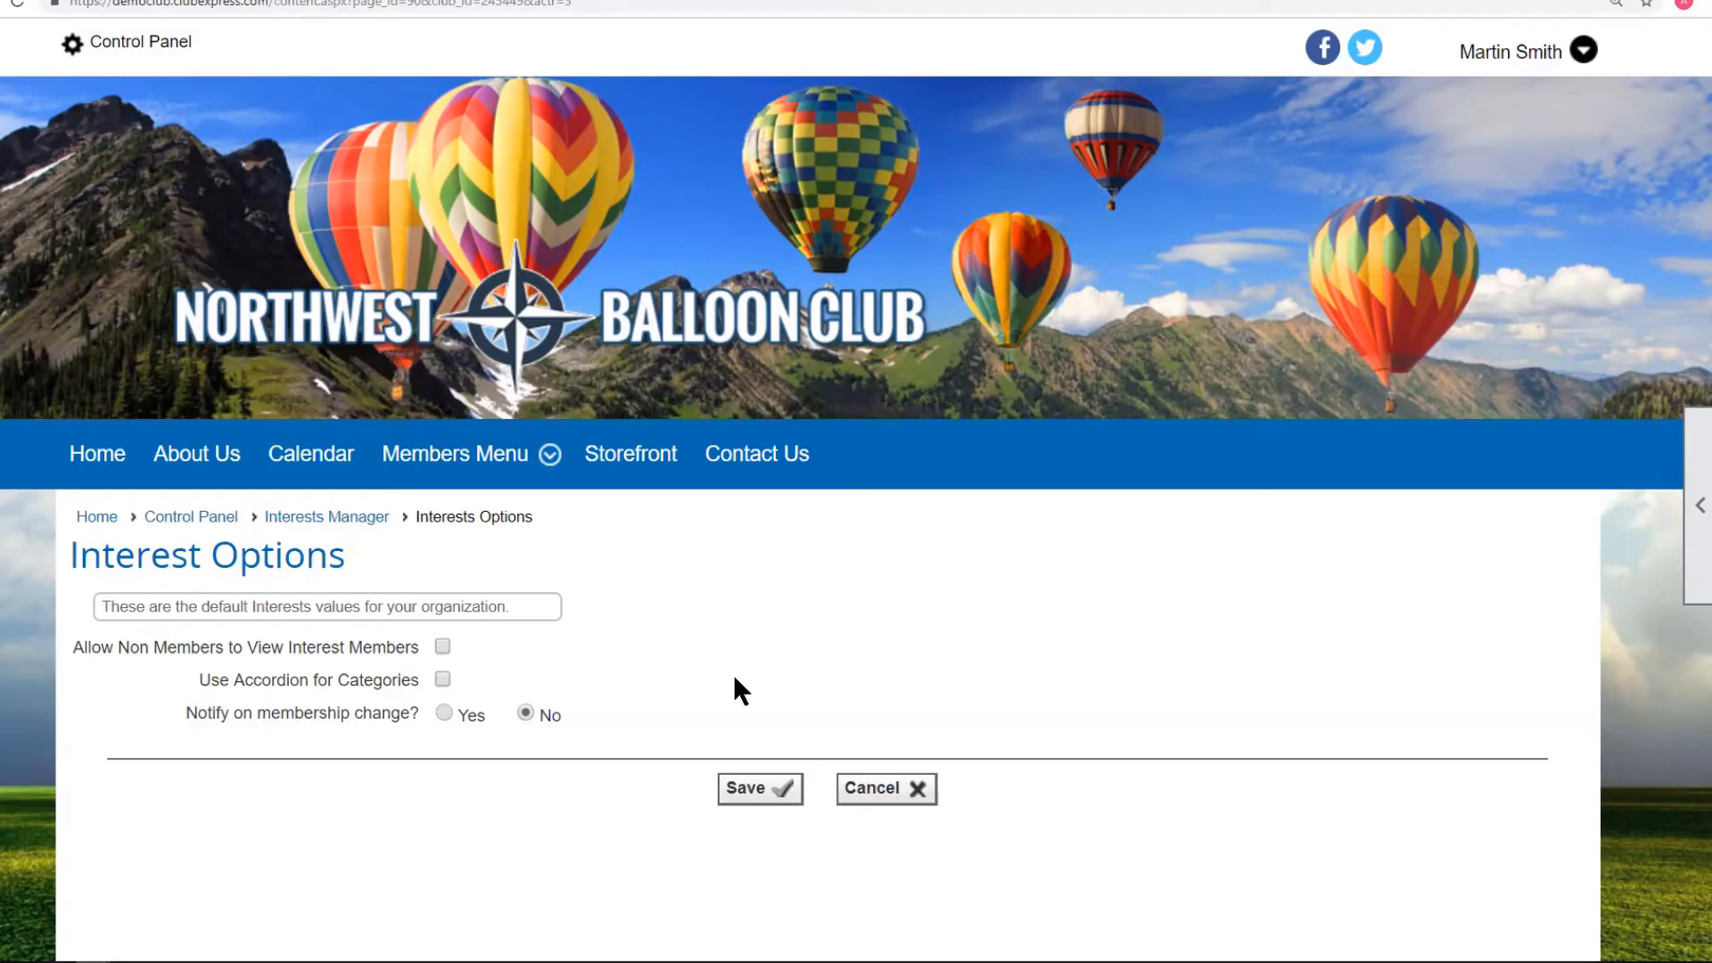
Set Notify on membership change to Yes so the Join, Leave and Expire/Drop choices appear.
scroll(415, 653, "down", 1)
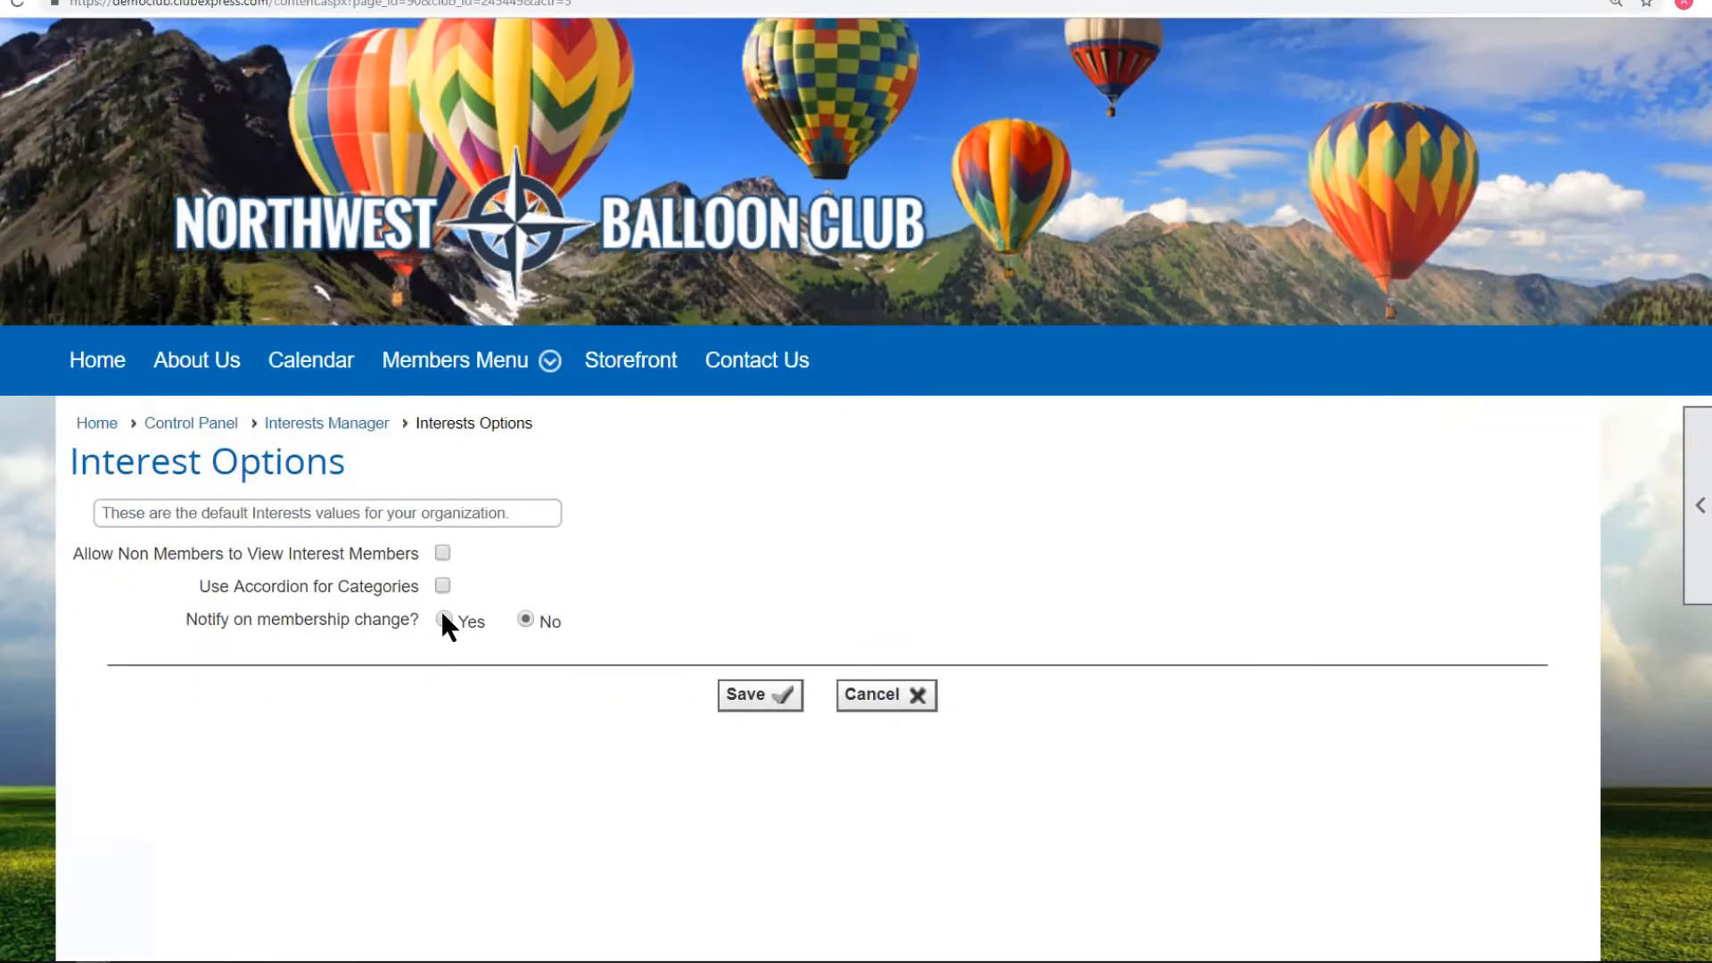
left_click(443, 620)
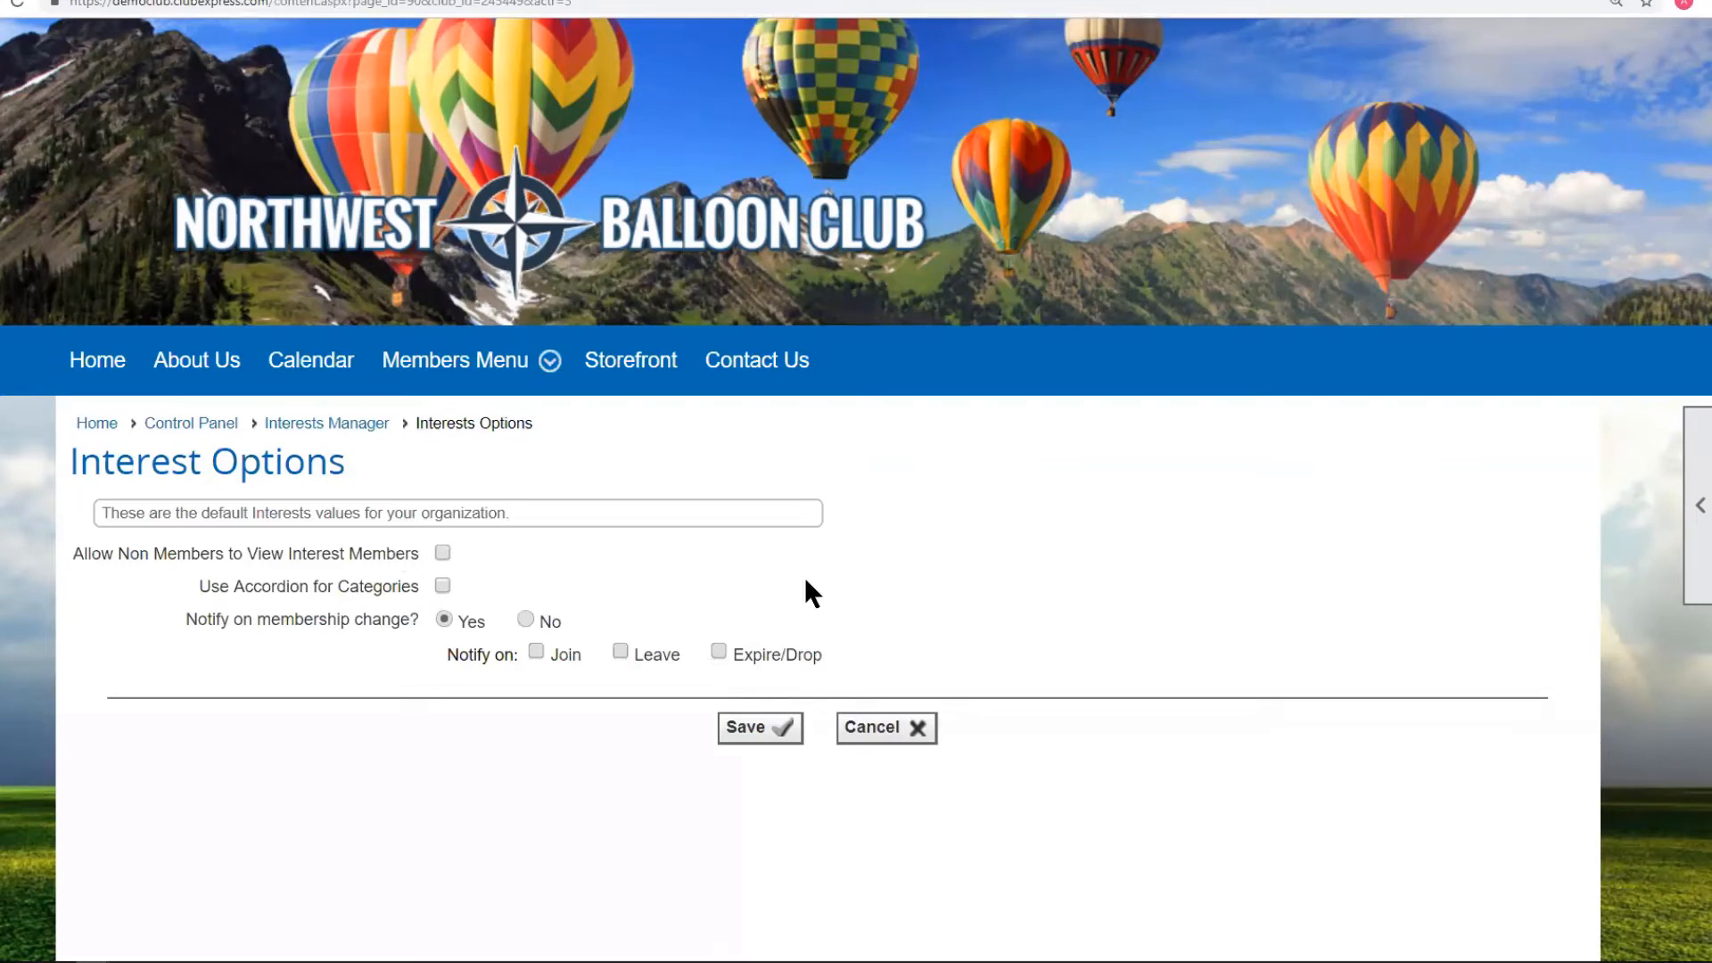
left_click(1687, 525)
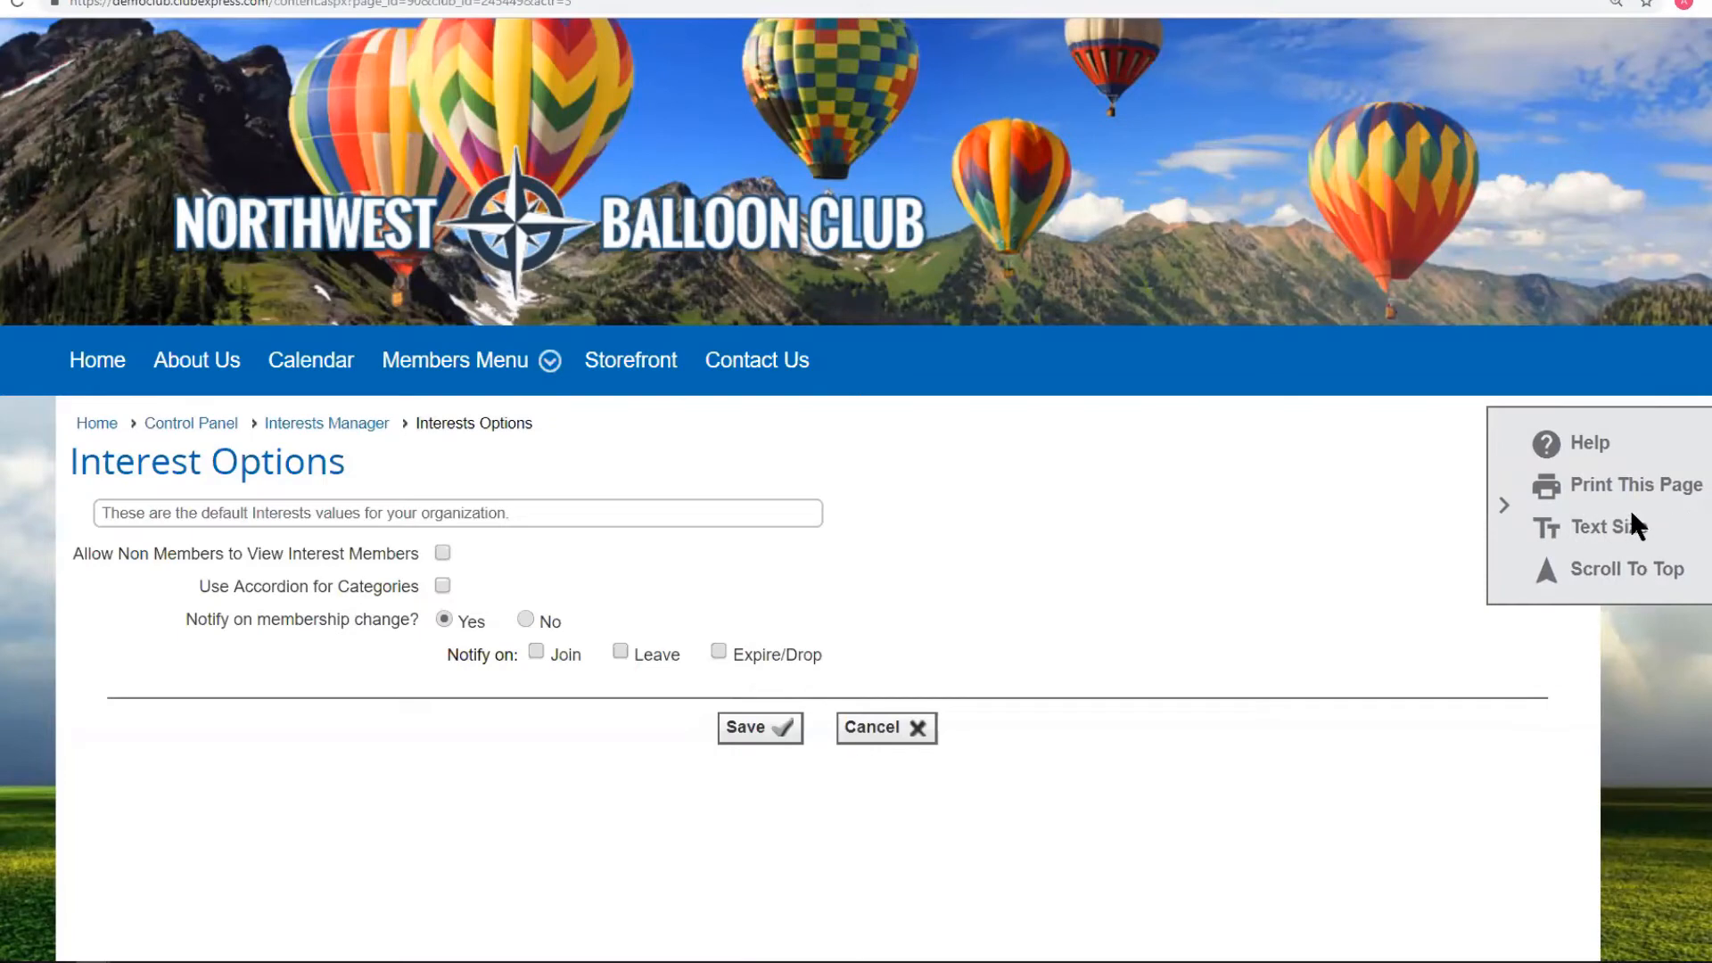
Read the enlarged Interest Options help, close it, and return to Interests Category Administration.
left_click(1590, 446)
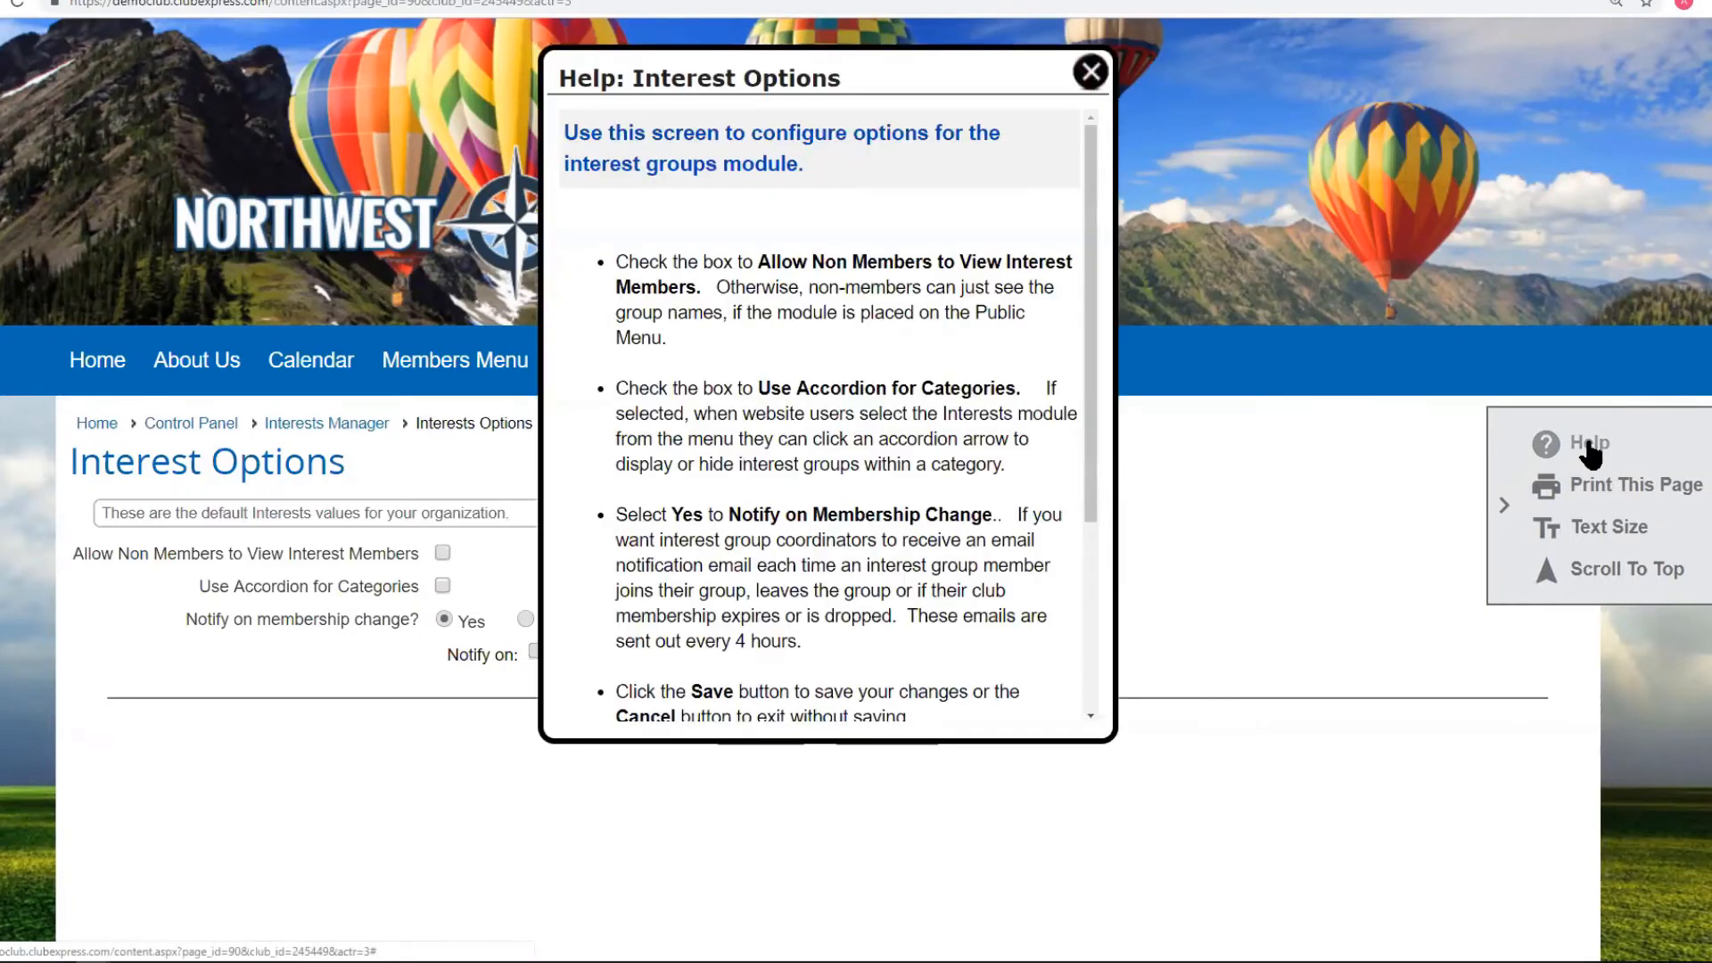
left_click_drag(1109, 735, 1373, 867)
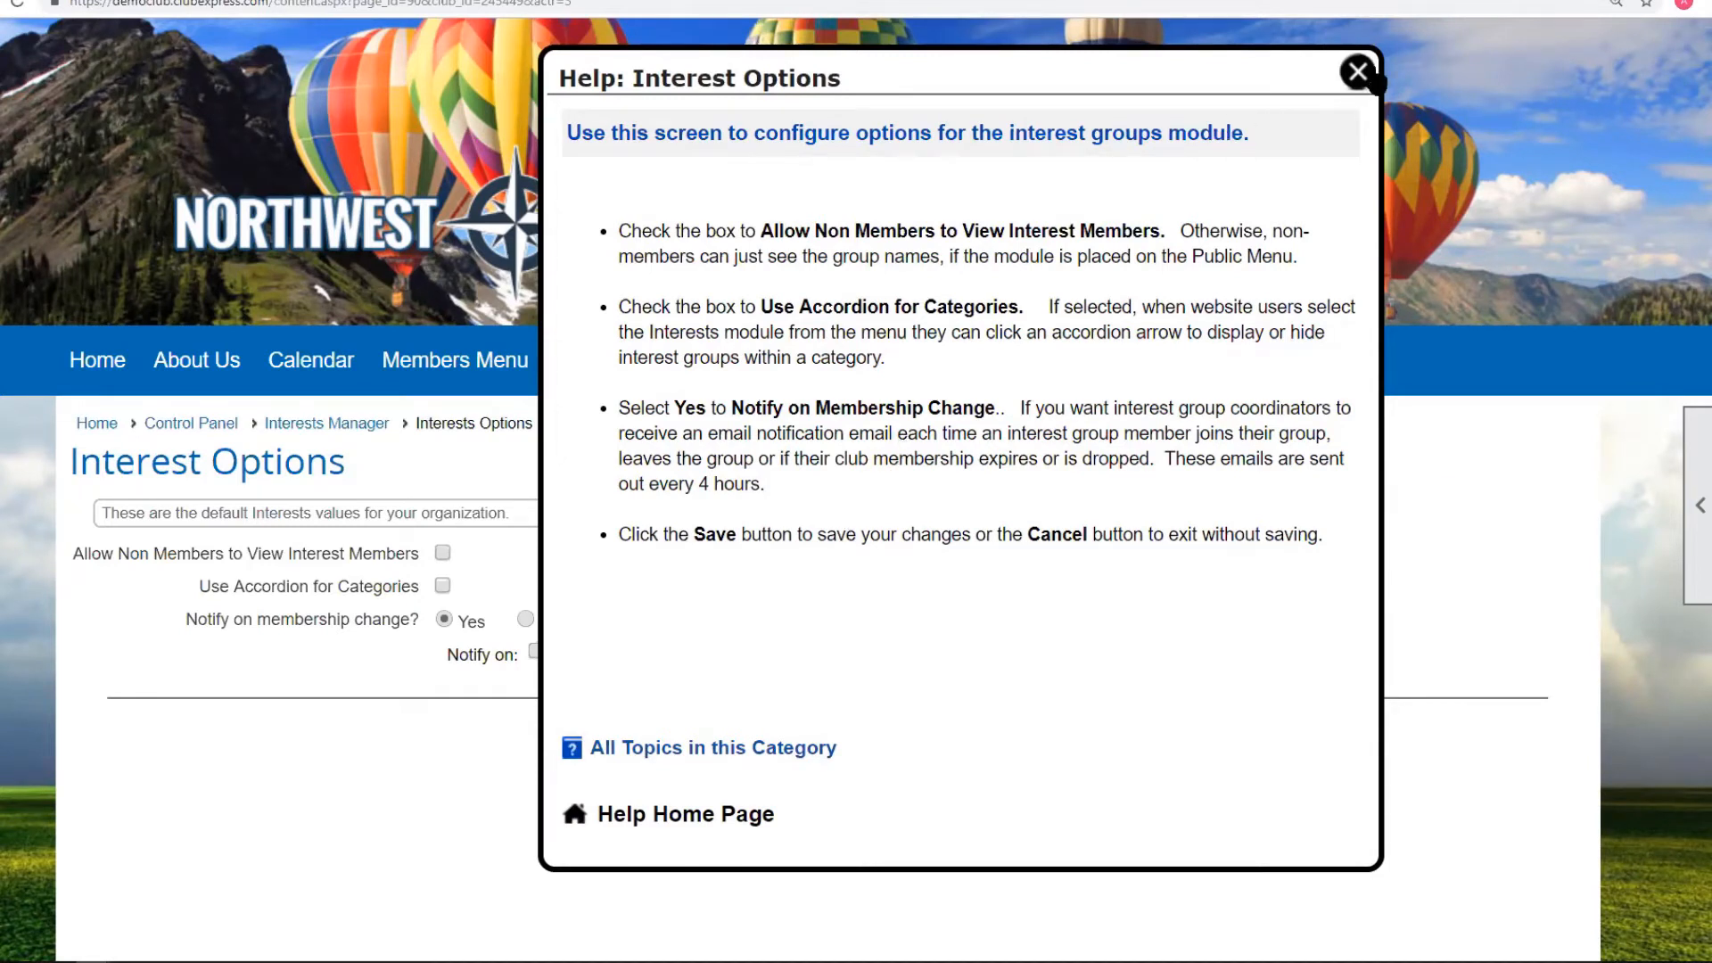
left_click(1358, 73)
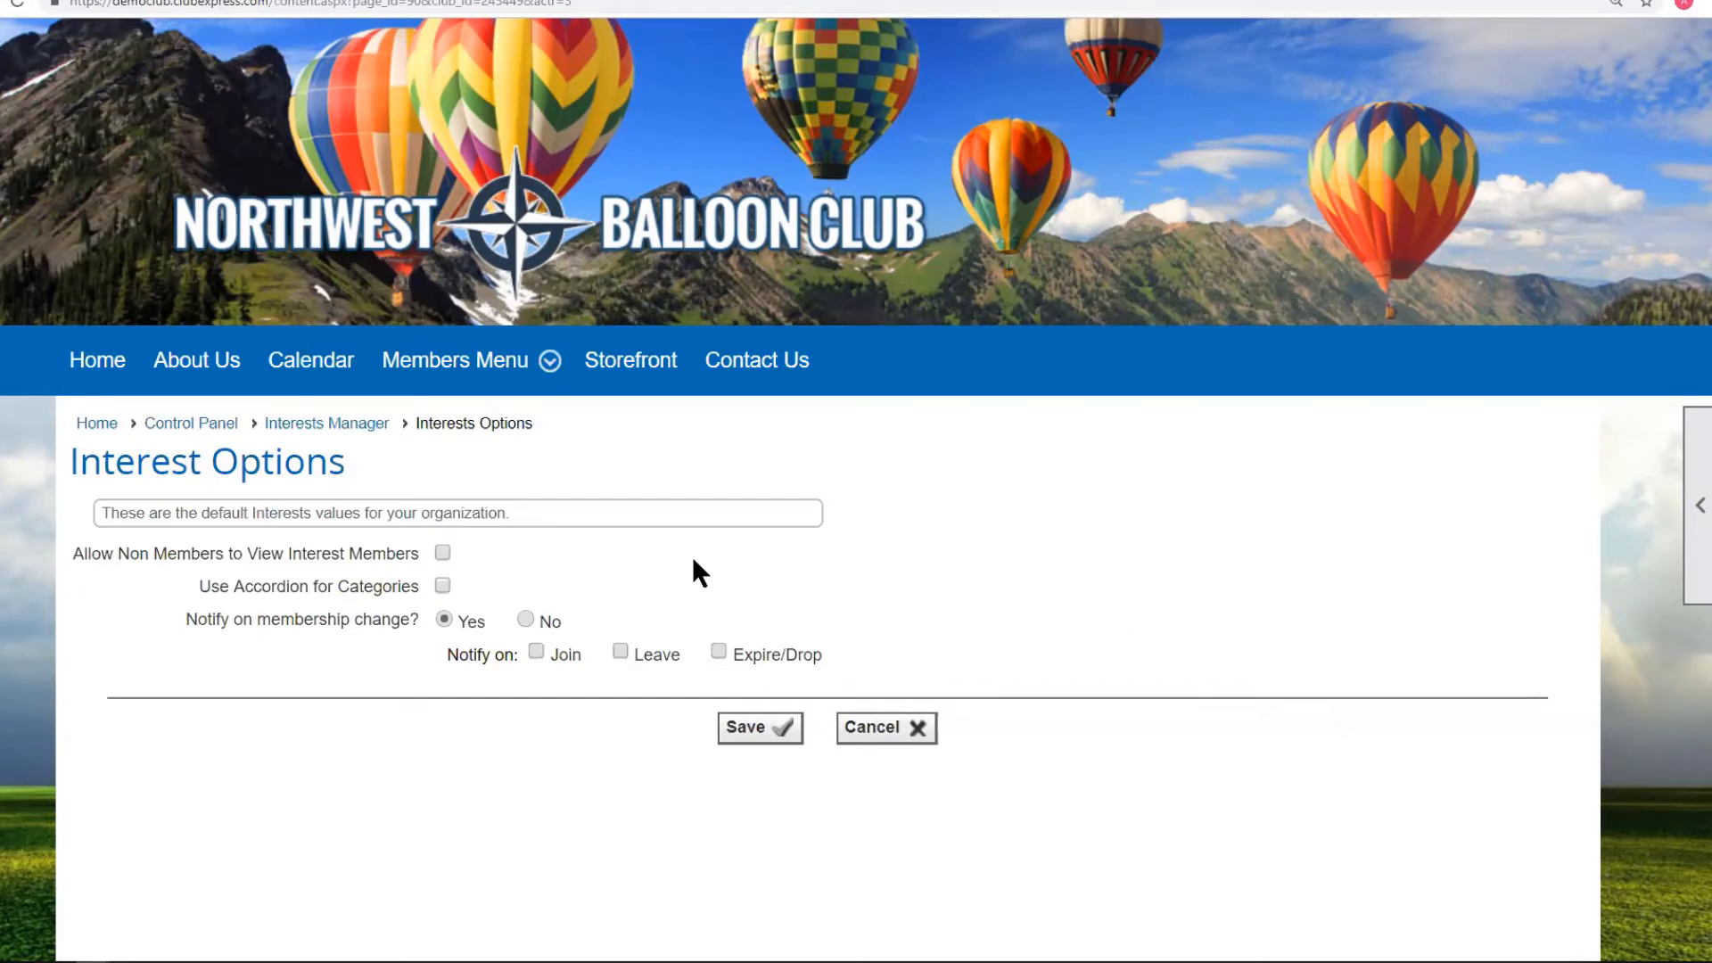
left_click(323, 426)
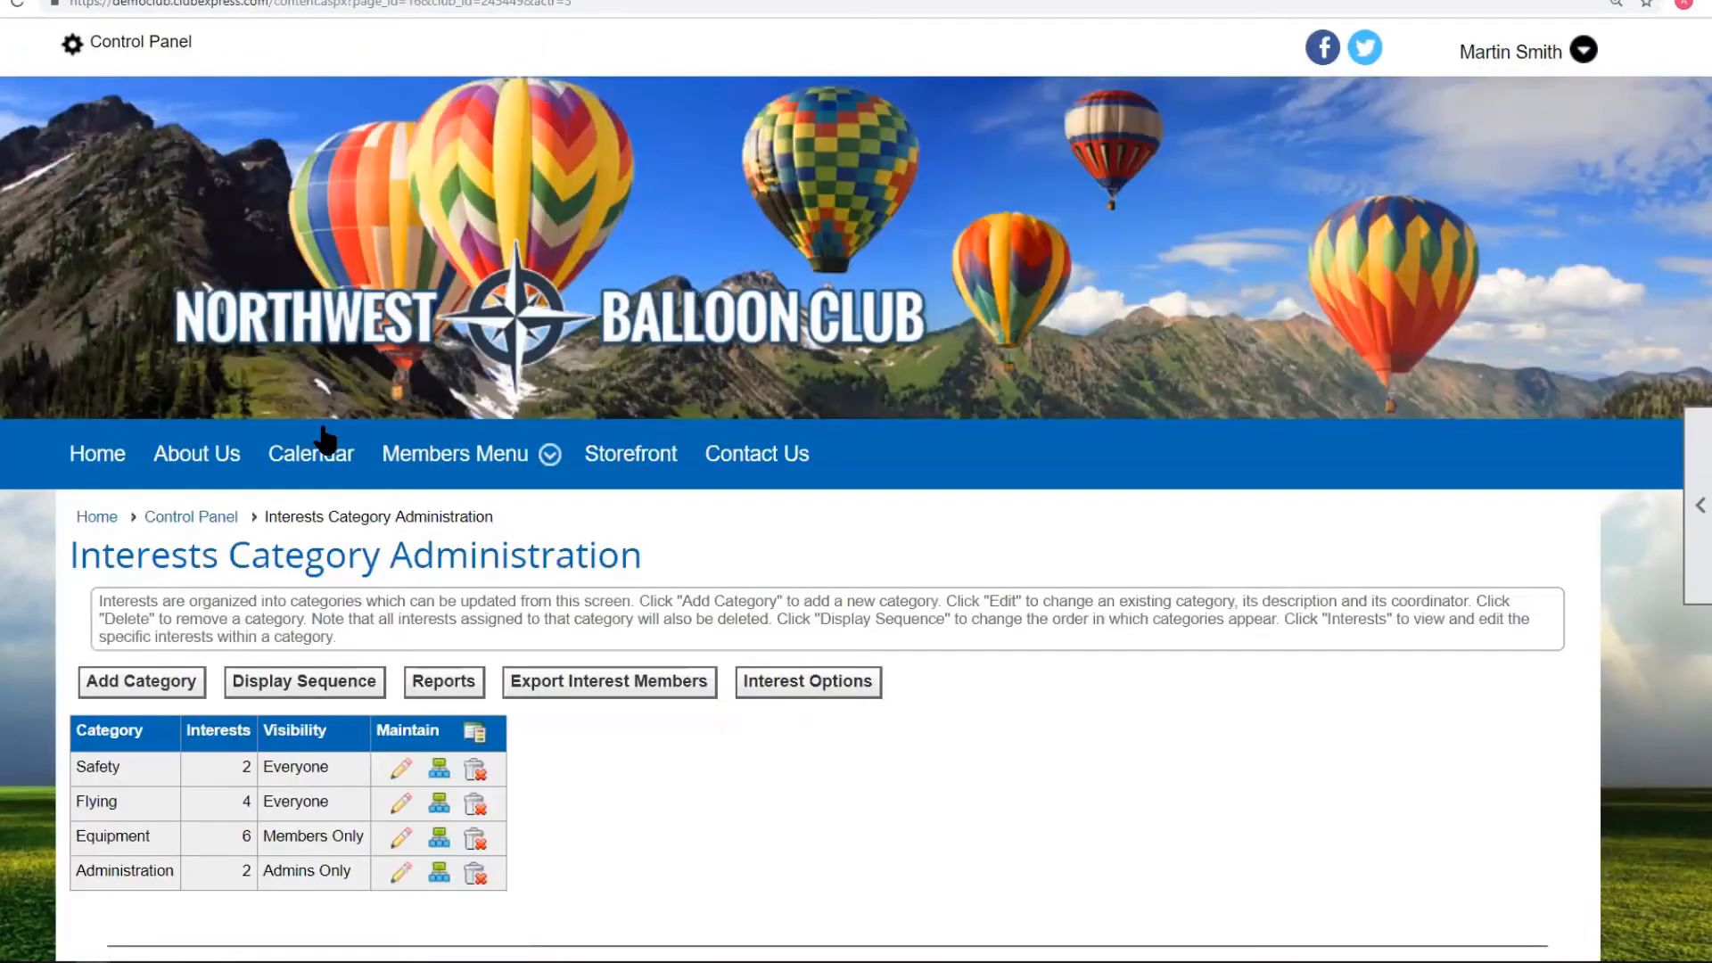
left_click(1698, 504)
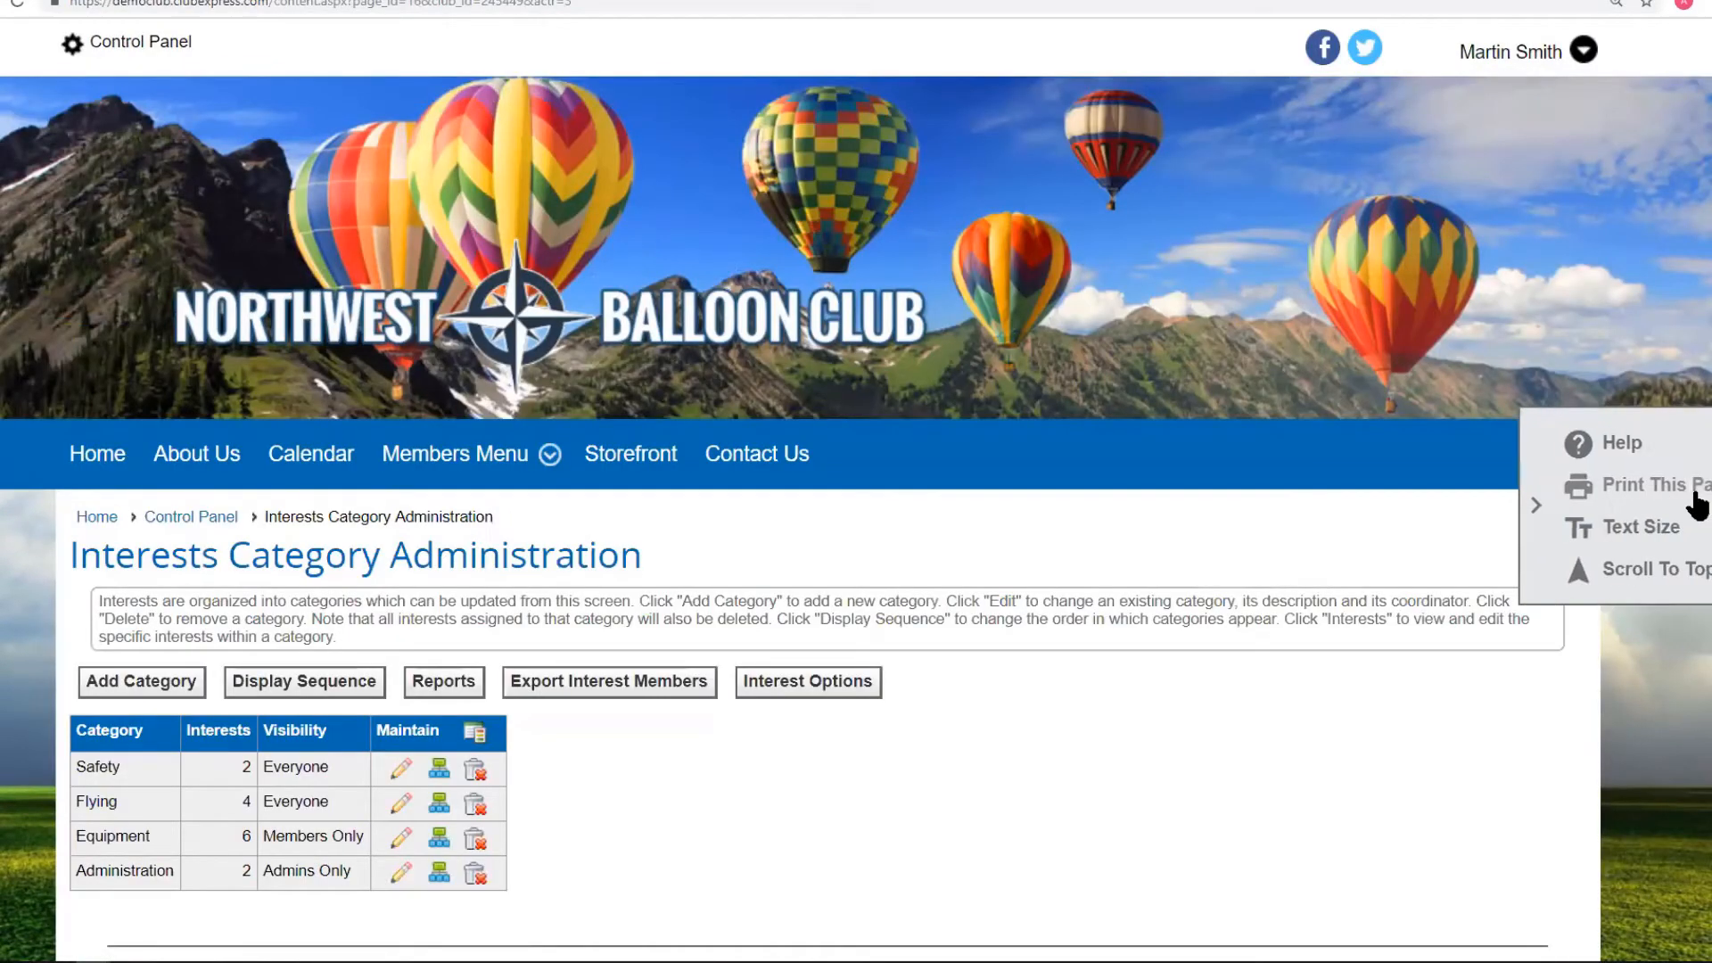
left_click(1587, 442)
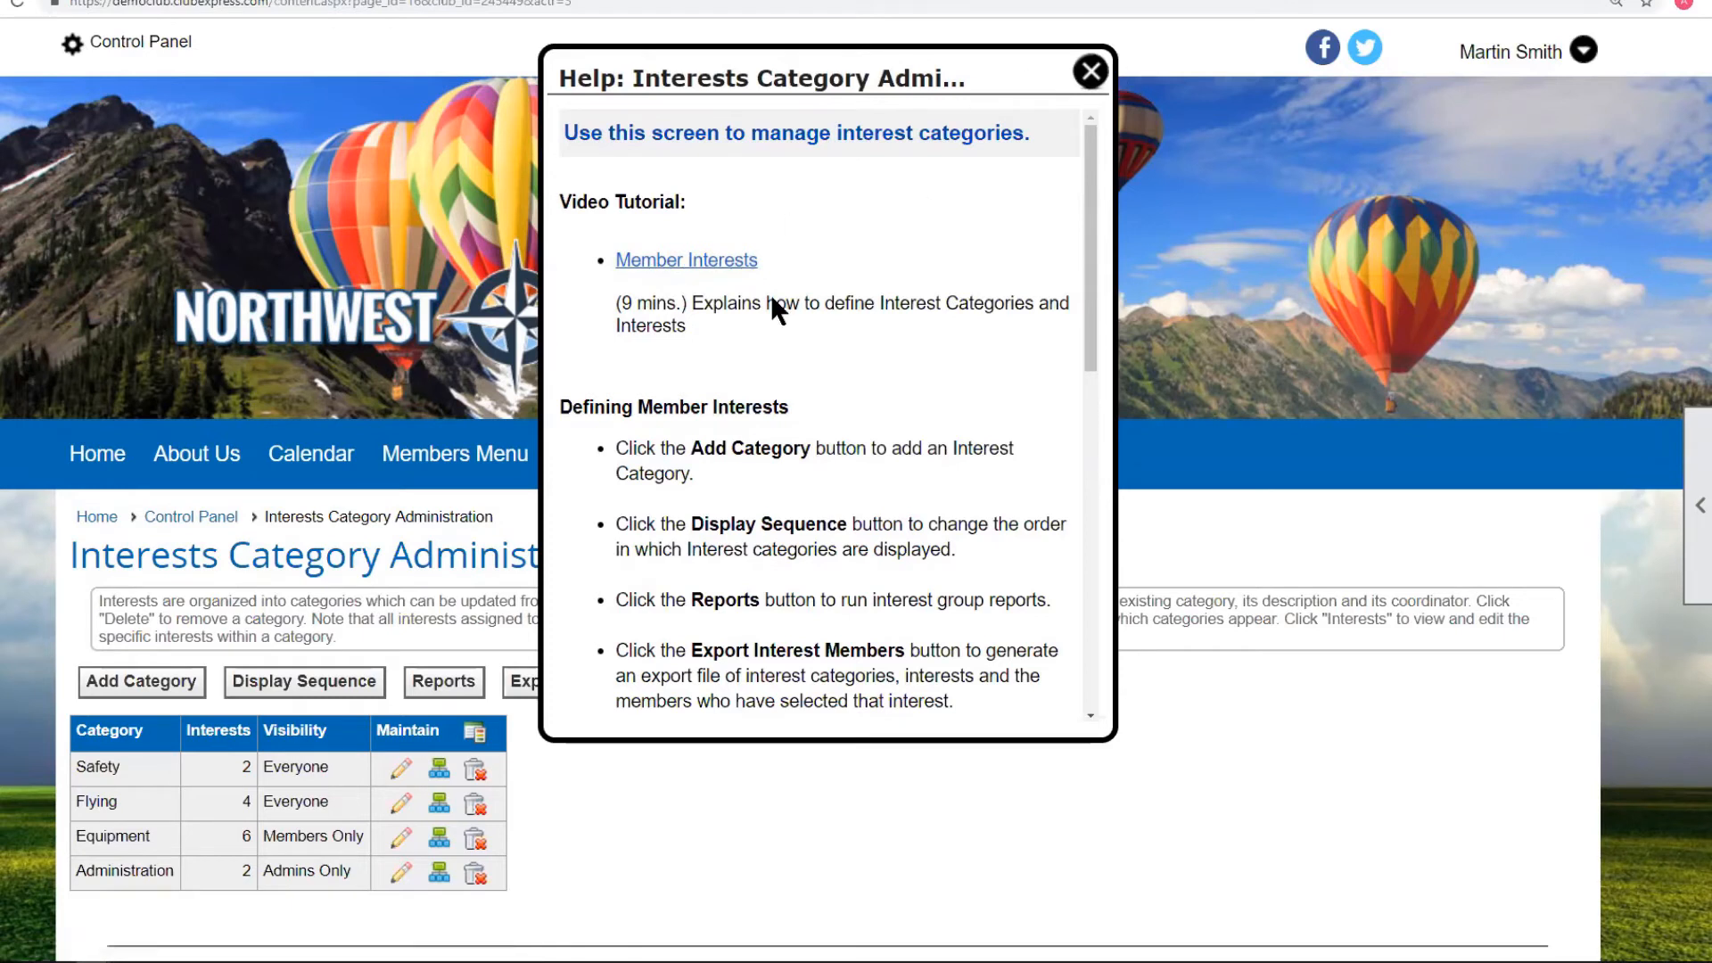
left_click_drag(619, 303, 688, 303)
left_click(807, 317)
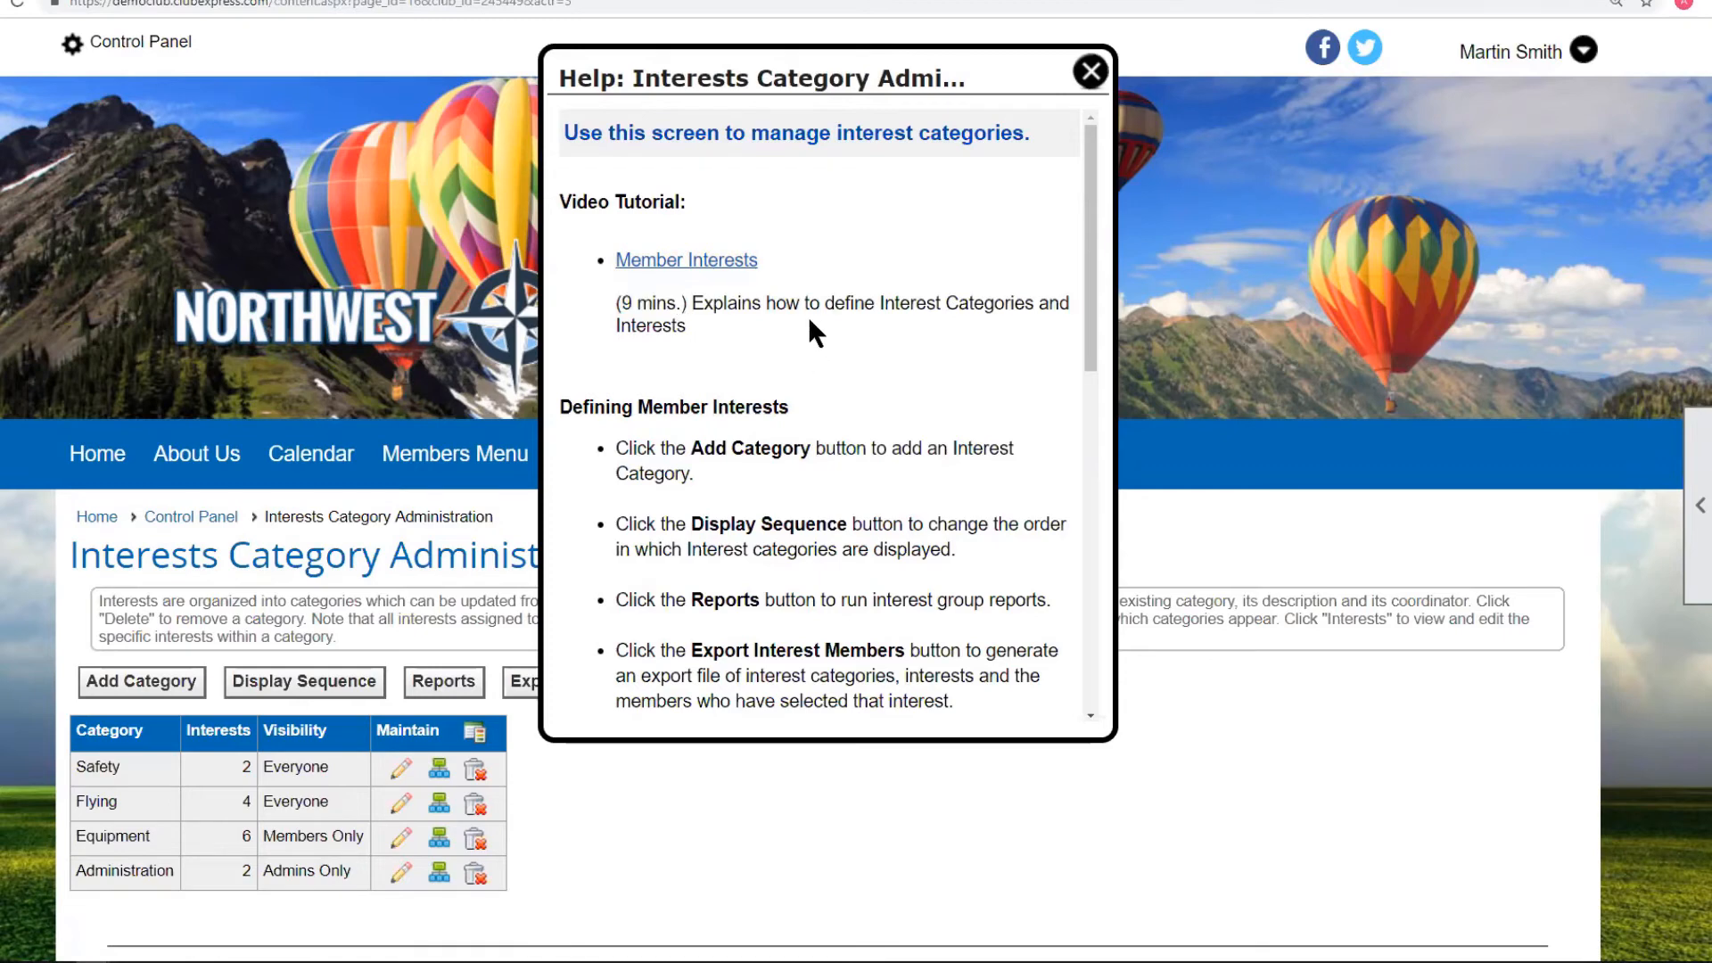
left_click(1089, 77)
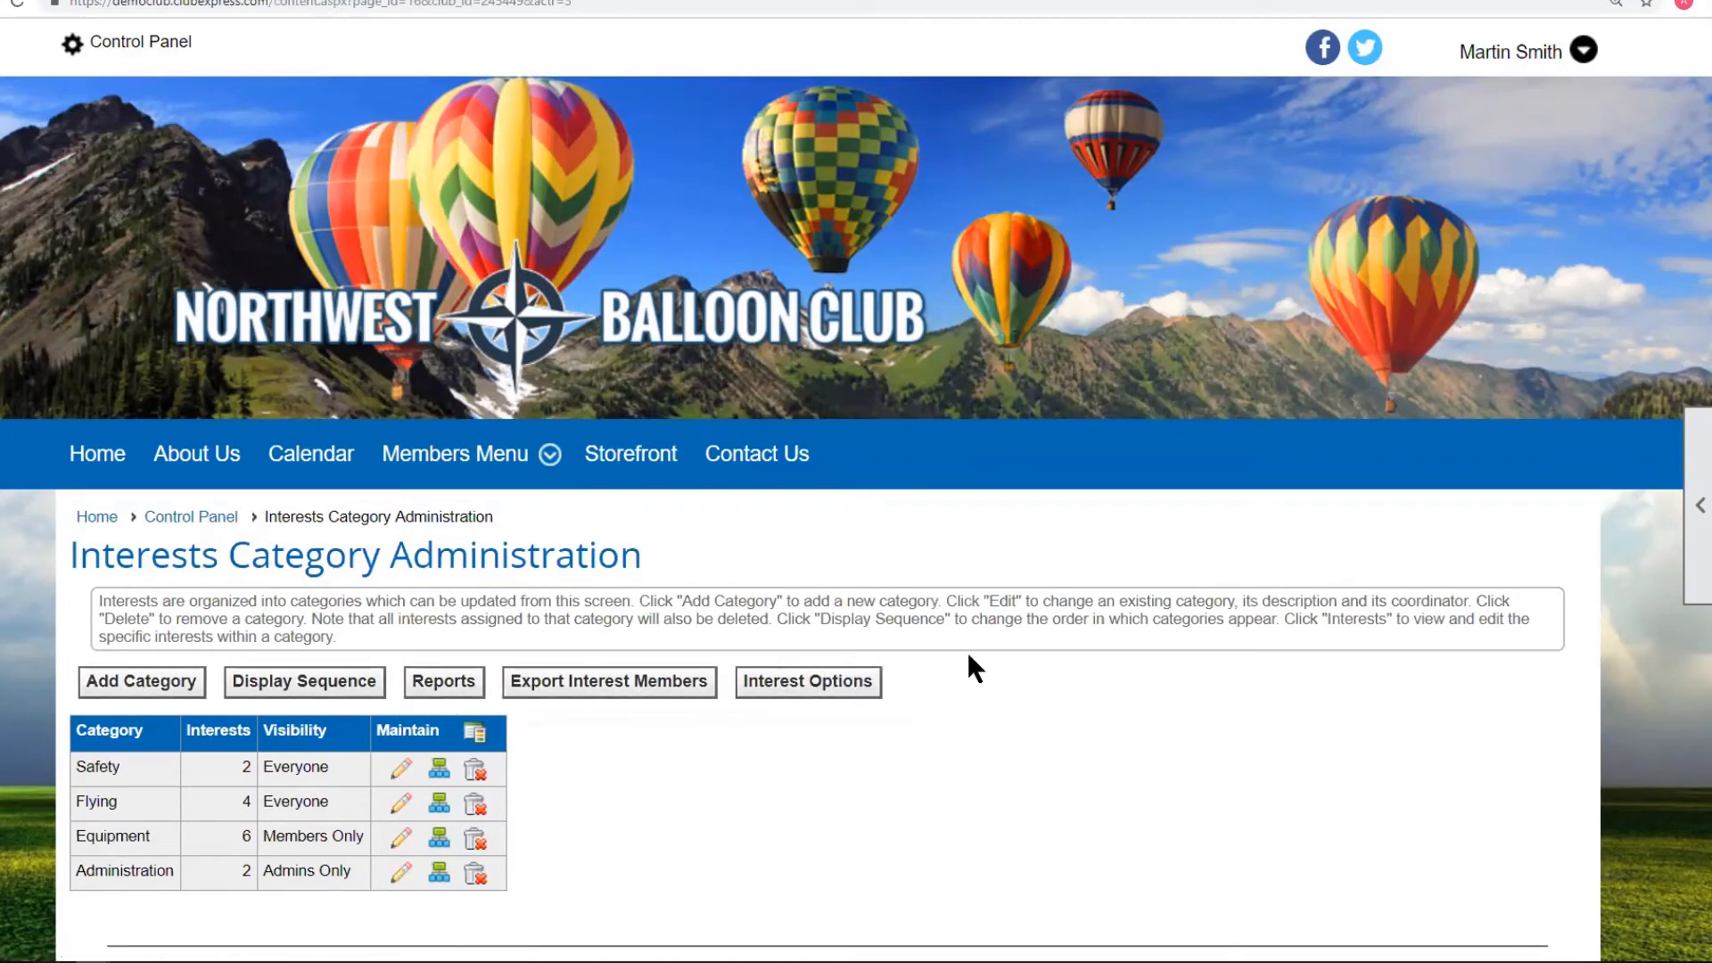
scroll(974, 669, "down", 2)
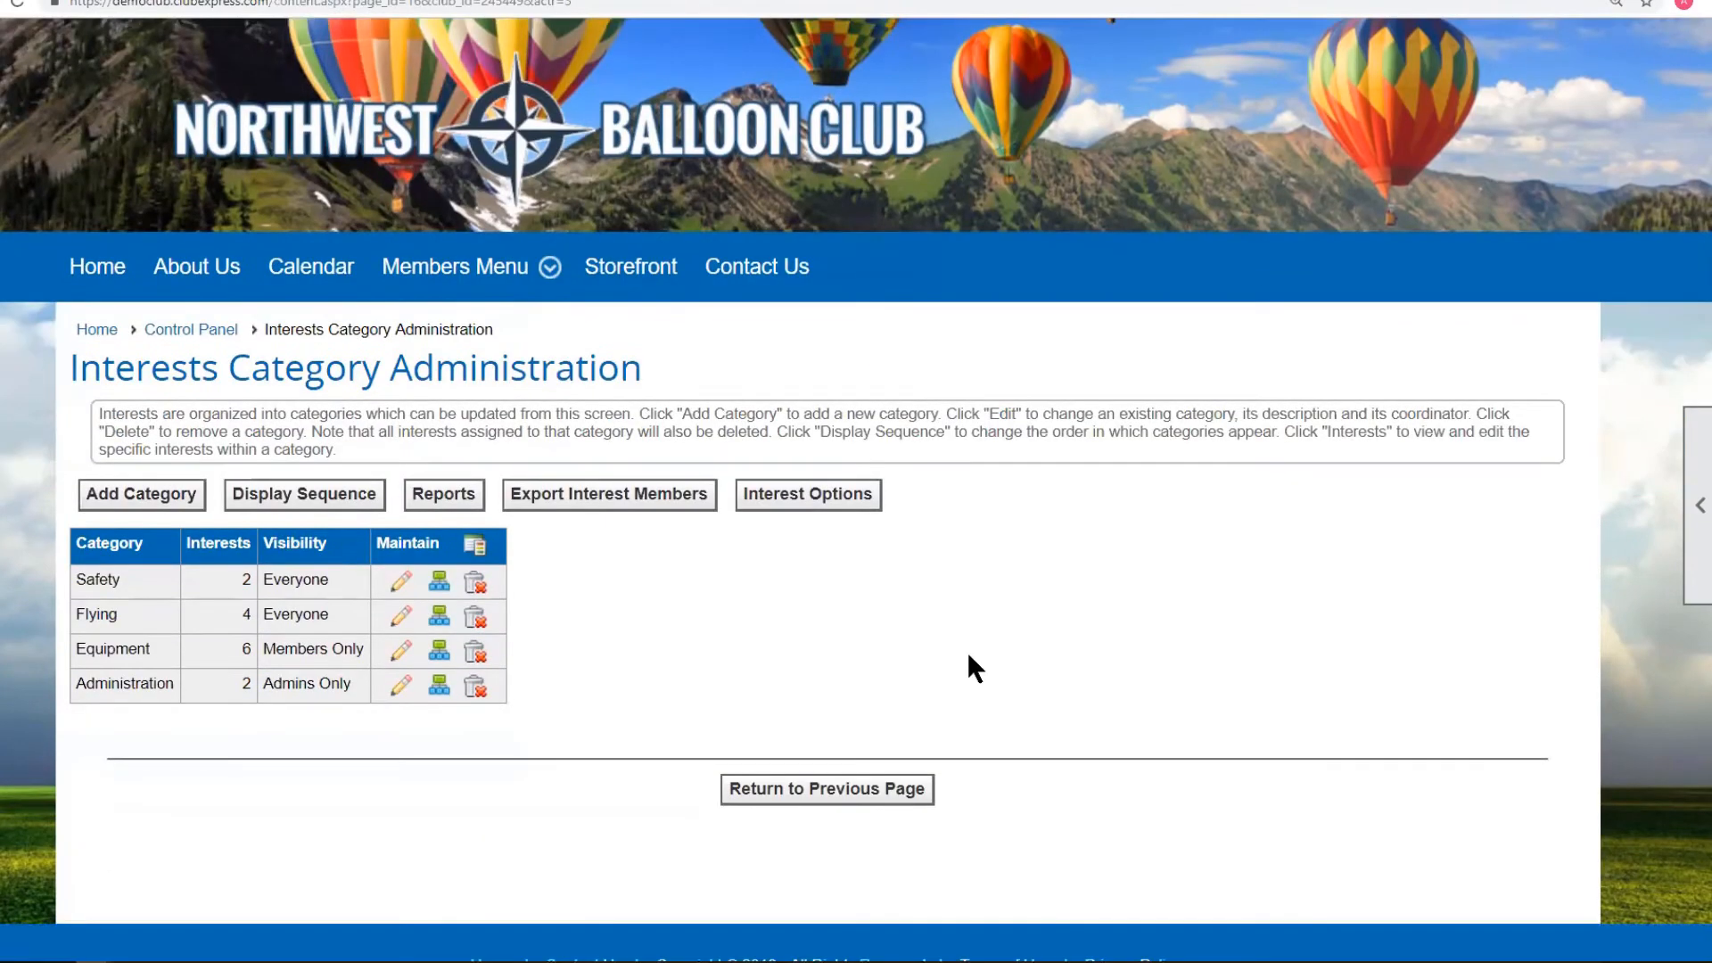
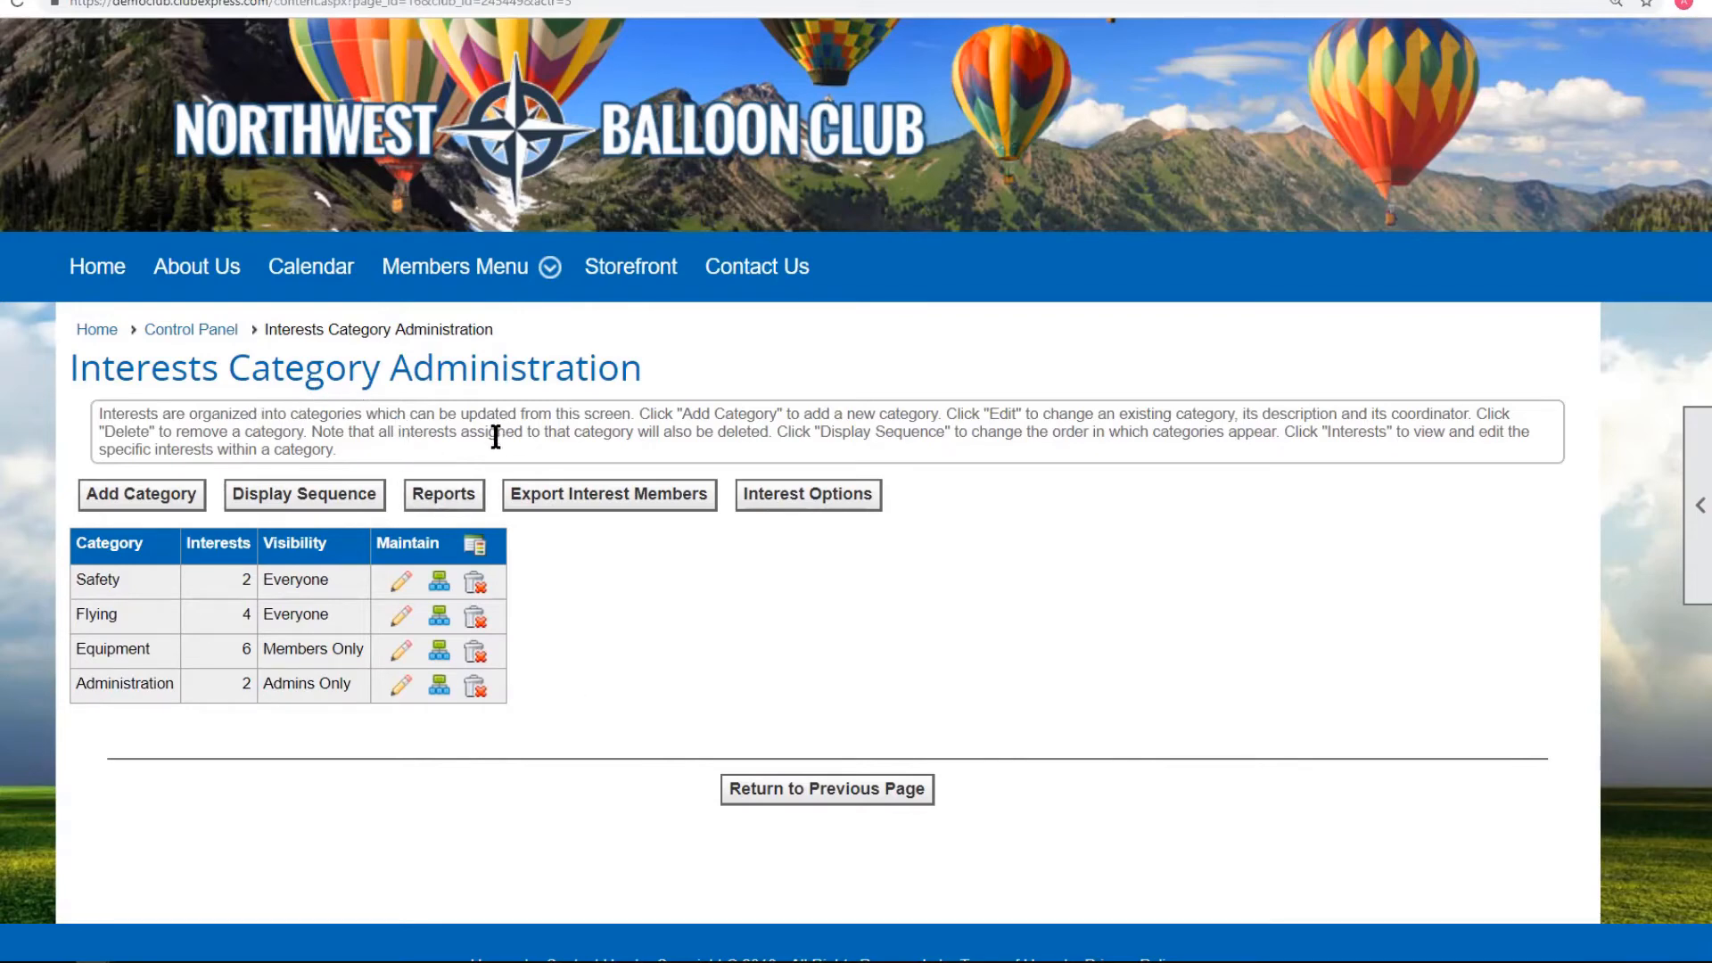
Show the four members of the Baskets interest listed under Equipment.
mouse_move(446, 267)
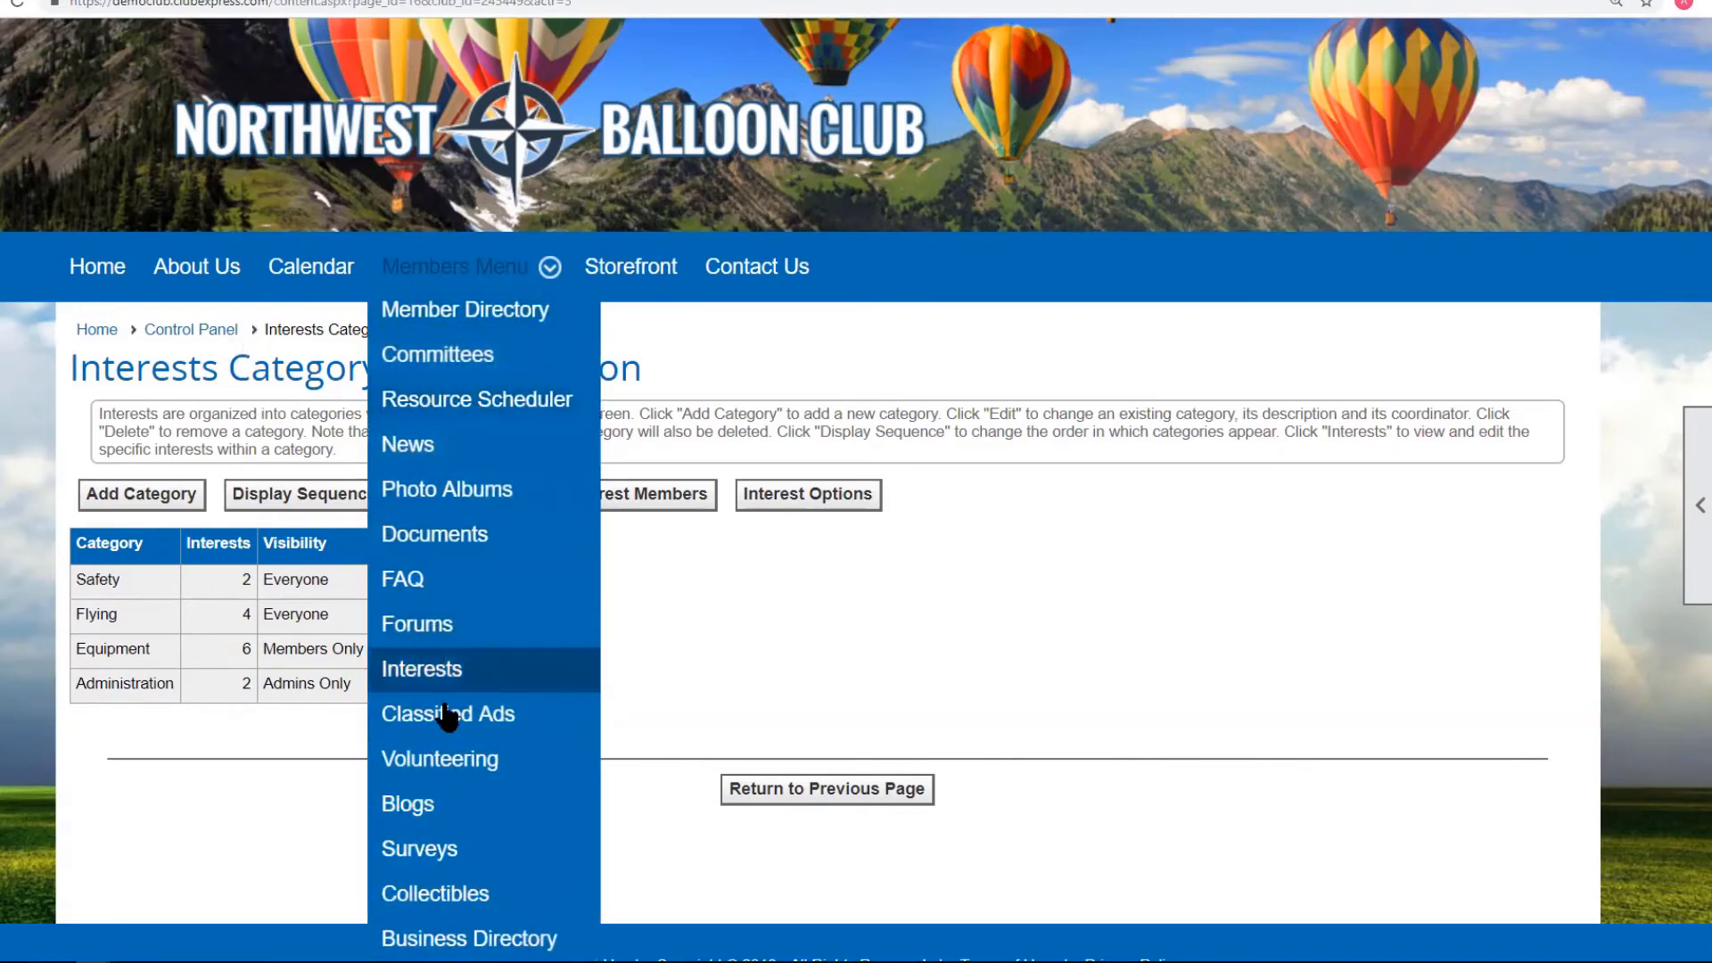
left_click(439, 682)
scroll(107, 633, "down", 2)
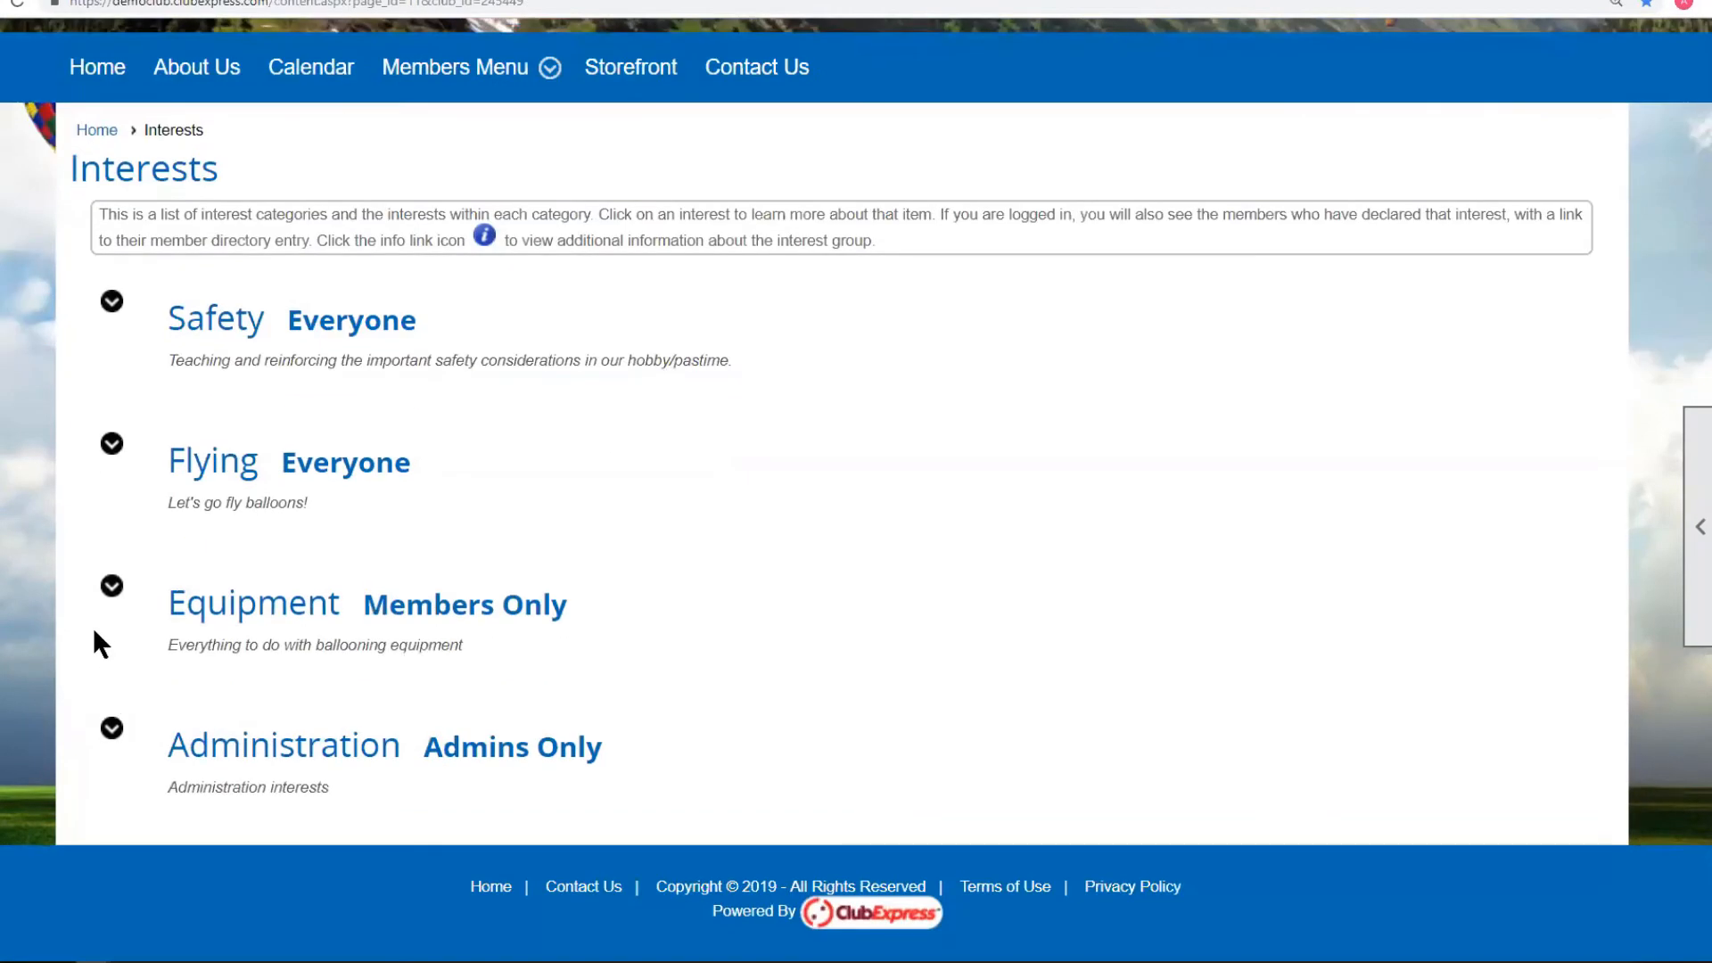
left_click(112, 585)
scroll(655, 668, "down", 3)
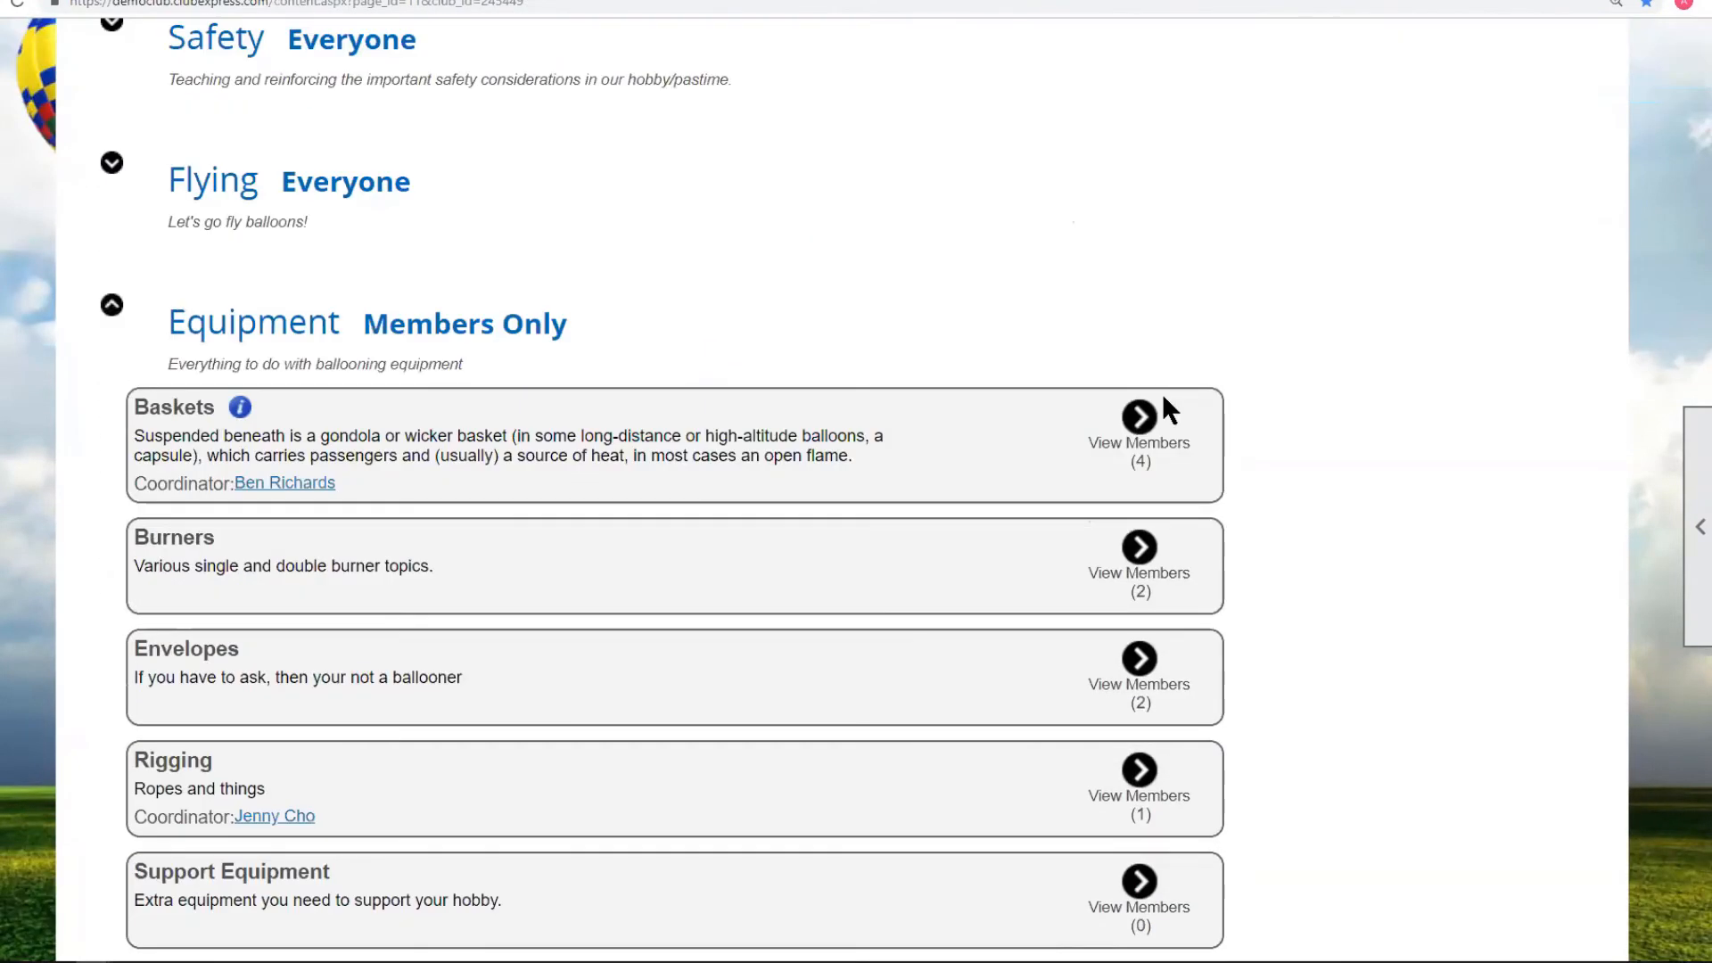
left_click(1138, 416)
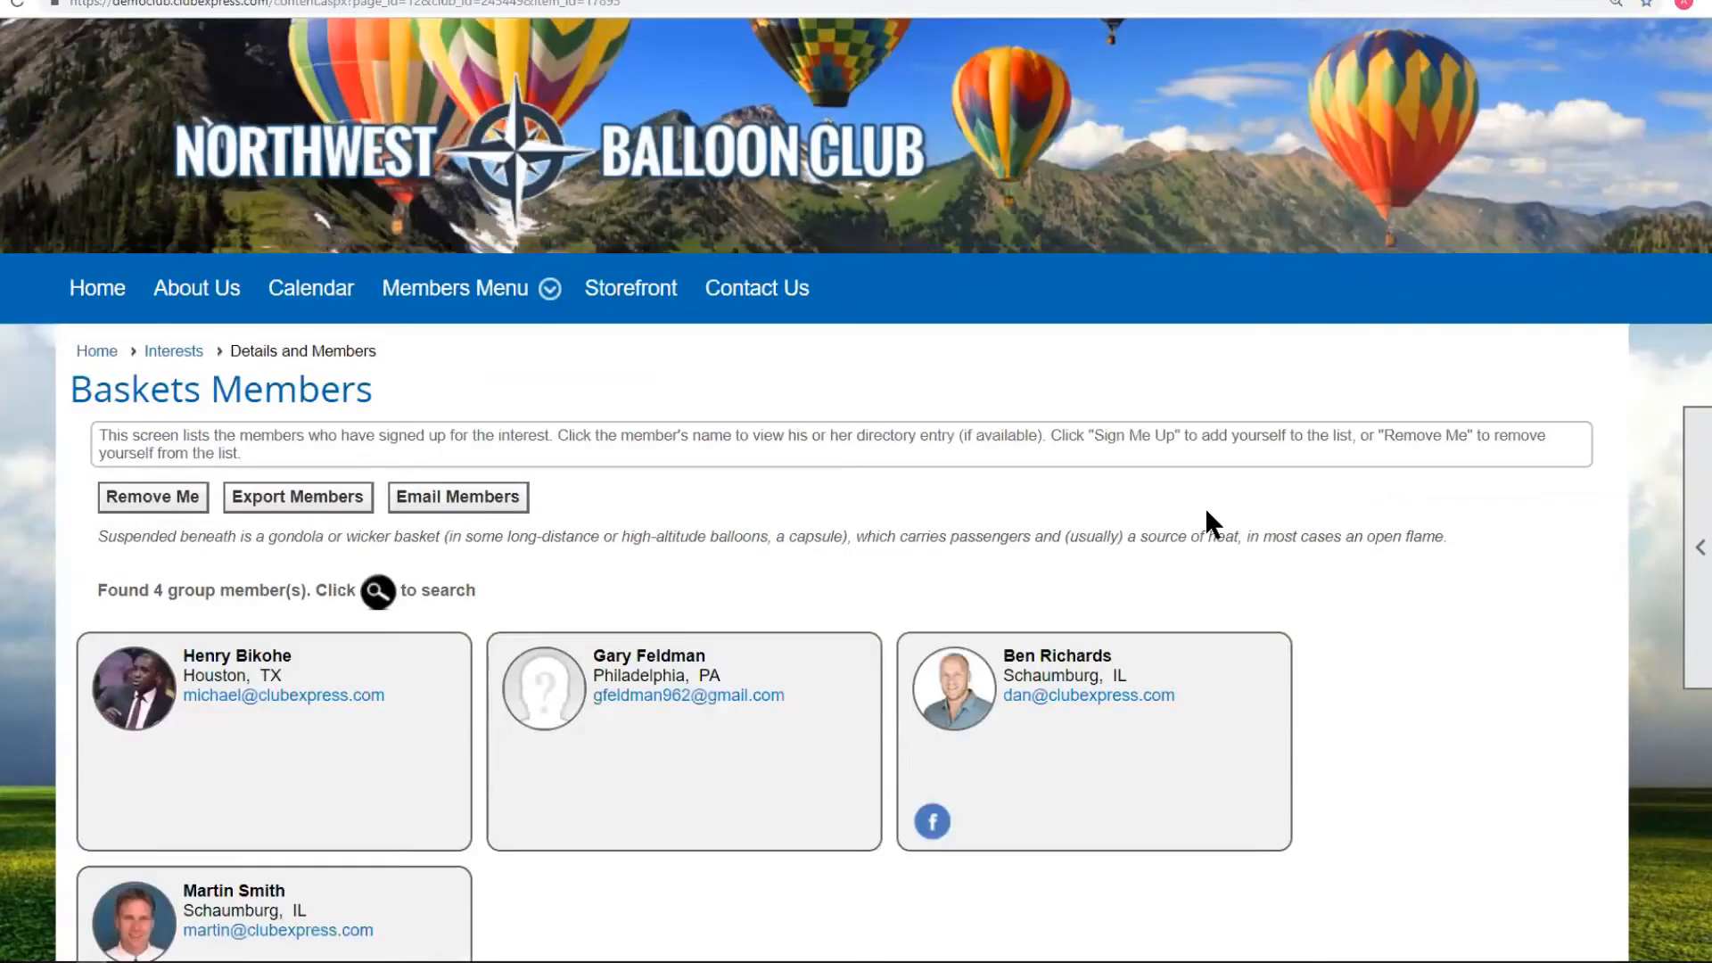
scroll(1208, 512, "down", 2)
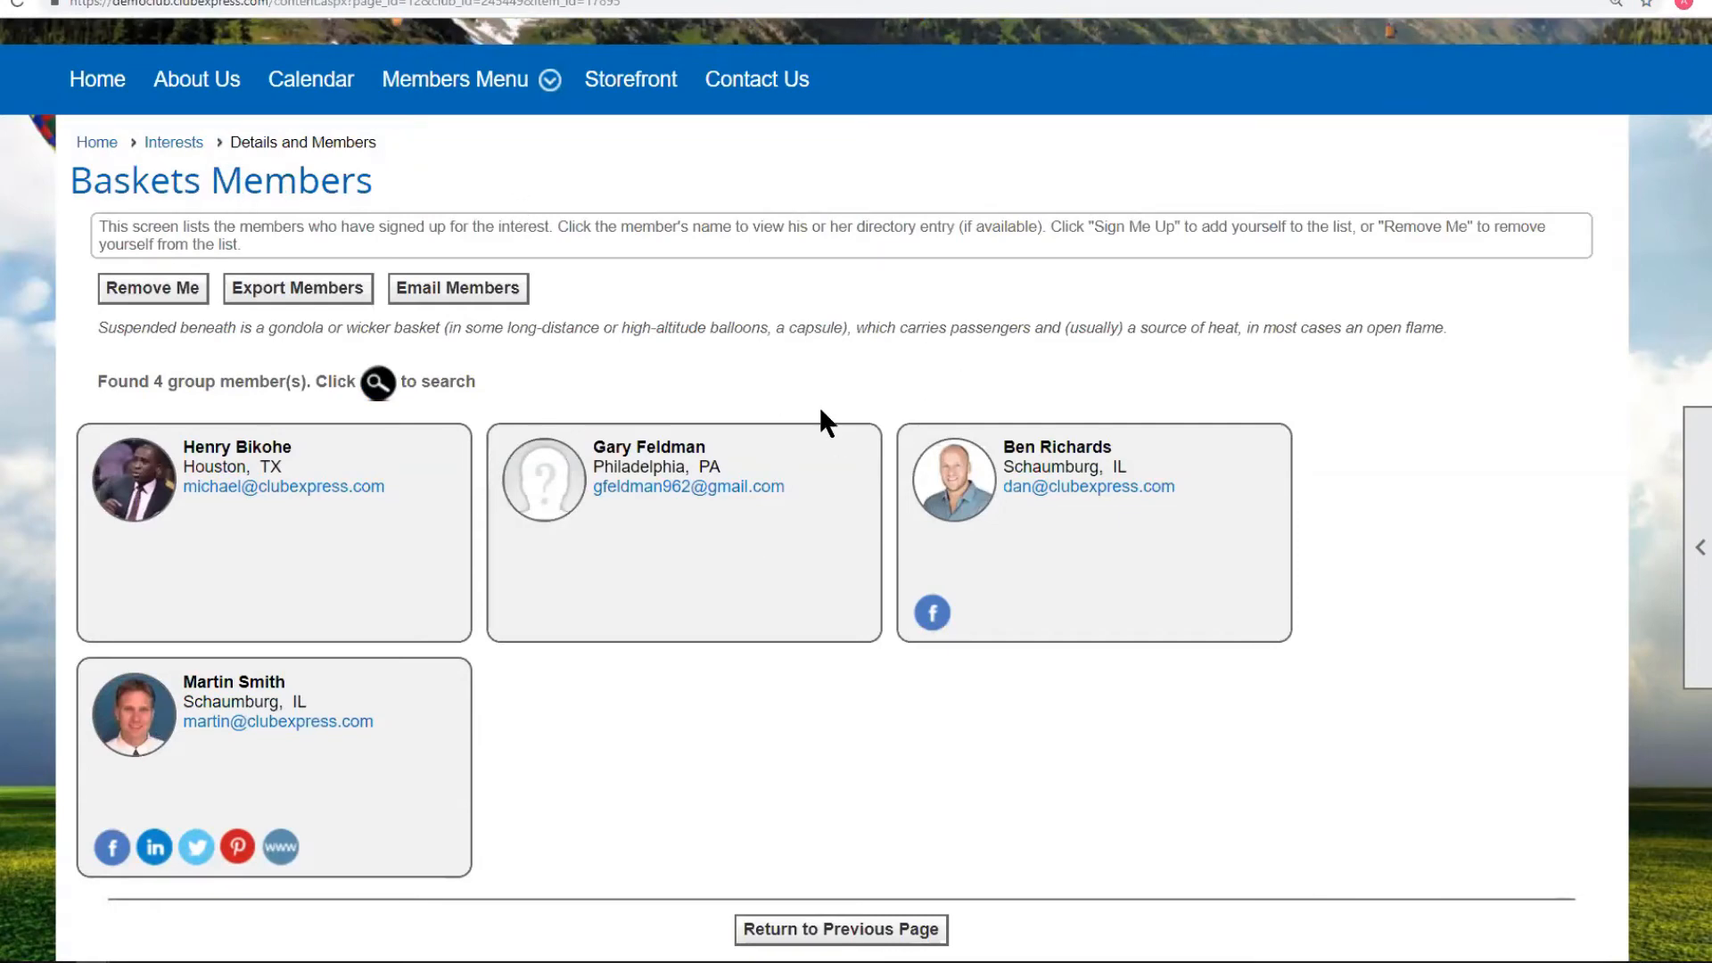
scroll(816, 403, "up", 5)
left_click(1586, 53)
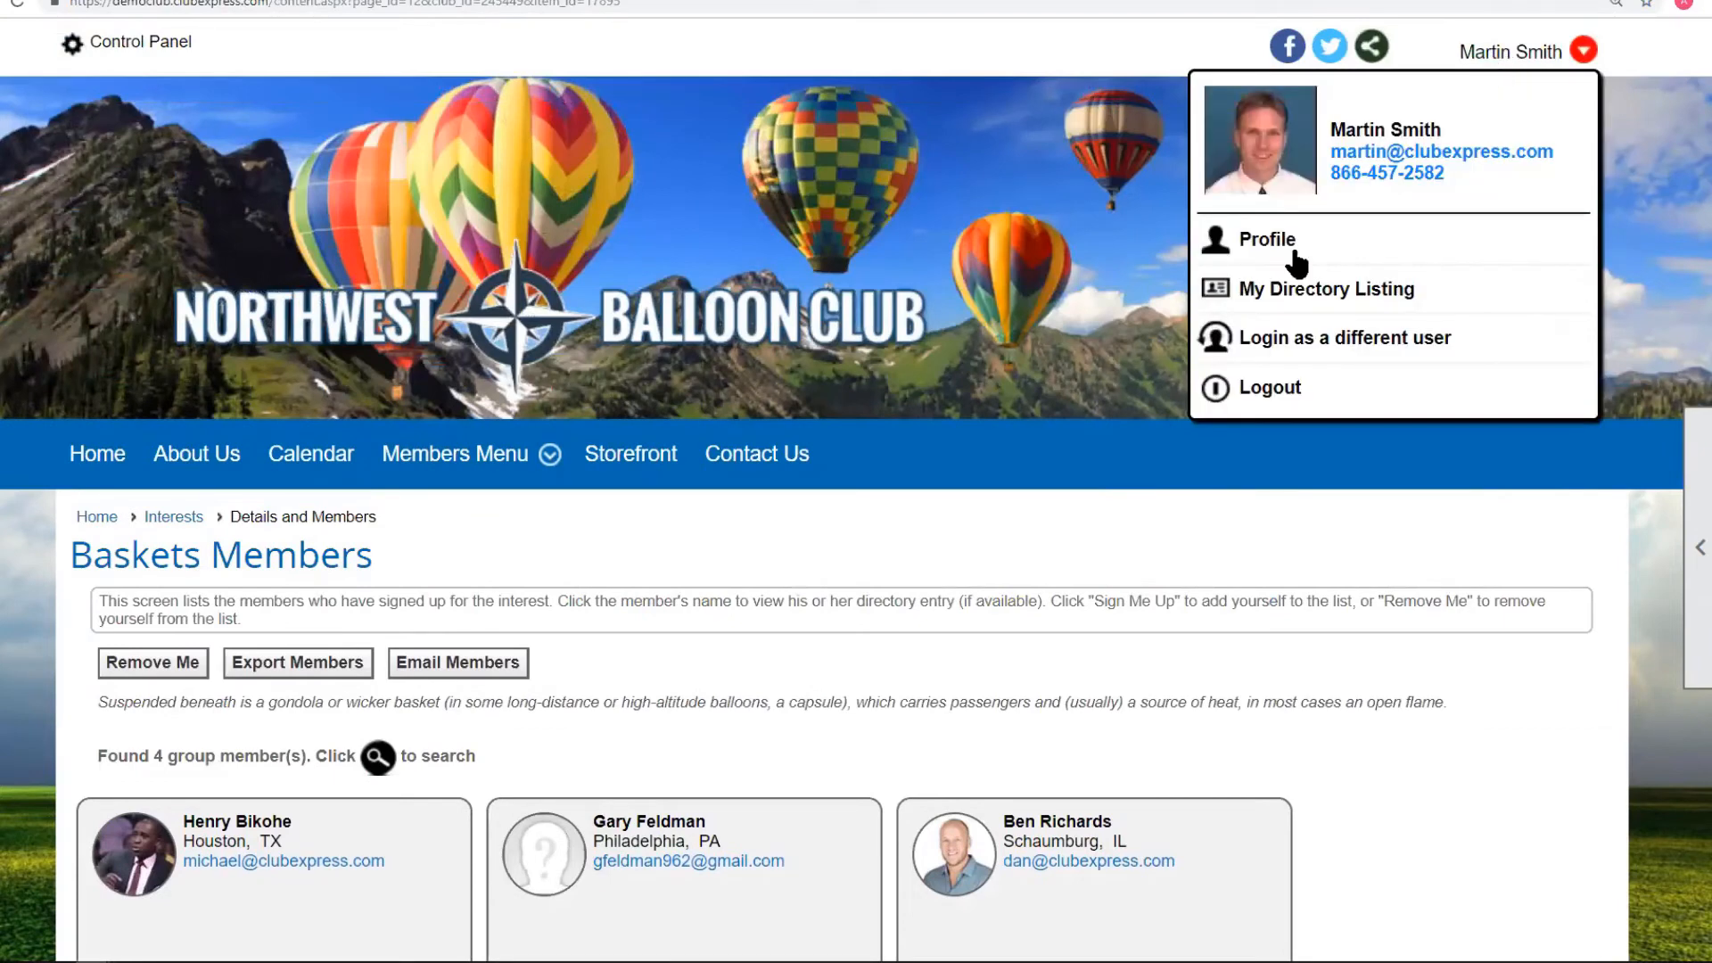
Log in under a different member account with its password.
left_click(1286, 348)
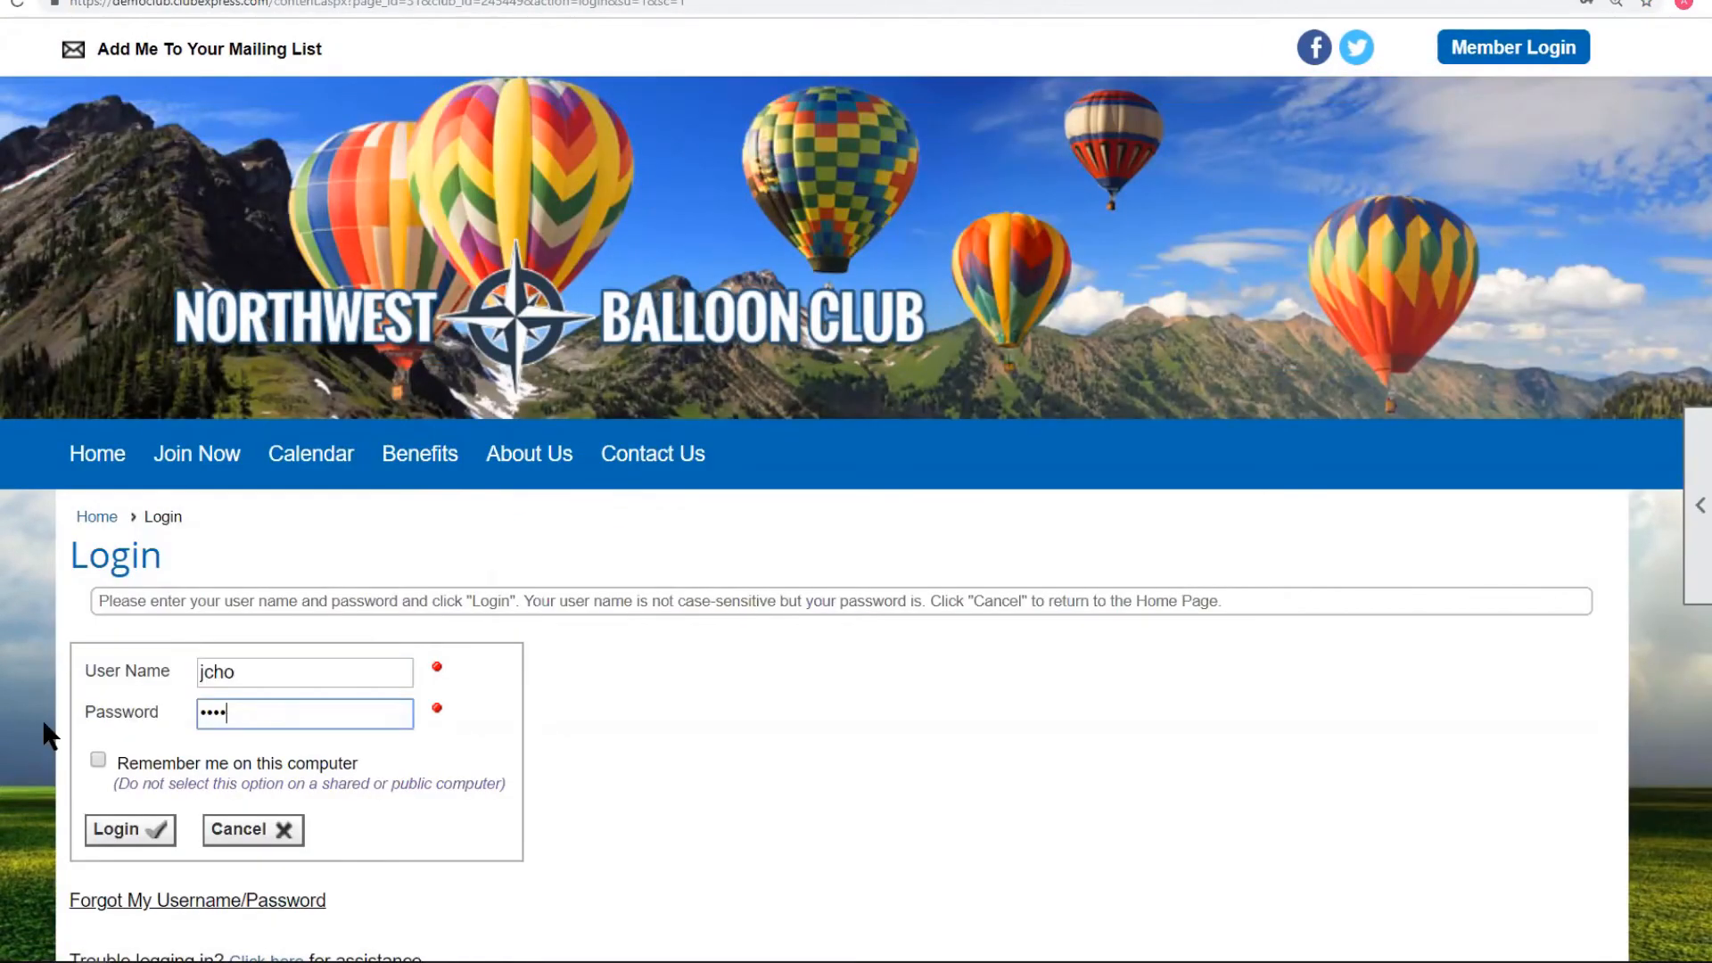
type("••••")
left_click(150, 831)
As that member, view the Baskets interest's member list under Equipment.
mouse_move(490, 458)
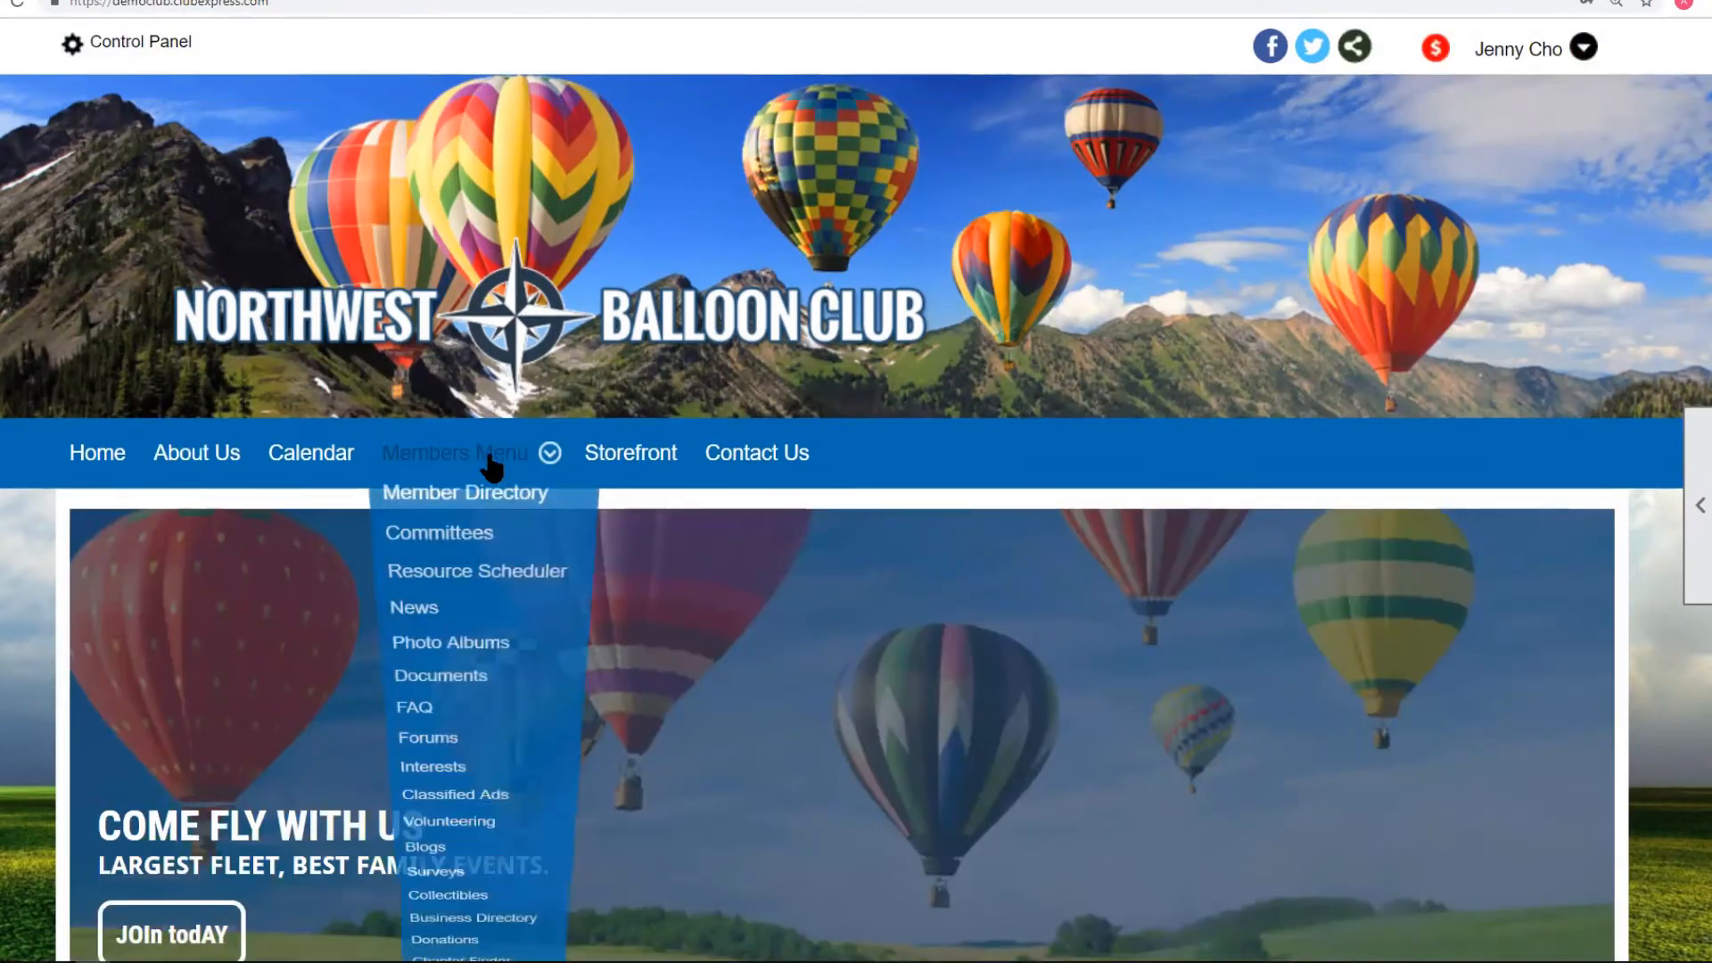
left_click(481, 841)
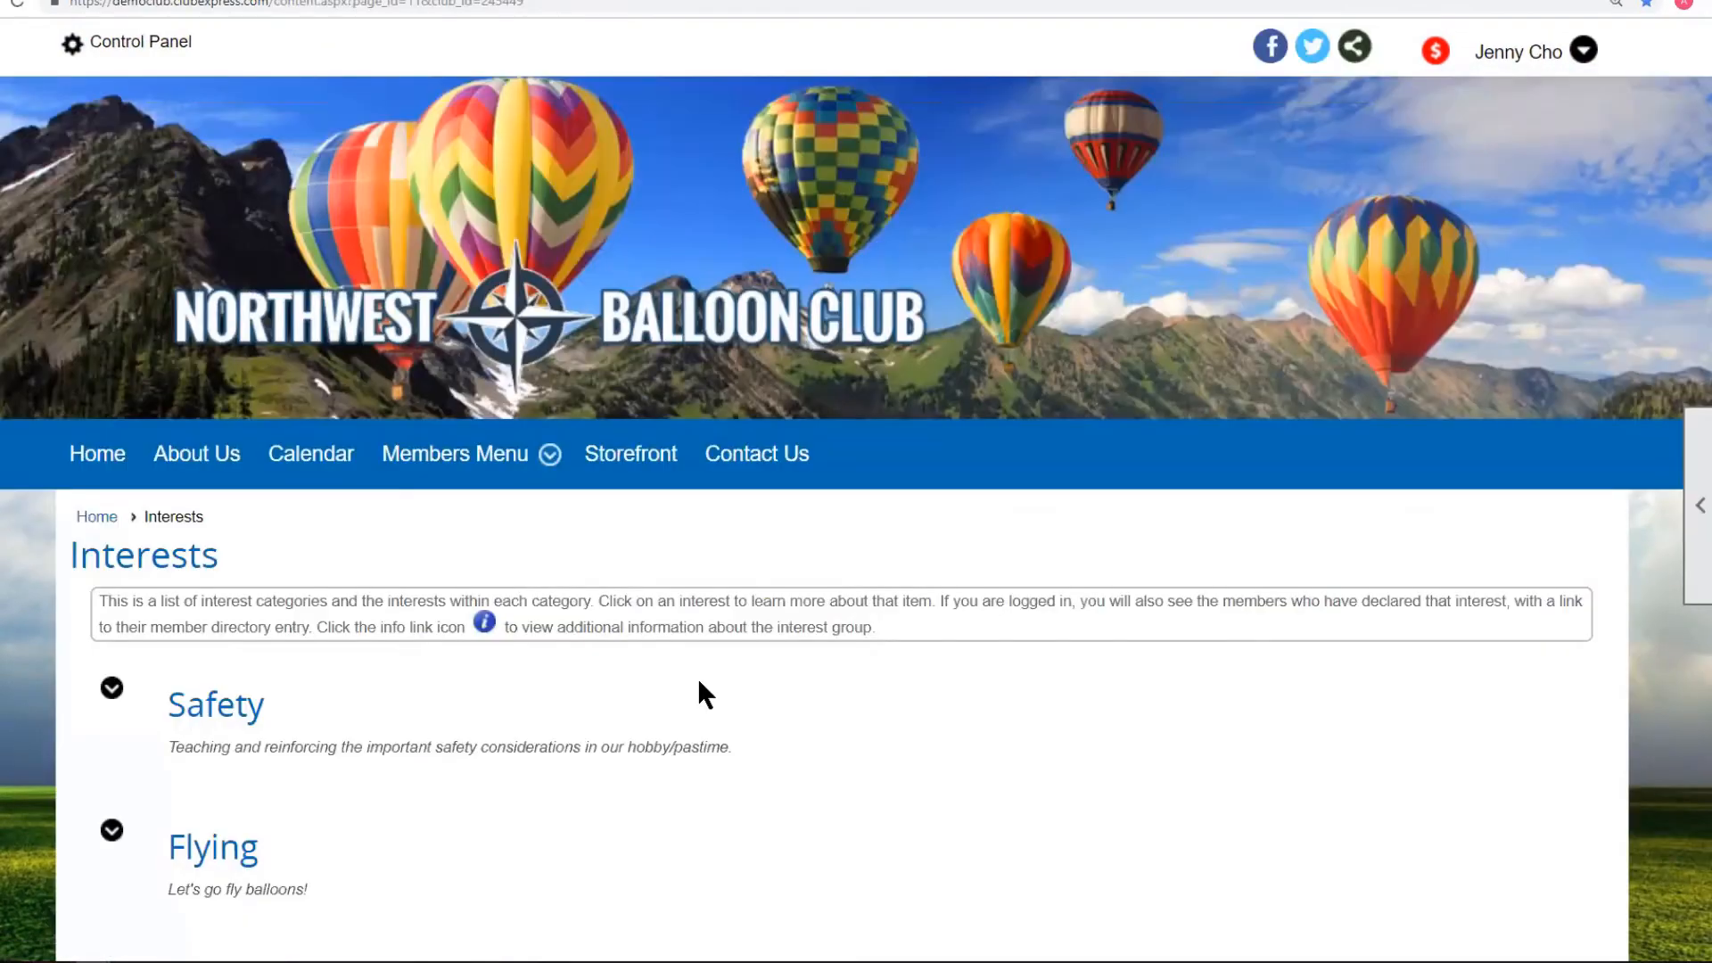
scroll(535, 624, "down", 3)
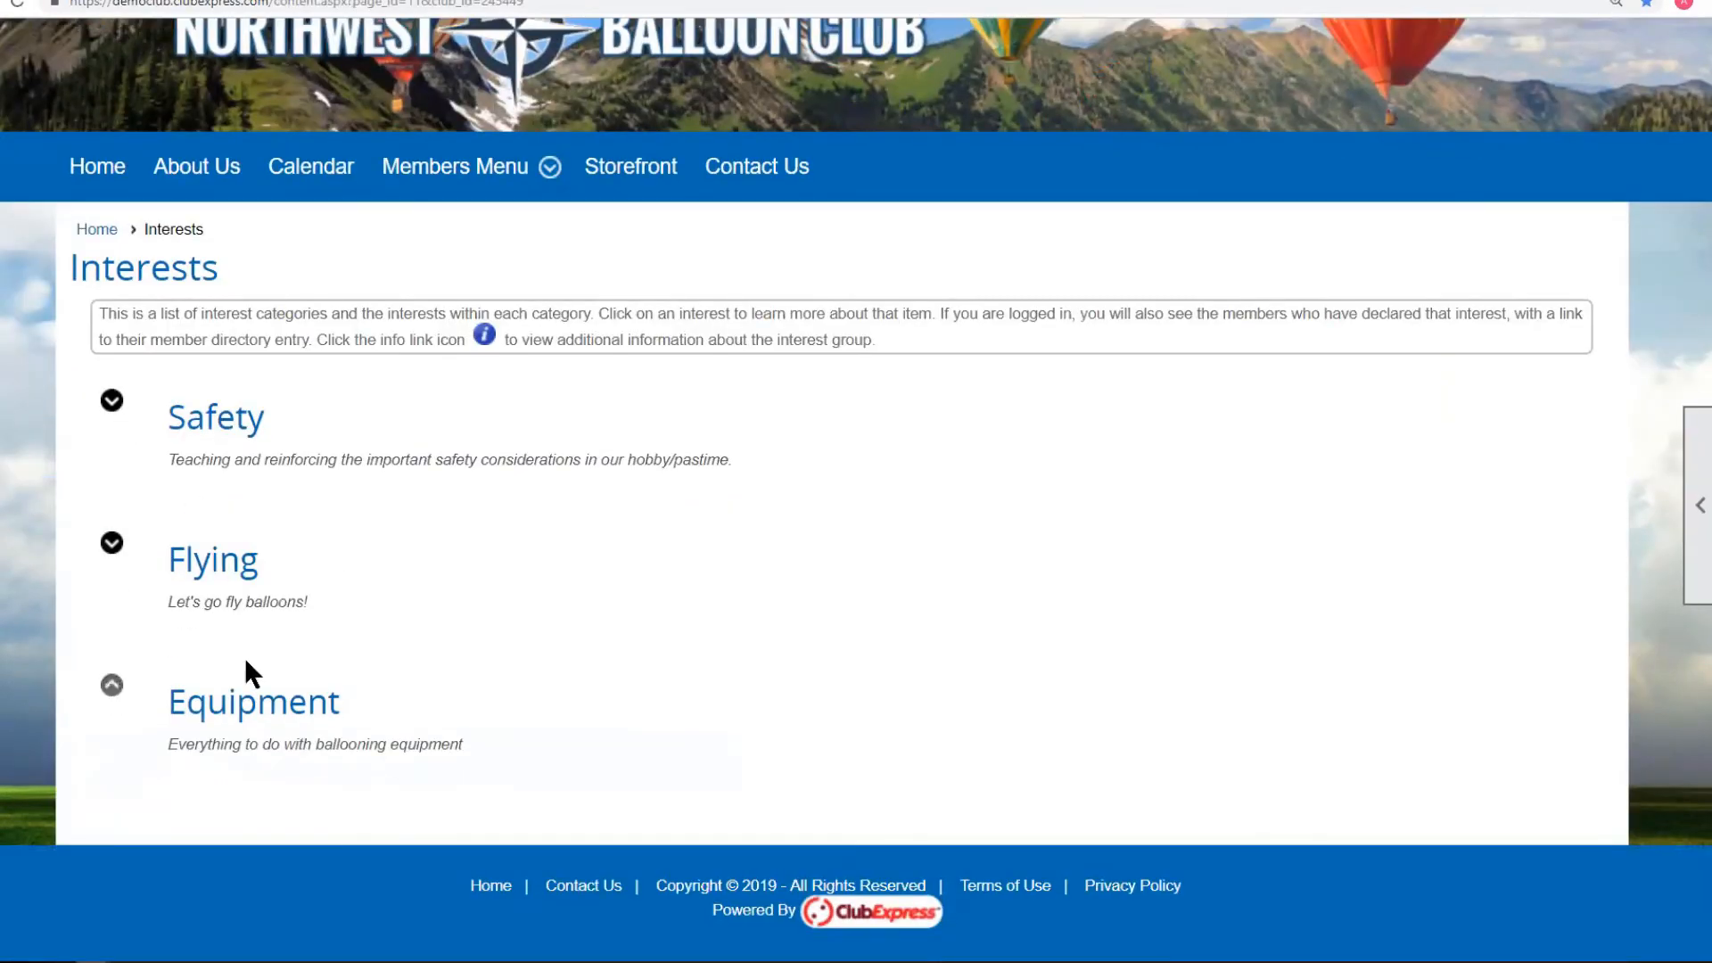
left_click(112, 684)
scroll(701, 591, "down", 6)
left_click(1137, 219)
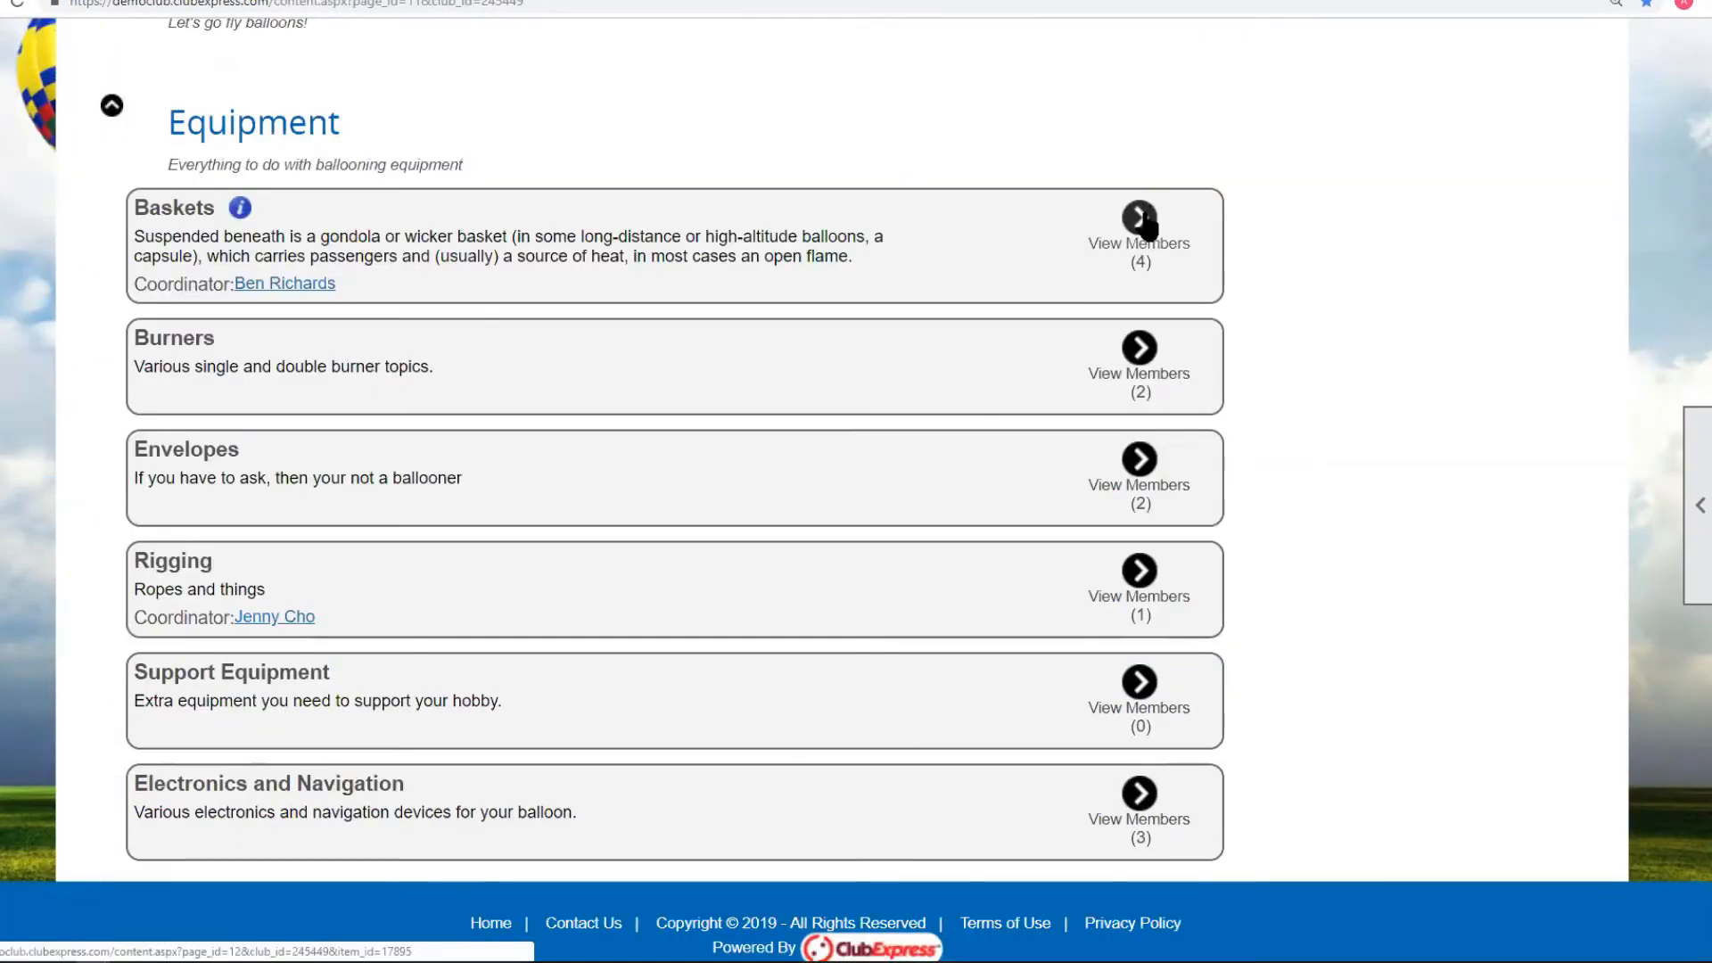
scroll(1276, 568, "down", 4)
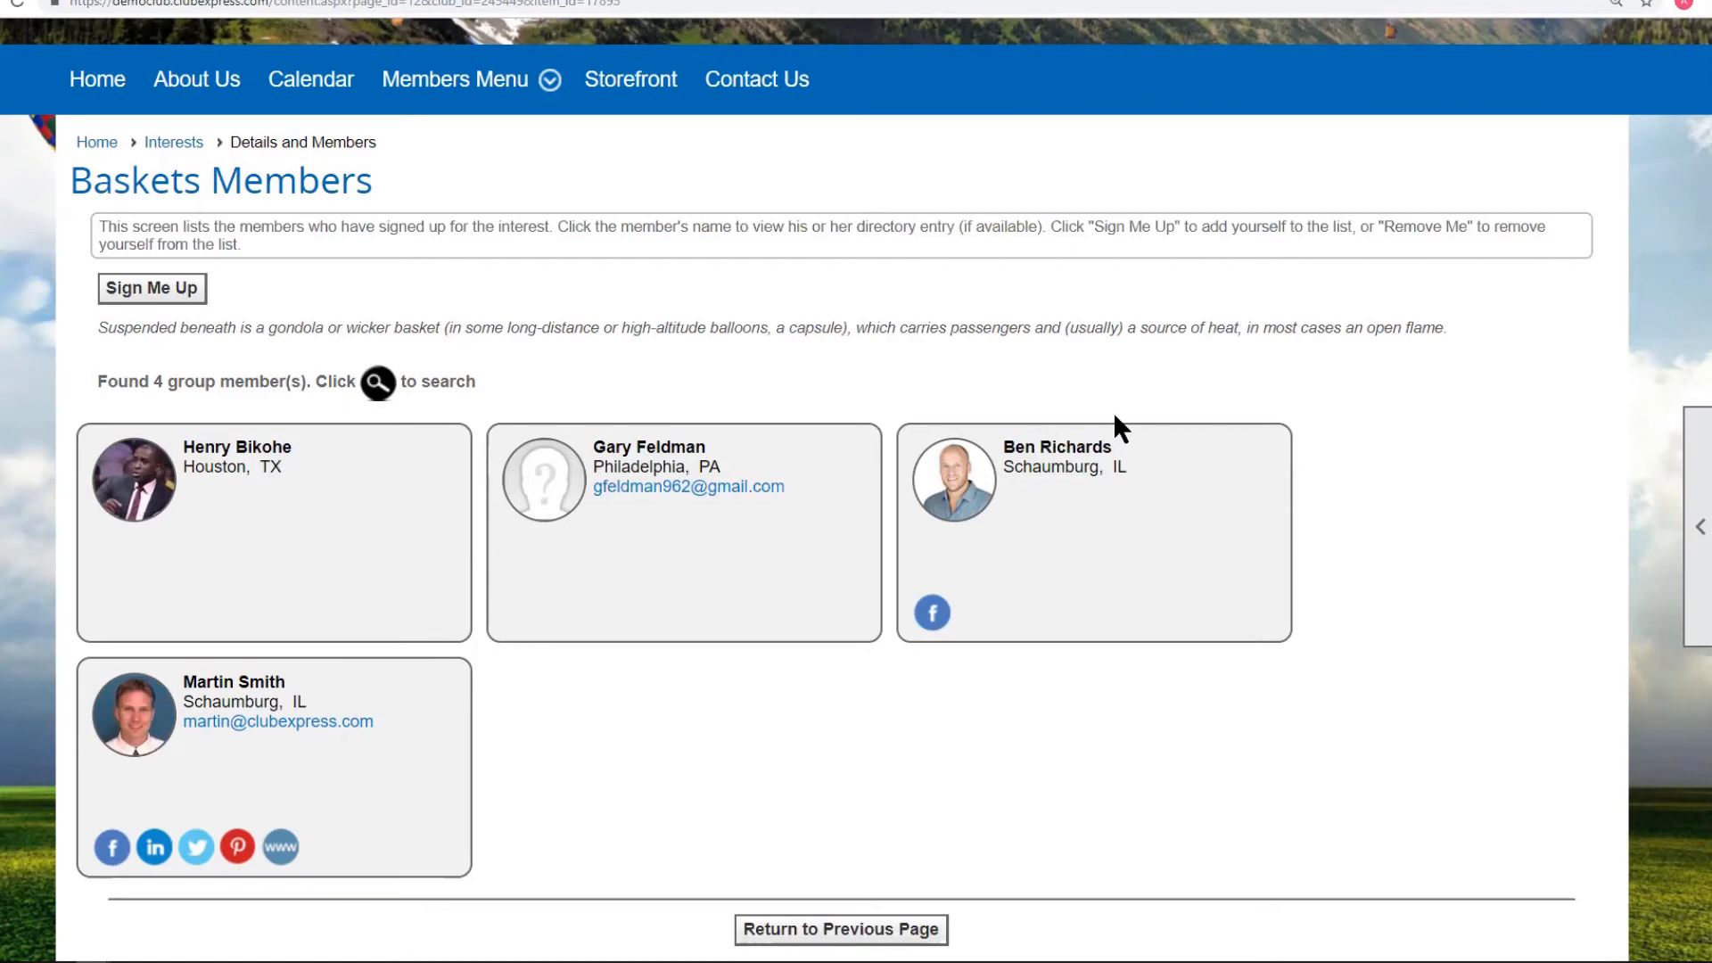
scroll(1705, 361, "up", 4)
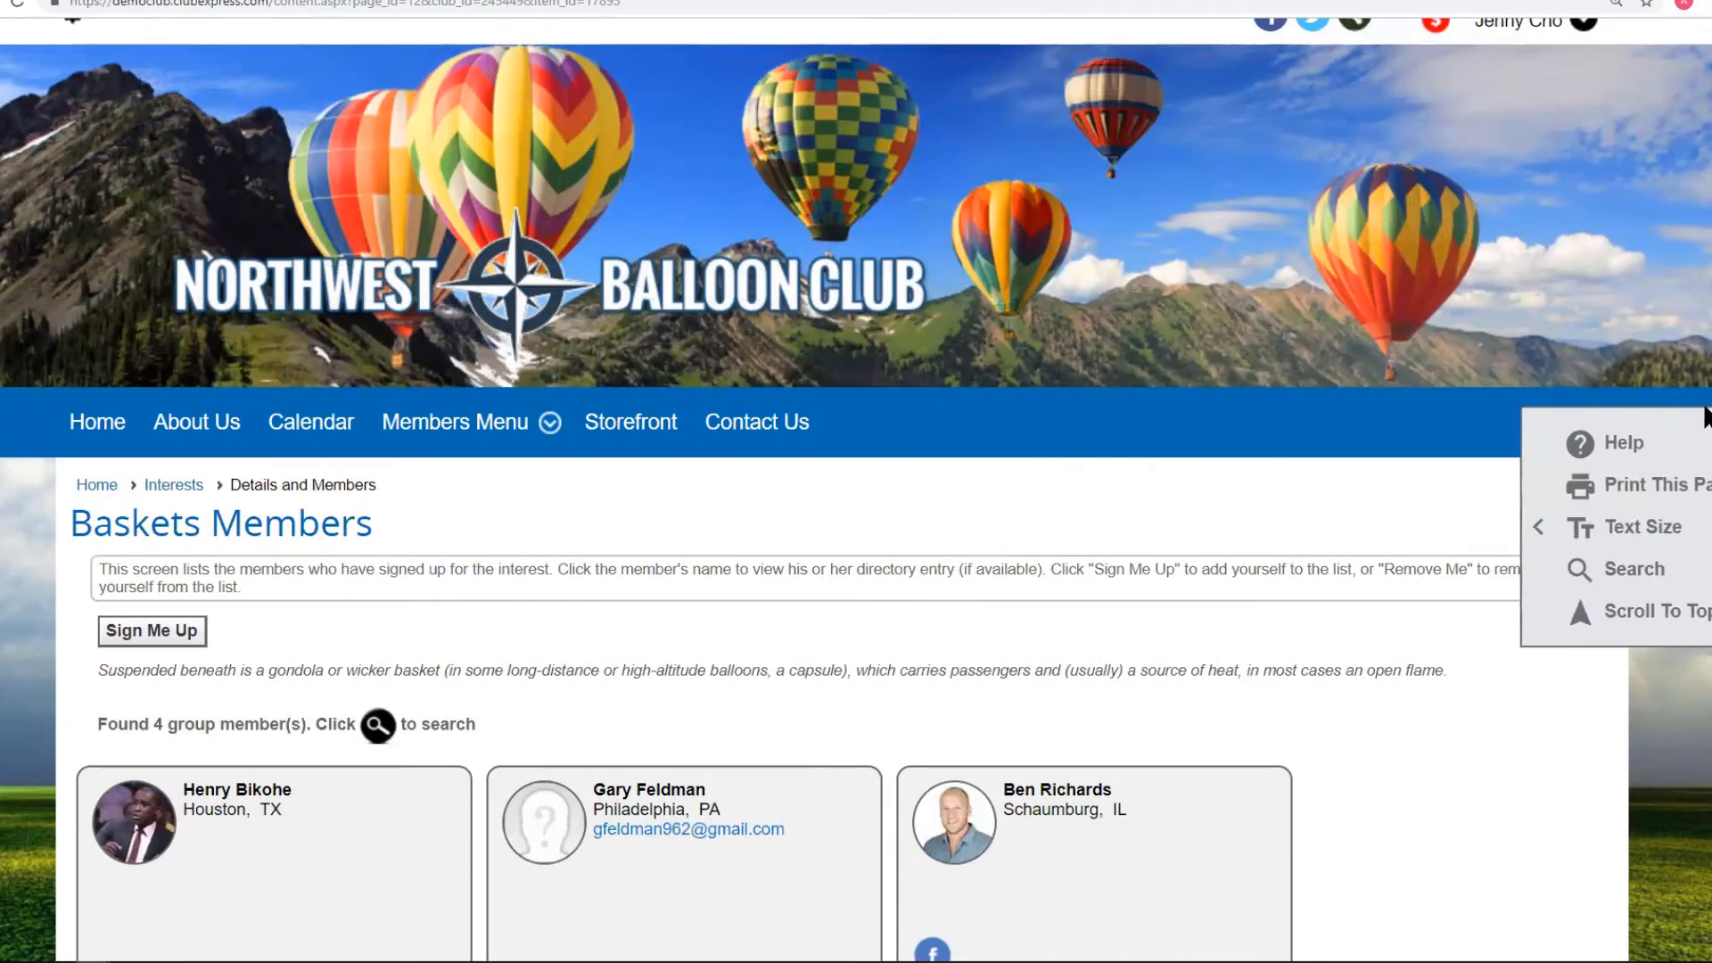
scroll(1704, 411, "up", 1)
Log back in as the administrator.
mouse_move(1511, 61)
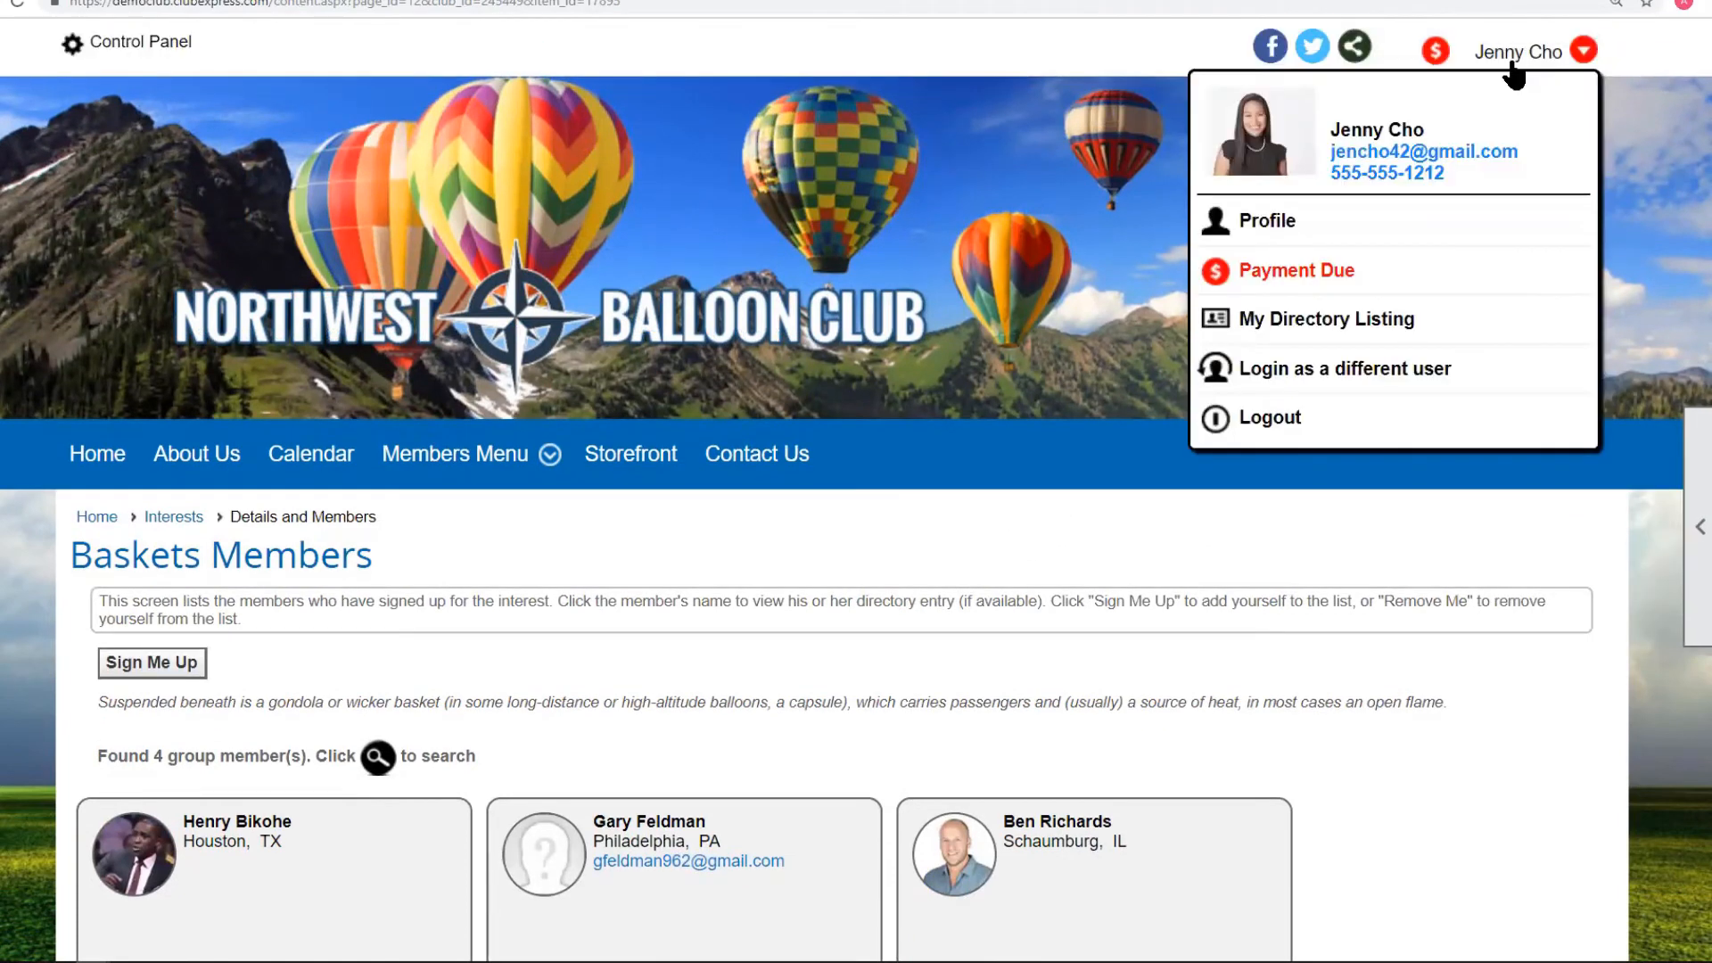
left_click(1303, 371)
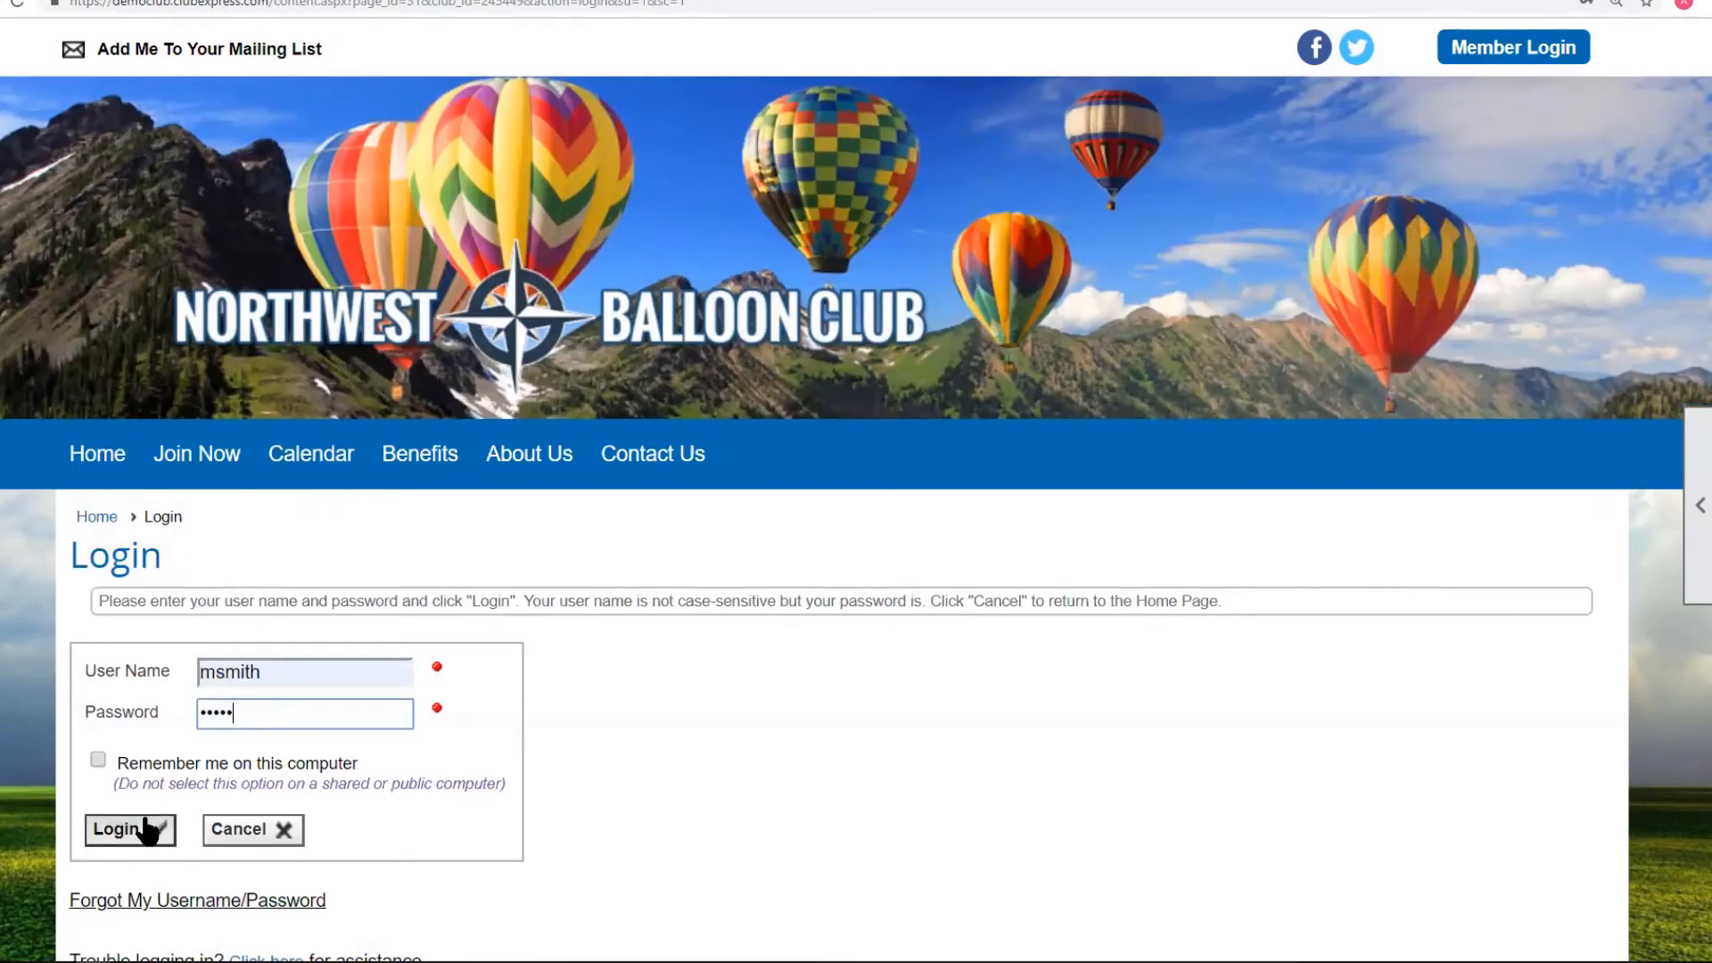
left_click(141, 825)
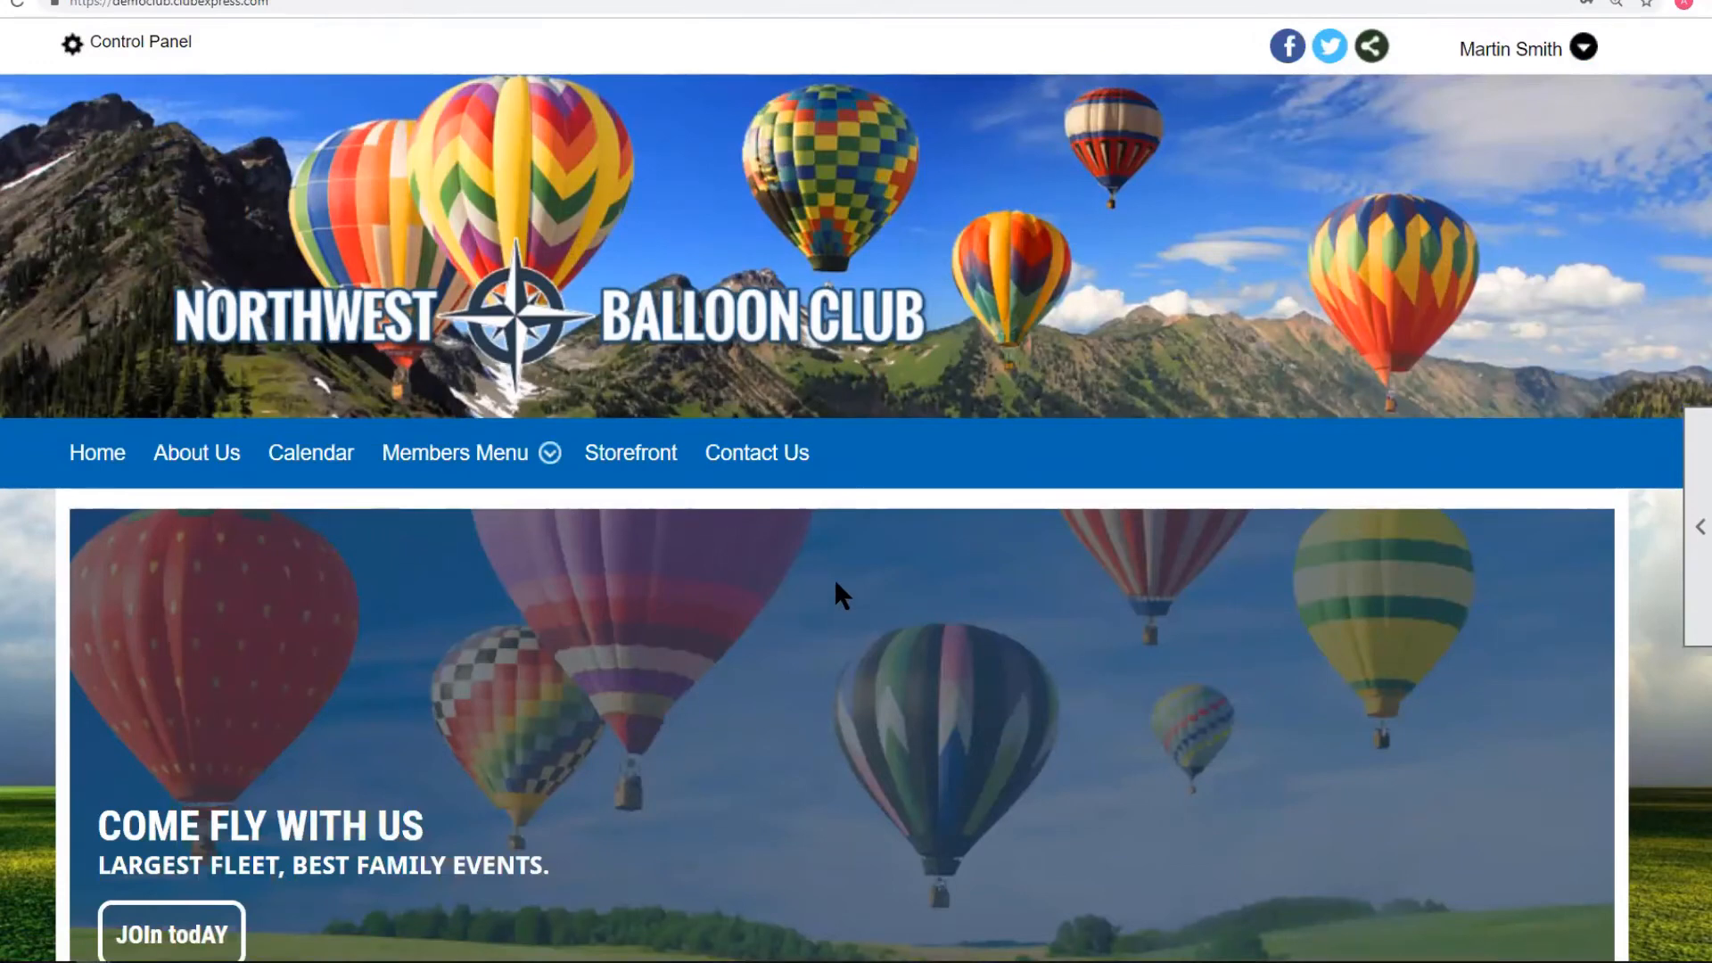
Start a new emailing from the Control Panel's Communications emailing administration.
left_click(138, 42)
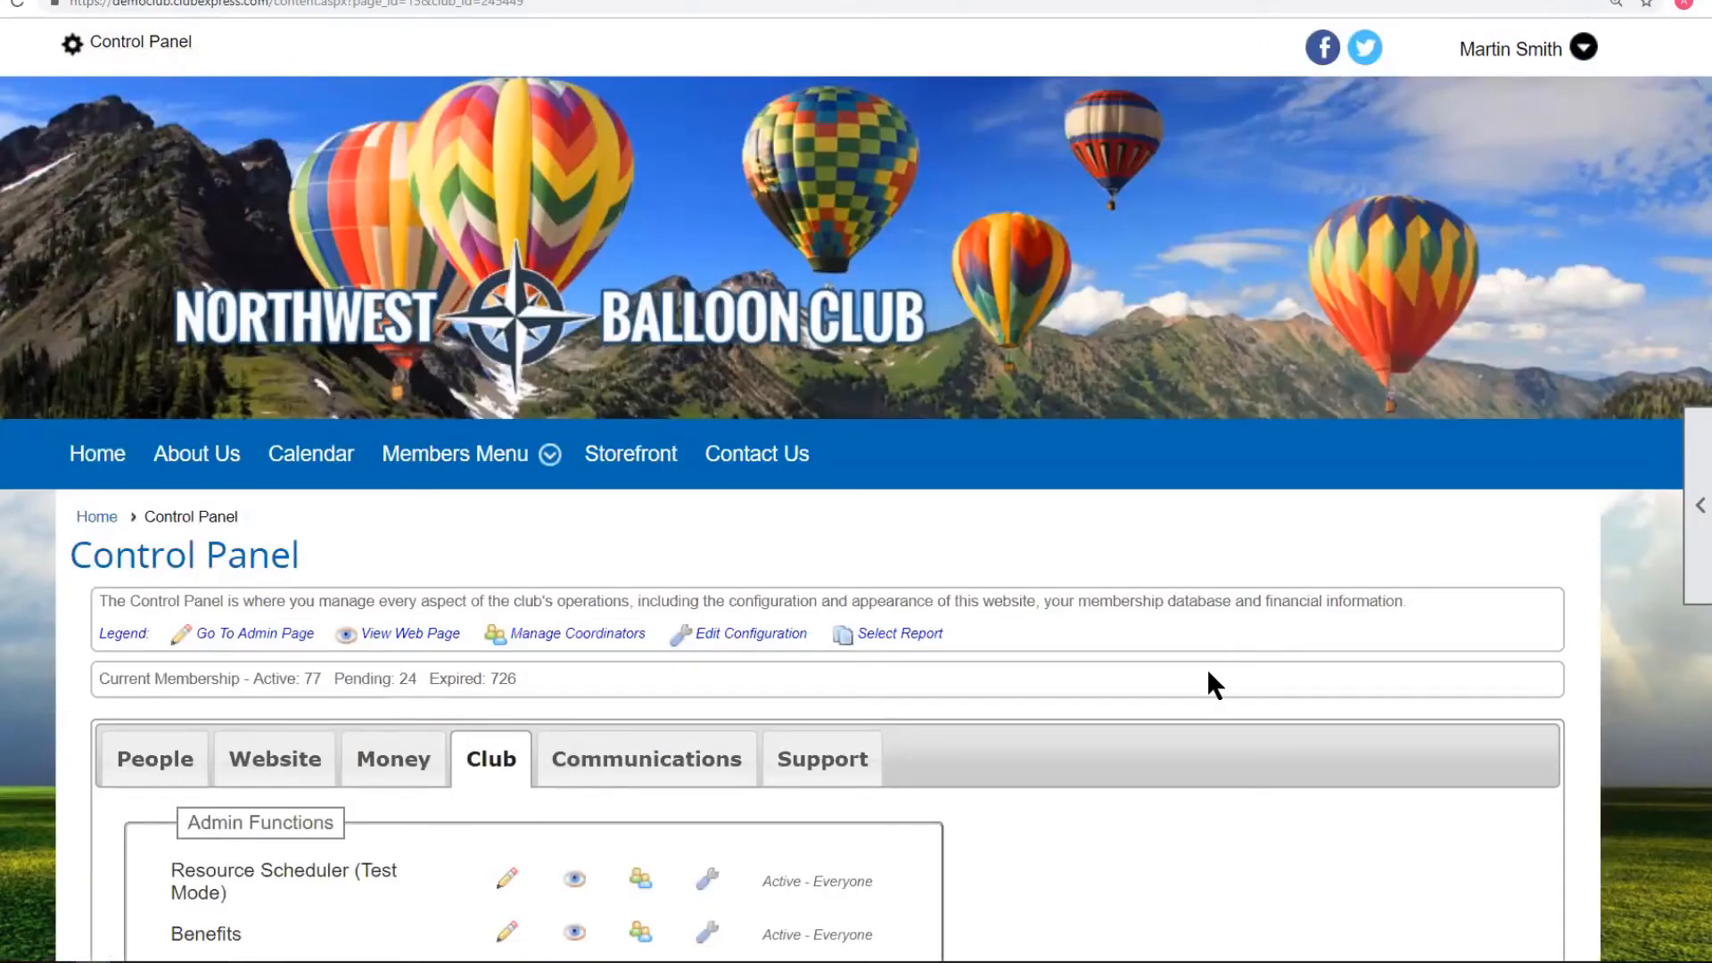
scroll(1208, 682, "down", 5)
left_click(634, 301)
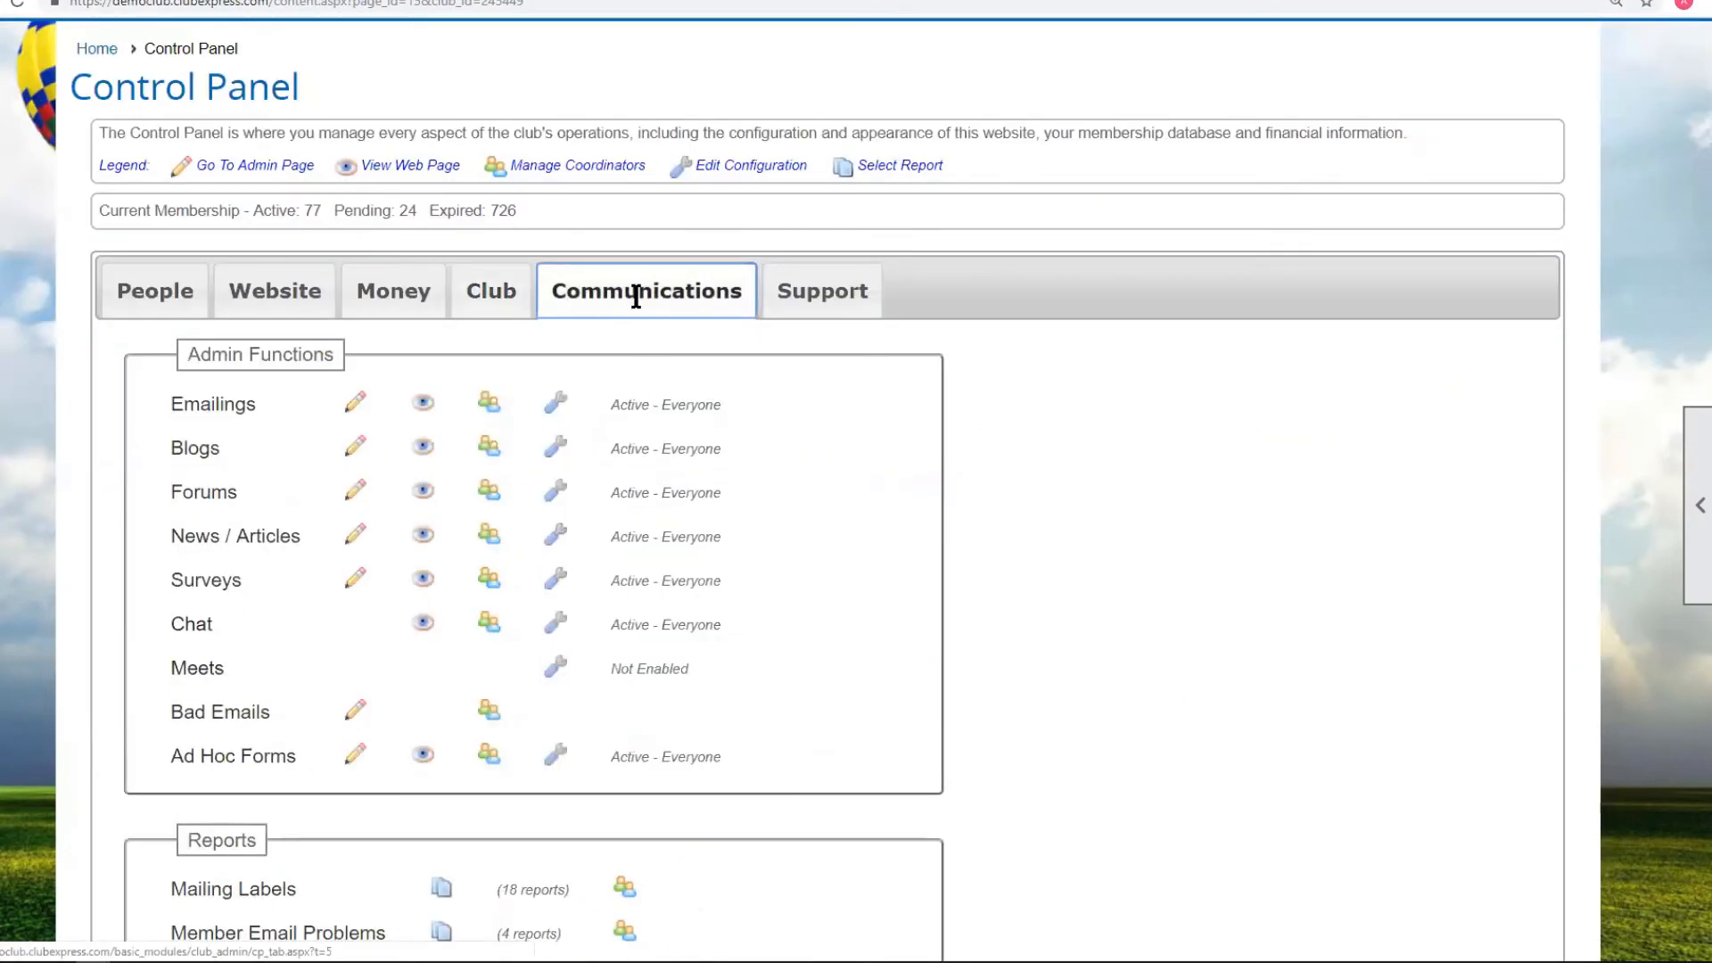
left_click(222, 411)
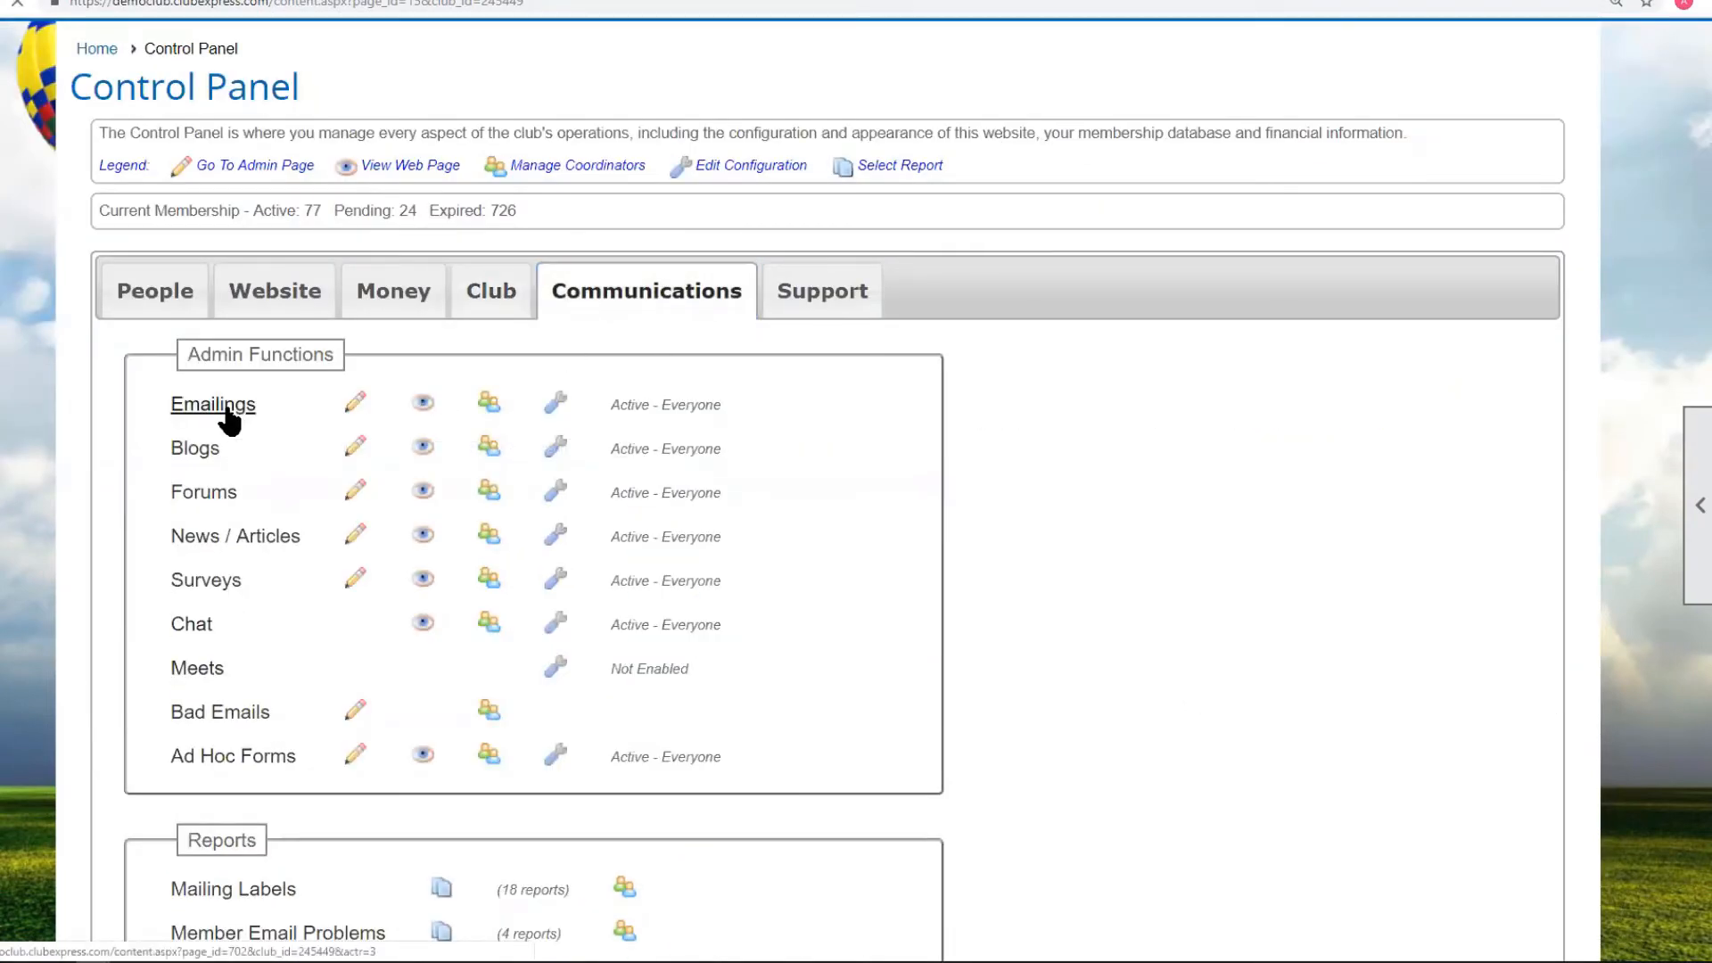
scroll(1061, 442, "down", 3)
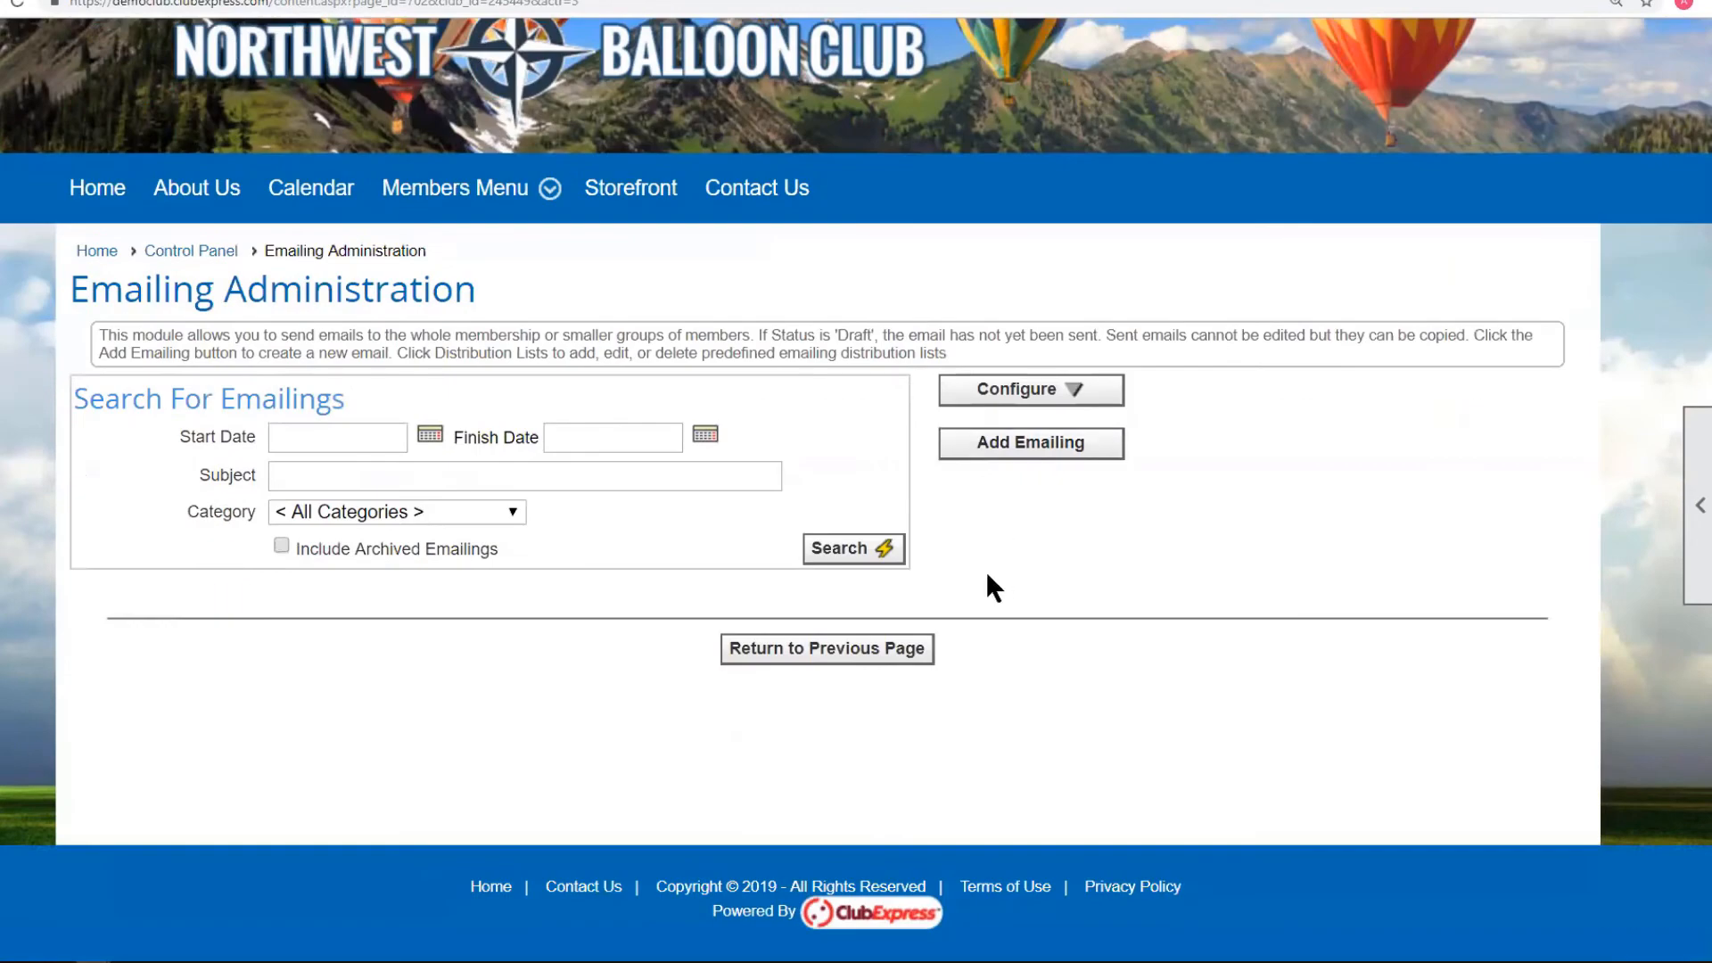
left_click(847, 557)
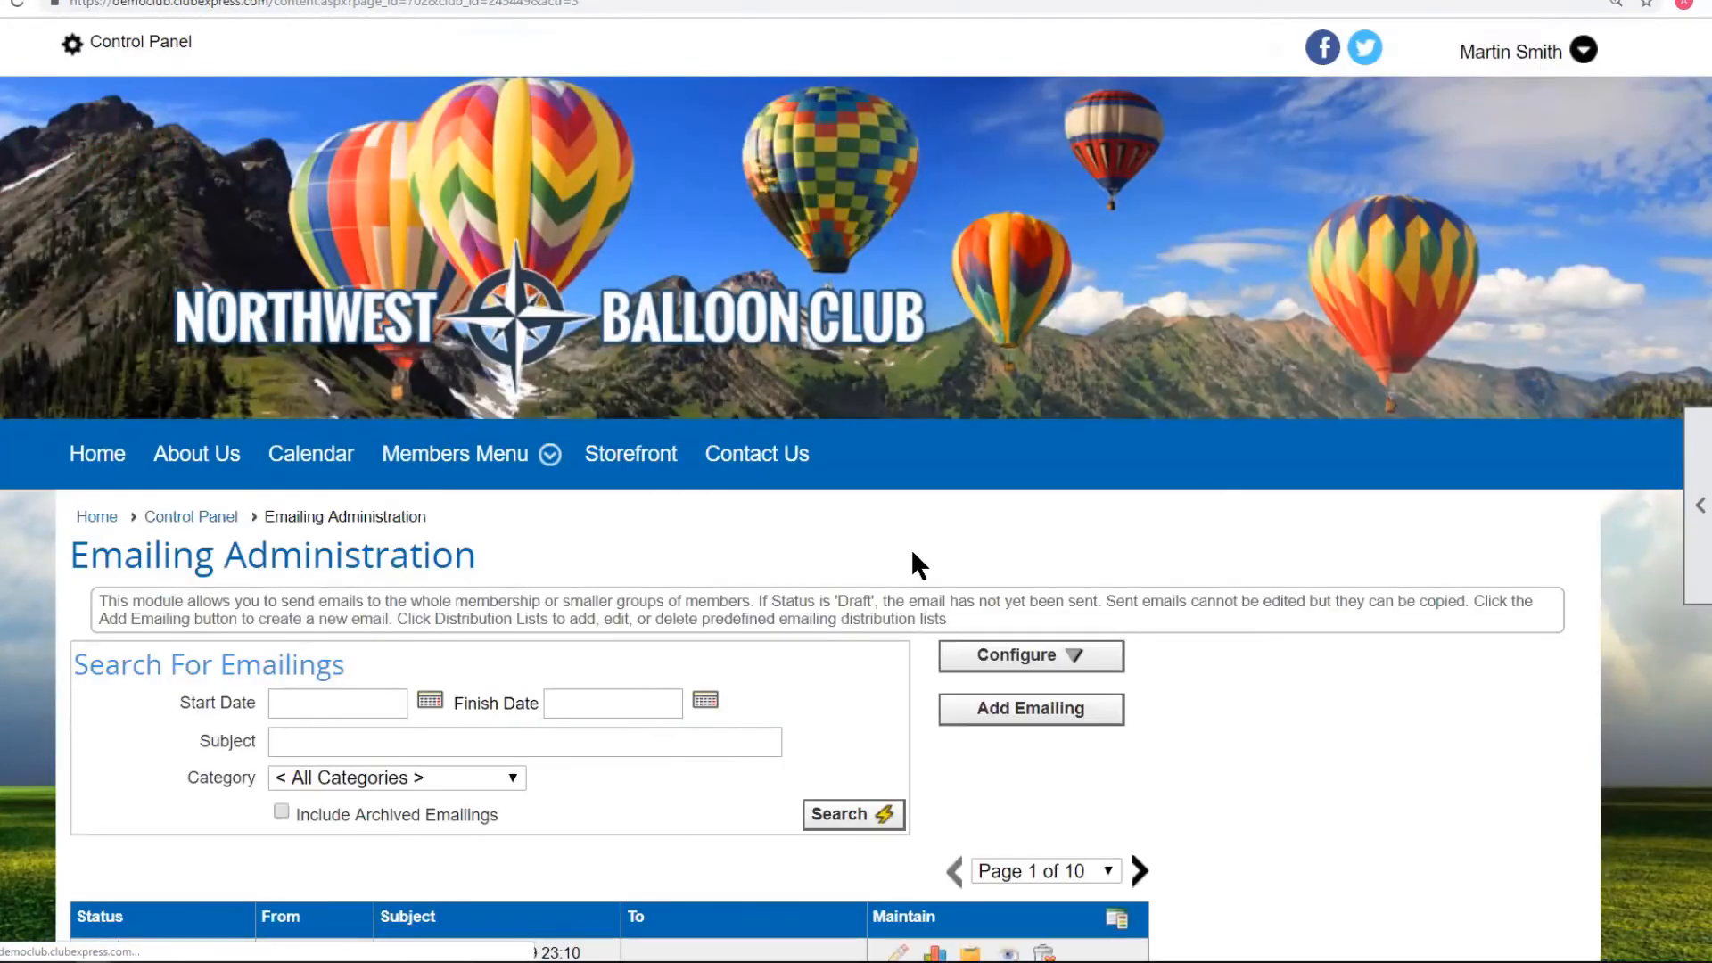
scroll(1248, 517, "down", 5)
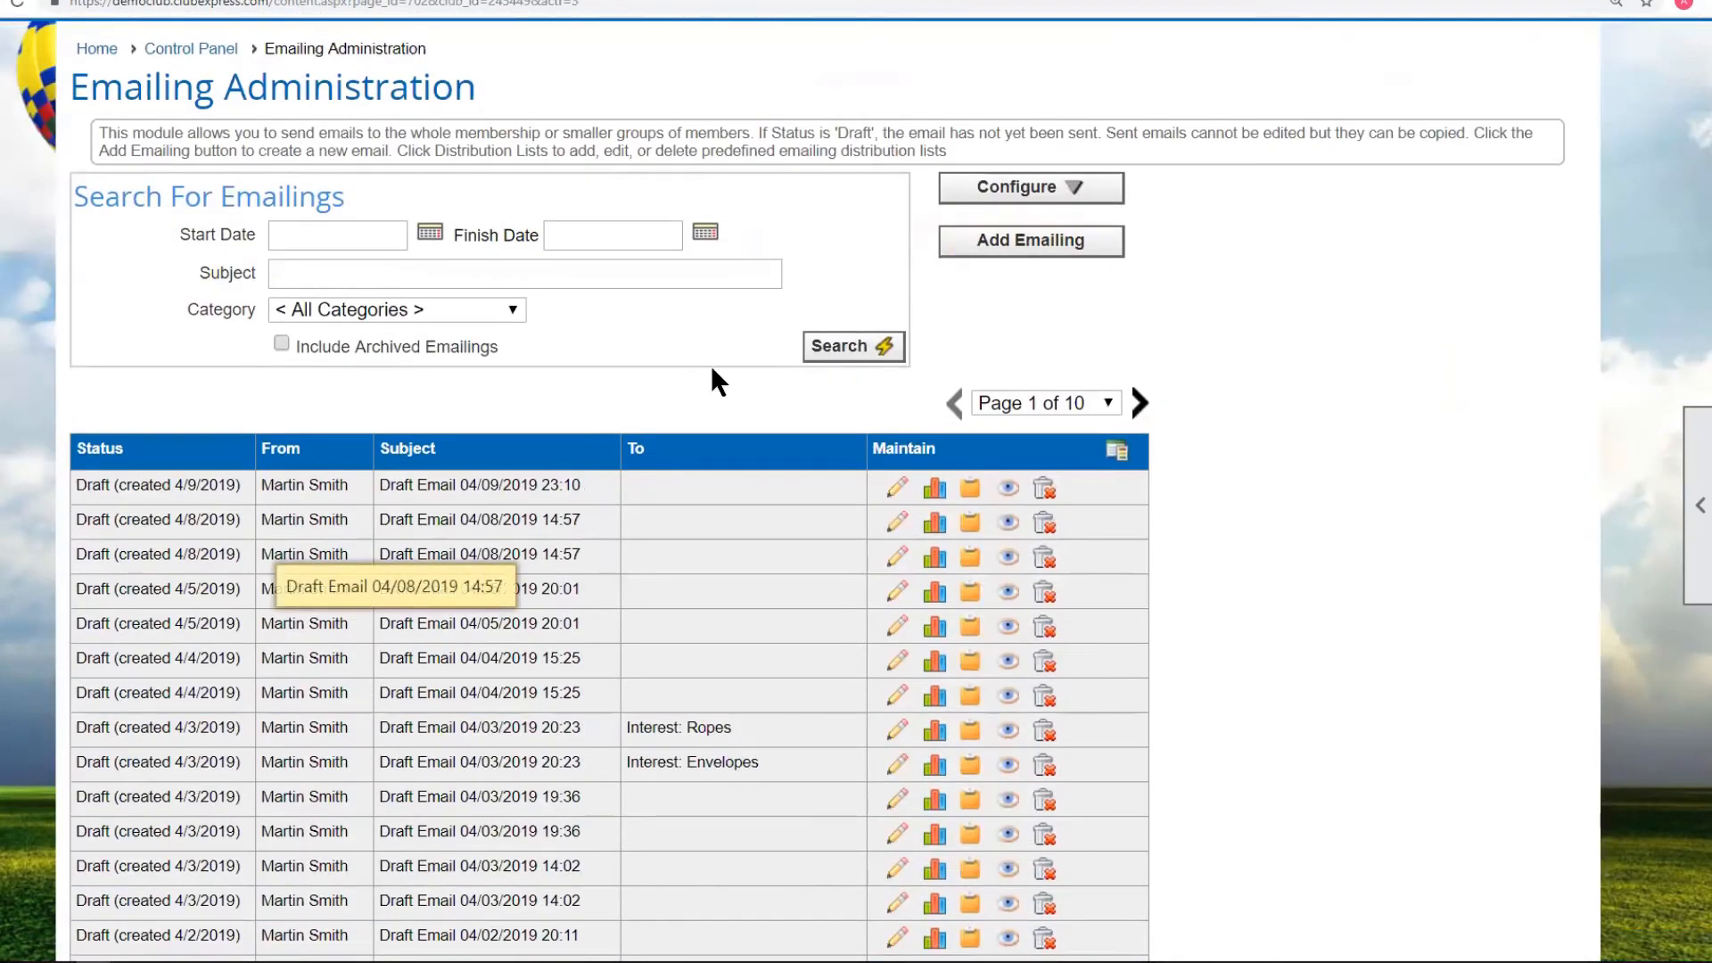
left_click(1026, 254)
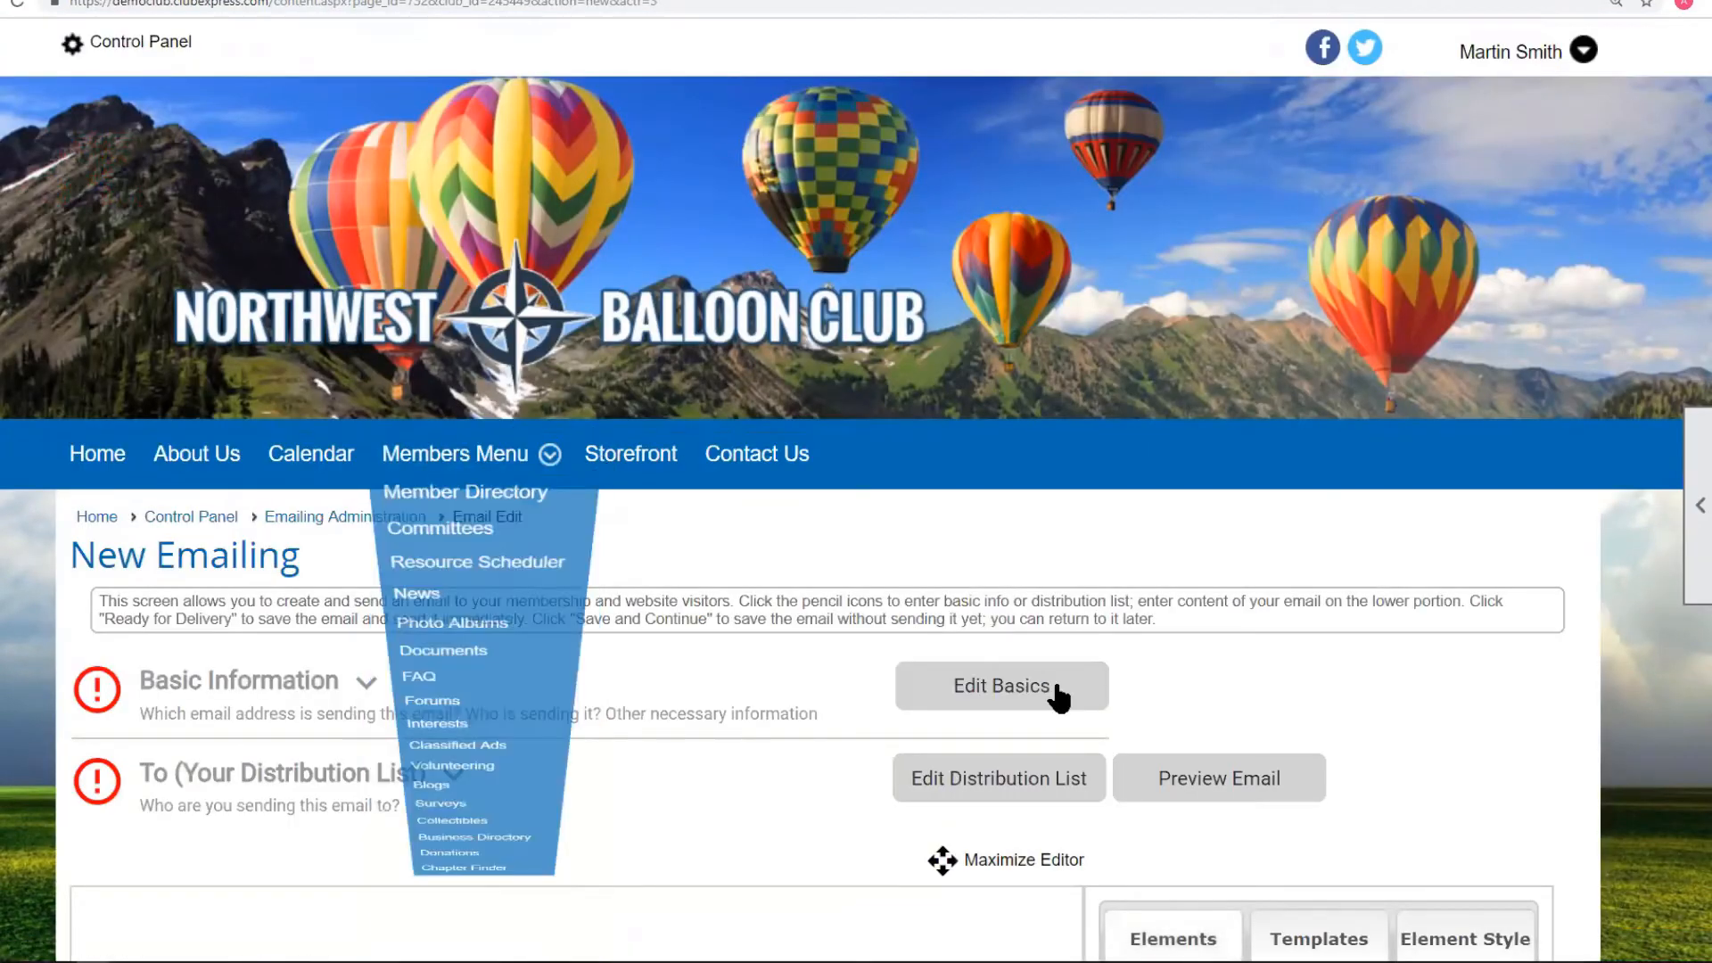
Save the email's basics: Alert category, subject 'New Safety Regulations', marked urgent.
left_click(998, 689)
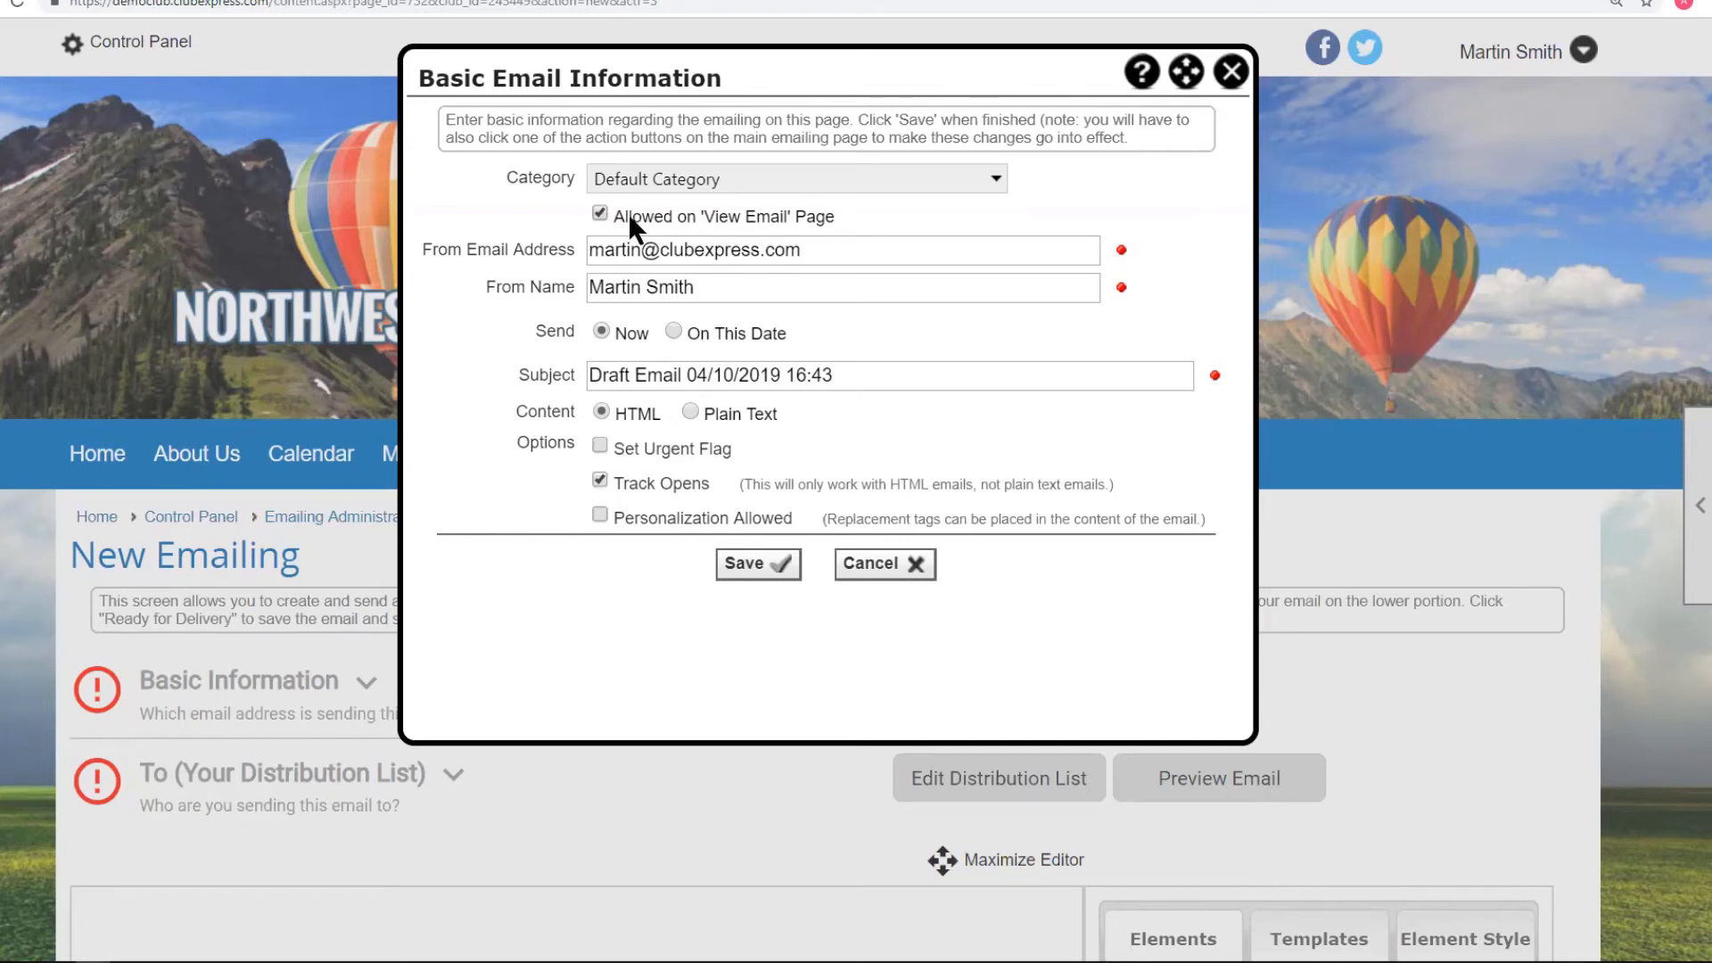
left_click(678, 179)
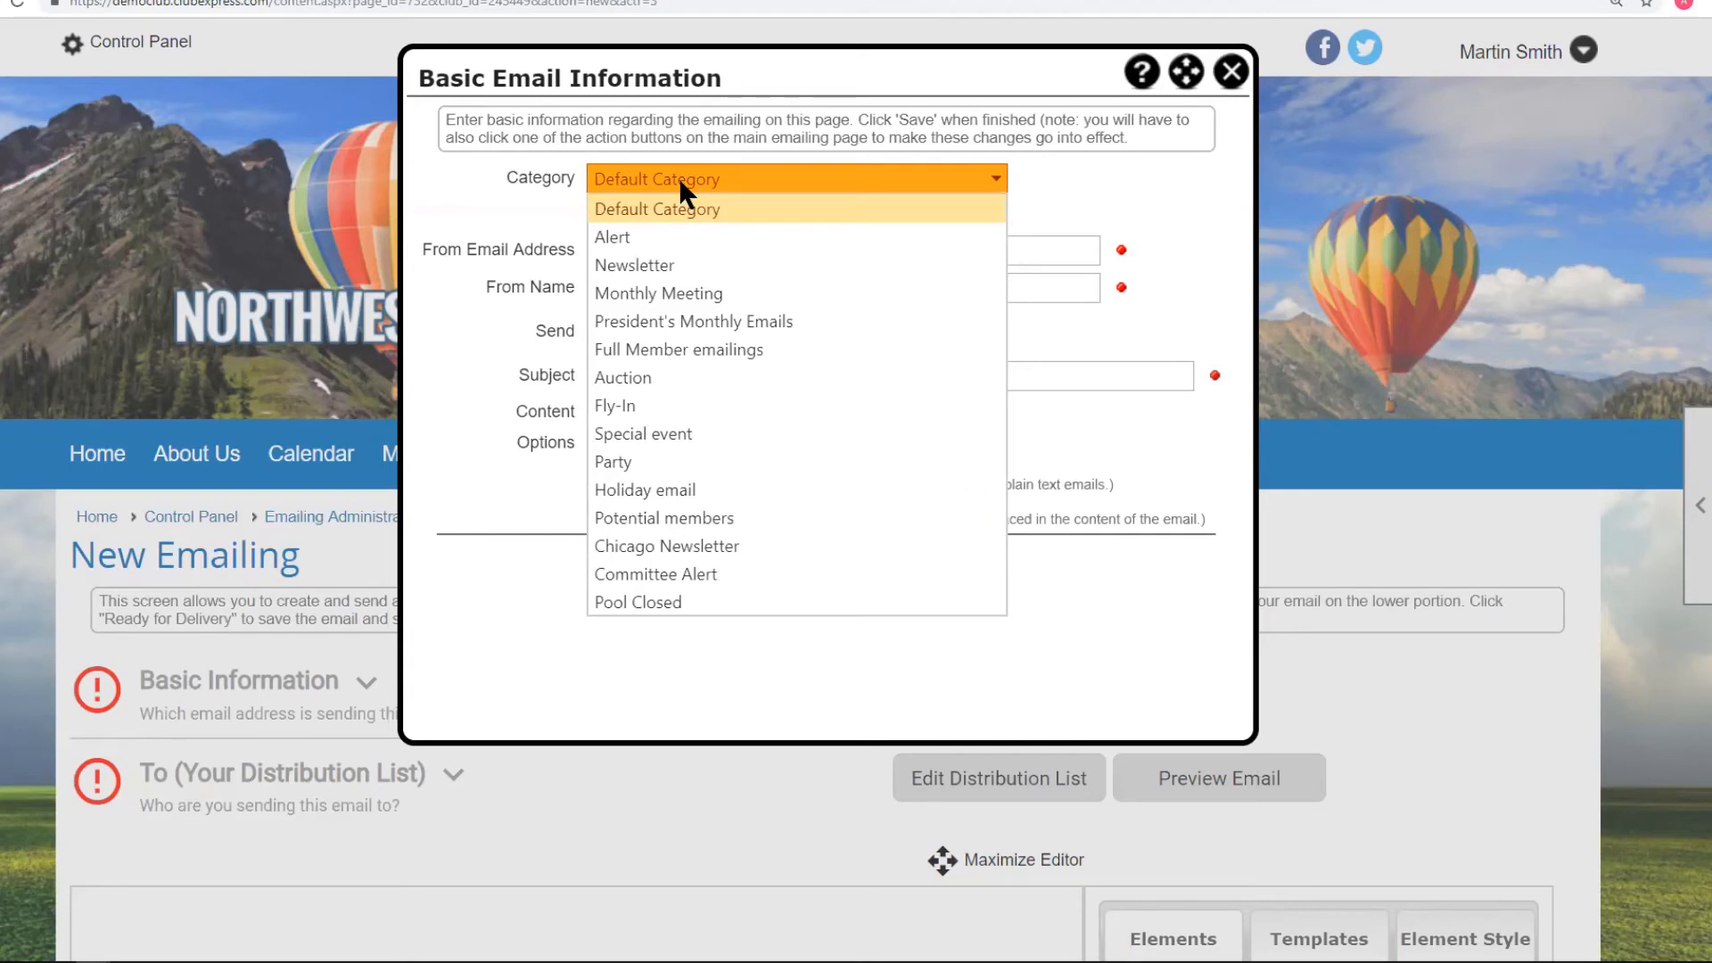
left_click(620, 237)
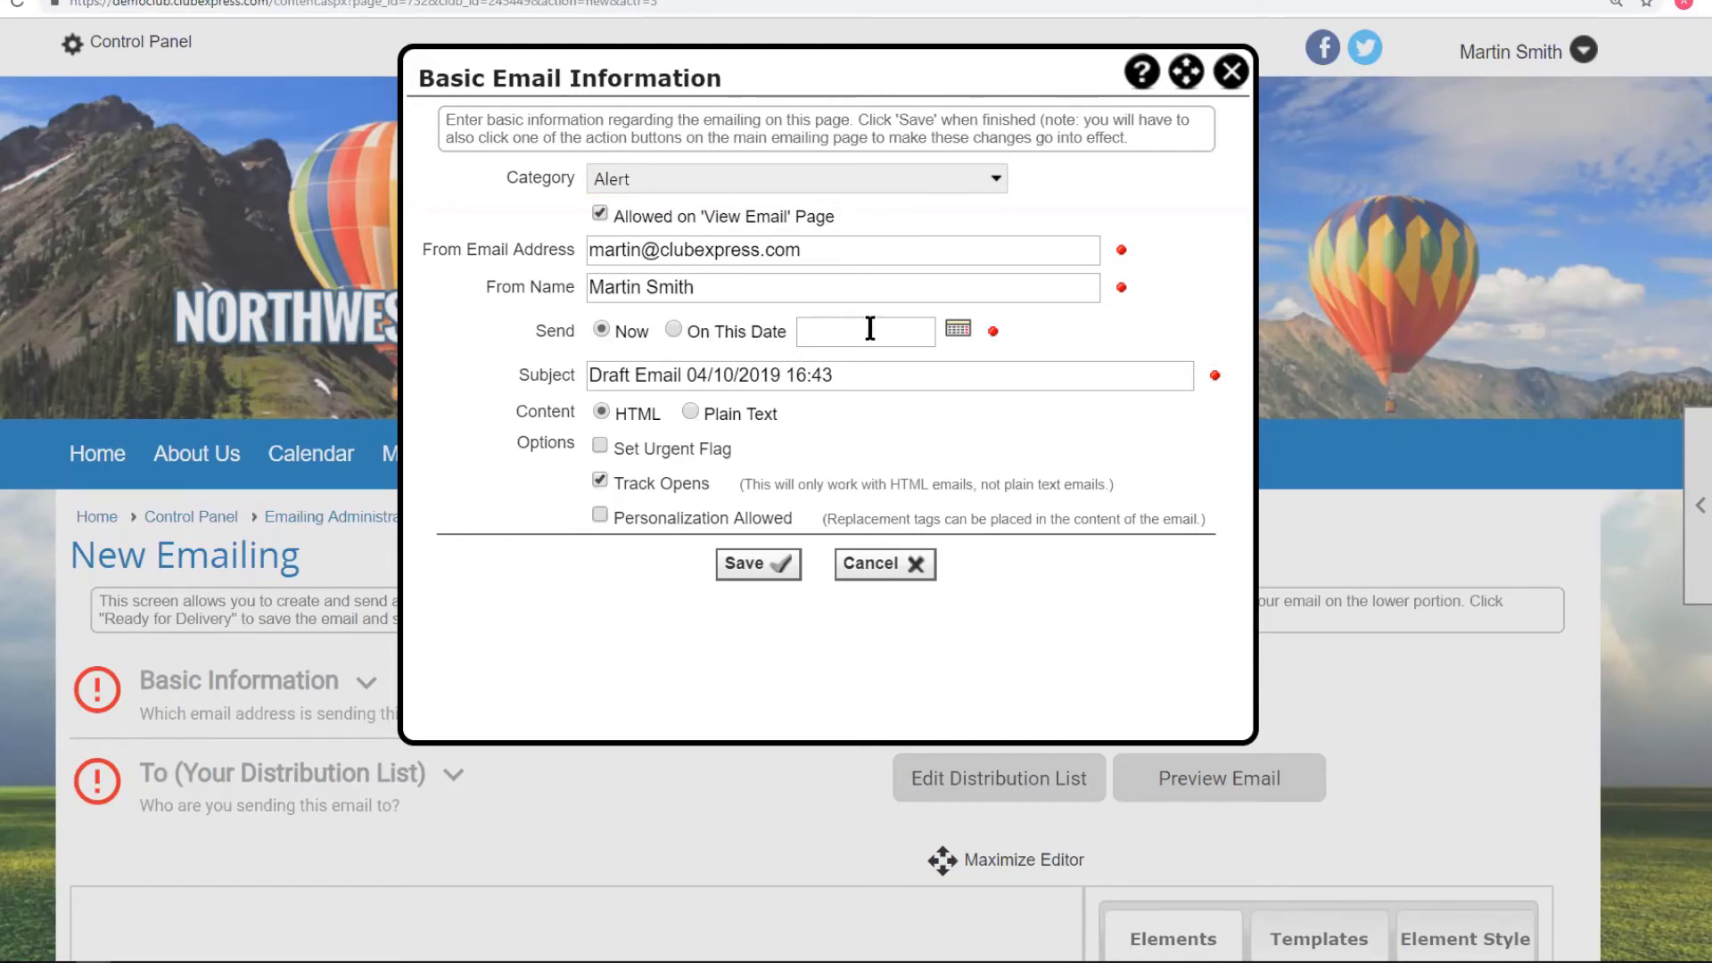
left_click(841, 374)
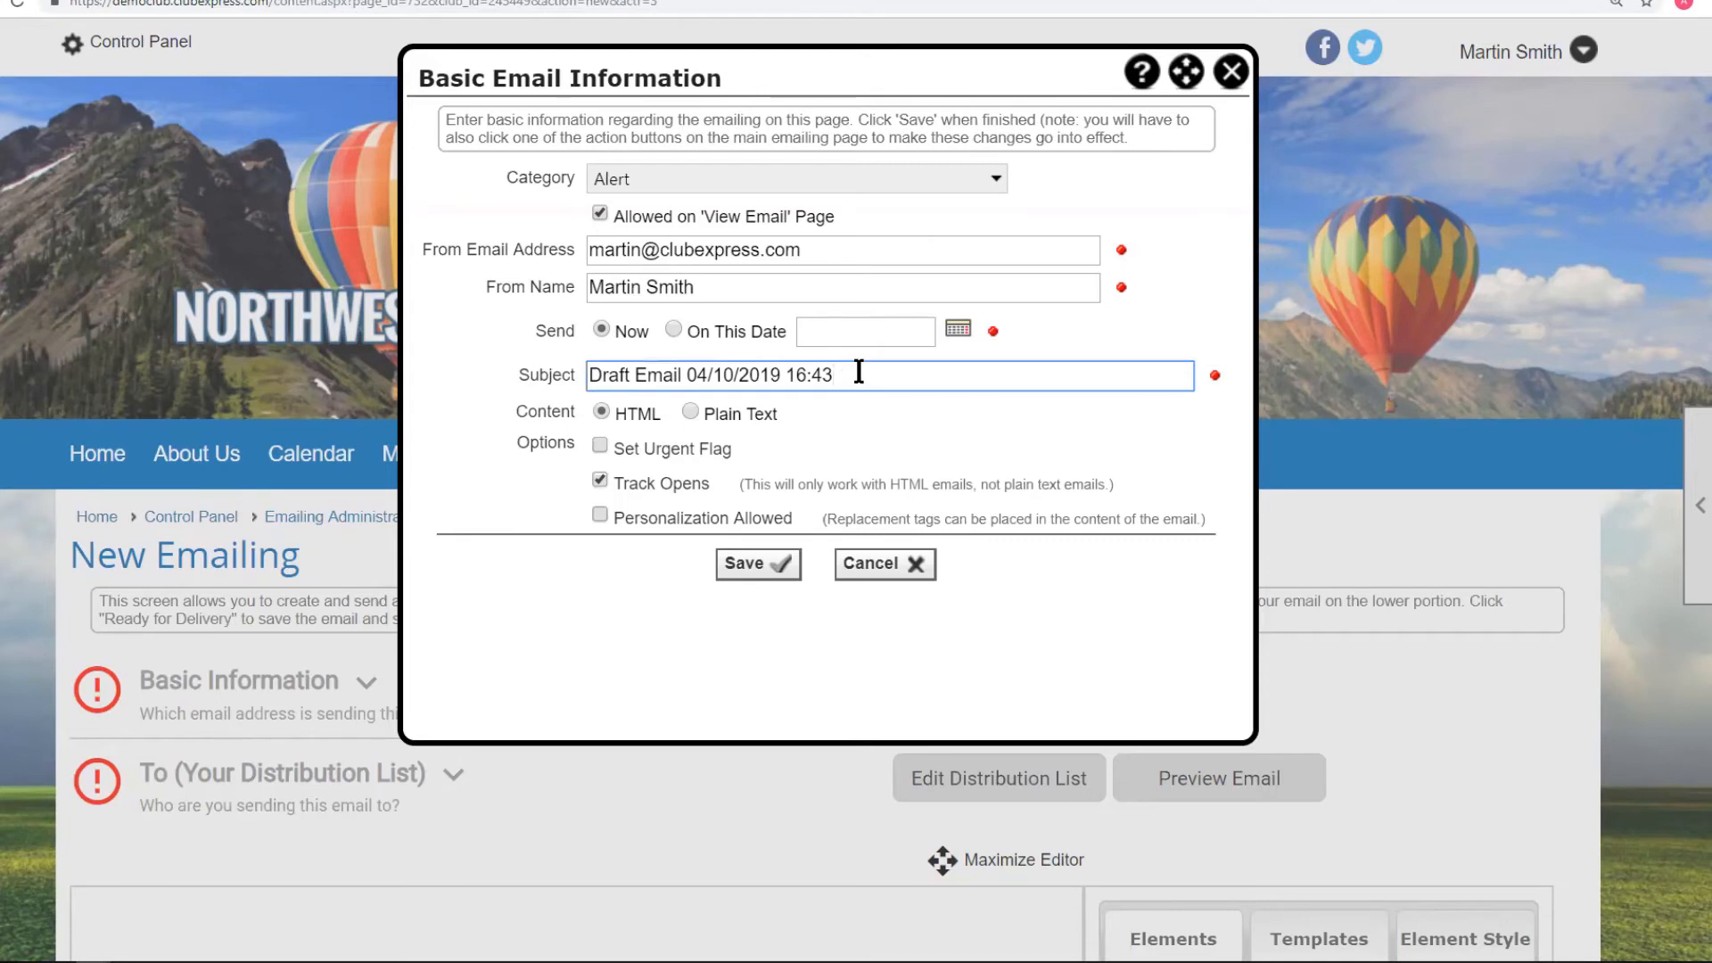
left_click_drag(860, 375, 539, 381)
type("New S")
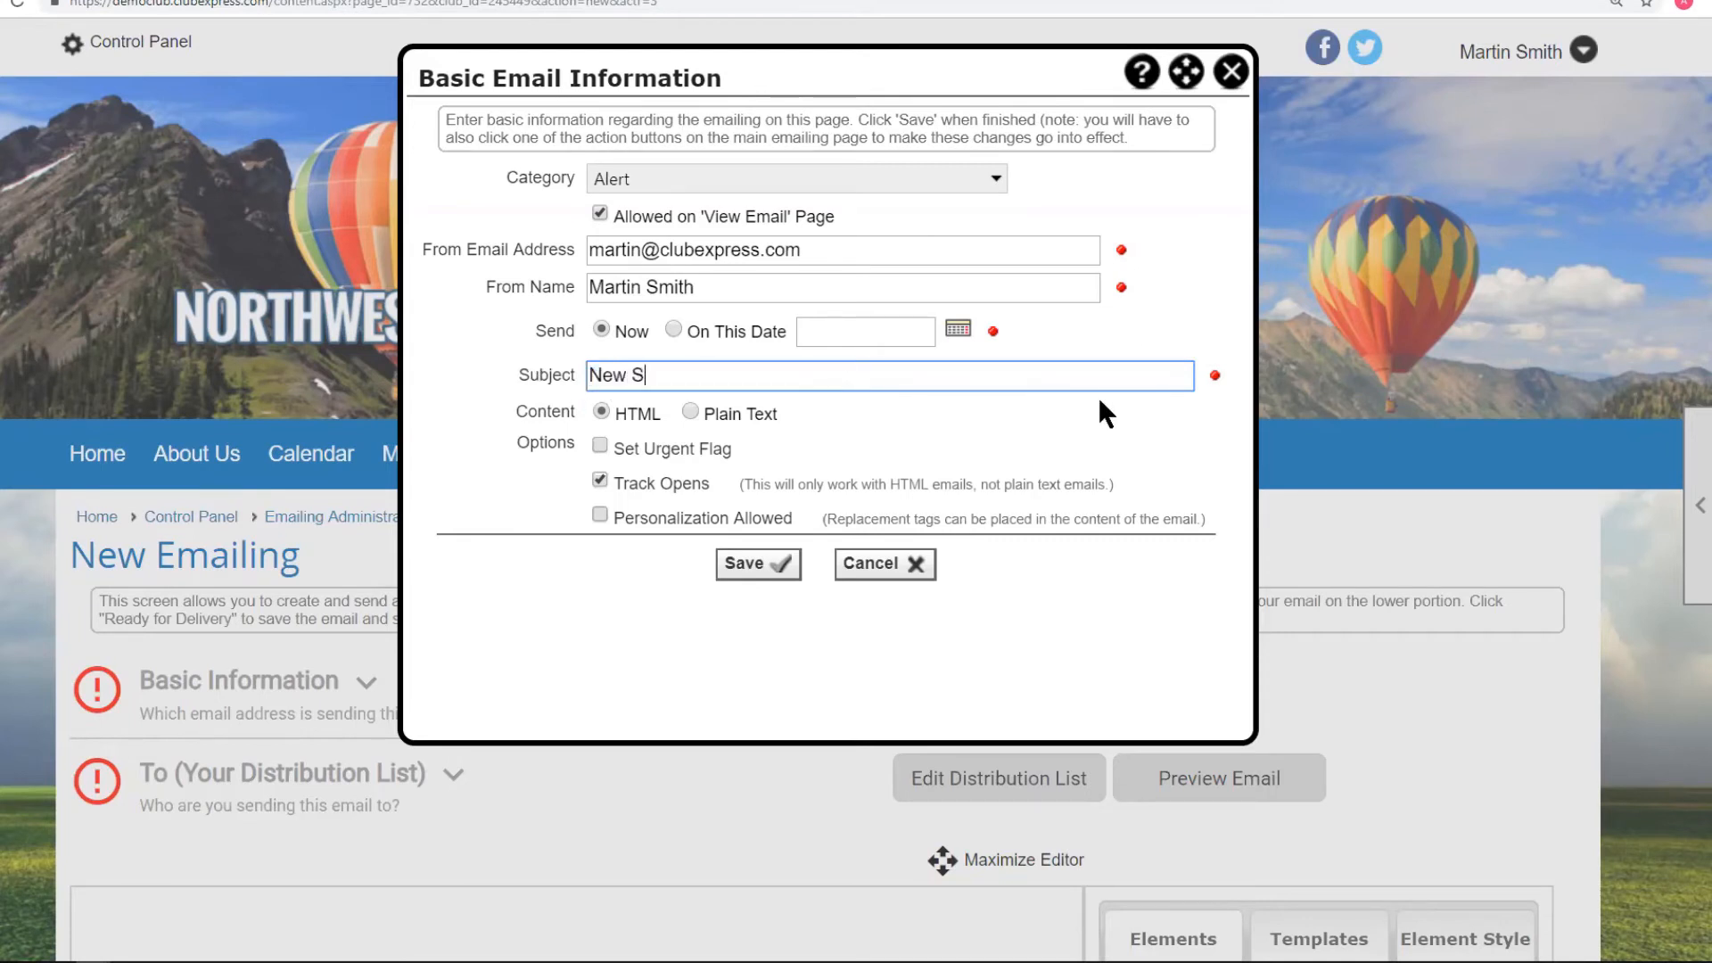
type("afety Regulations")
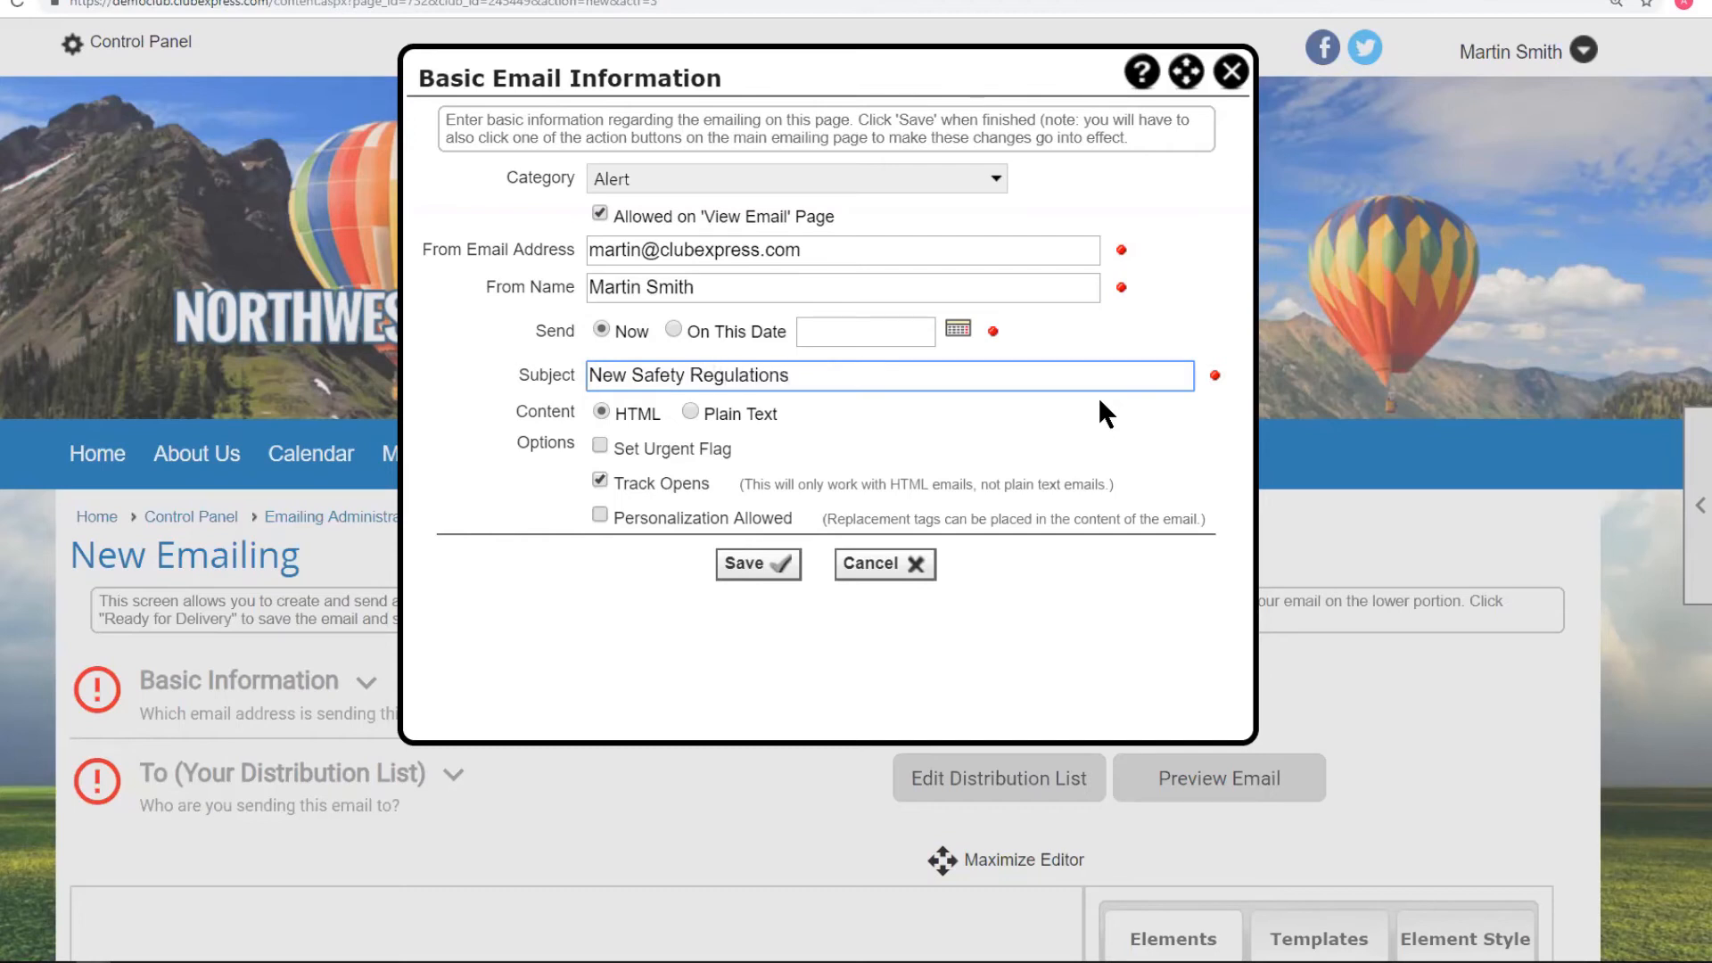
left_click(598, 443)
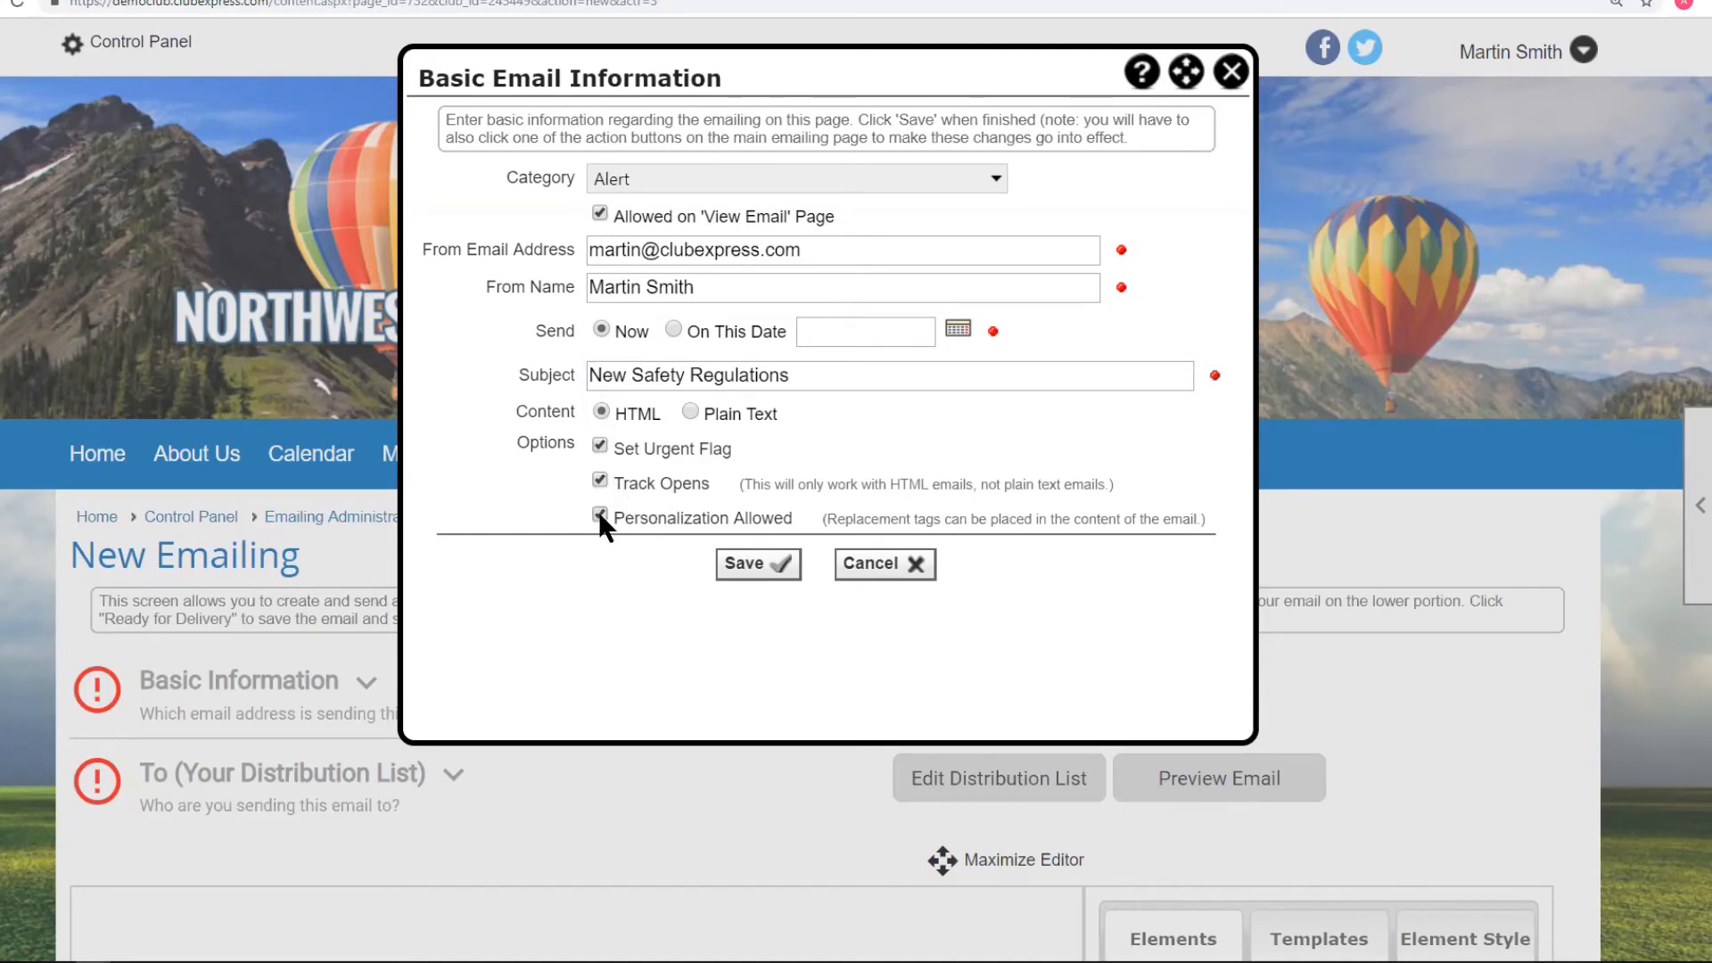
left_click(757, 563)
scroll(665, 538, "down", 4)
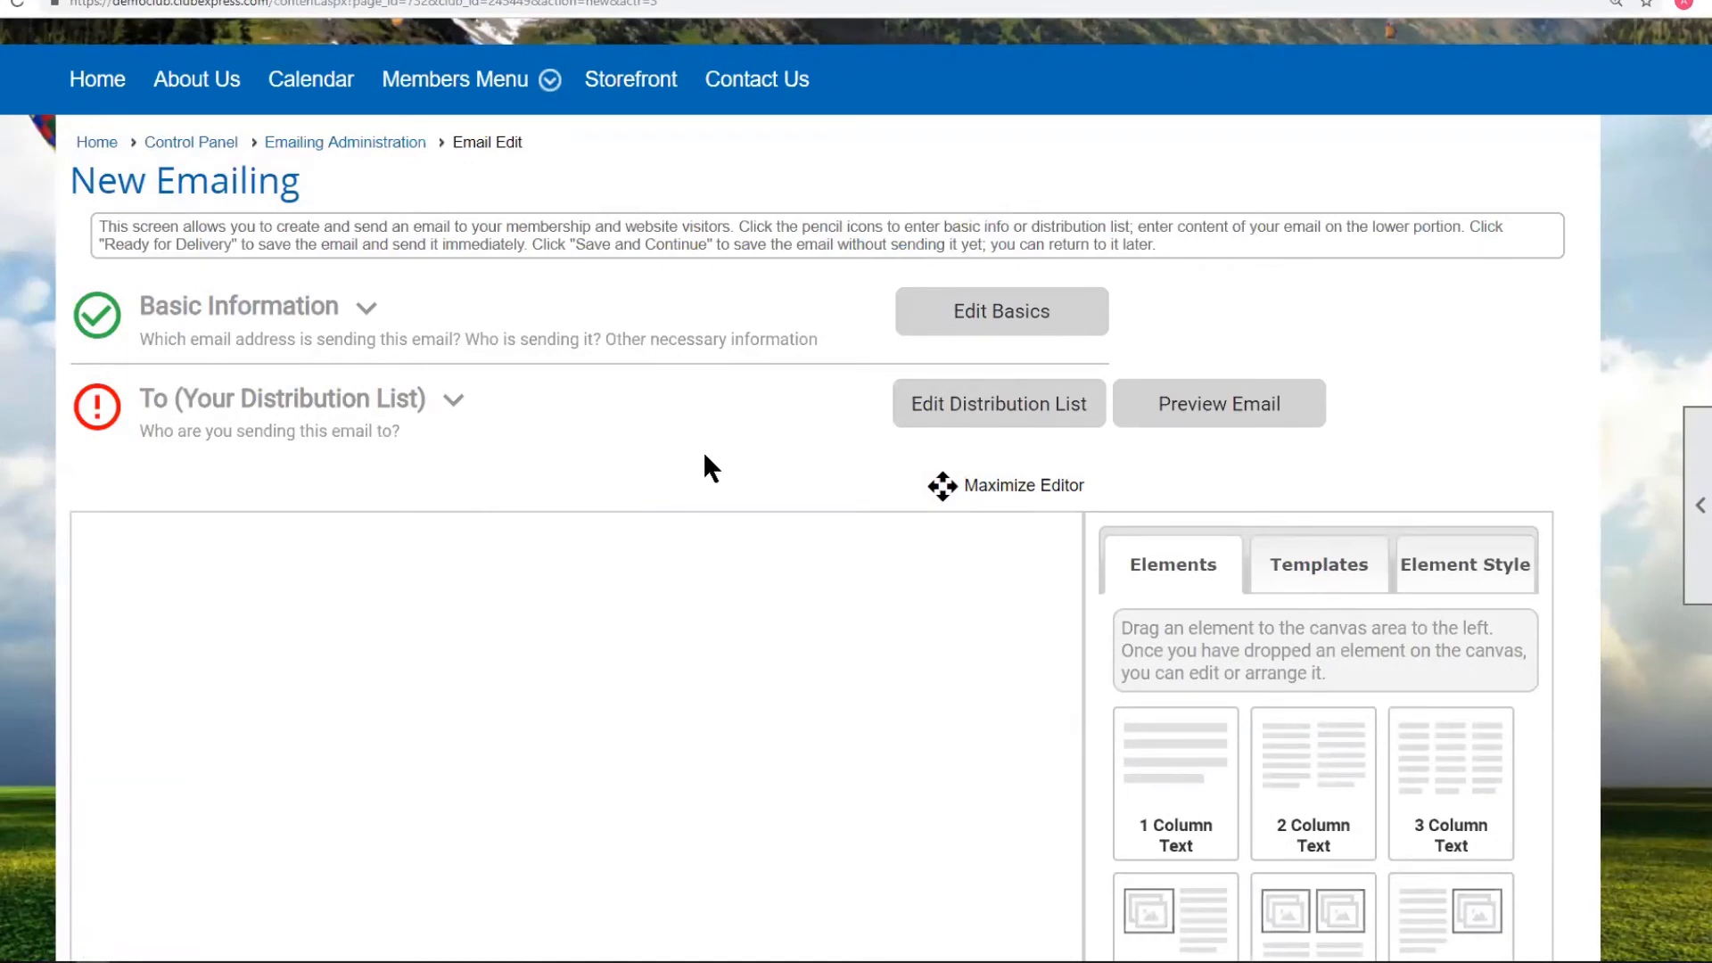
left_click(1022, 414)
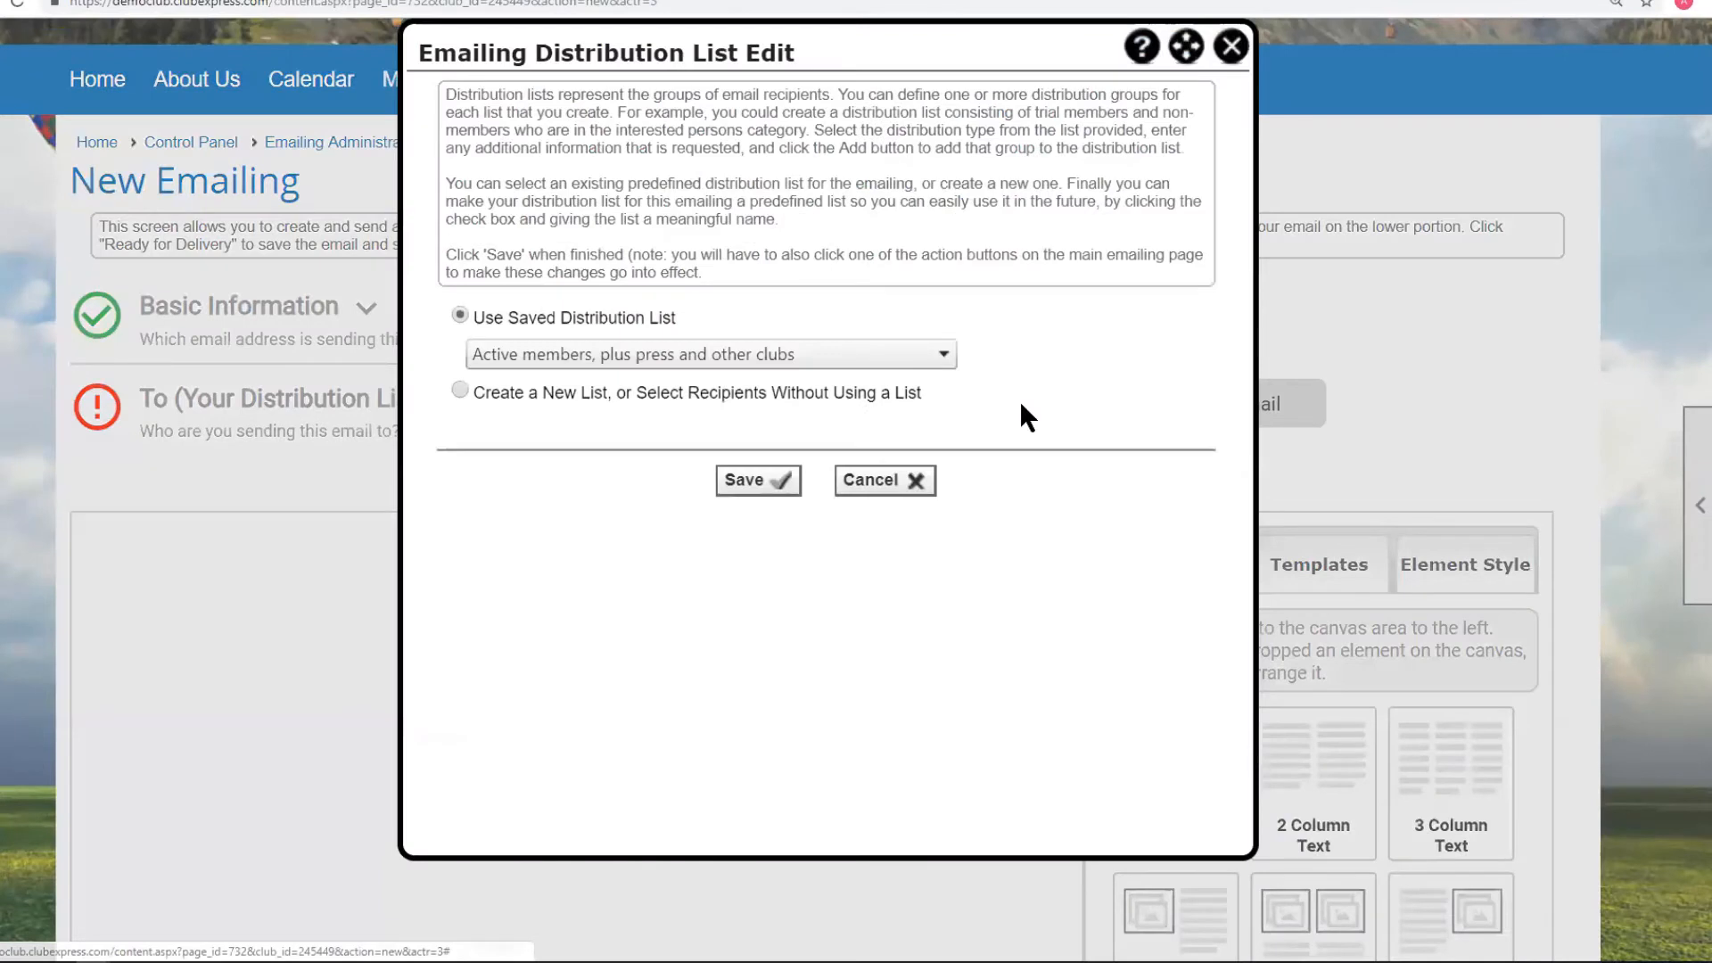
Build a new recipient list with members of the Safety - Rules interest group.
left_click(461, 391)
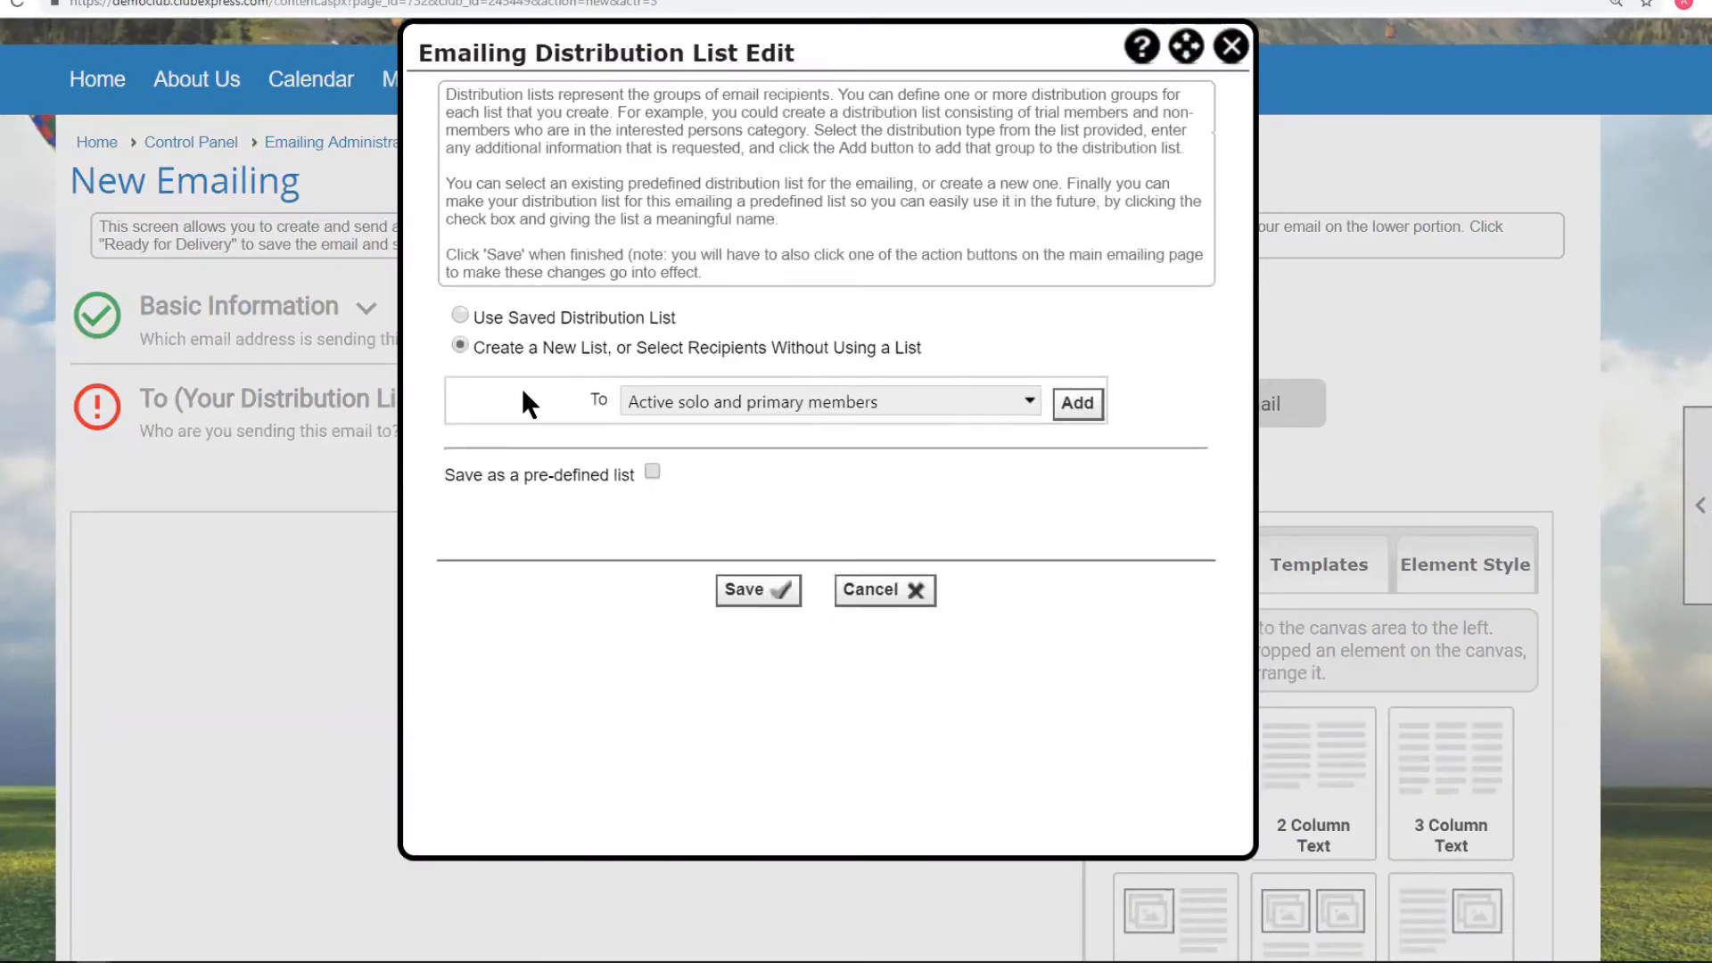
left_click(1027, 401)
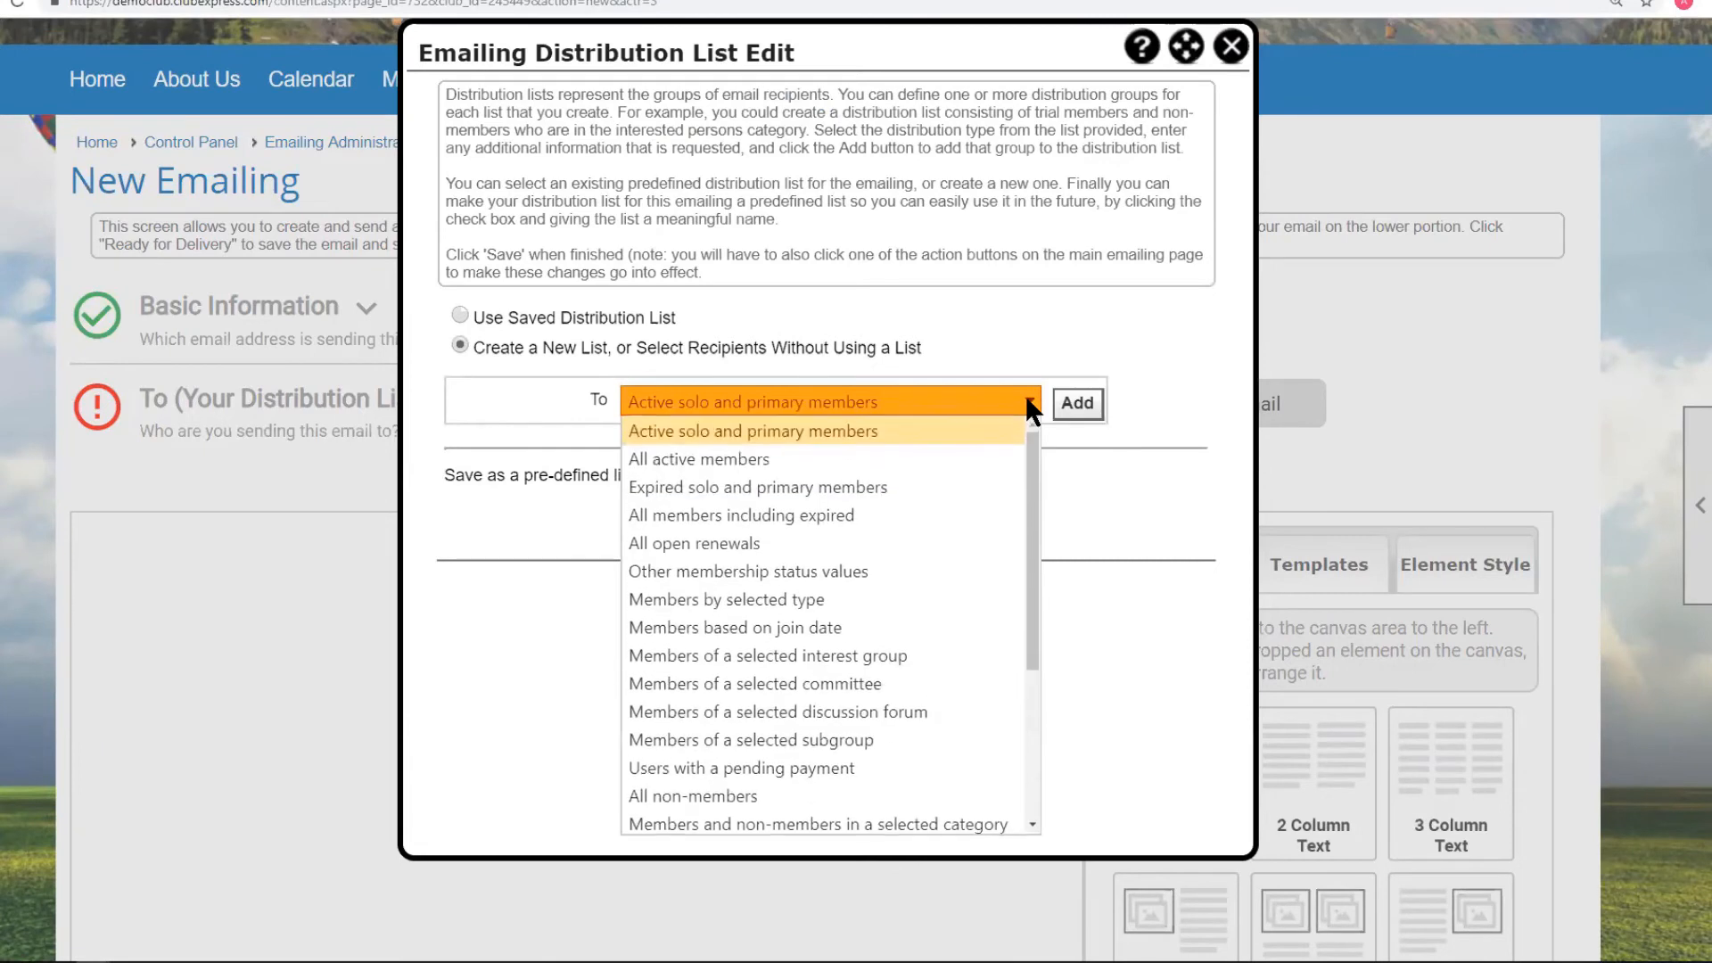
scroll(726, 479, "down", 2)
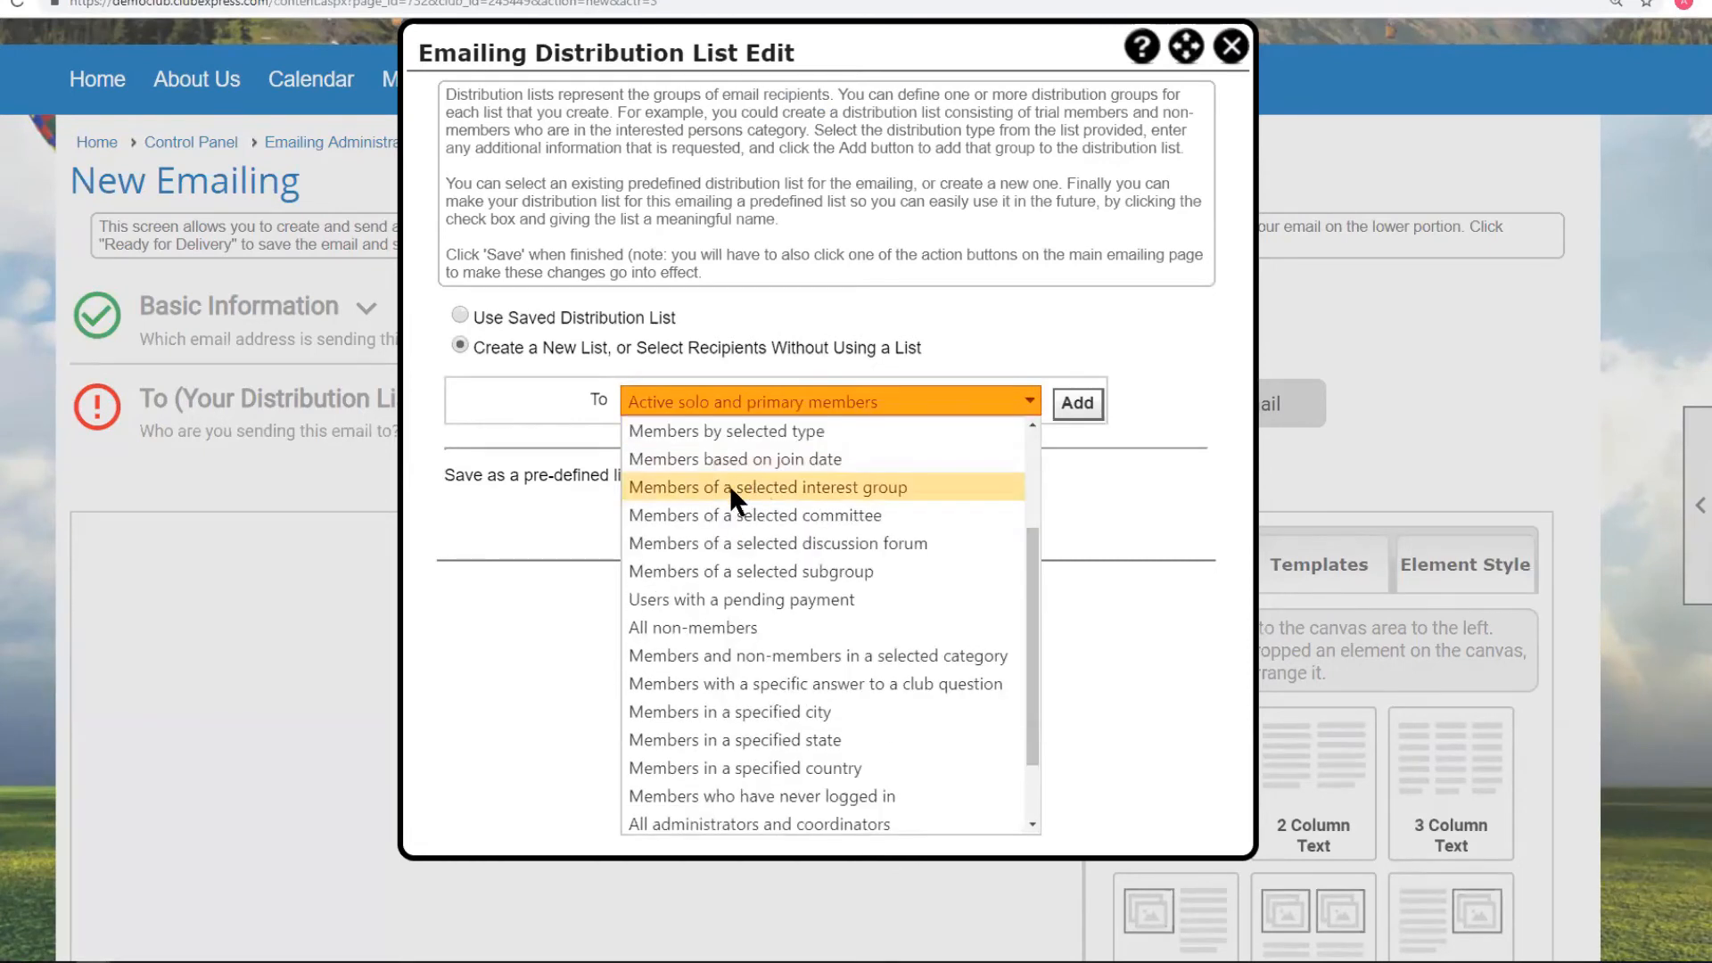
left_click(813, 486)
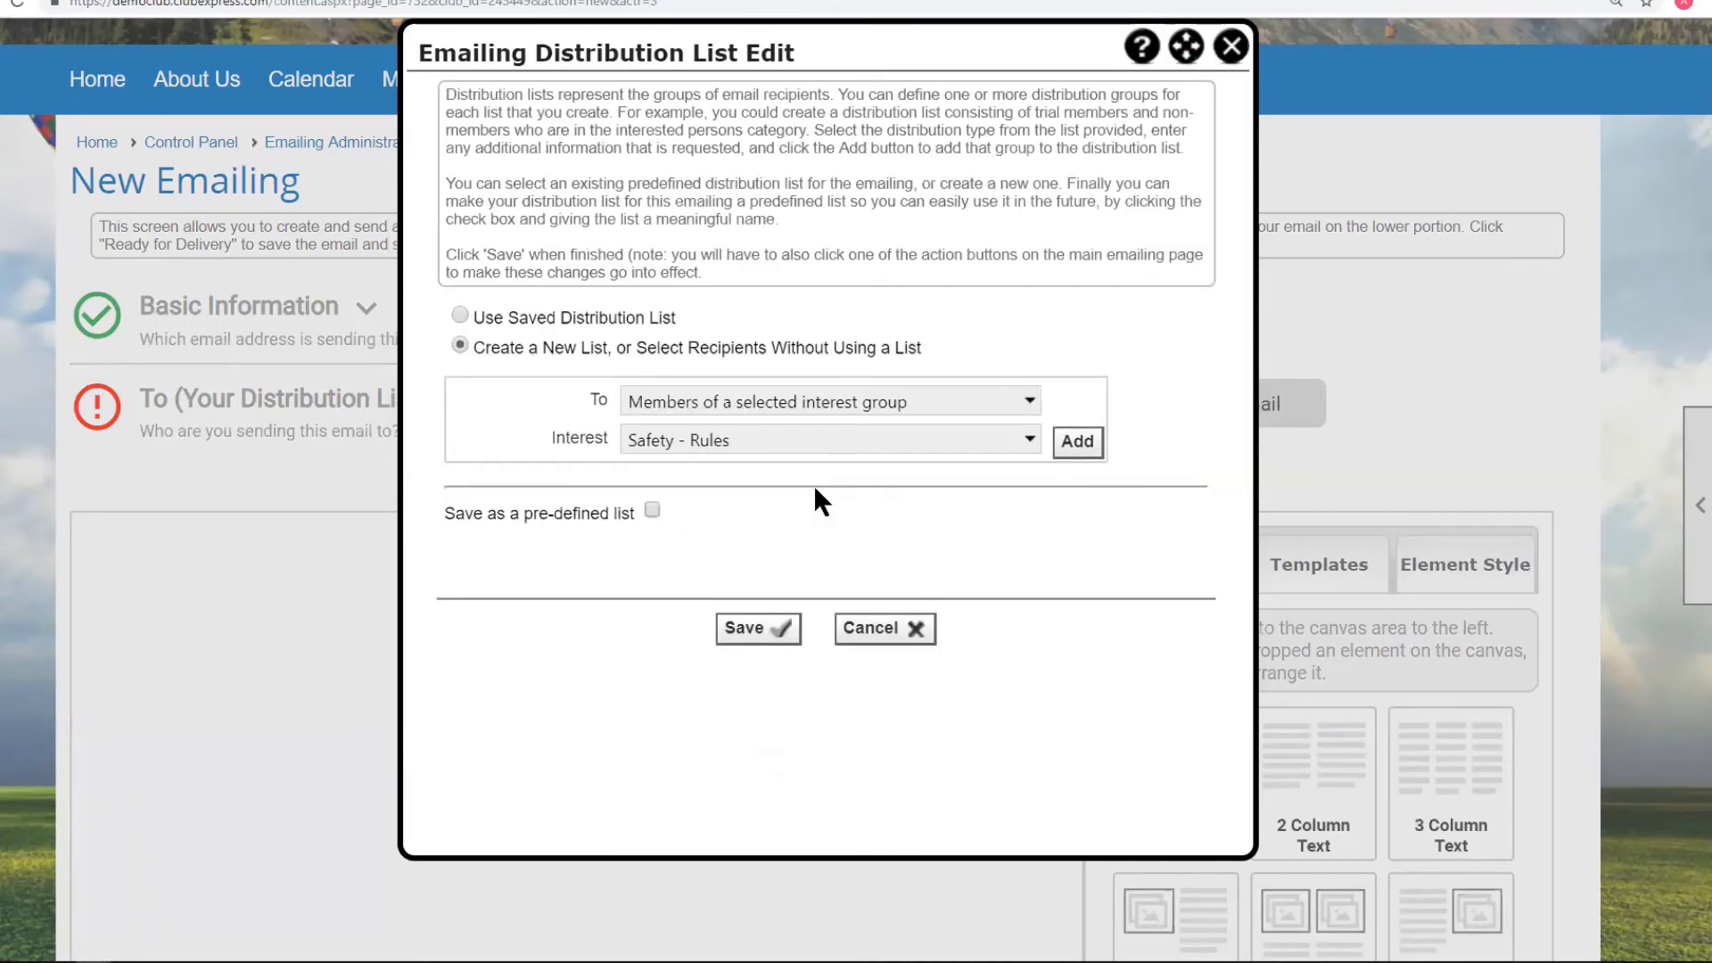
left_click(1030, 443)
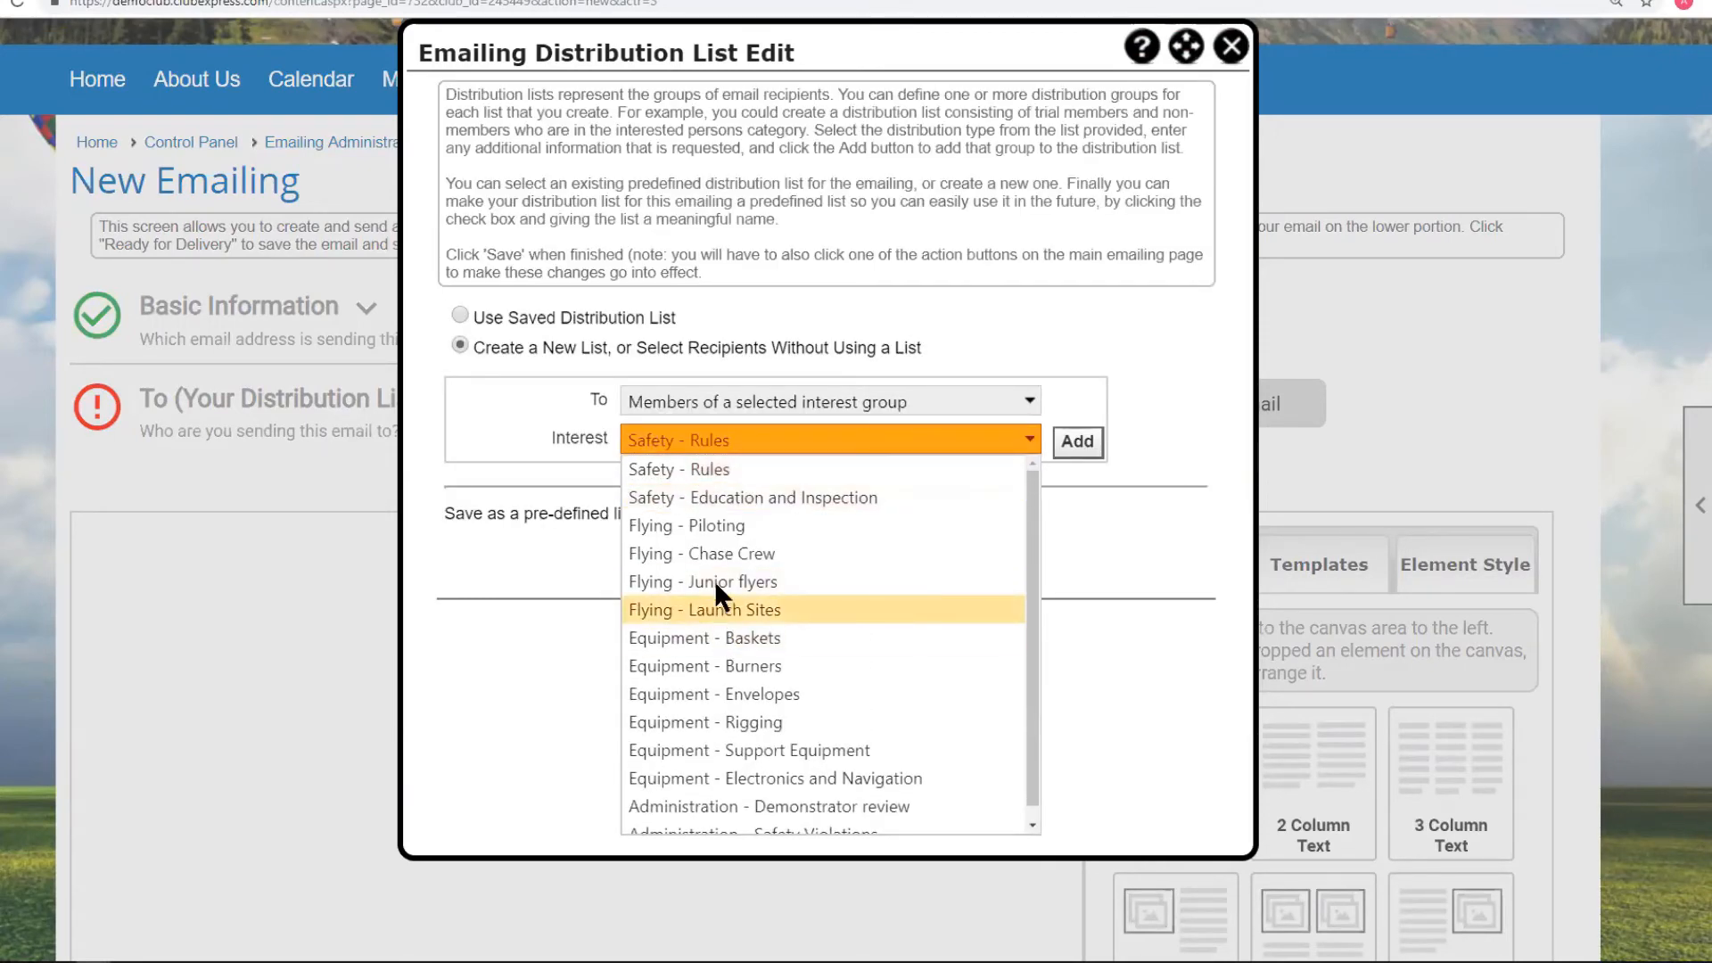
left_click(697, 467)
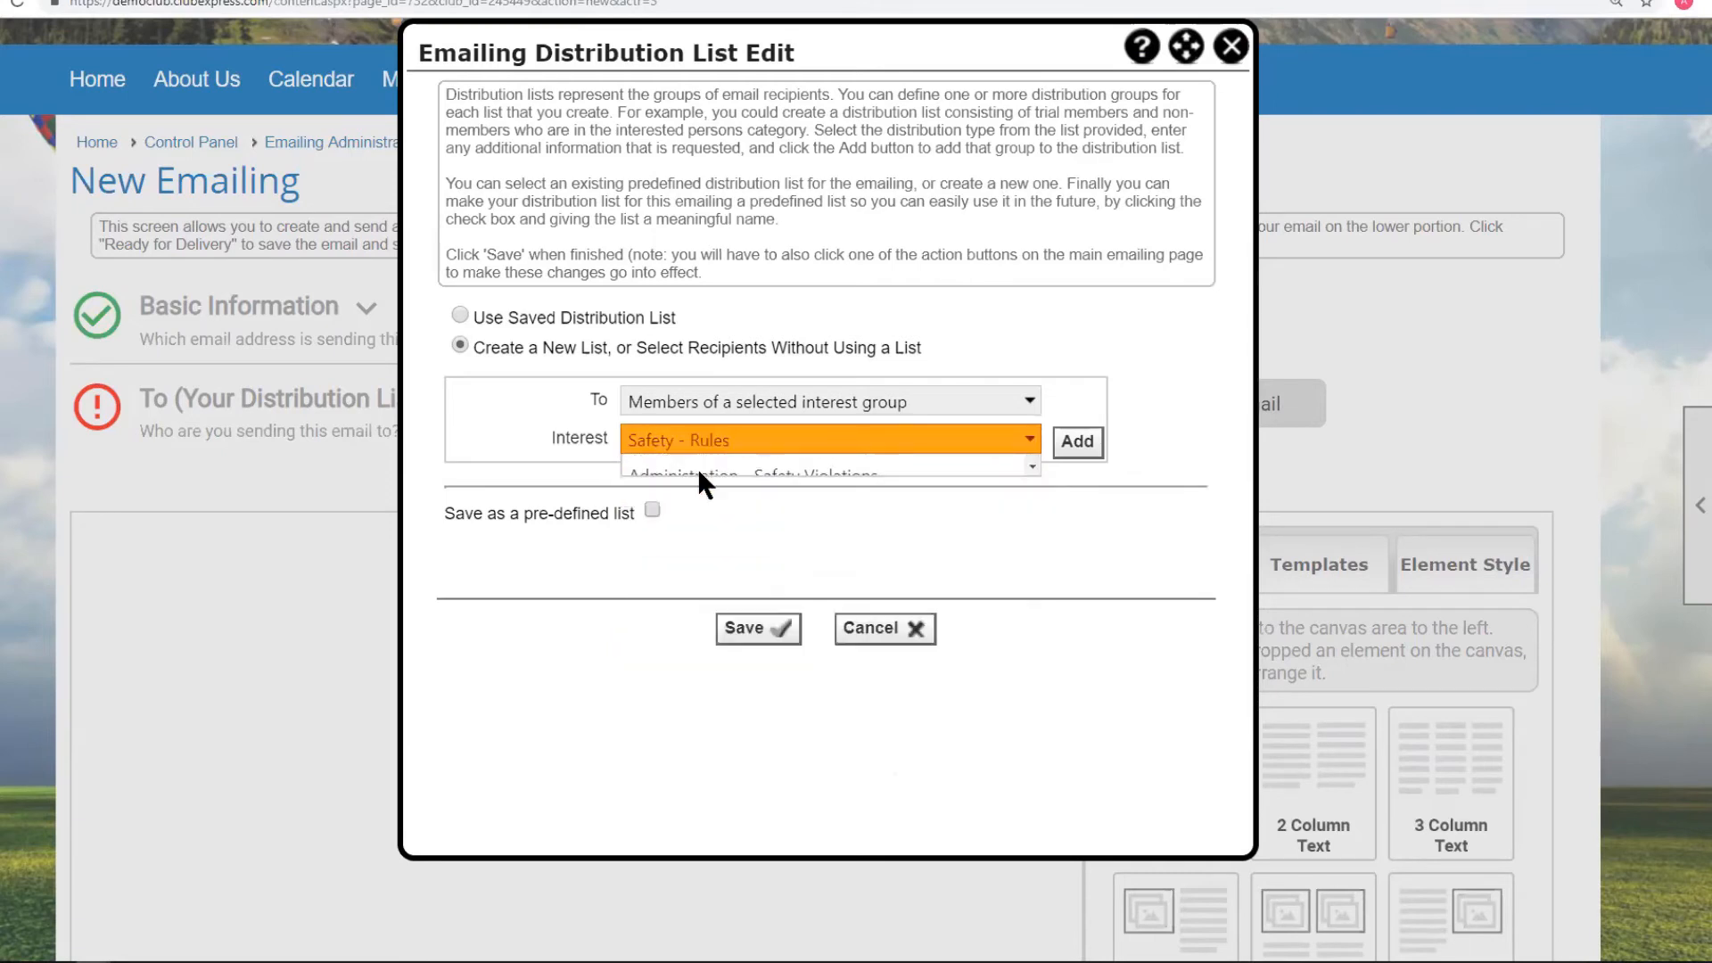
left_click(1084, 449)
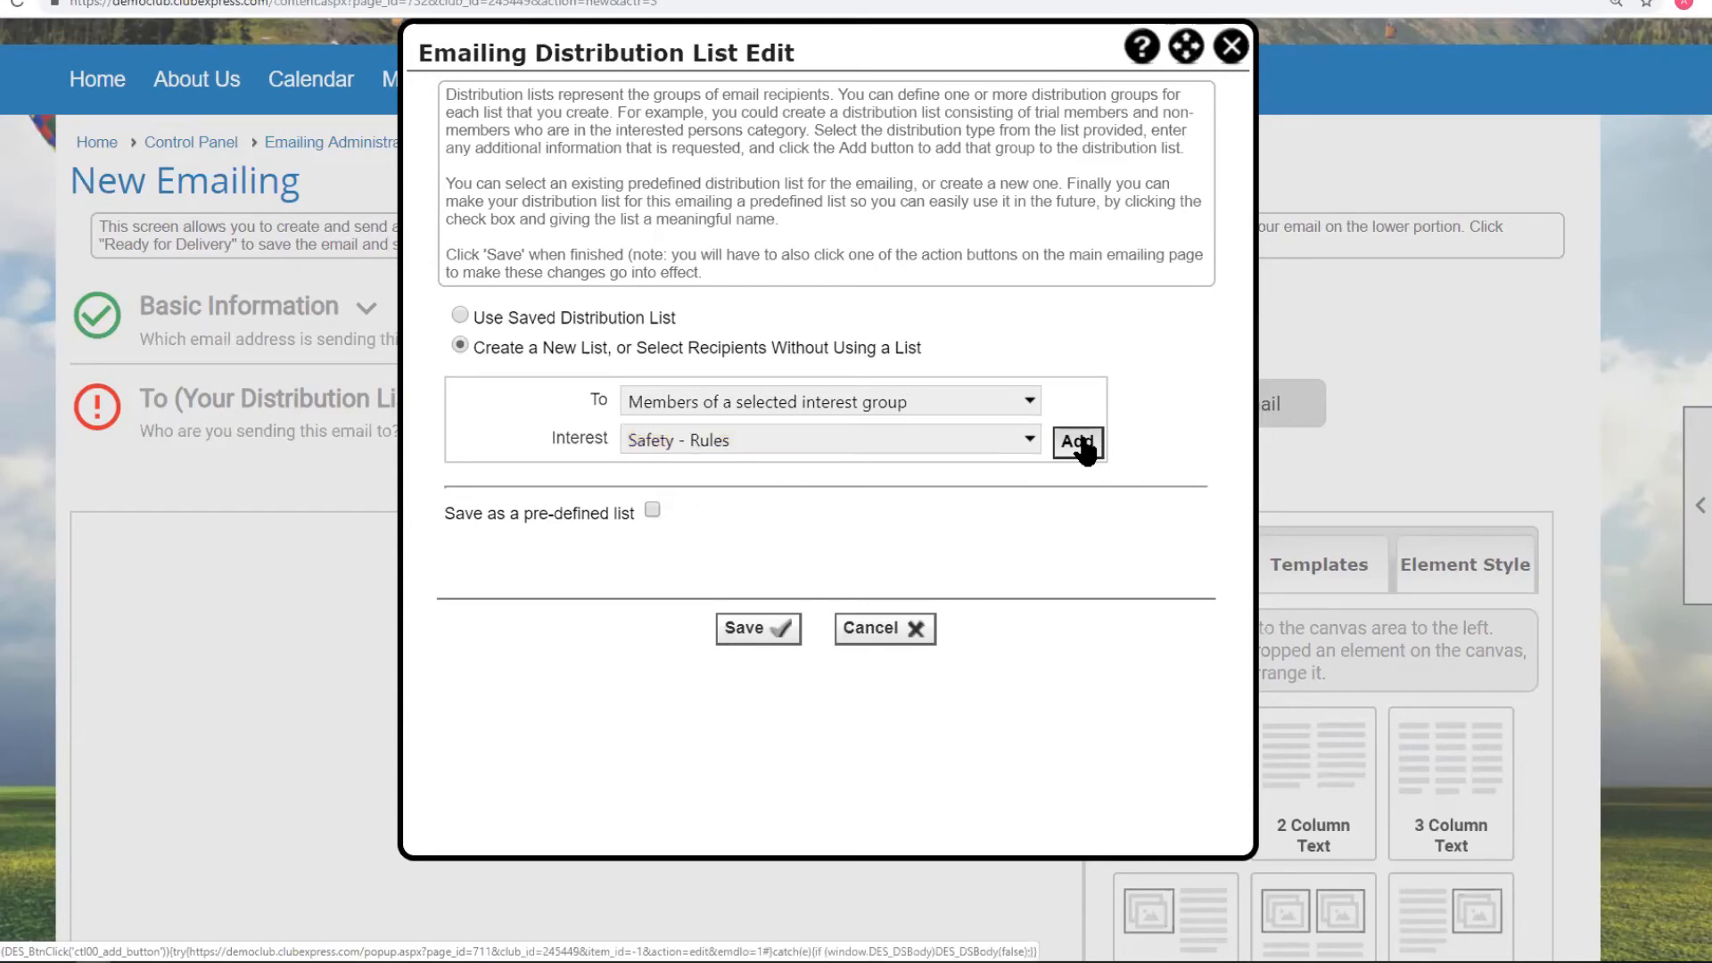
Add the Education and Inspection and Safety Violations interests, then save the list.
left_click(1027, 440)
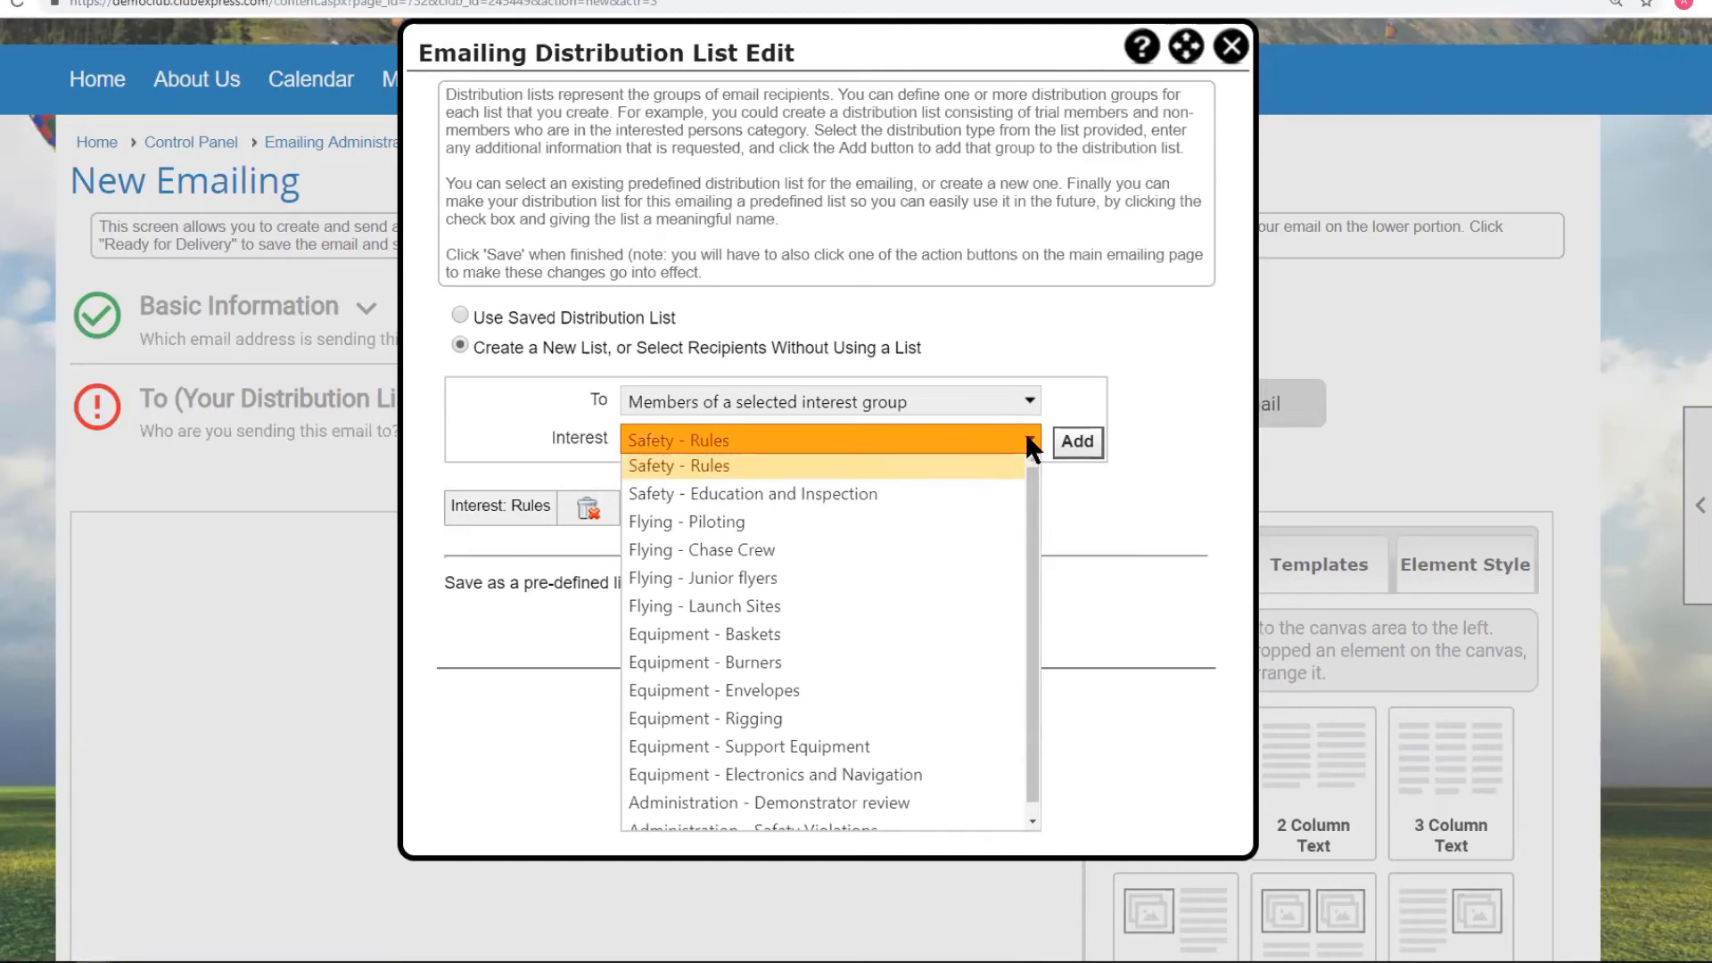
left_click(822, 498)
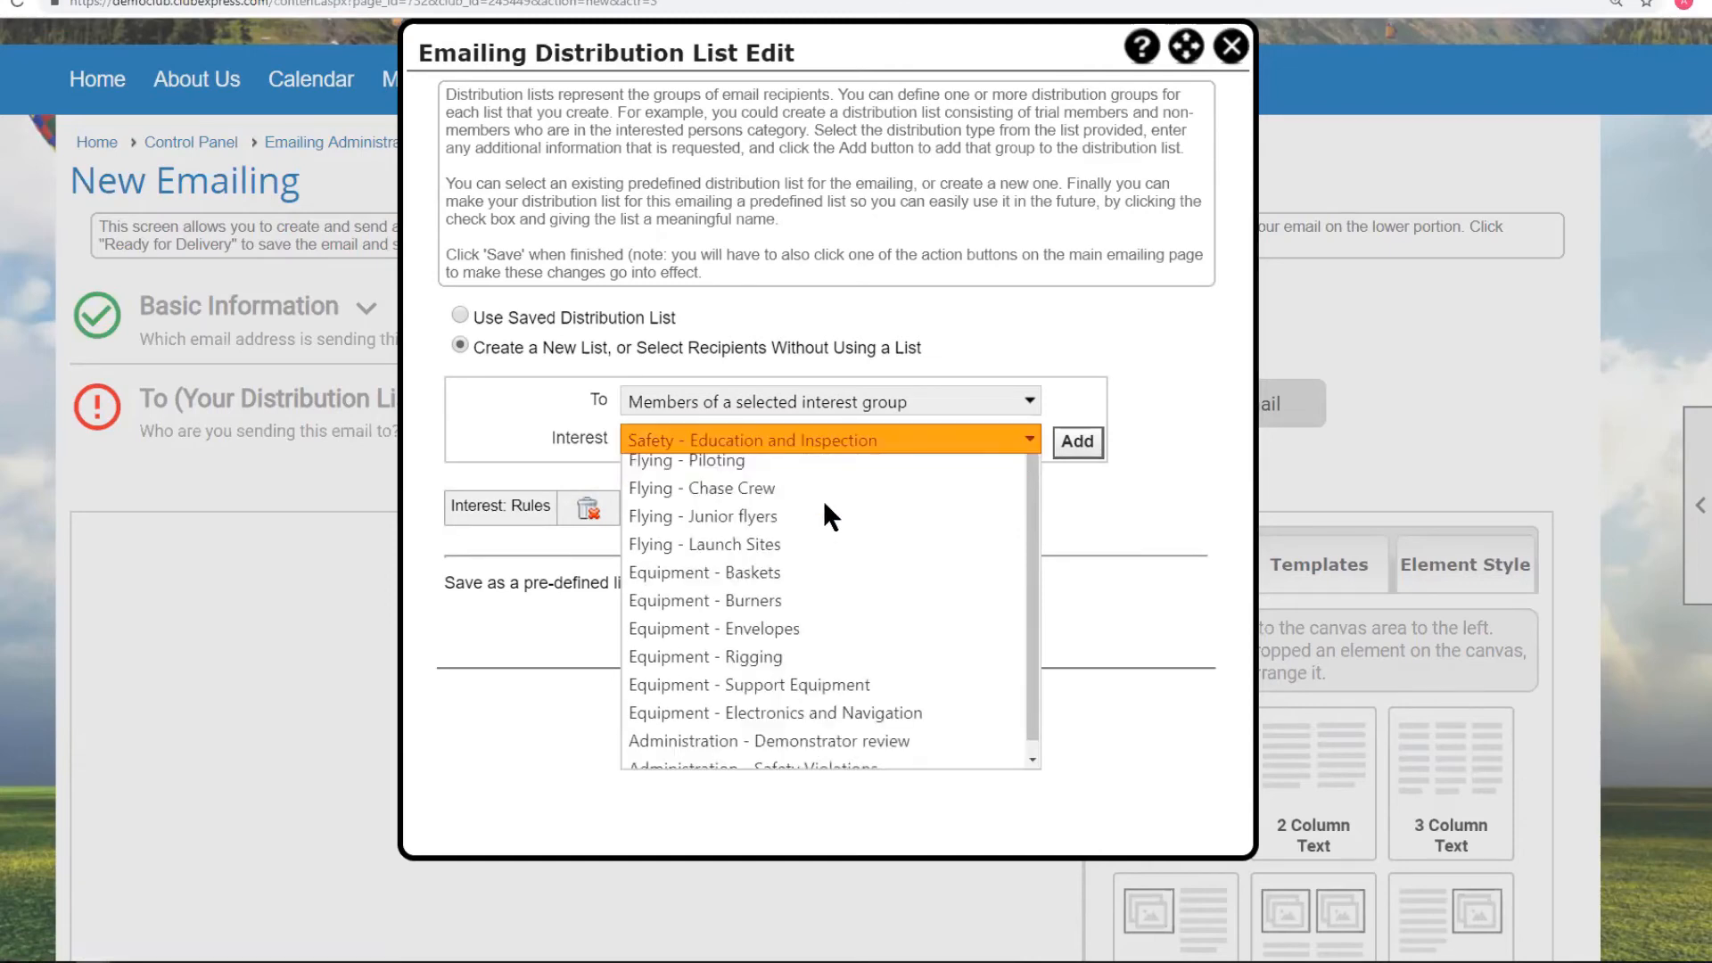
left_click(1070, 442)
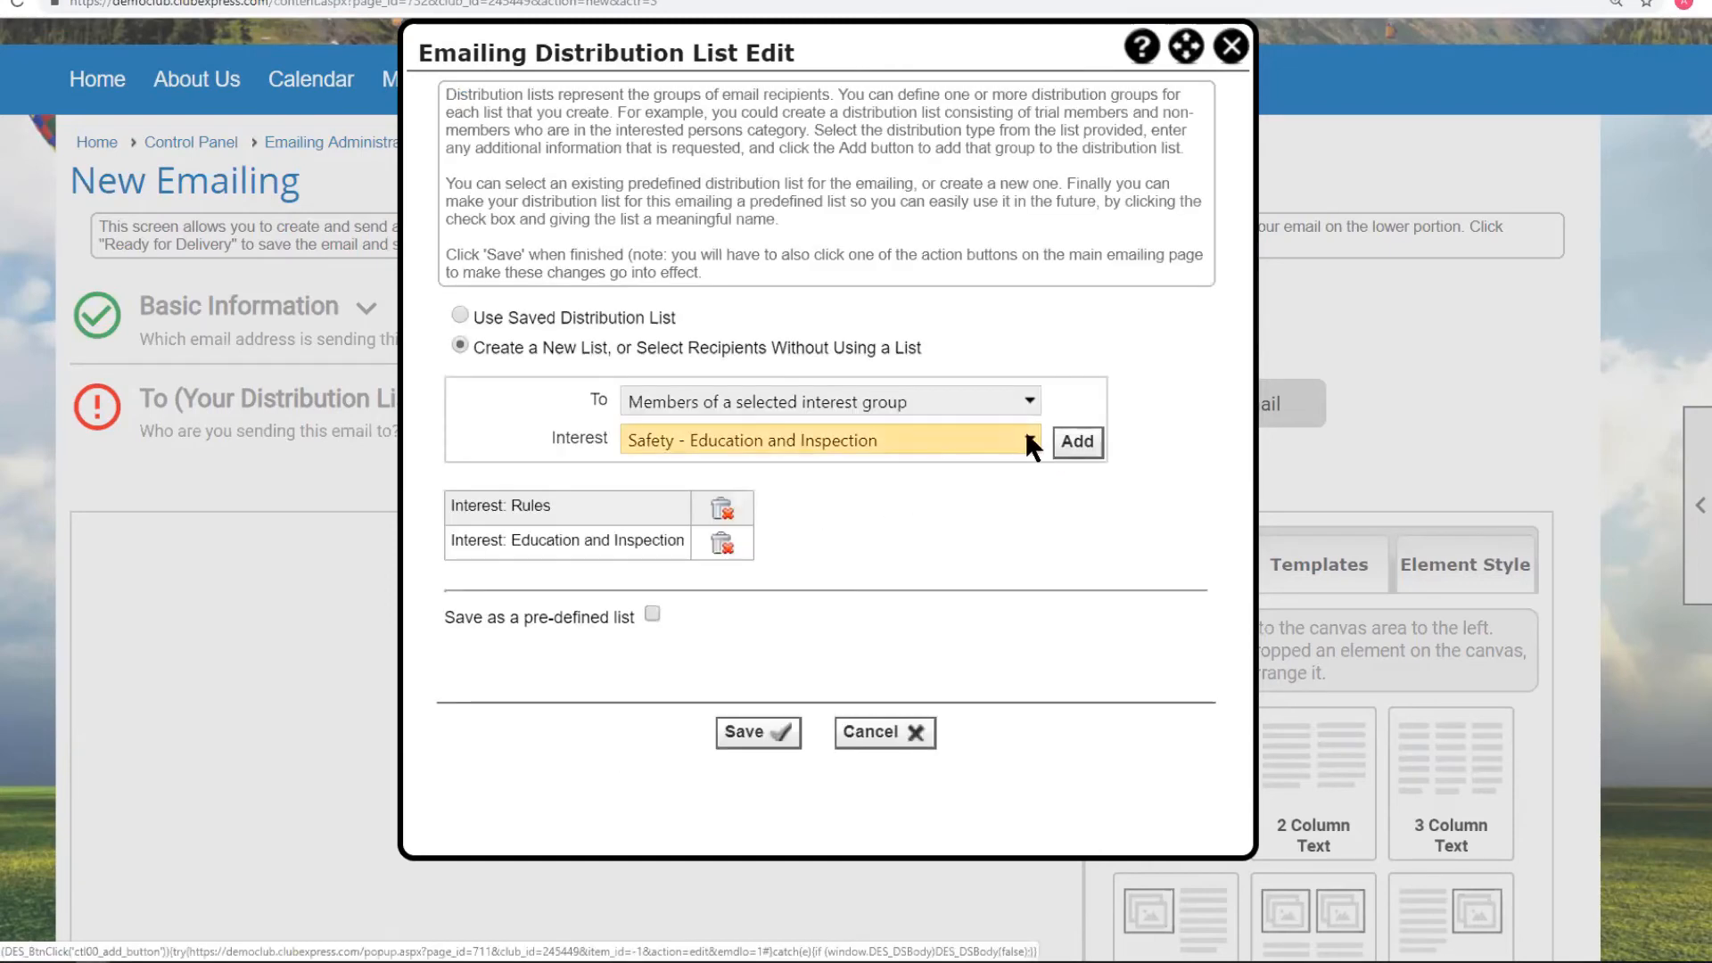
left_click(1027, 441)
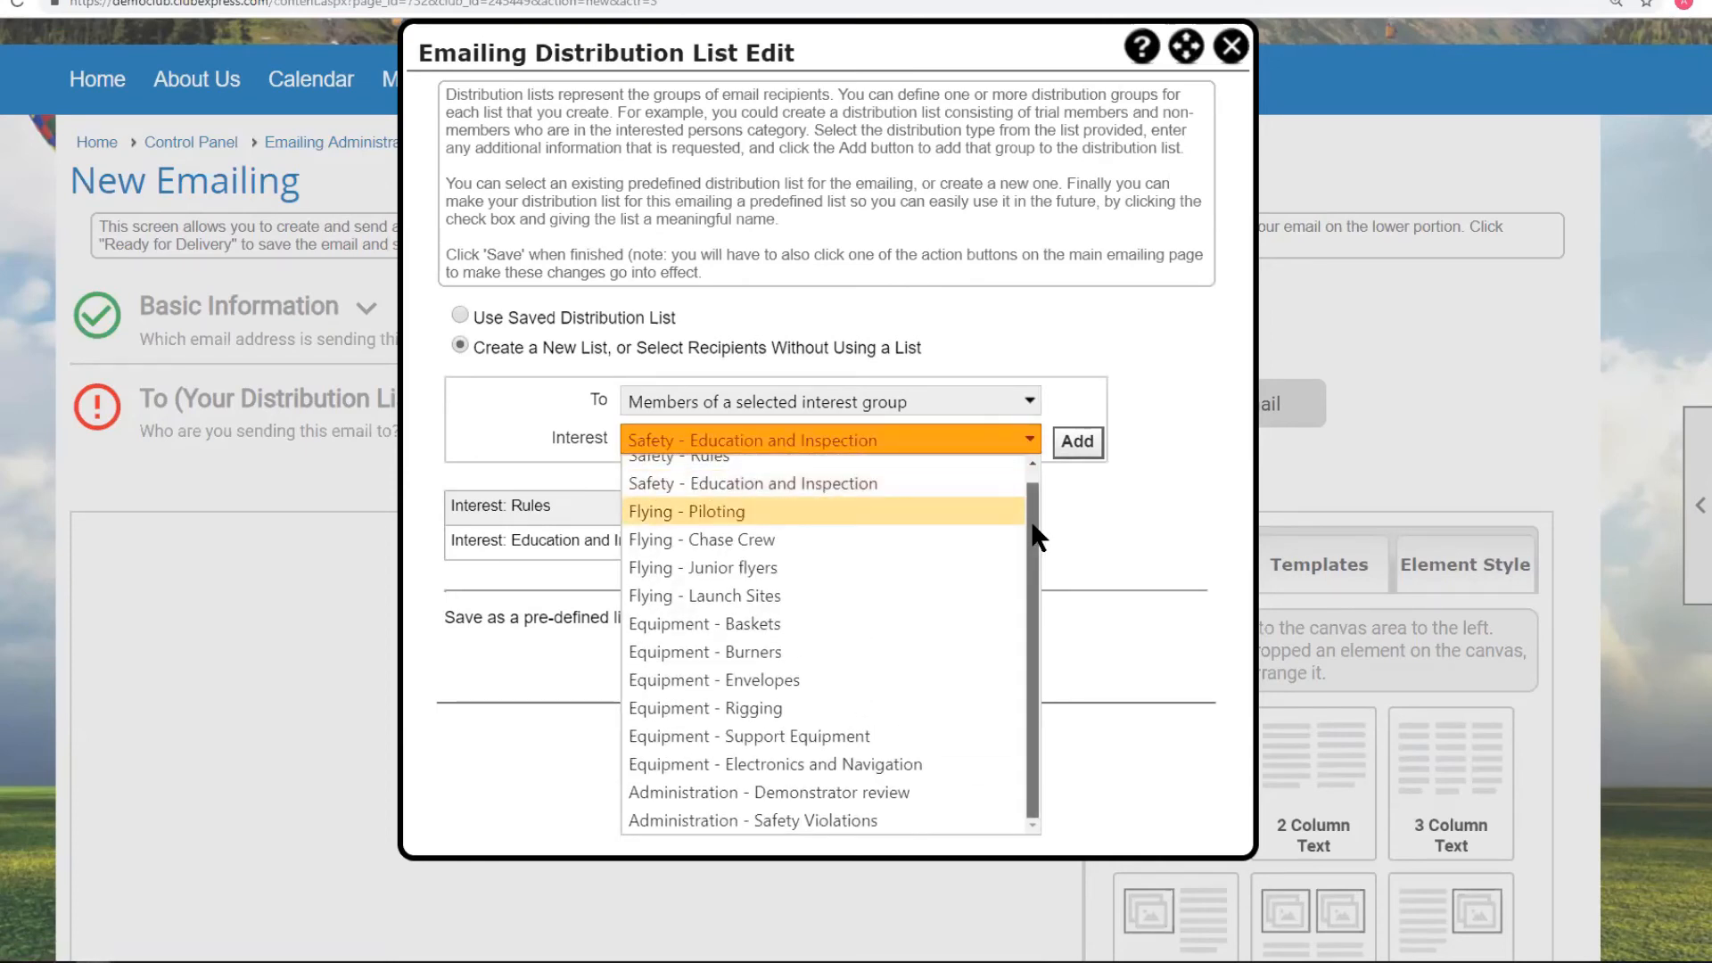
left_click(746, 816)
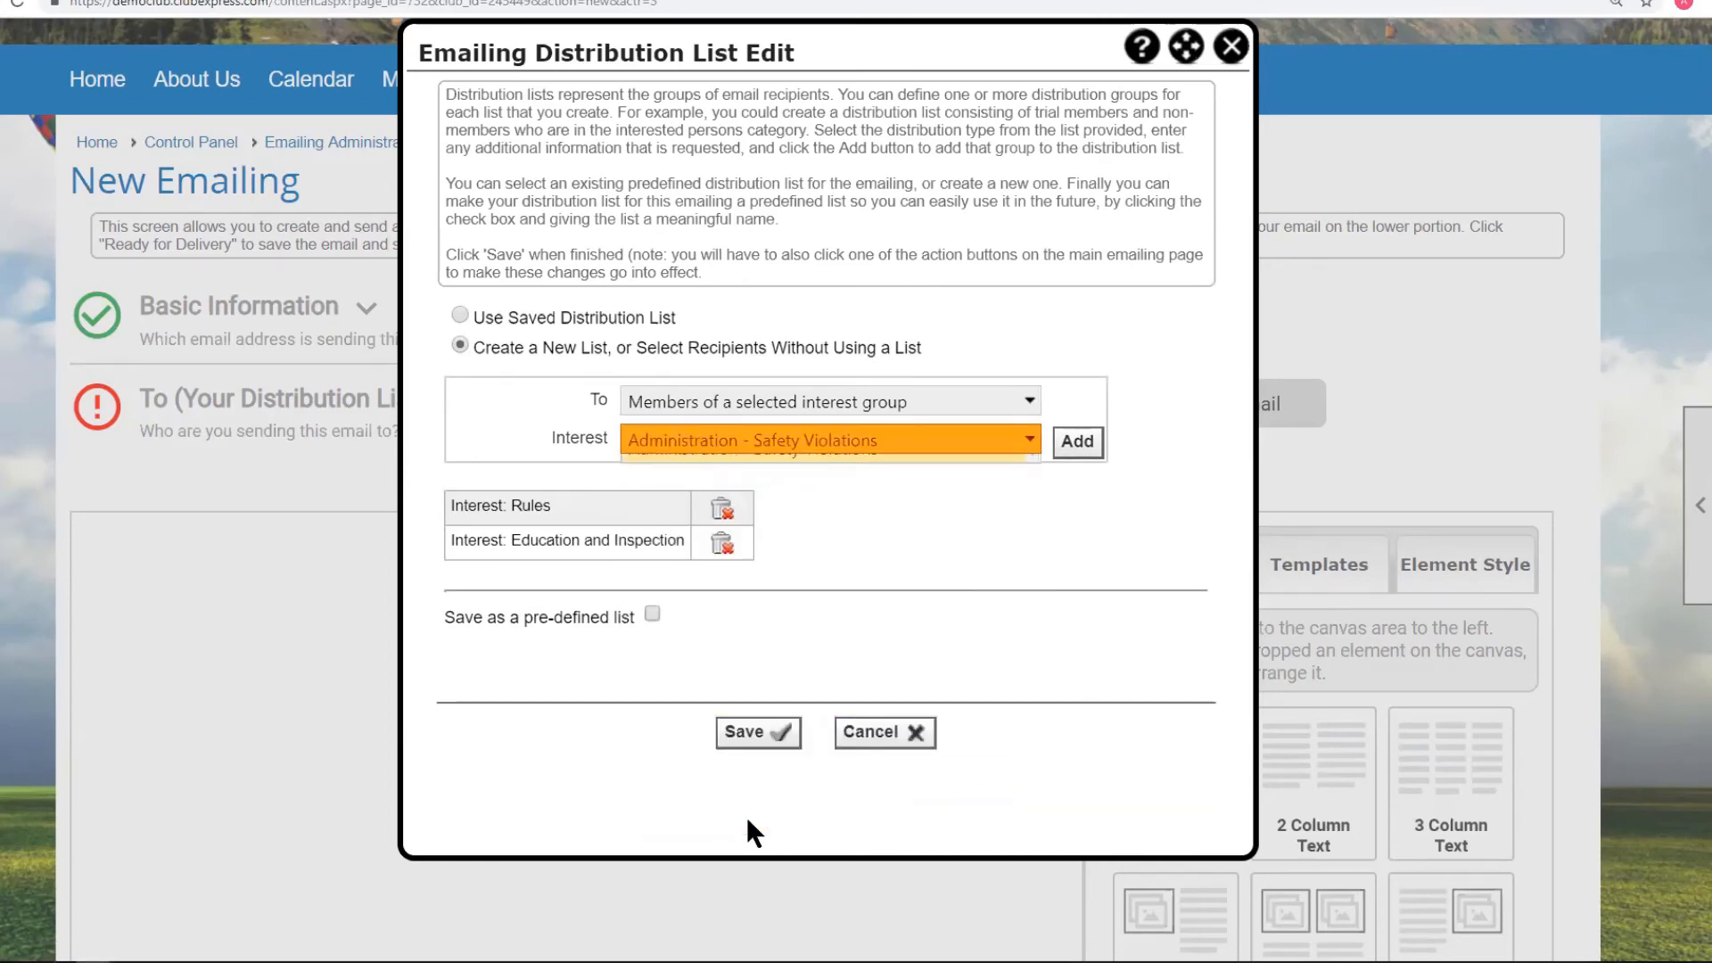
left_click(1074, 445)
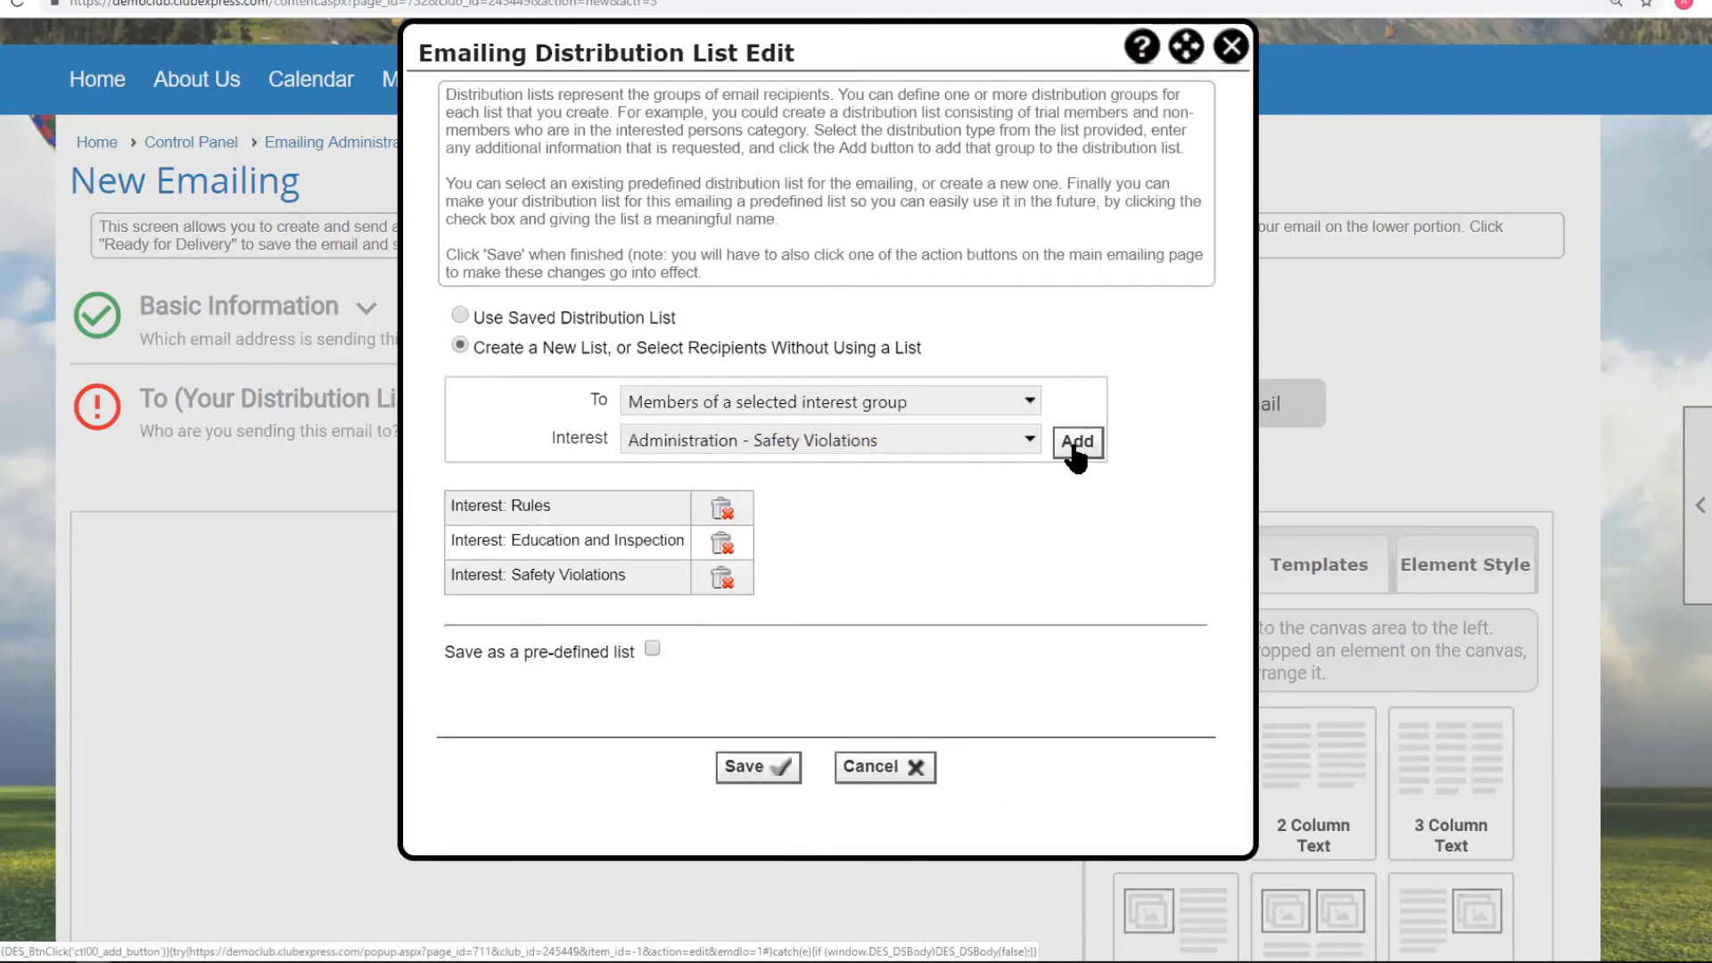
left_click(652, 649)
left_click(653, 649)
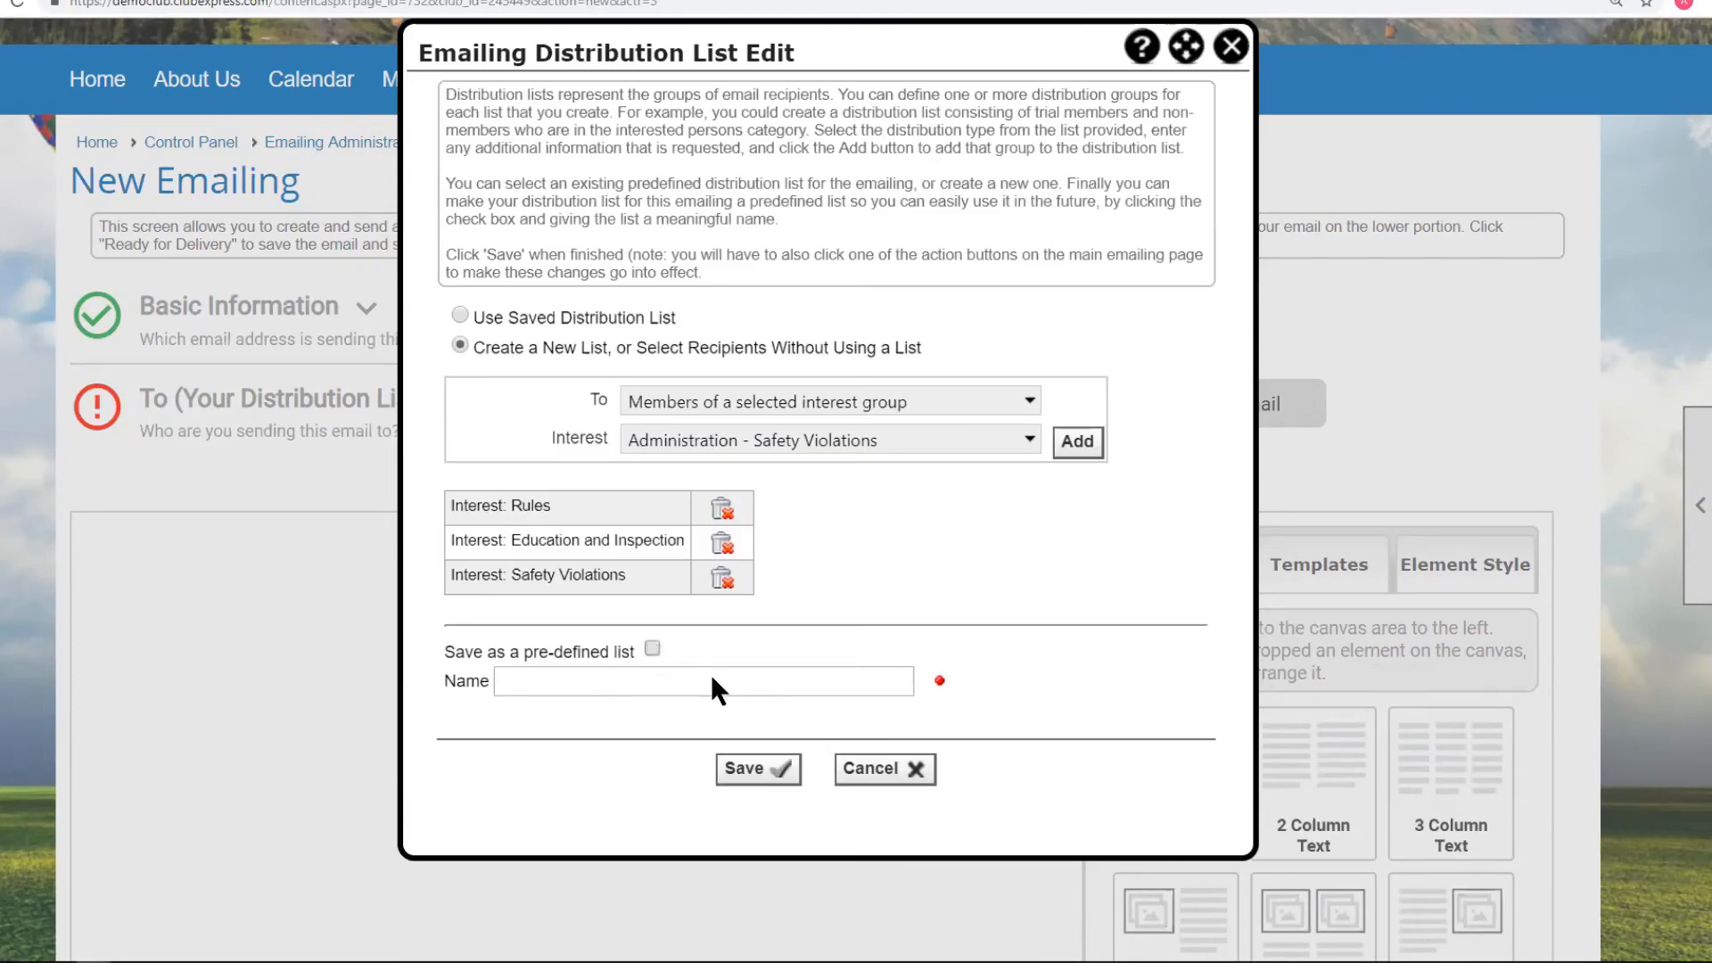
left_click(754, 769)
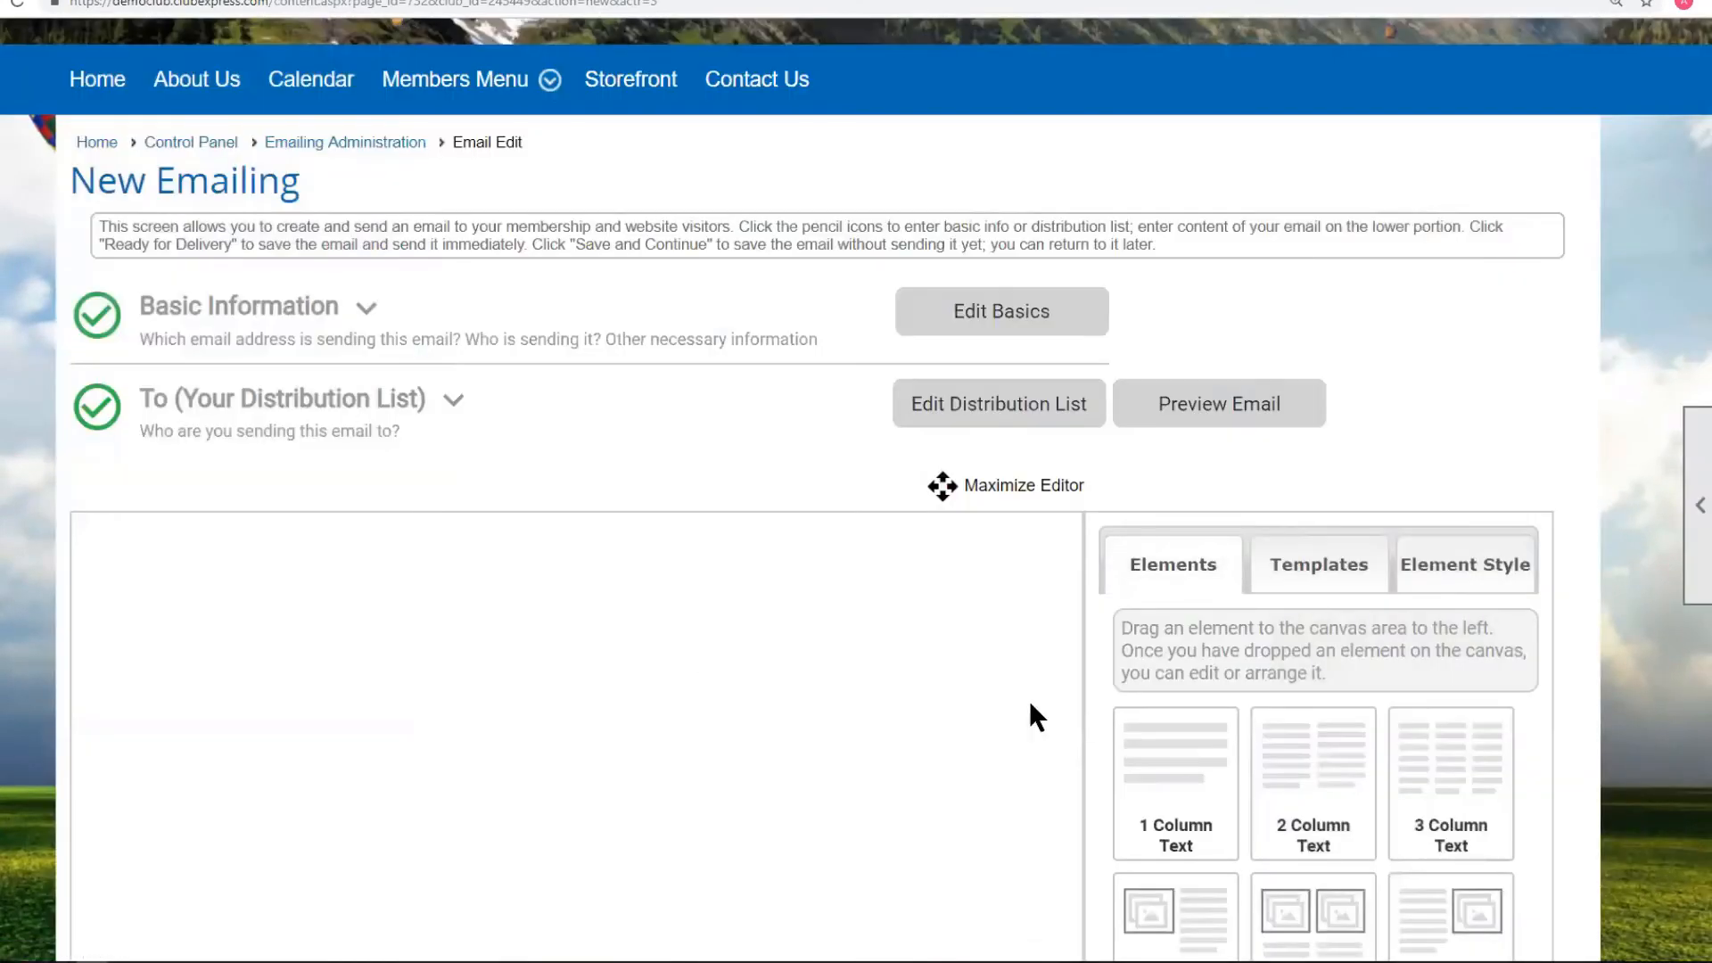
Drop a '2 Column Text Right' image-and-text block into the body, then save and close.
scroll(1199, 780, "down", 2)
left_click_drag(1180, 769, 237, 478)
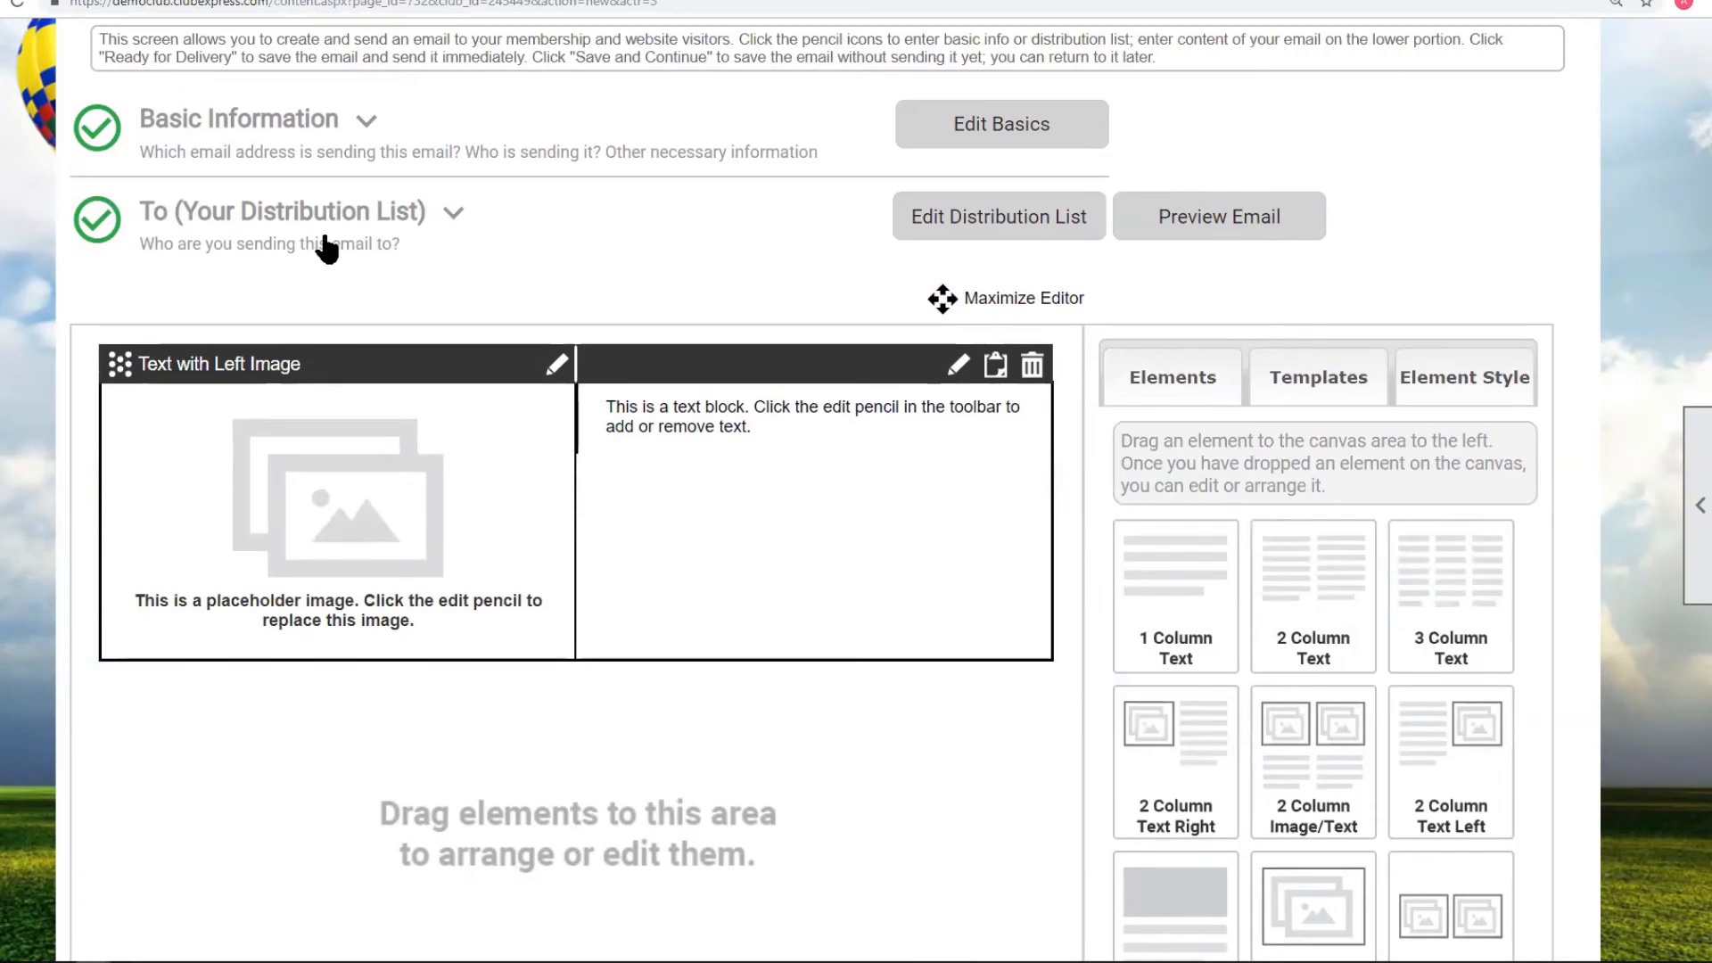
left_click(450, 219)
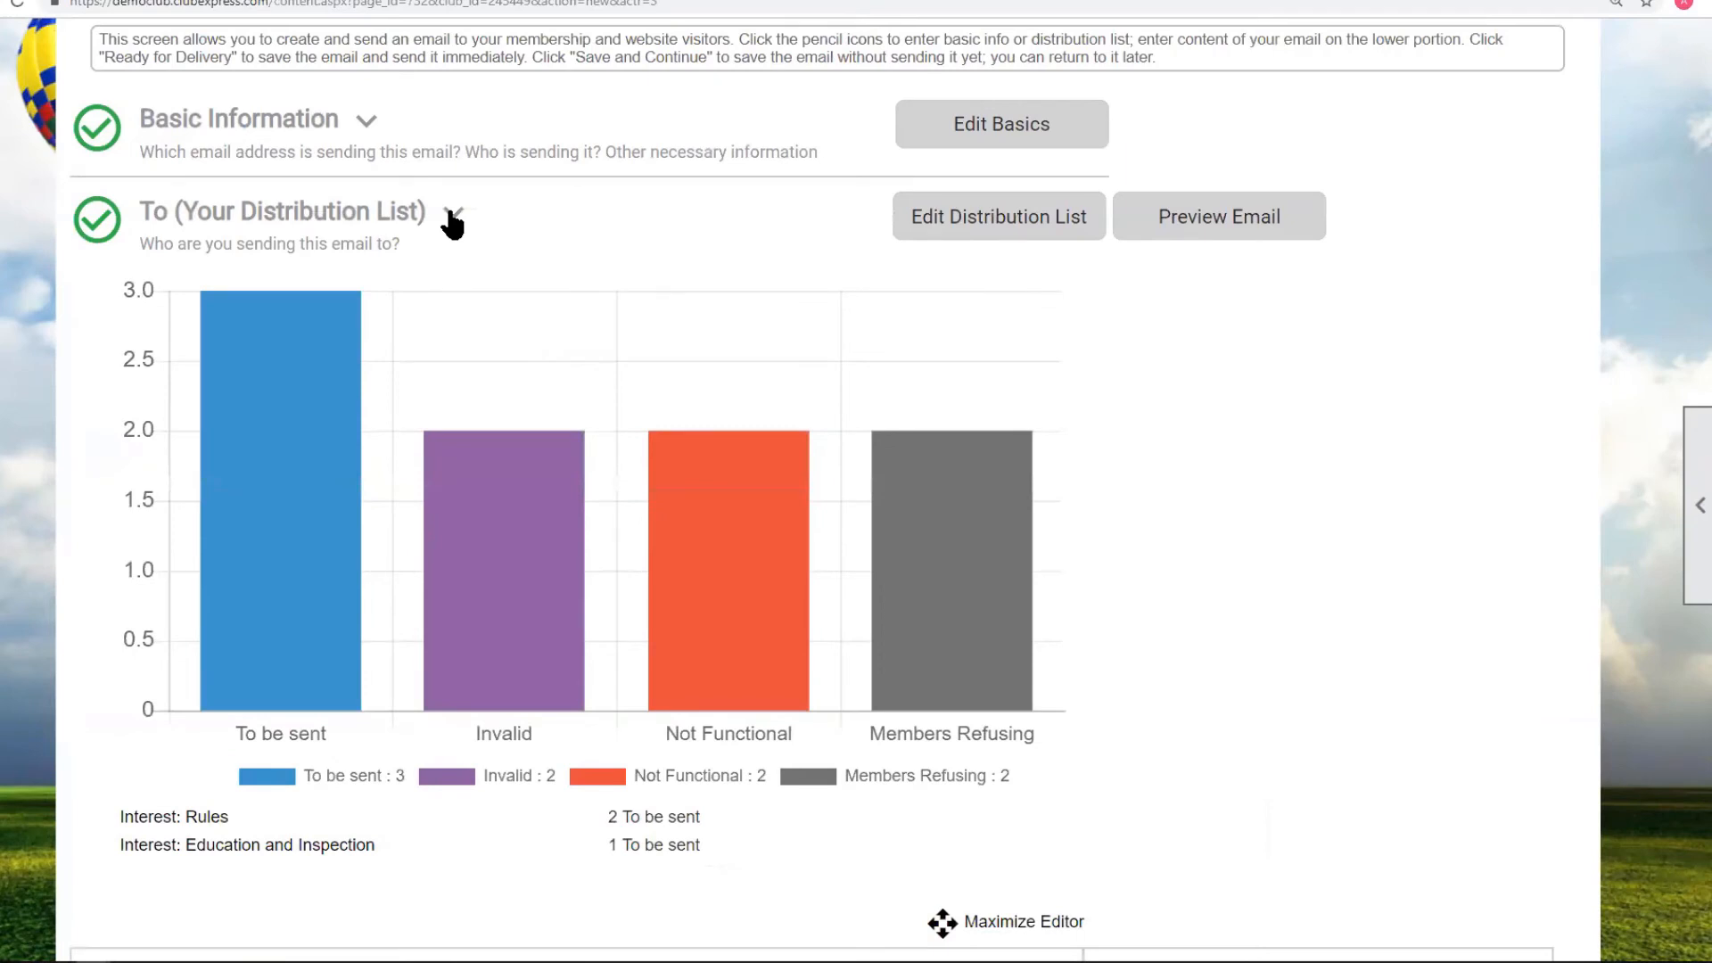
scroll(737, 688, "down", 15)
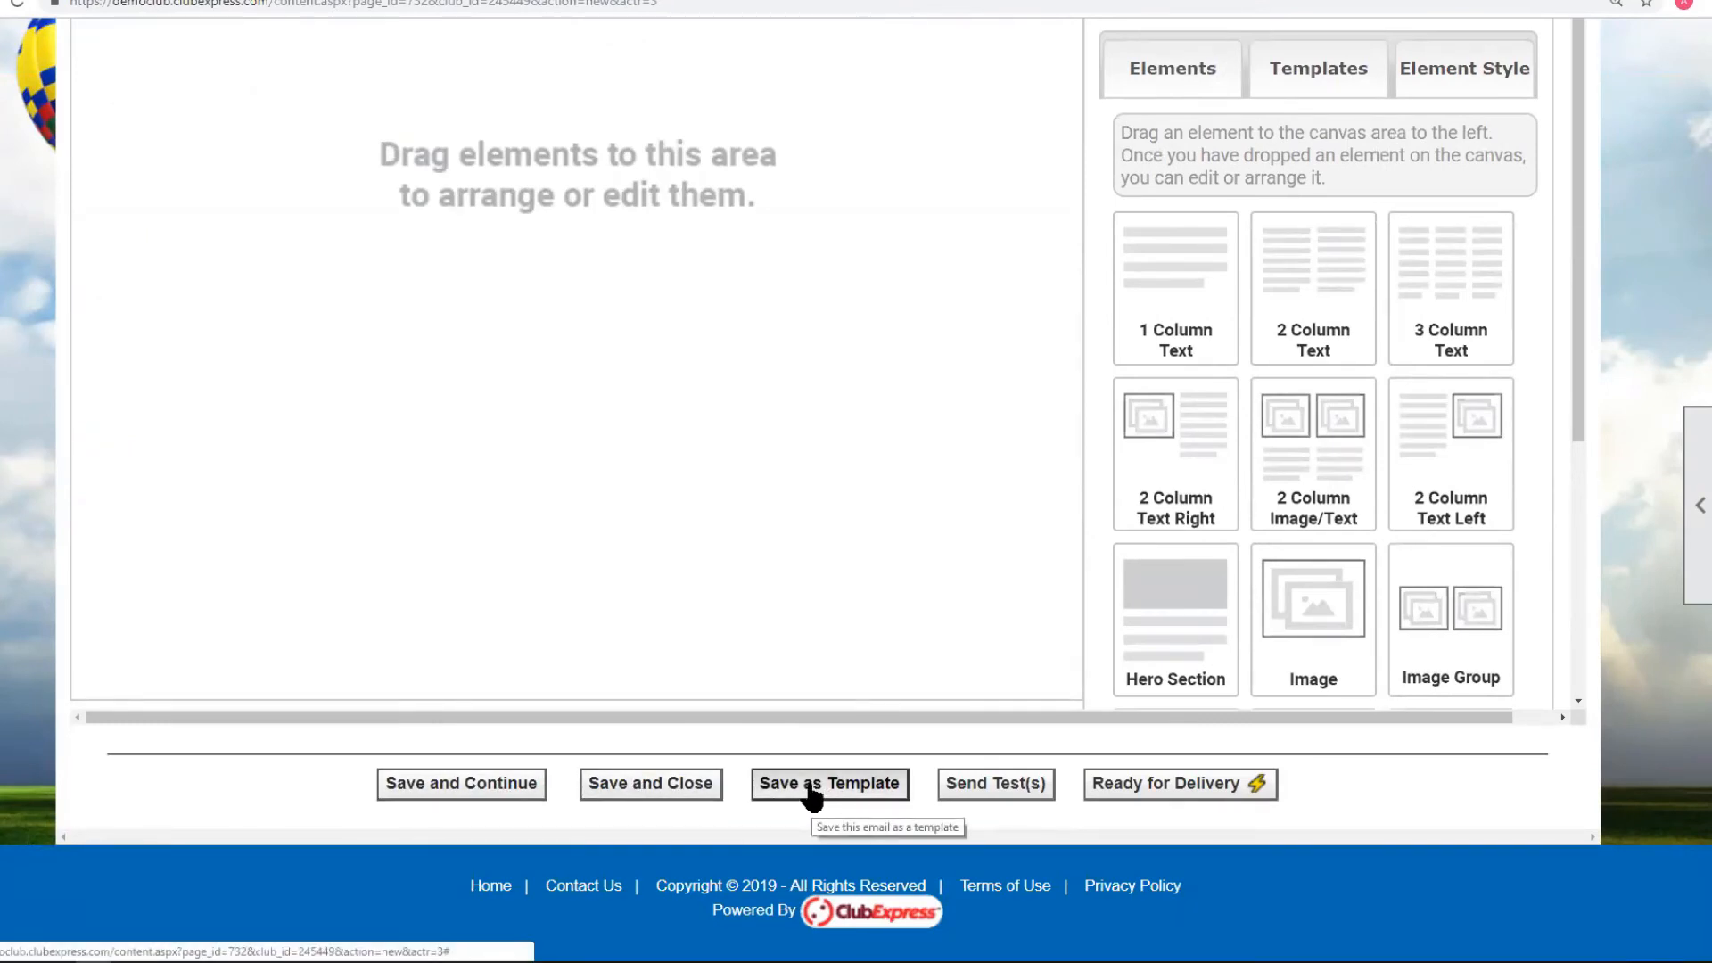
left_click(648, 784)
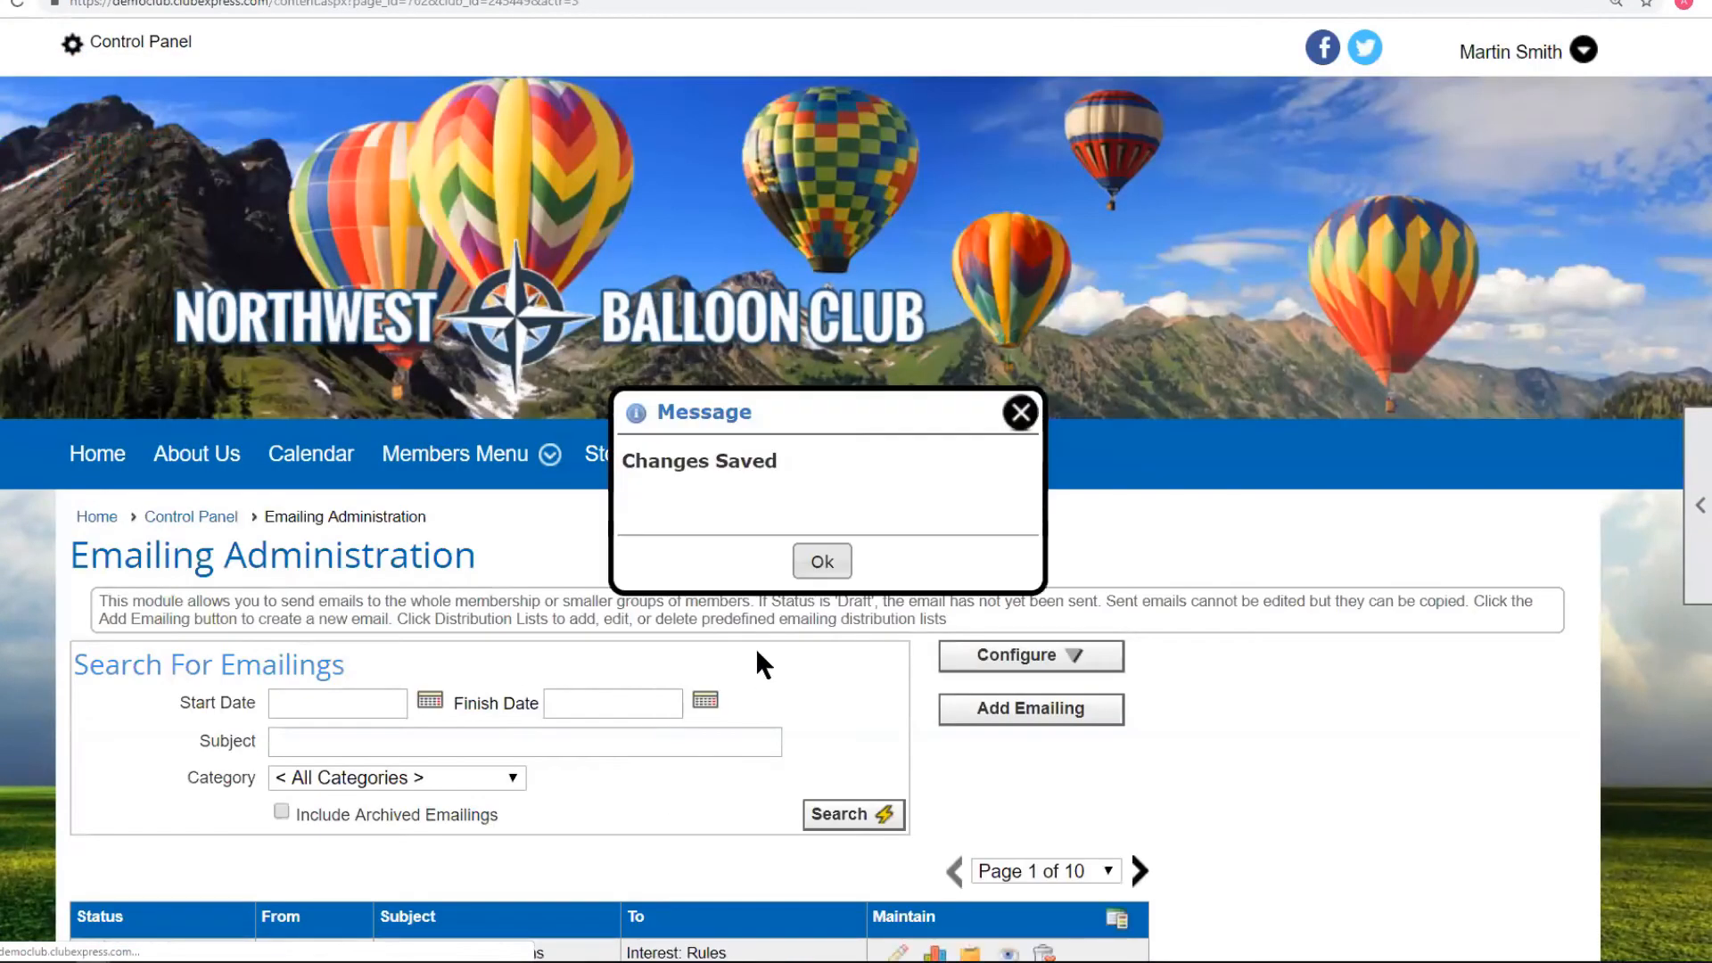
Dismiss the saved message and reopen the New Safety Regulations draft from the emailings list.
left_click(819, 562)
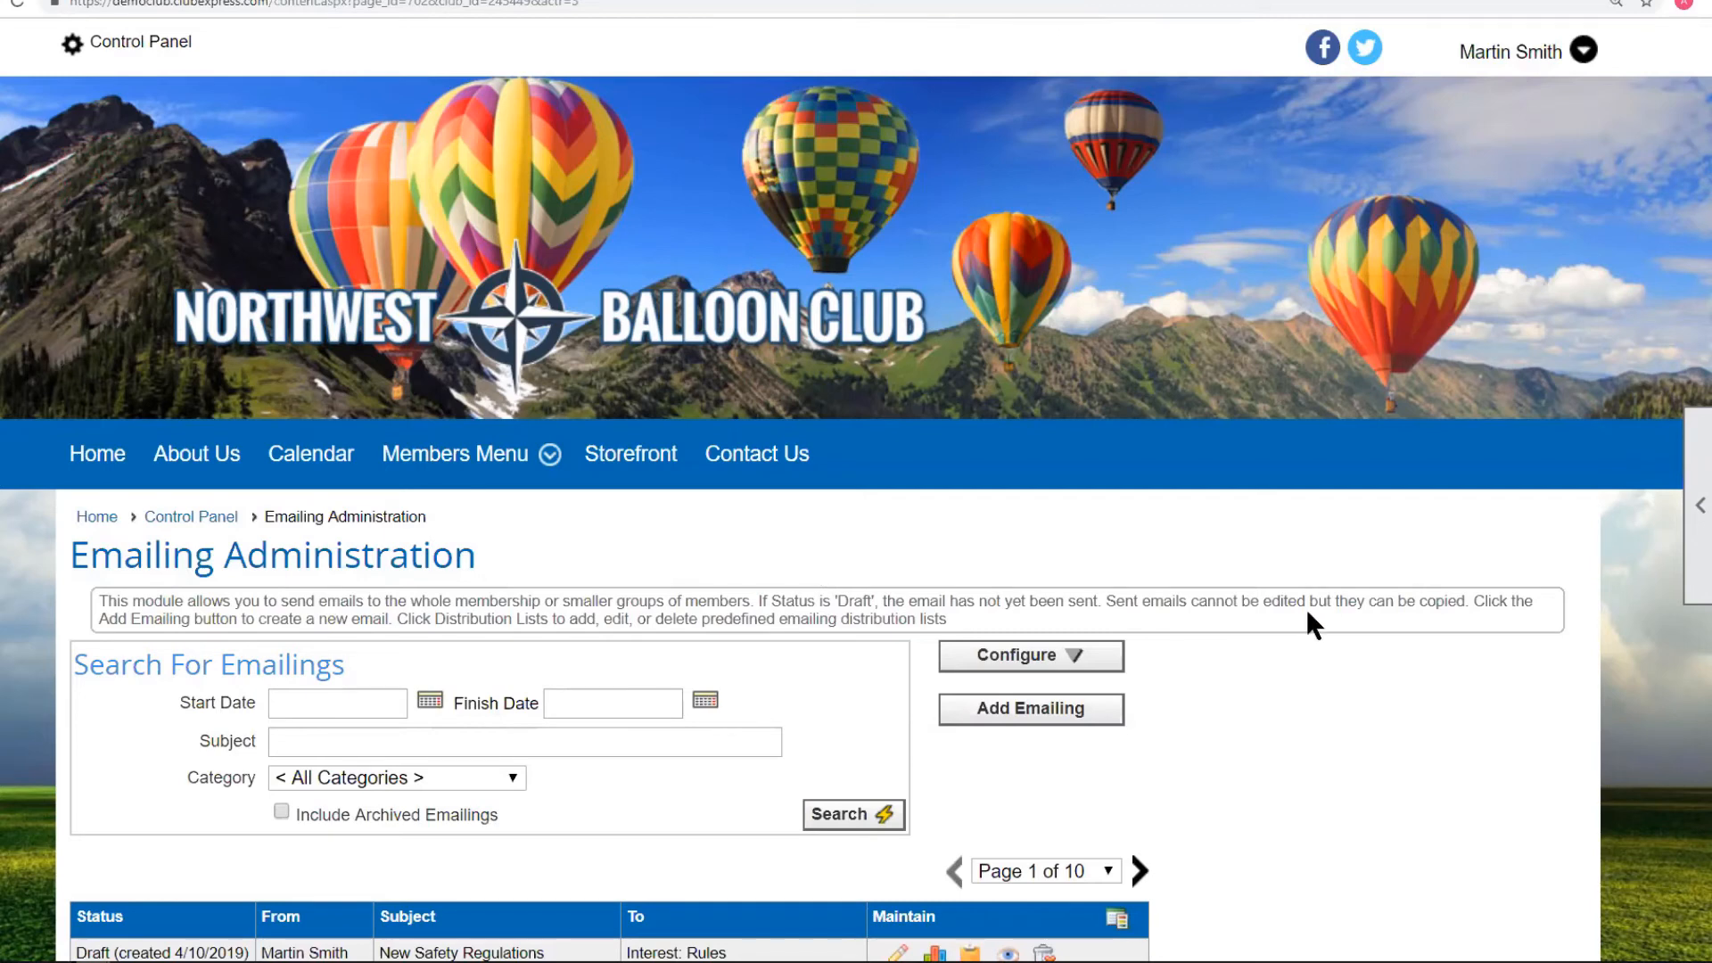
scroll(1309, 624, "down", 3)
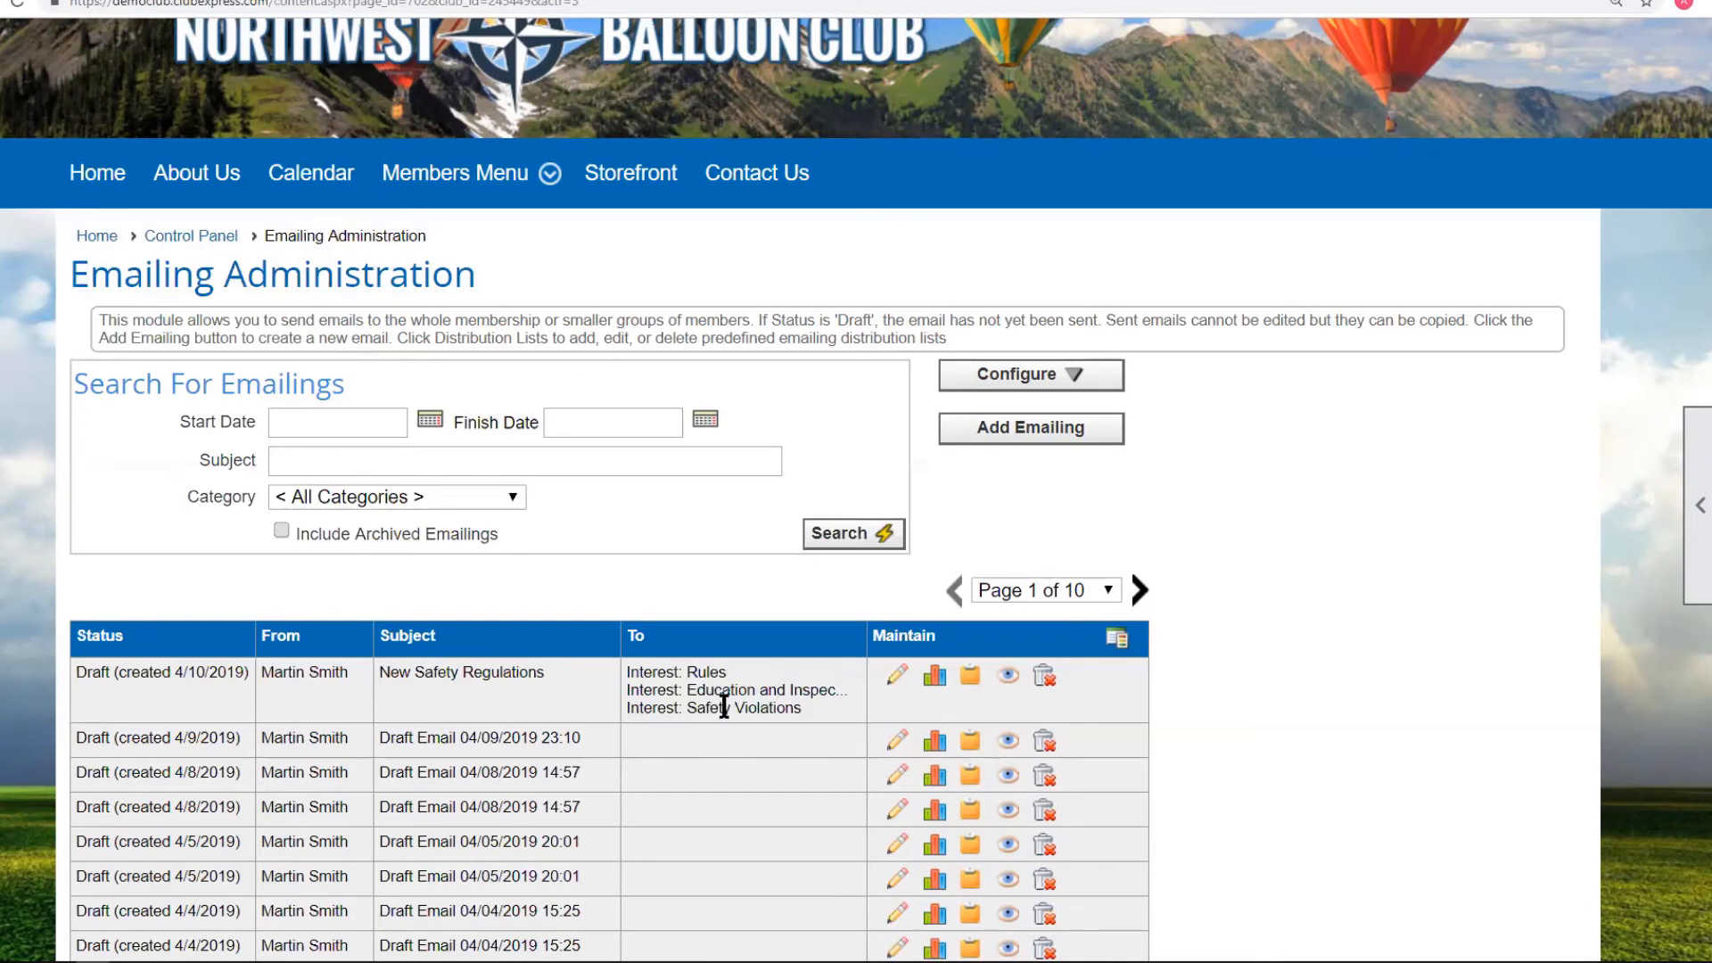
left_click(897, 685)
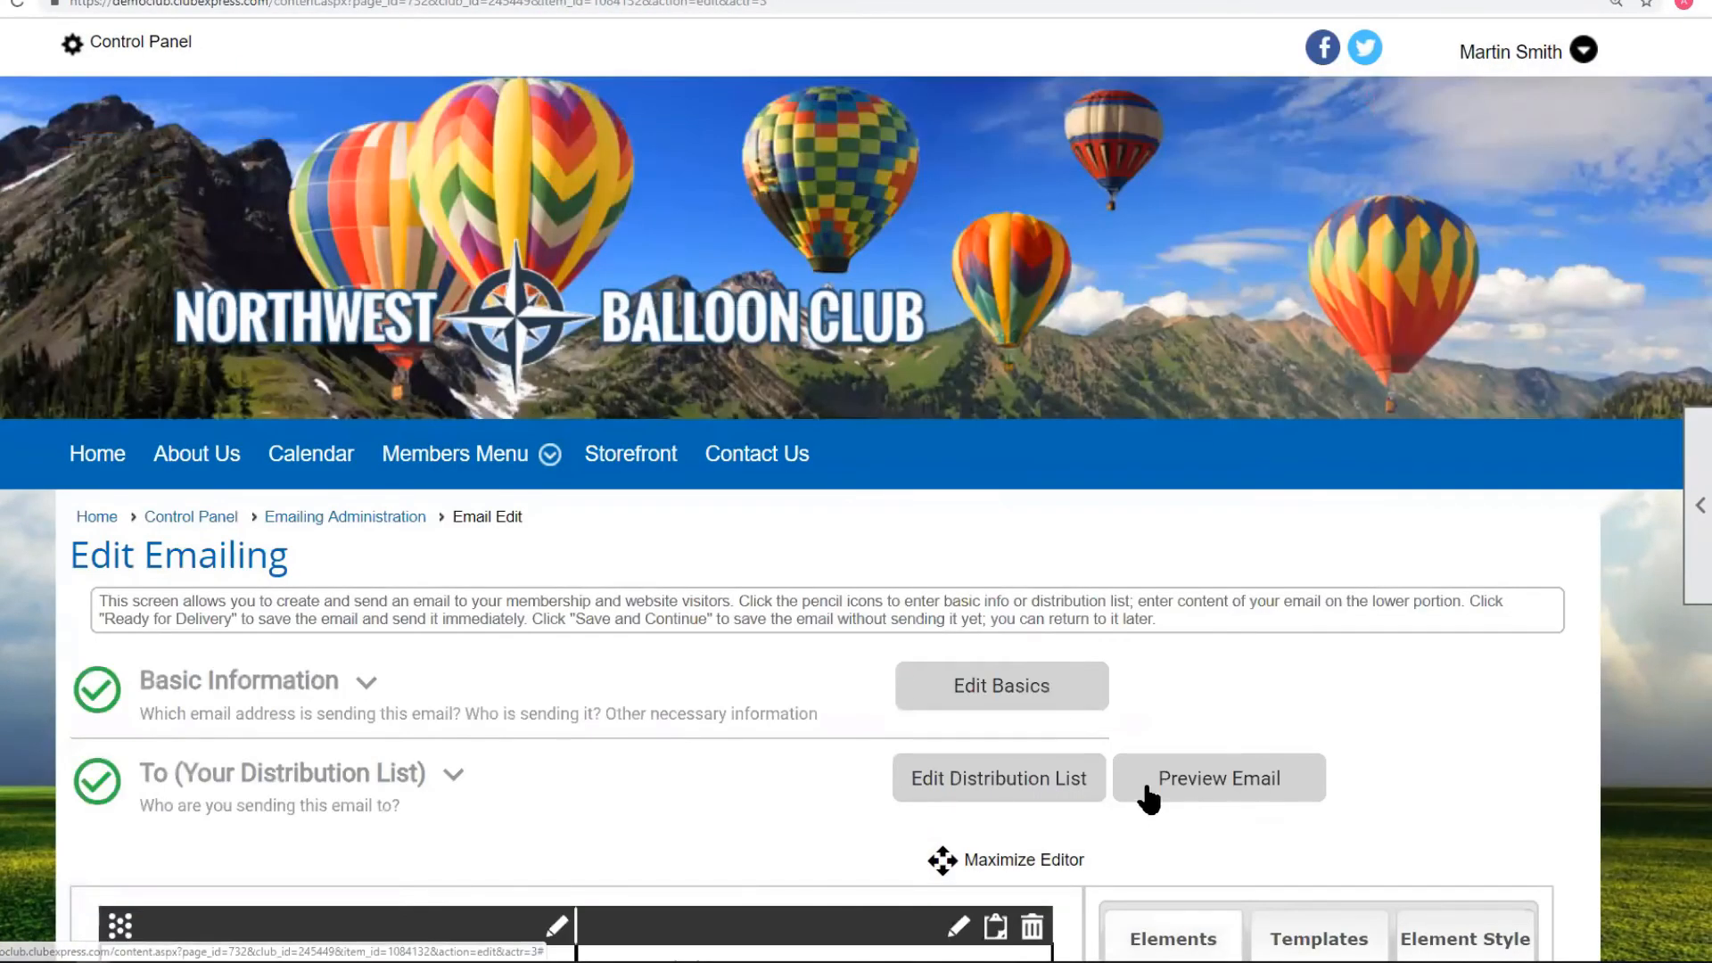
Add the Board of Directors committee to the draft's recipients and save the list.
left_click(1016, 783)
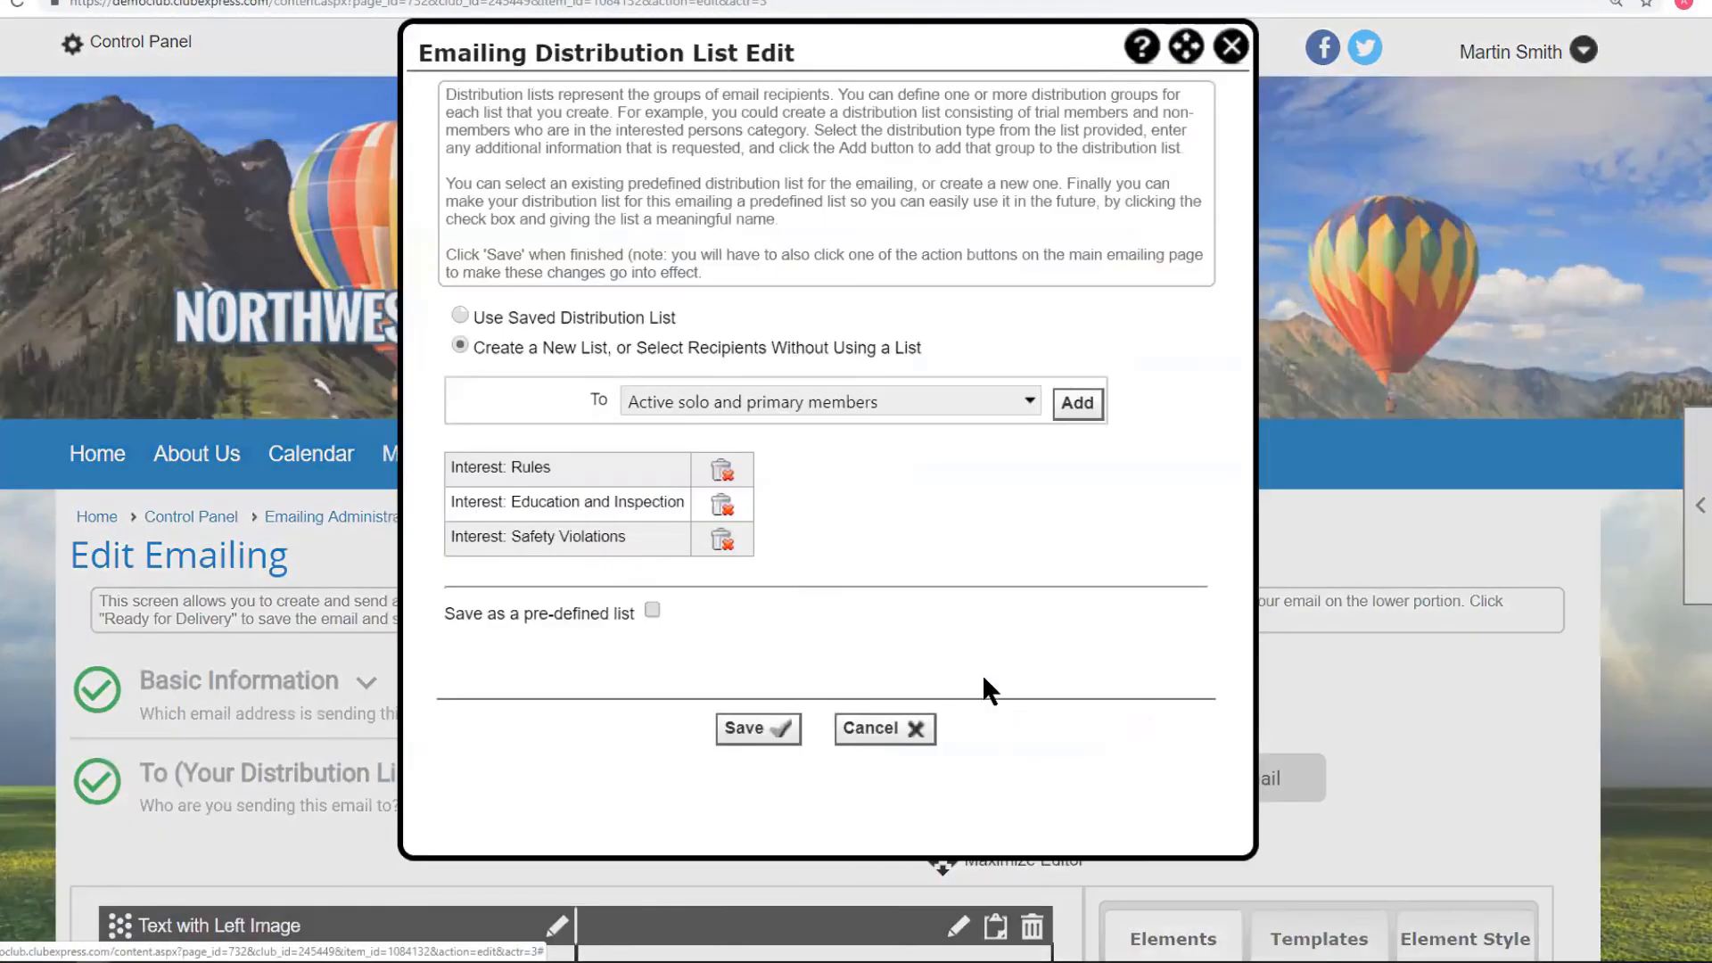
left_click(1024, 394)
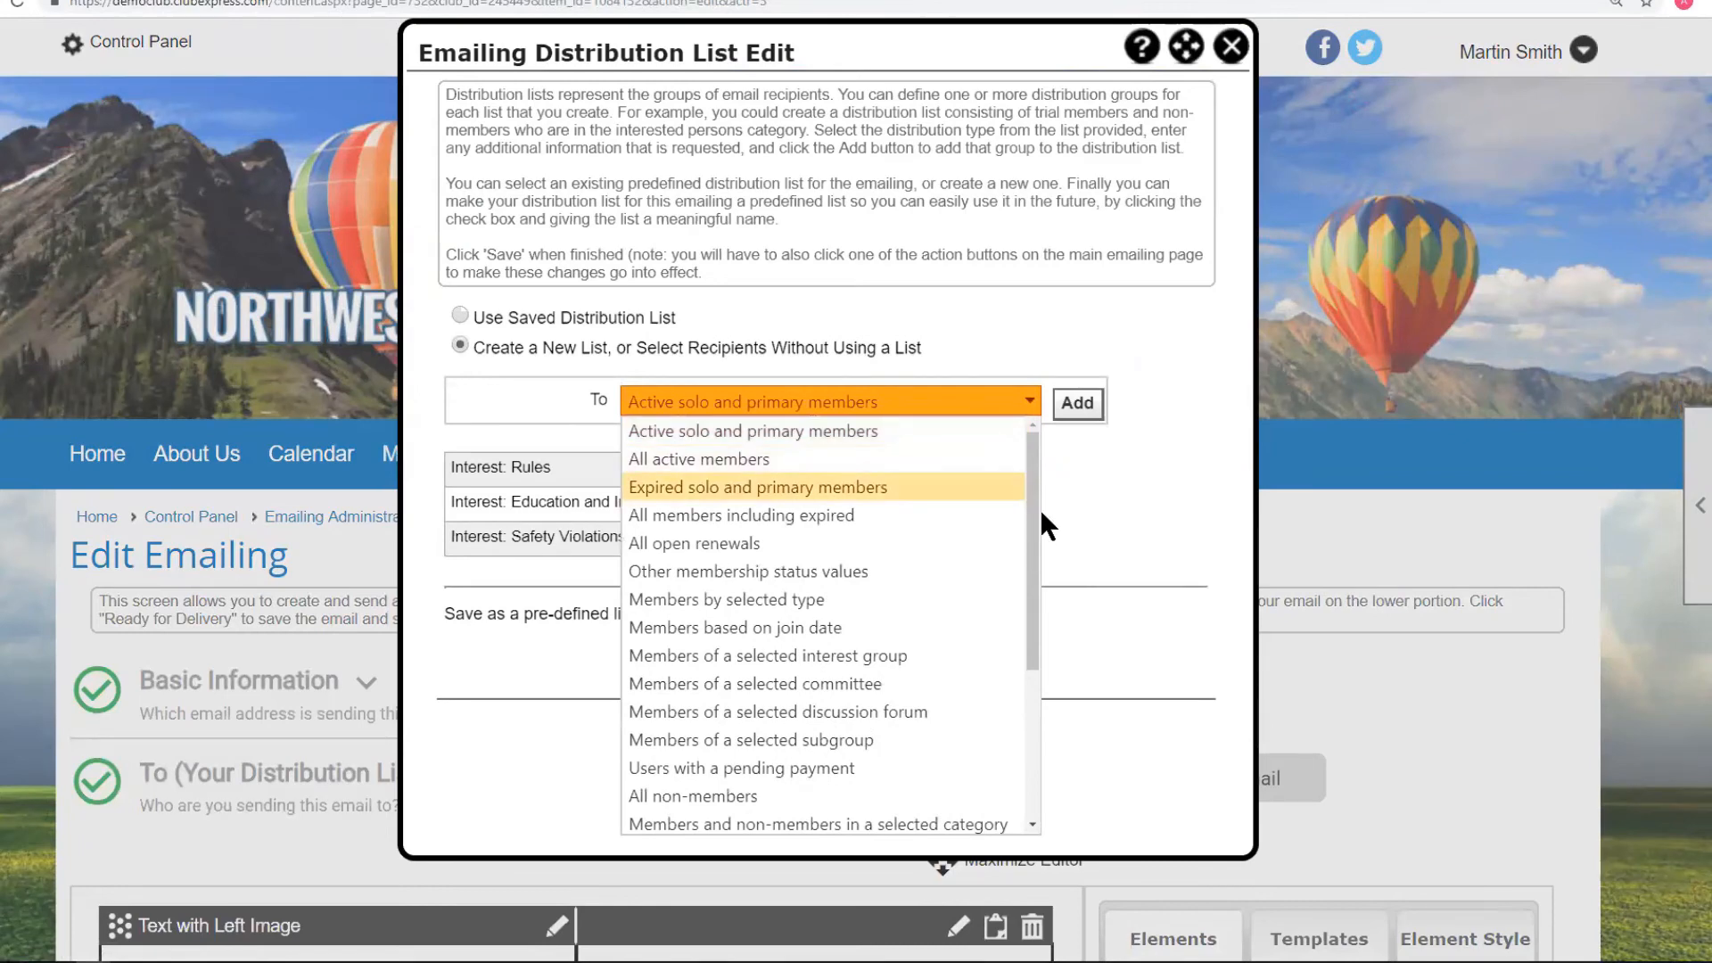
left_click(803, 683)
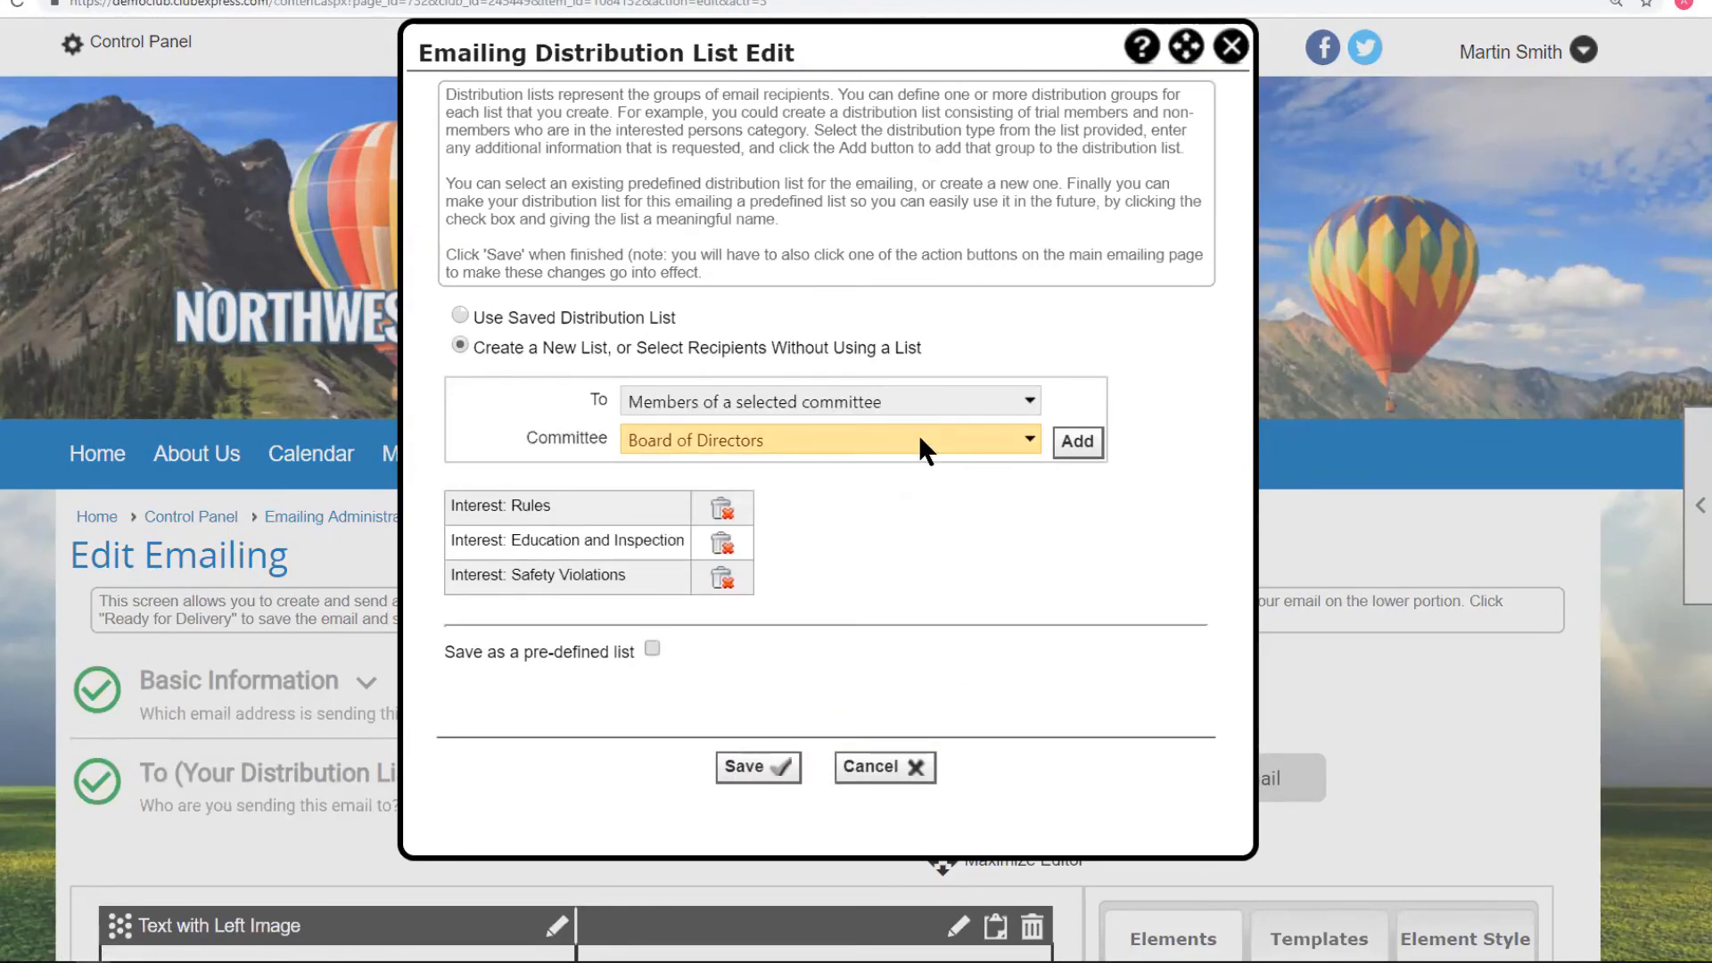
left_click(1076, 440)
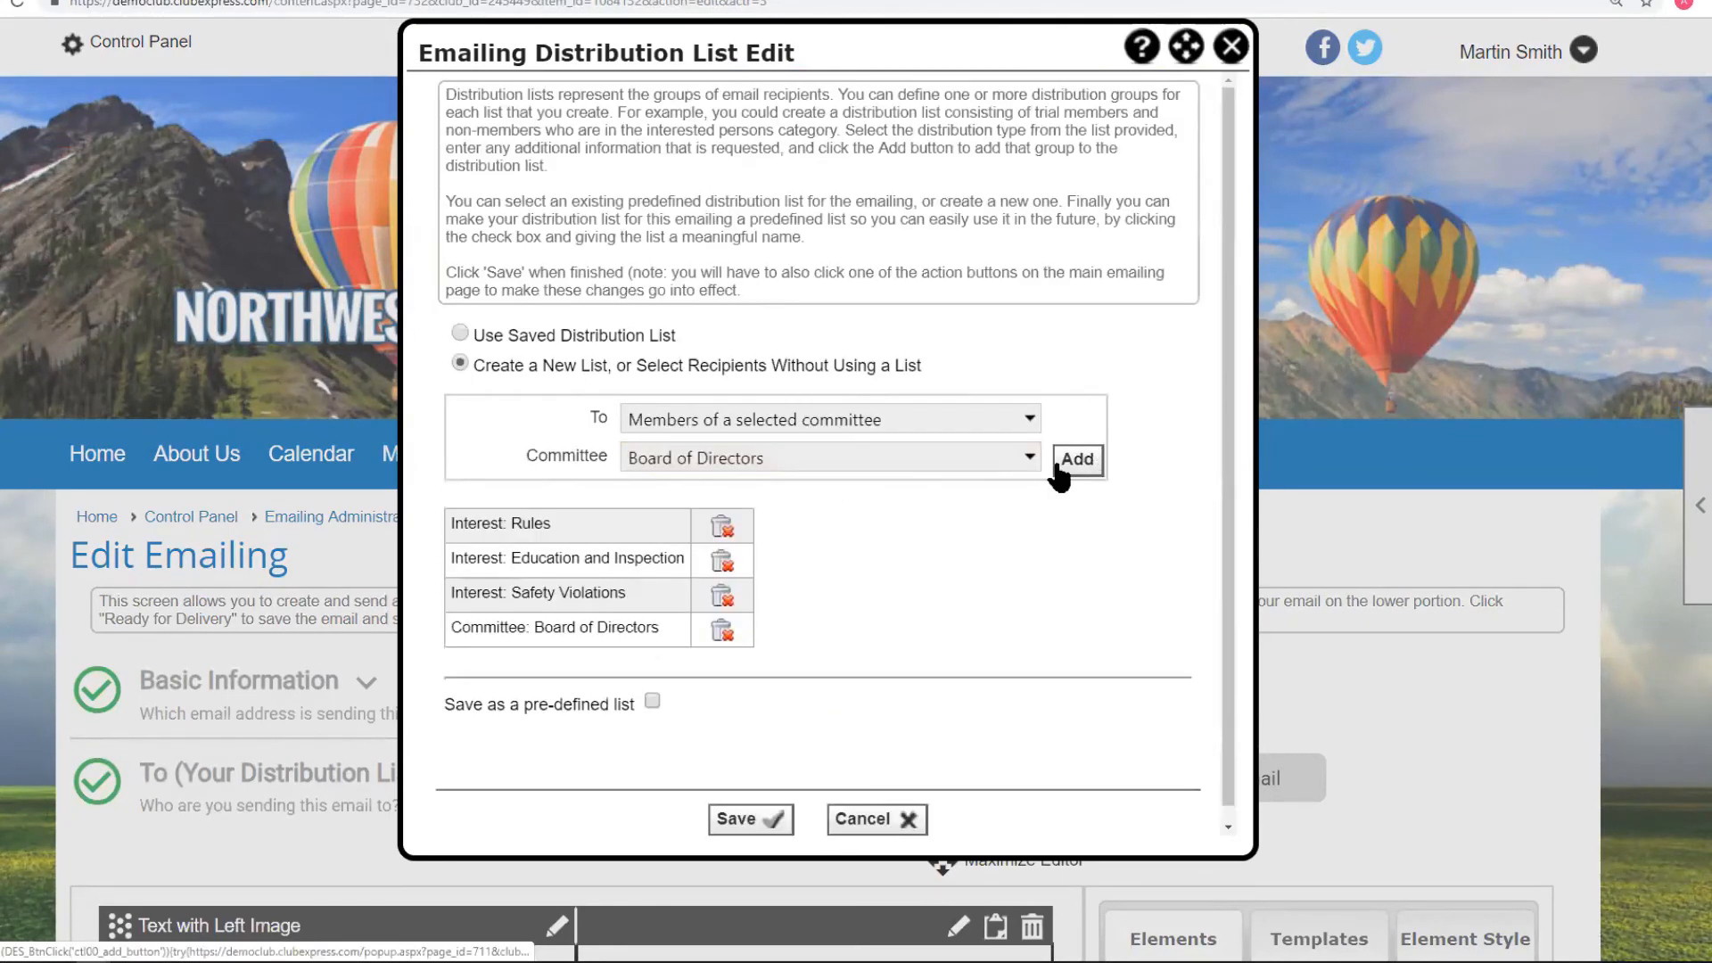
left_click(750, 817)
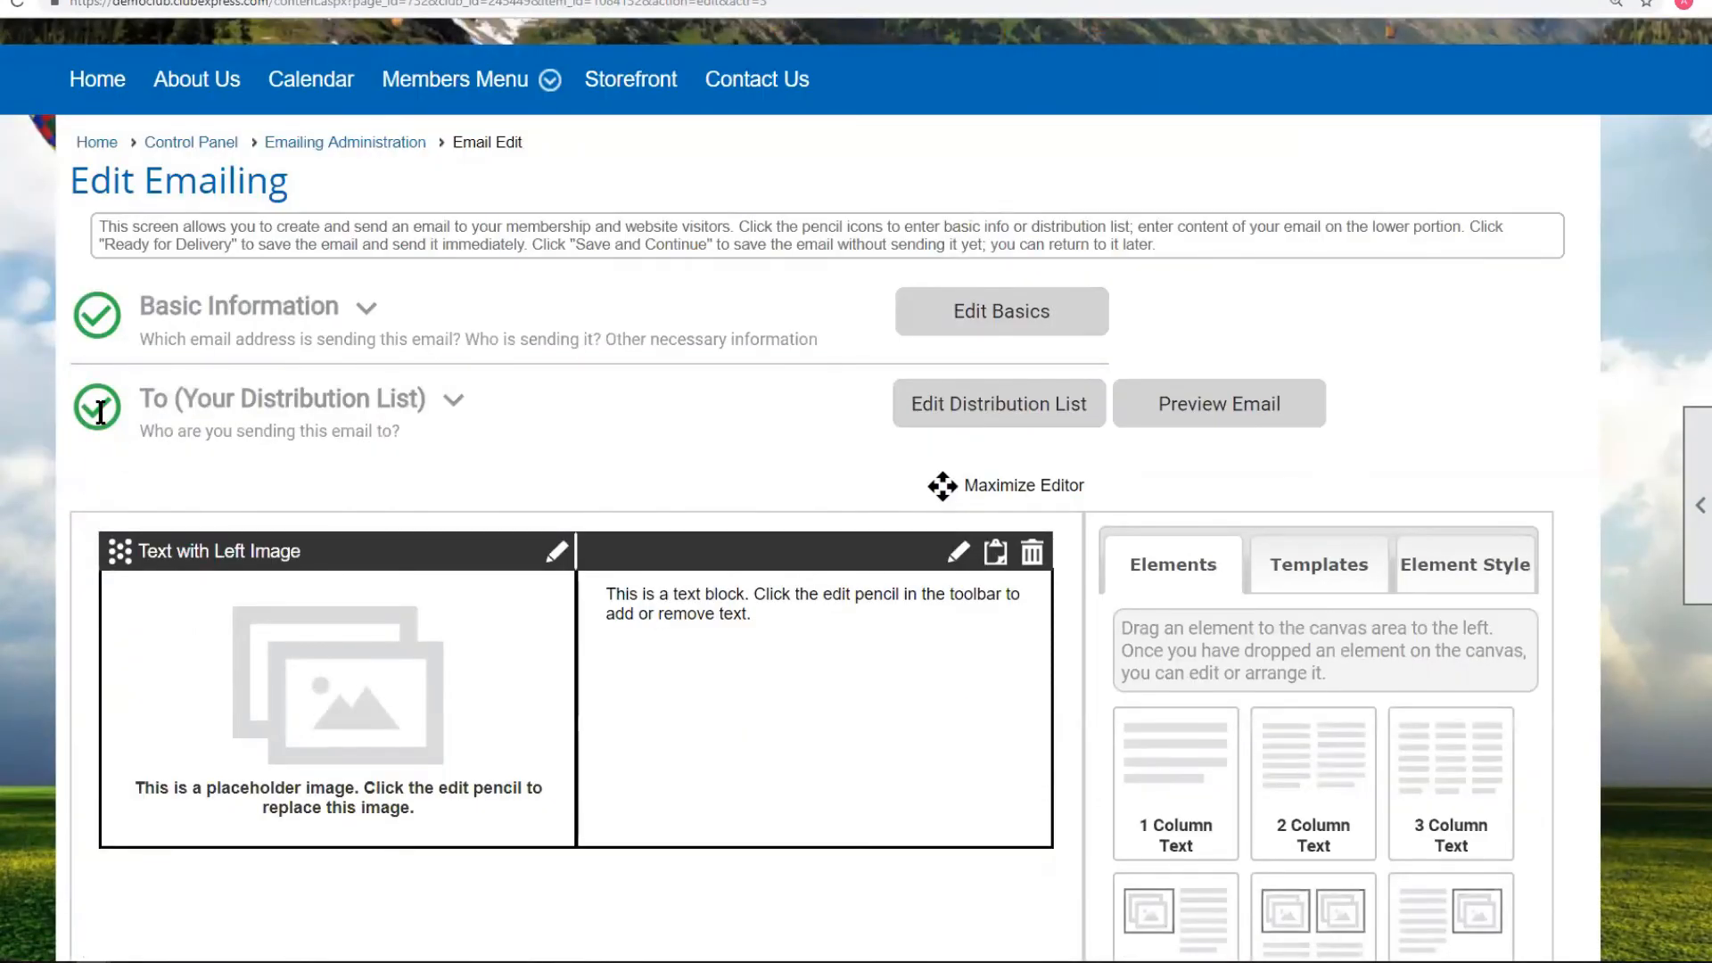
left_click(160, 406)
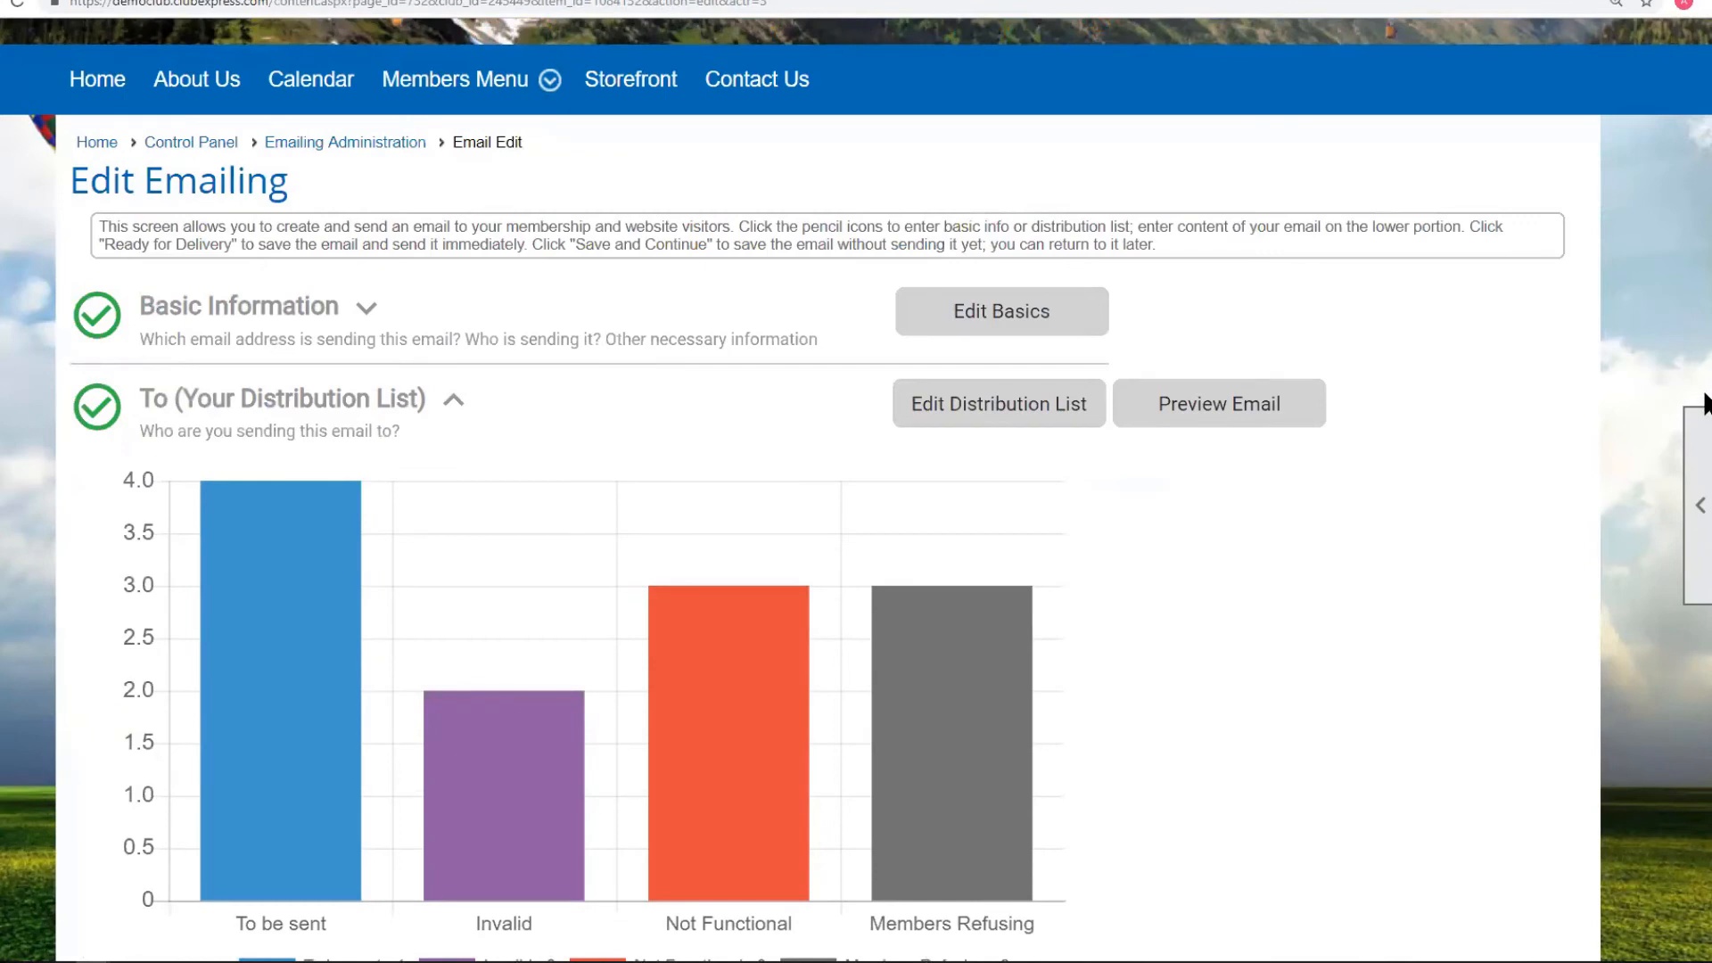
Collapse the distribution list details and go back to the Control Panel.
scroll(1703, 482, "down", 4)
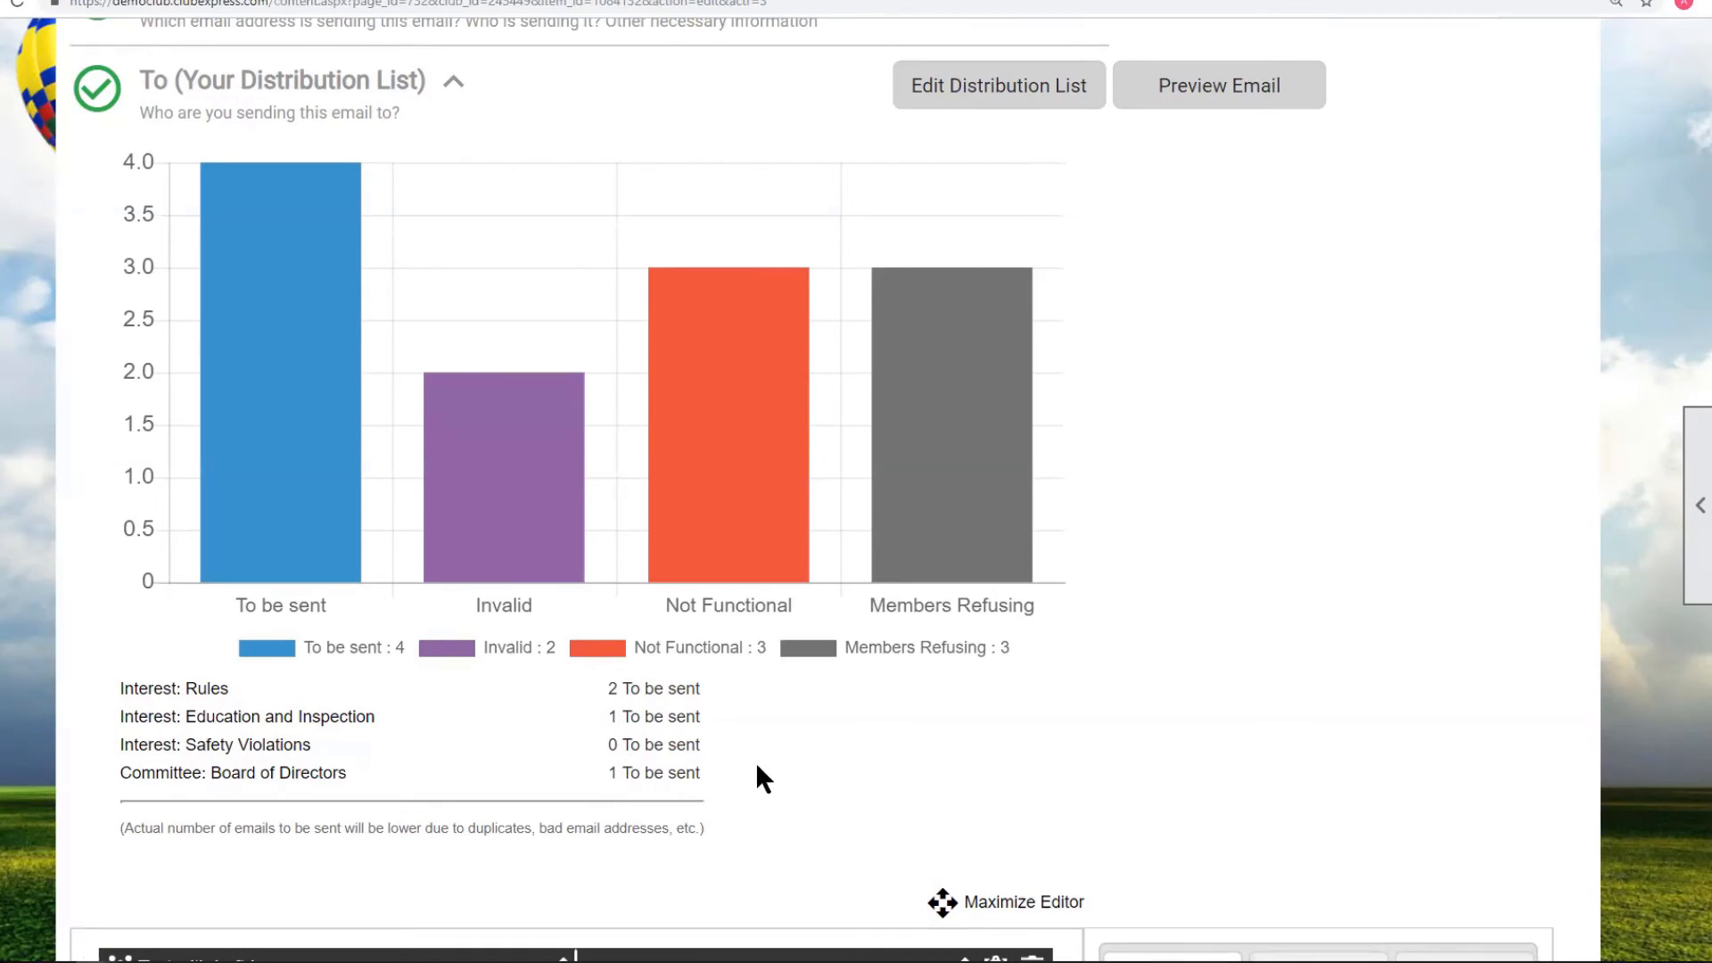
scroll(756, 762, "down", 12)
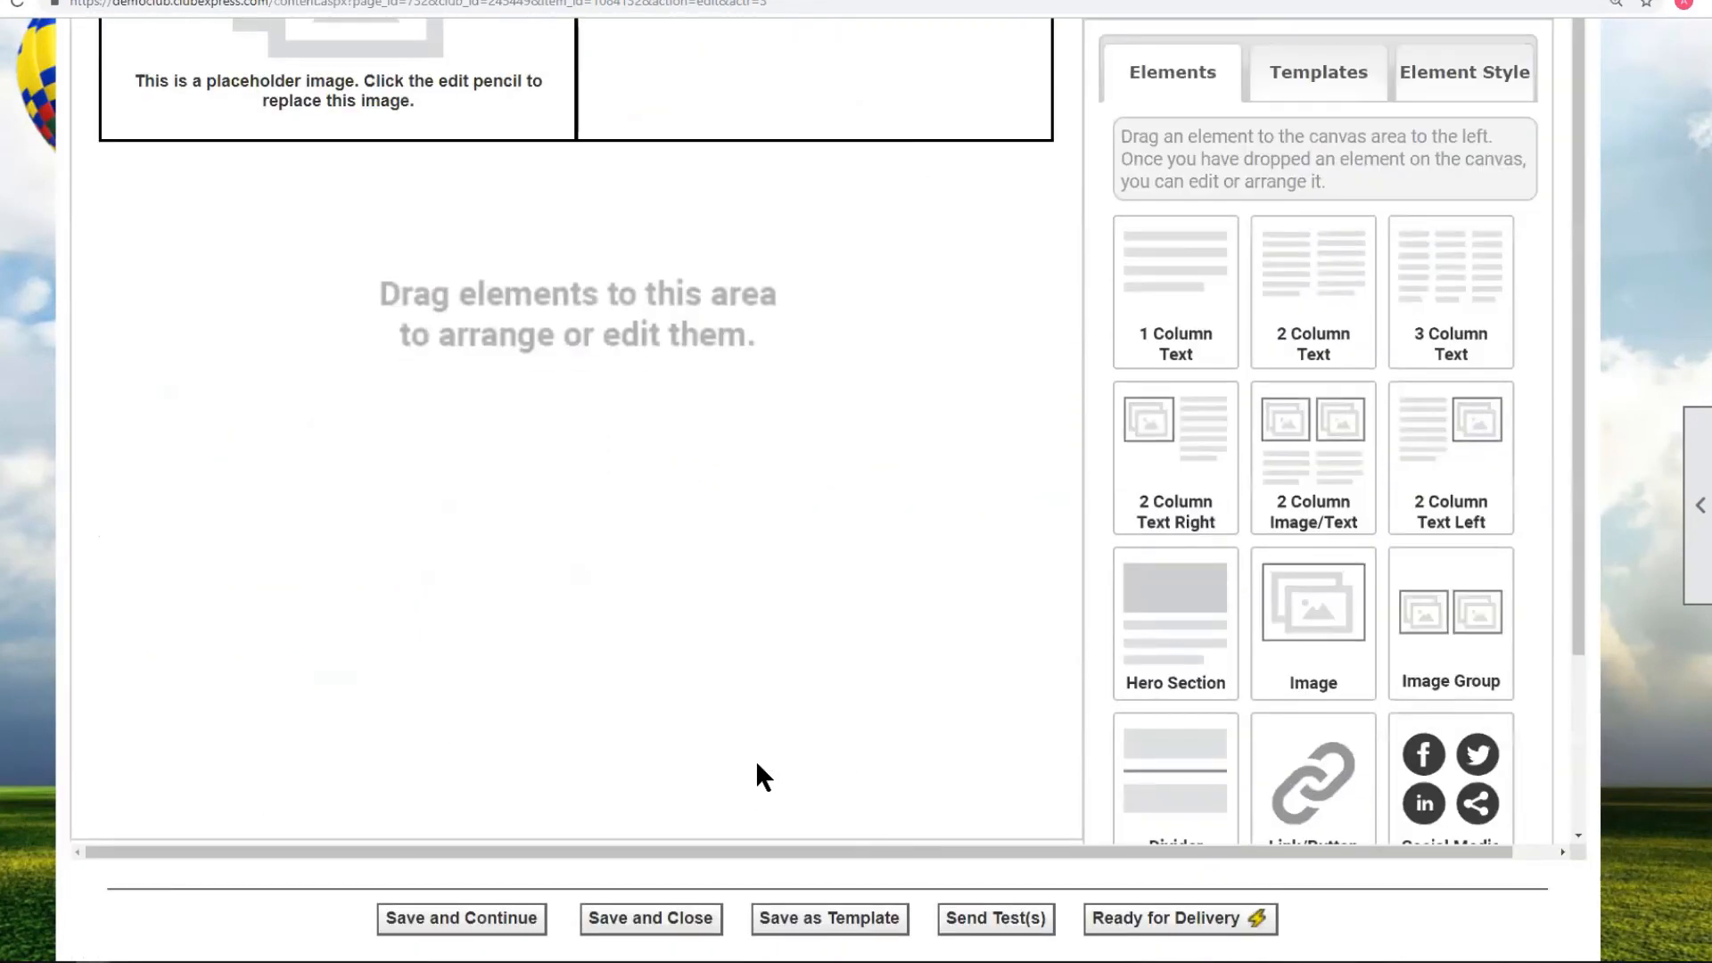
scroll(756, 775, "down", 2)
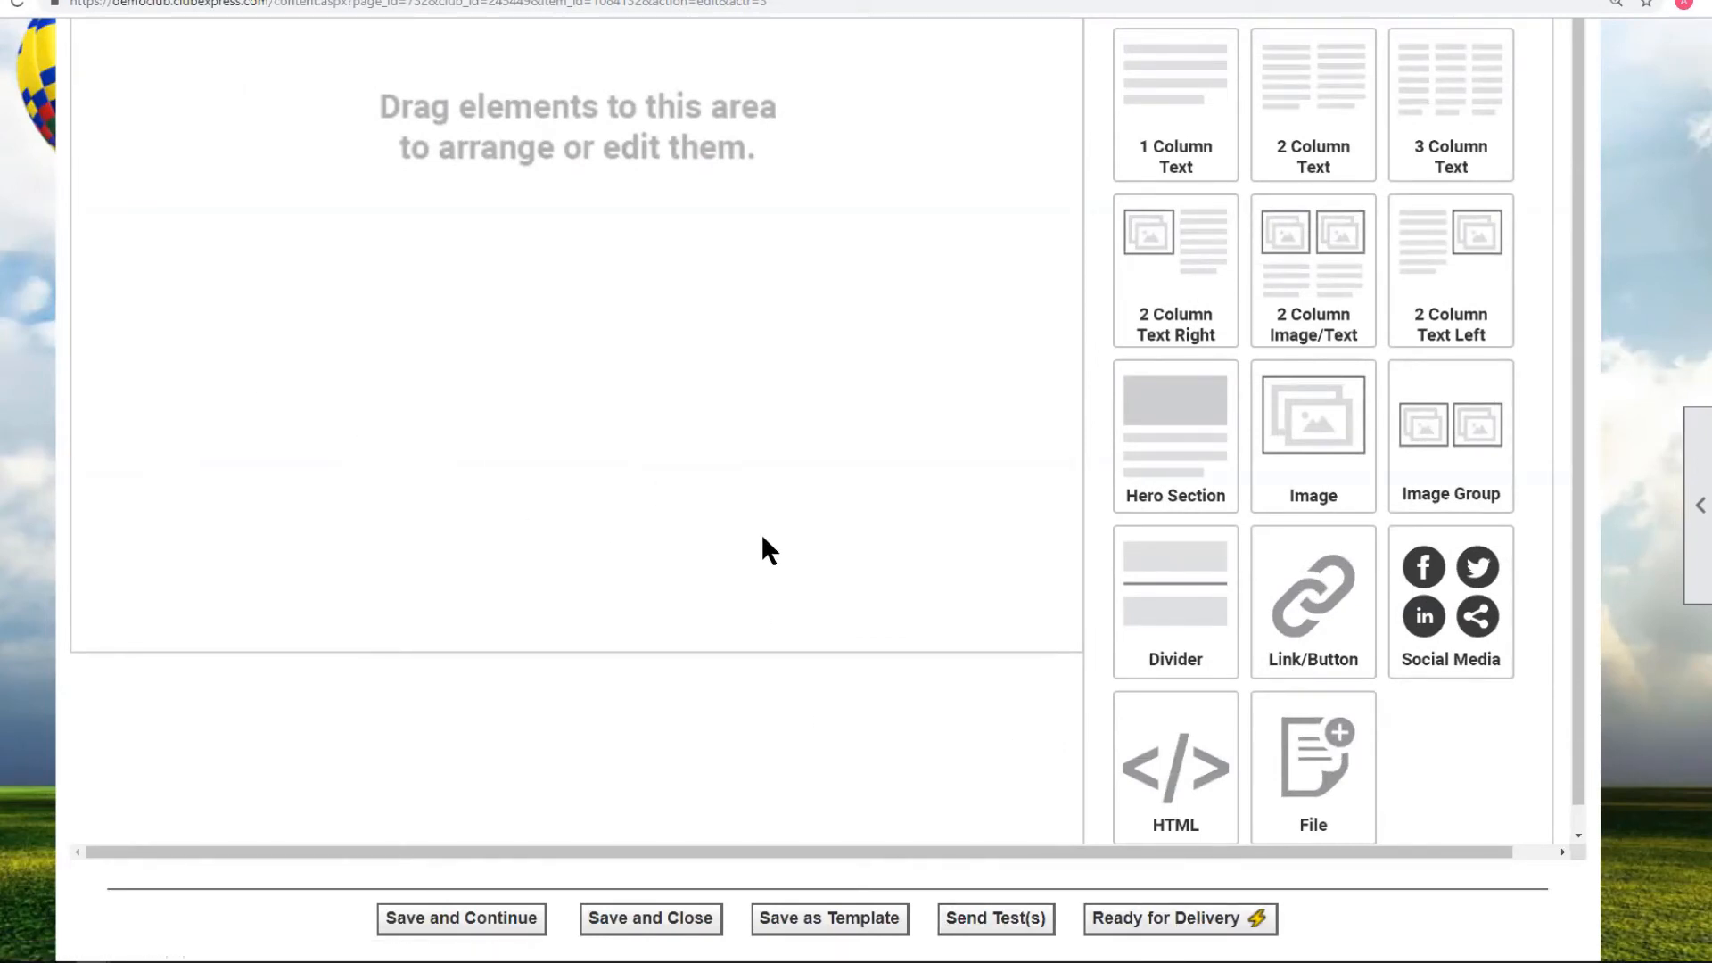
scroll(761, 533, "up", 3)
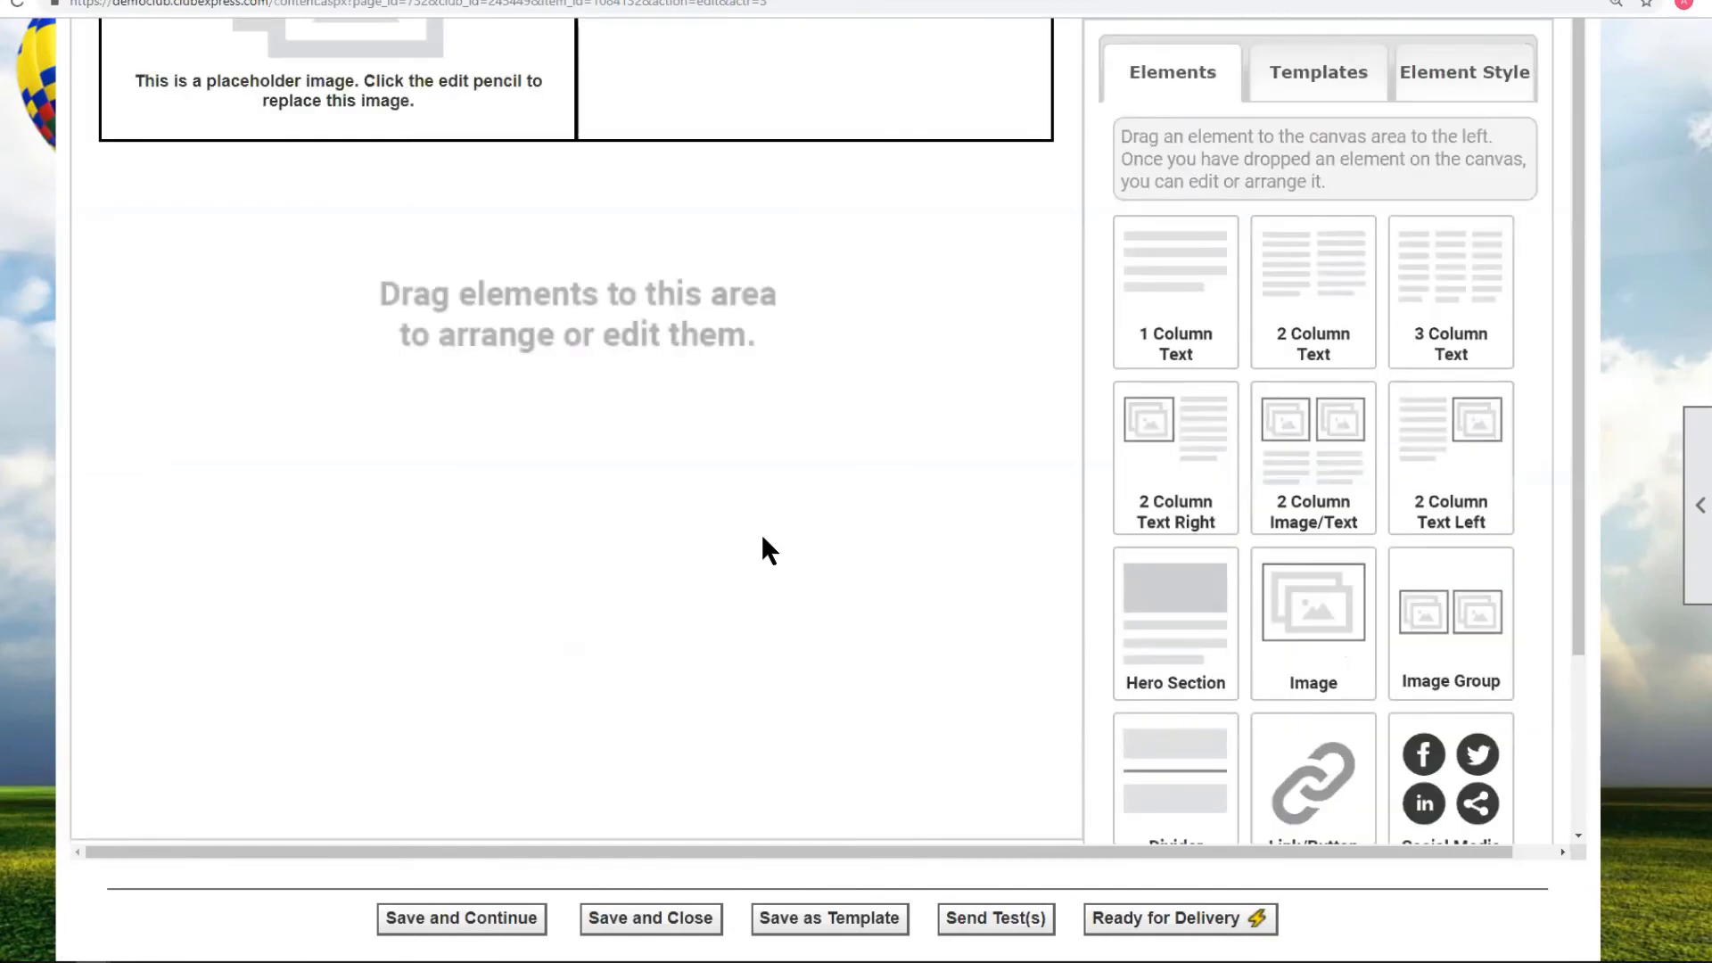
scroll(457, 774, "up", 15)
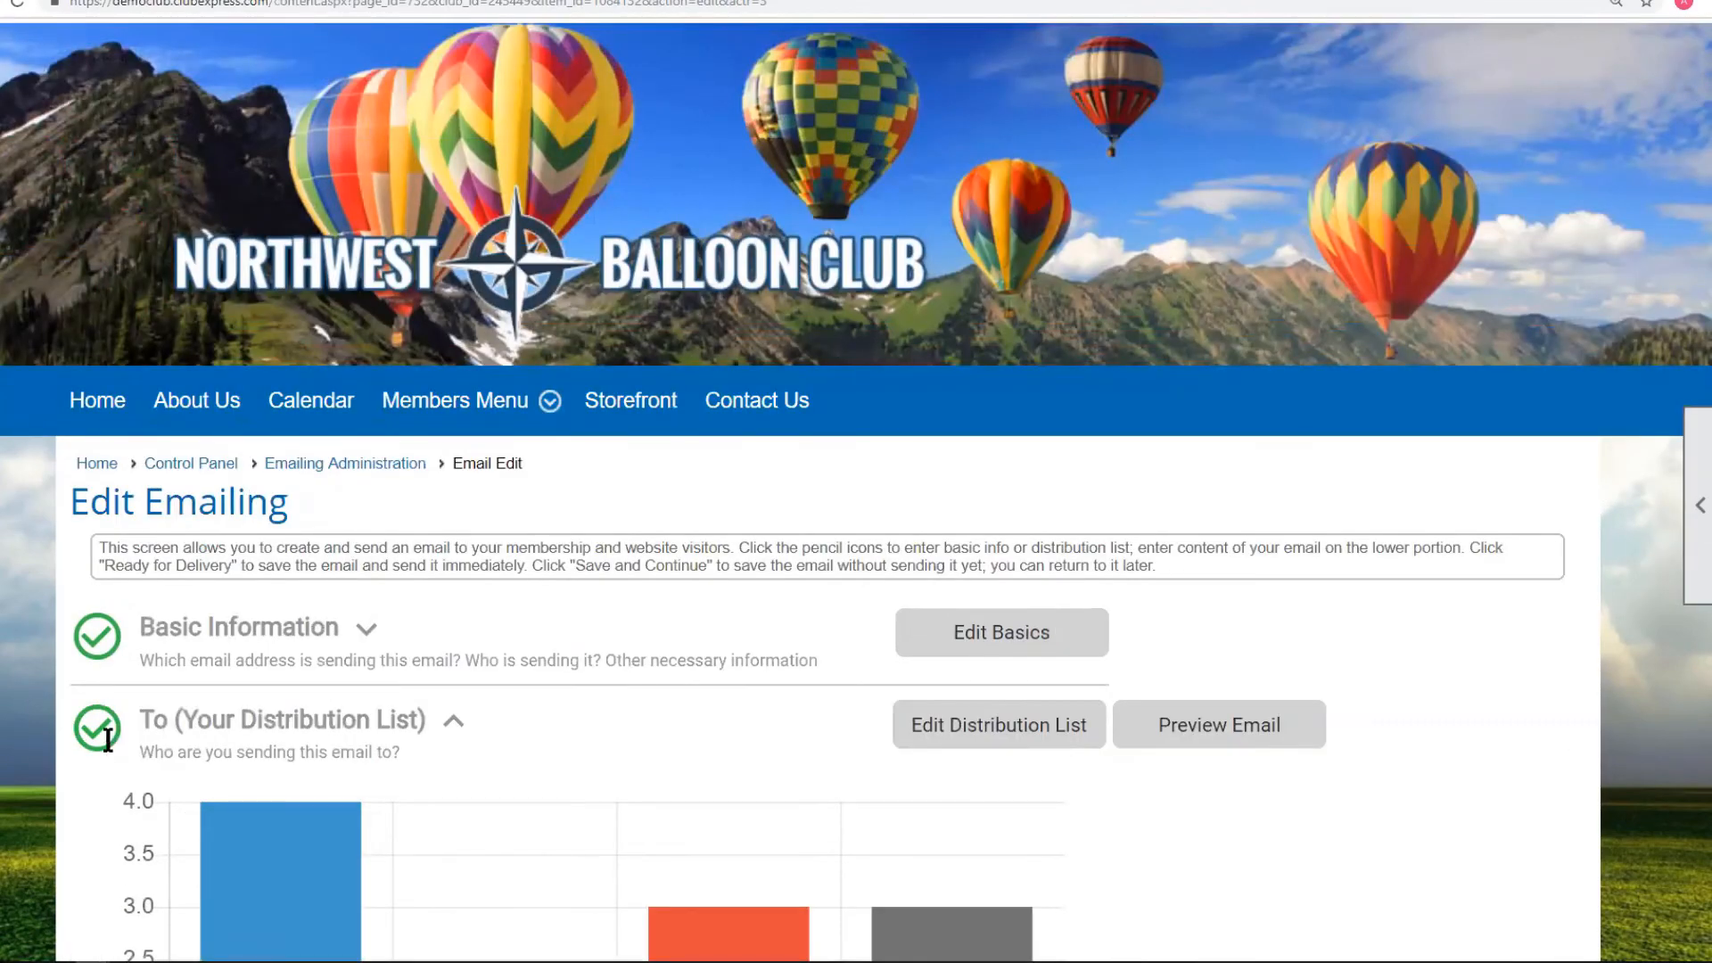
left_click(453, 721)
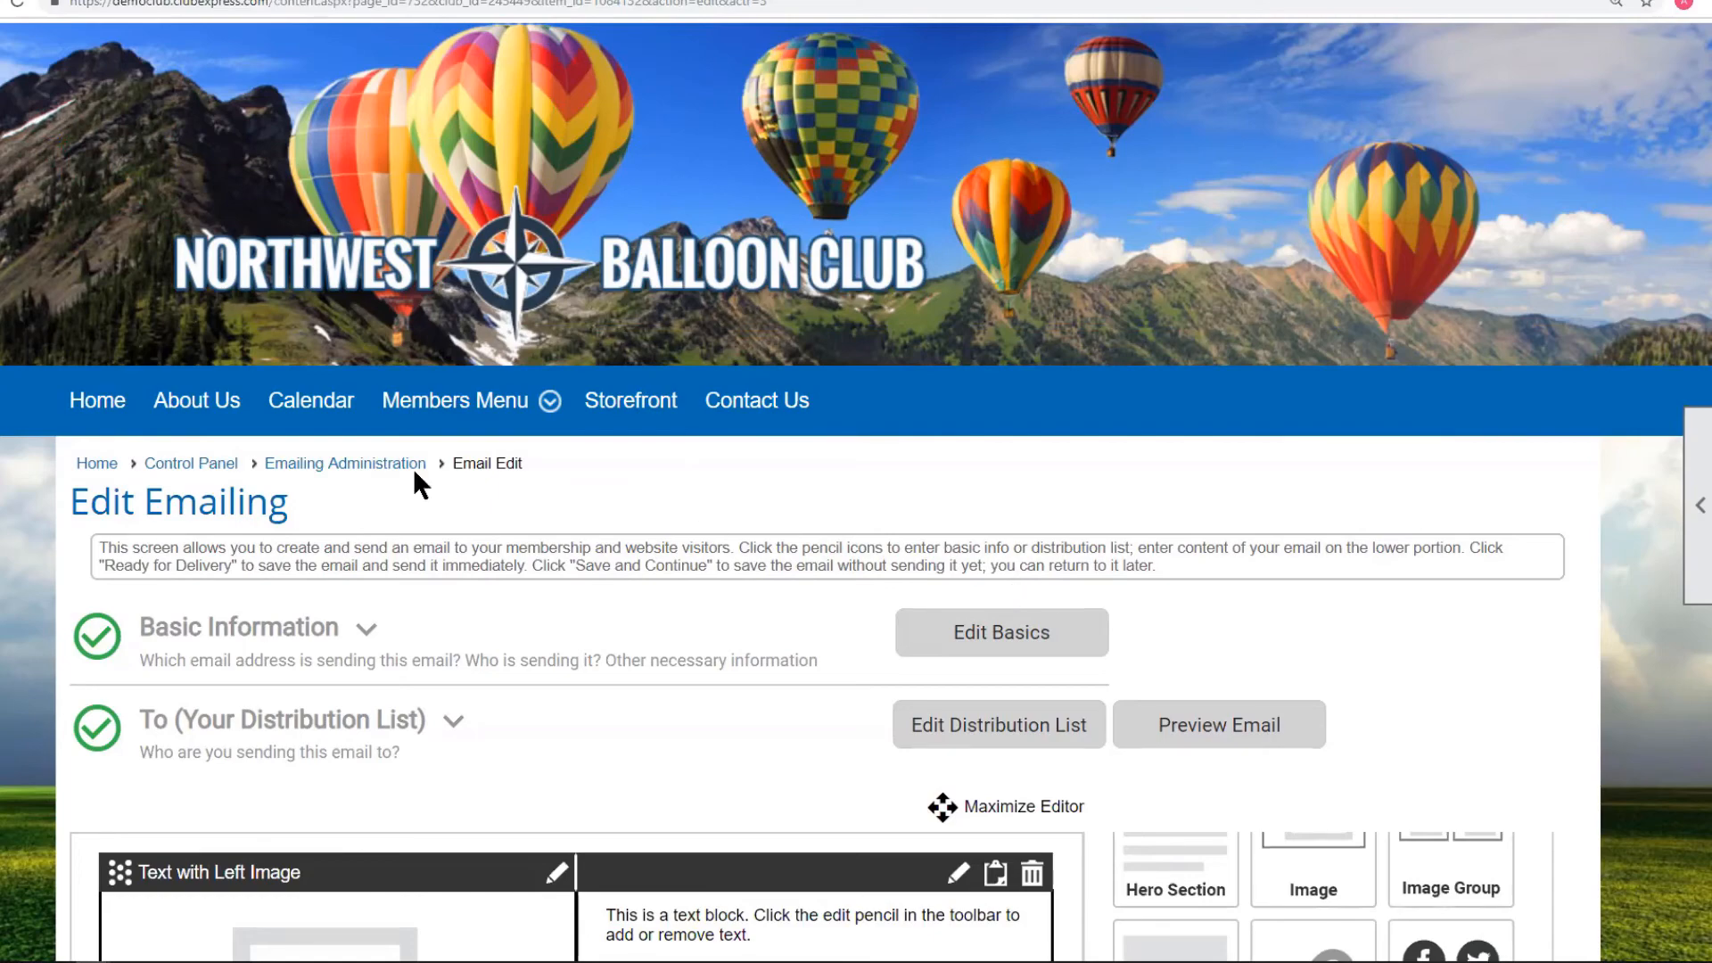
left_click(193, 459)
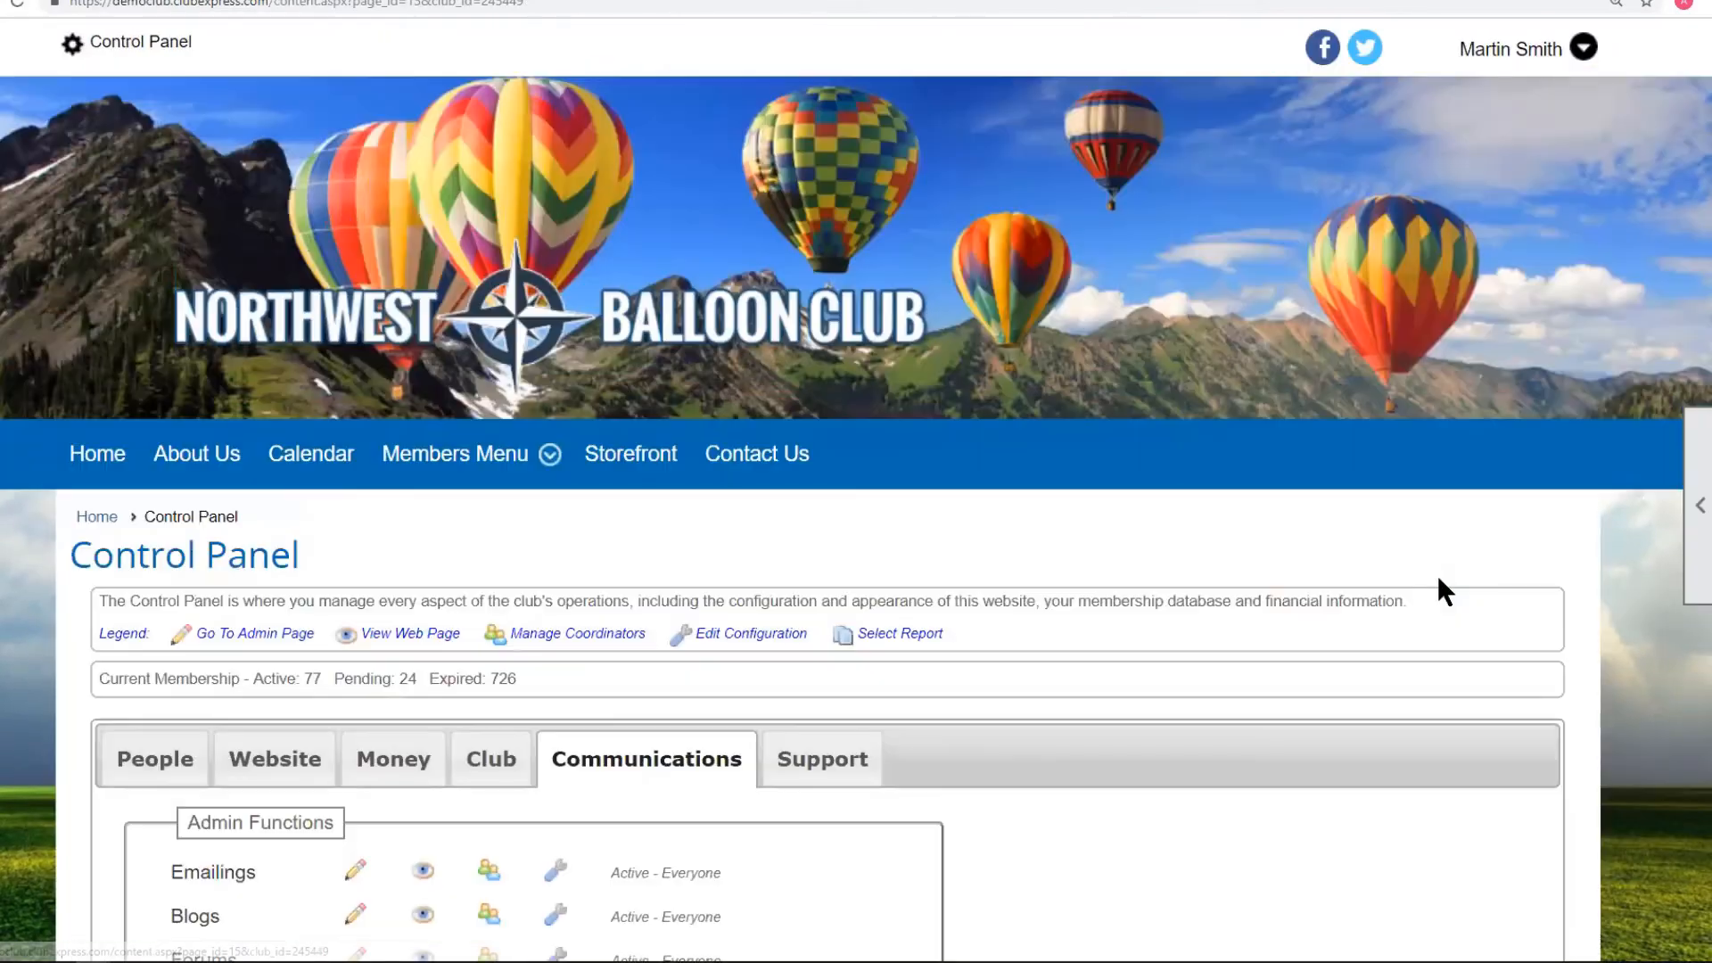
Open the Forums Manager and scroll to the search results of existing forums.
scroll(1436, 579, "down", 4)
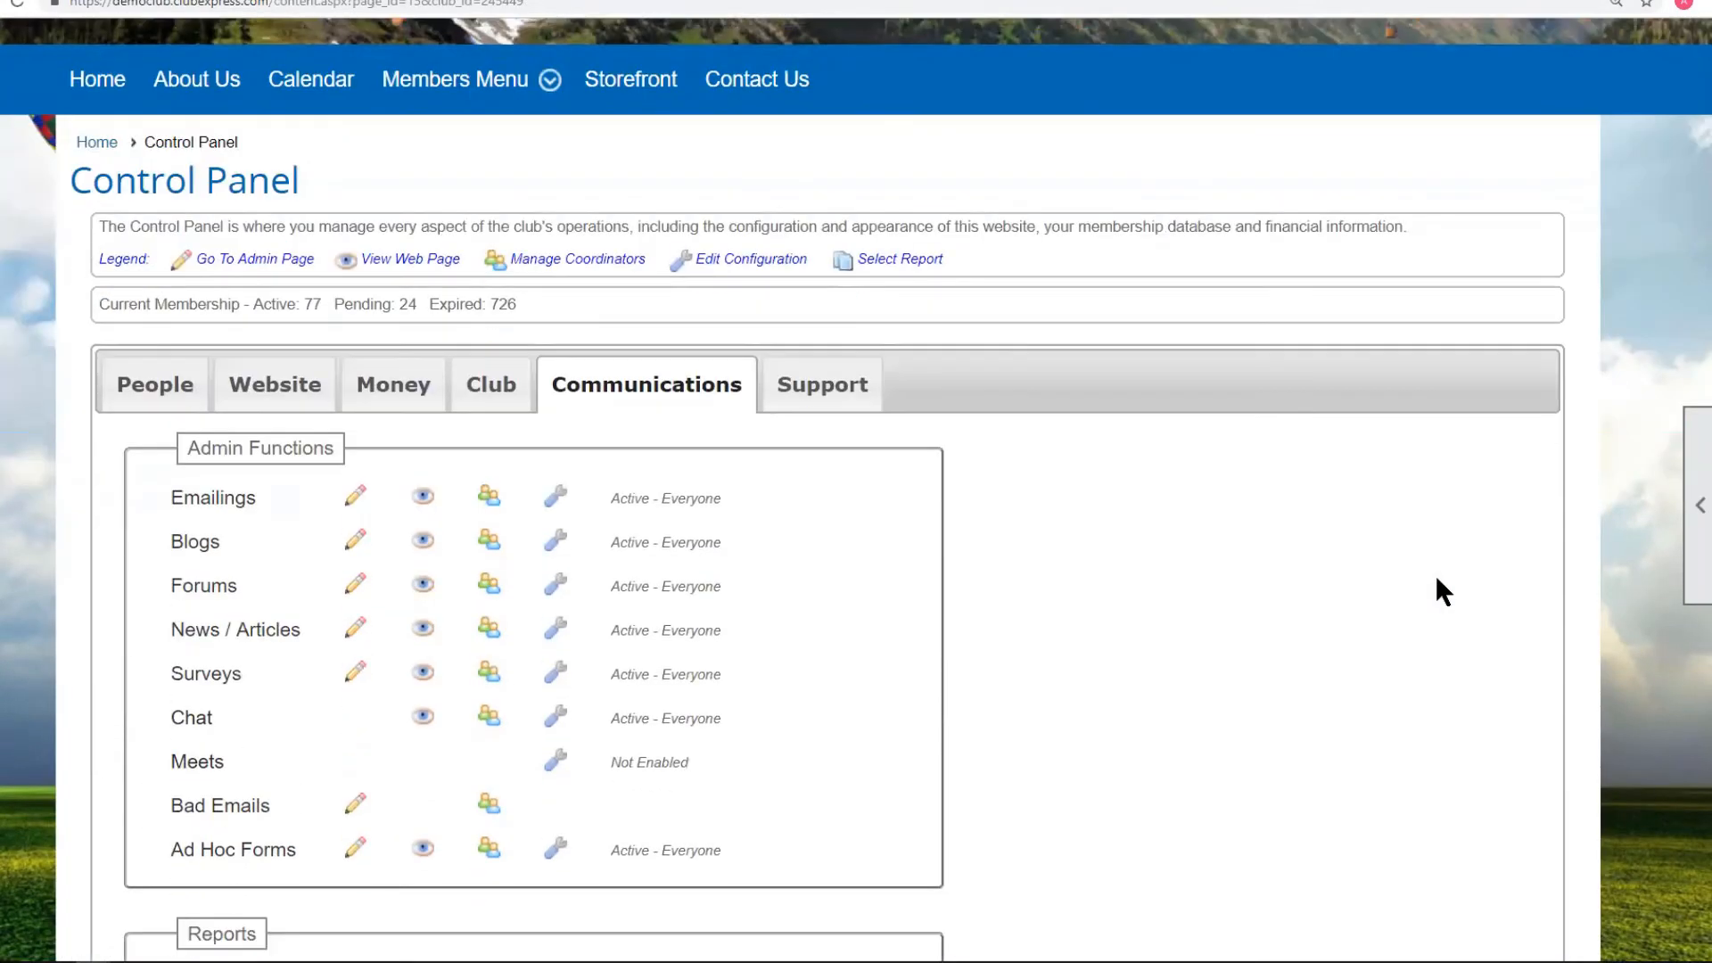
left_click(204, 602)
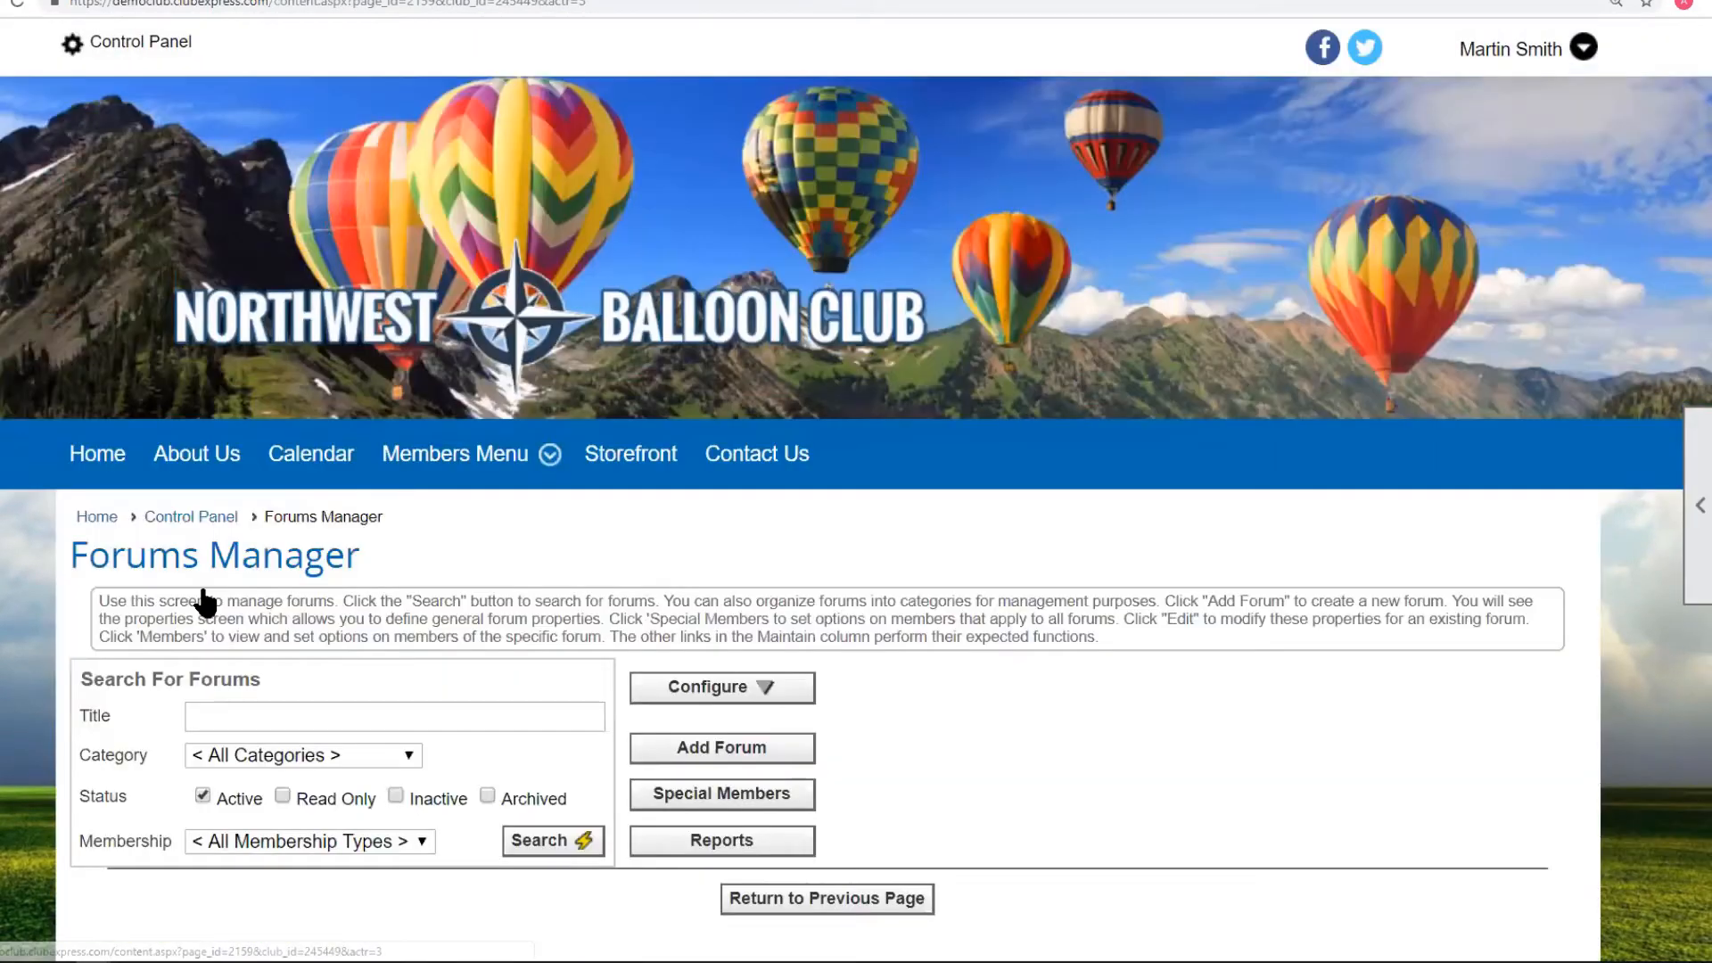
scroll(1704, 535, "down", 2)
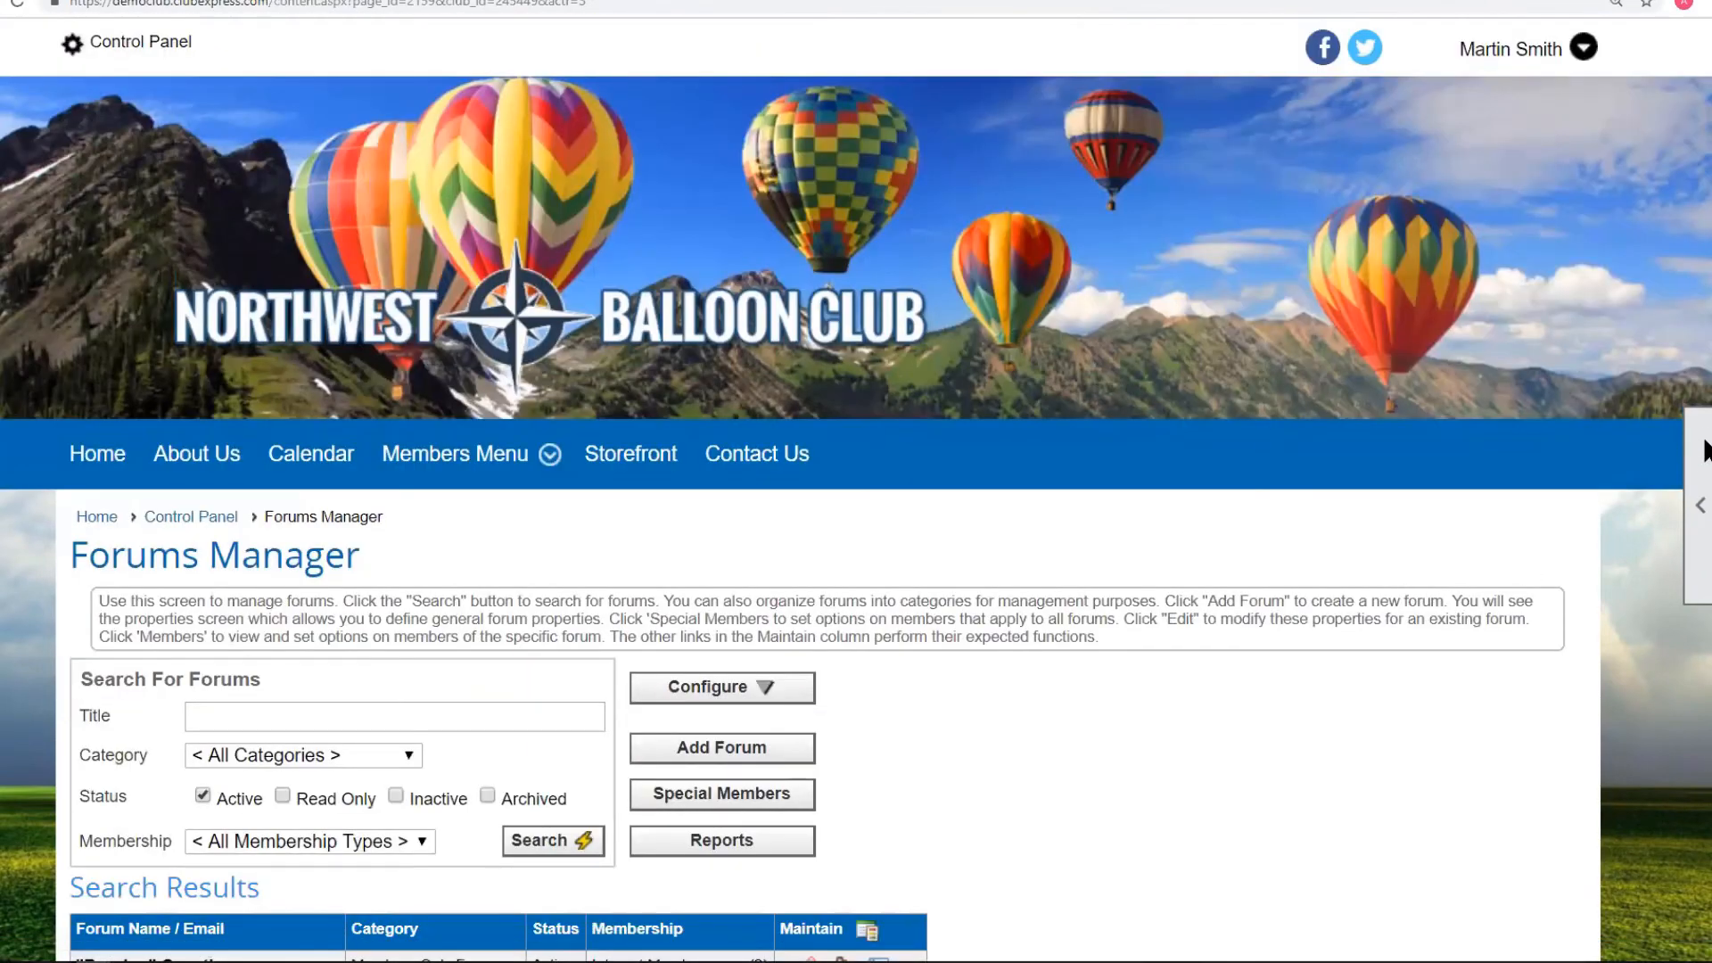
scroll(1704, 553, "down", 3)
scroll(1705, 553, "down", 5)
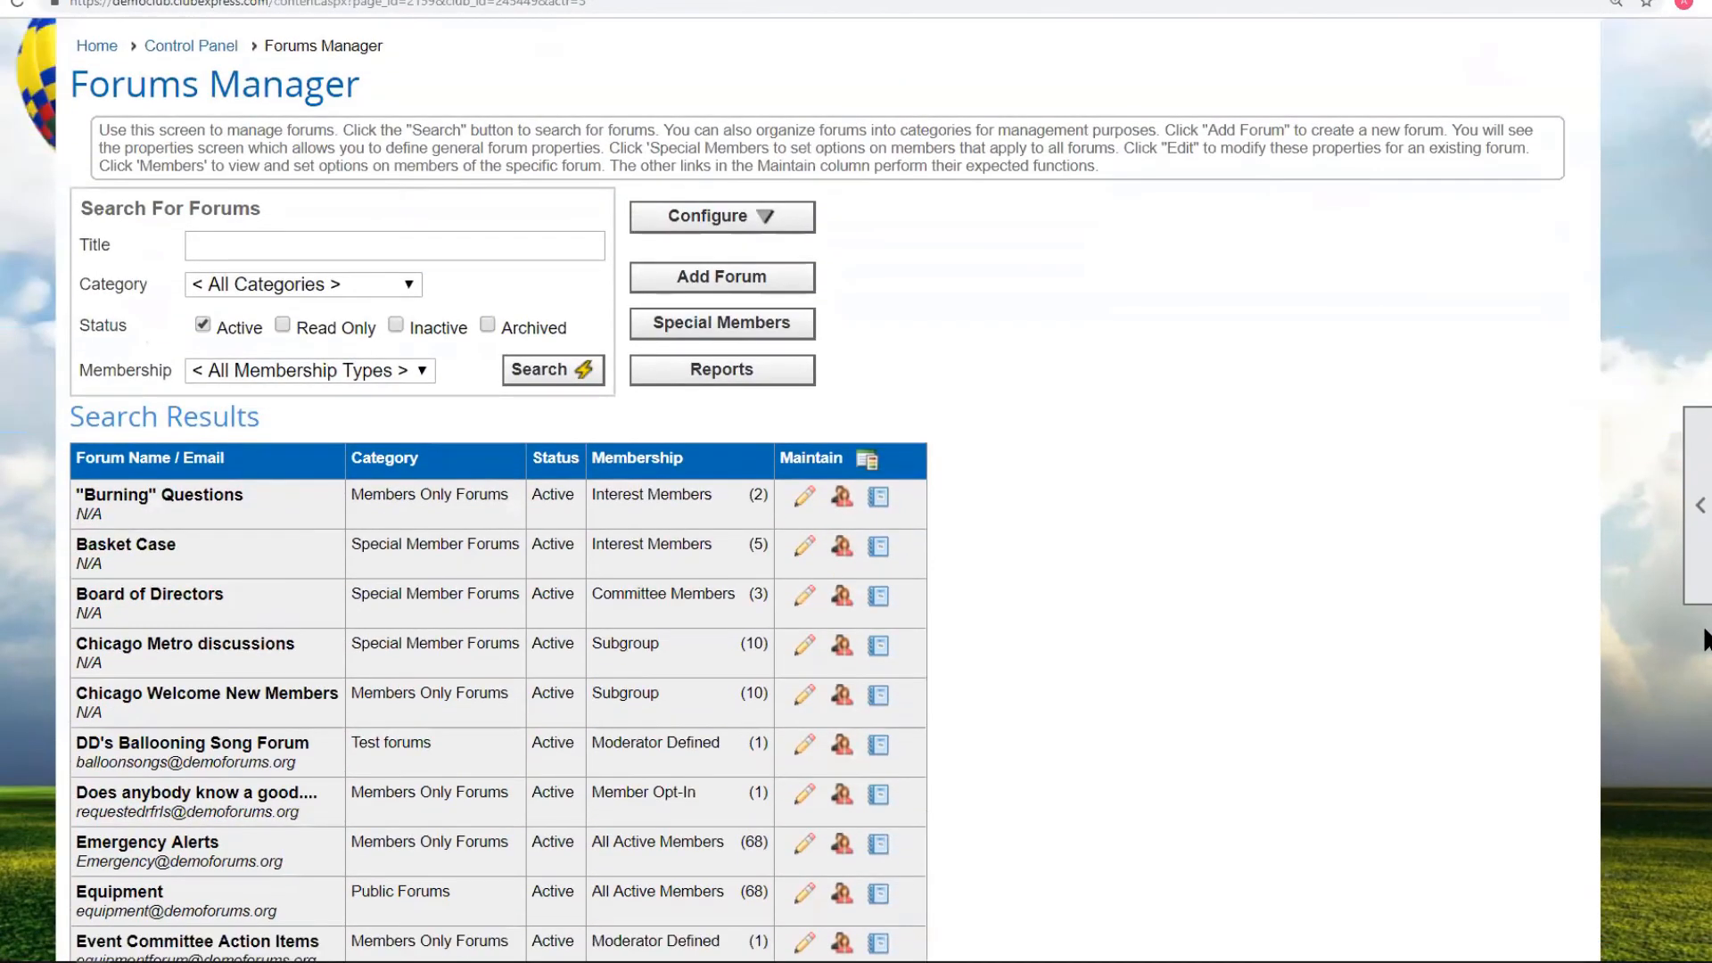
scroll(1706, 749, "down", 2)
scroll(1705, 749, "up", 1)
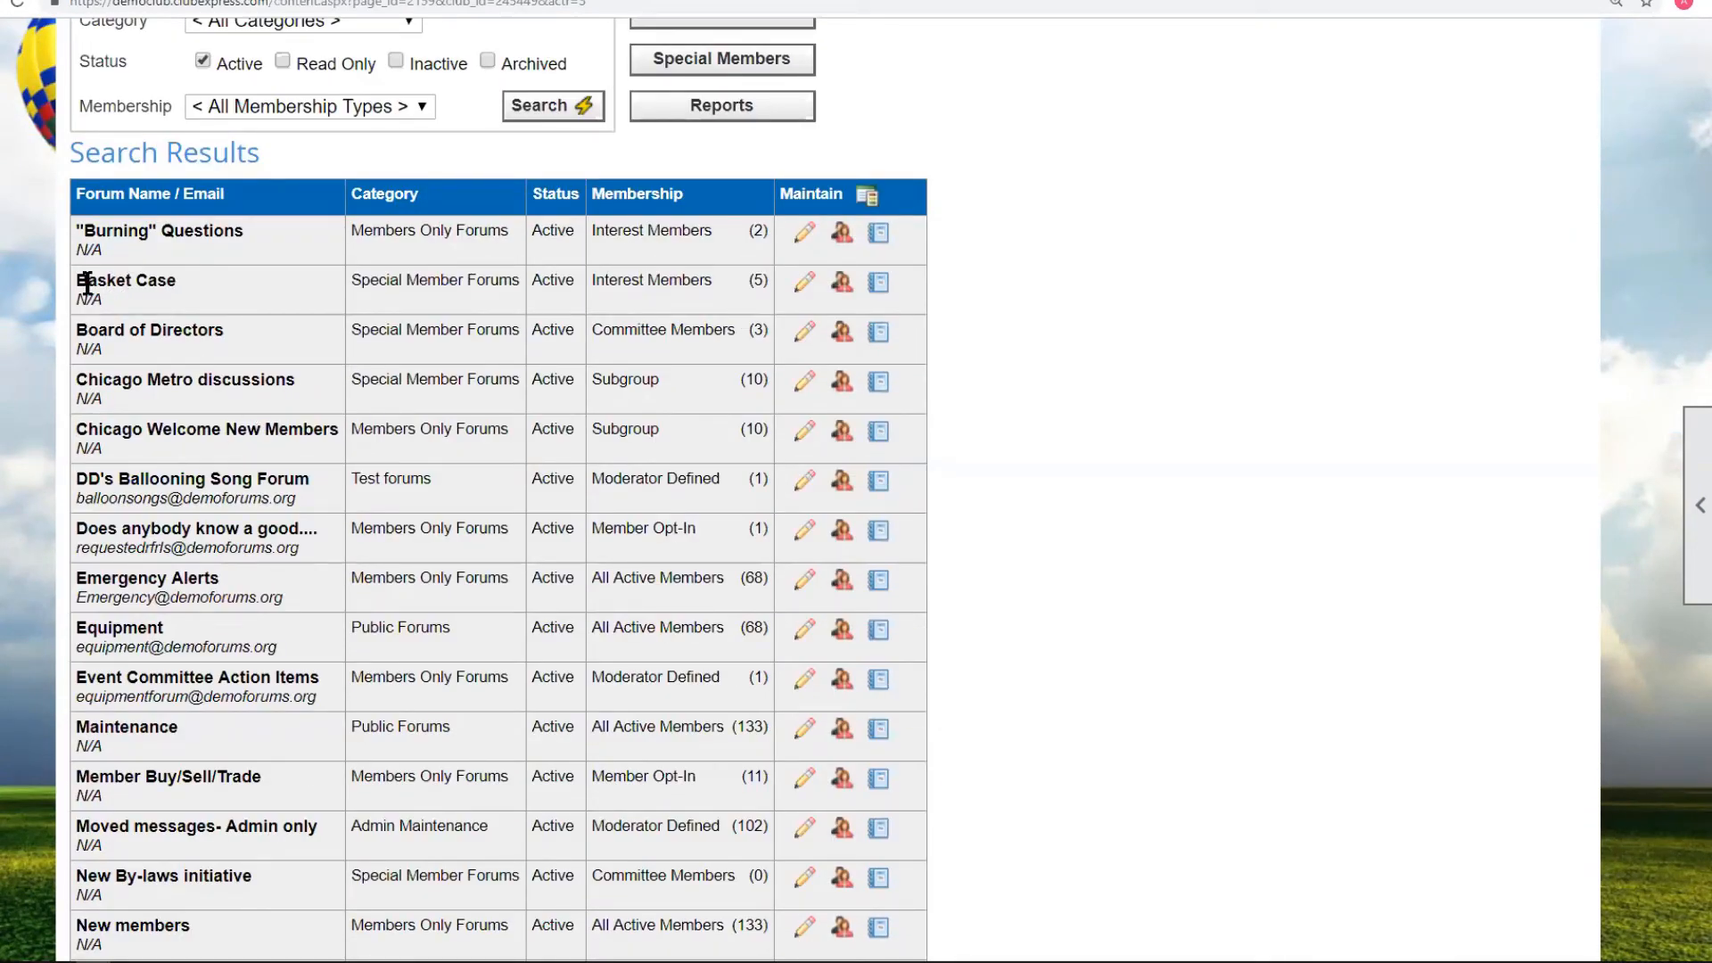
left_click(804, 287)
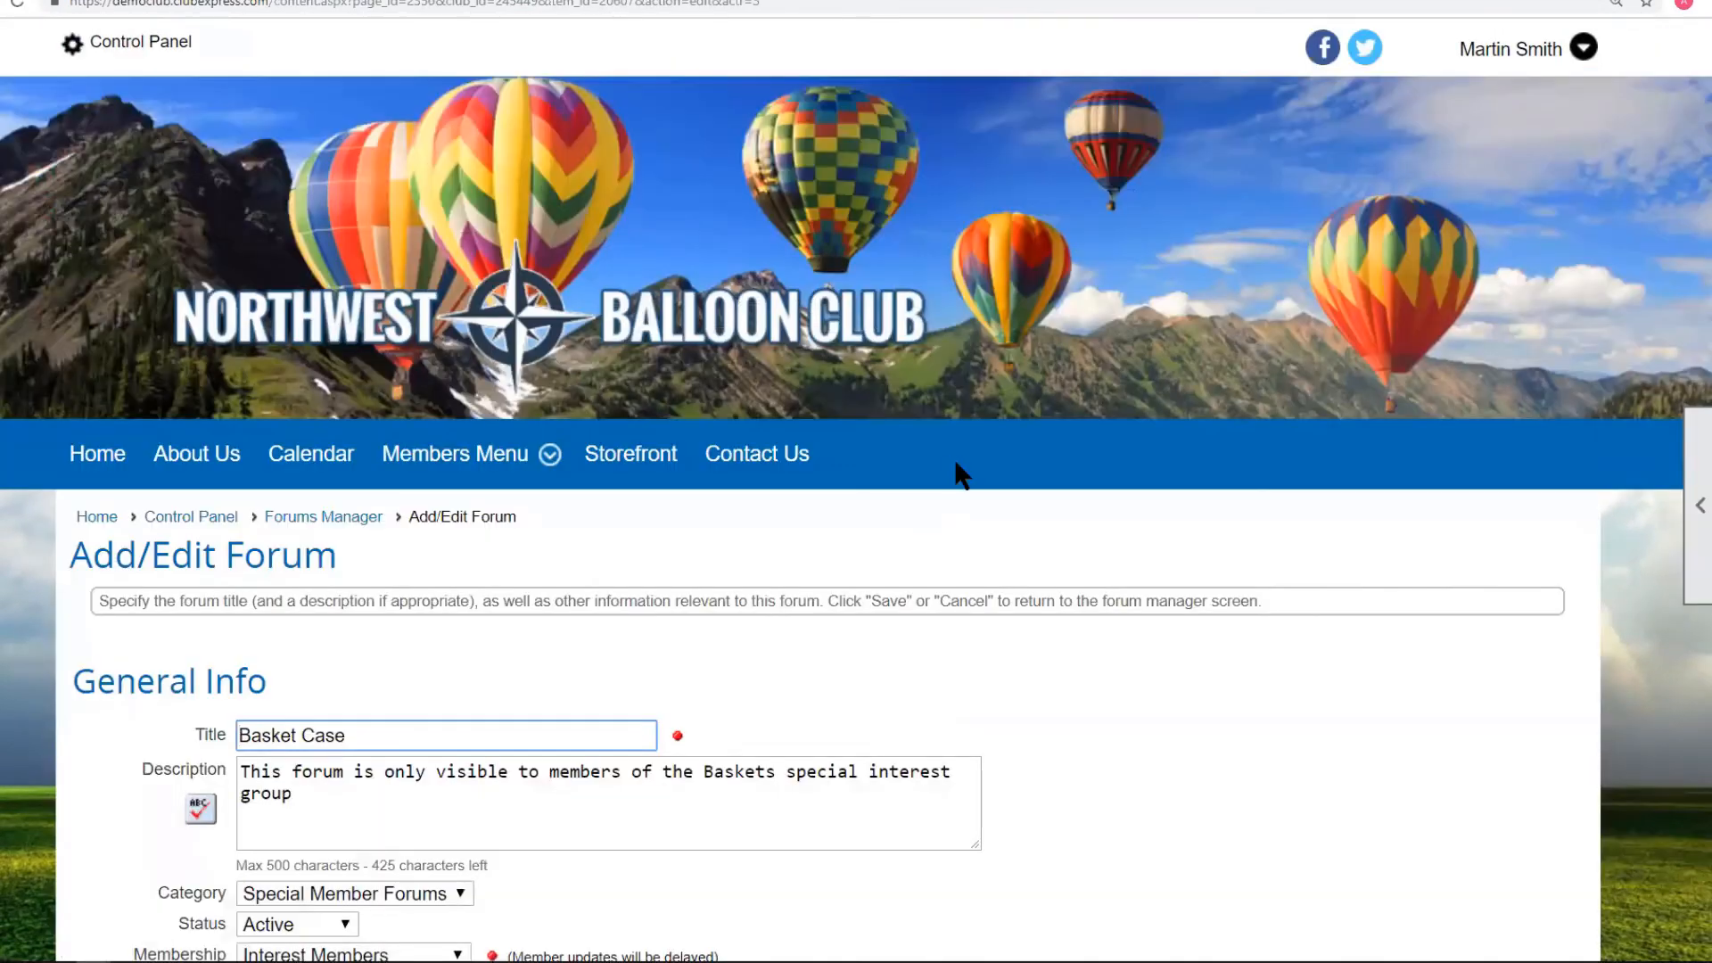
scroll(952, 453, "down", 4)
scroll(940, 463, "down", 1)
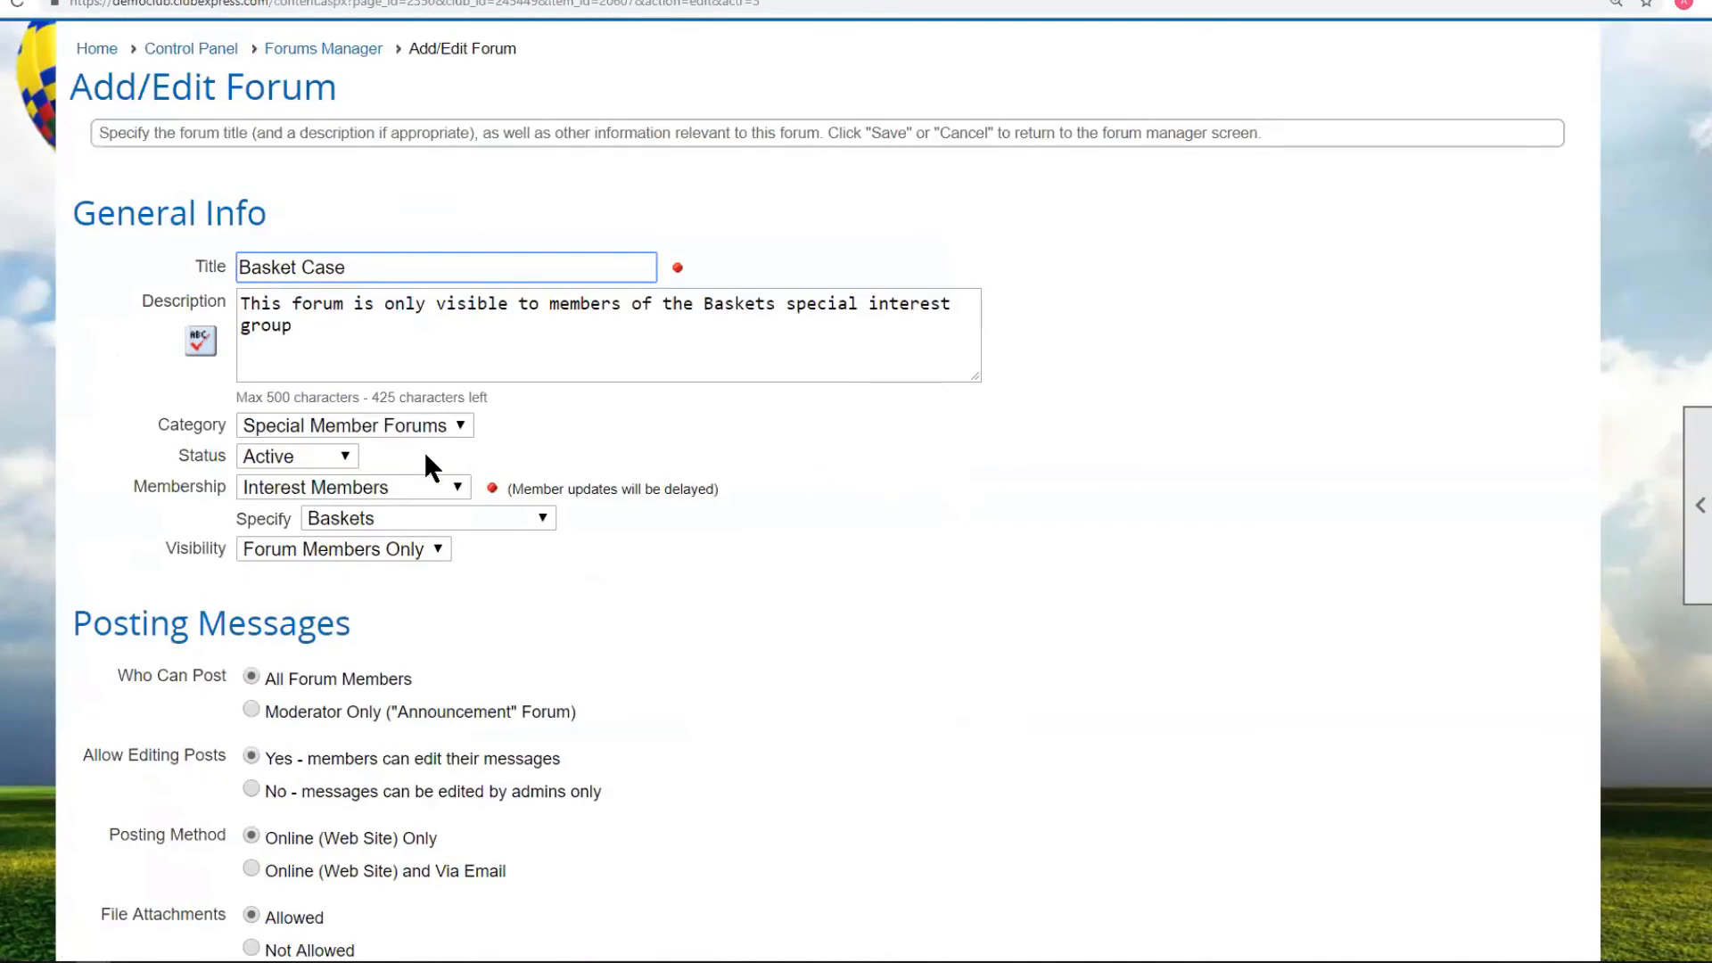
left_click(460, 484)
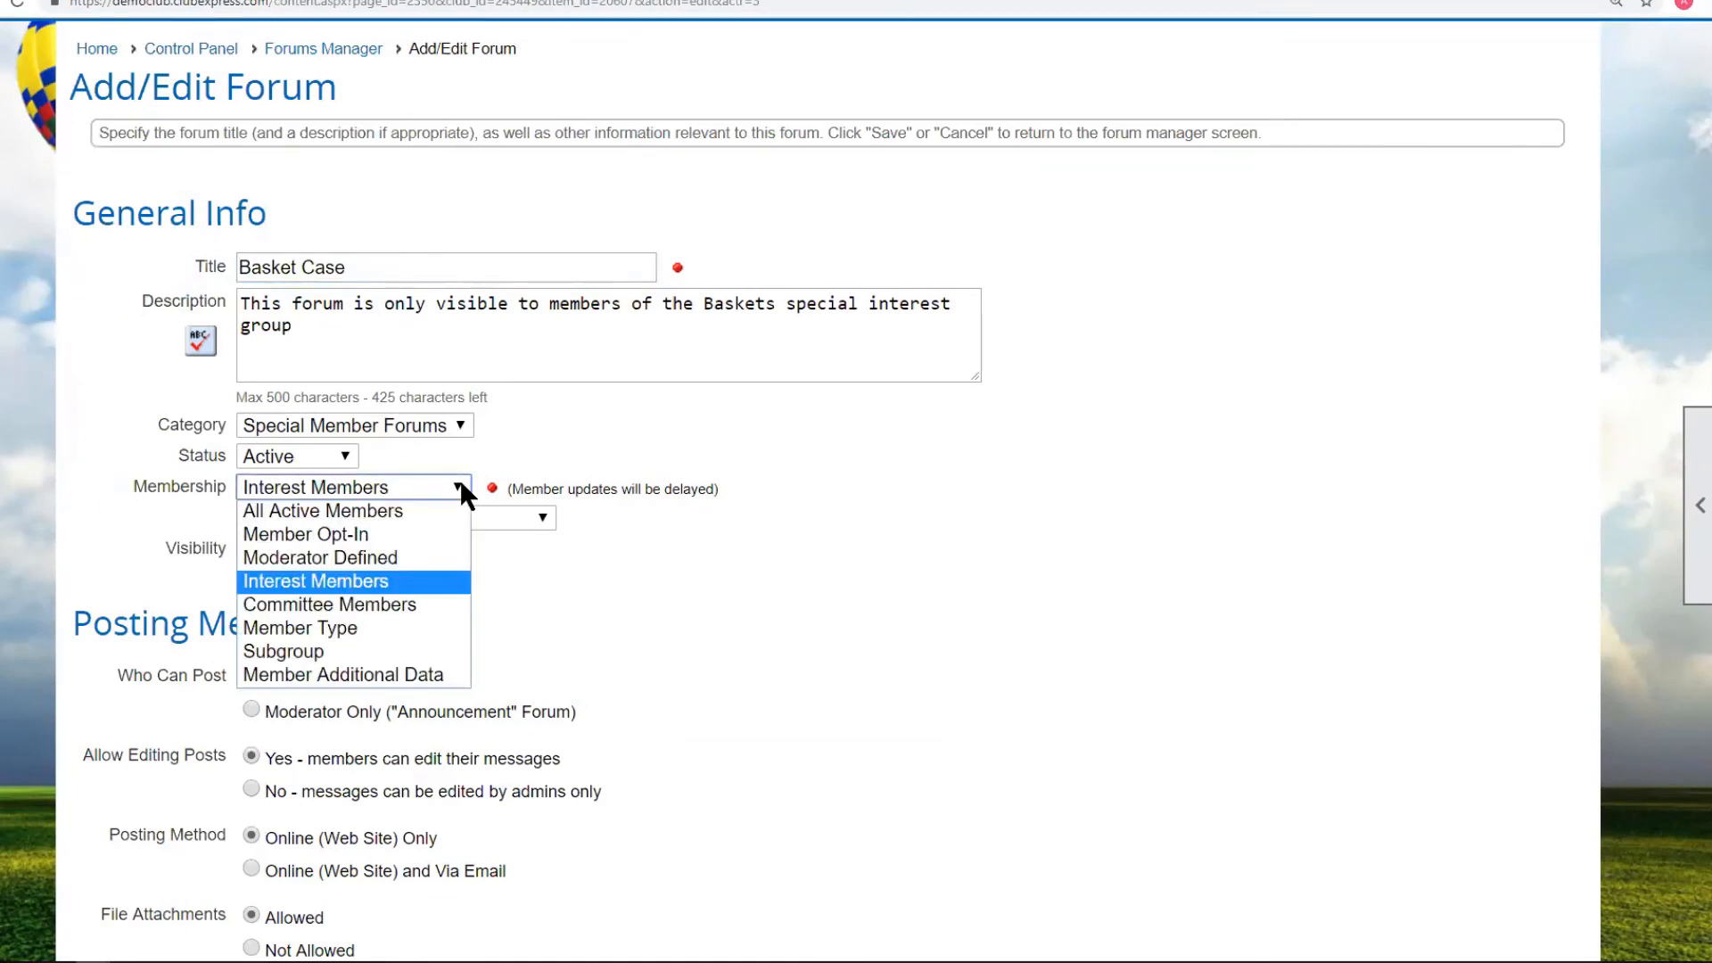
left_click(460, 489)
left_click(542, 518)
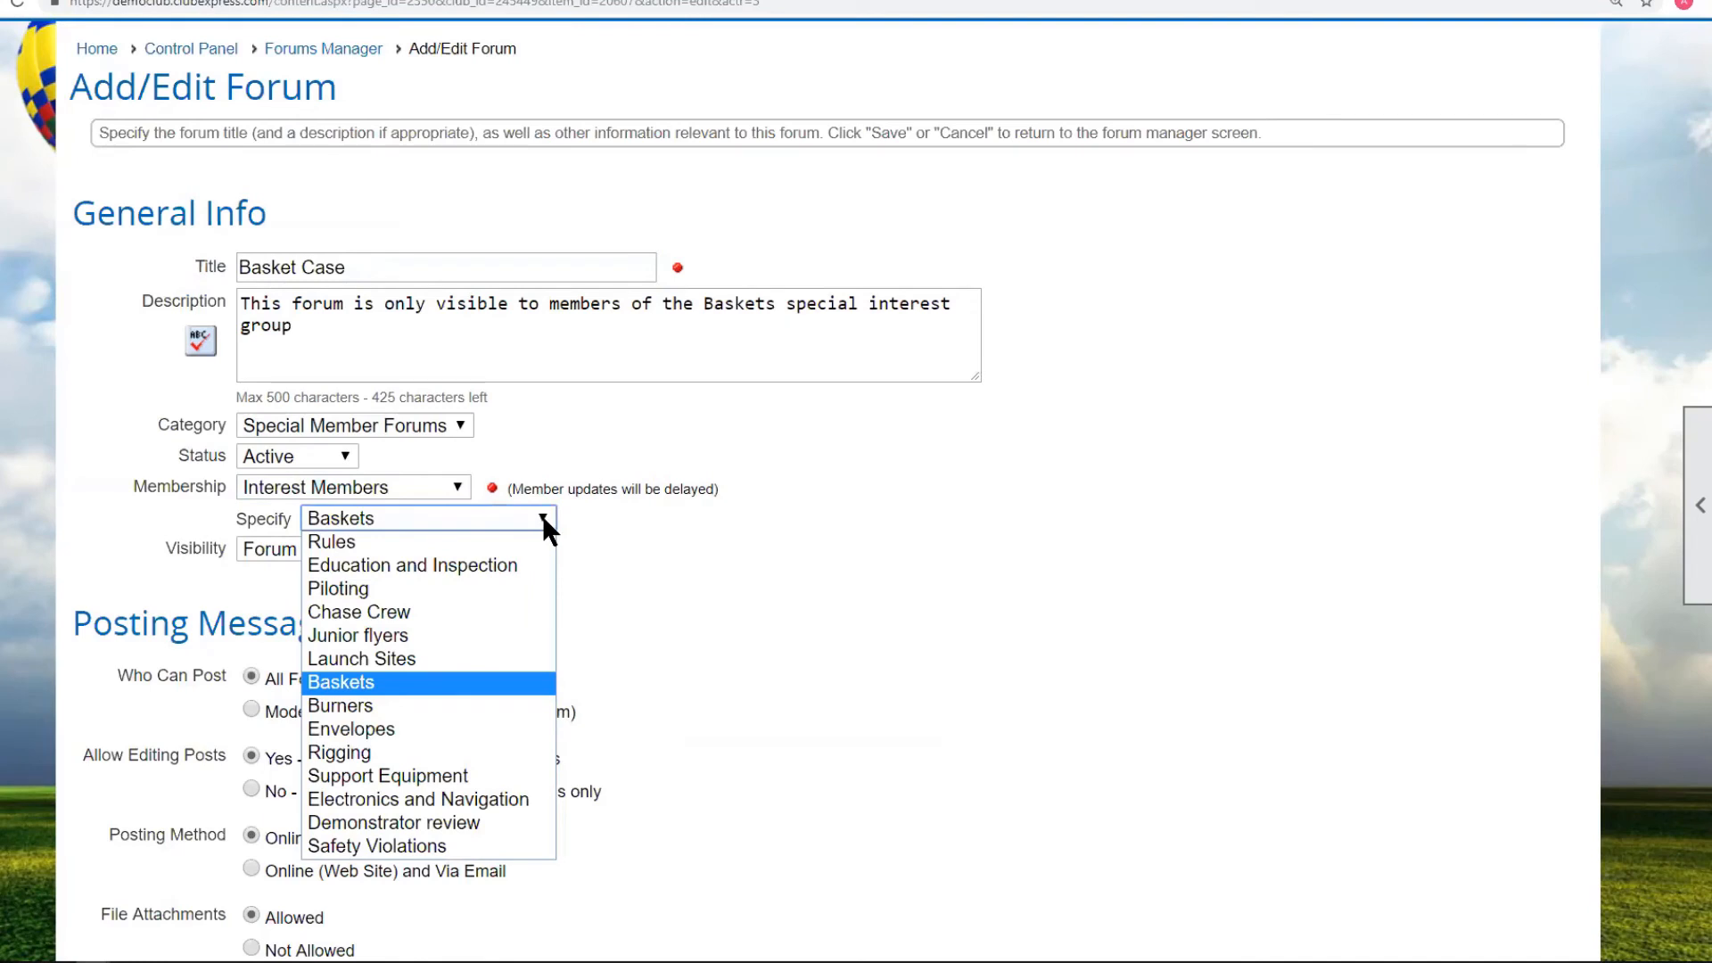
left_click(542, 515)
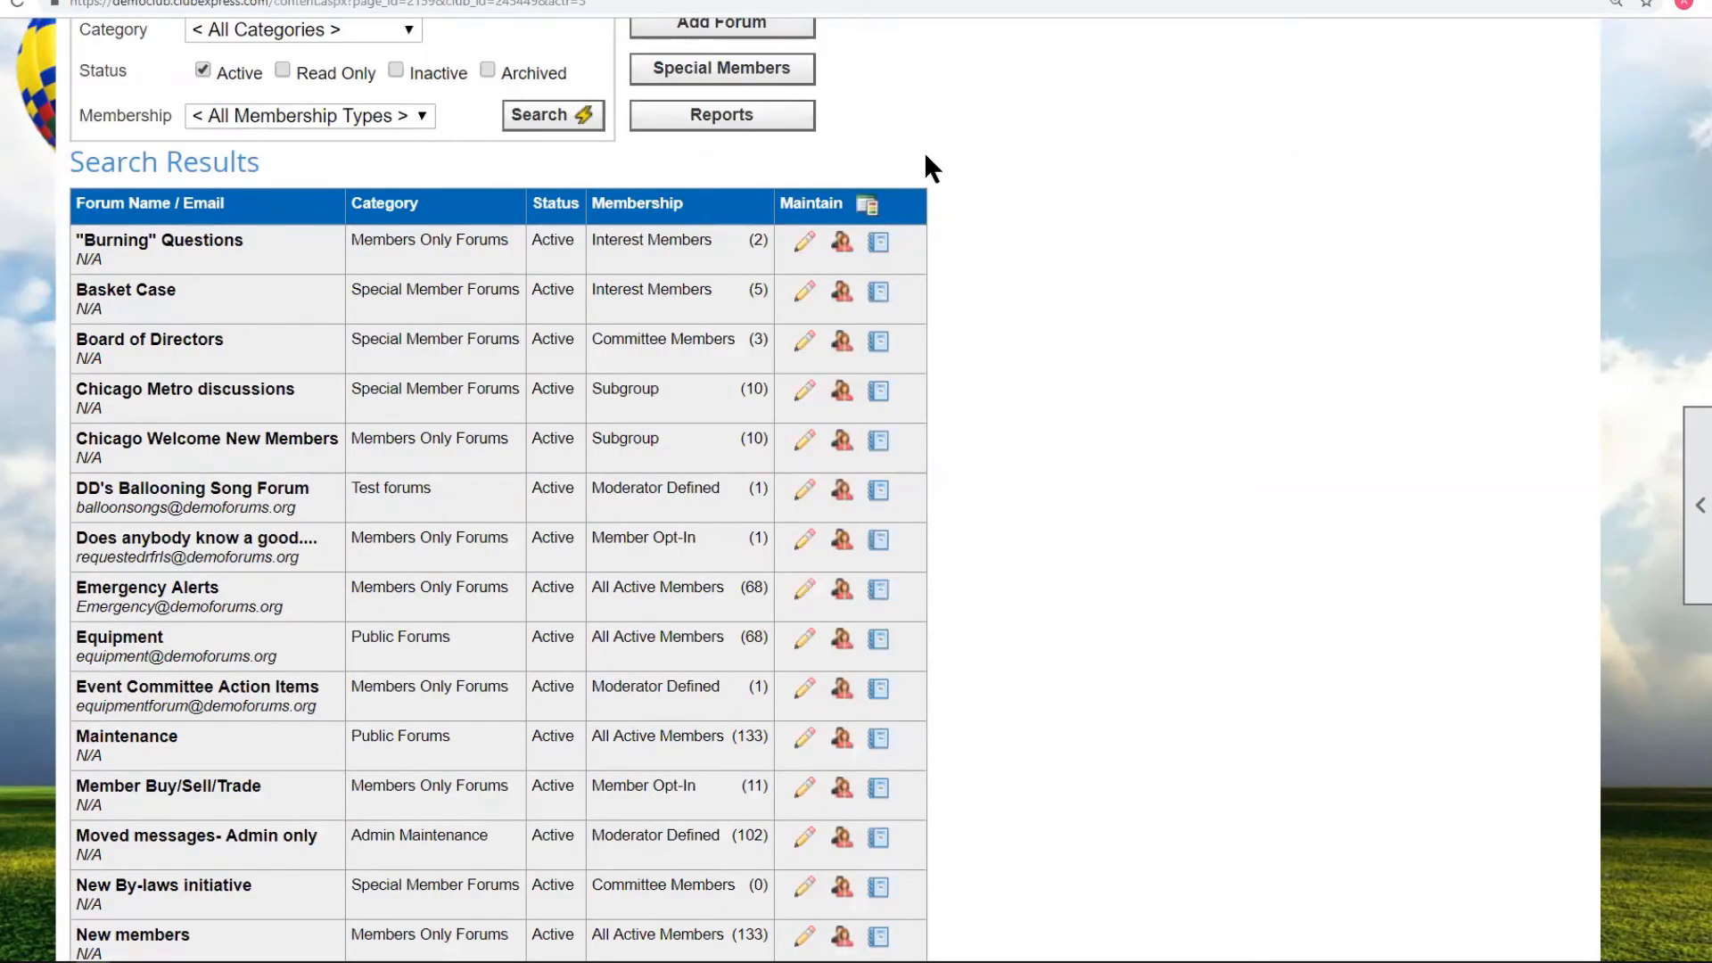
scroll(923, 139, "up", 3)
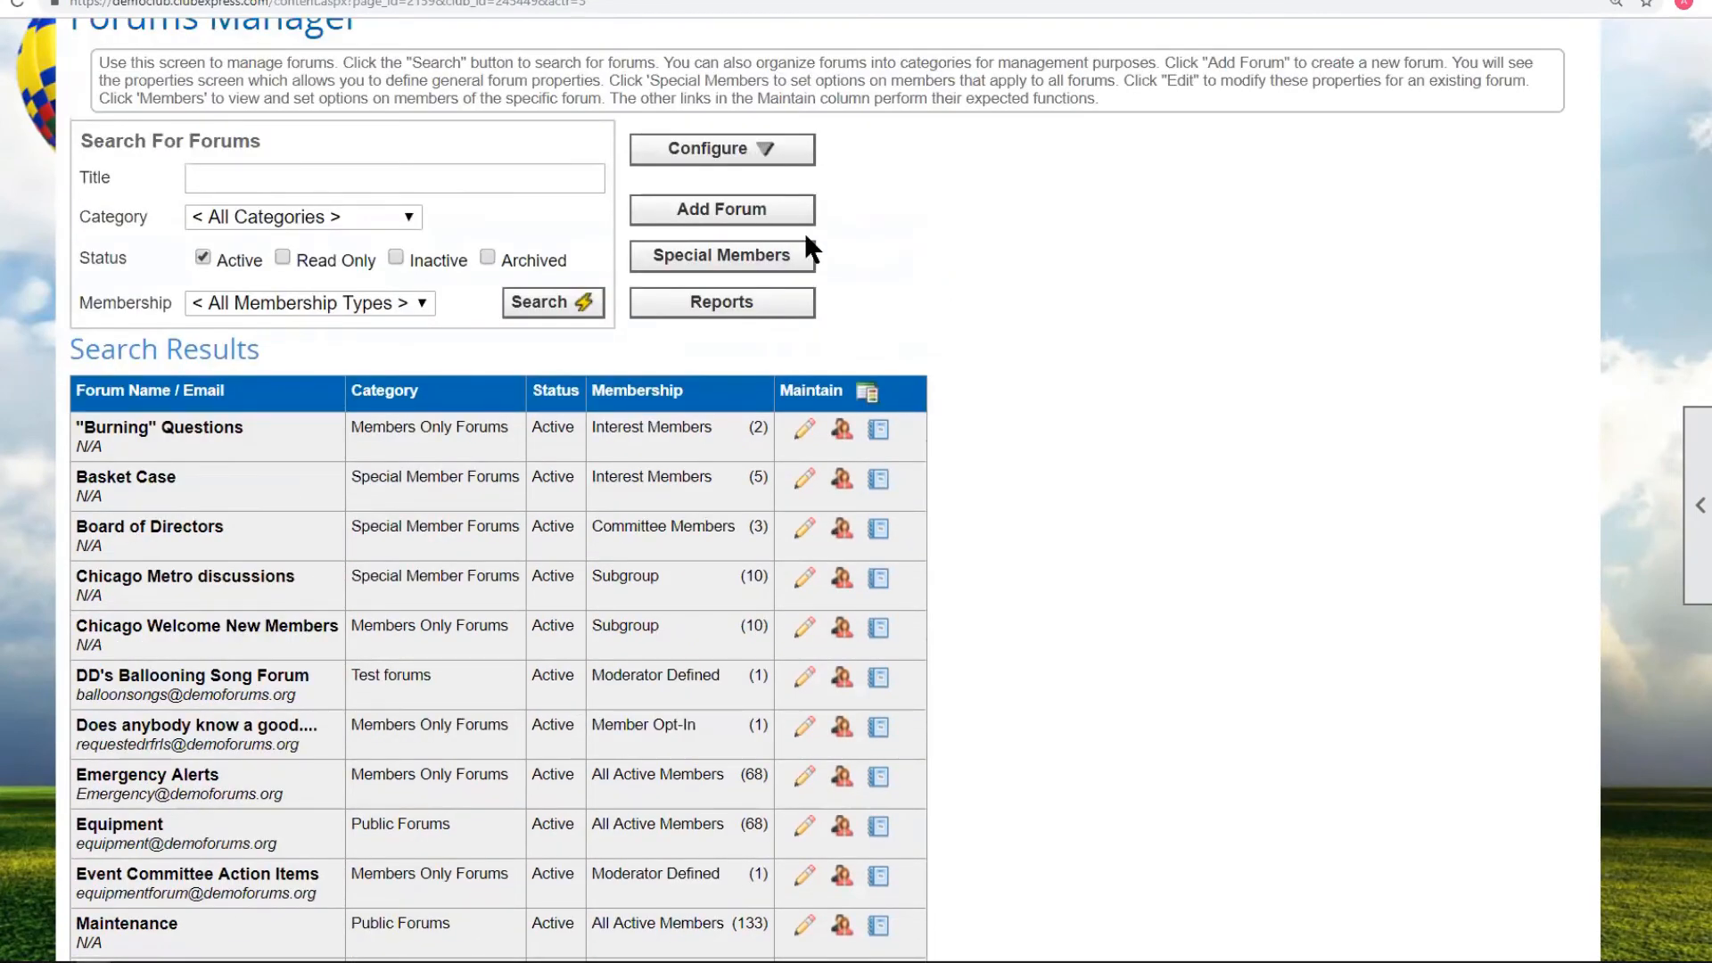
Create a forum titled 'Balloon Rigging' described as 'Talk about ropes and things'.
left_click(807, 213)
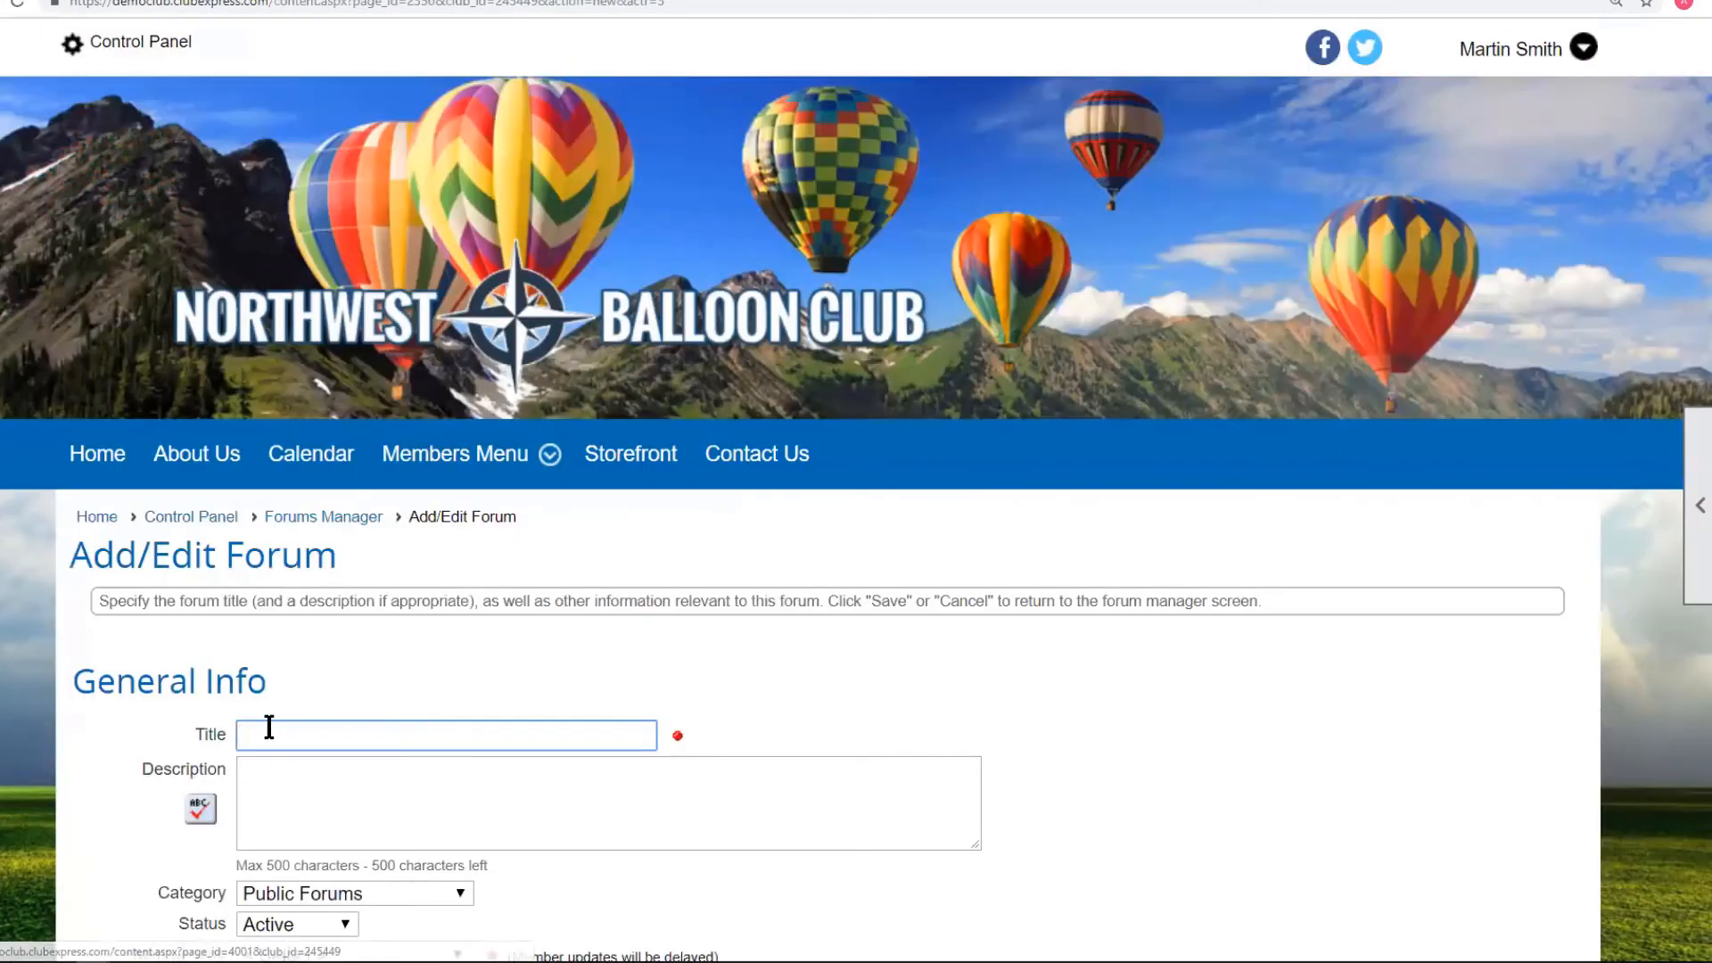
left_click(270, 727)
type("Ballo")
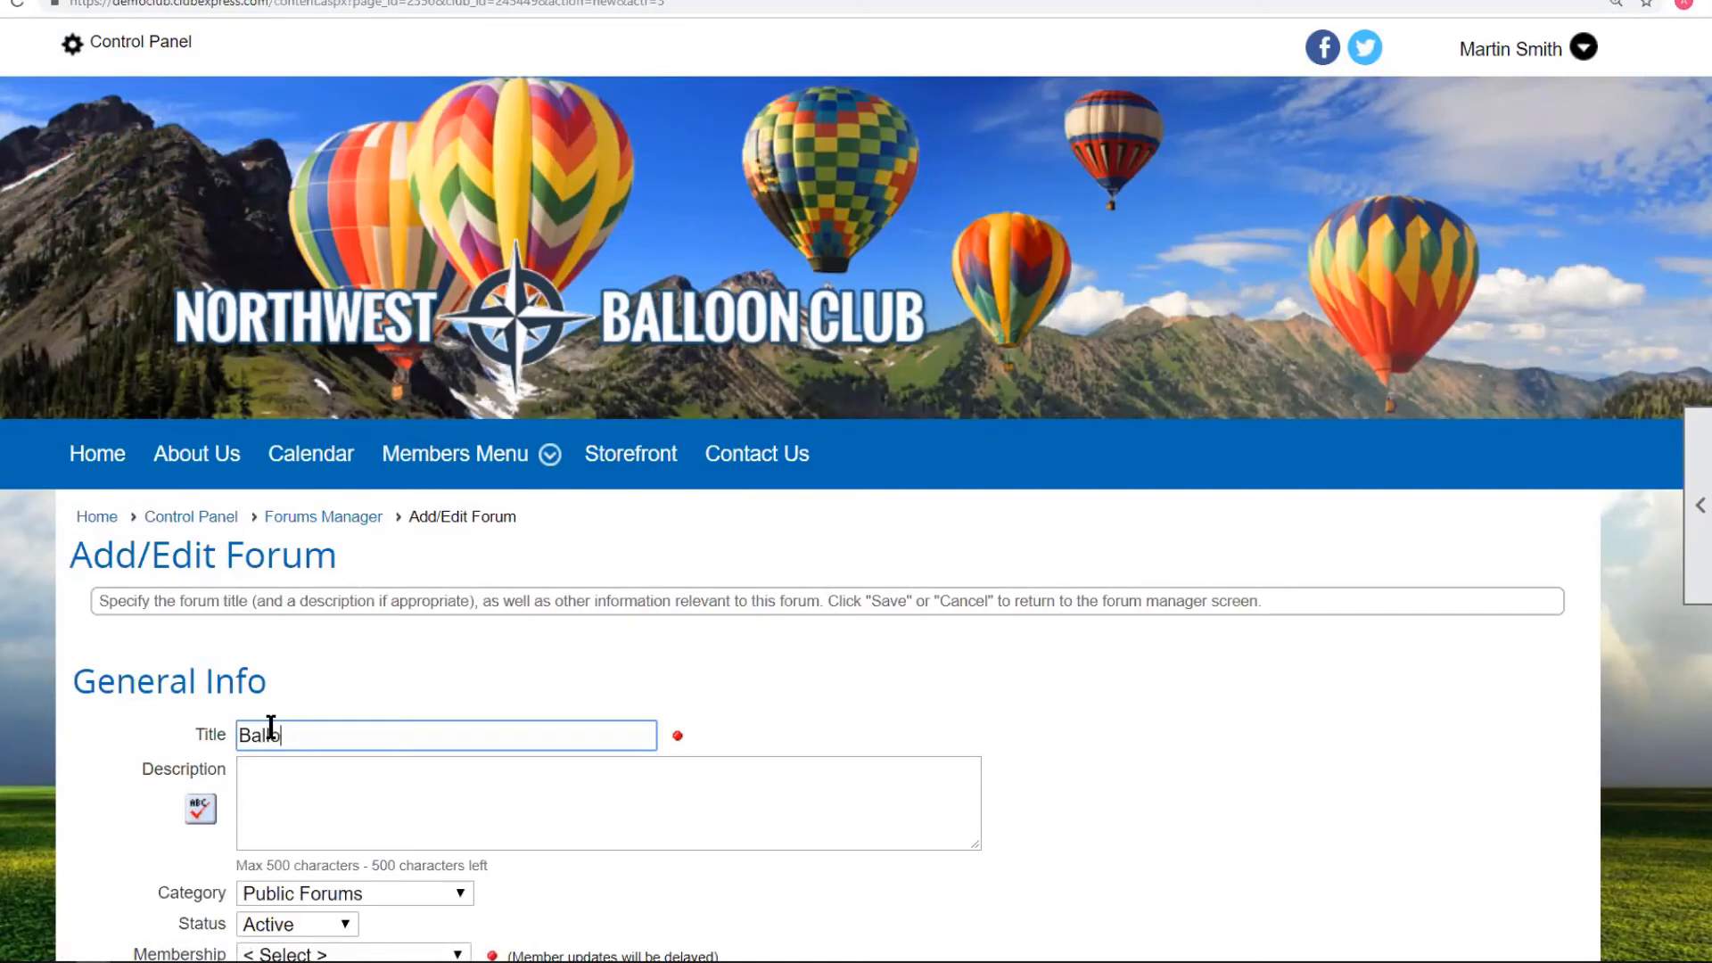
type("on Rigging")
scroll(658, 618, "down", 1)
scroll(658, 618, "down", 5)
left_click_drag(382, 271, 205, 277)
left_click(276, 317)
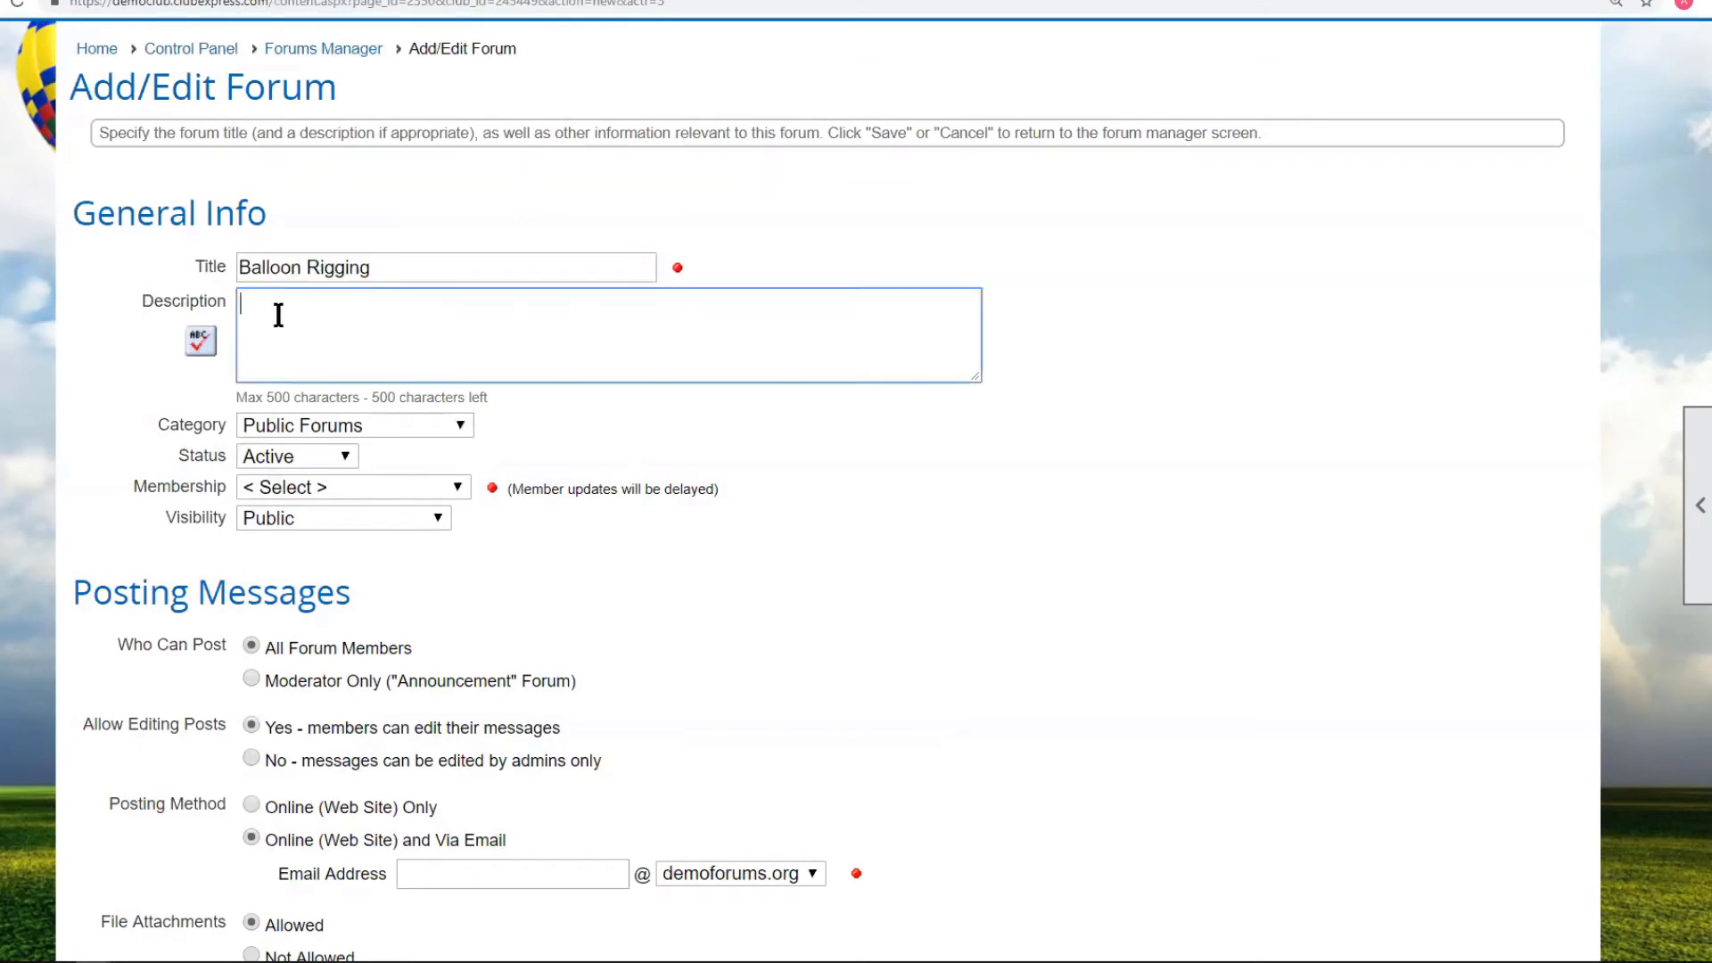
type("Ropen")
key("BackSpace")
type("s and things")
left_click(242, 305)
type("Talk about")
key("Delete")
type("r")
Place it under Special Member Forums, limited to members of the Rigging interest group.
left_click(301, 425)
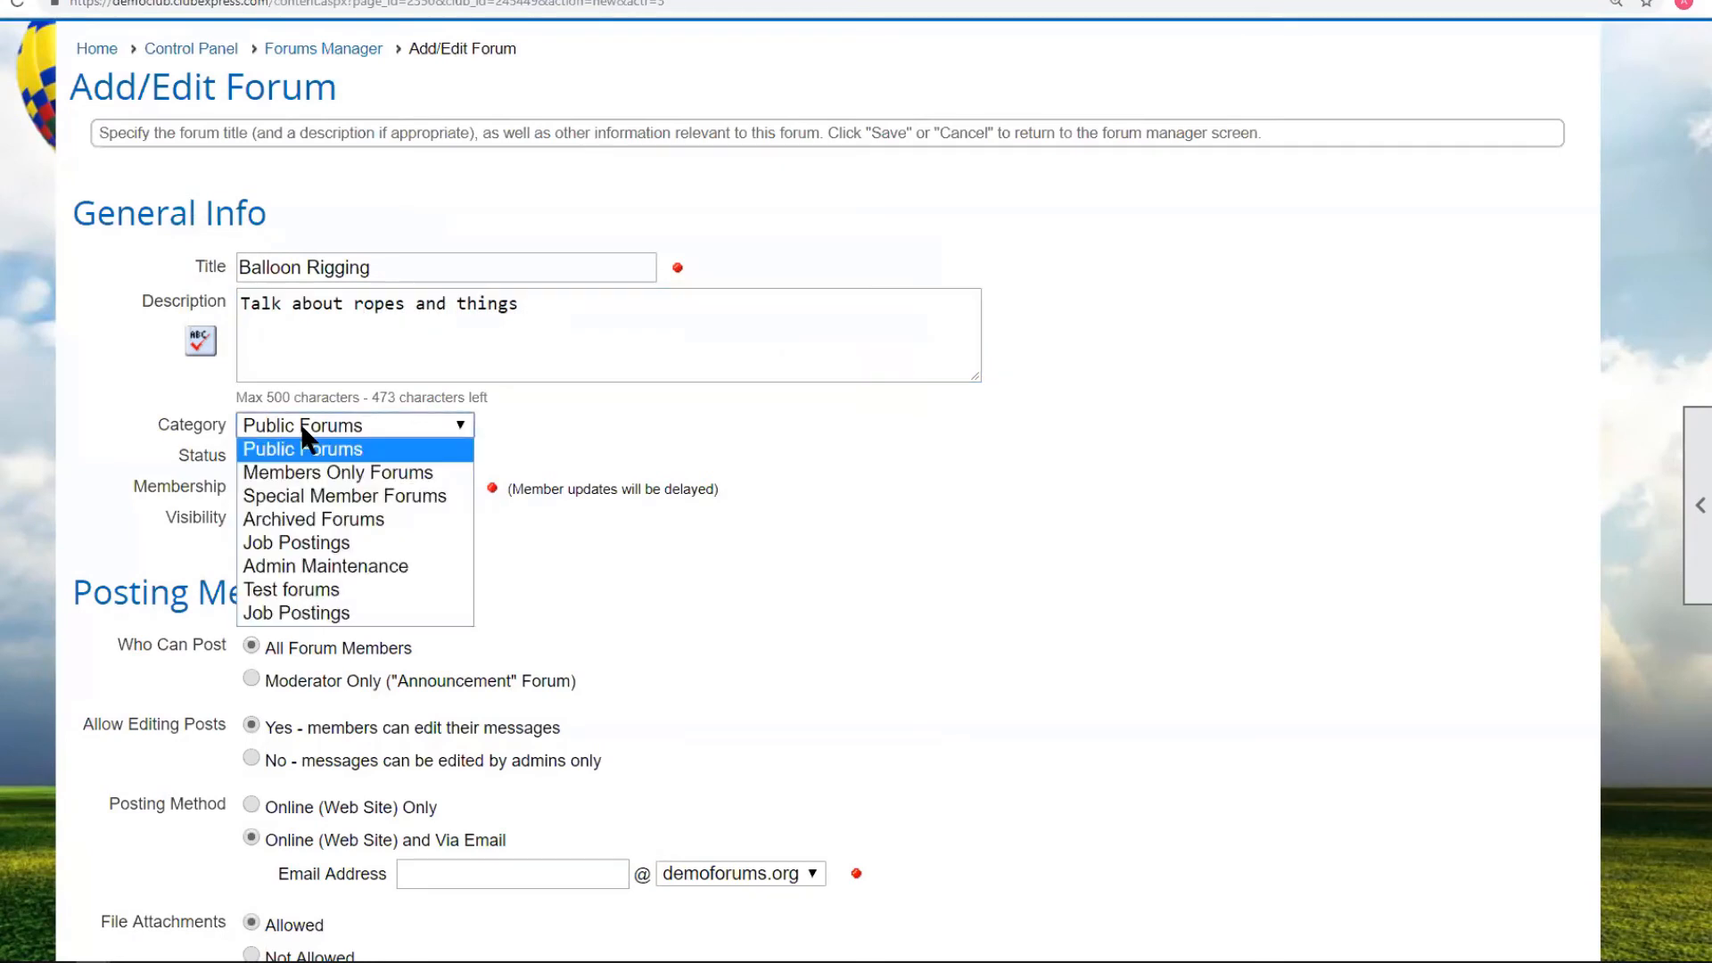
left_click(345, 495)
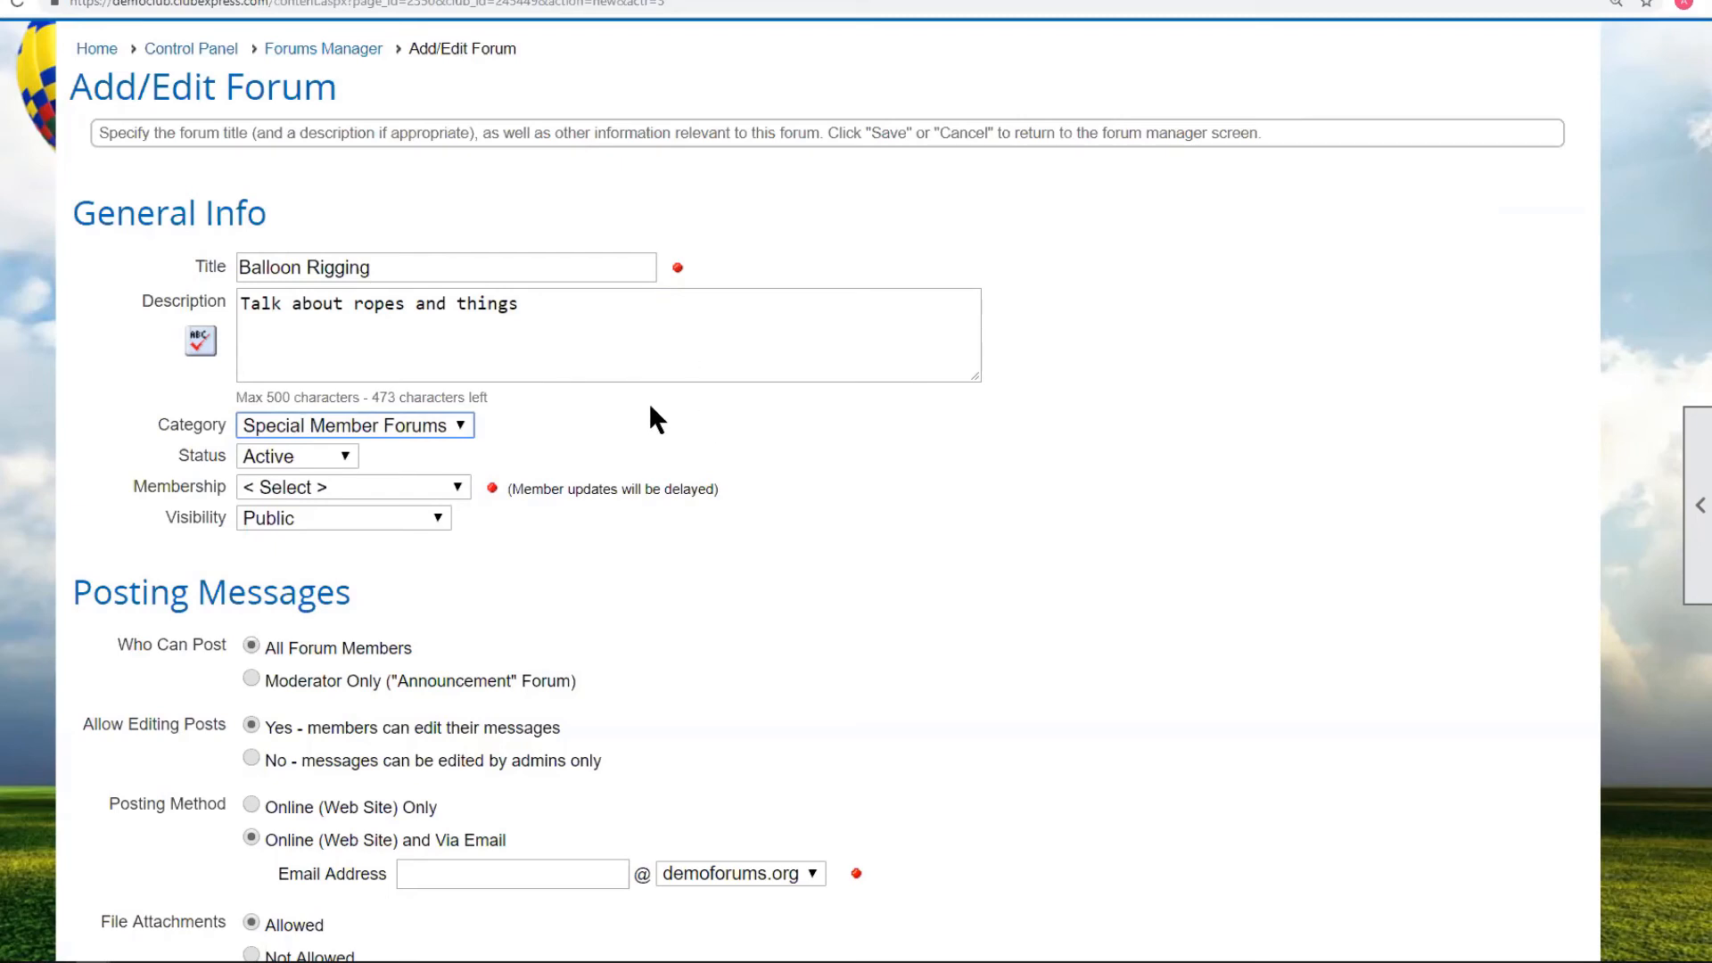
left_click(452, 484)
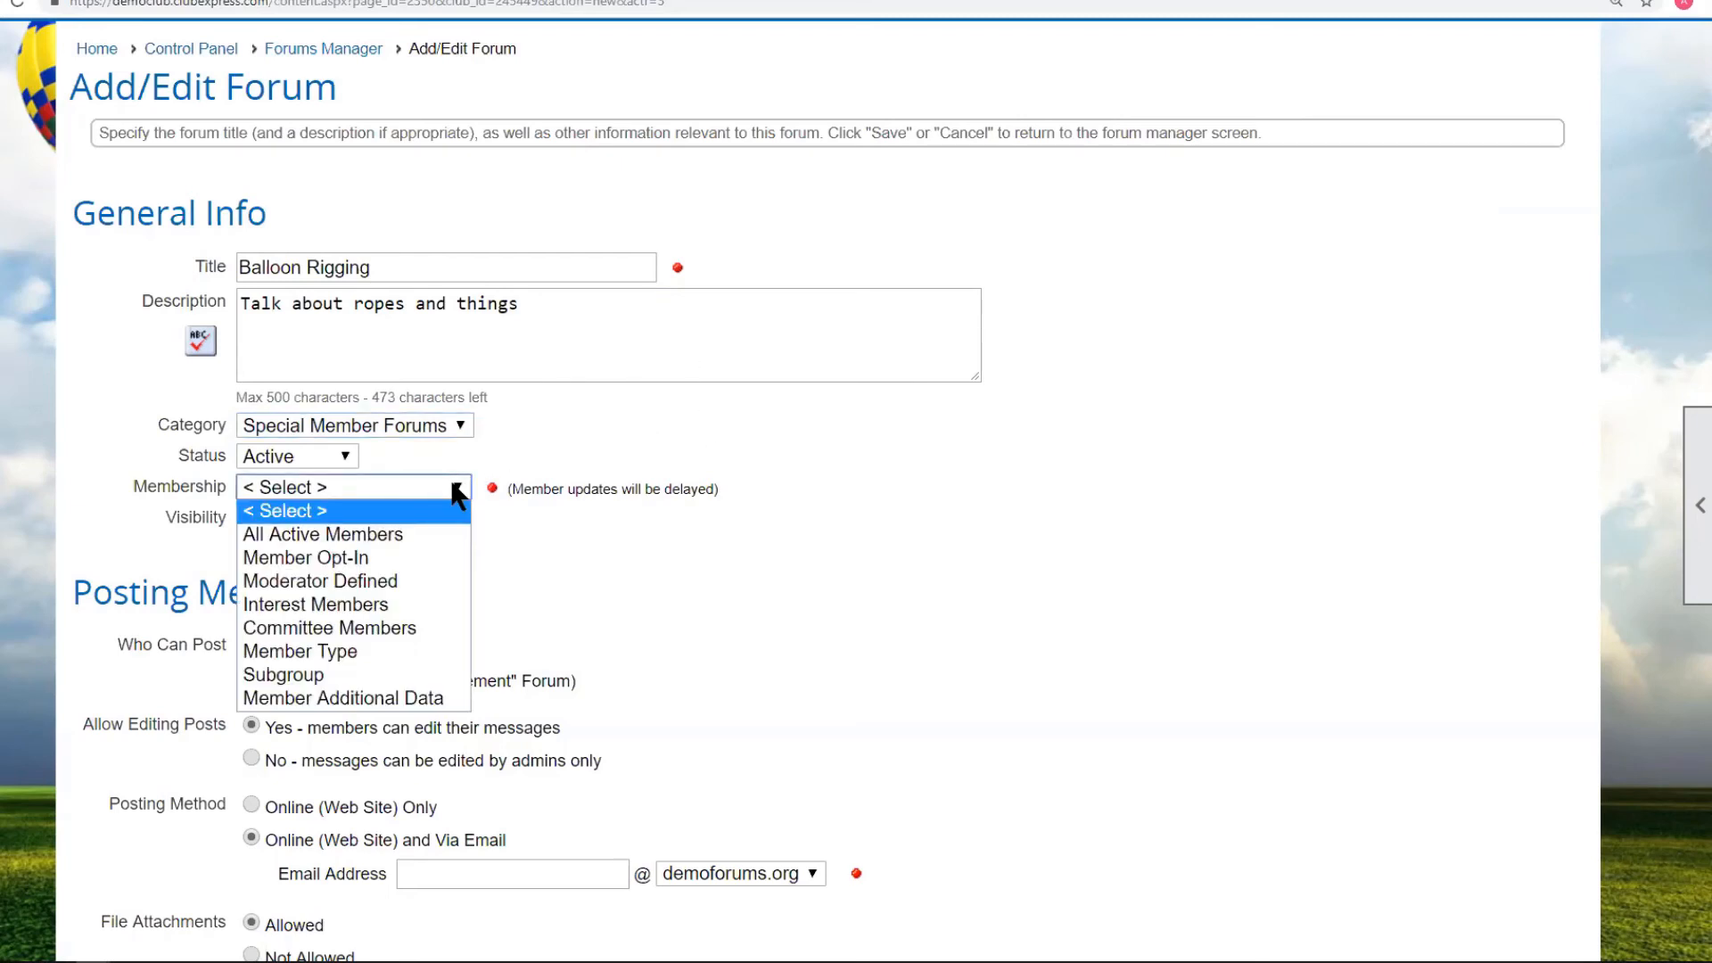
left_click(361, 595)
left_click(539, 519)
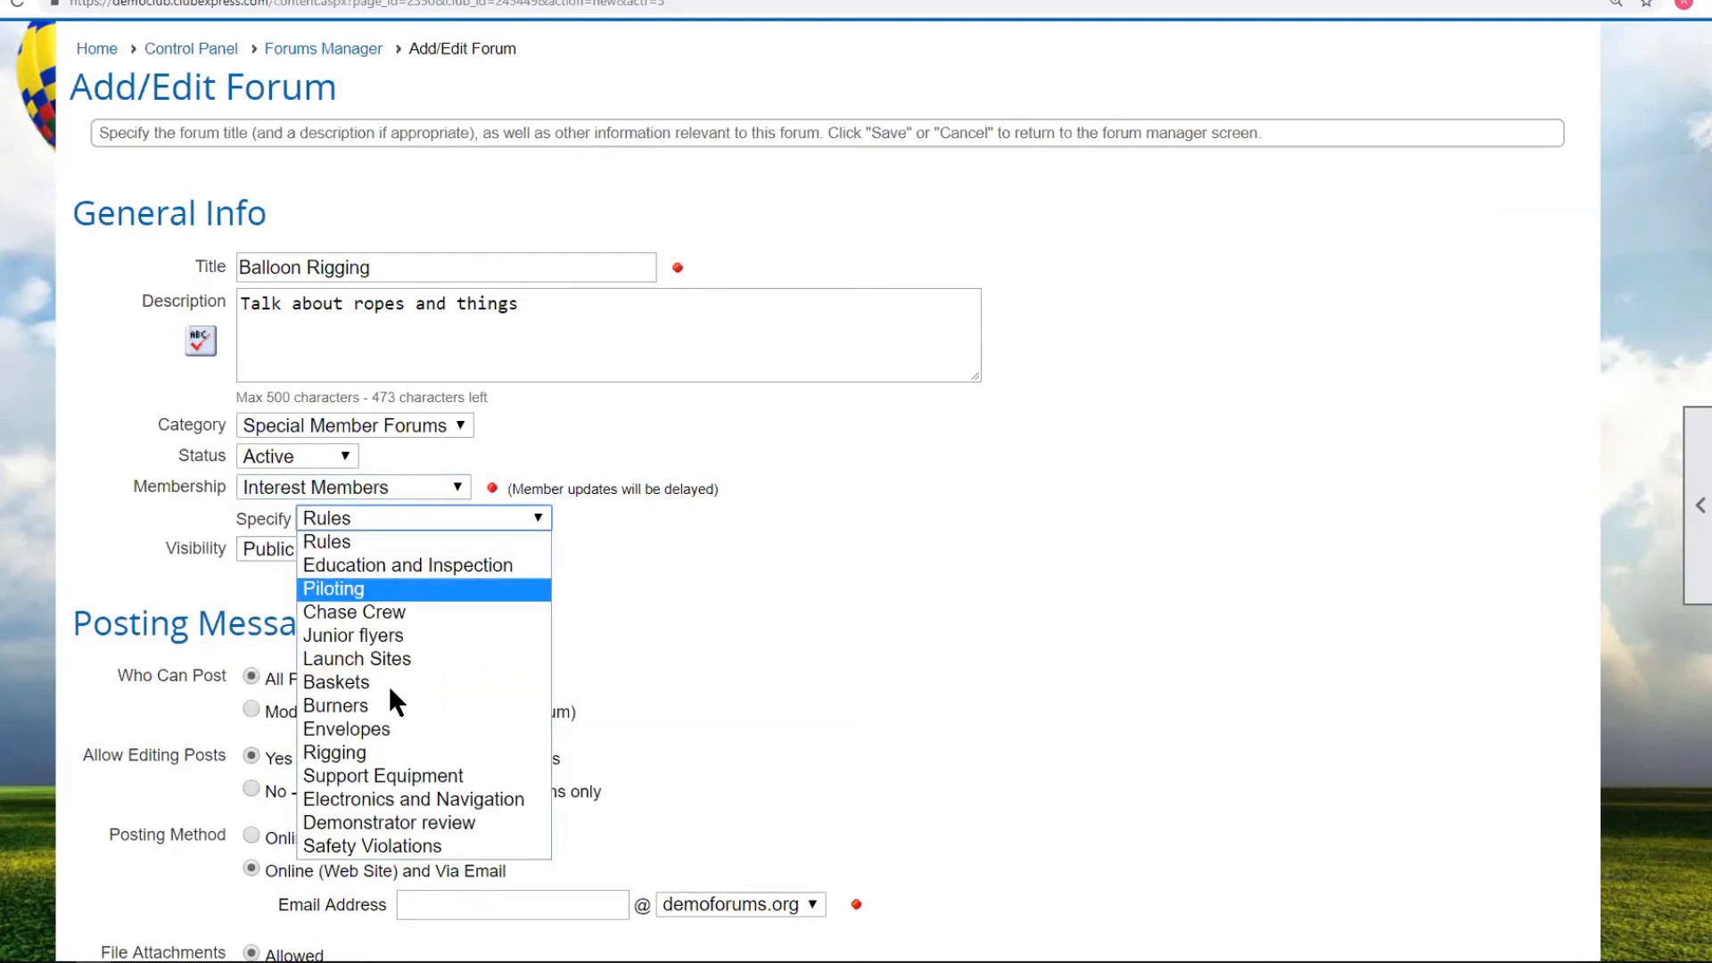
left_click(354, 753)
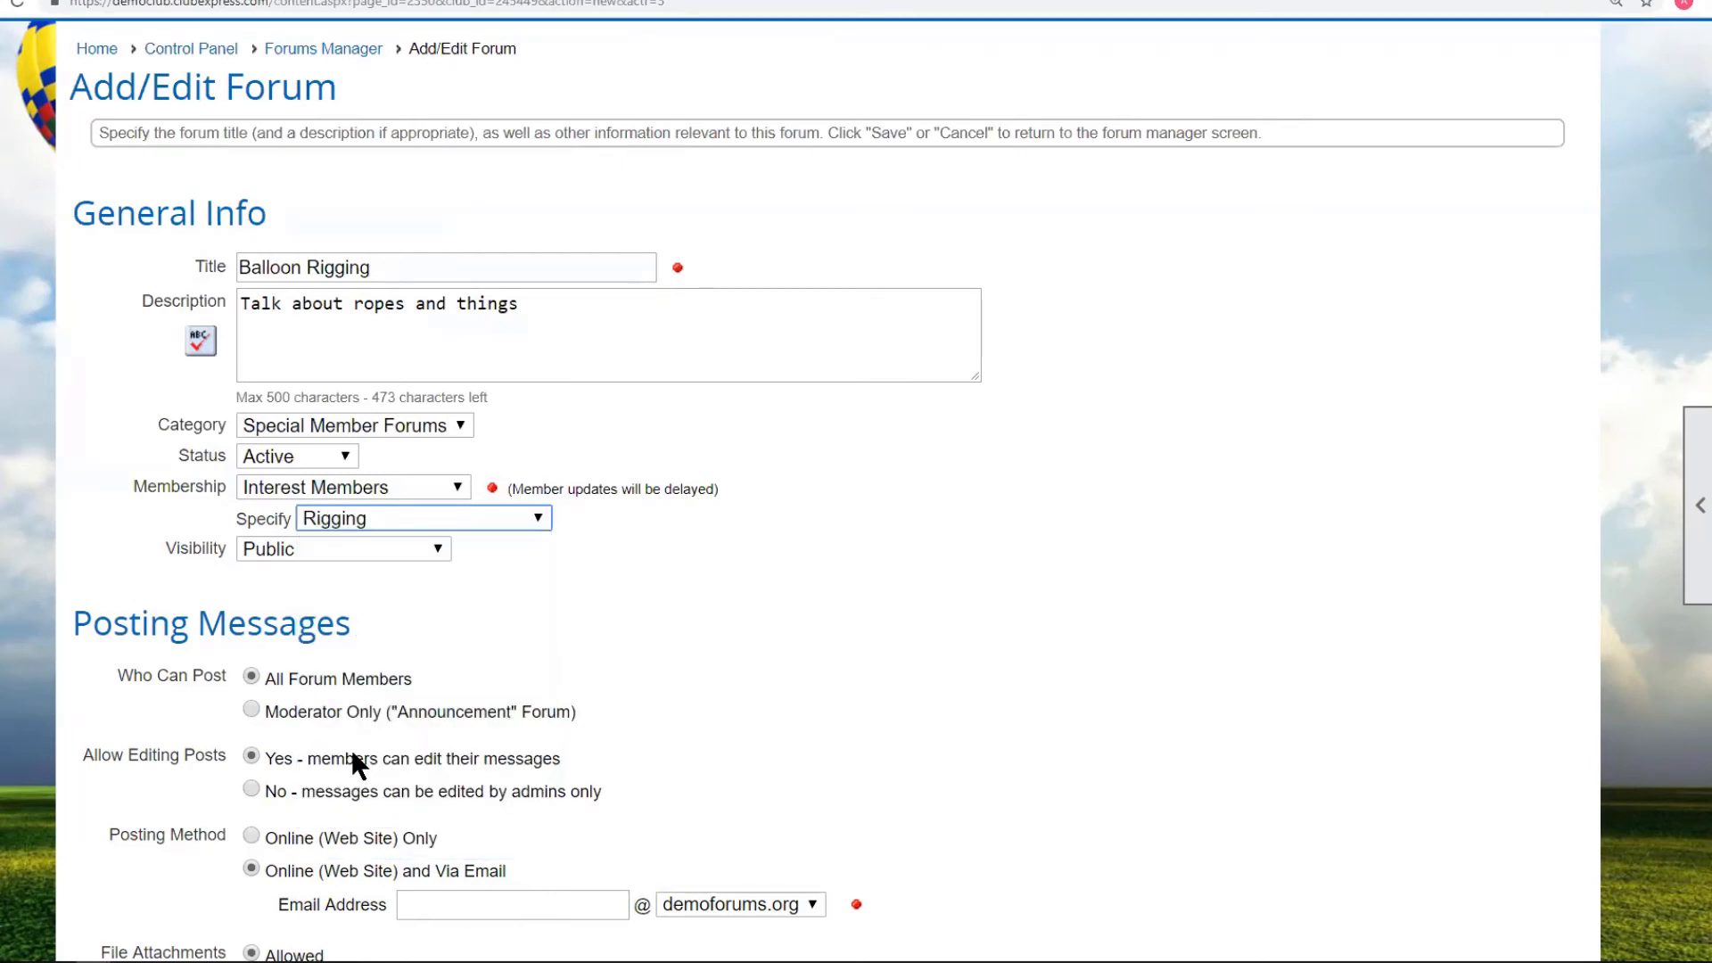
Make it visible to forum members only, allow online-only posting, and save the forum.
left_click(440, 547)
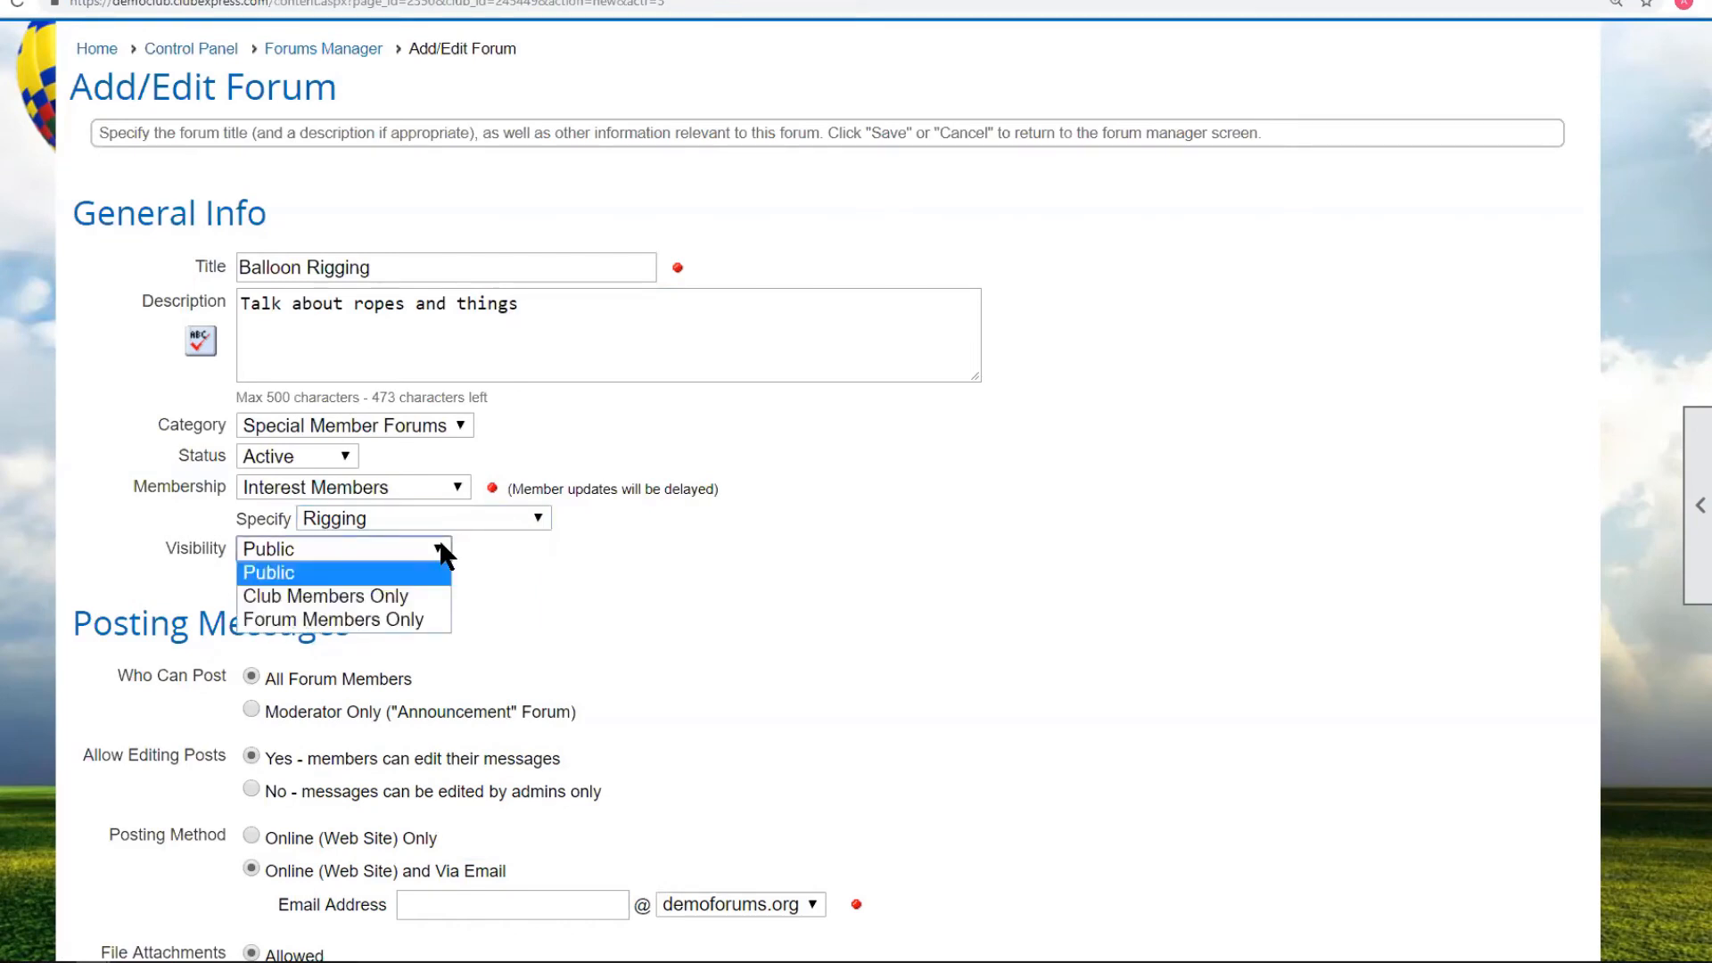
left_click(370, 617)
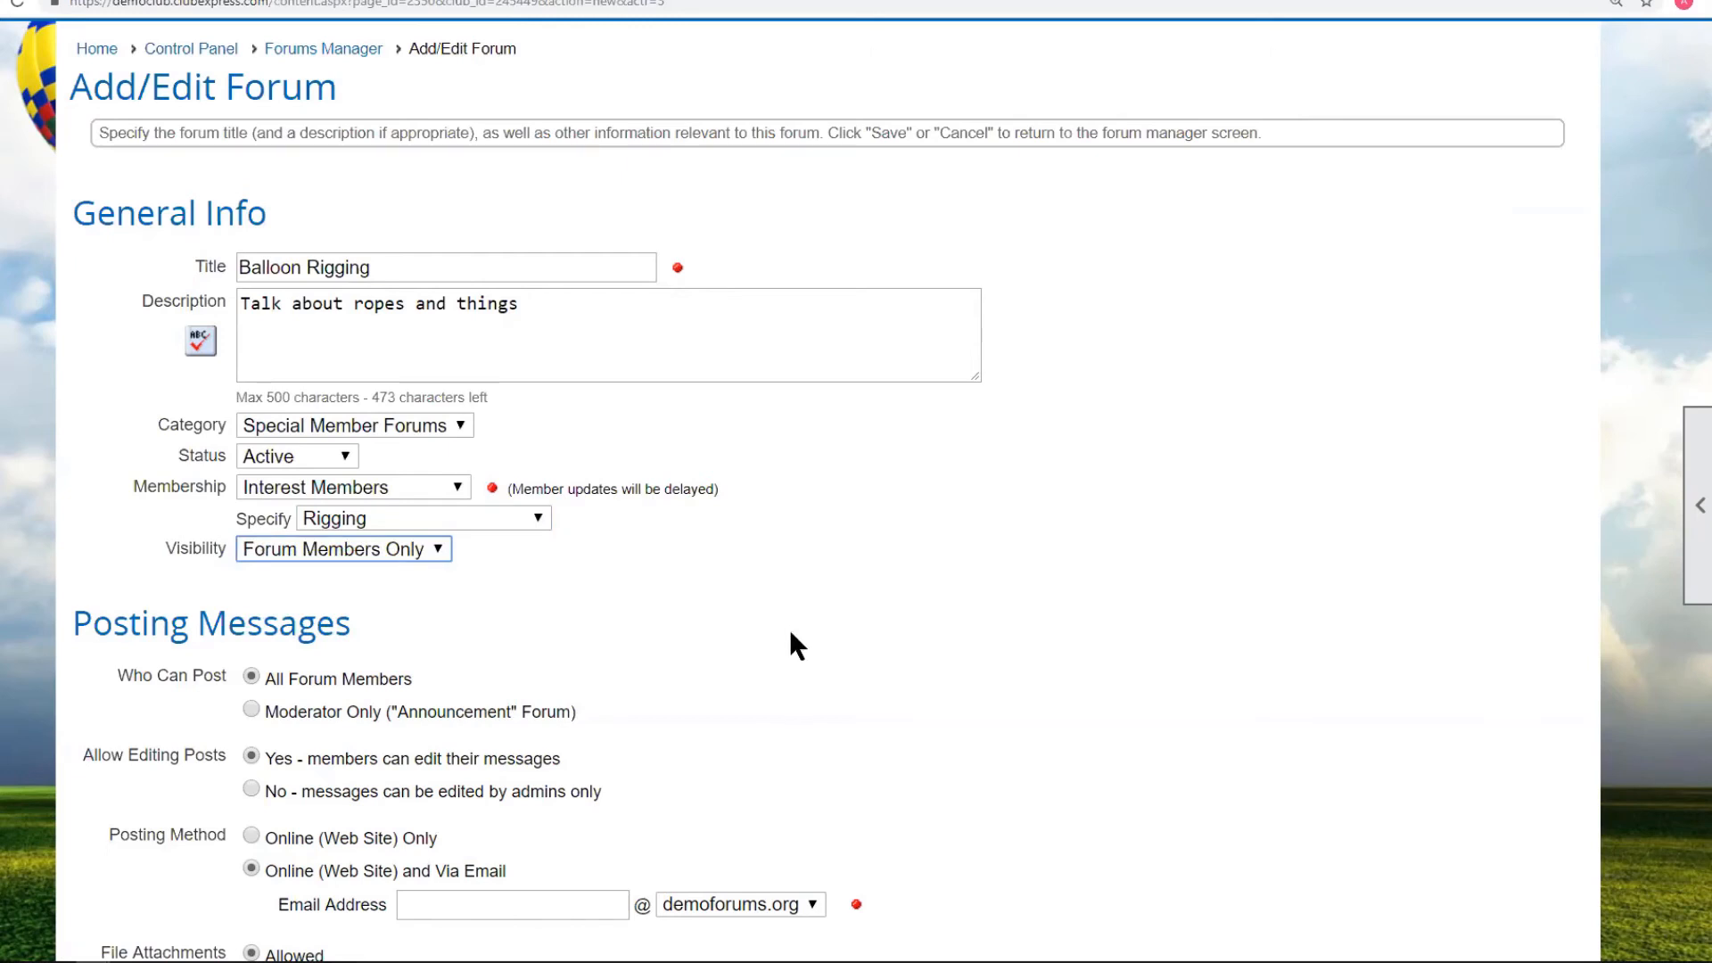
scroll(775, 629, "down", 3)
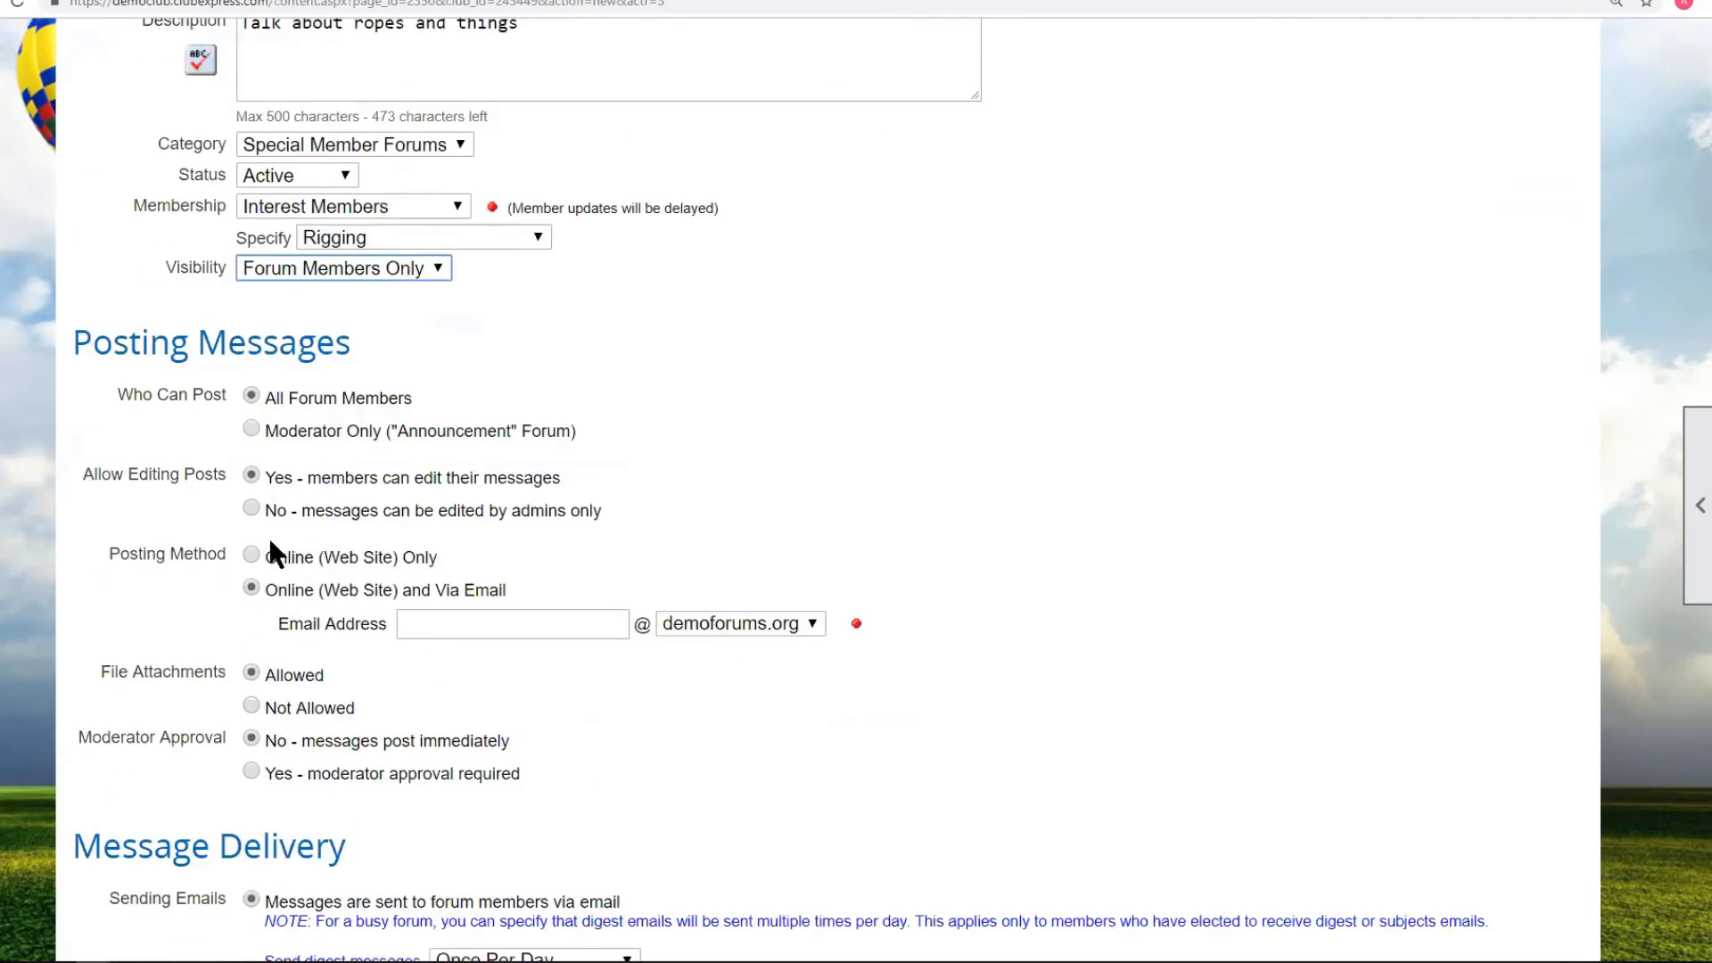
left_click(252, 556)
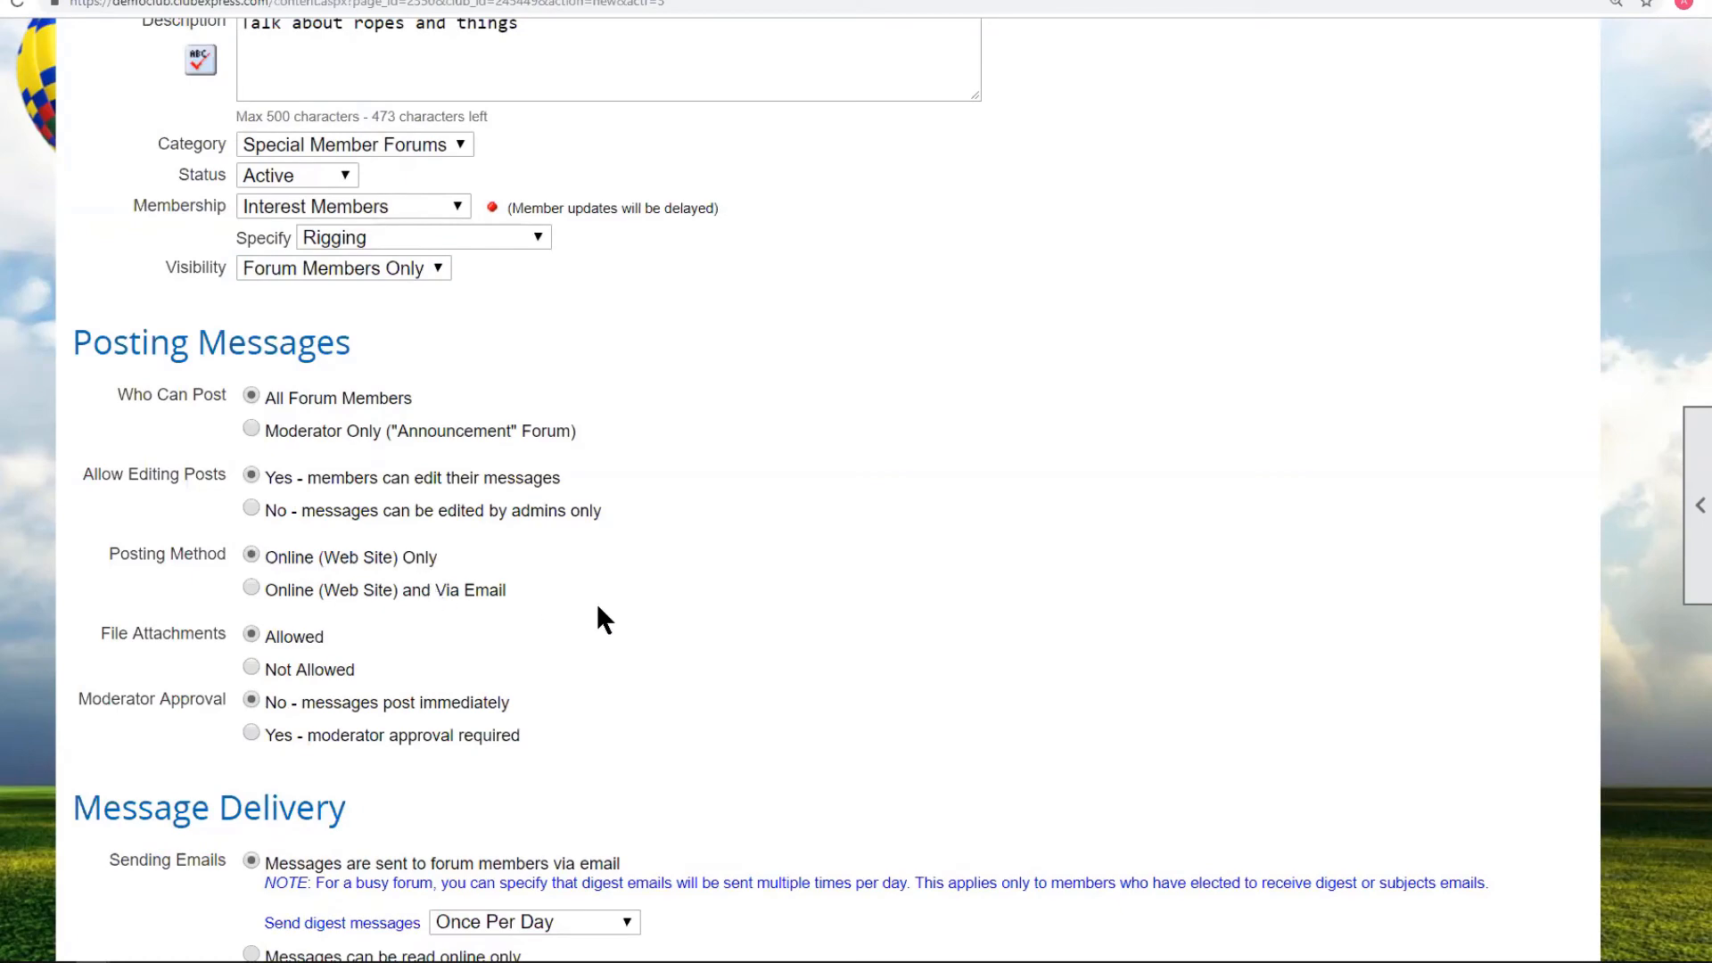
scroll(596, 616, "down", 5)
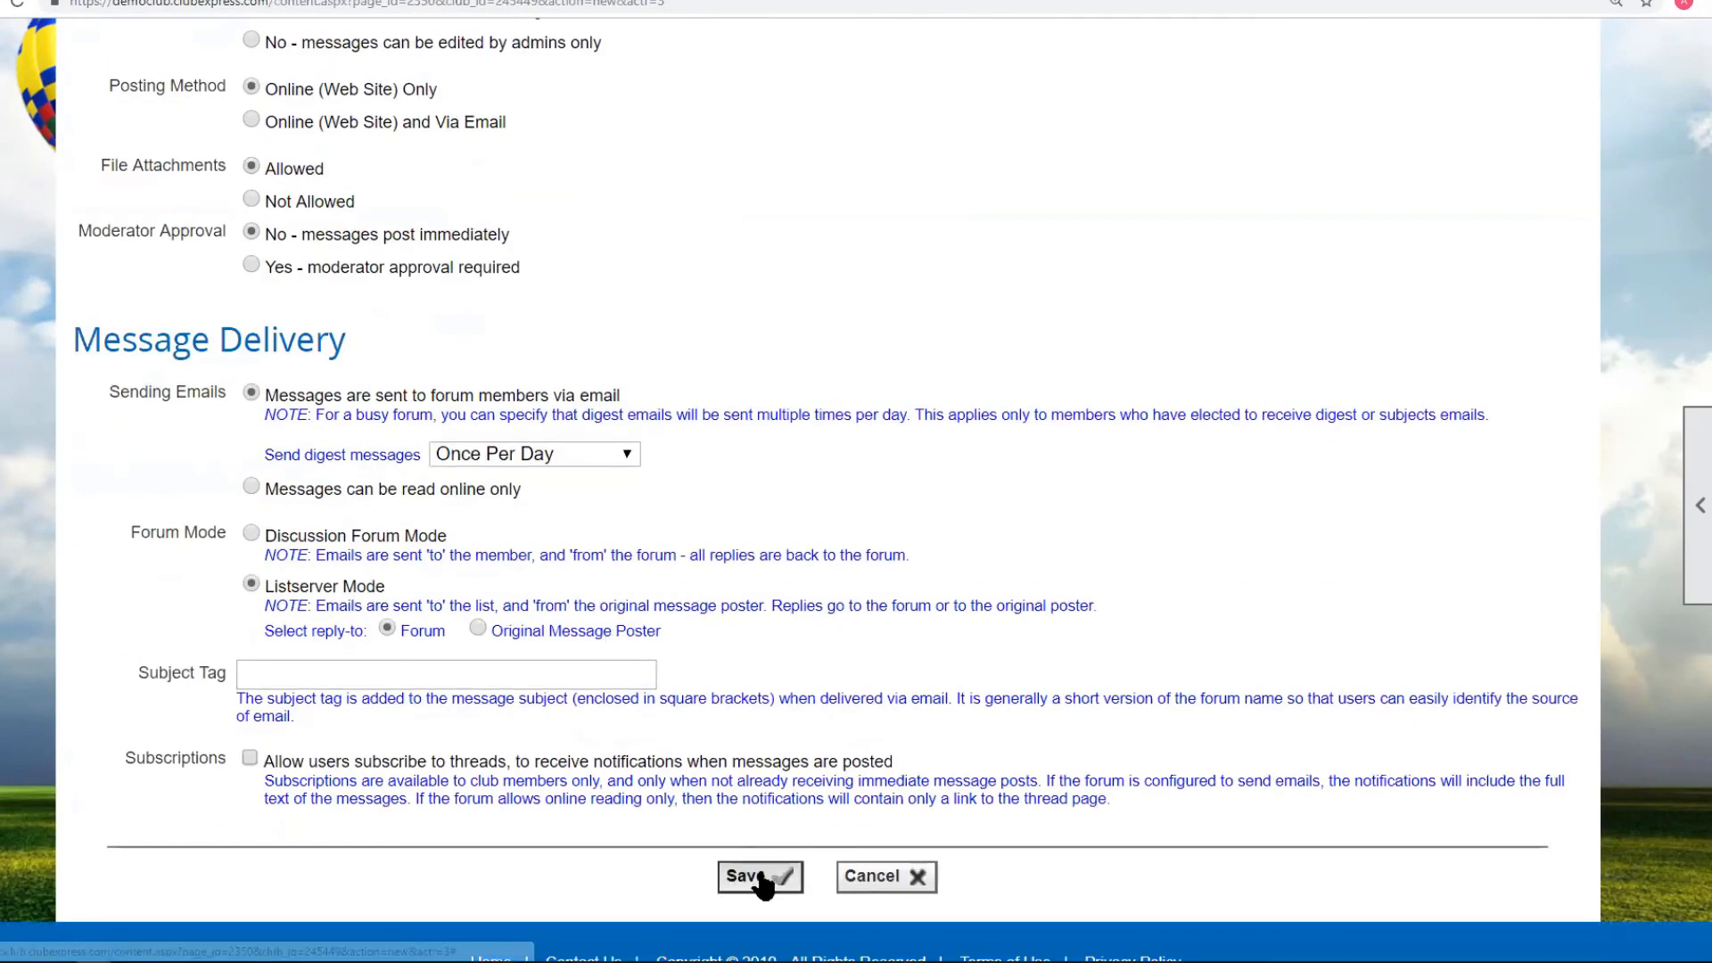
left_click(762, 878)
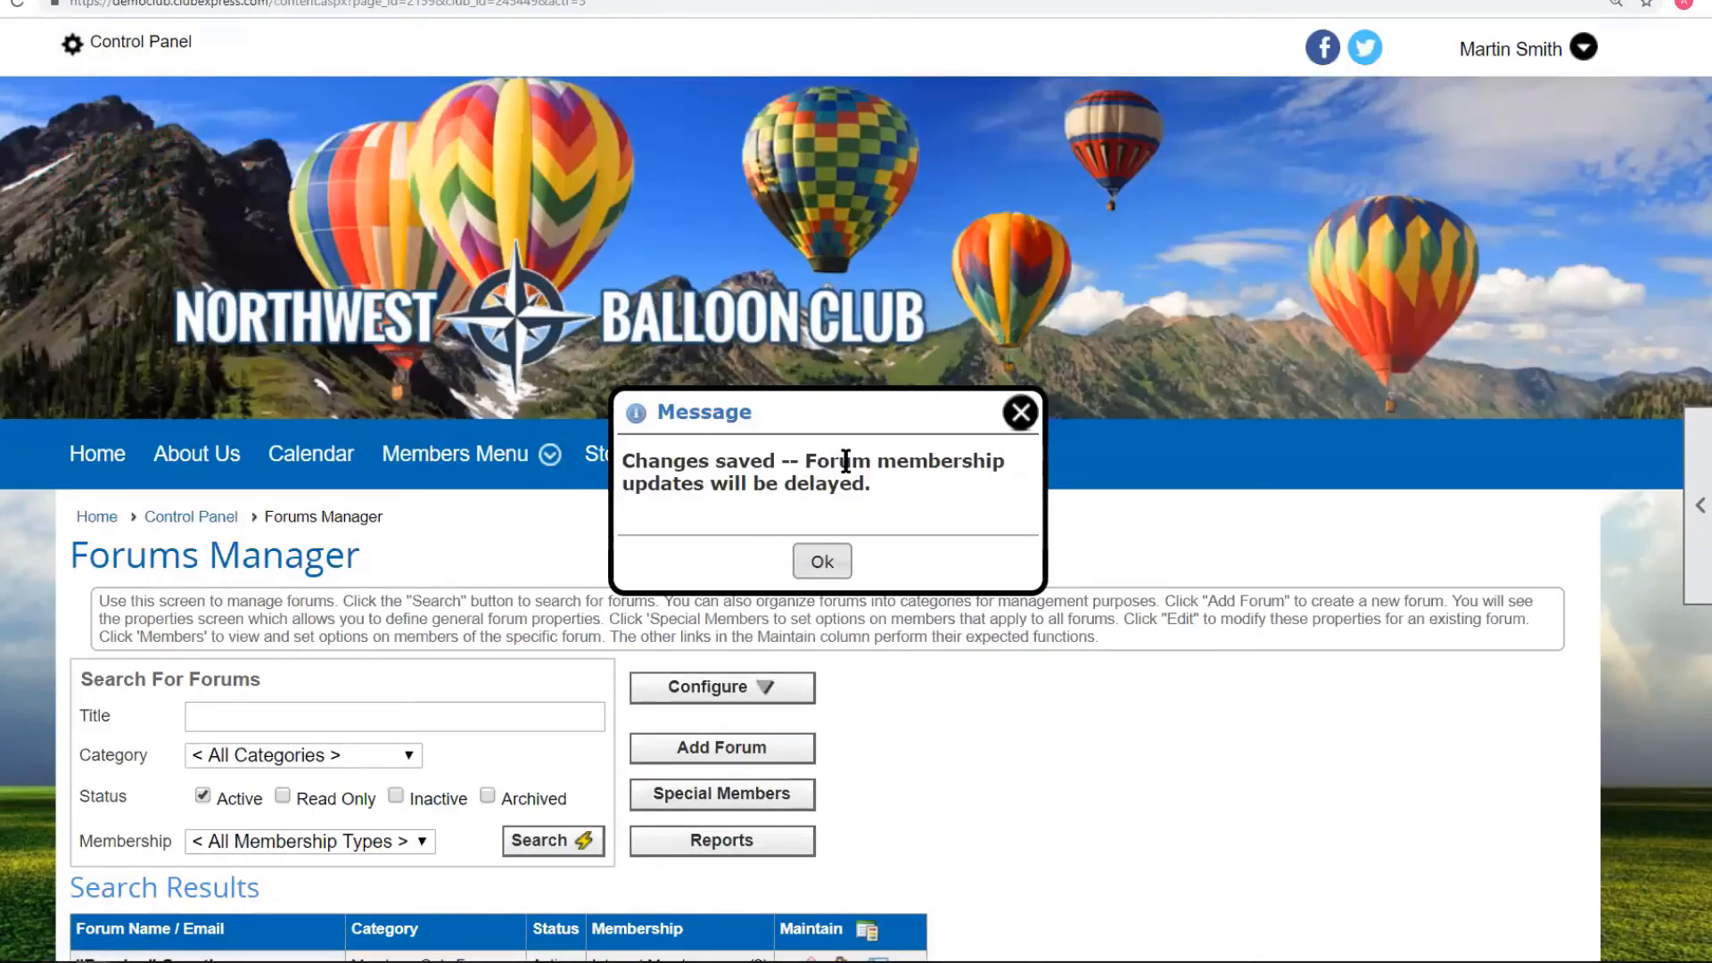
Dismiss the saved message and open the empty Balloon Rigging forum under Special Member Forums.
left_click(831, 555)
mouse_move(375, 463)
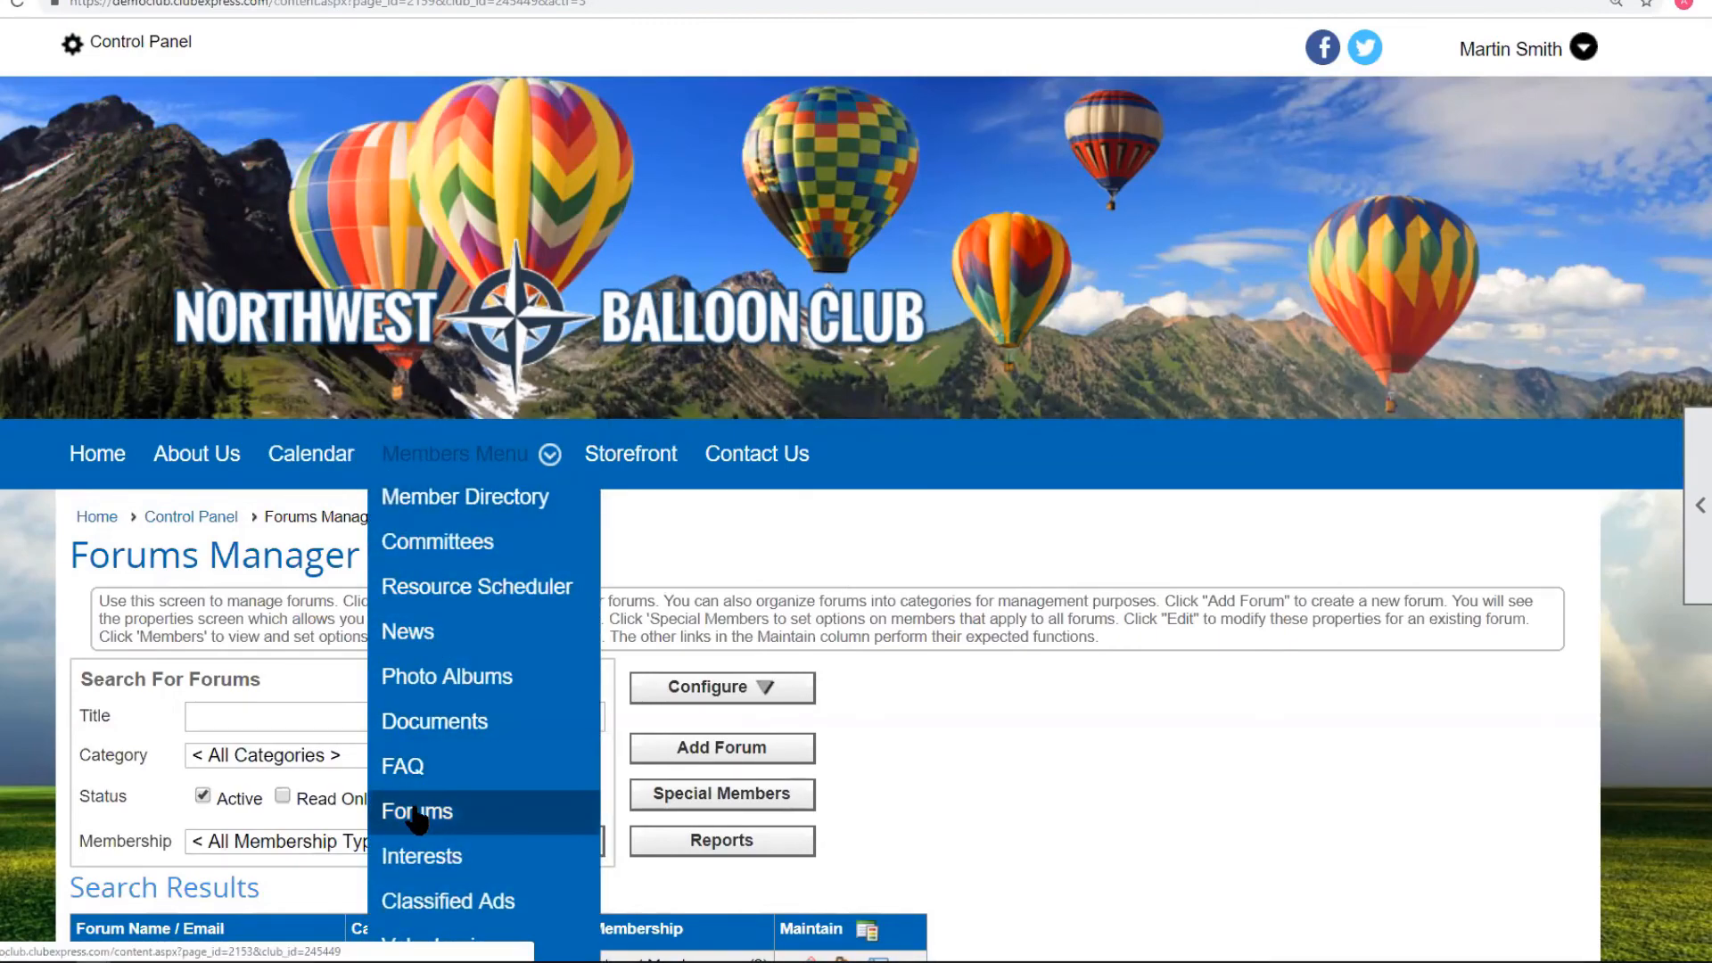
left_click(497, 802)
scroll(978, 625, "down", 7)
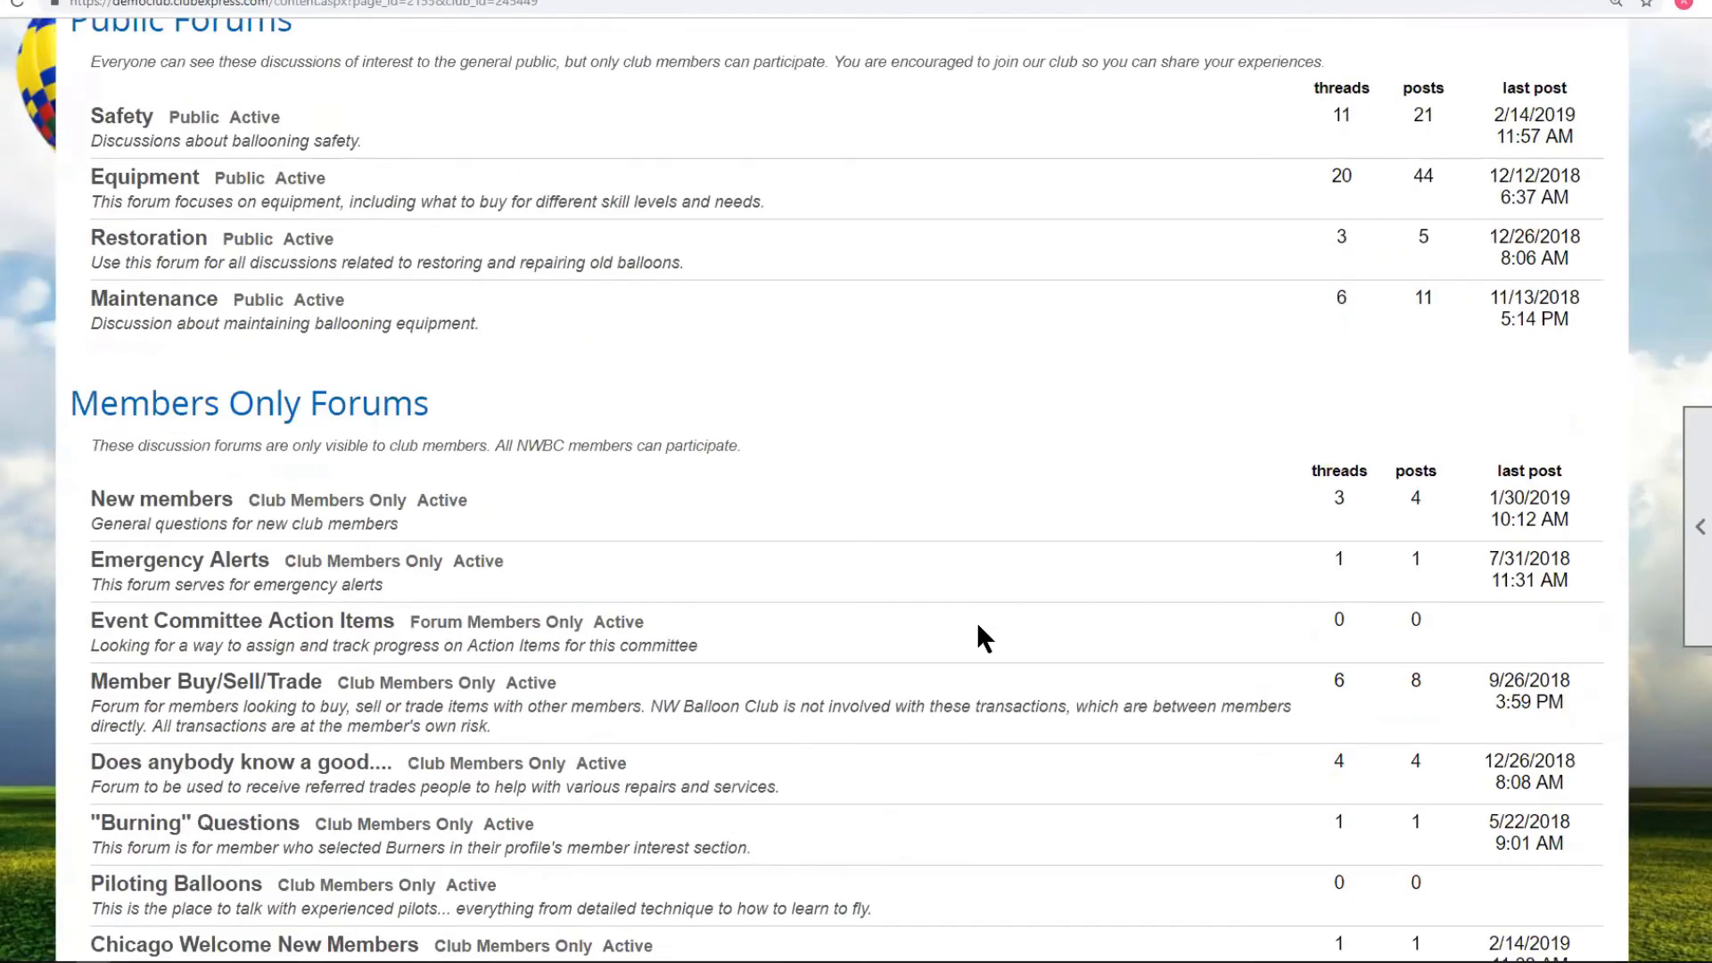
scroll(981, 637, "down", 7)
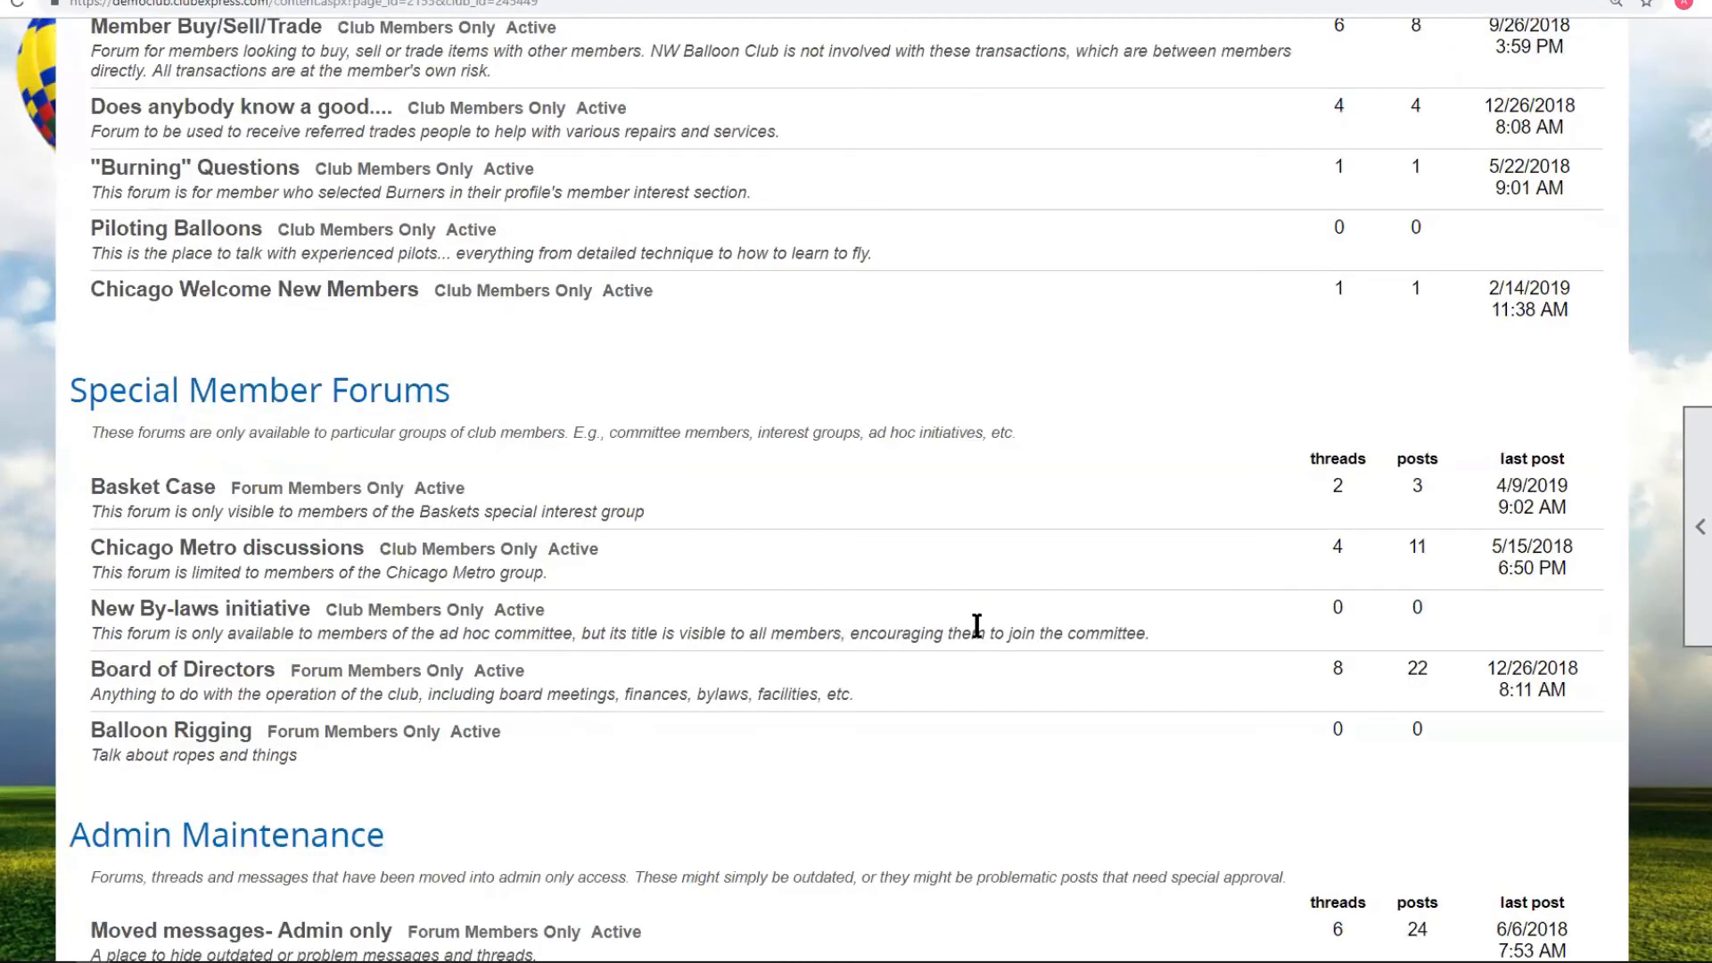
left_click(194, 744)
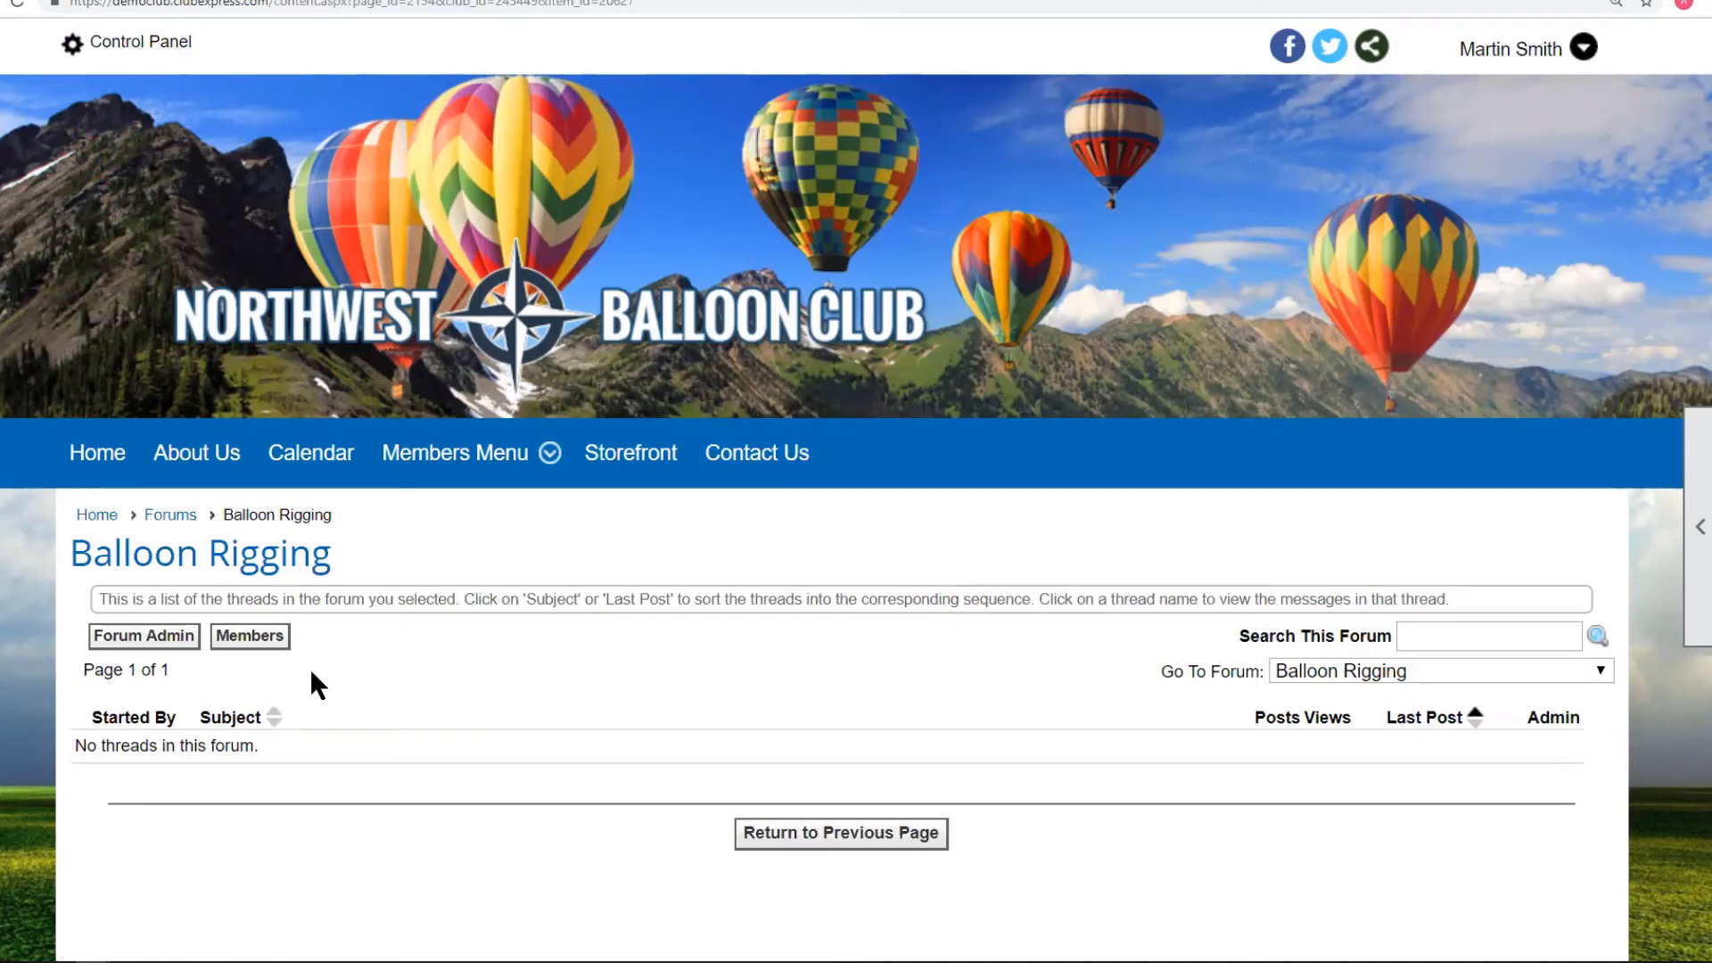
left_click(1541, 52)
Log in as a different user with the member's user name and password.
left_click(1318, 336)
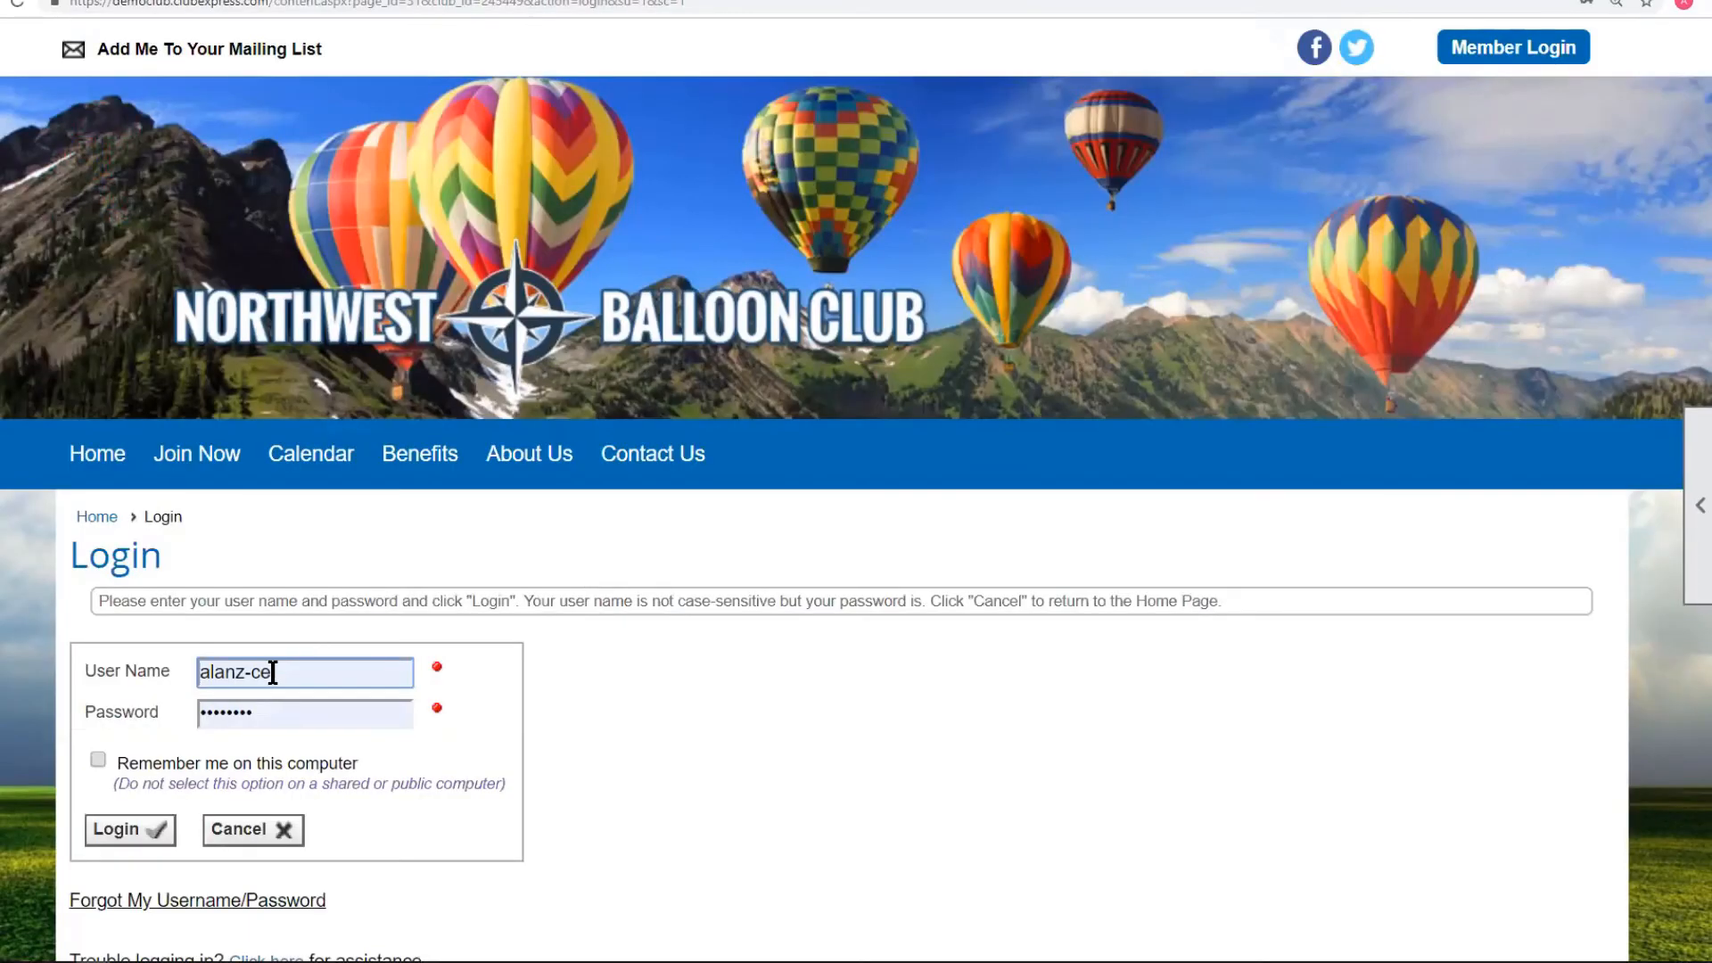
key("ctrl+a")
type("msmith")
key("Tab")
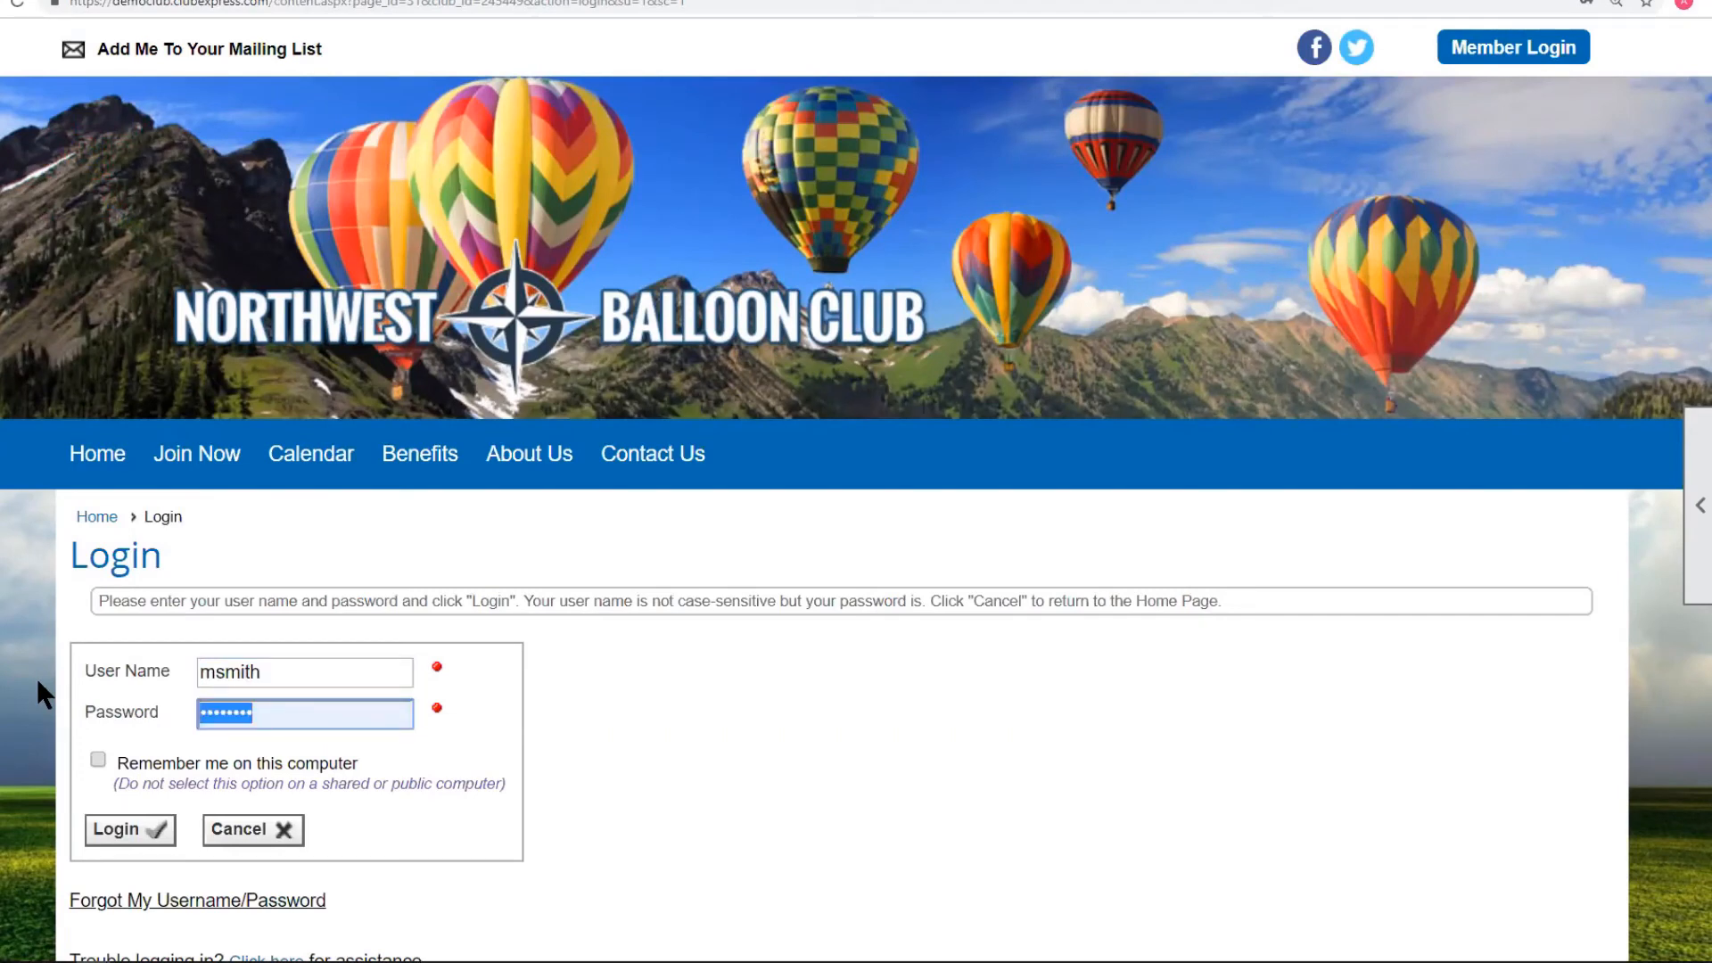
type("•••••")
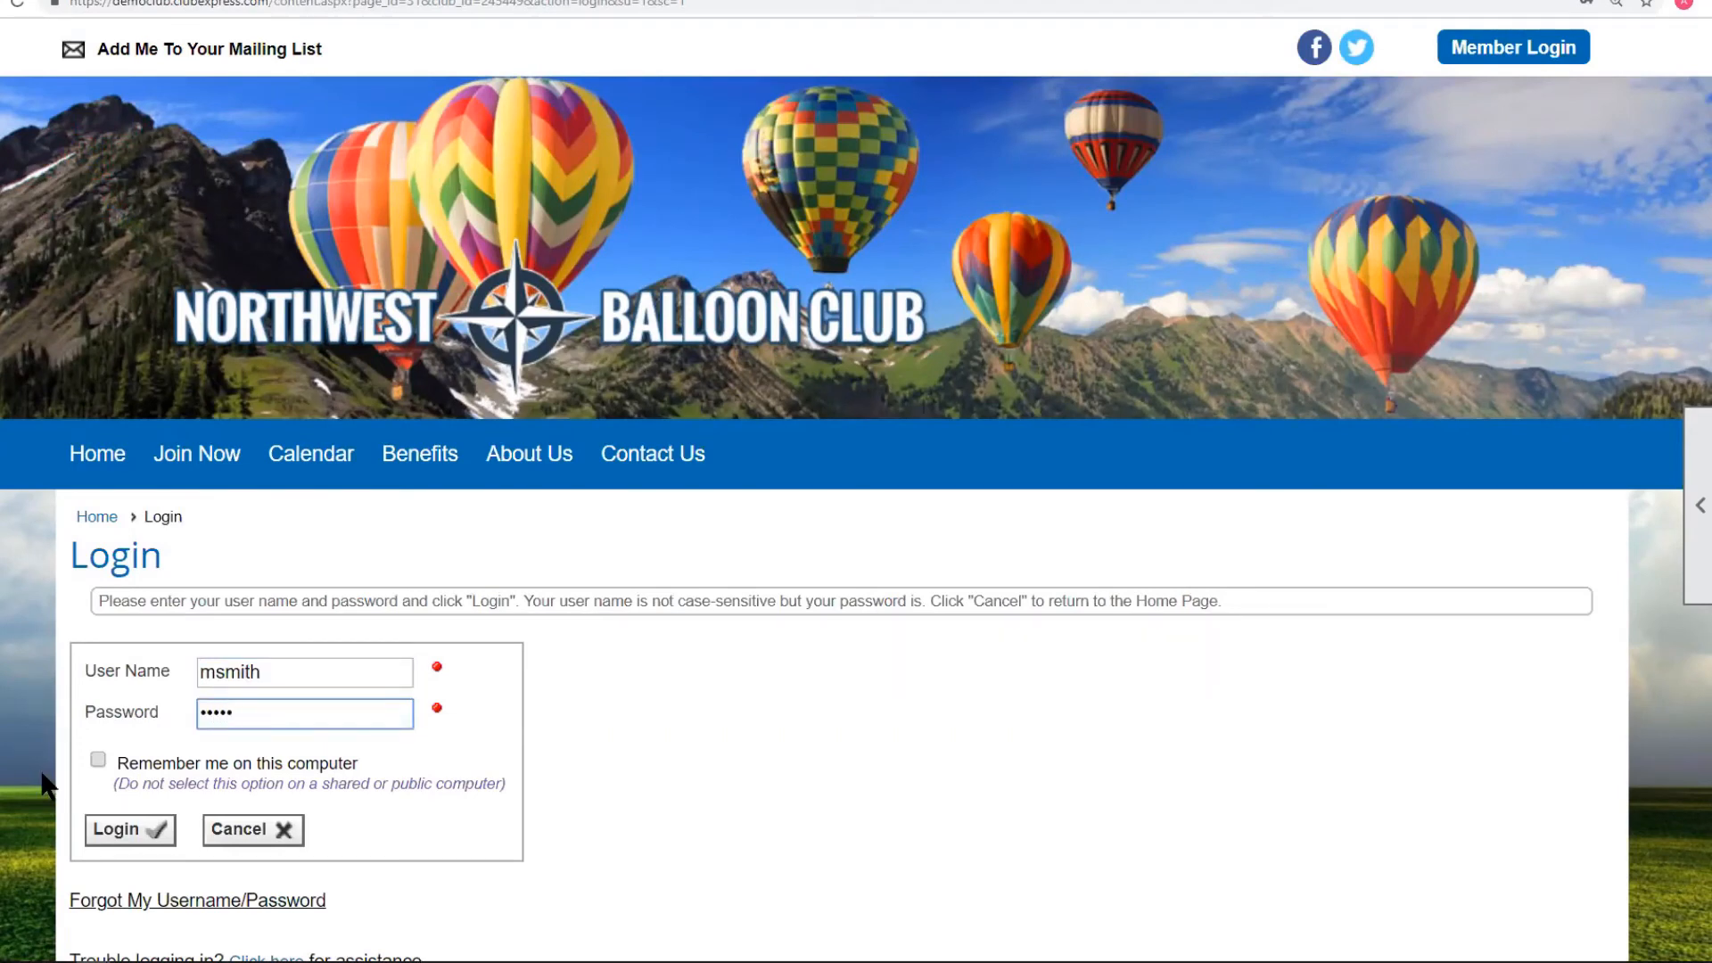
left_click(145, 830)
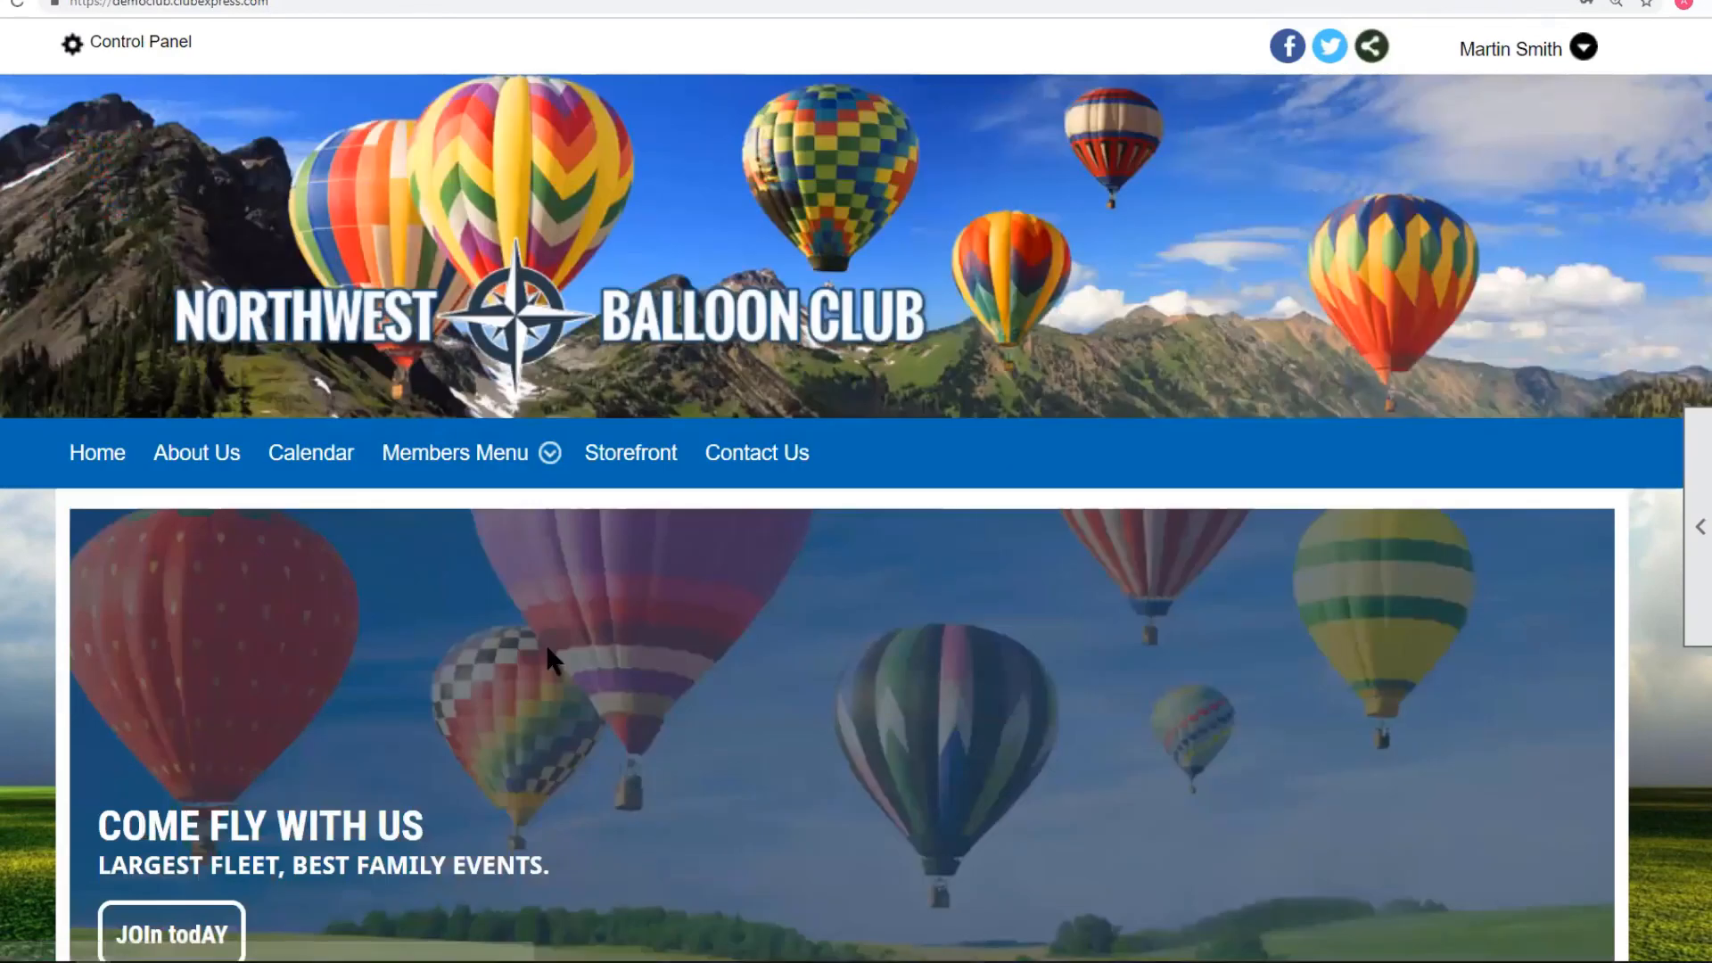
View the Balloon Rigging forum, then go back to the main Forums list.
mouse_move(436, 457)
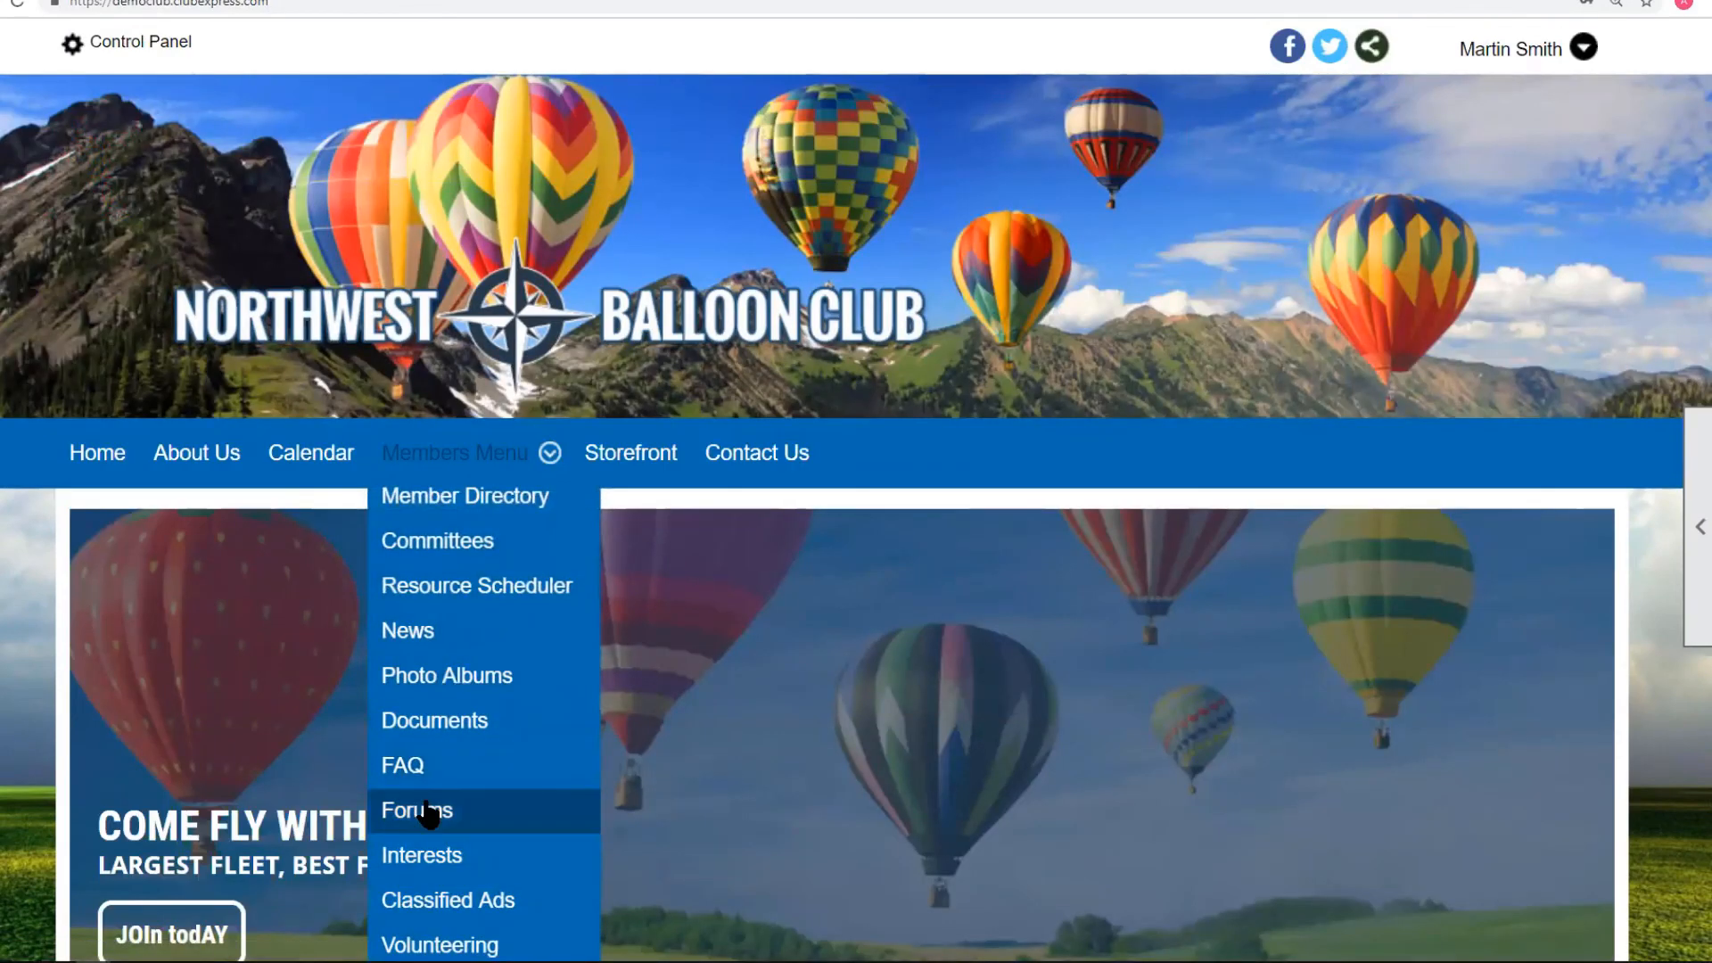
scroll(790, 628, "down", 8)
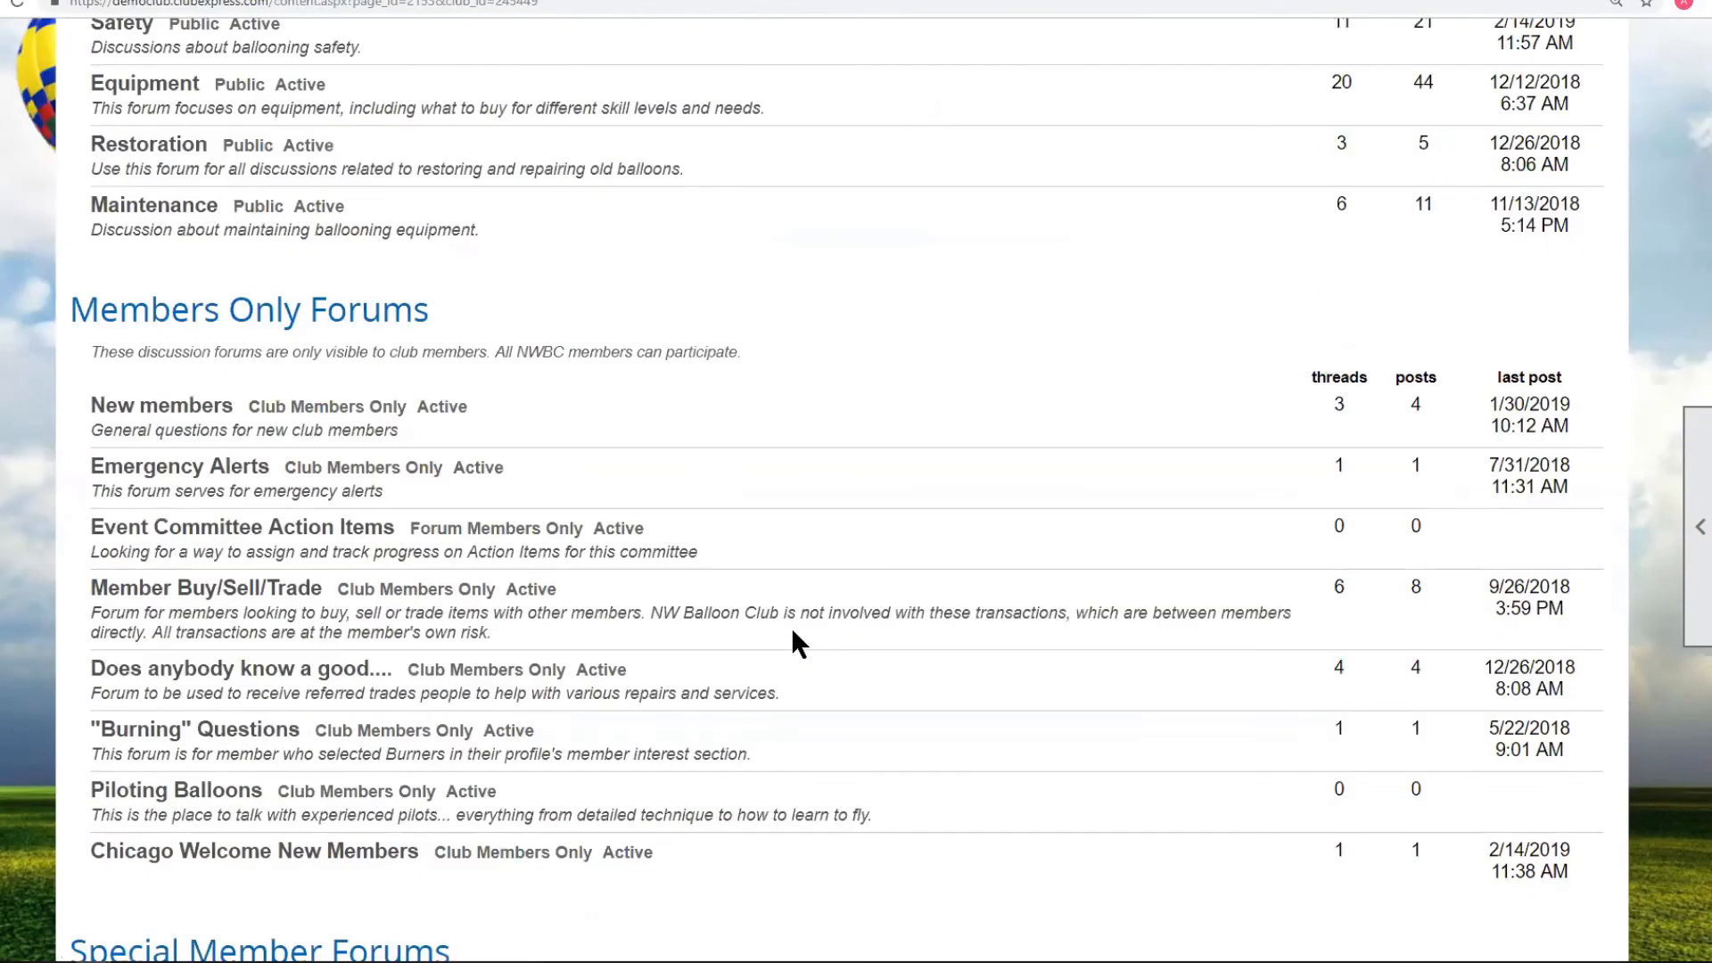
scroll(789, 627, "down", 5)
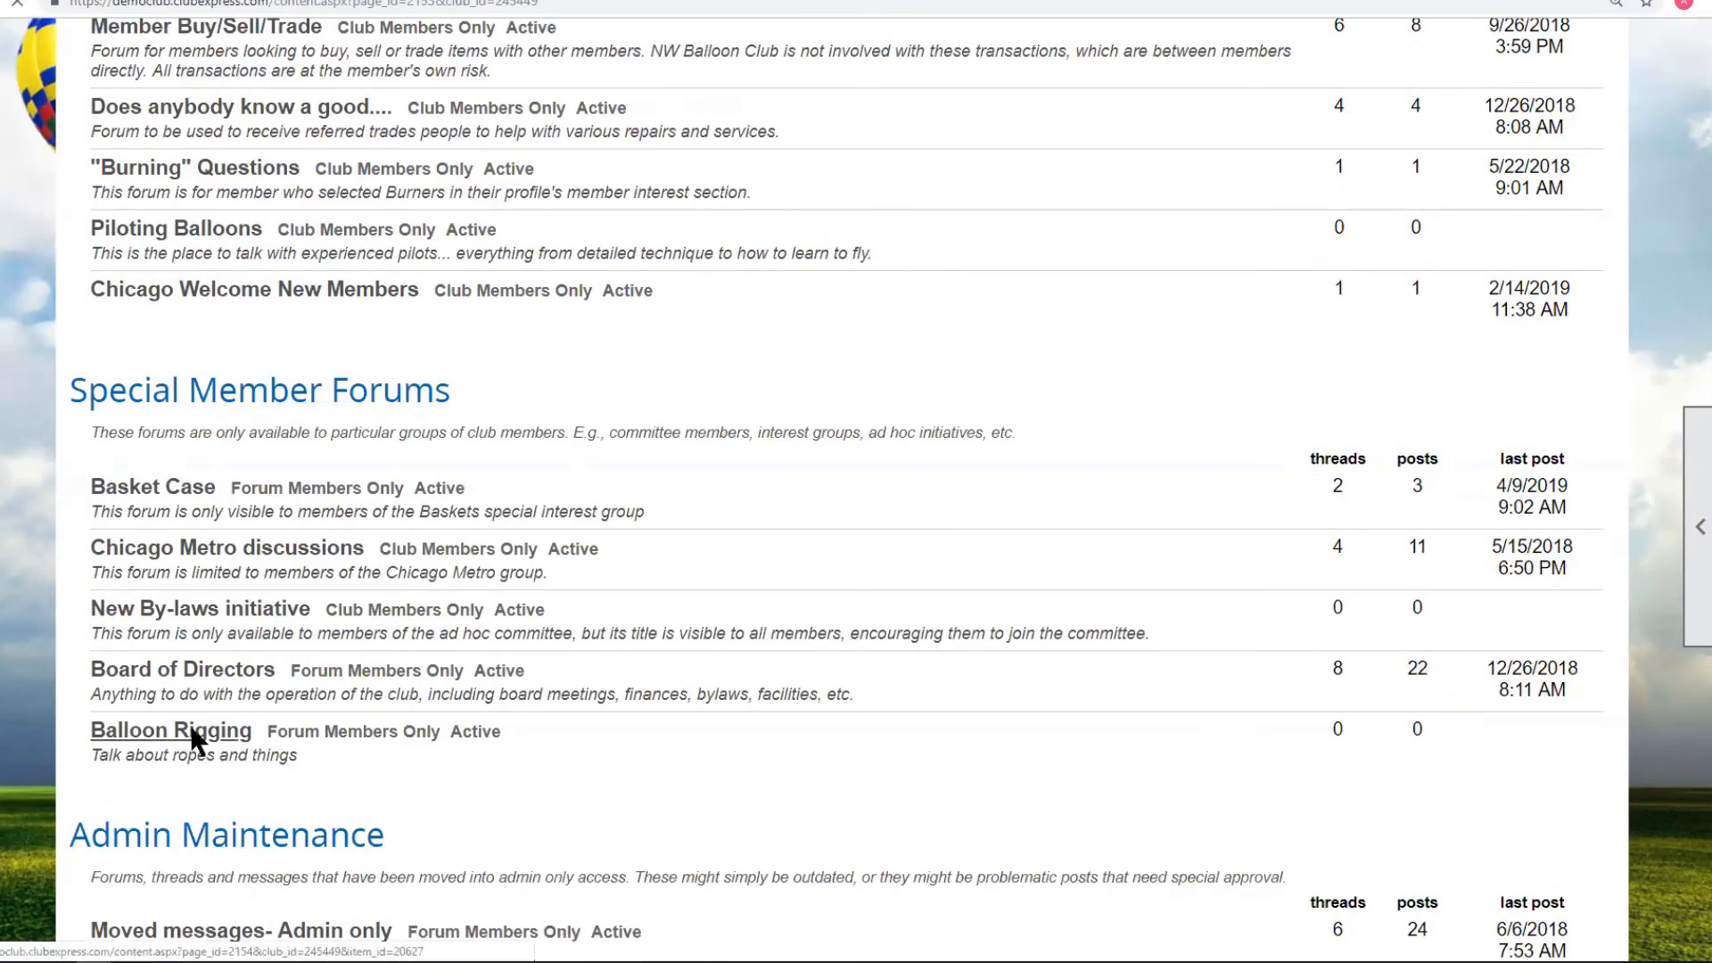
left_click(191, 741)
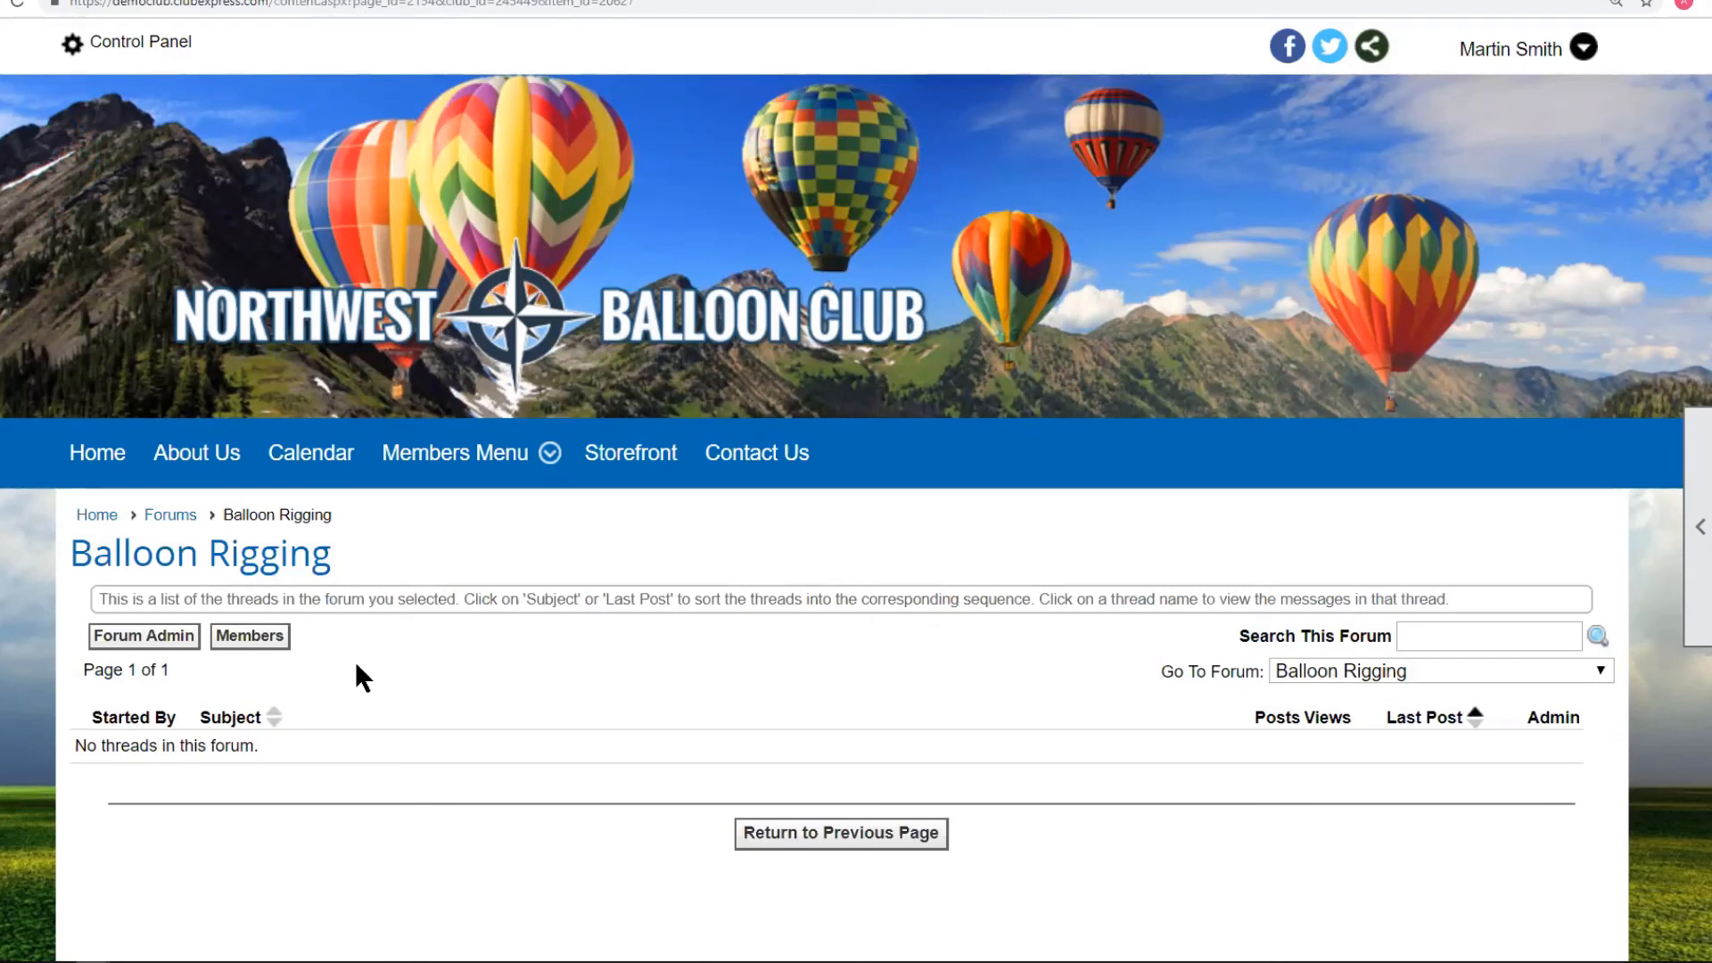
left_click(171, 515)
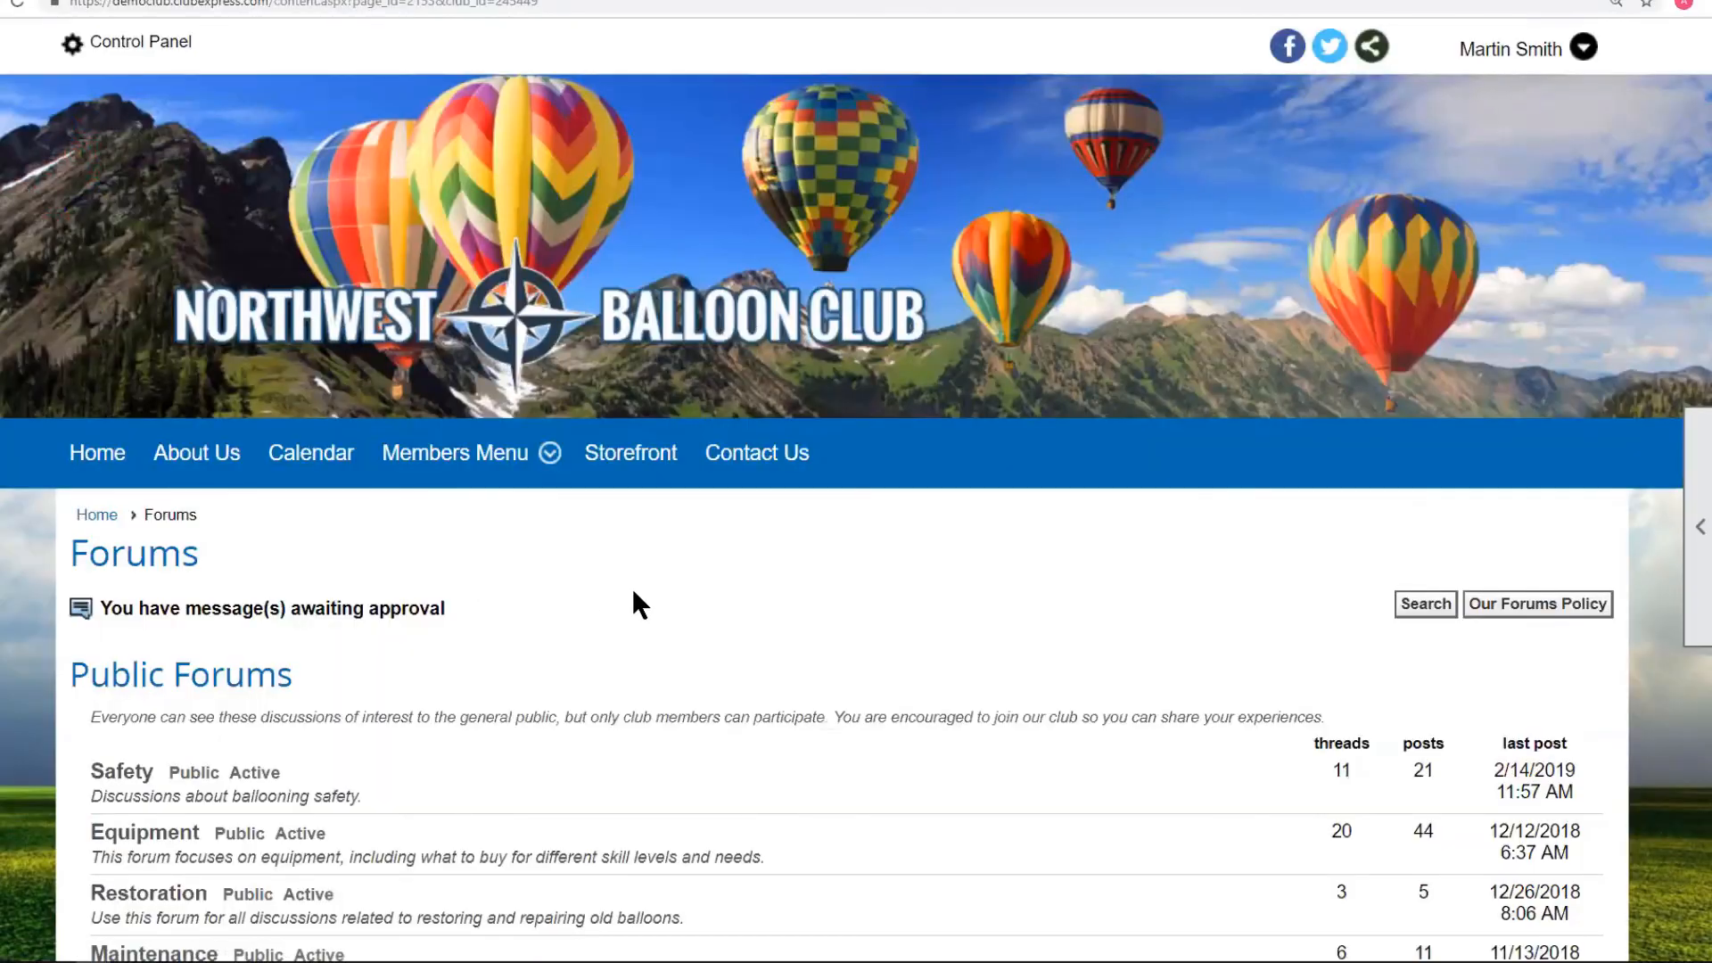
Check My Forum Preferences in Basket Case, then open the 'What kind of basket do you prefer?' thread.
scroll(633, 605, "down", 9)
scroll(622, 584, "down", 5)
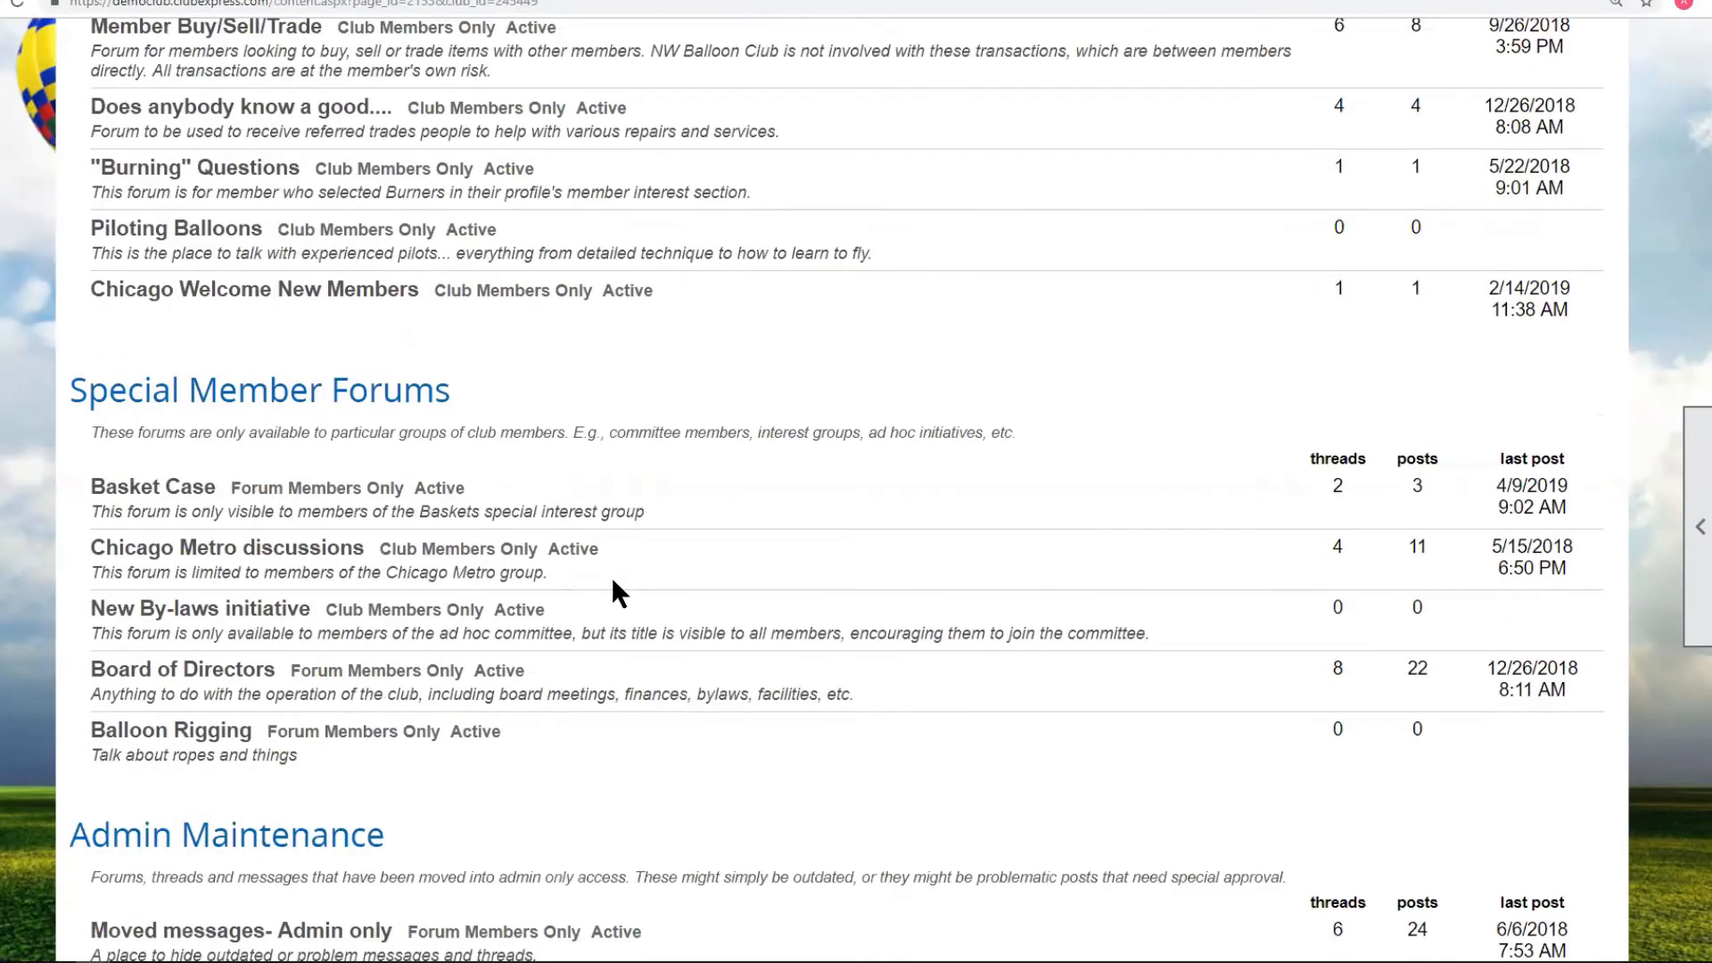
left_click(171, 497)
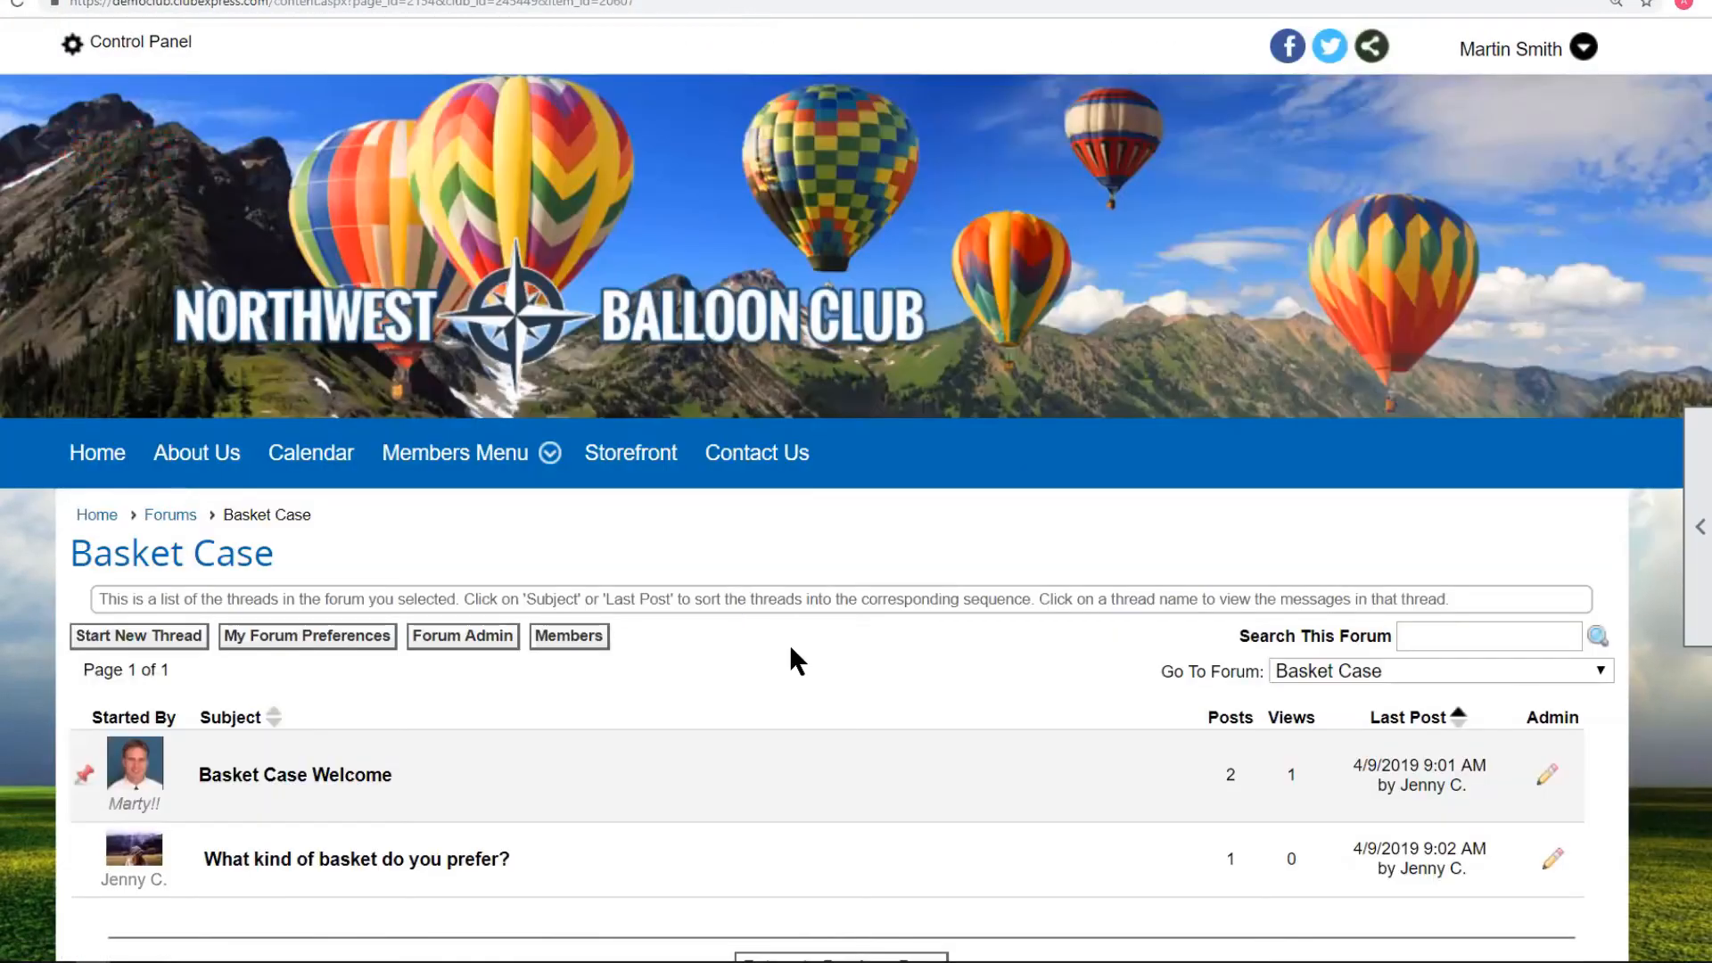
scroll(794, 656, "down", 2)
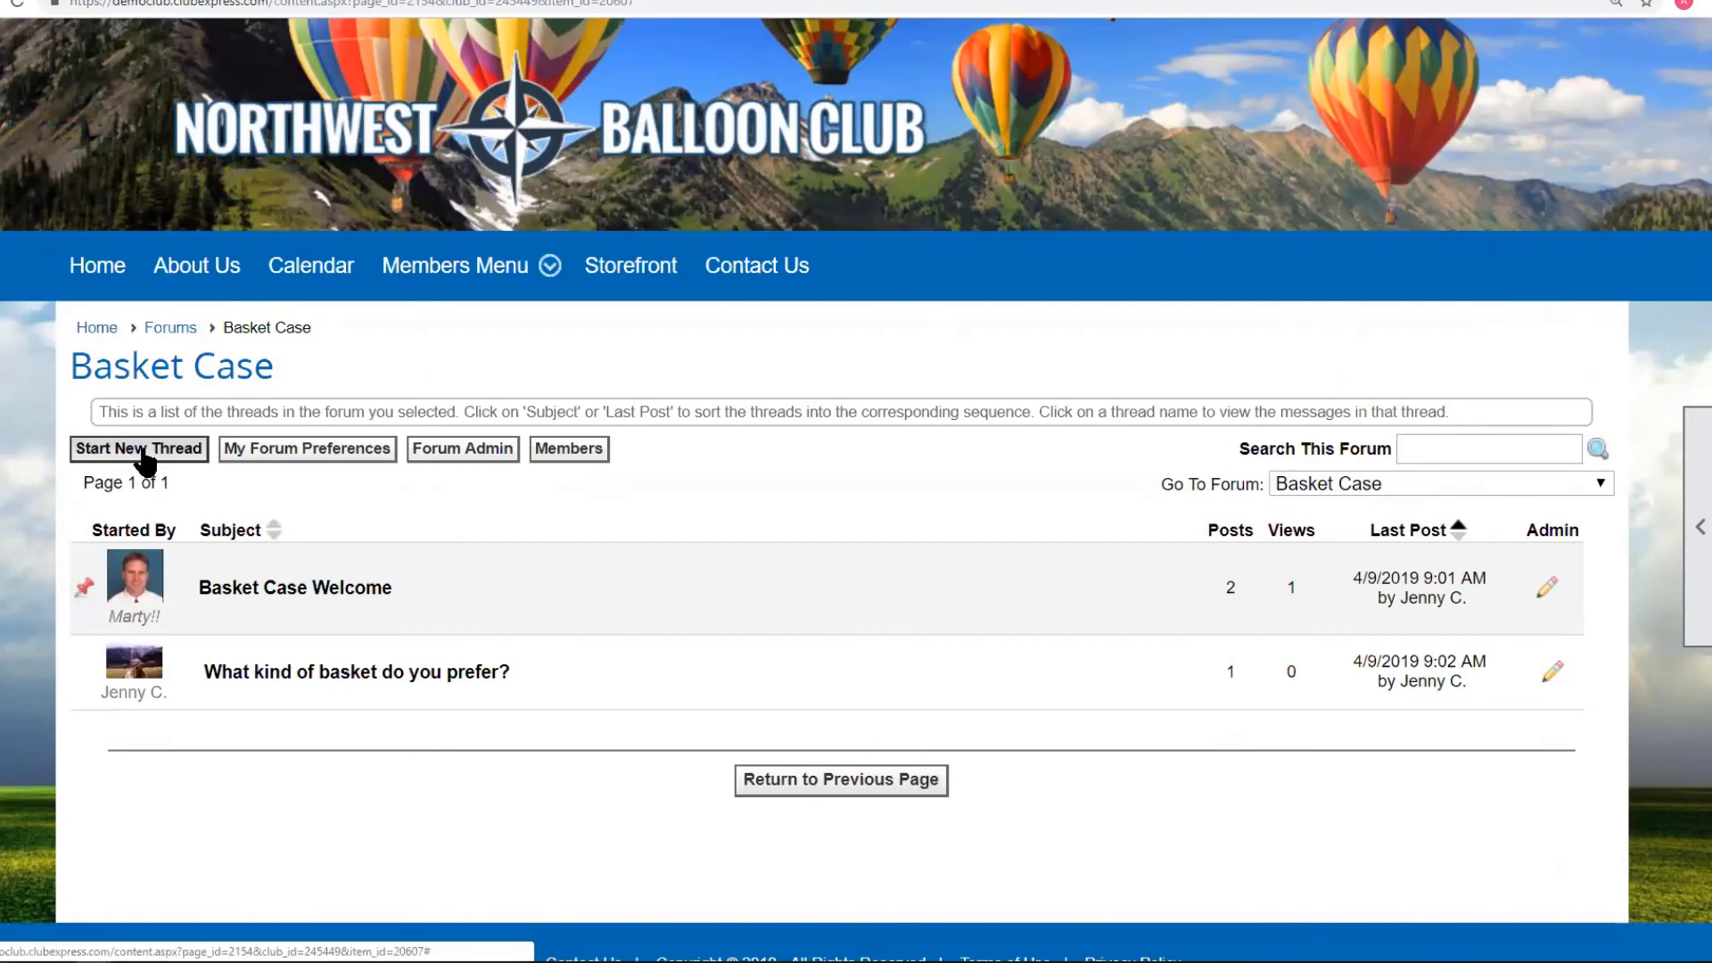
left_click(330, 457)
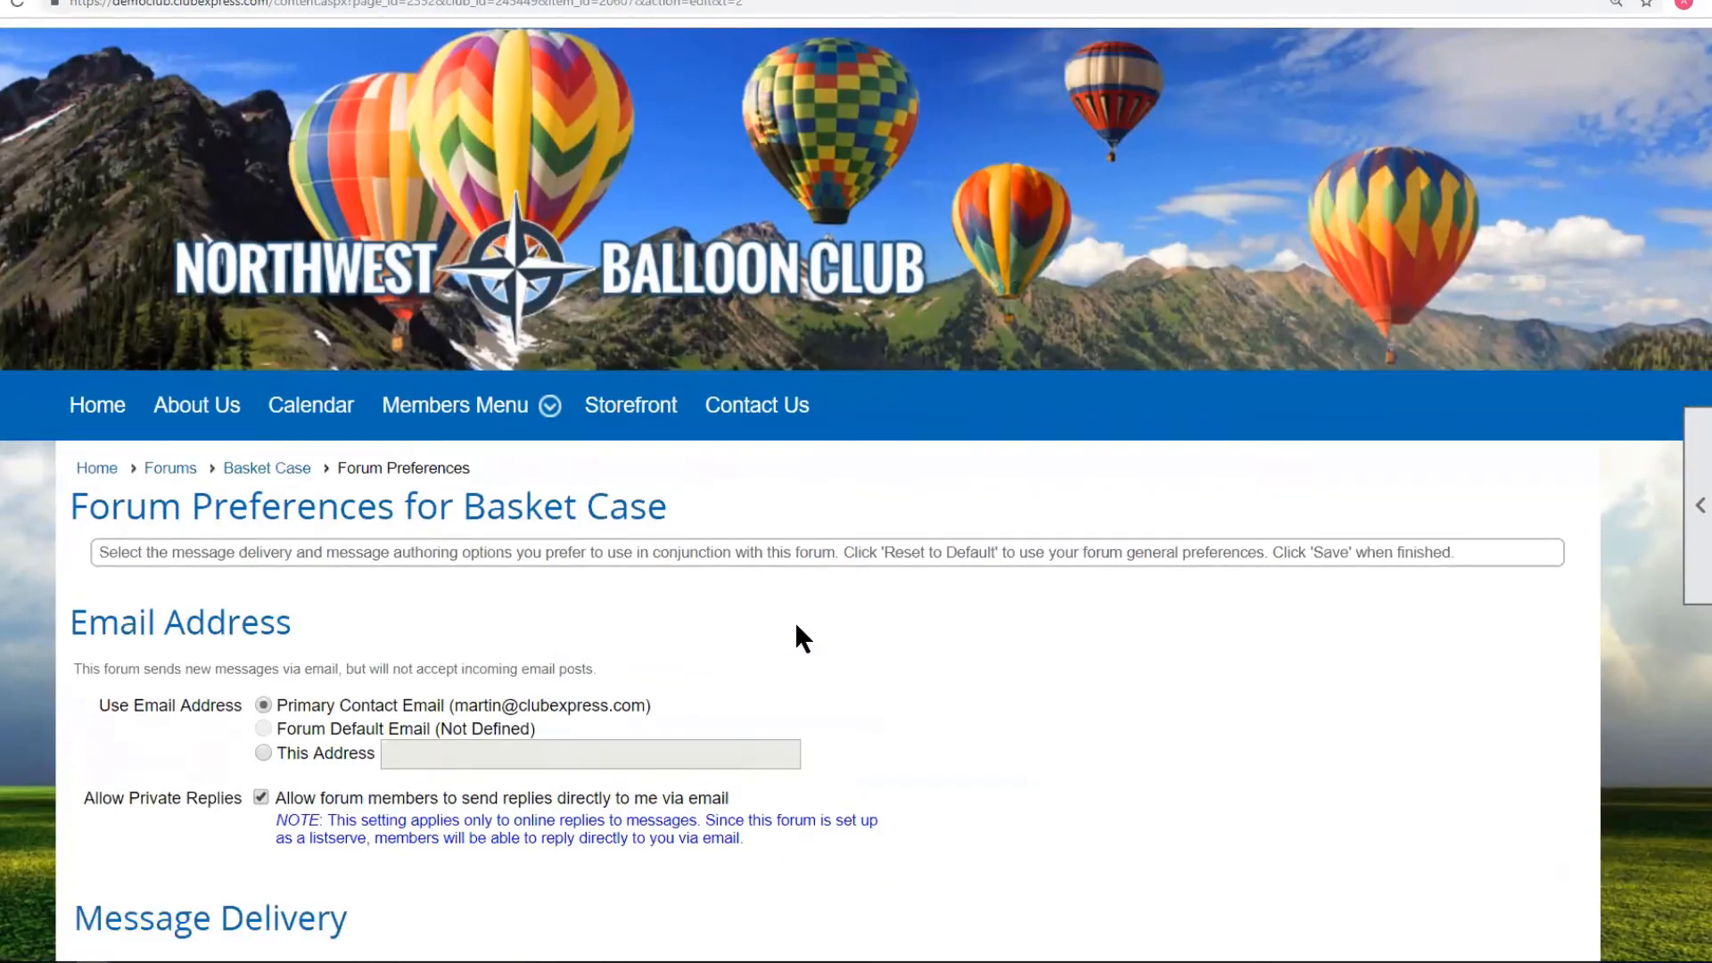
scroll(796, 627, "down", 8)
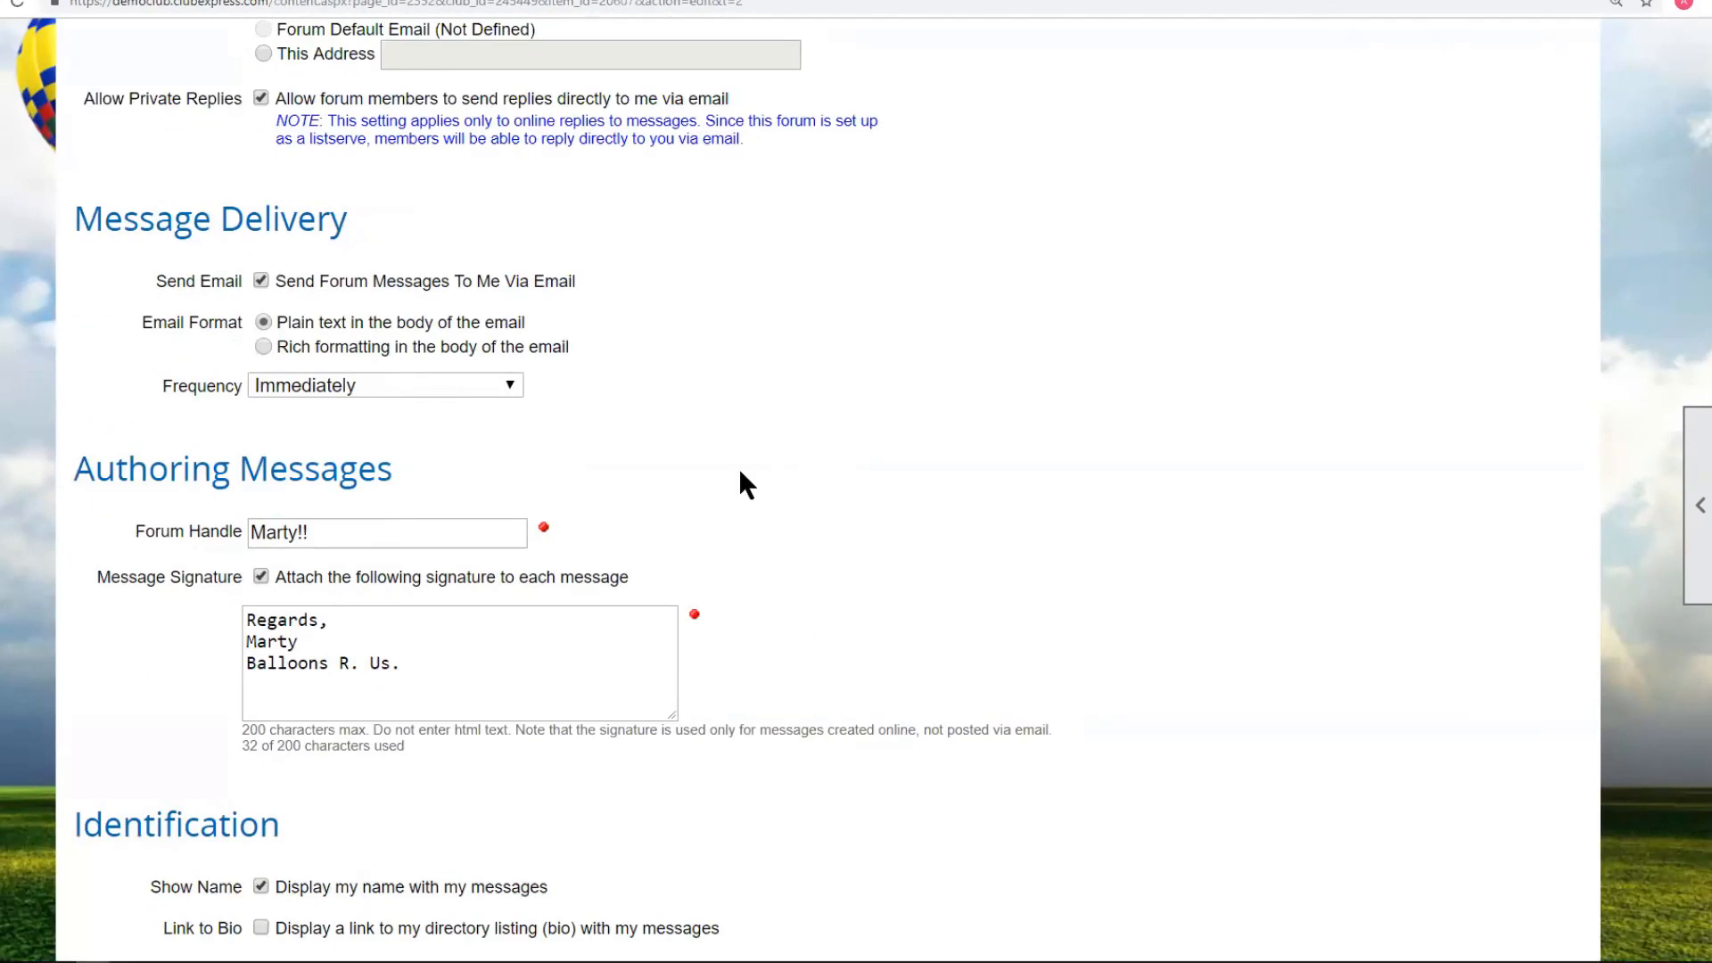
scroll(747, 485, "up", 8)
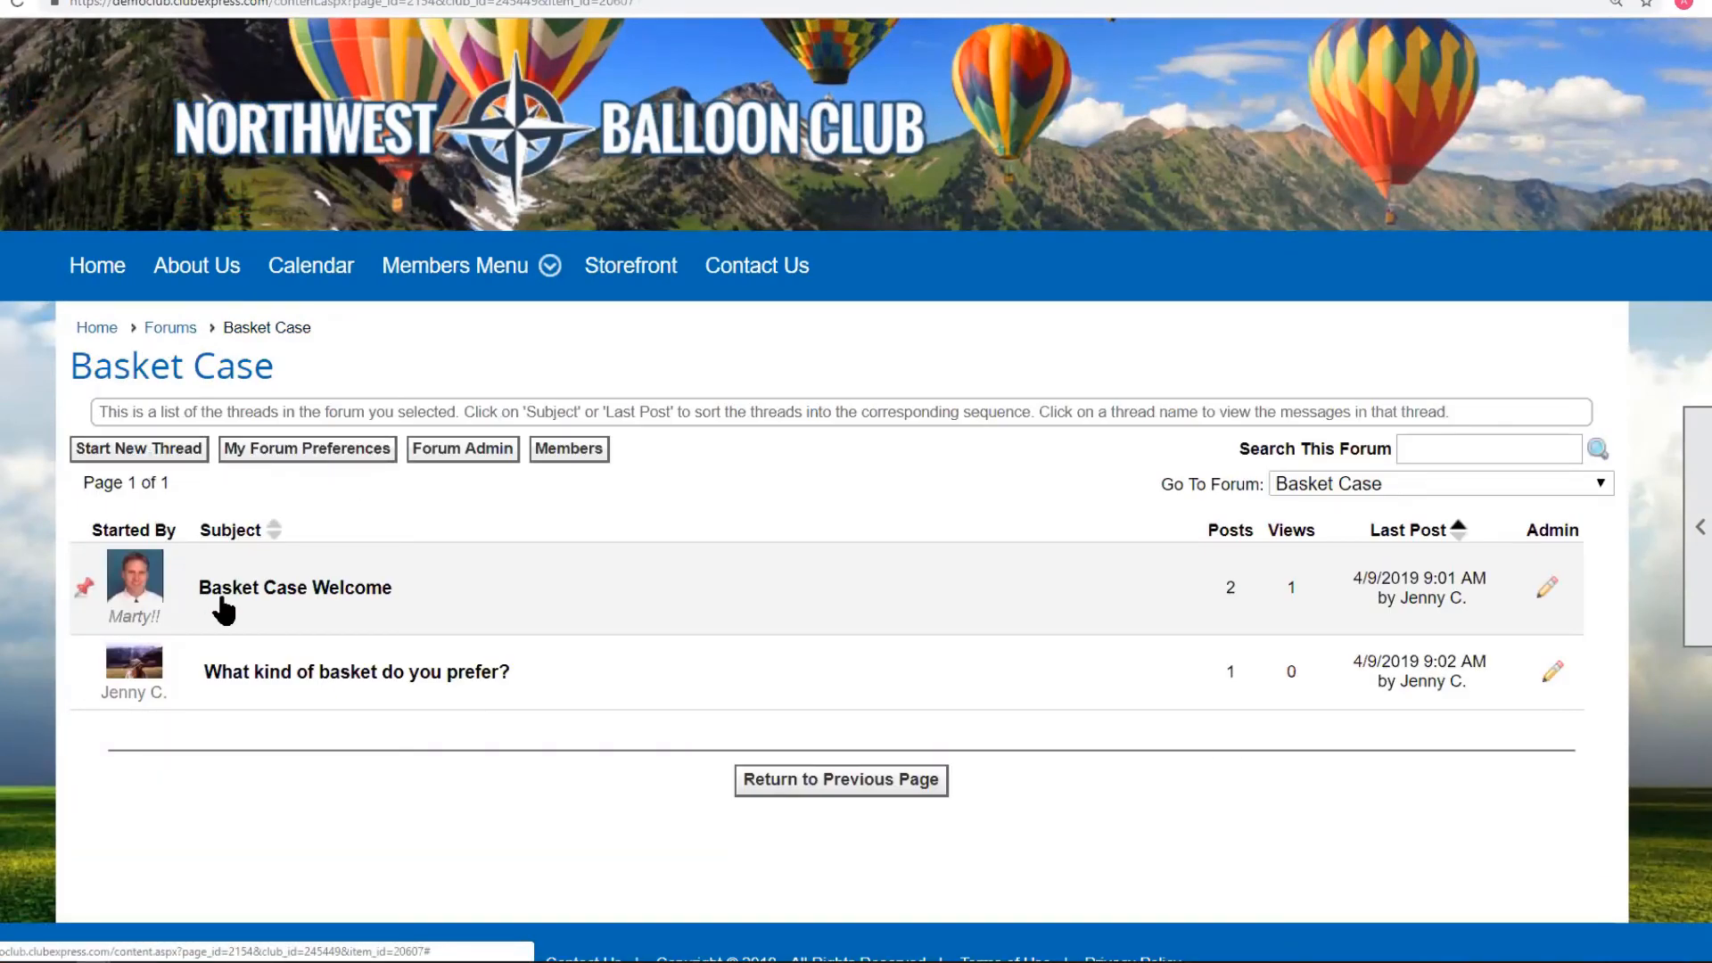
left_click(344, 679)
scroll(526, 642, "down", 3)
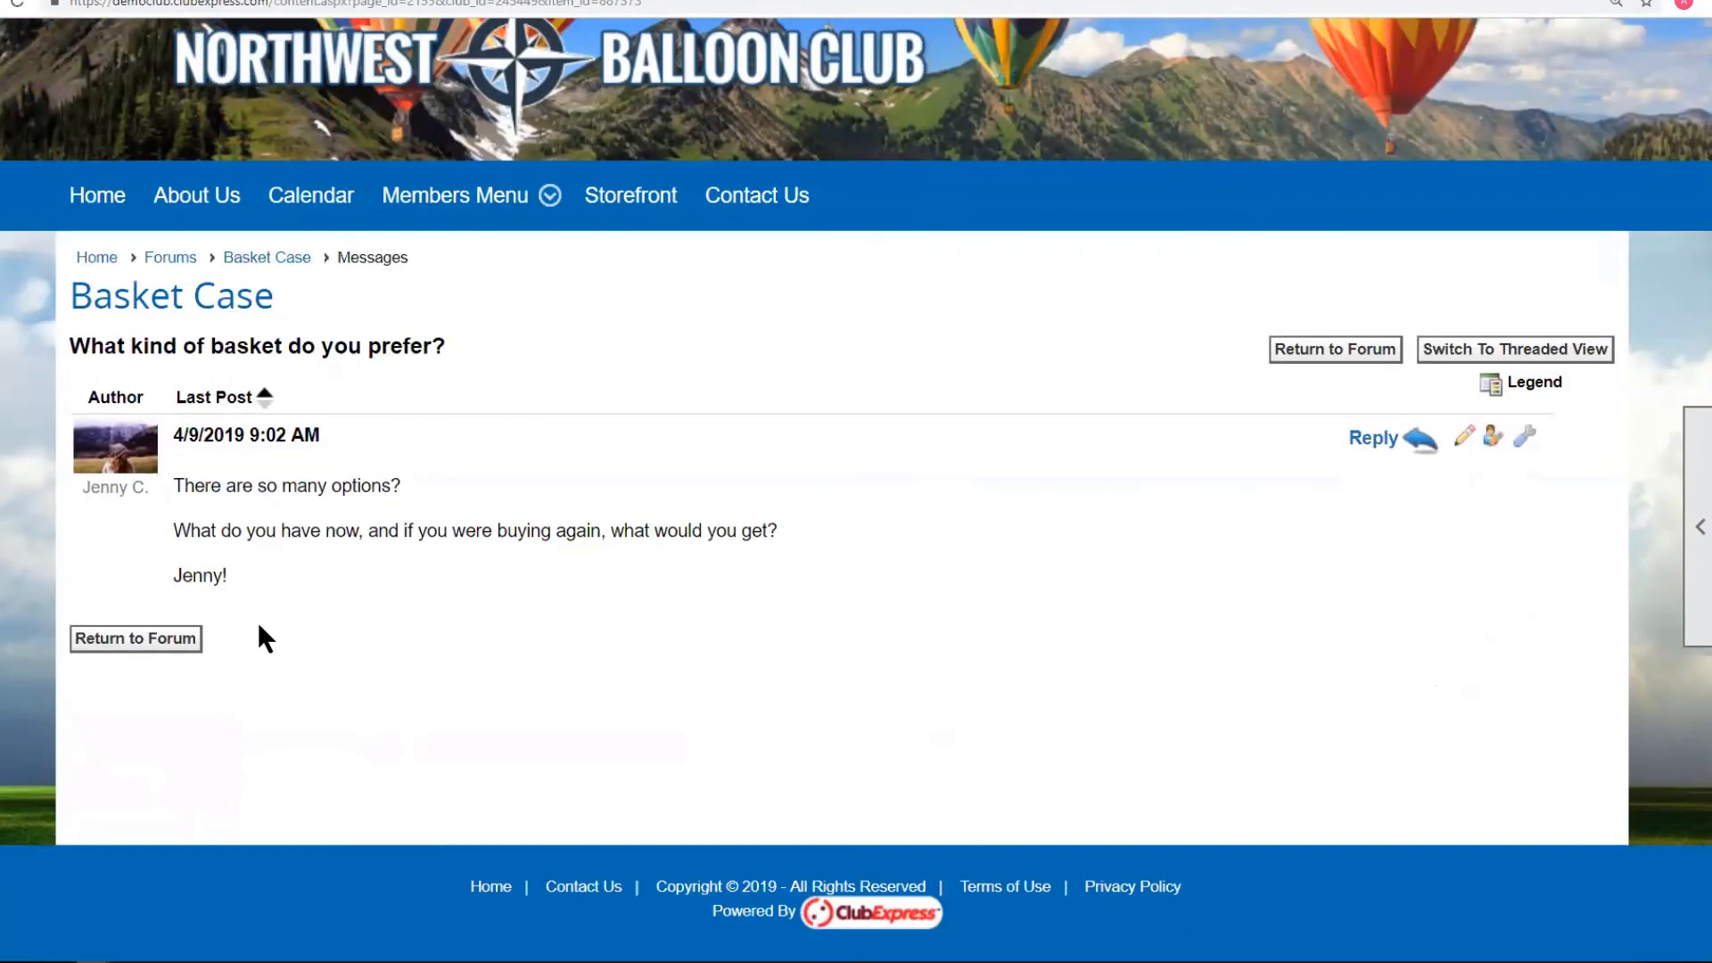
Post the reply 'I am a wicker kind of guy' to the thread.
left_click(1373, 439)
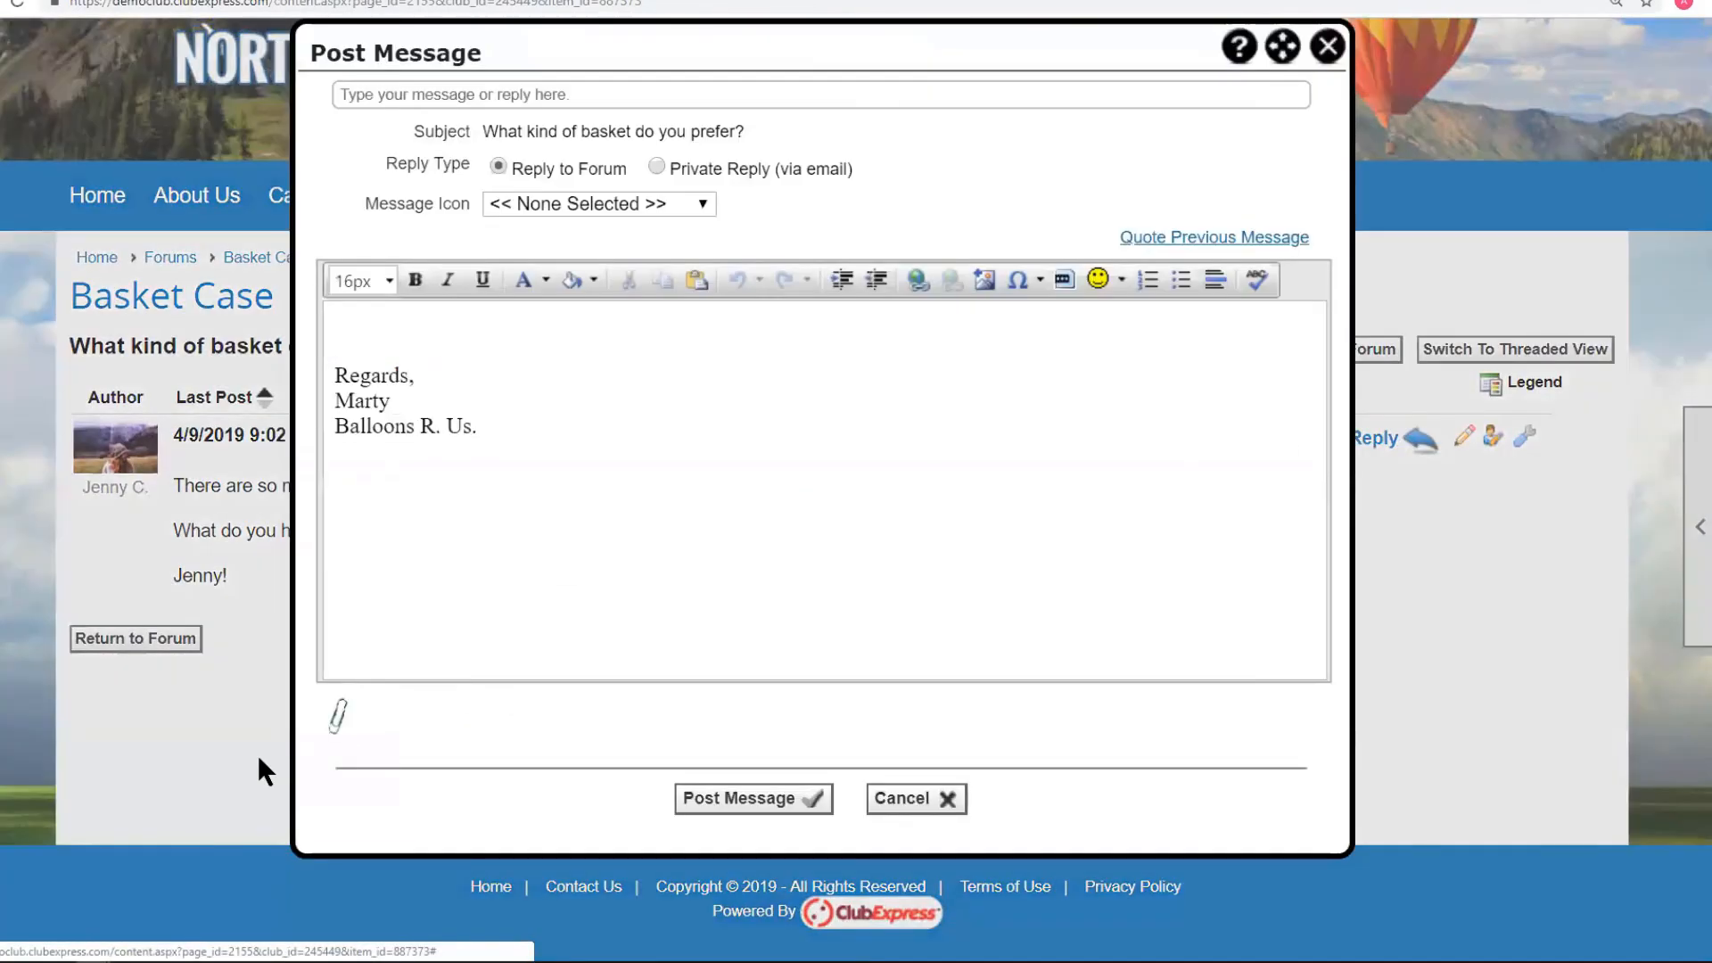
left_click(353, 311)
type("I am a wicker kind of guy")
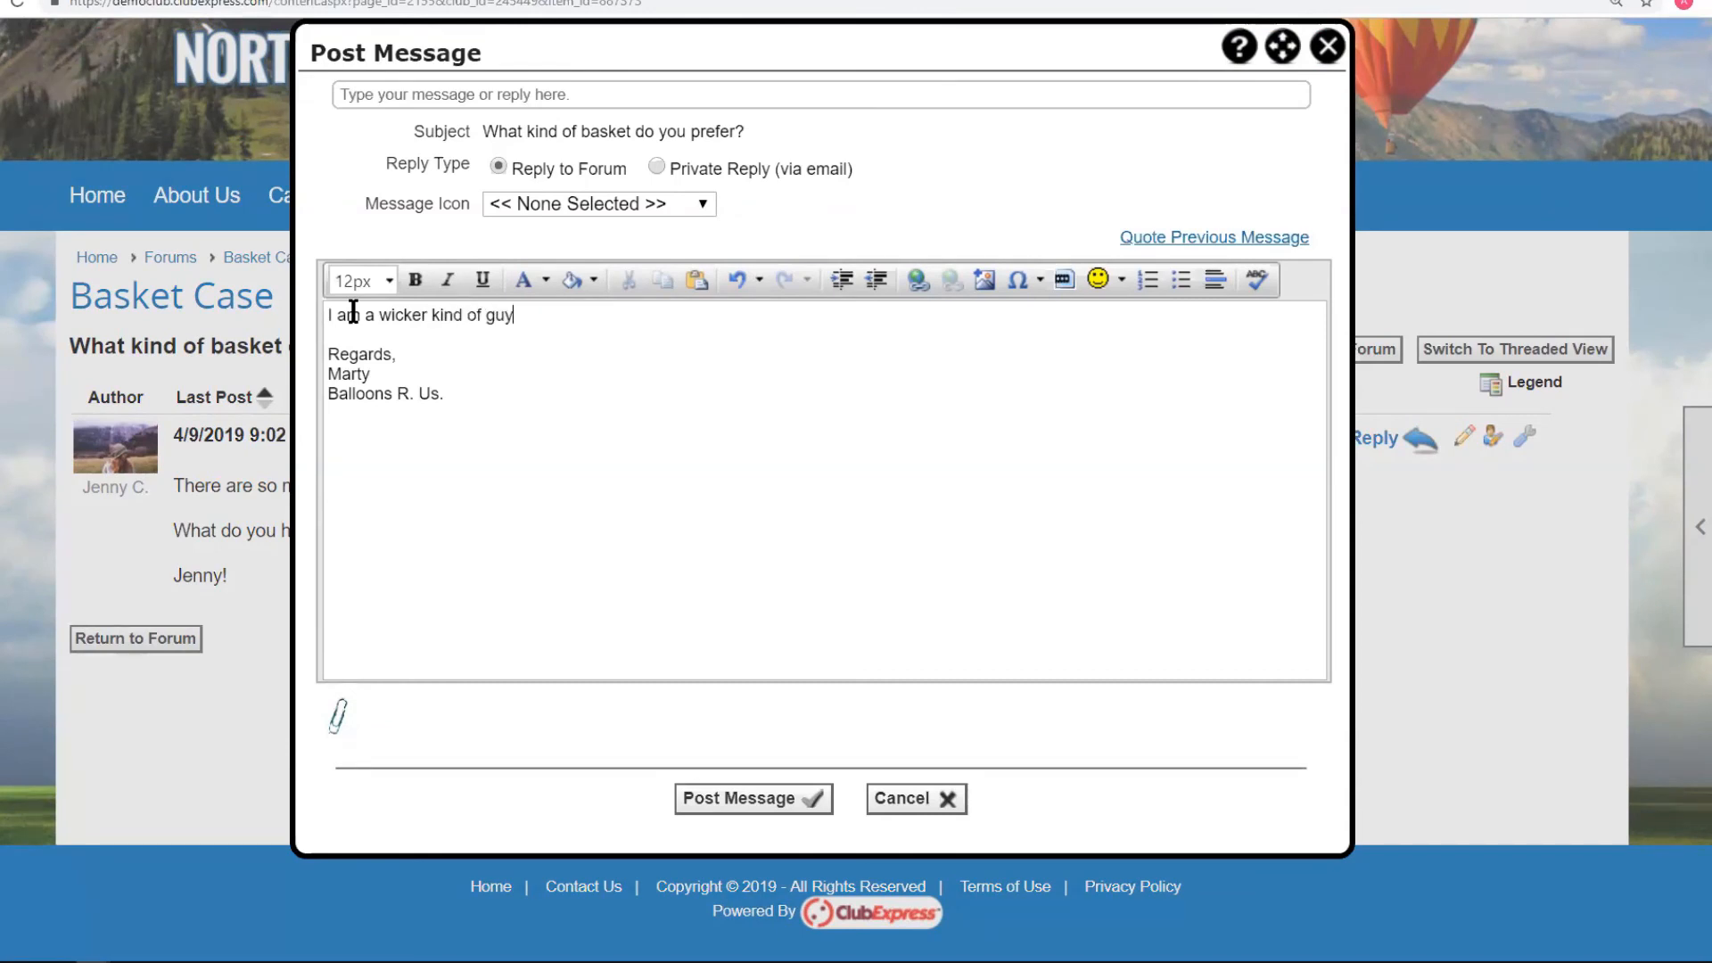
left_click(728, 796)
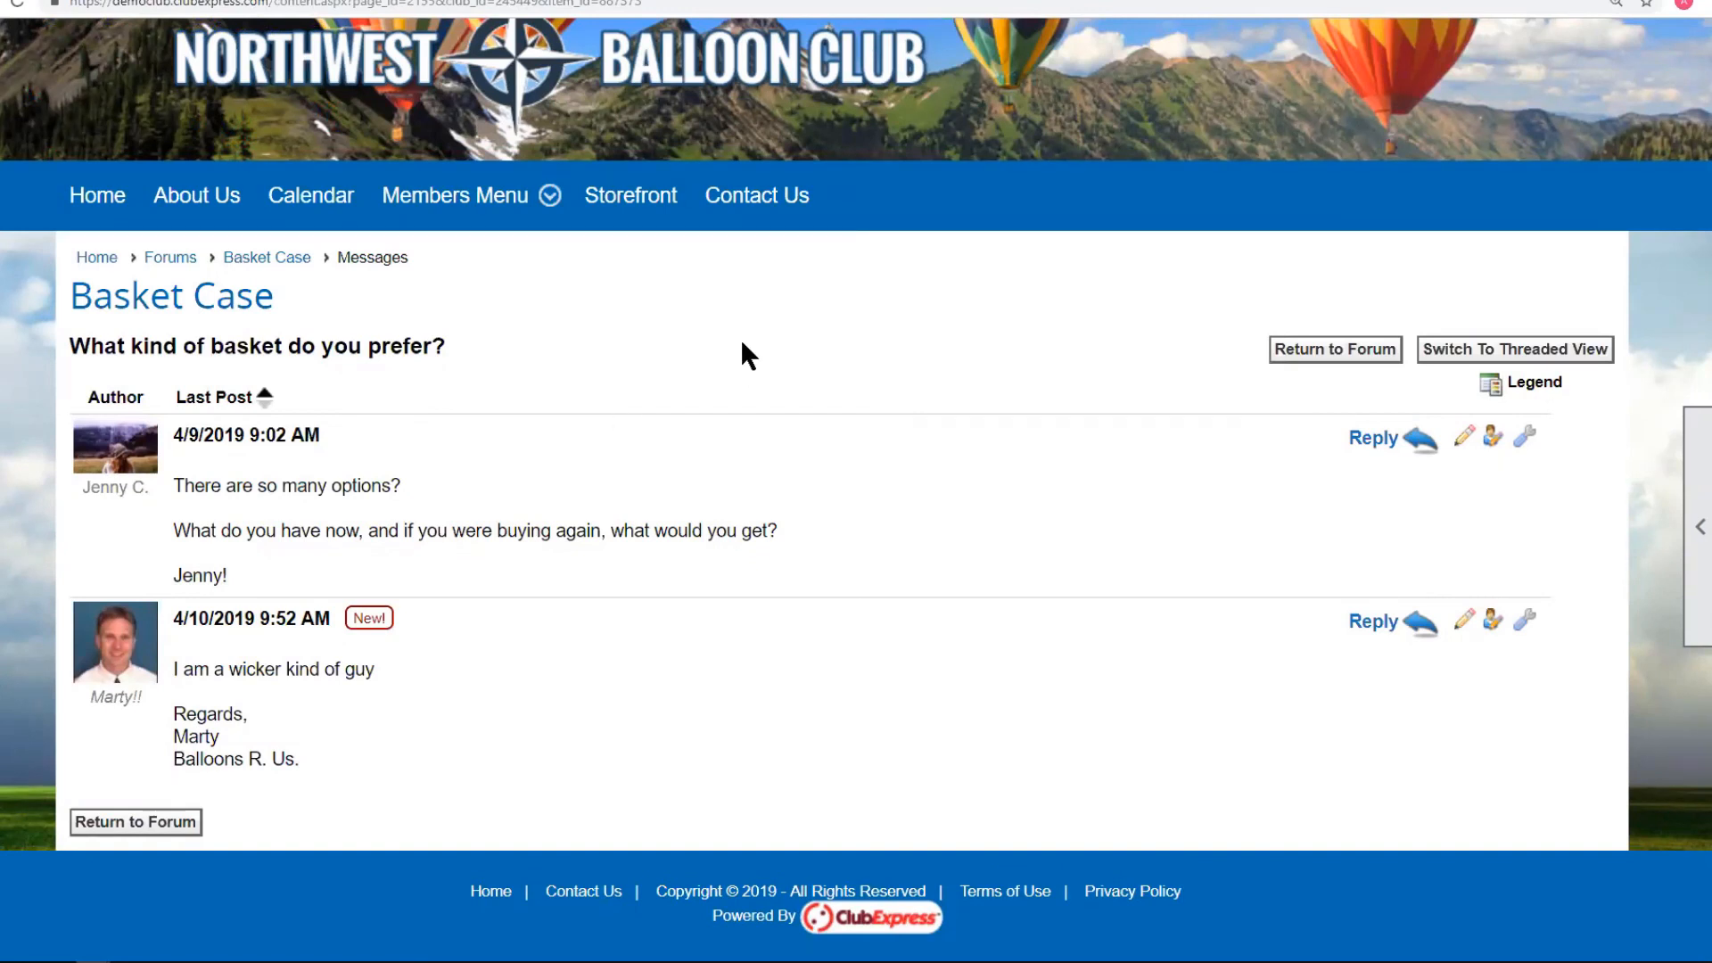
Return to the Basket Case forum and go to the club's Interests page.
left_click(284, 256)
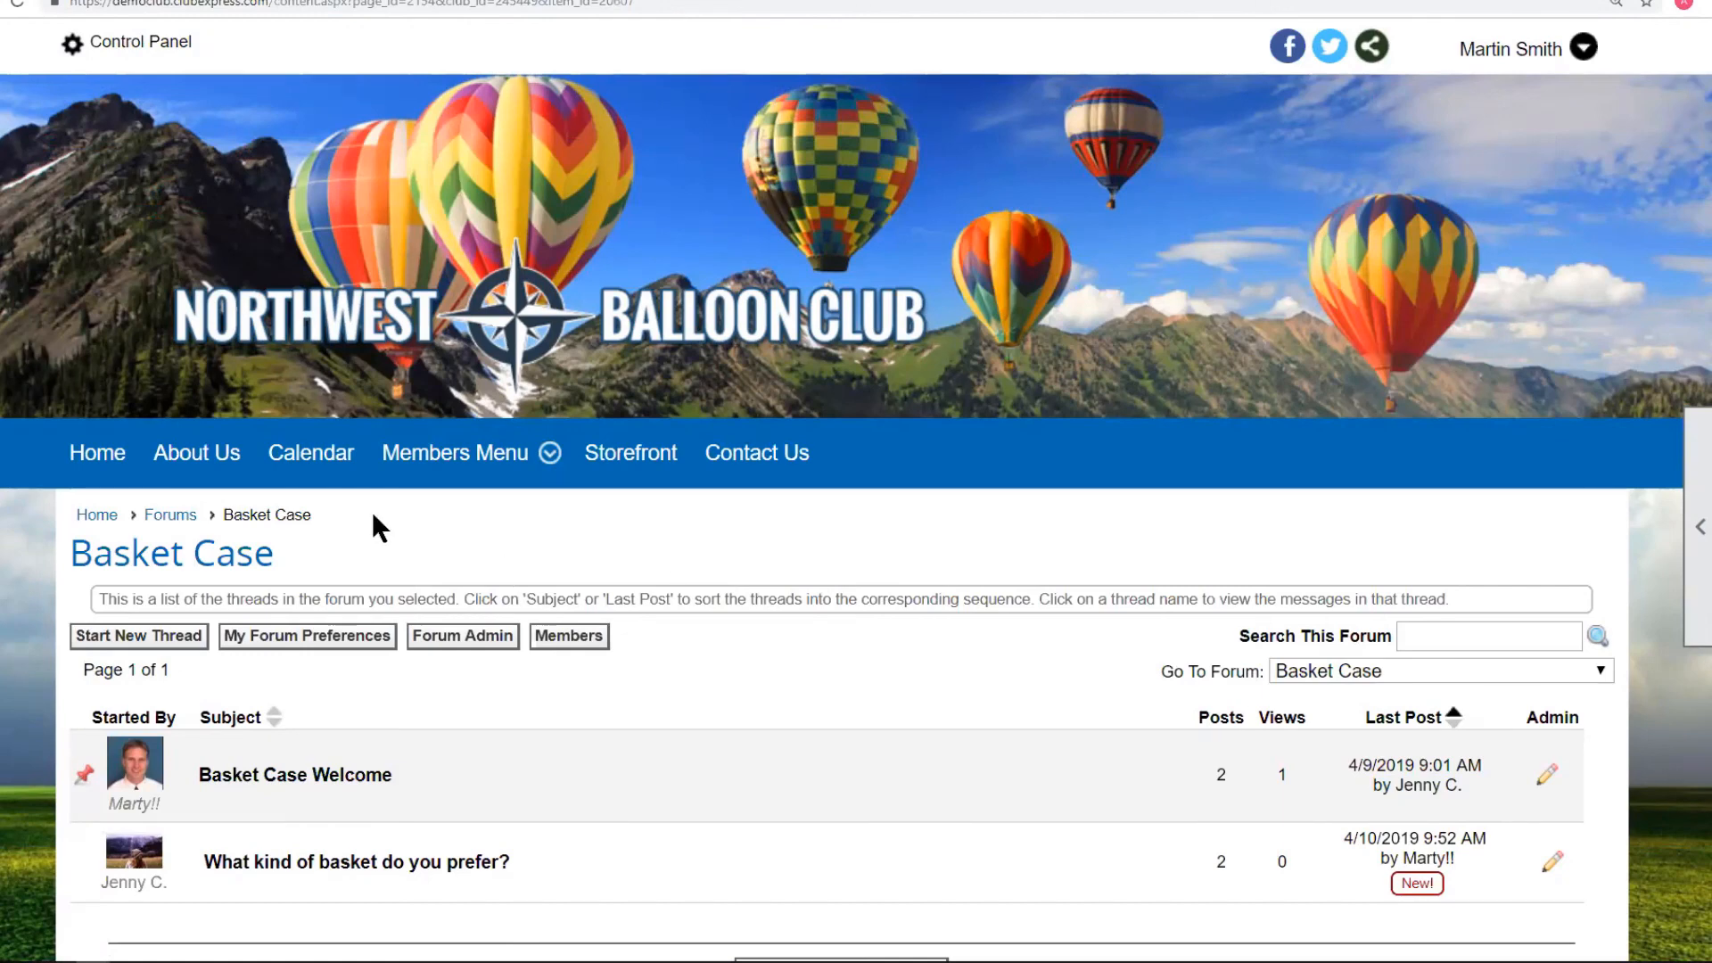
mouse_move(462, 474)
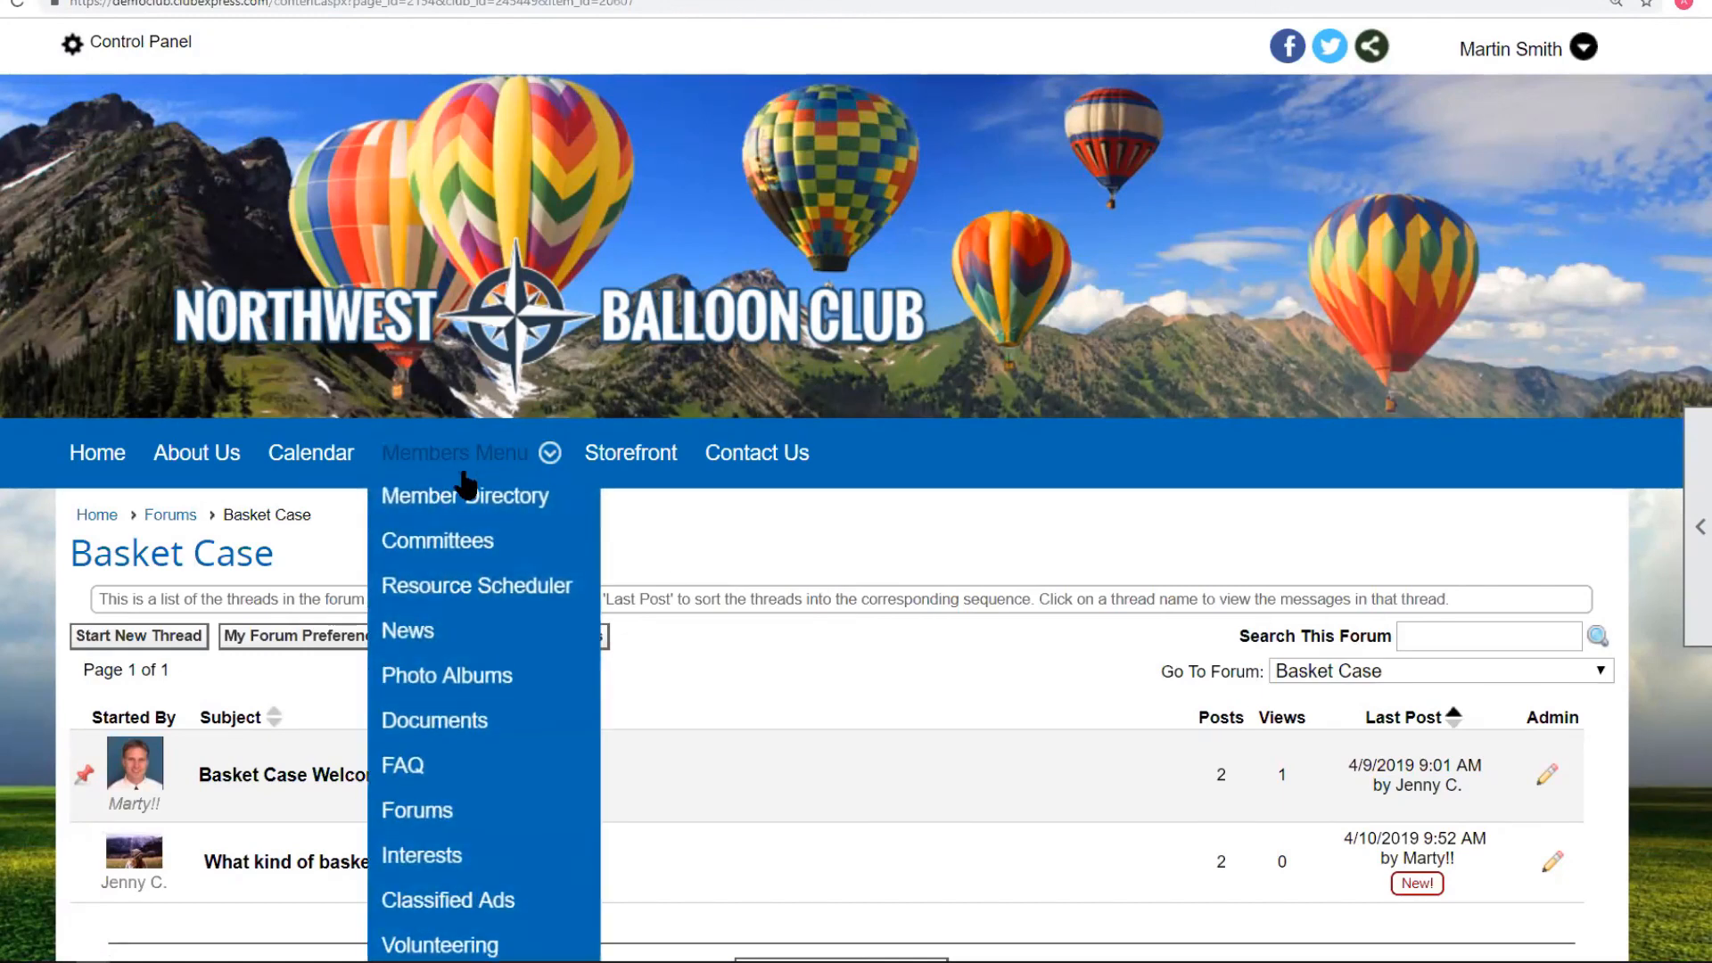
left_click(454, 816)
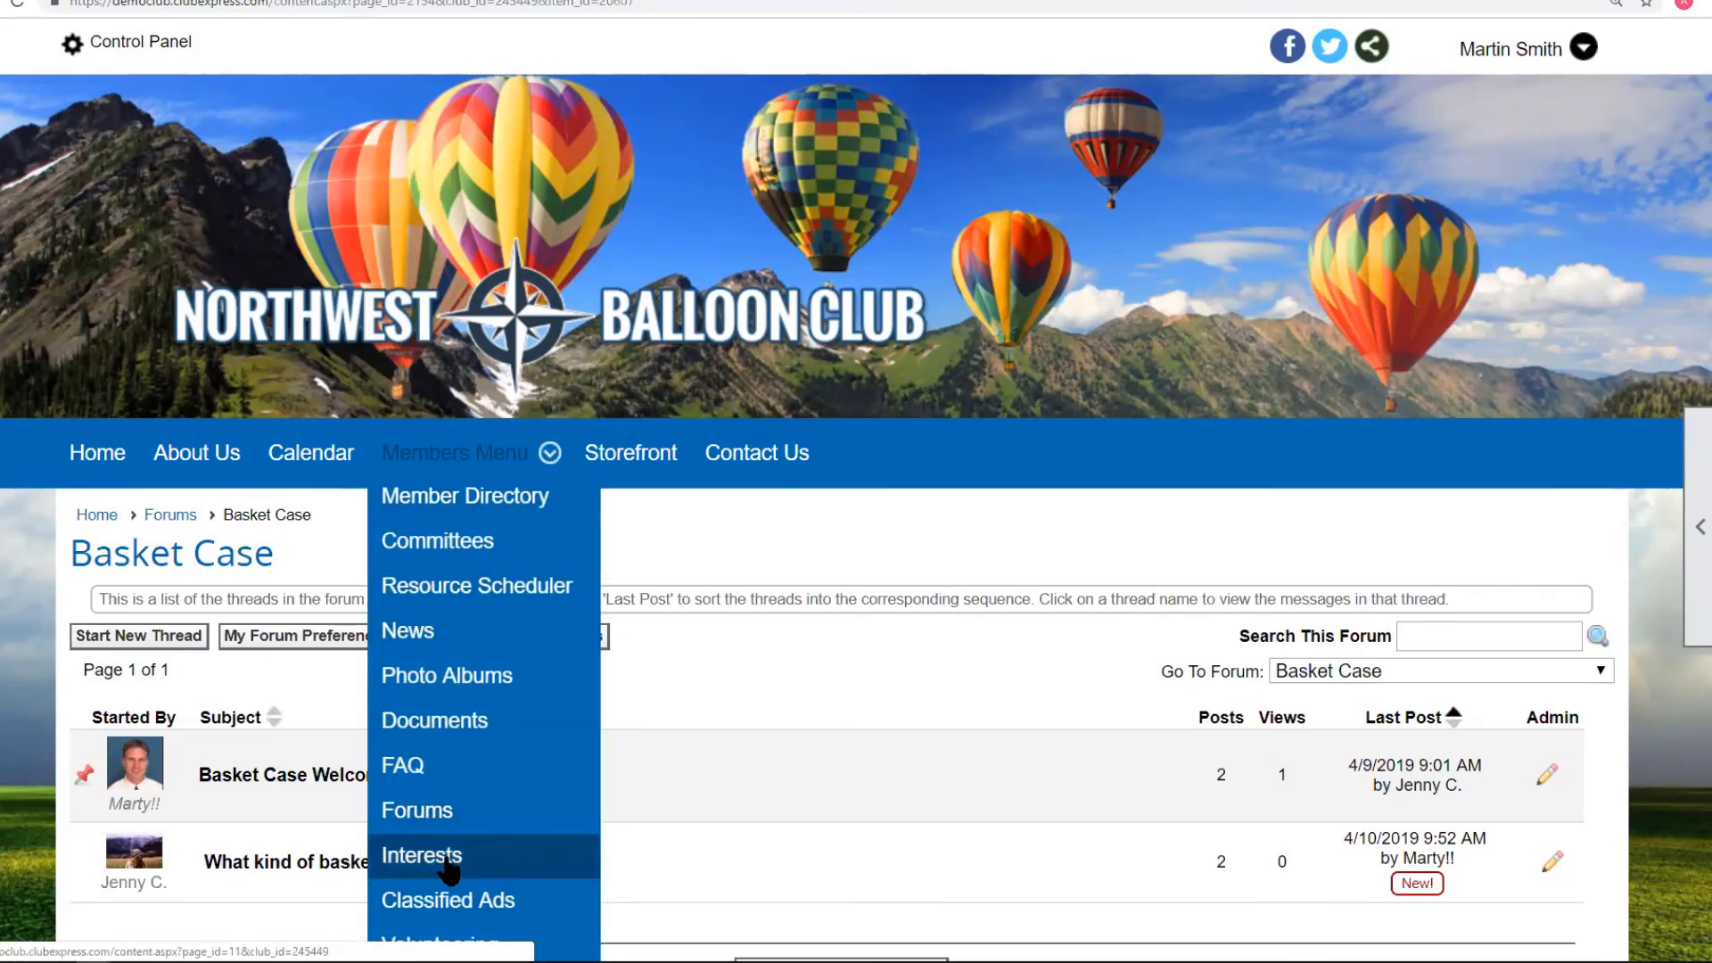
Use the page tools Edit option to open Interests Category Administration and review its categories.
scroll(848, 671, "down", 5)
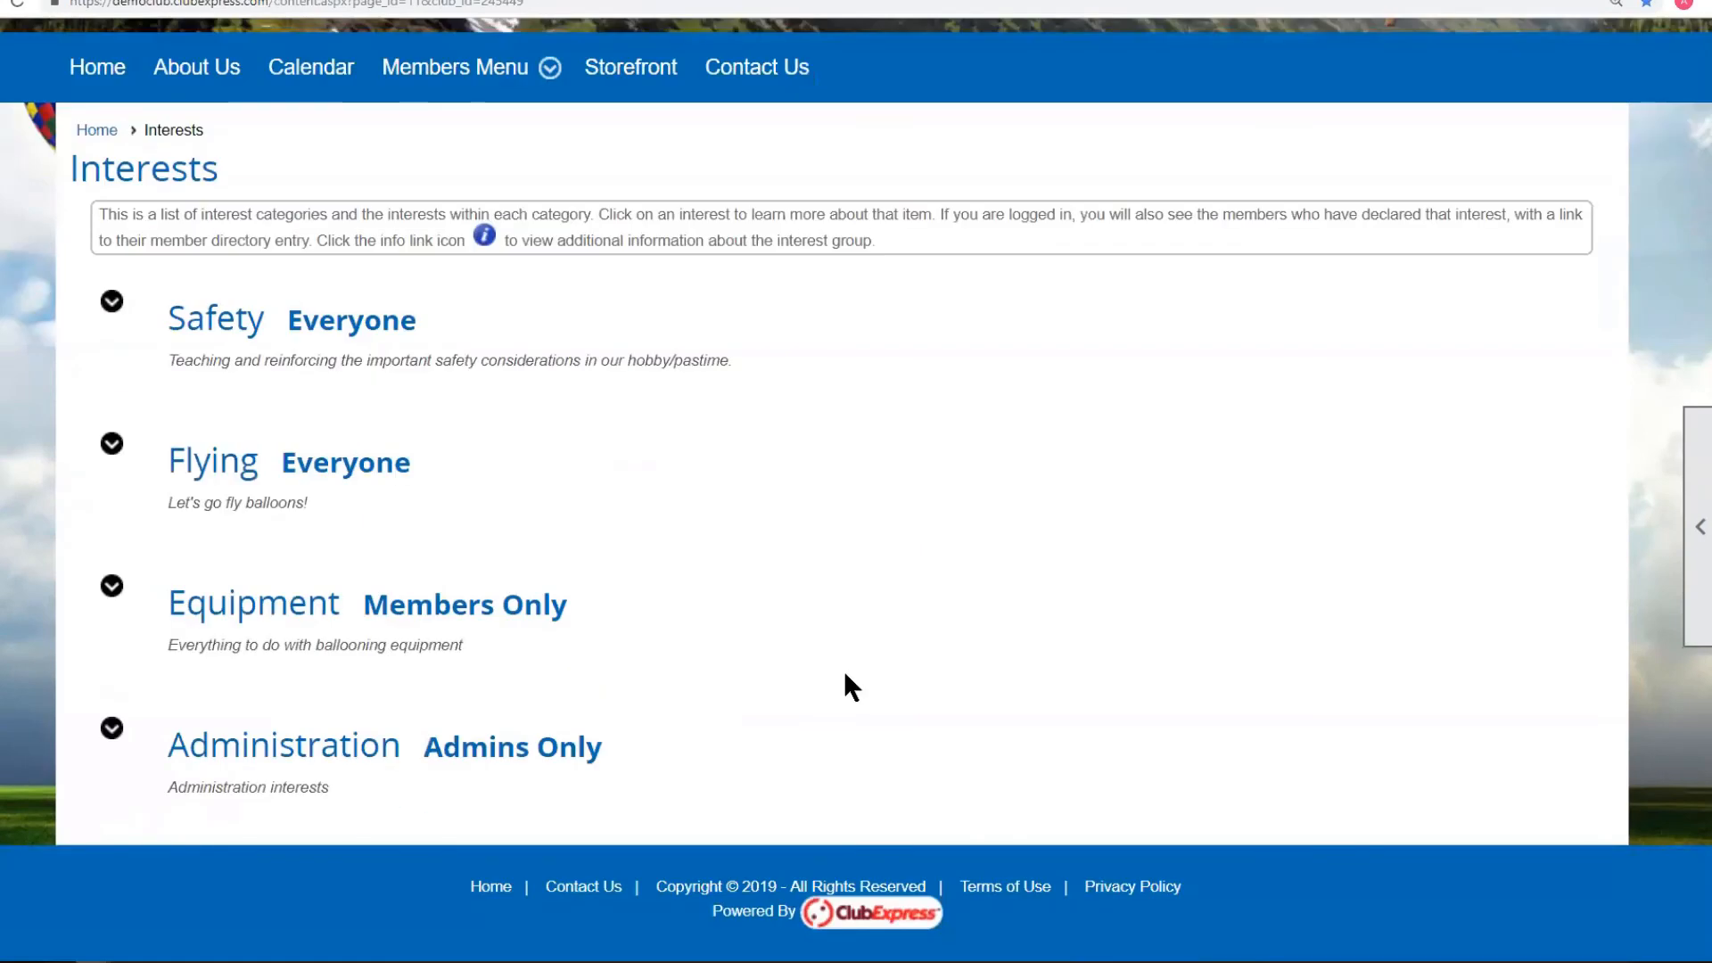
left_click(1704, 428)
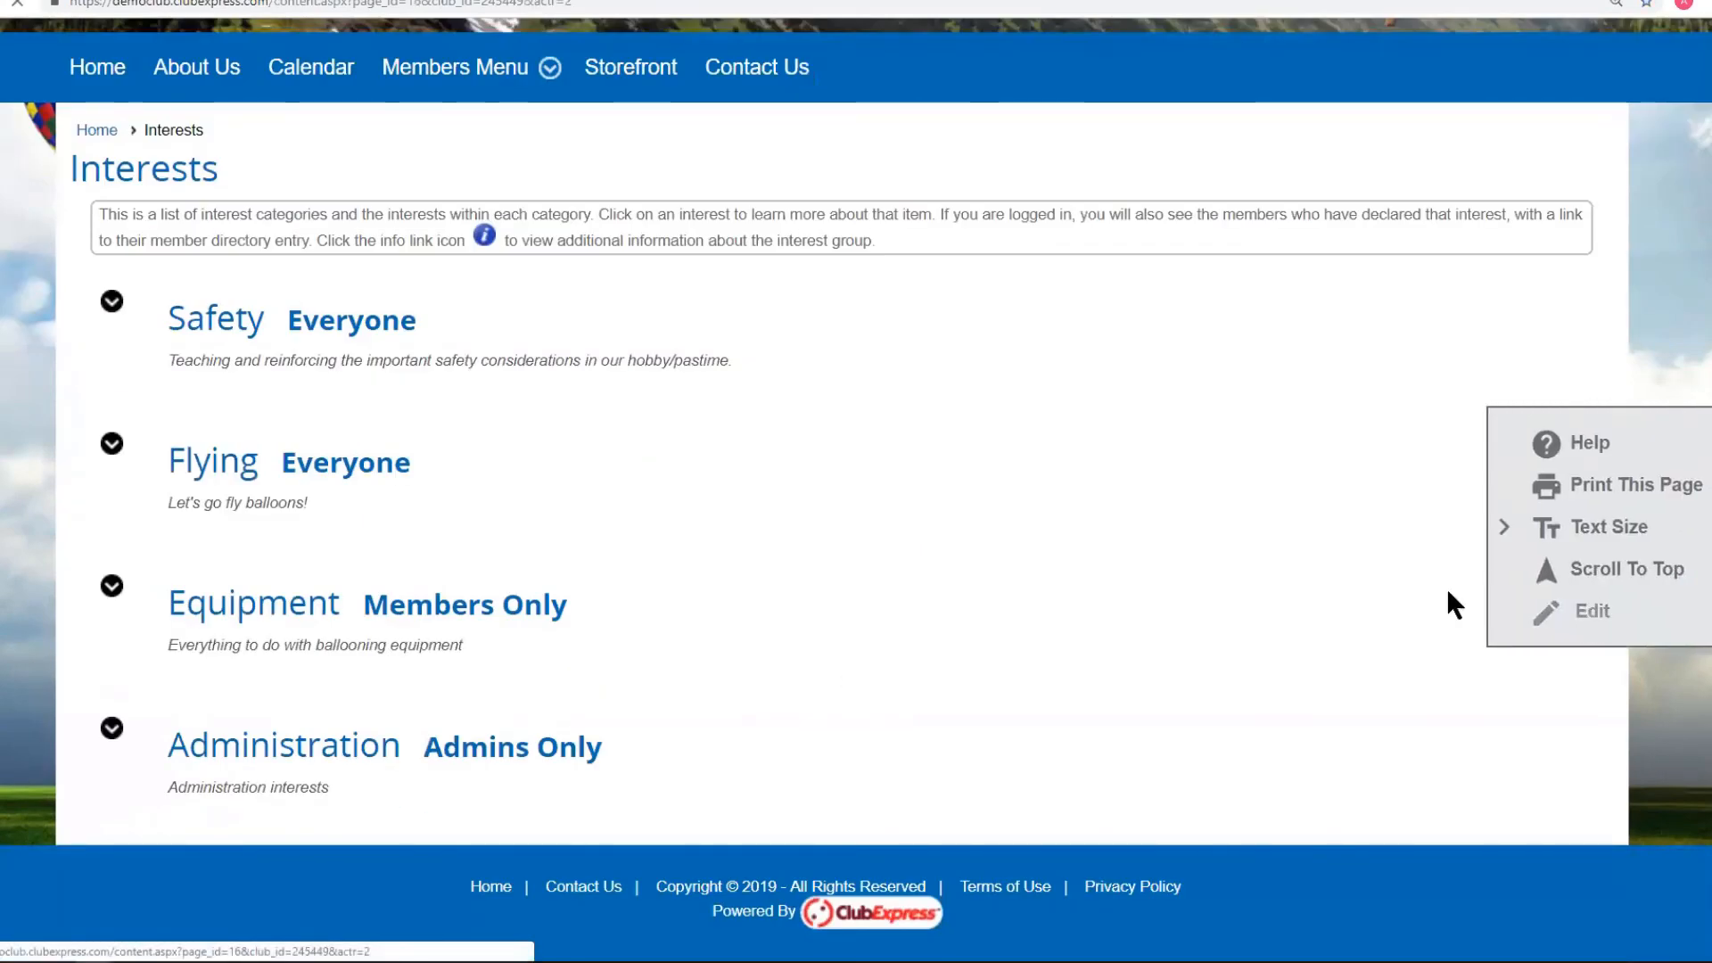
left_click(1594, 617)
scroll(956, 540, "down", 3)
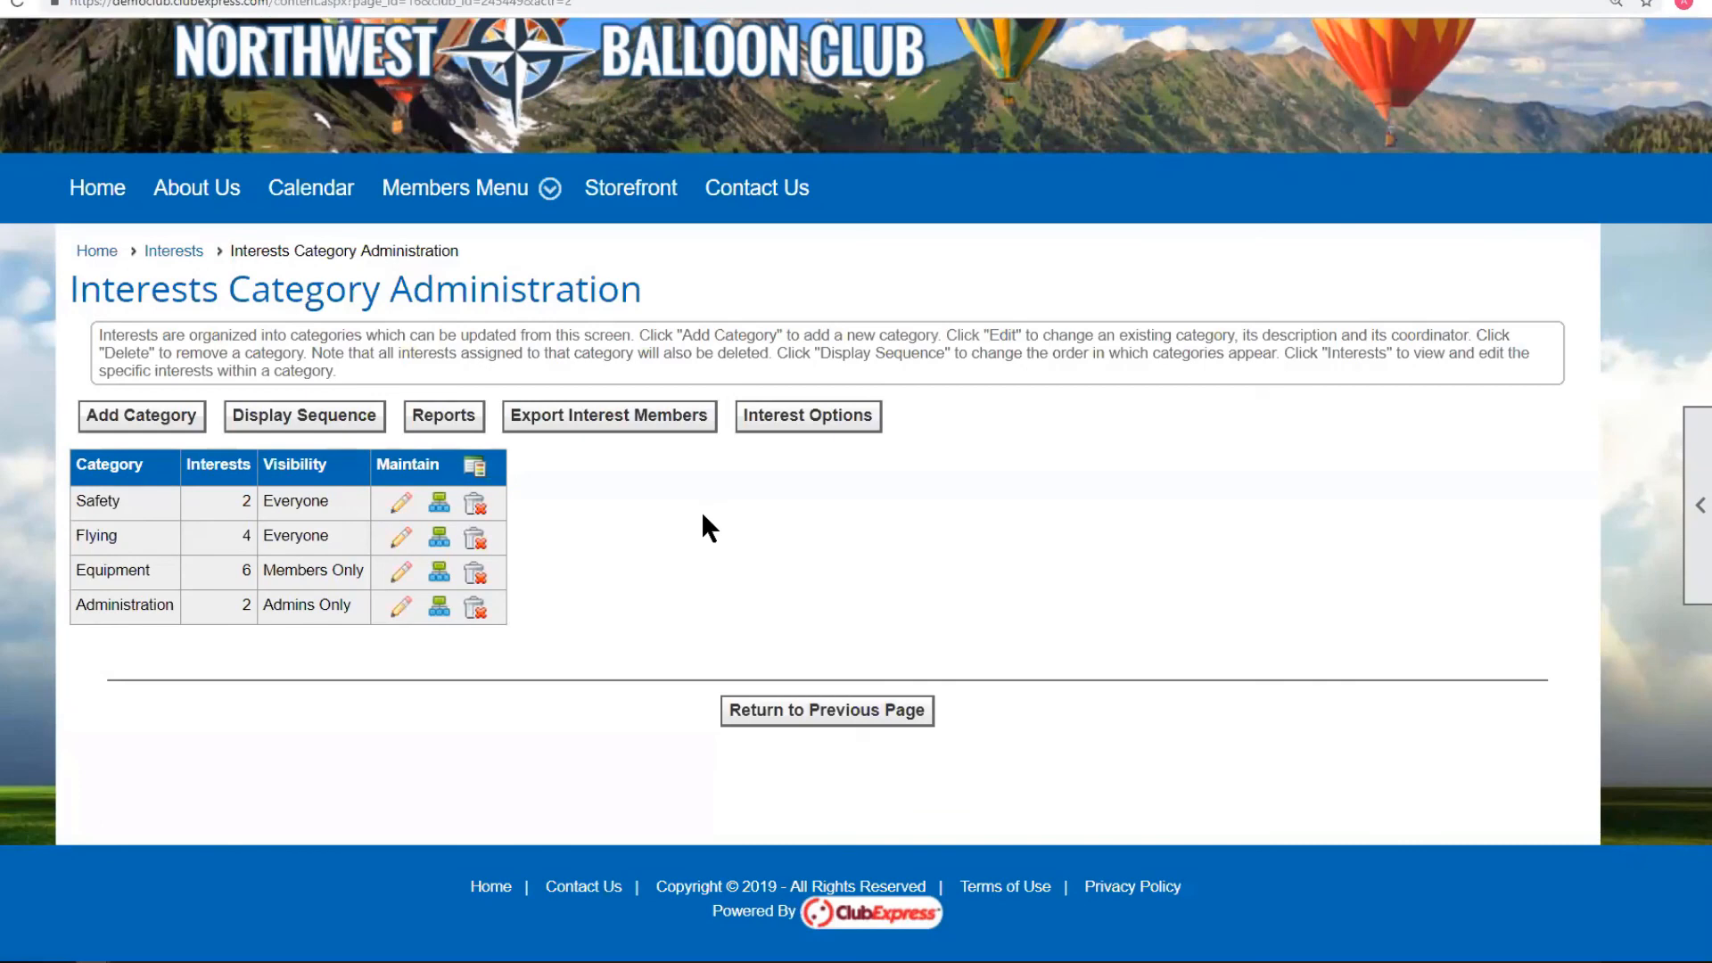
scroll(704, 521, "up", 1)
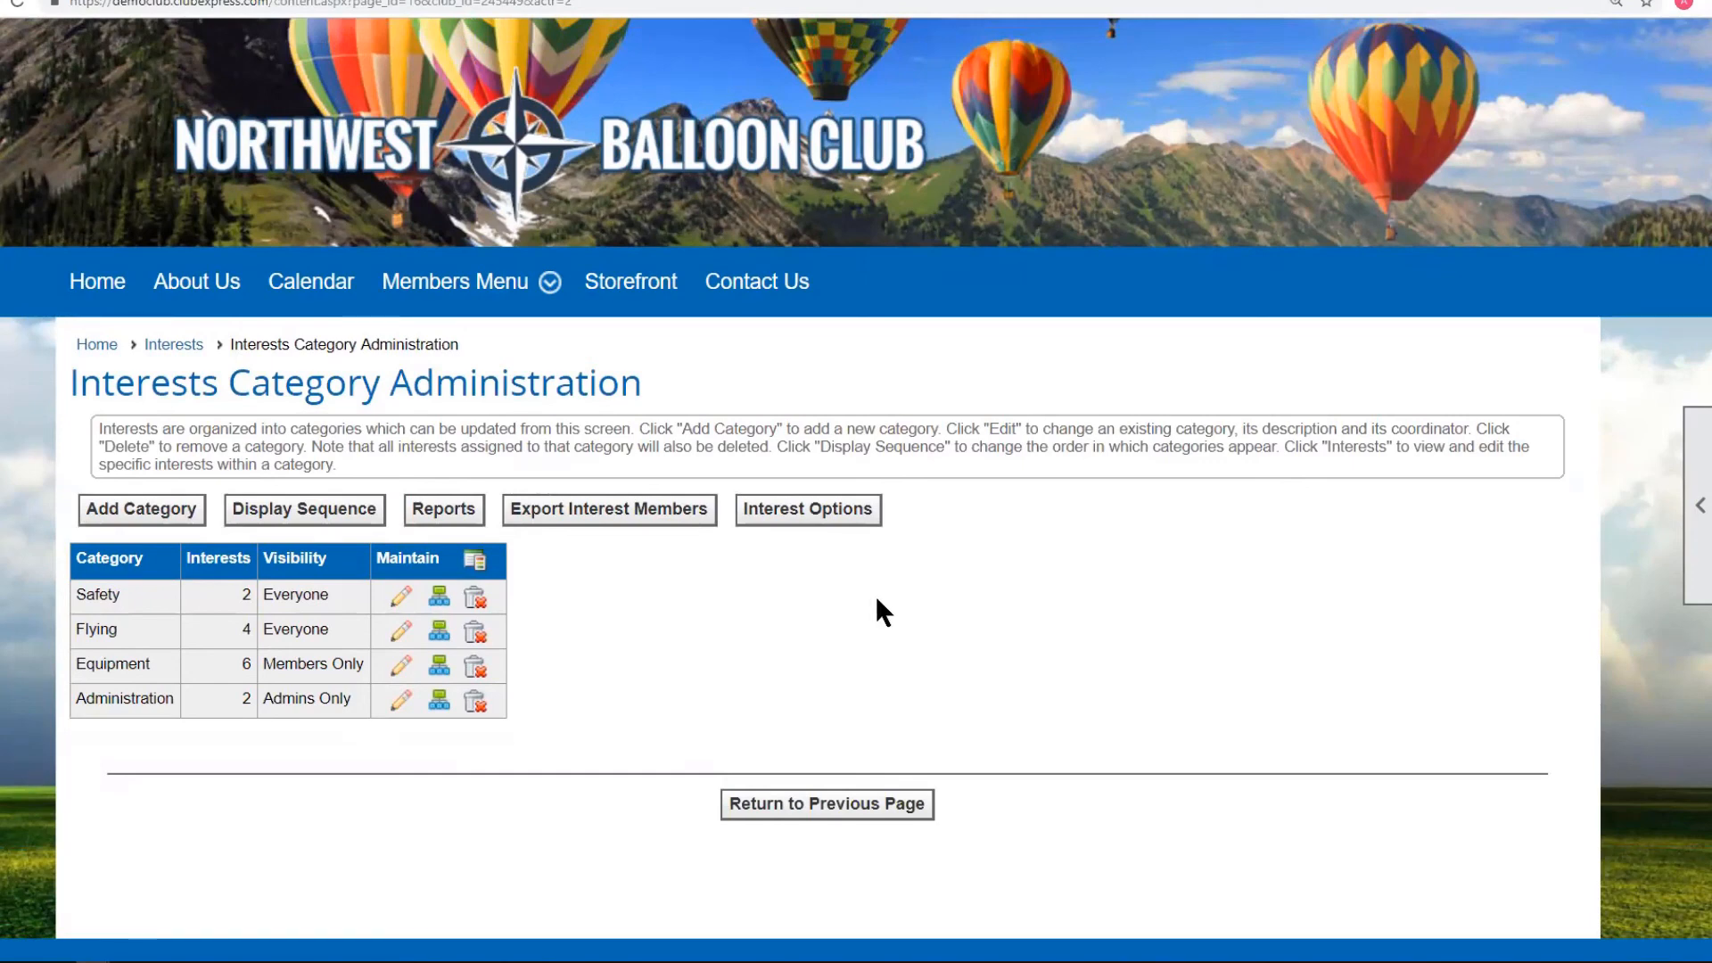
scroll(1020, 615, "up", 2)
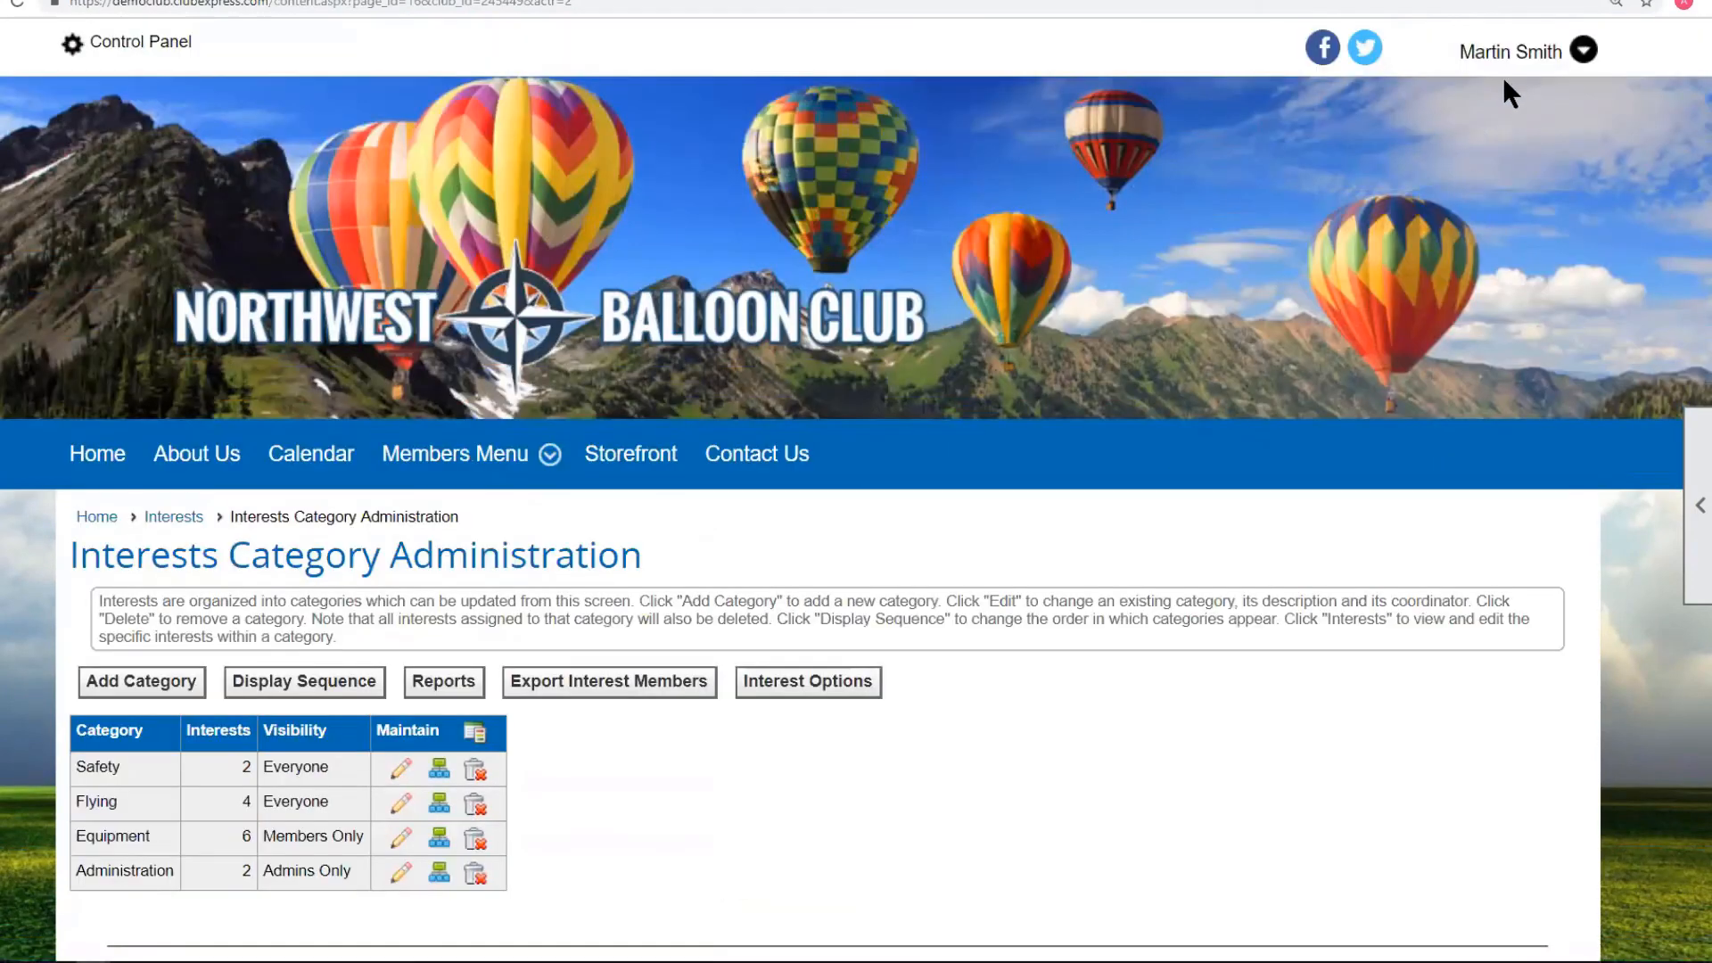
left_click(1520, 56)
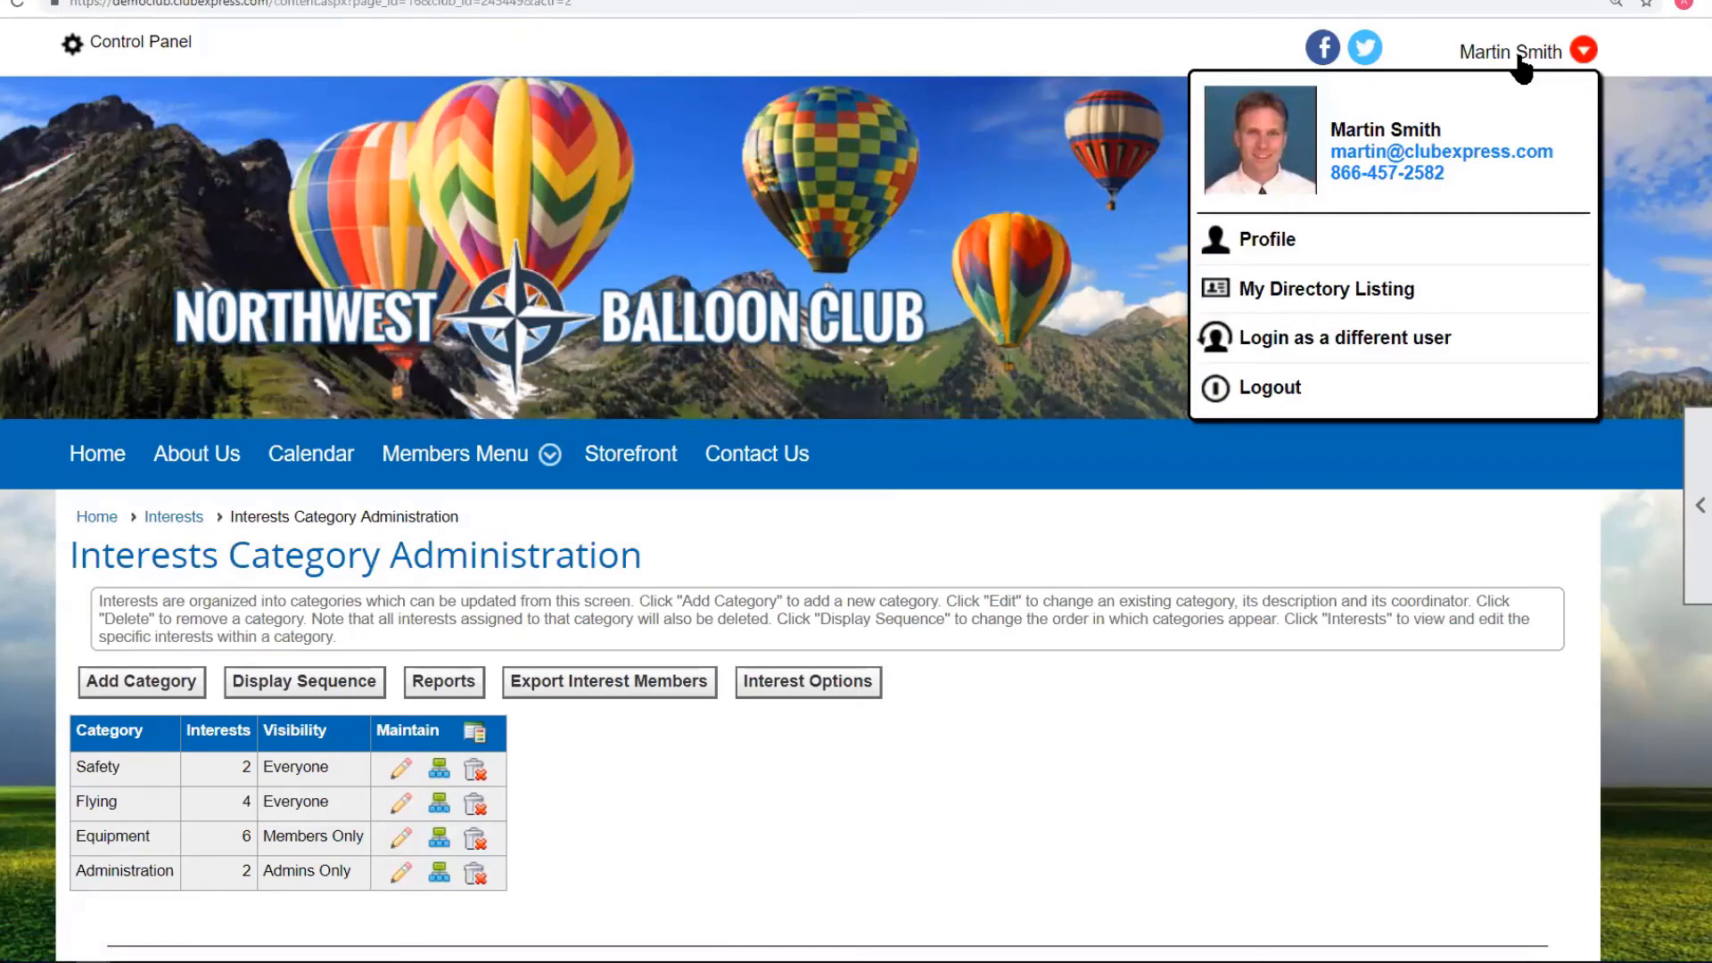
Log out and sign back in as a regular member with their own password.
left_click(1578, 350)
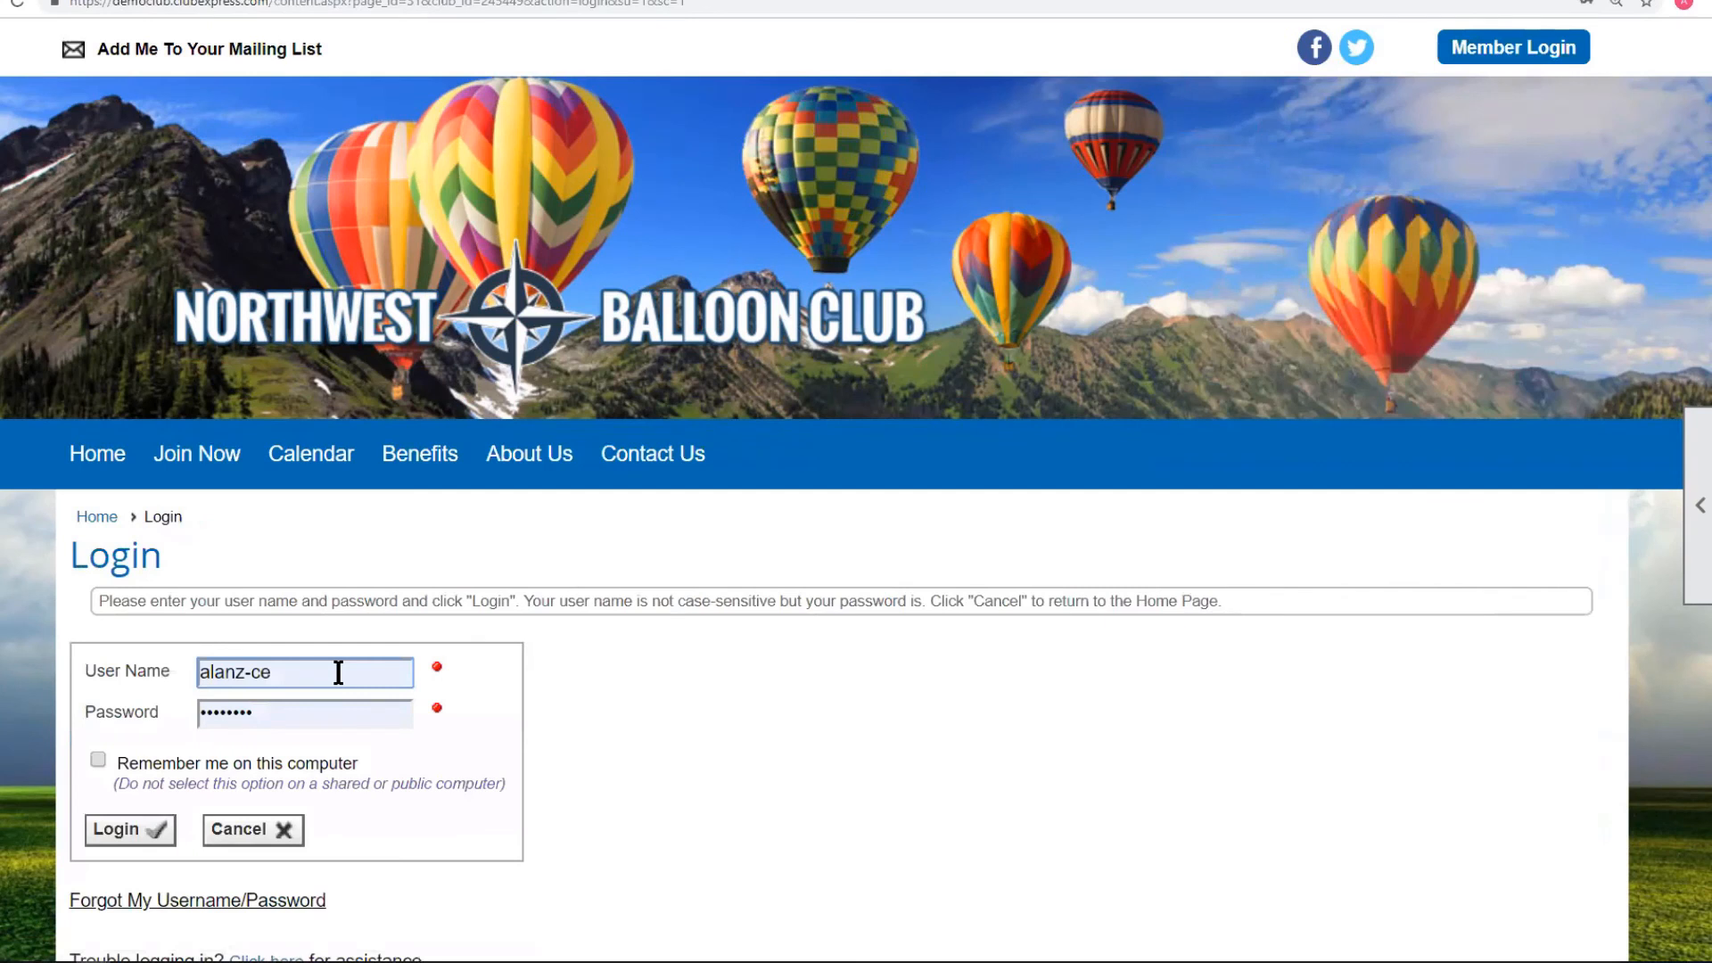
left_click(314, 713)
type("••••••••")
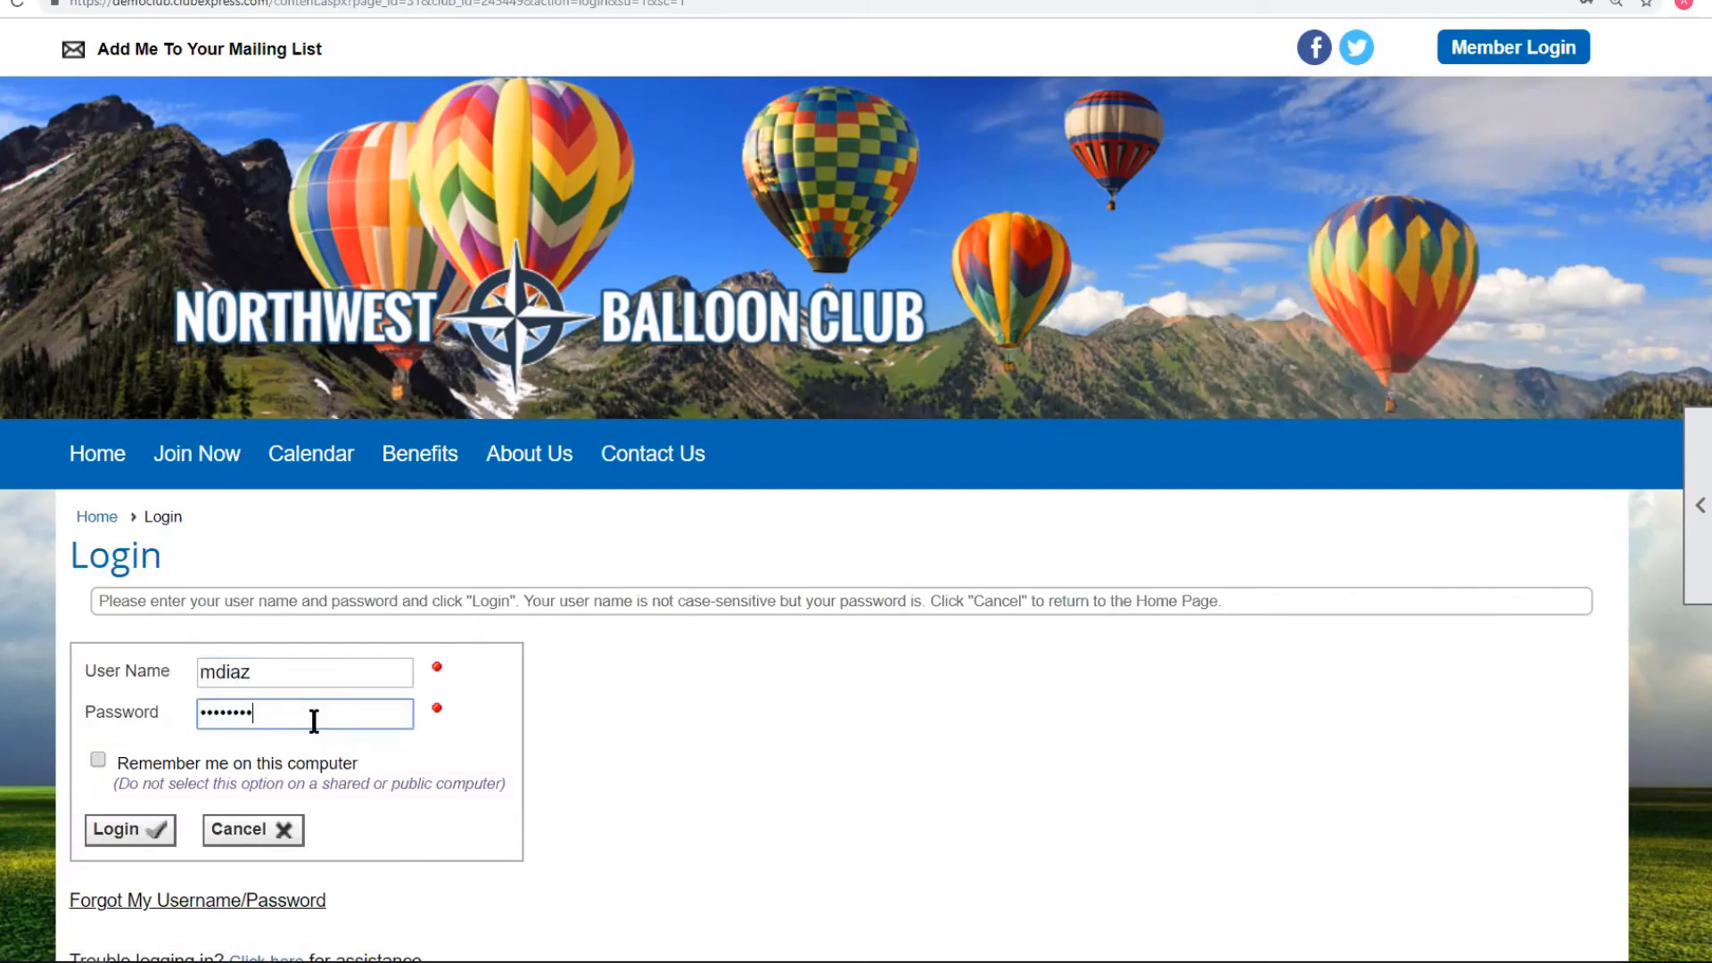
left_click(134, 829)
Open Interests, expand Equipment and view the Baskets interest's members.
mouse_move(454, 453)
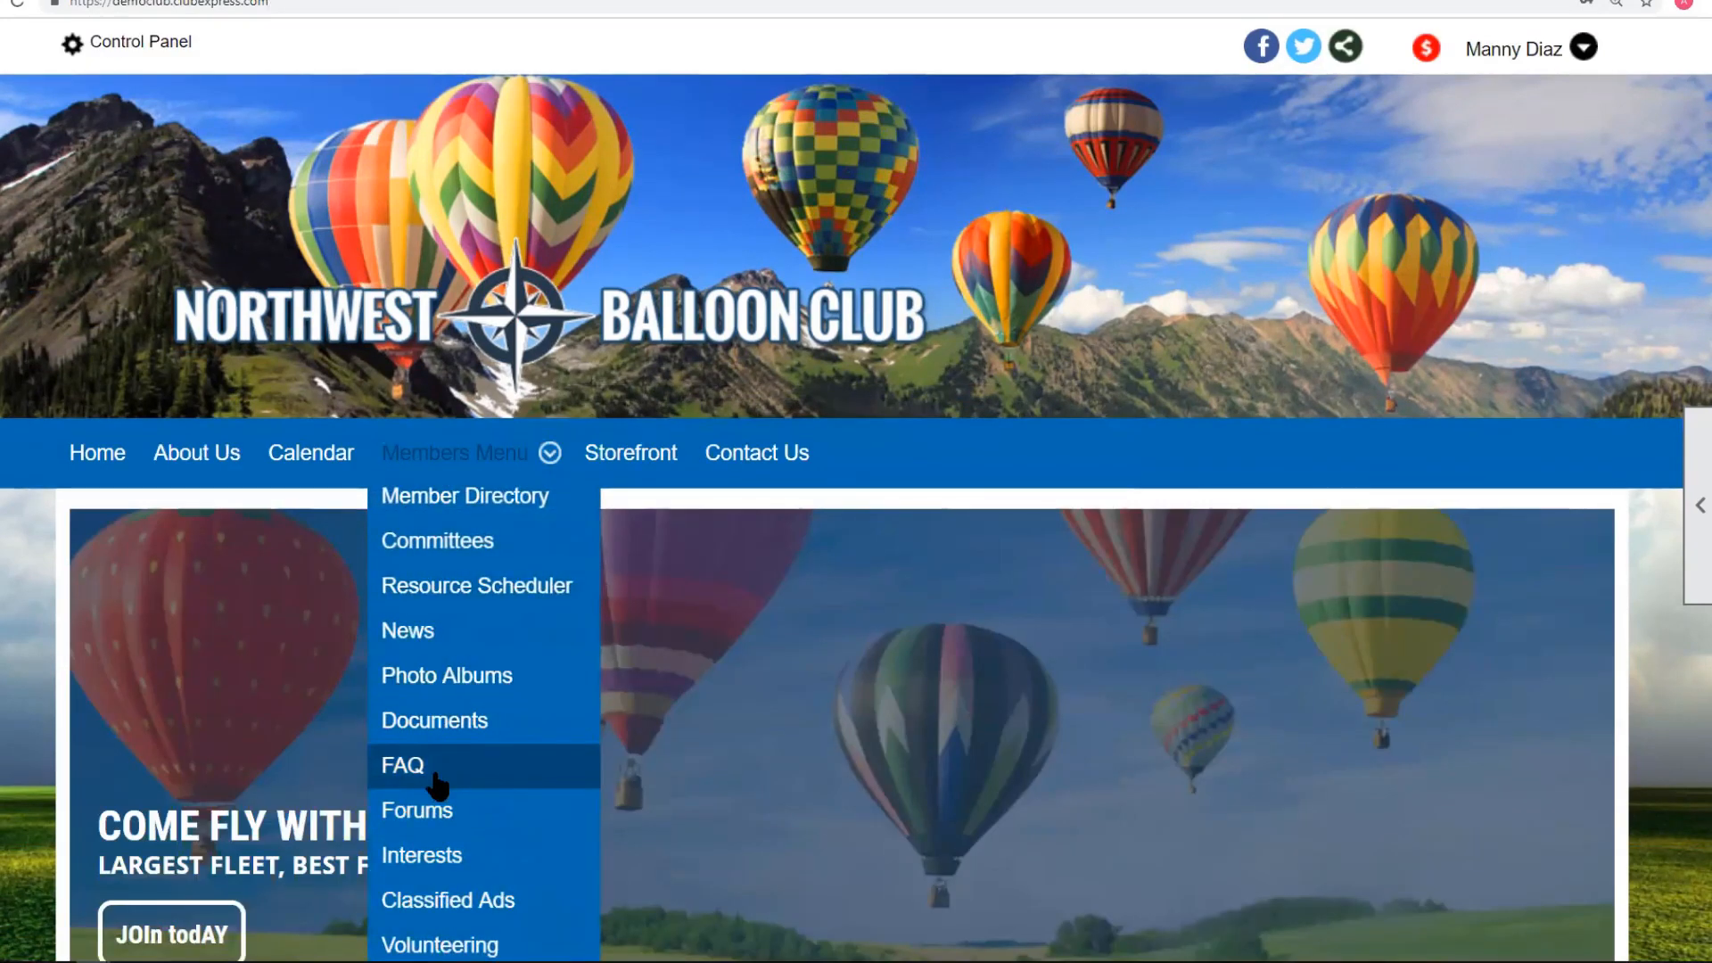
left_click(432, 858)
scroll(868, 680, "down", 1)
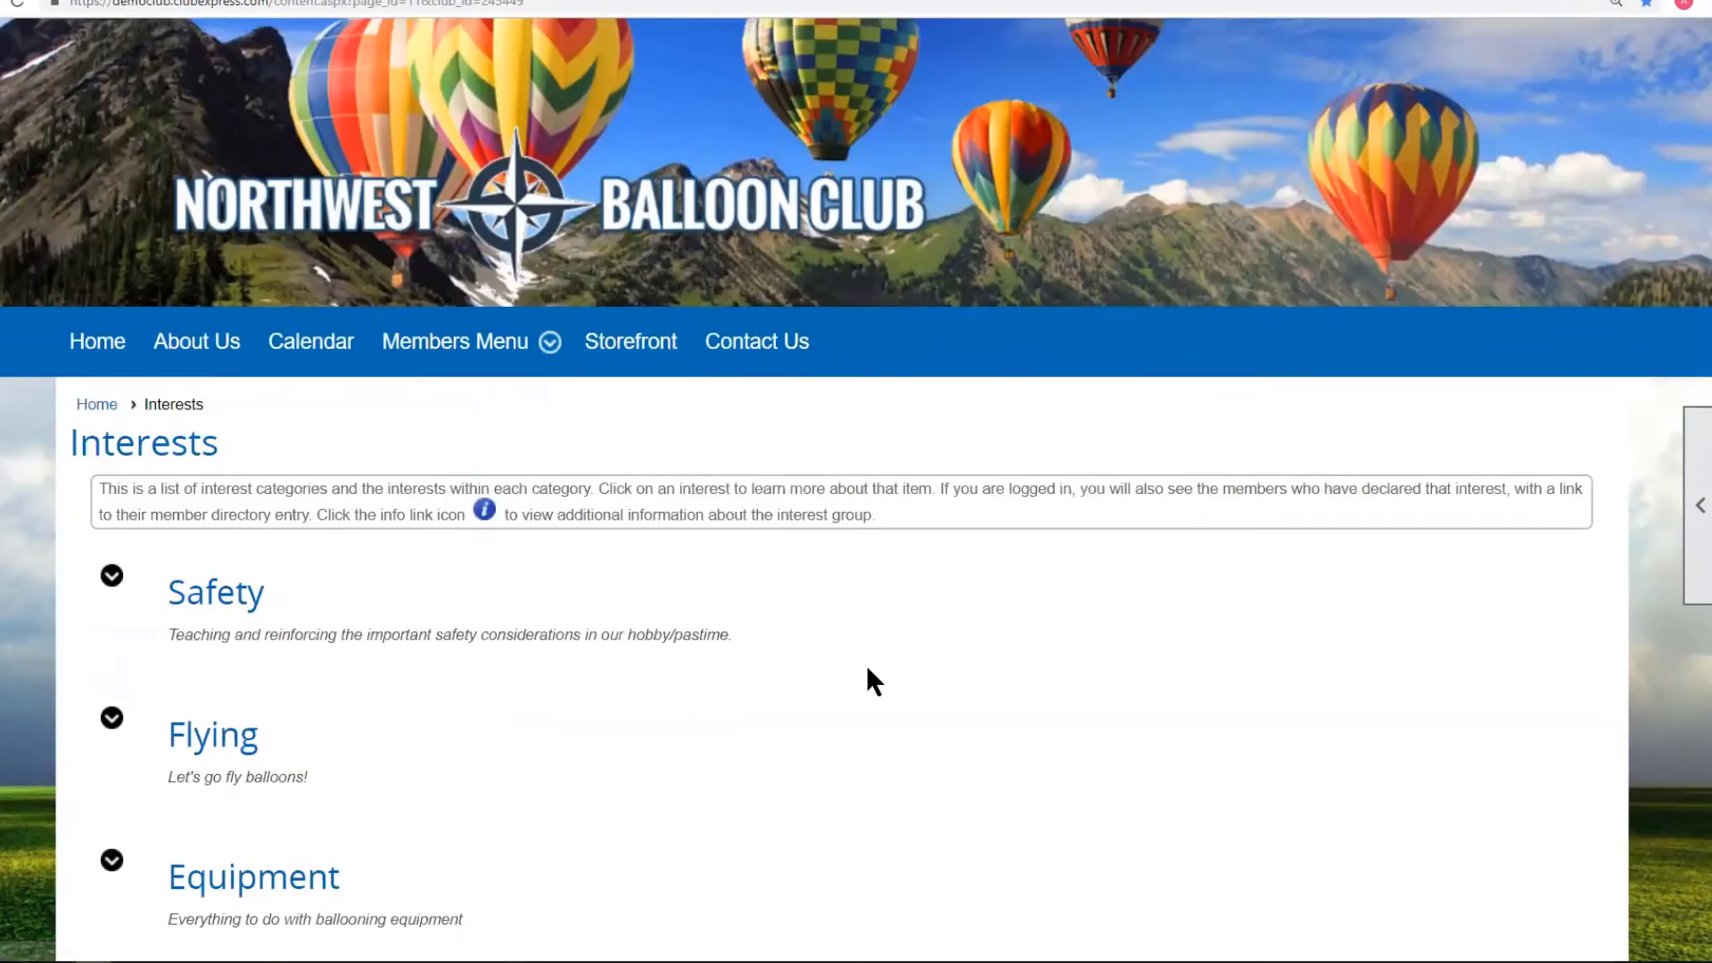
scroll(867, 680, "down", 2)
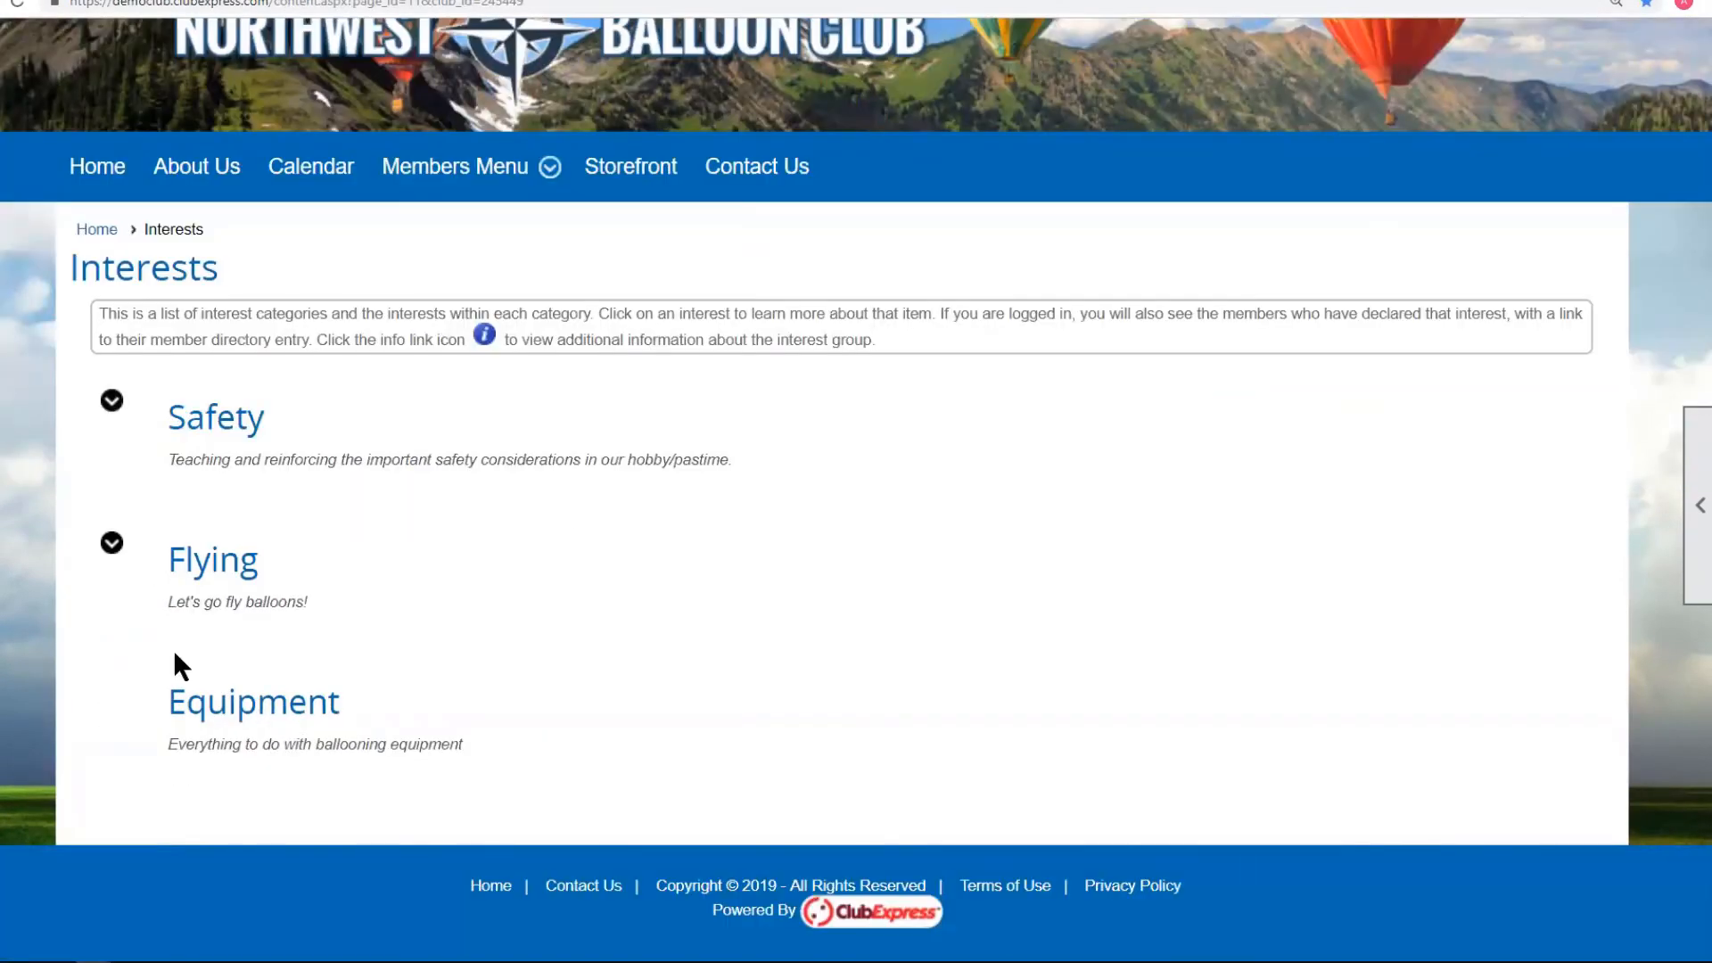
left_click(177, 660)
left_click(1140, 797)
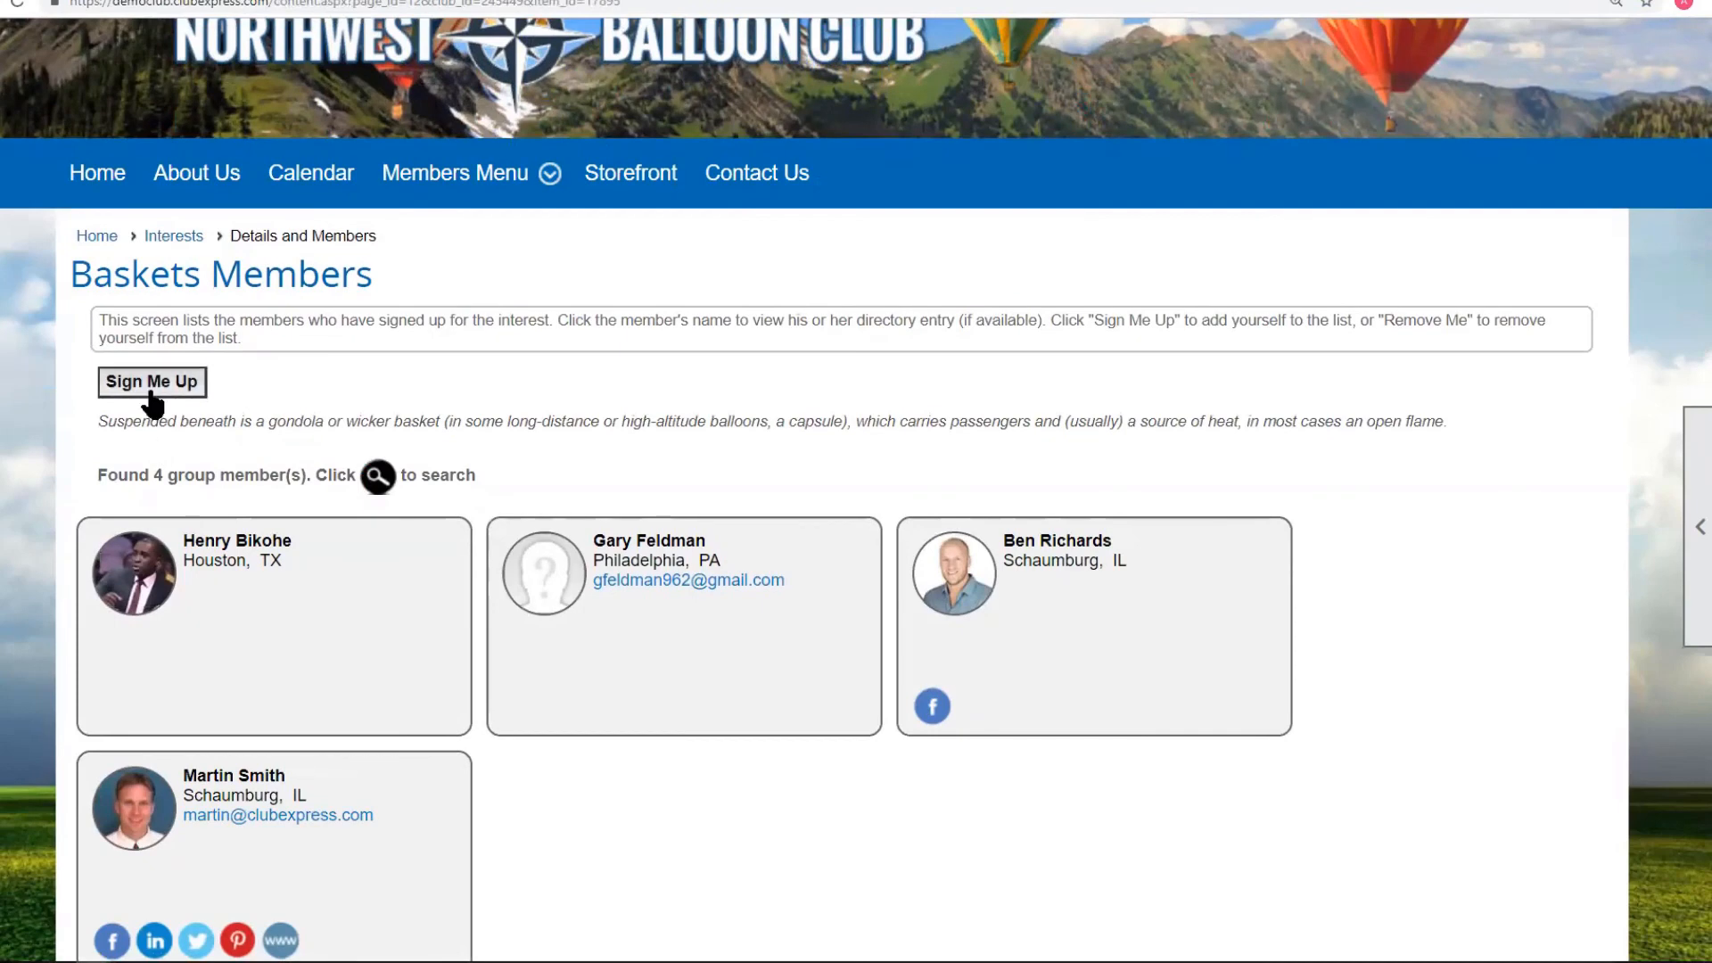
Sign this member up for Baskets, confirm, and go back to the Interests page.
left_click(142, 392)
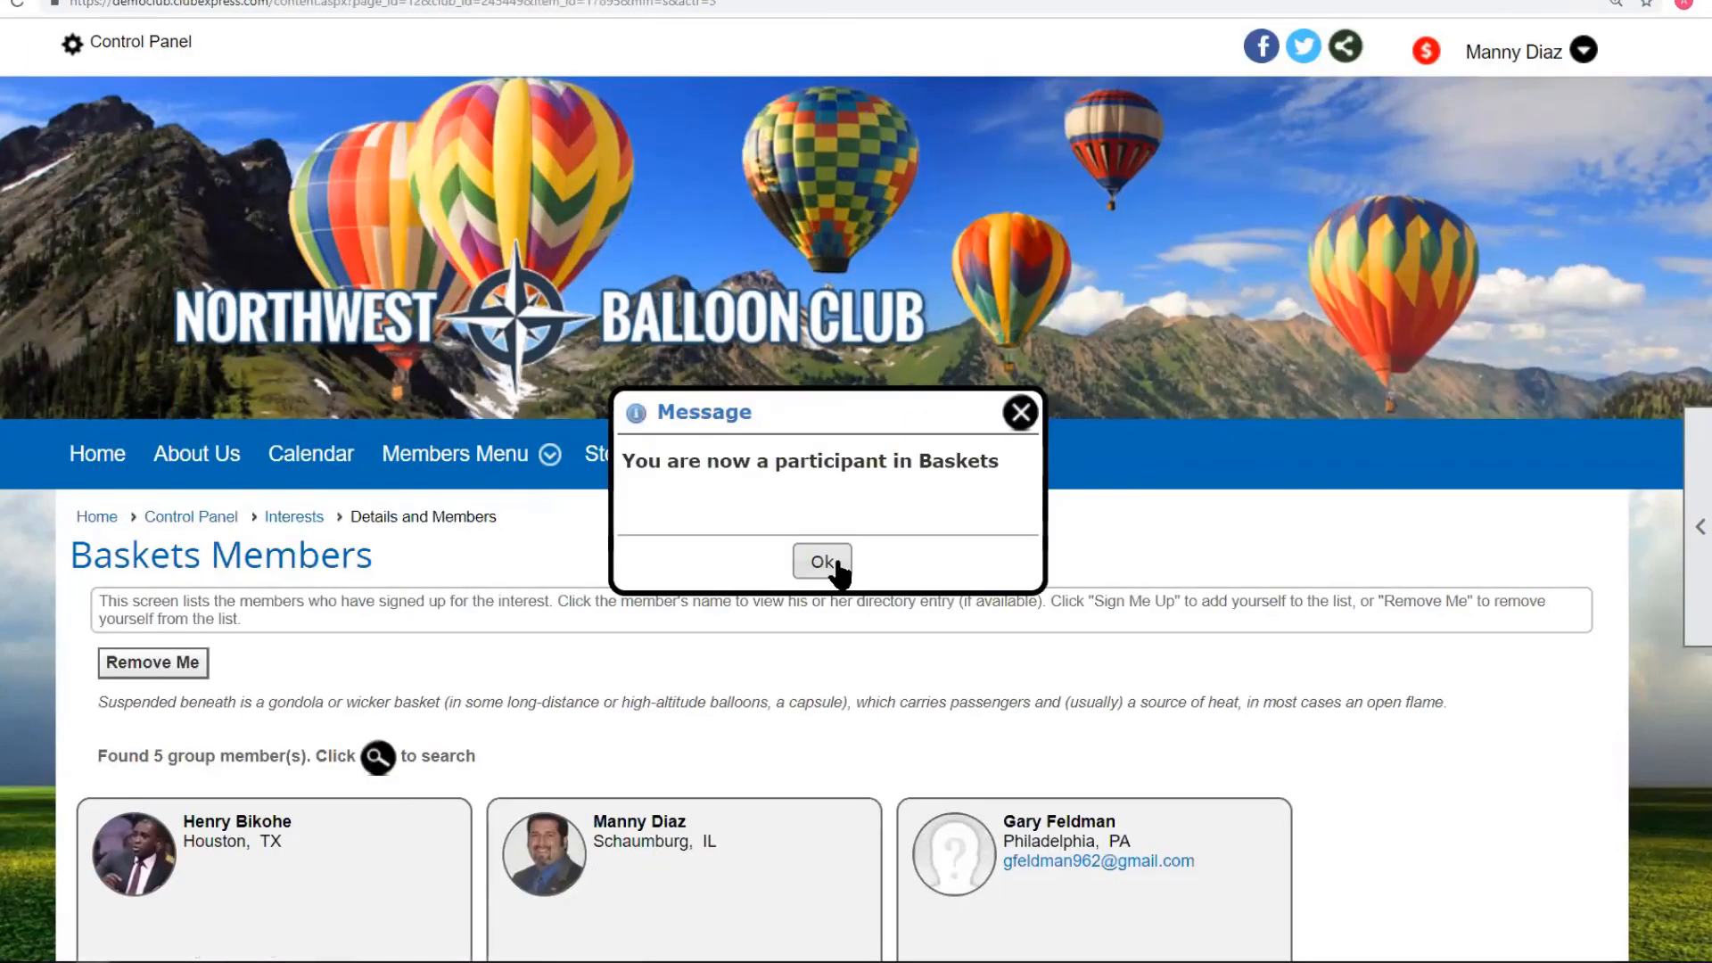
left_click(840, 567)
scroll(507, 584, "down", 3)
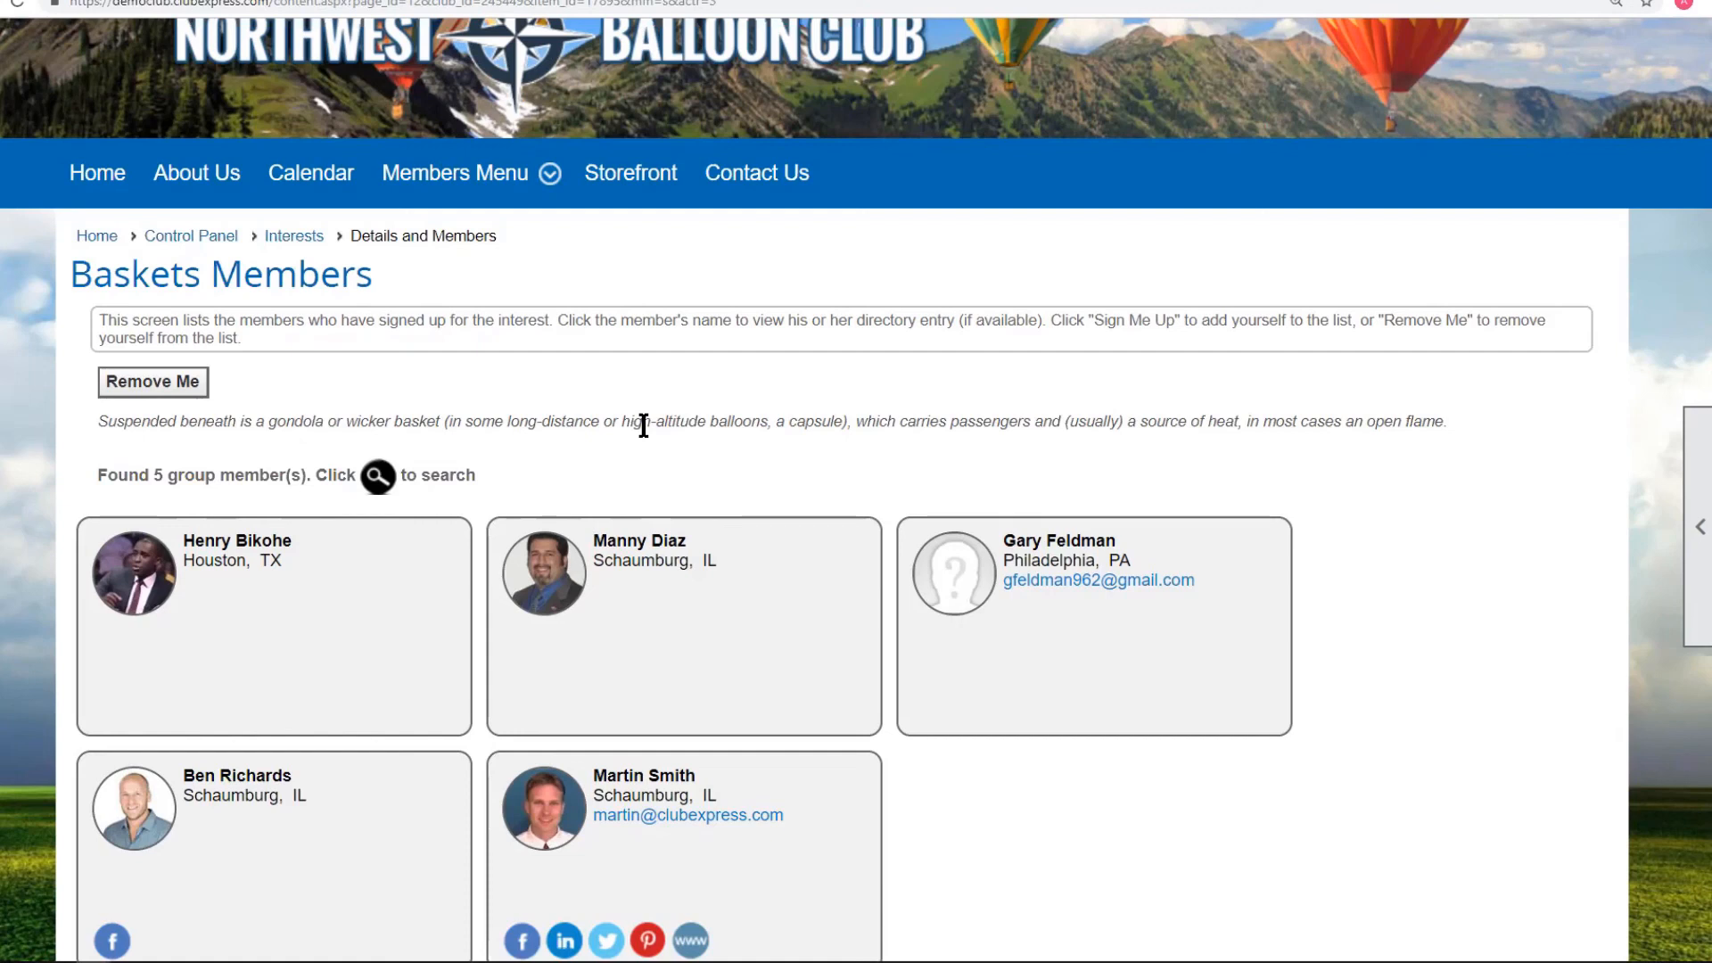
left_click(299, 241)
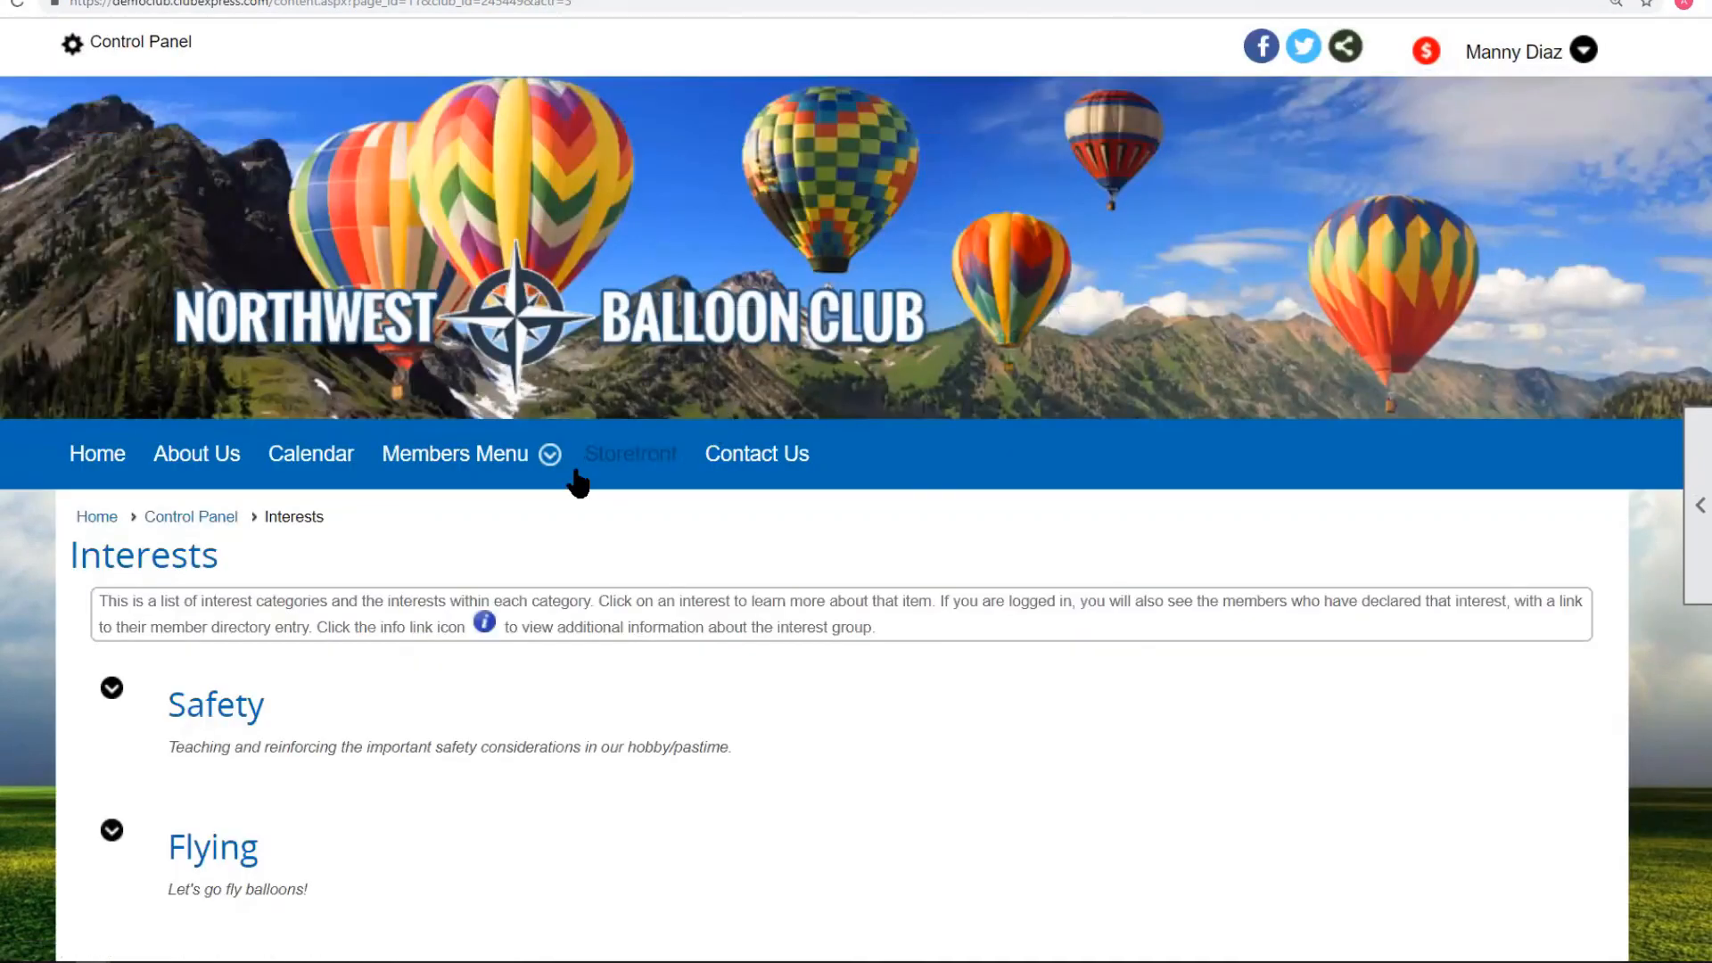
Log in as a different user, entering that account's user name and password.
left_click(1515, 55)
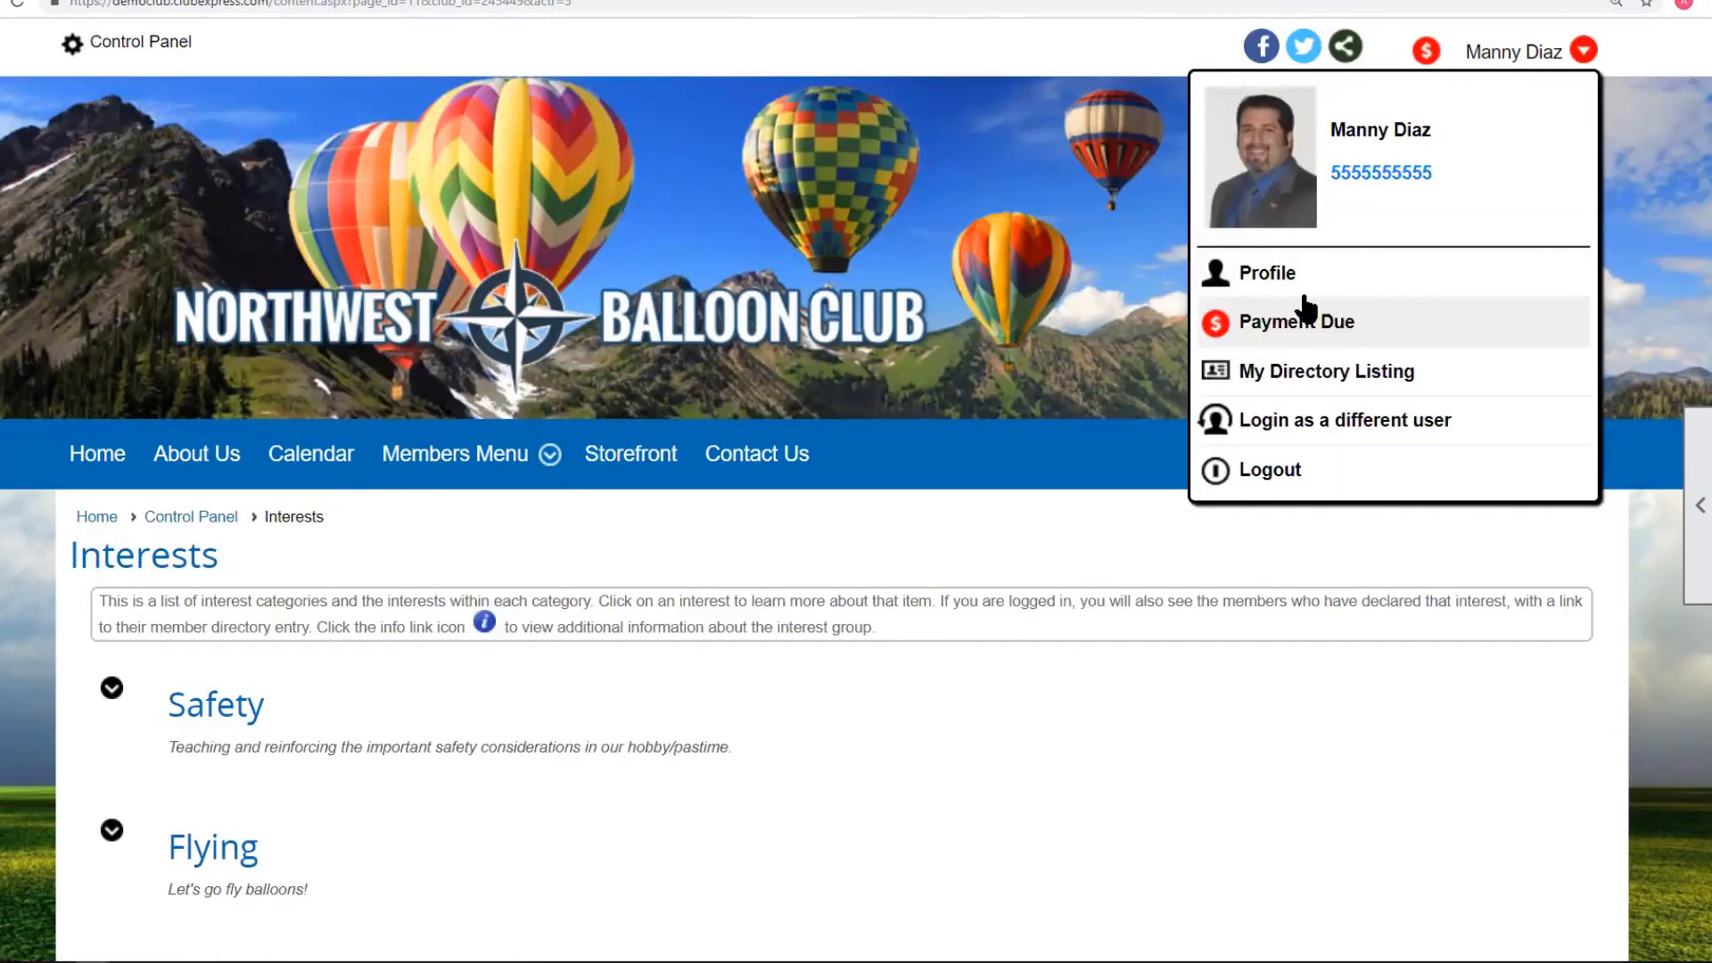
left_click(1295, 433)
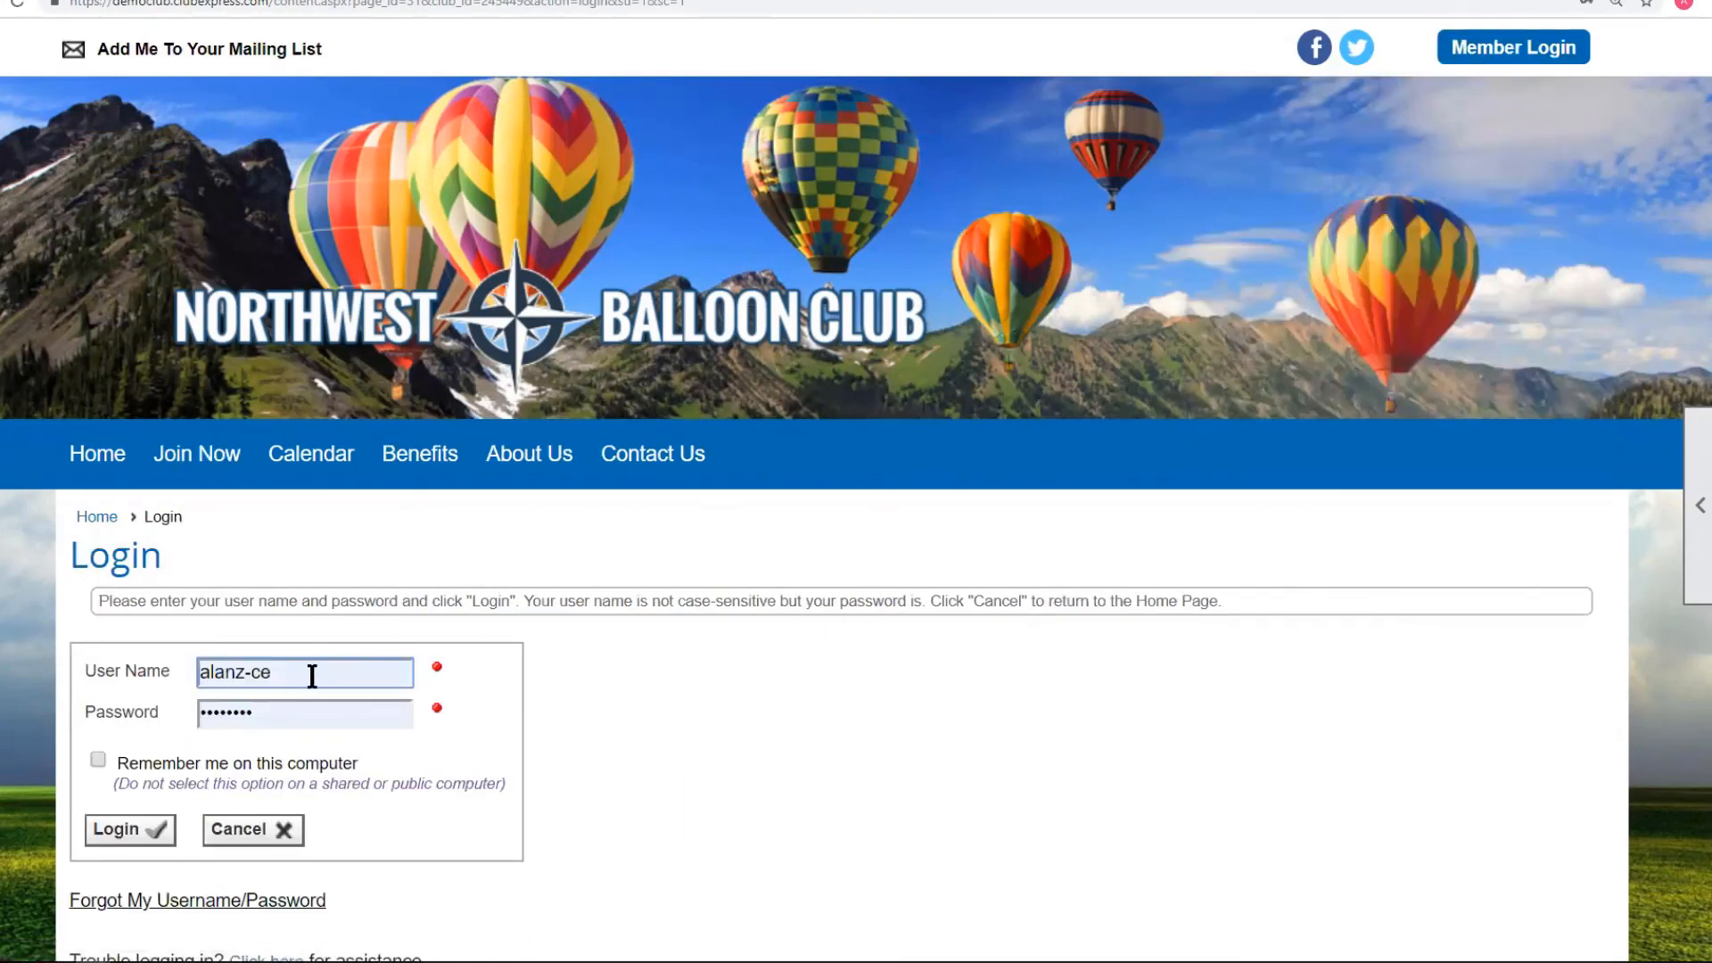
key("ctrl+a")
type("msmith")
key("Tab")
type("p")
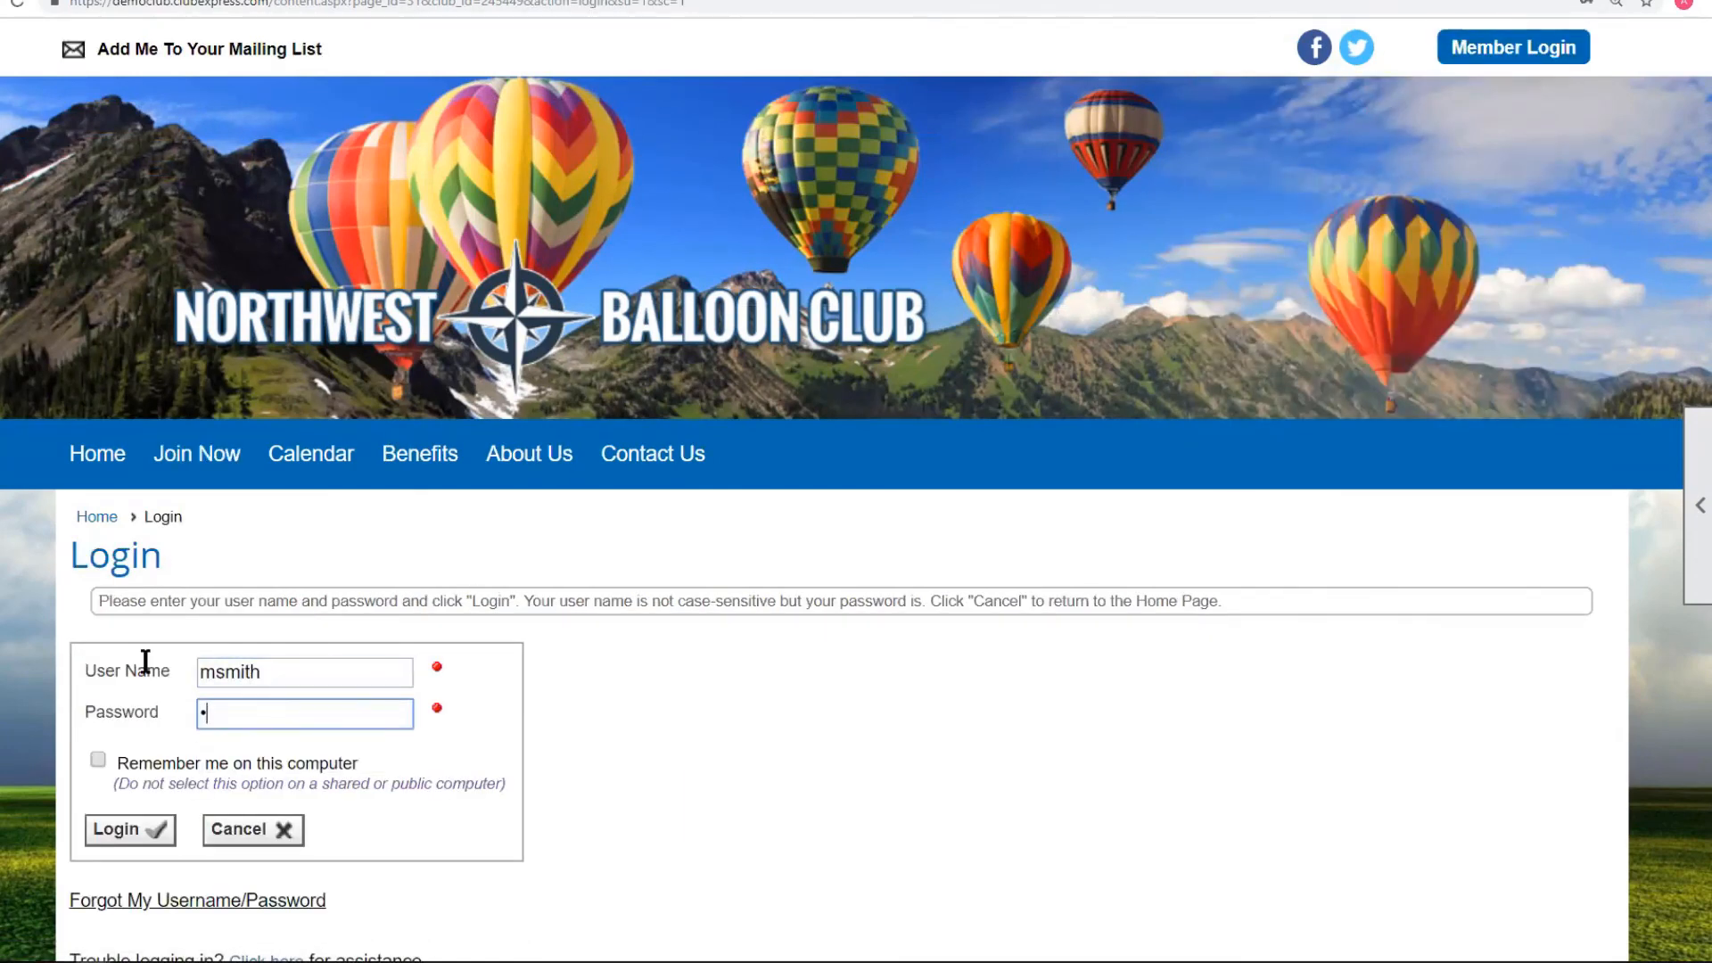
type("assw")
left_click(134, 827)
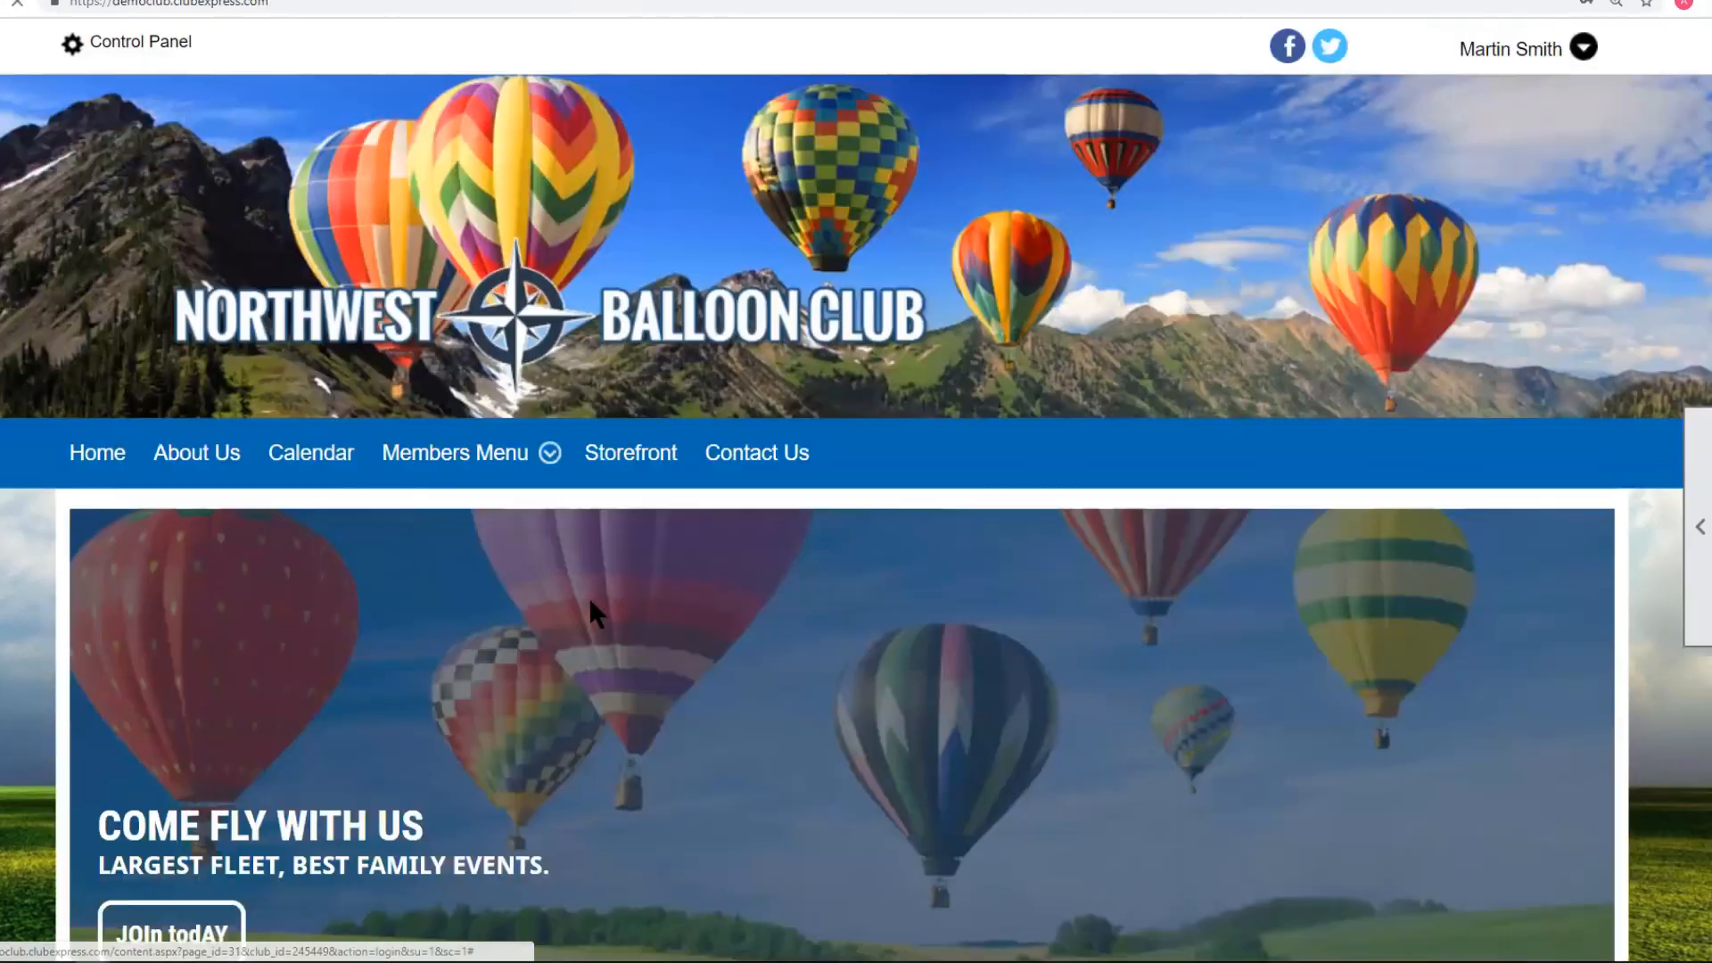
Go from the Control Panel to Communications > Forums > Configure > Forum Defaults.
left_click(116, 44)
scroll(1150, 574, "down", 6)
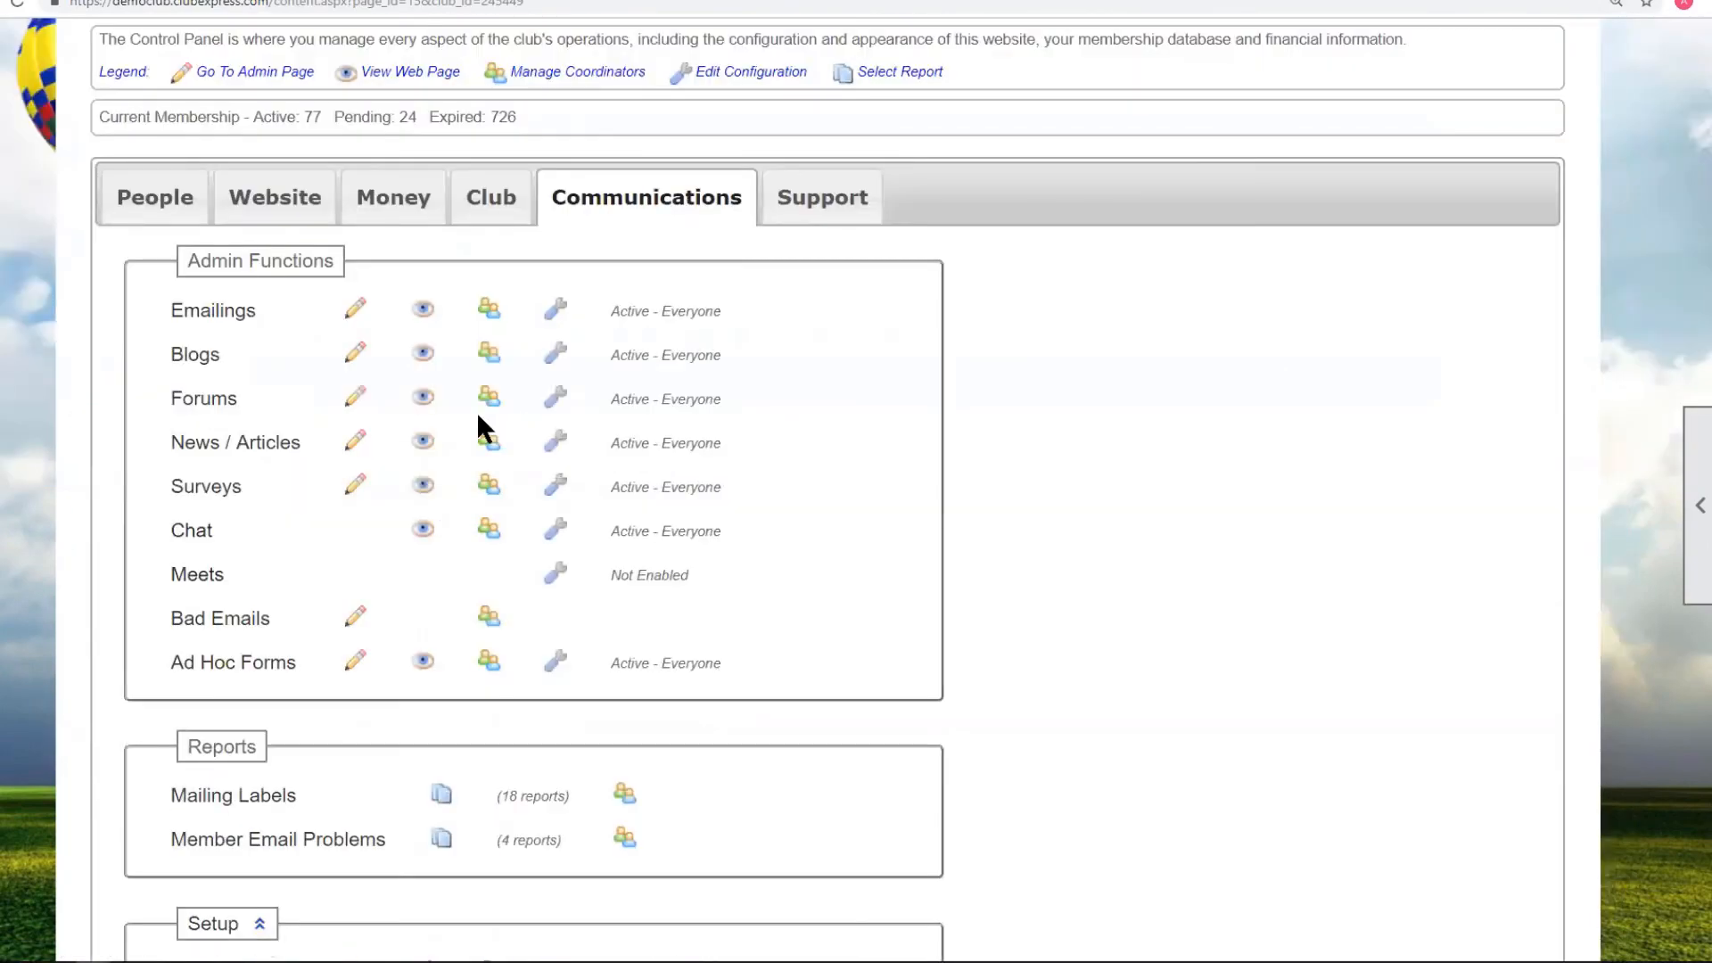
left_click(223, 398)
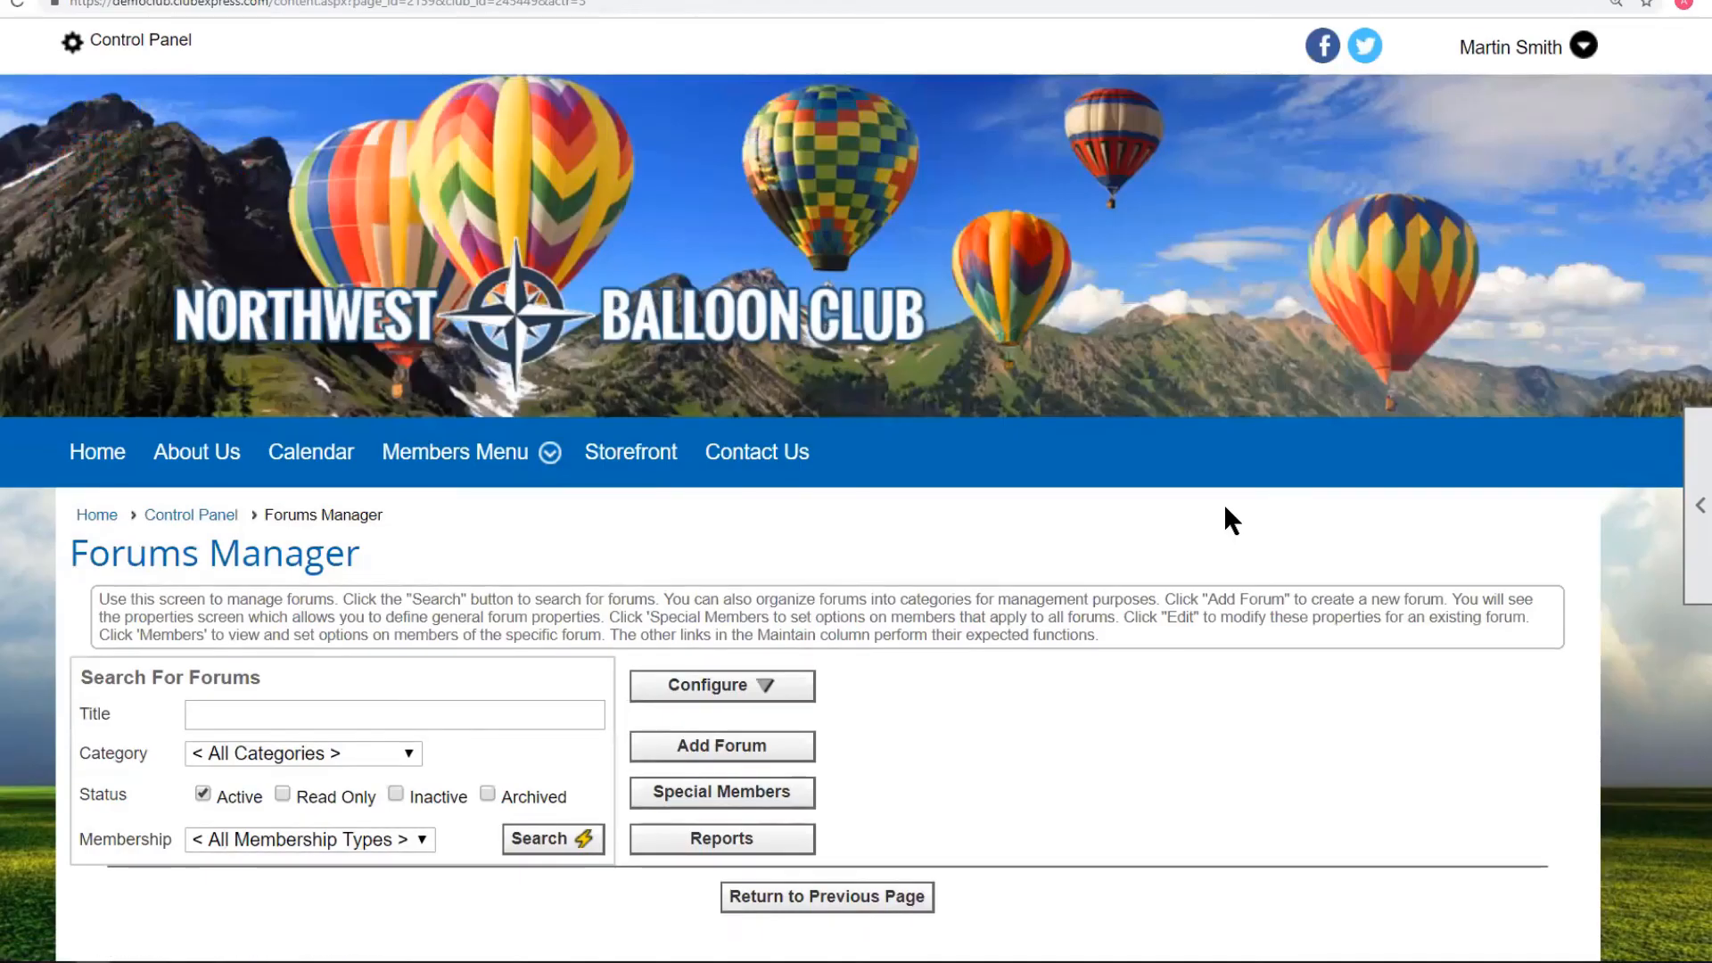
scroll(978, 526, "down", 1)
left_click(713, 435)
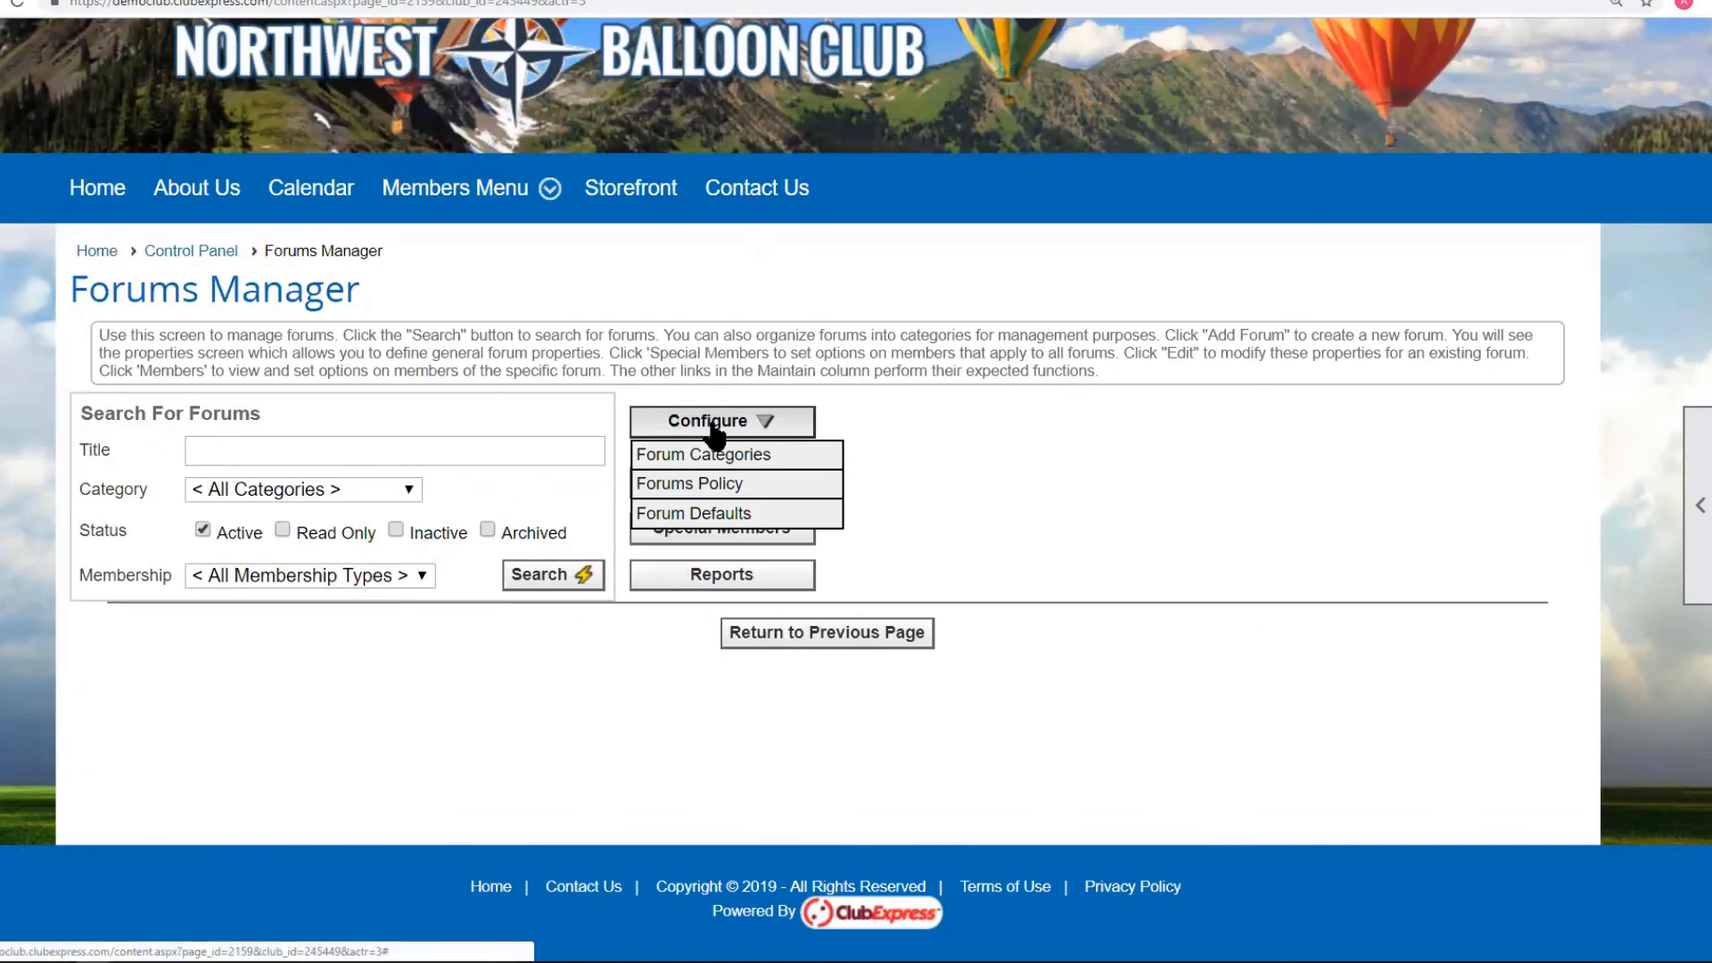
left_click(711, 517)
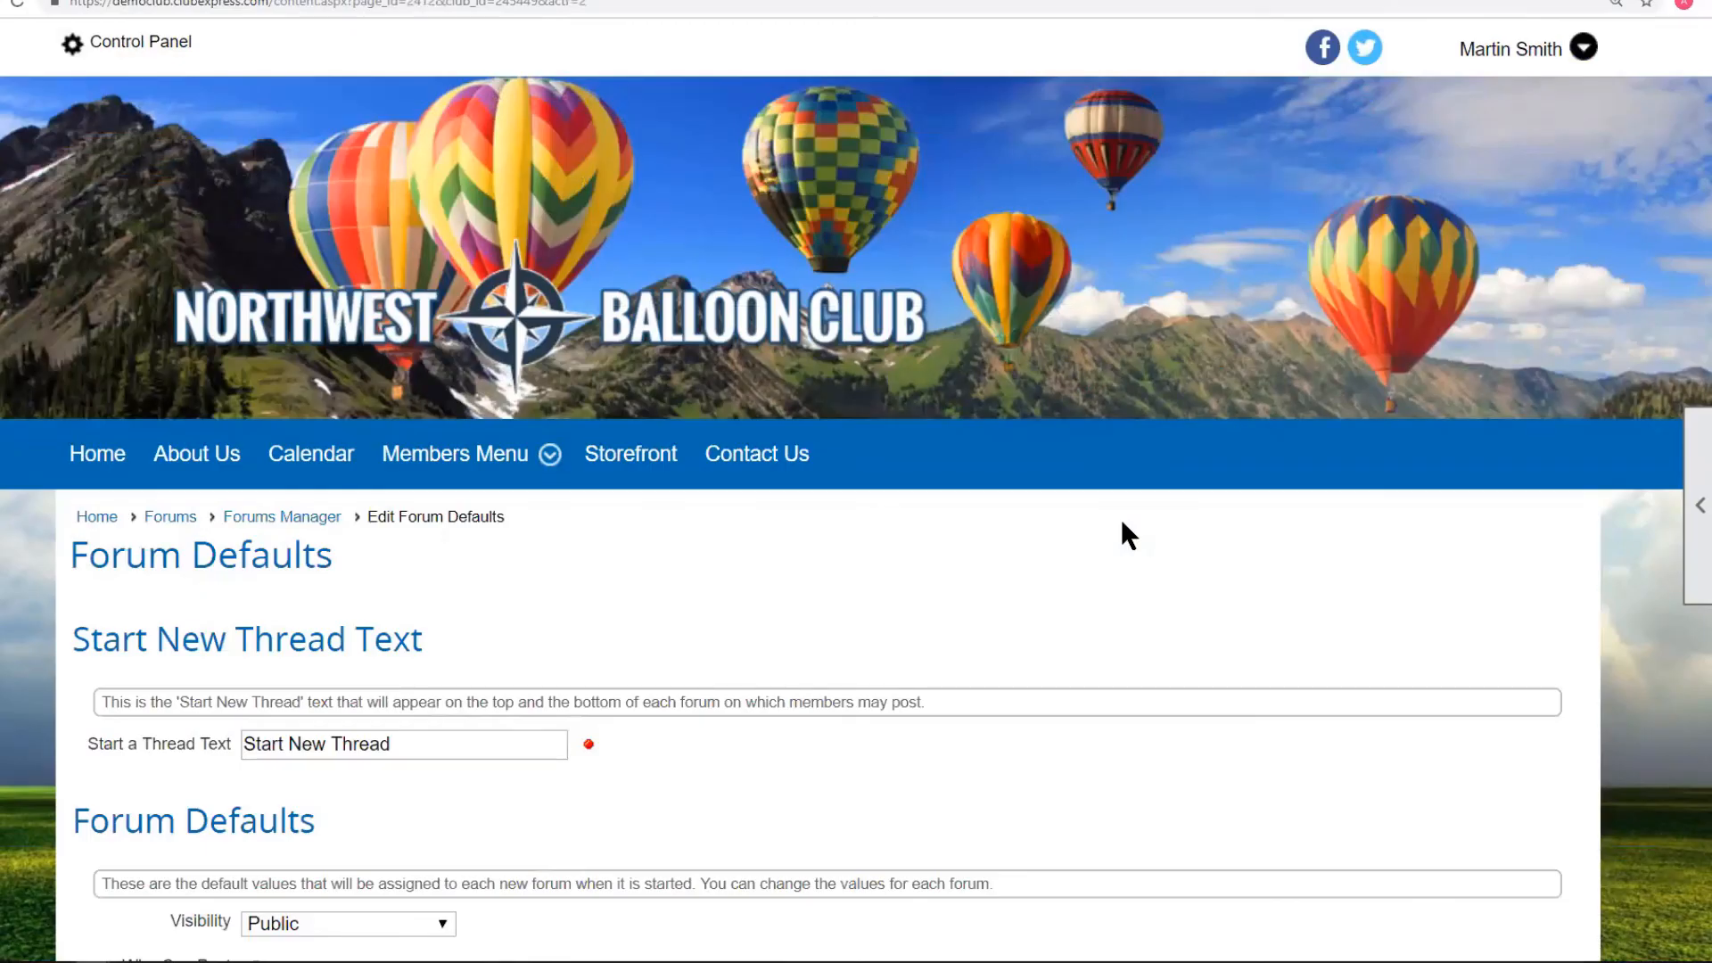
Scroll through the new-forum and new-member defaults, including Listserver Mode and Daily Digest.
scroll(1121, 520, "down", 8)
scroll(1121, 521, "down", 1)
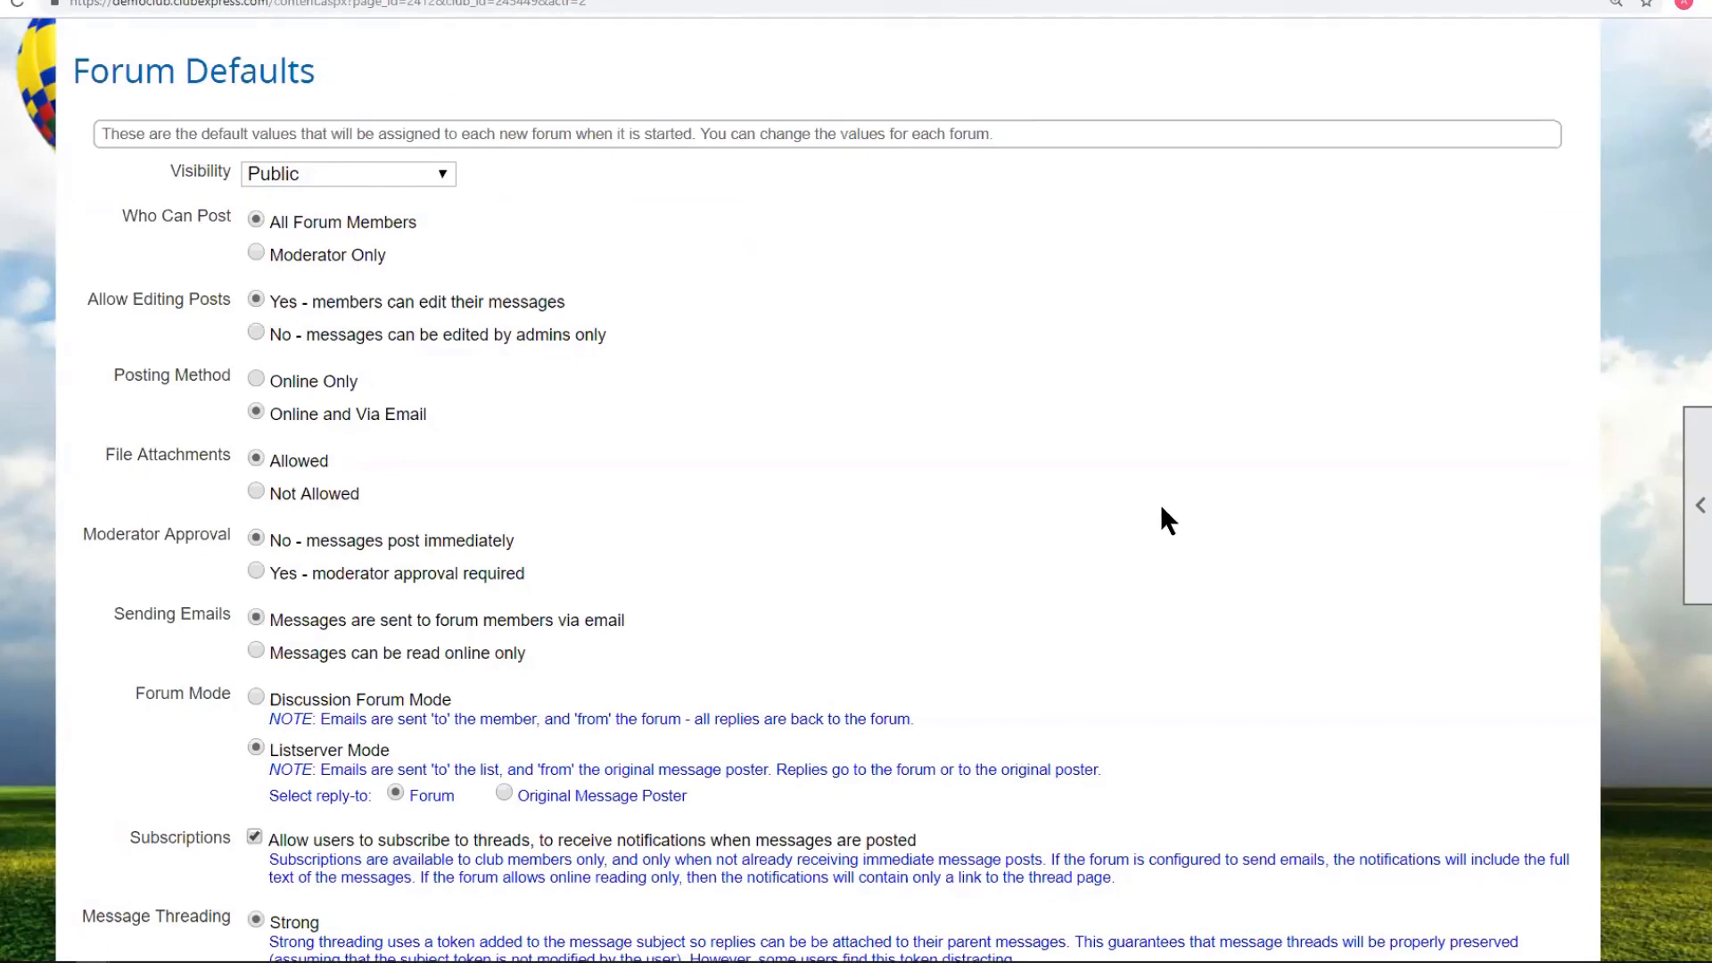
scroll(1159, 521, "down", 1)
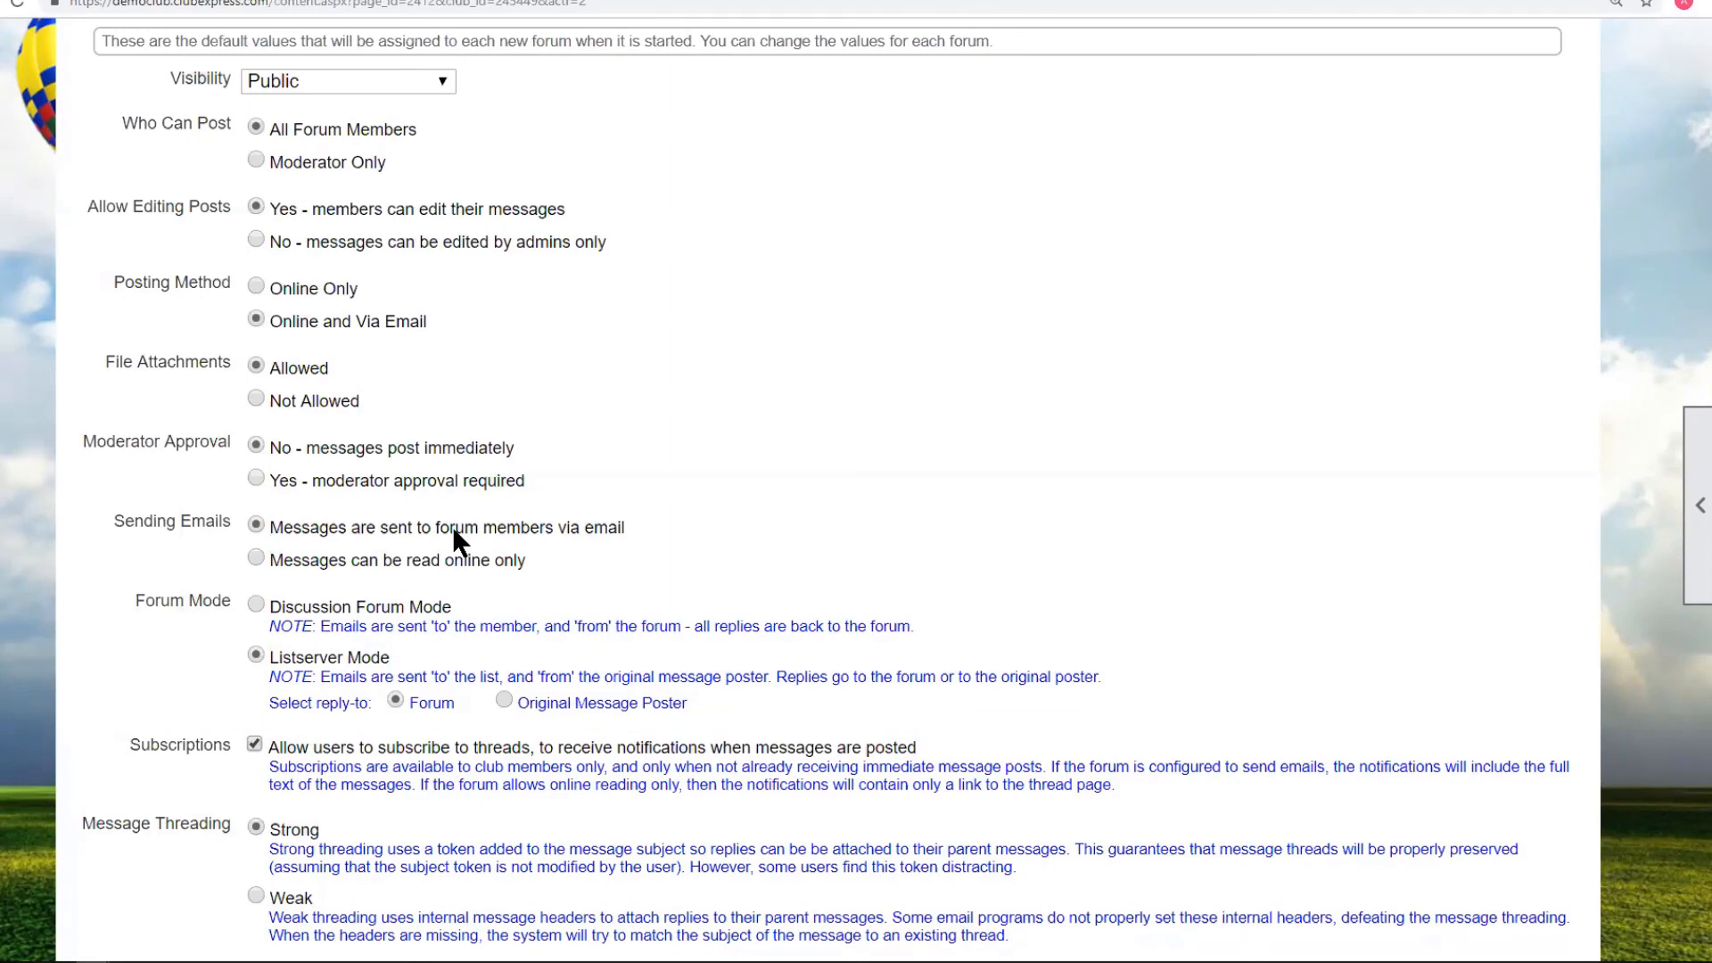
scroll(452, 526, "down", 5)
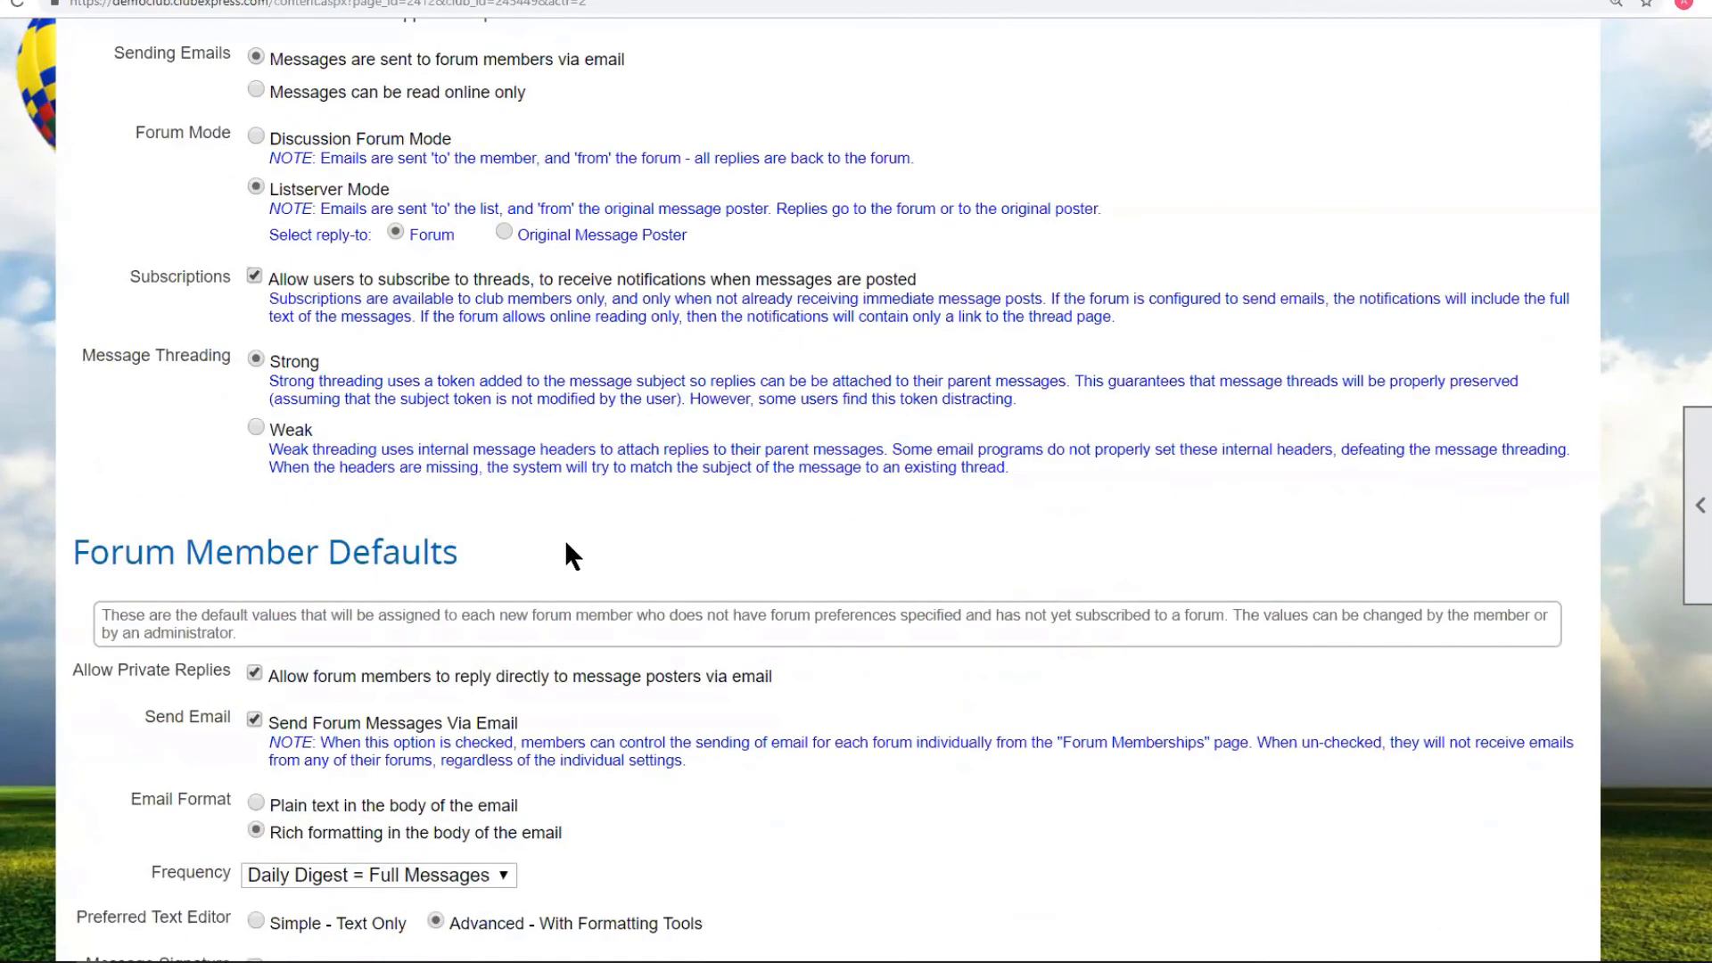
scroll(662, 541, "down", 3)
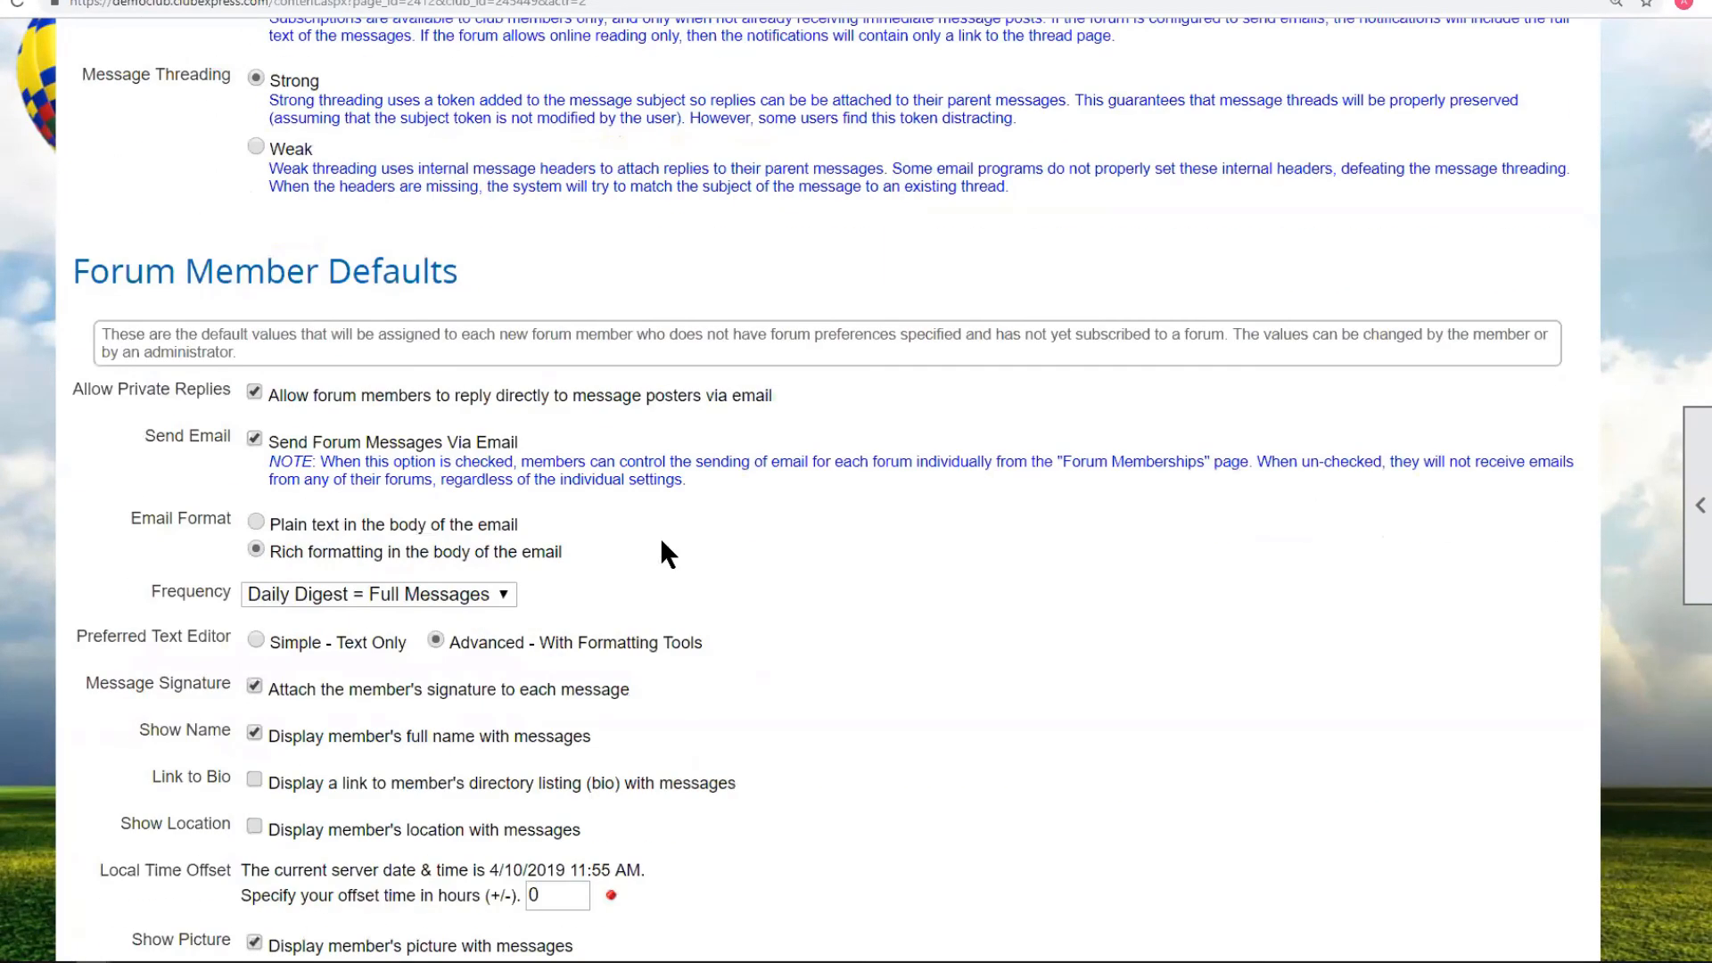
scroll(661, 541, "down", 3)
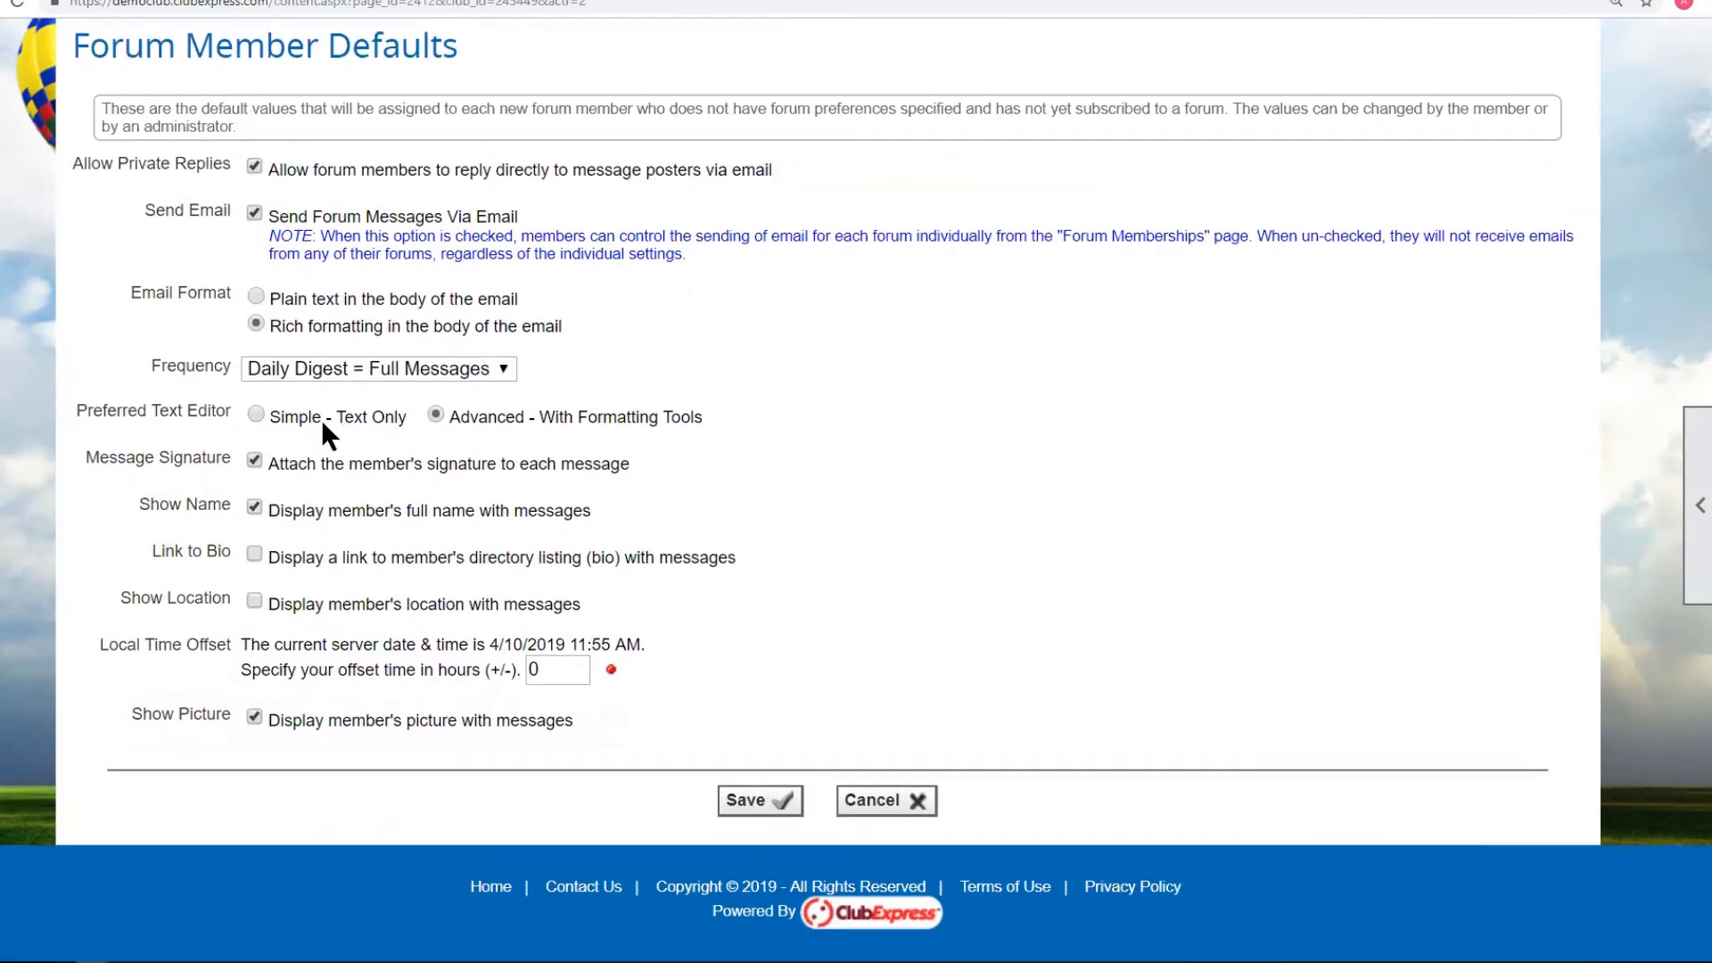
scroll(777, 601, "up", 7)
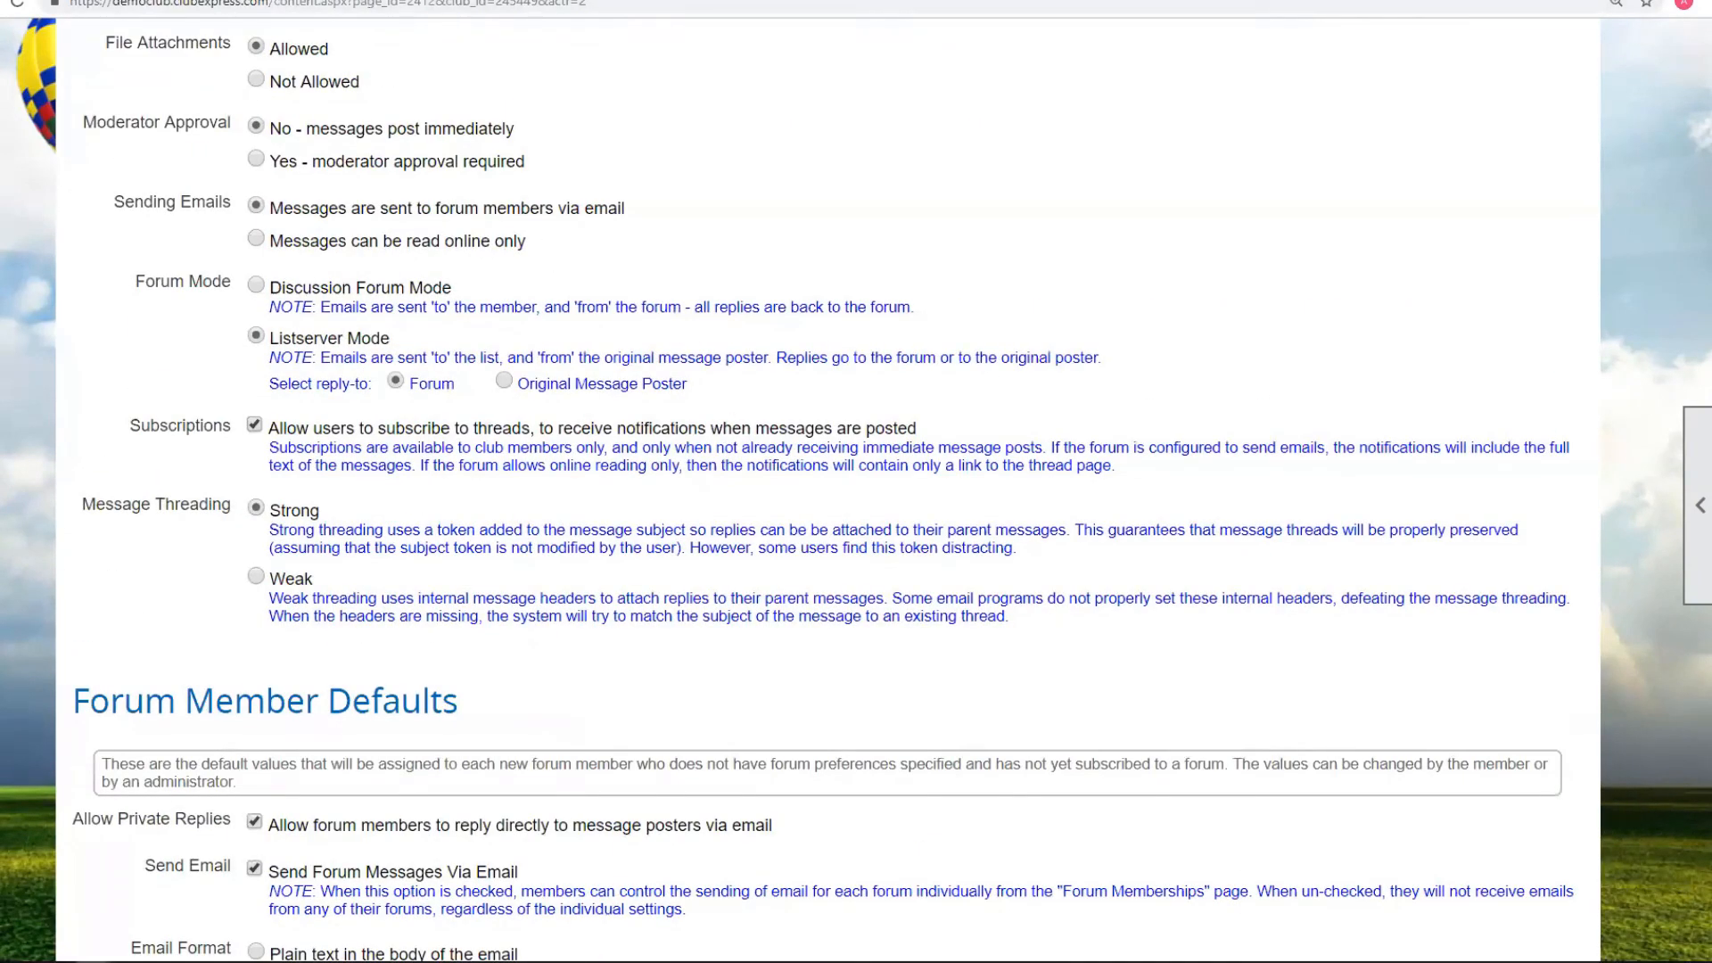
key("ctrl+t")
Go to YouTube and search for 'clubexpress forum'.
type("youtube.com")
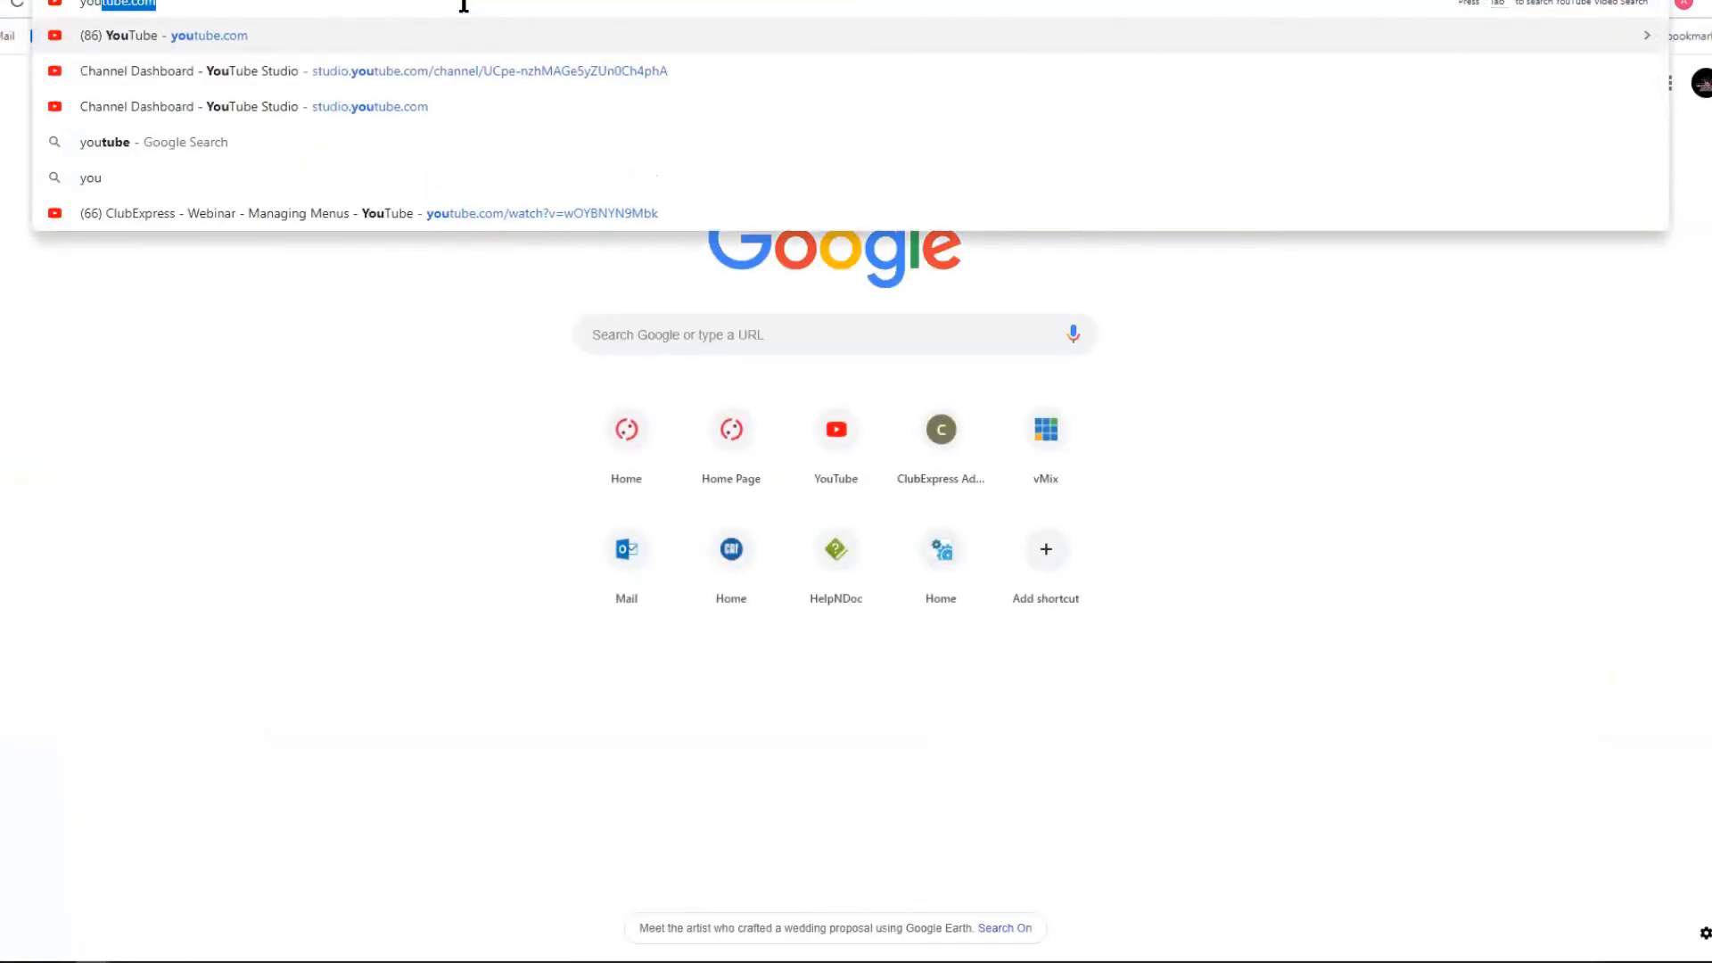
key("Return")
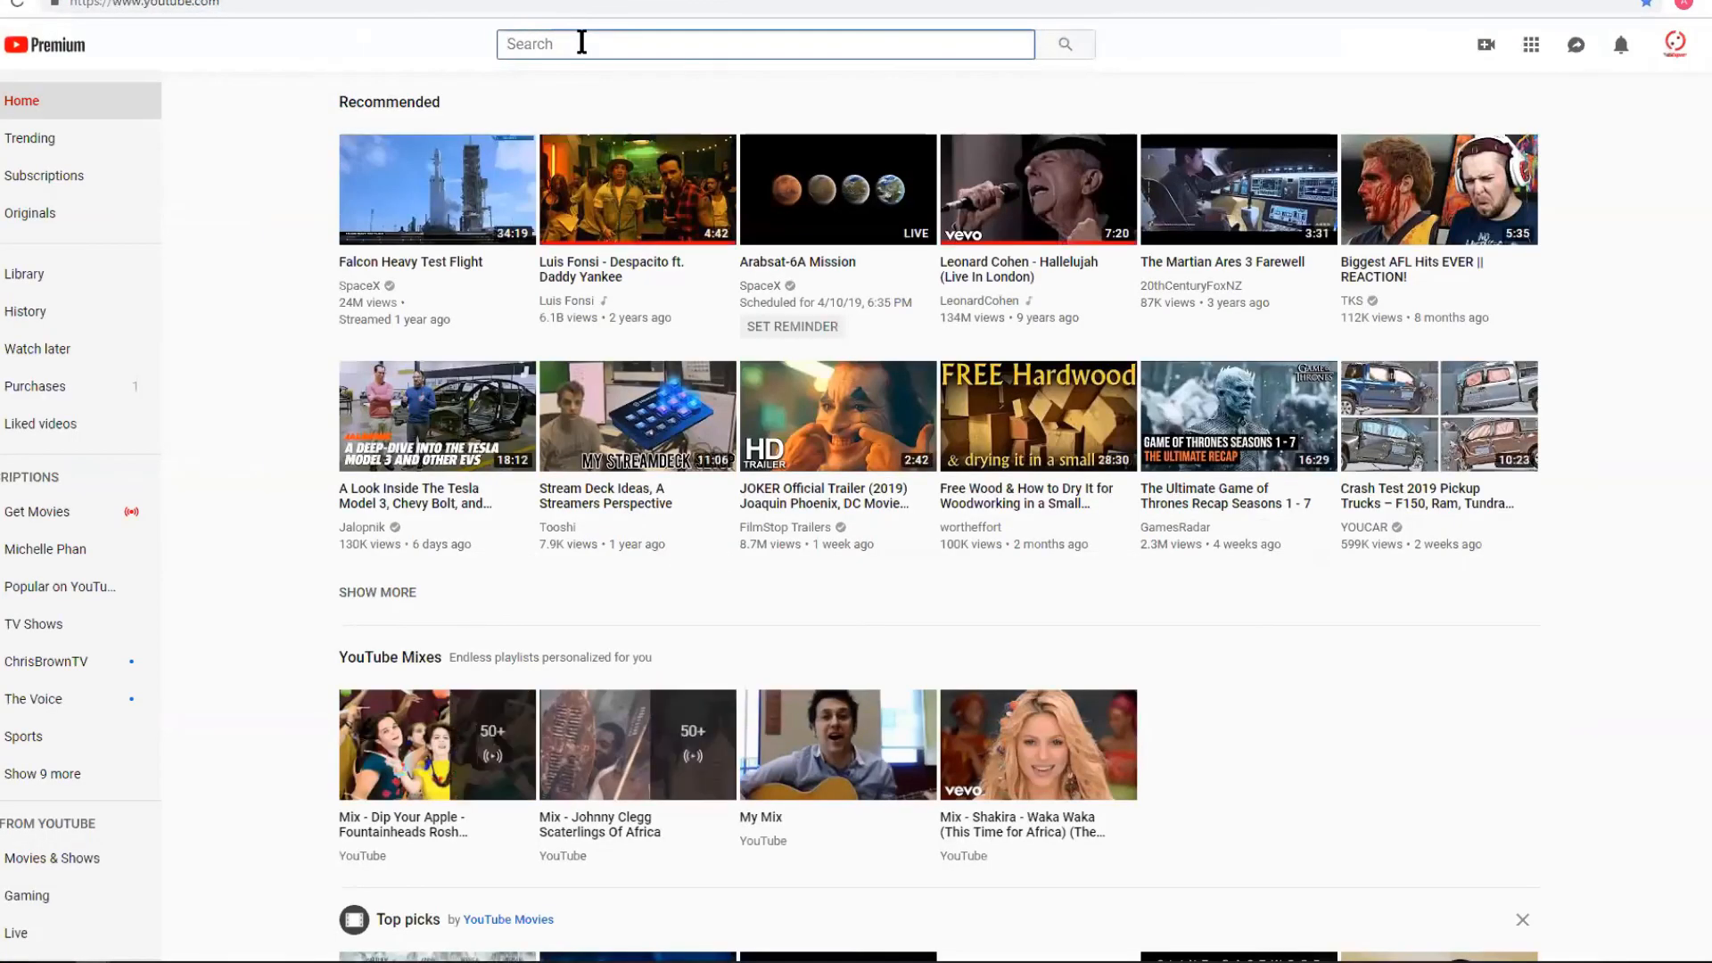
left_click(581, 42)
type("clubexpo")
key("BackSpace")
type("ress forum")
key("Return")
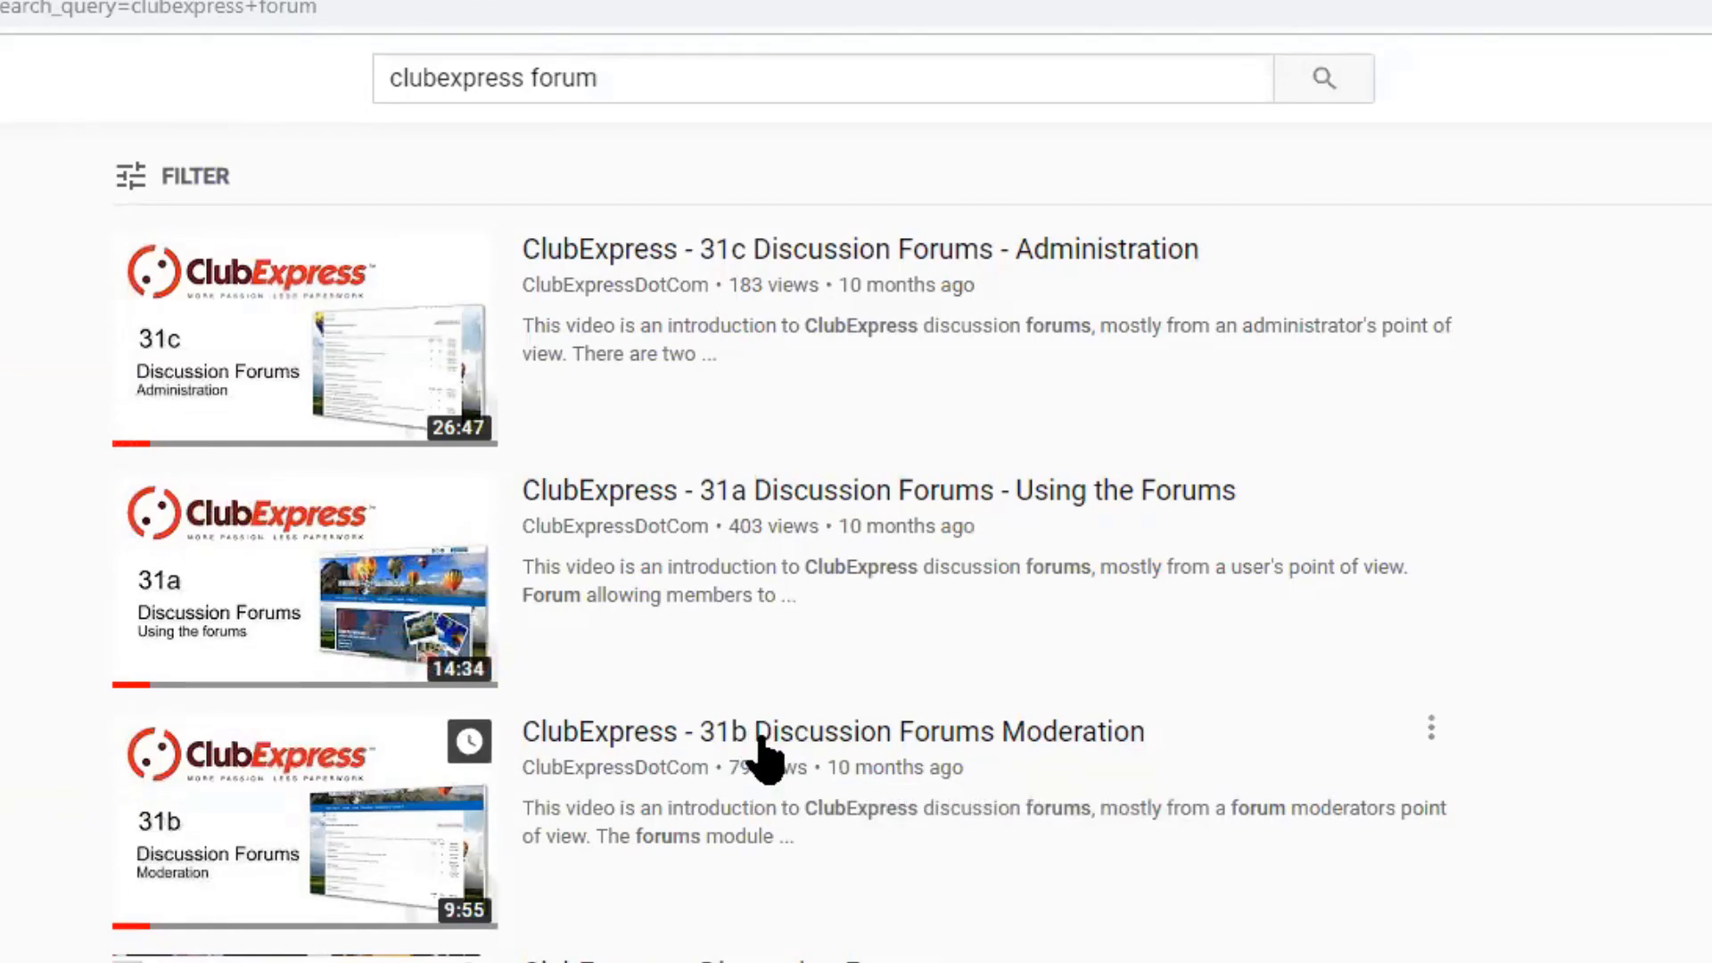
Browse the 31a/31b/31c Discussion Forums videos, then return to the club's Interests page.
mouse_move(918, 756)
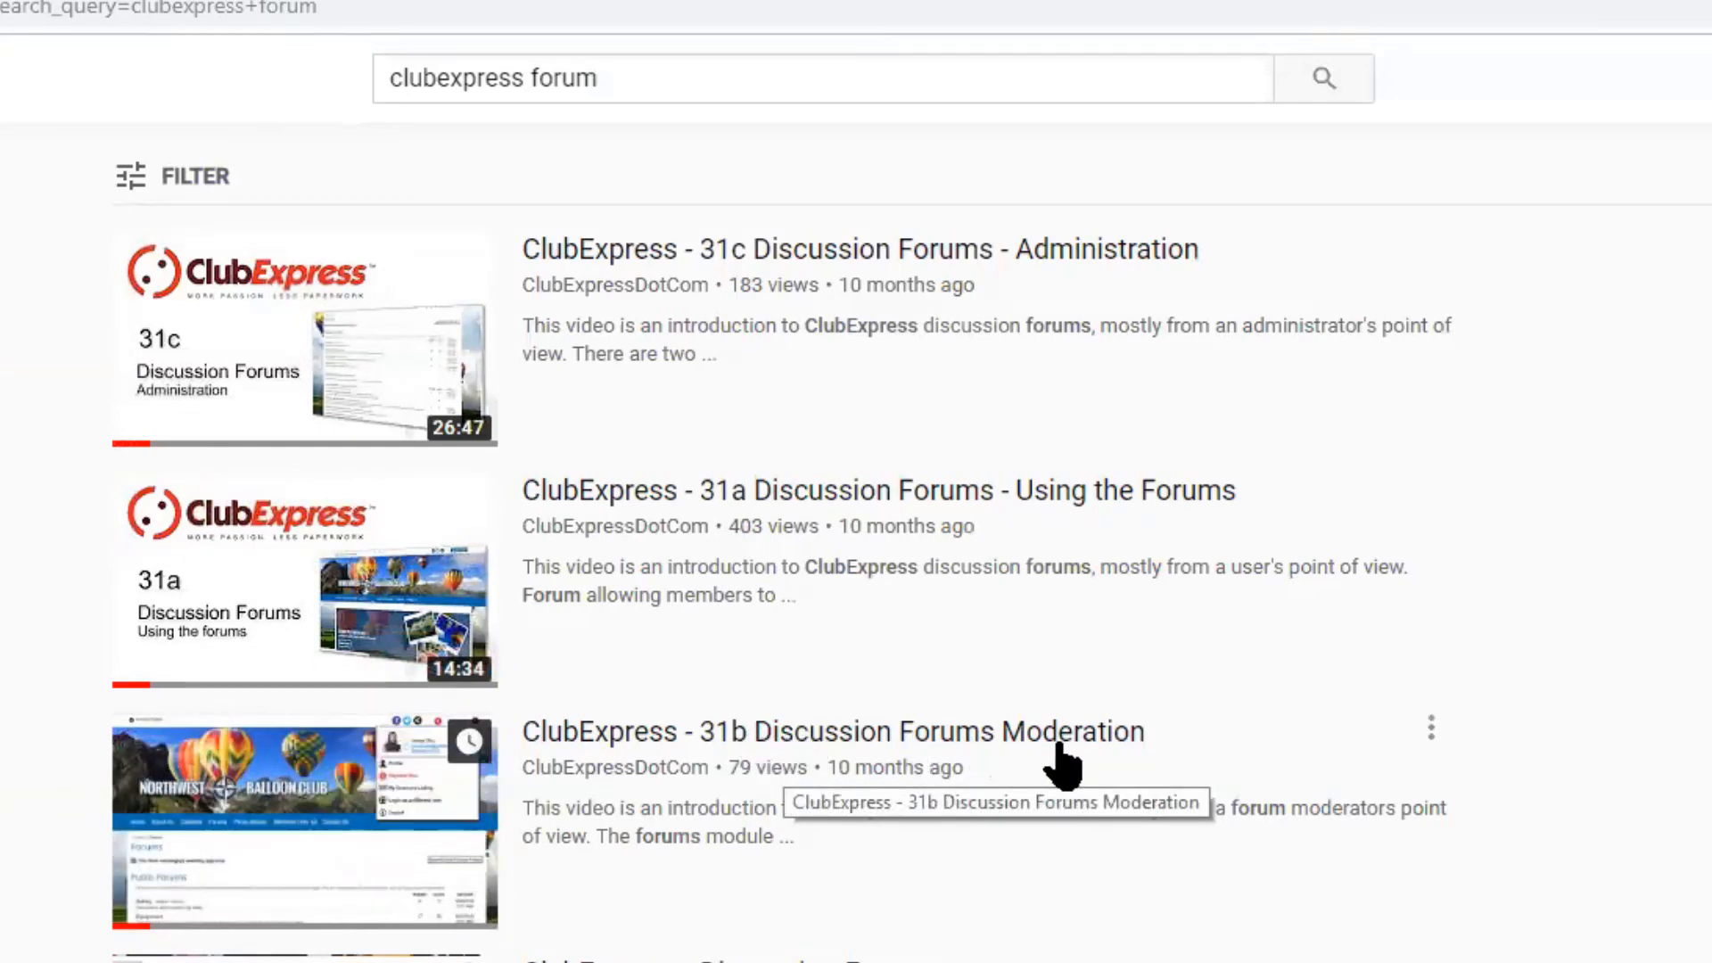
mouse_move(858, 263)
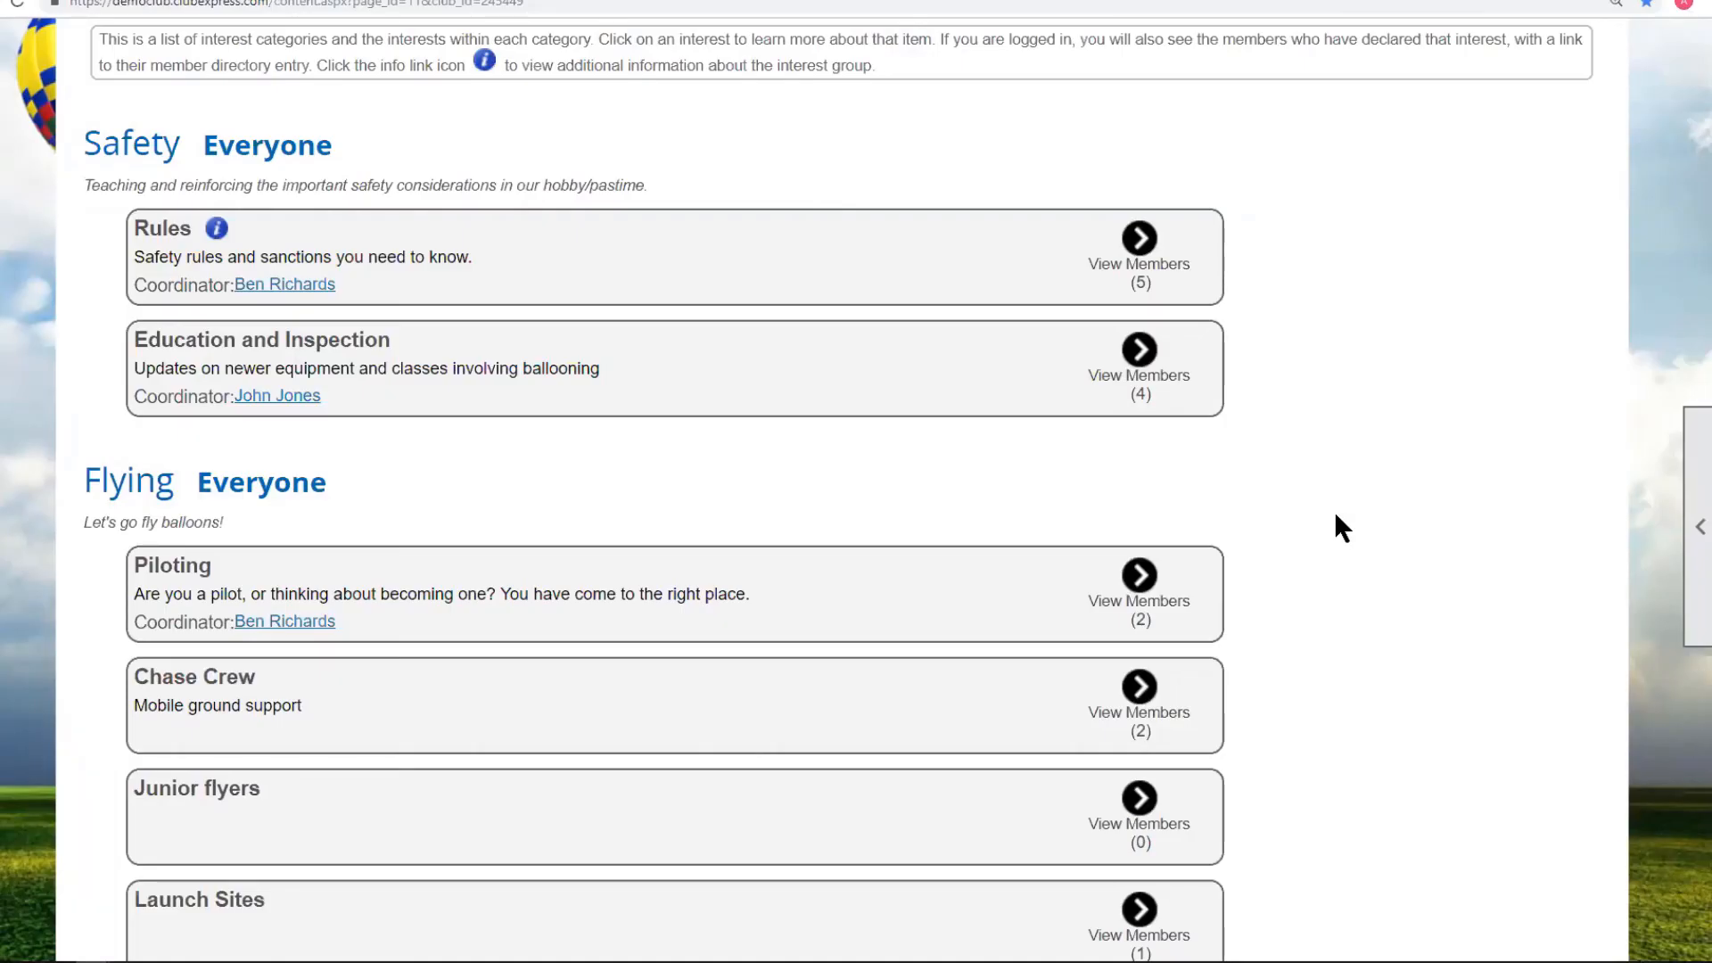
scroll(1336, 515, "up", 3)
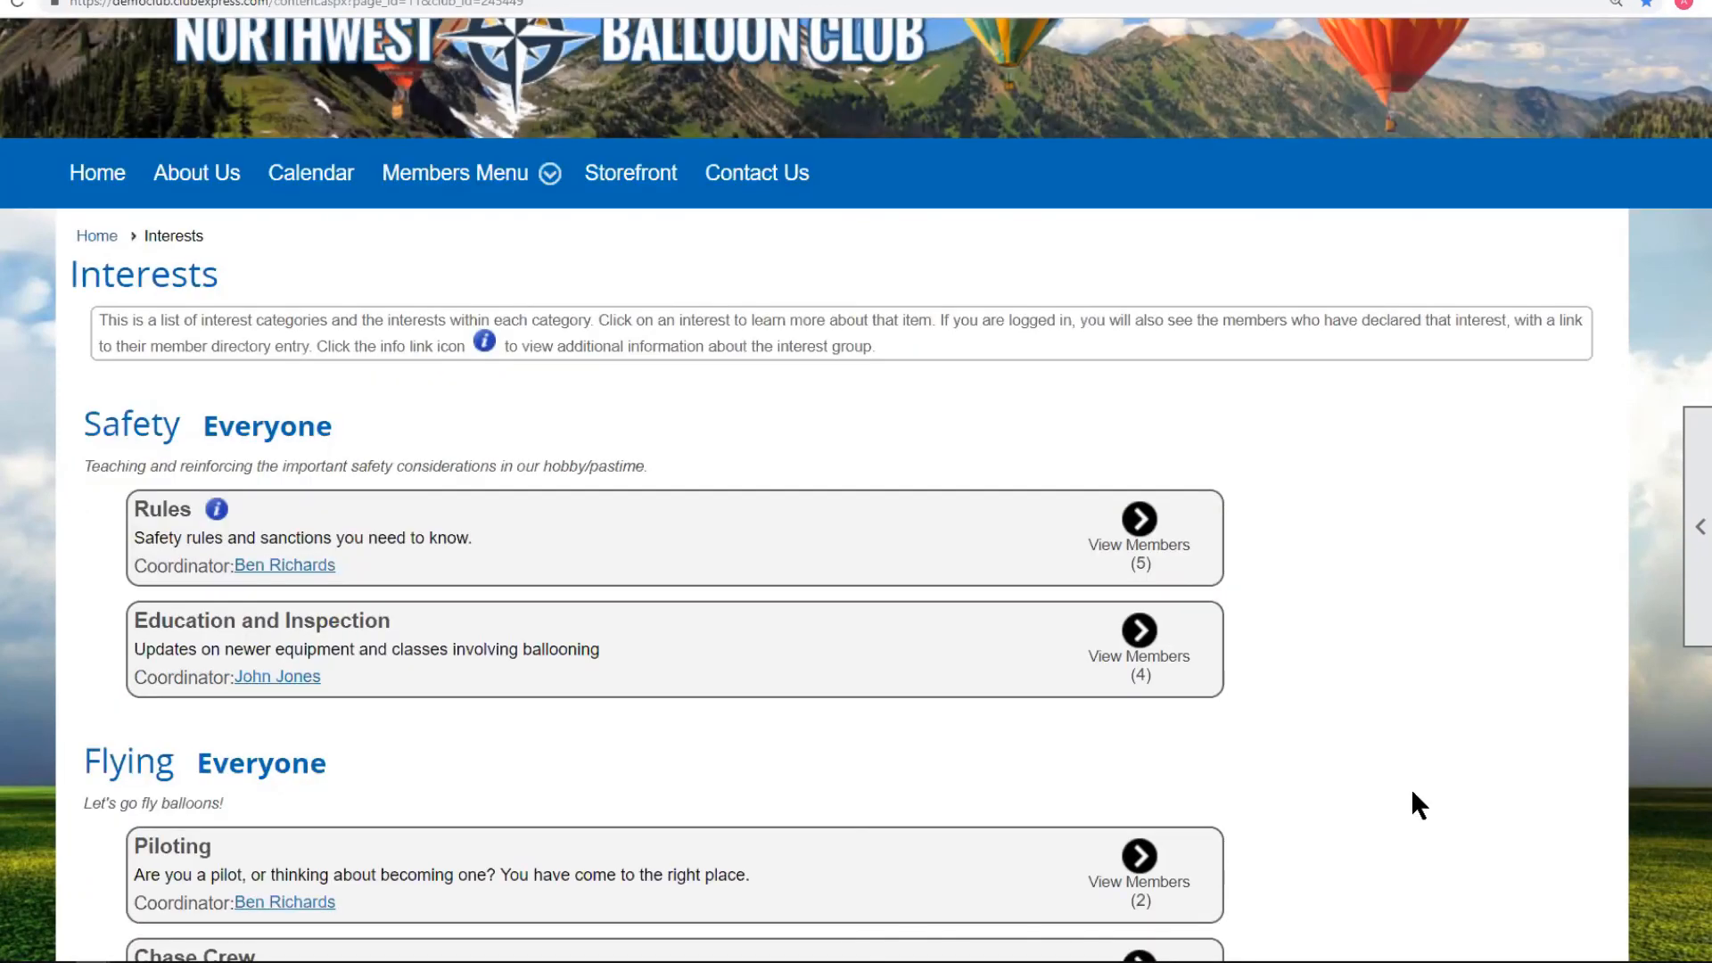